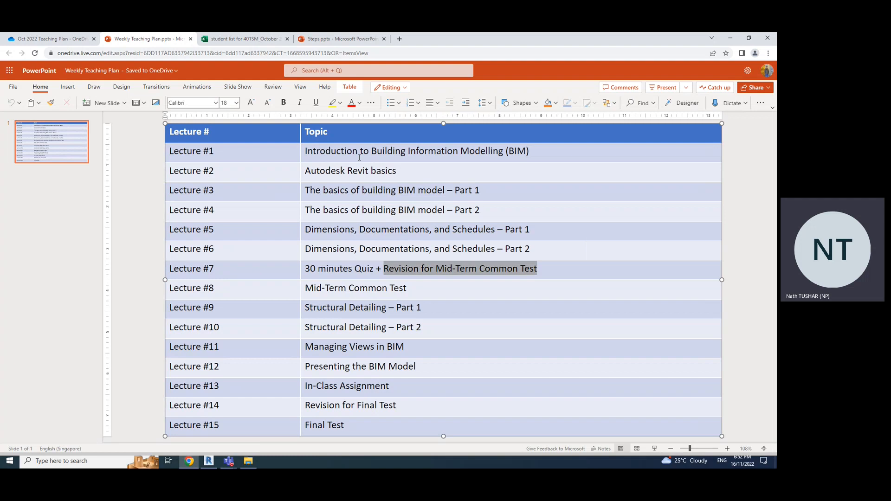
# Step: Review the rows for Lectures #5 to #7 in the weekly teaching plan table
pyautogui.click(329, 250)
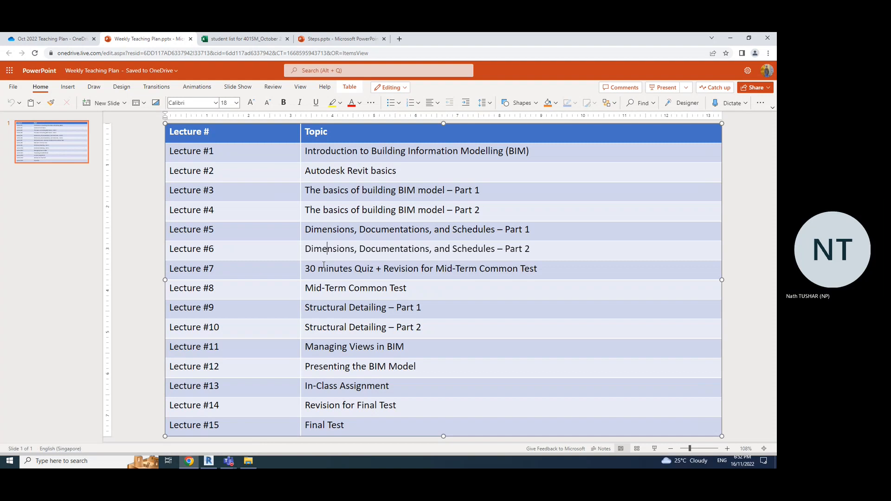
pyautogui.keyDown('shift'); pyautogui.click(245, 232); pyautogui.keyUp('shift')
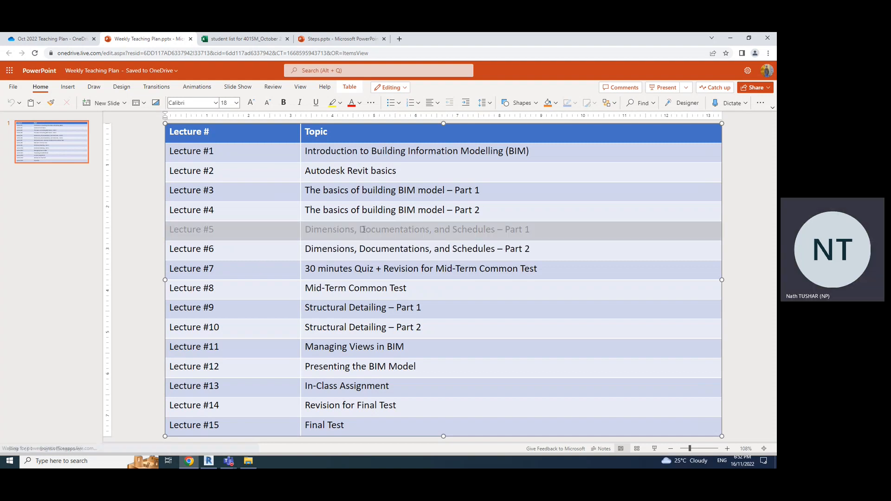
pyautogui.moveTo(213, 268); pyautogui.dragTo(353, 270)
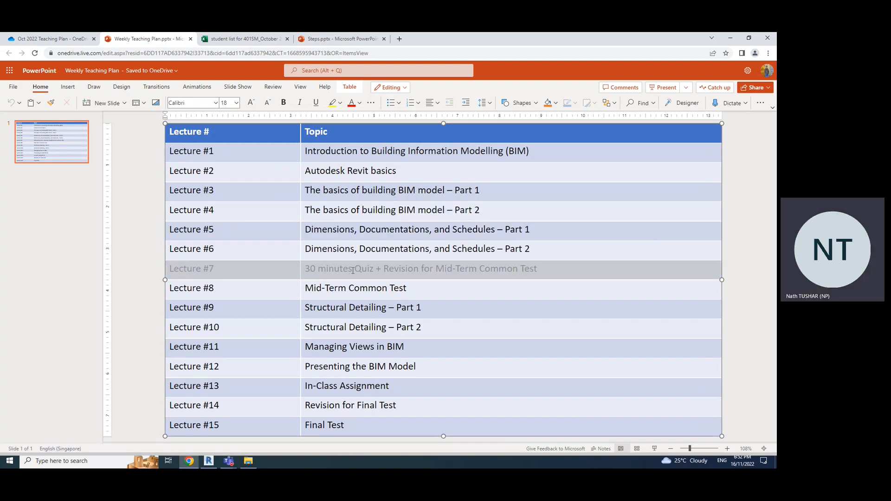
pyautogui.click(317, 251)
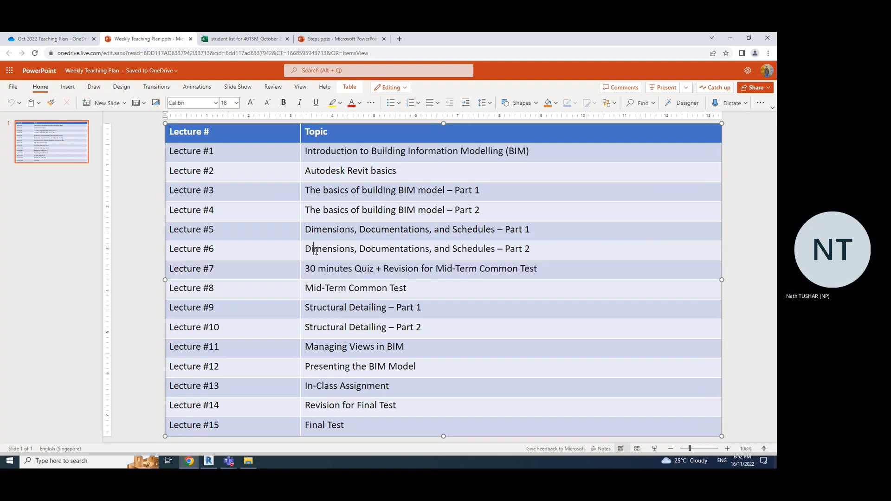
pyautogui.moveTo(196, 251); pyautogui.dragTo(325, 251)
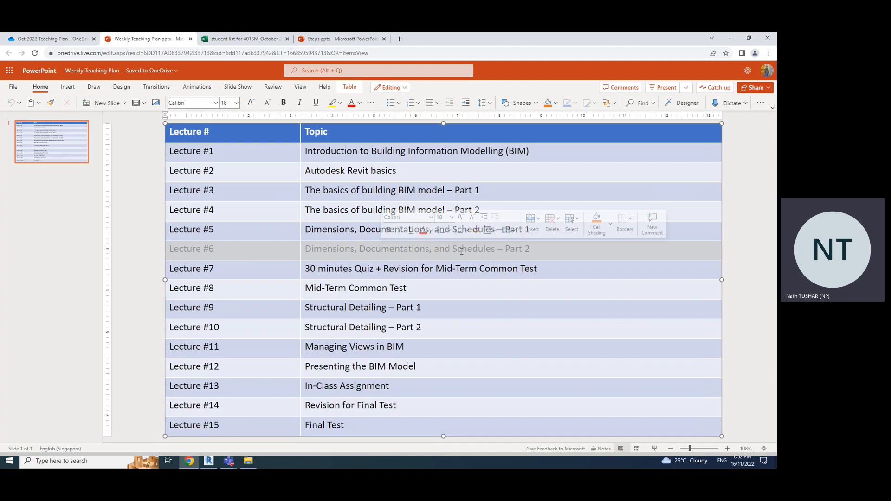
pyautogui.click(381, 265)
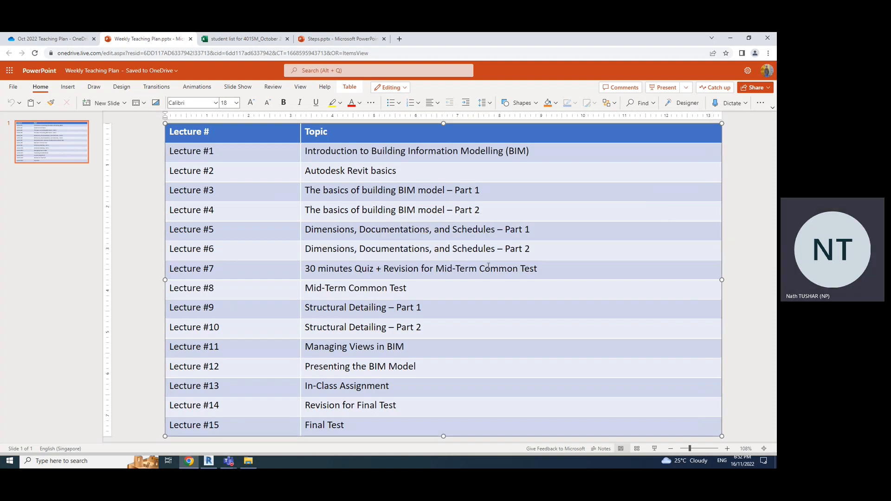
# Step: Switch to the Steps presentation and colour the Reinforcement heading and its two sub-items on the Lecture #4 slide red
pyautogui.click(229, 41)
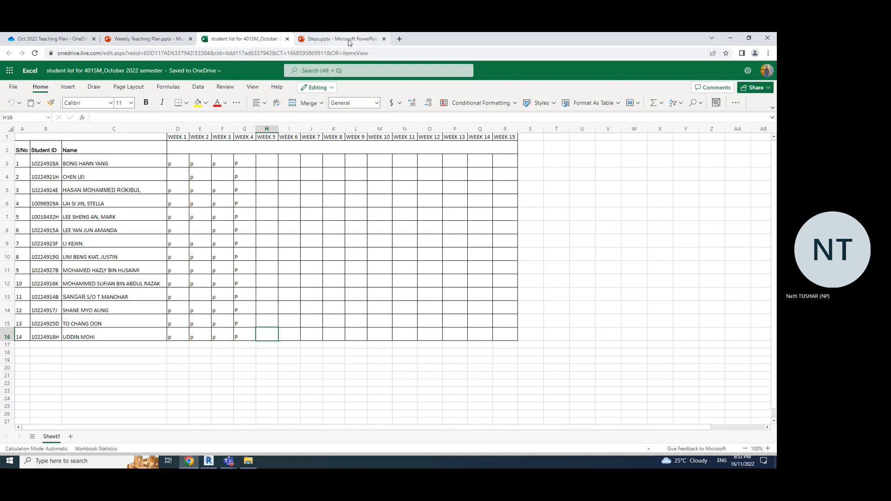
pyautogui.click(340, 39)
pyautogui.moveTo(410, 373); pyautogui.dragTo(225, 342)
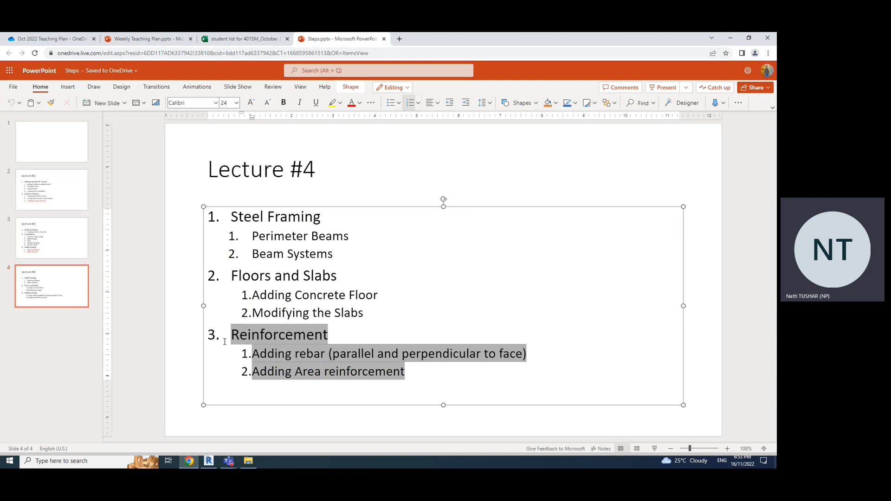
pyautogui.click(348, 105)
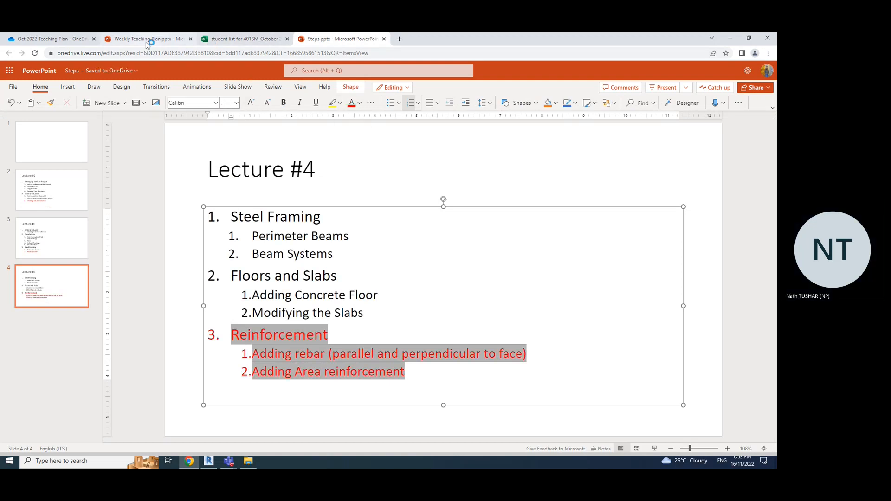
# Step: Return to the weekly teaching plan and look at the Lecture #8 Mid-Term Common Test row
pyautogui.click(146, 40)
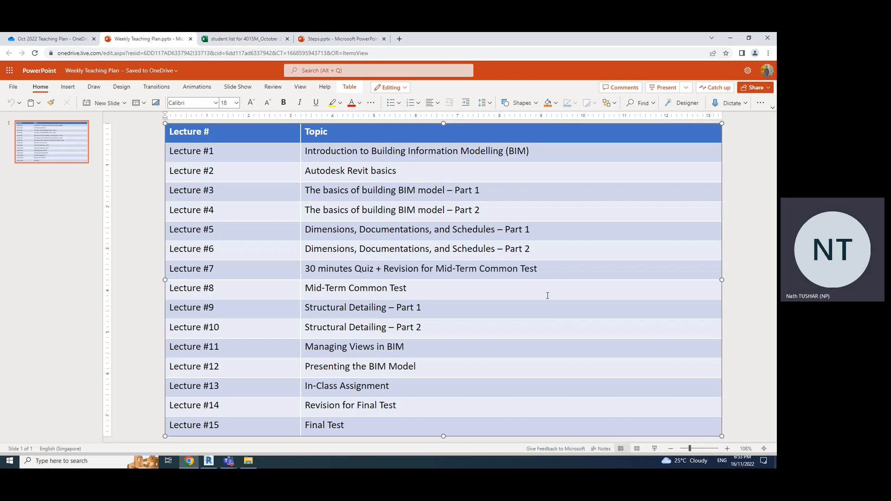
pyautogui.click(523, 292)
# Step: Switch to Microsoft Teams and open the files of the General channel in the 401SM - Structural BIM Modelling team
pyautogui.click(229, 461)
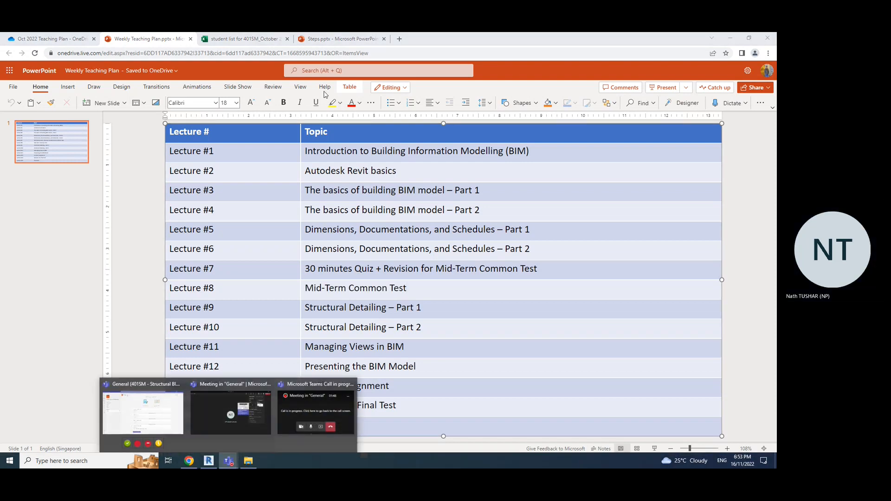
pyautogui.click(231, 412)
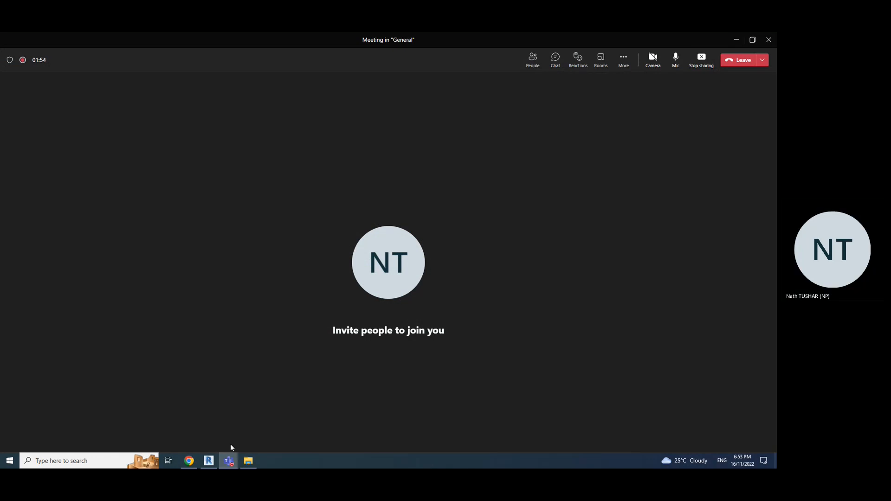
pyautogui.moveTo(230, 461)
pyautogui.click(181, 404)
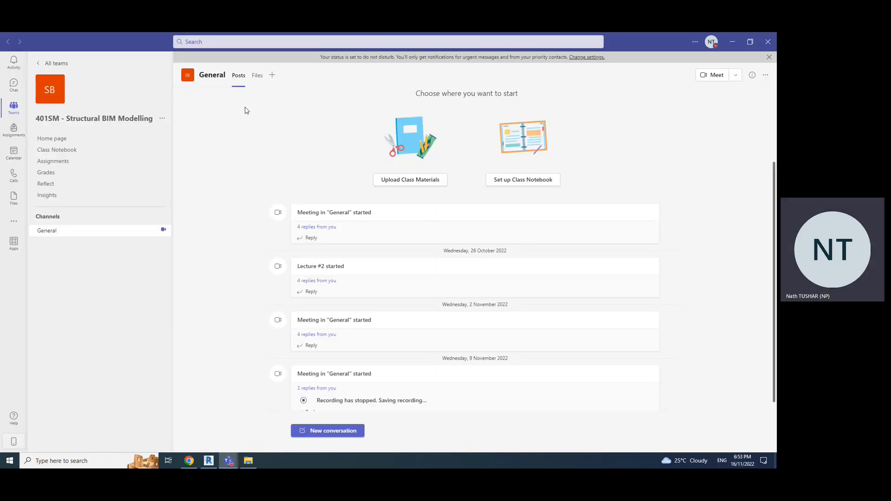
pyautogui.click(256, 76)
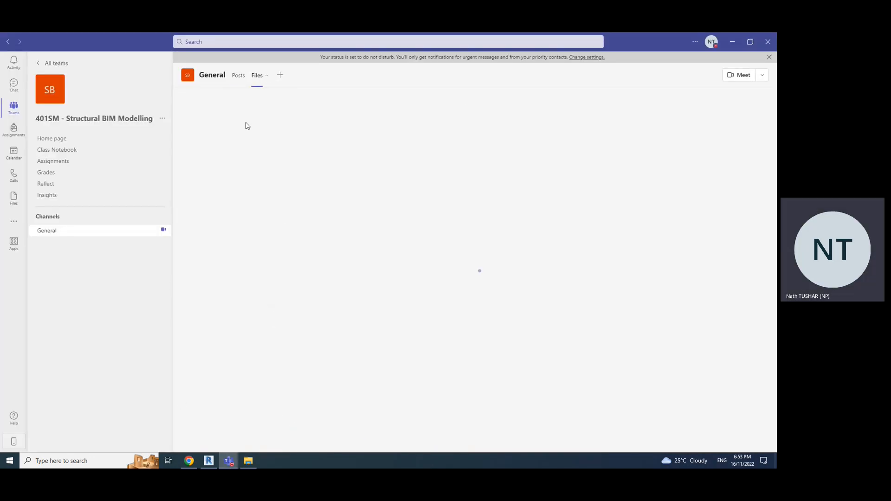
# Step: Browse the apps that can be added to the General channel without adding any, and put the Teams window away
pyautogui.click(280, 76)
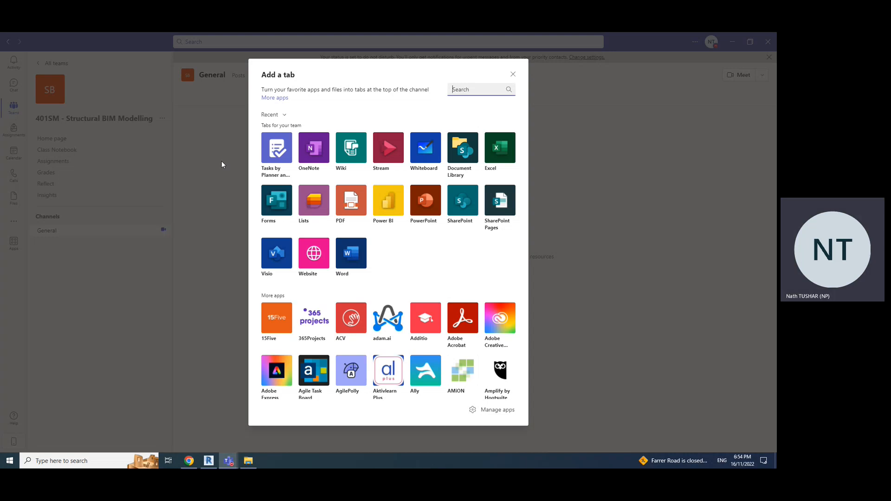
pyautogui.click(513, 75)
pyautogui.click(256, 77)
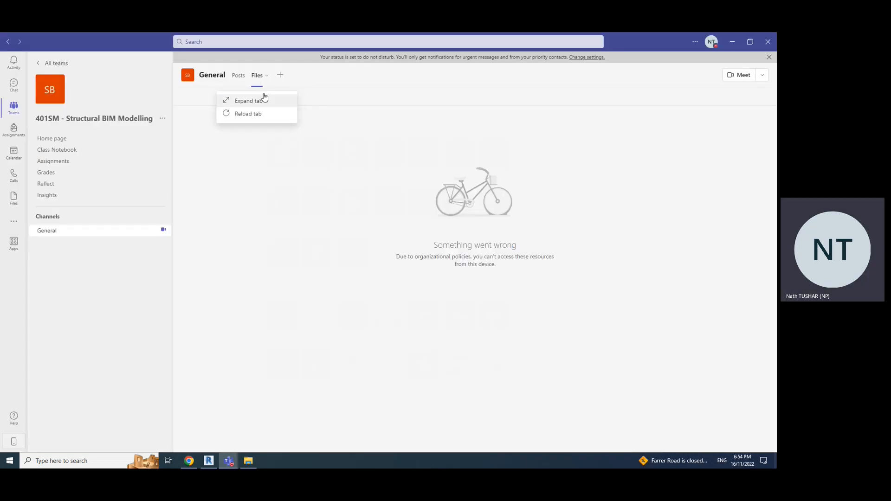
pyautogui.click(279, 84)
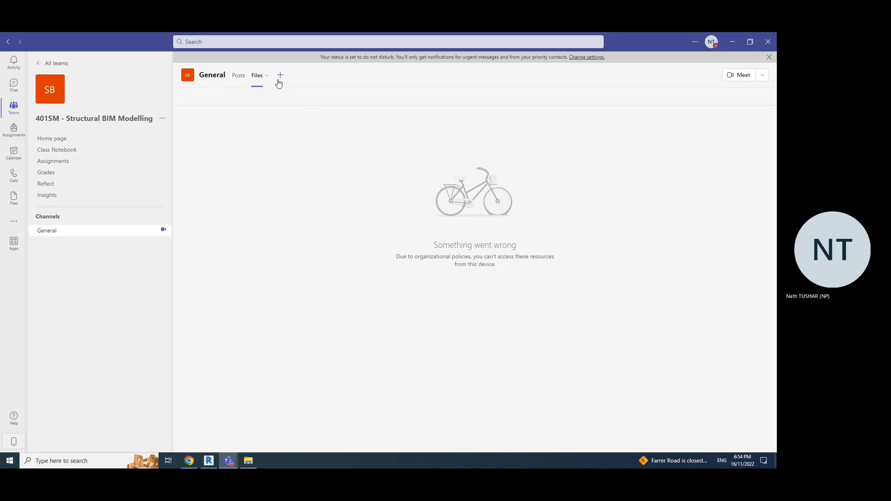
pyautogui.click(279, 83)
pyautogui.scroll(-10, 392, 359)
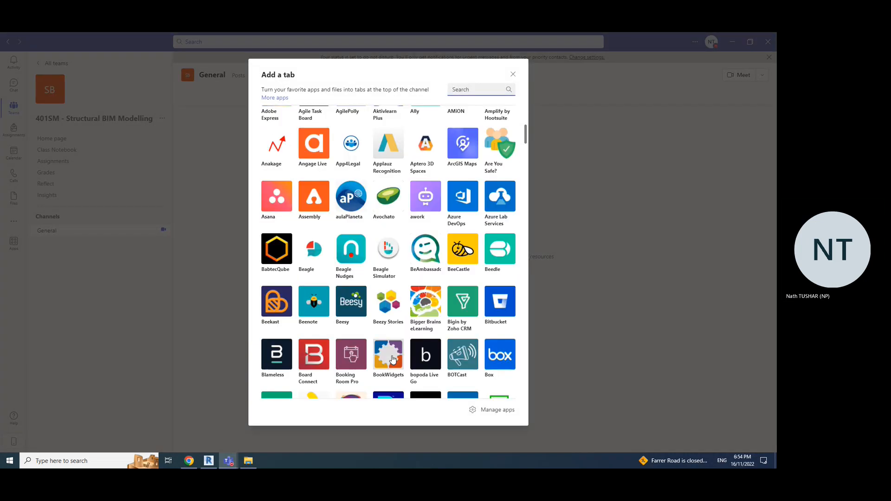
pyautogui.scroll(-3, 393, 360)
pyautogui.click(513, 75)
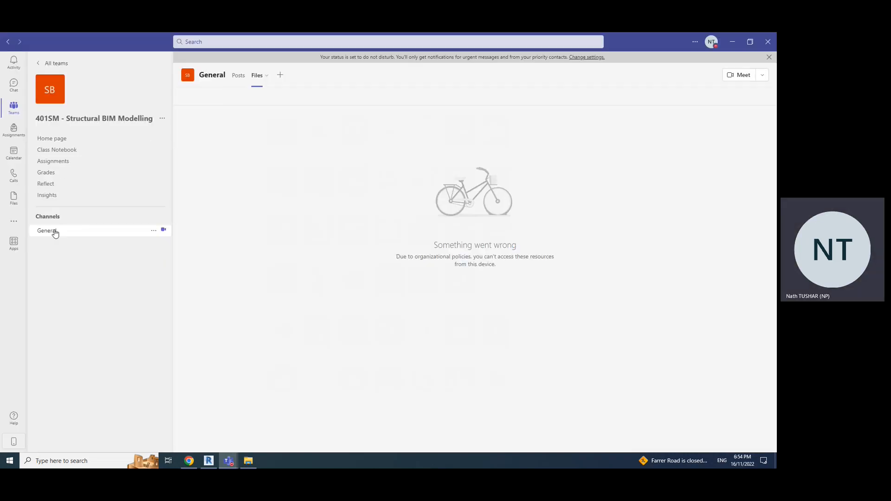
pyautogui.click(732, 42)
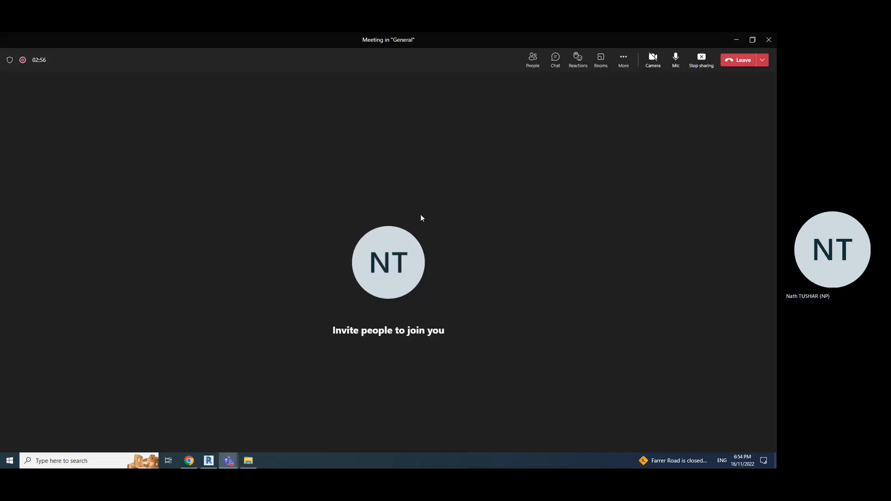
# Step: Switch to File Explorer and locate the CS01_TN_WEEK04 Revit project in the Week 6 folder
pyautogui.click(210, 465)
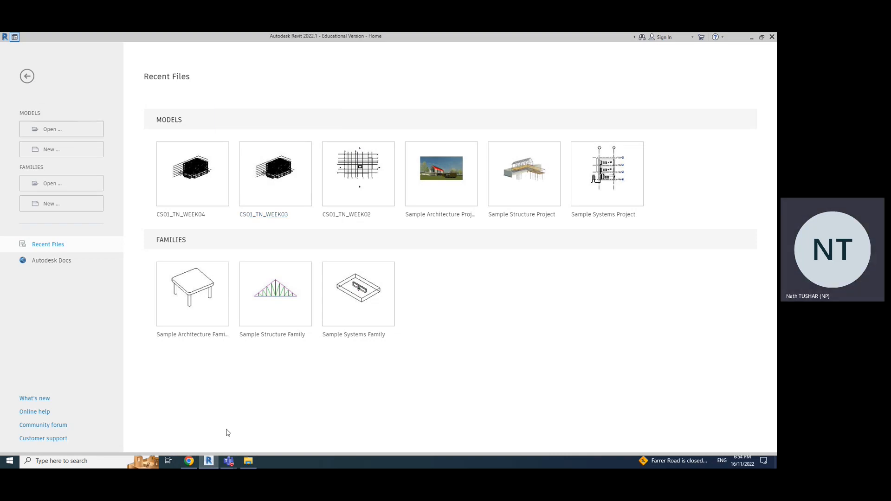
pyautogui.click(249, 461)
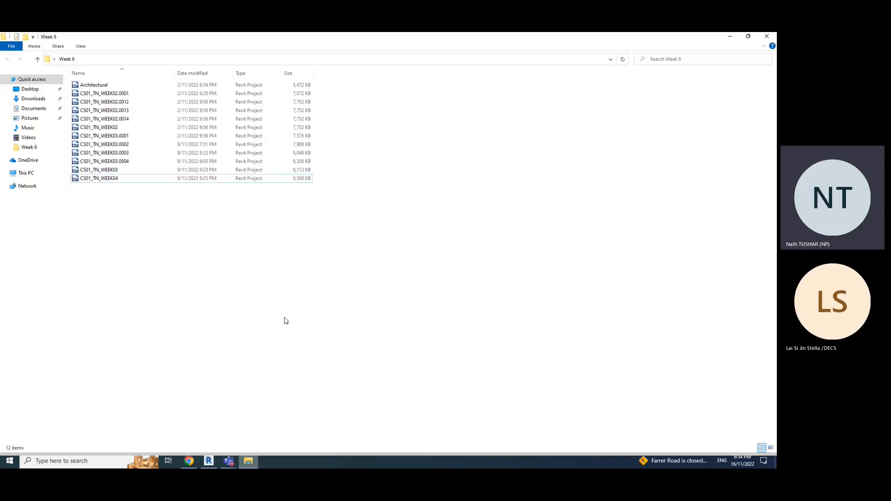
pyautogui.click(106, 181)
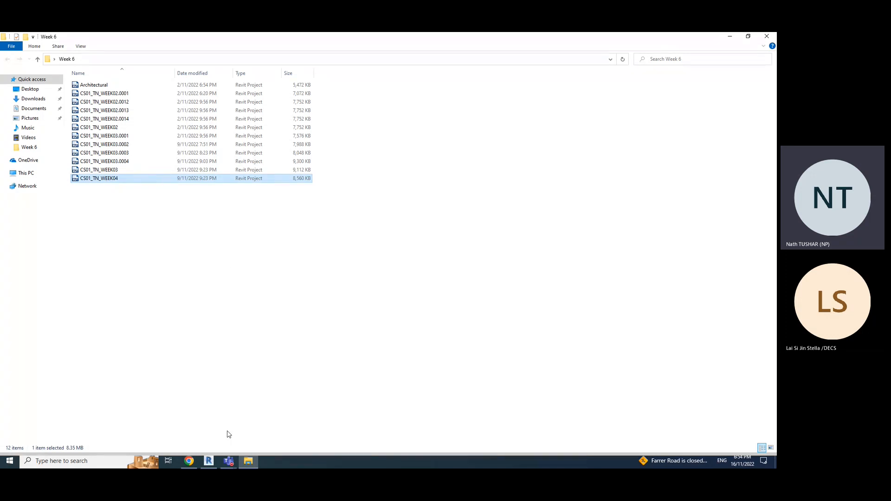
# Step: Switch to Revit and open the CS01_TN_WEEK04 project from the Week 6 folder on the desktop
pyautogui.click(210, 463)
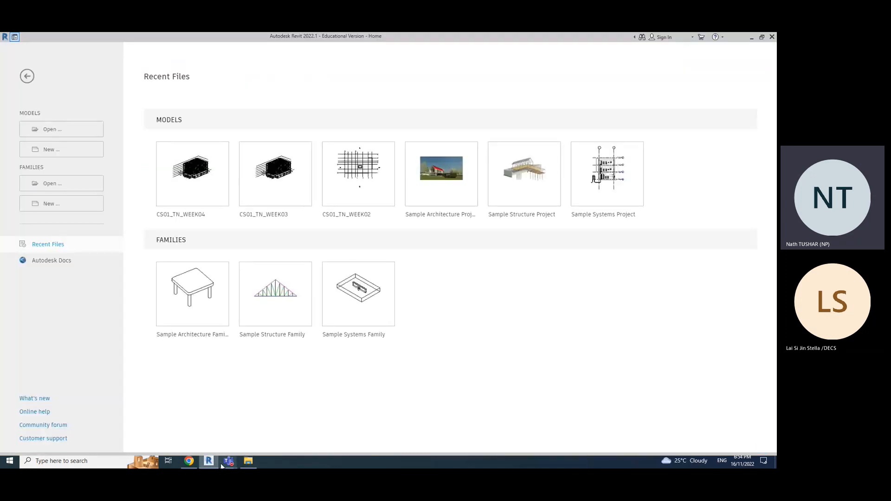
pyautogui.click(46, 130)
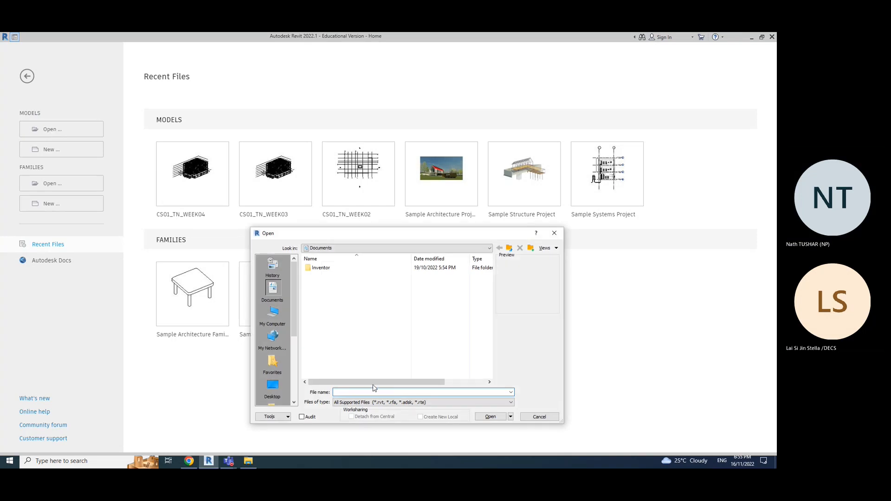
pyautogui.click(273, 387)
pyautogui.doubleClick(318, 308)
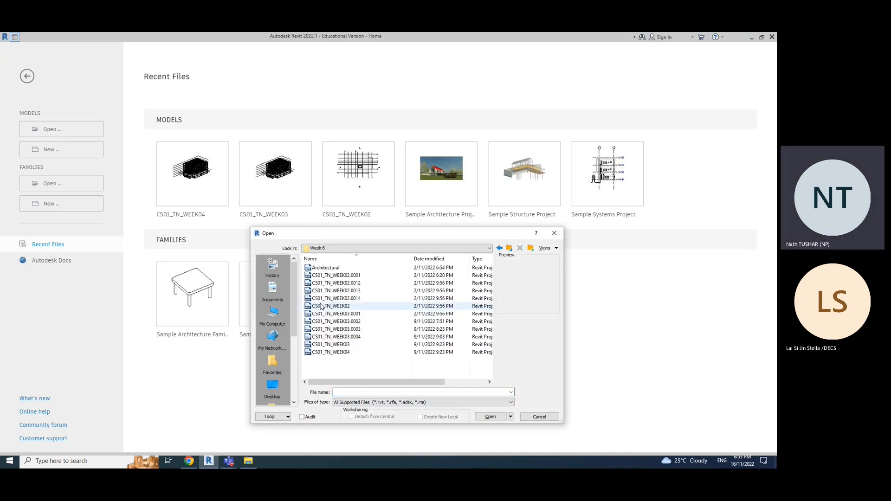
pyautogui.click(330, 352)
pyautogui.click(495, 416)
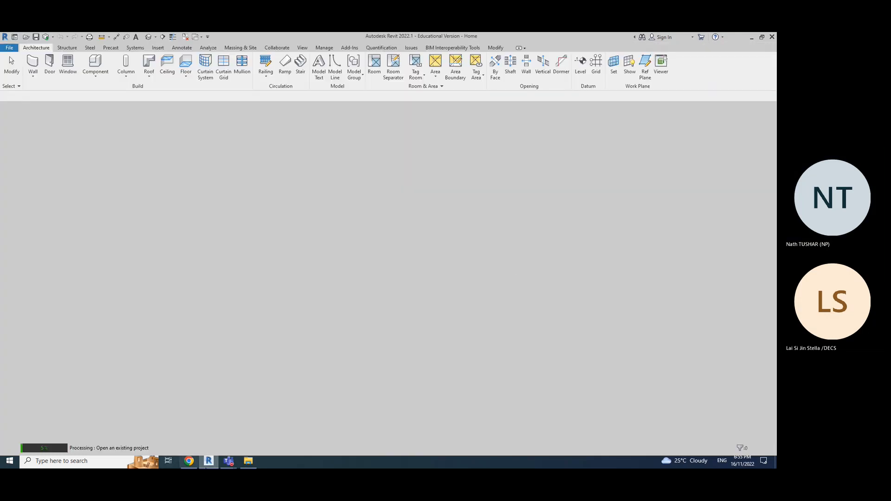
# Step: Switch to the Steps presentation in the browser and review the Reinforcement items on the Lecture #4 slide
pyautogui.click(188, 461)
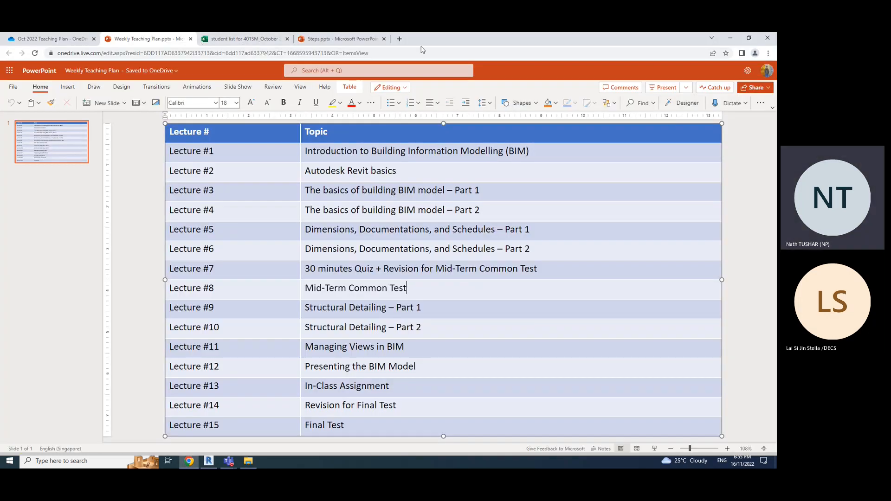
pyautogui.click(333, 39)
pyautogui.click(292, 354)
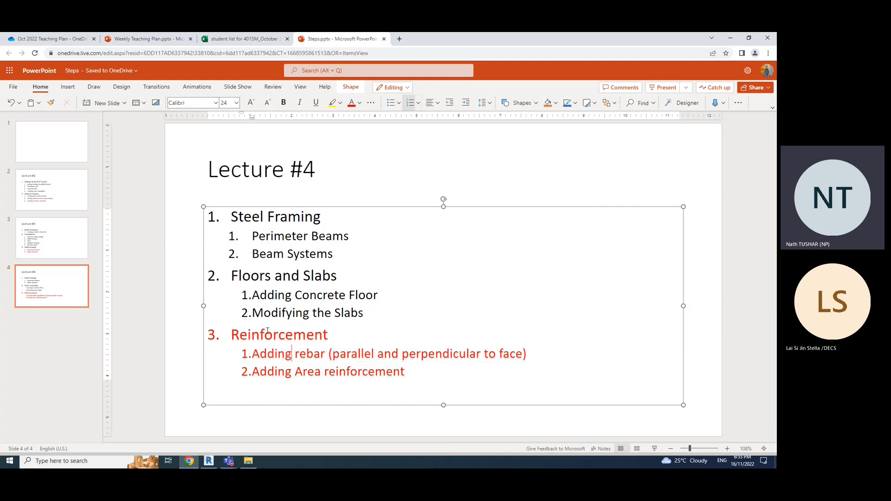
pyautogui.moveTo(259, 333); pyautogui.dragTo(435, 406)
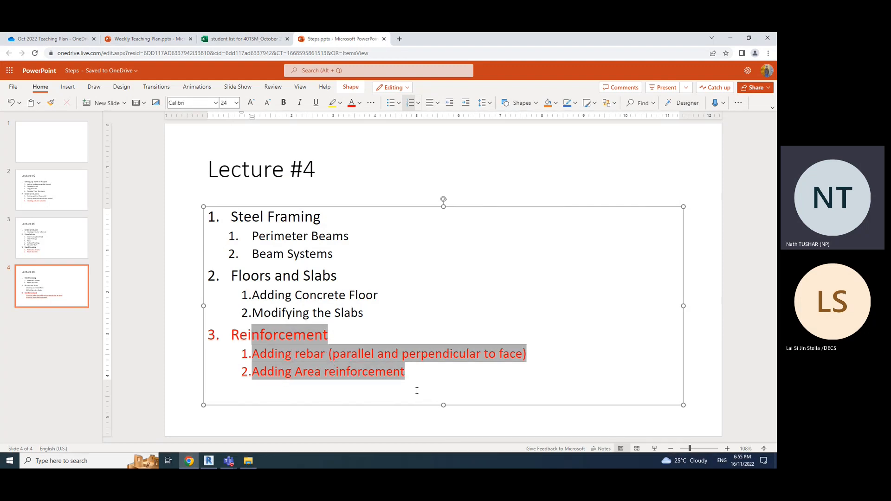
pyautogui.click(428, 385)
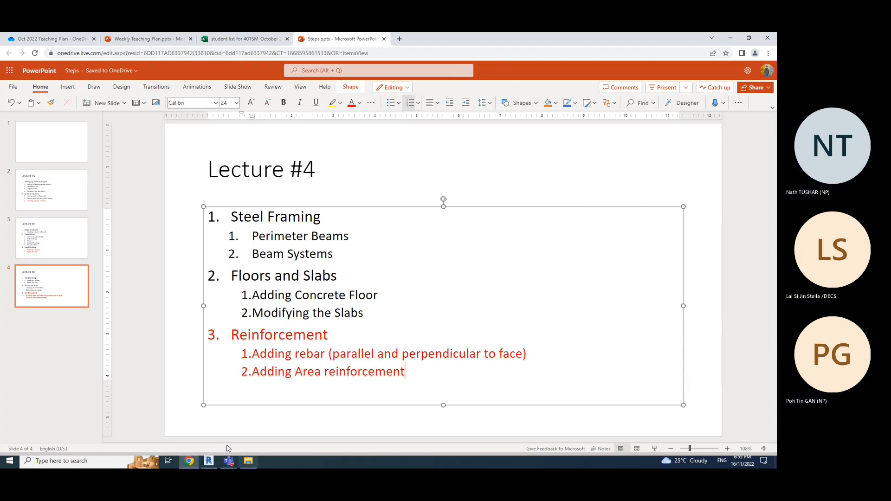
# Step: Switch back to Revit, clear the meeting window away and turn the 3D view to the top-front-left isometric orientation
pyautogui.click(208, 461)
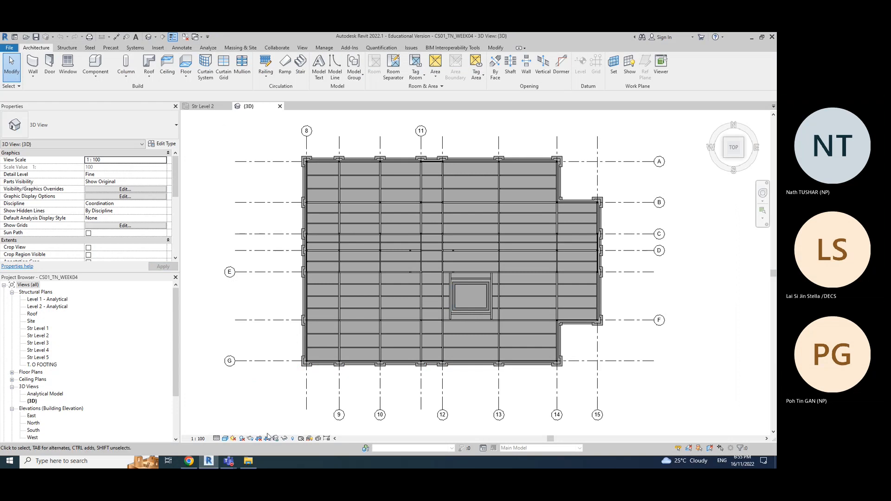
pyautogui.click(257, 411)
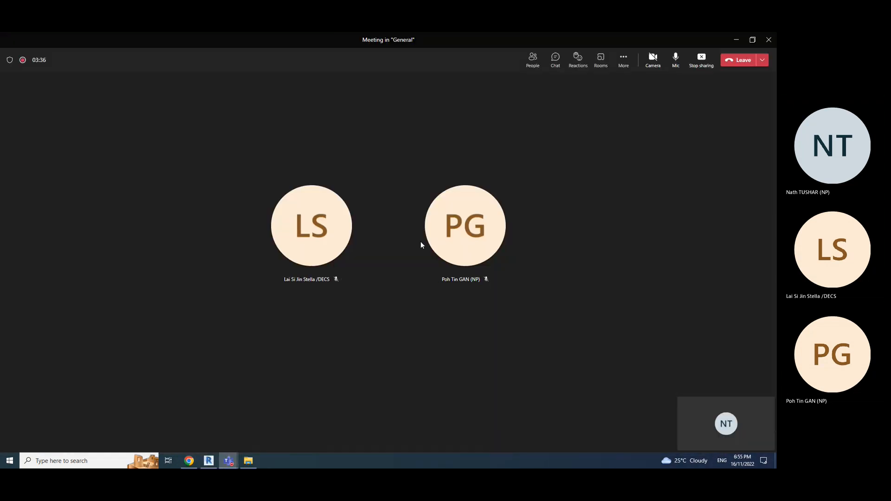
pyautogui.click(736, 41)
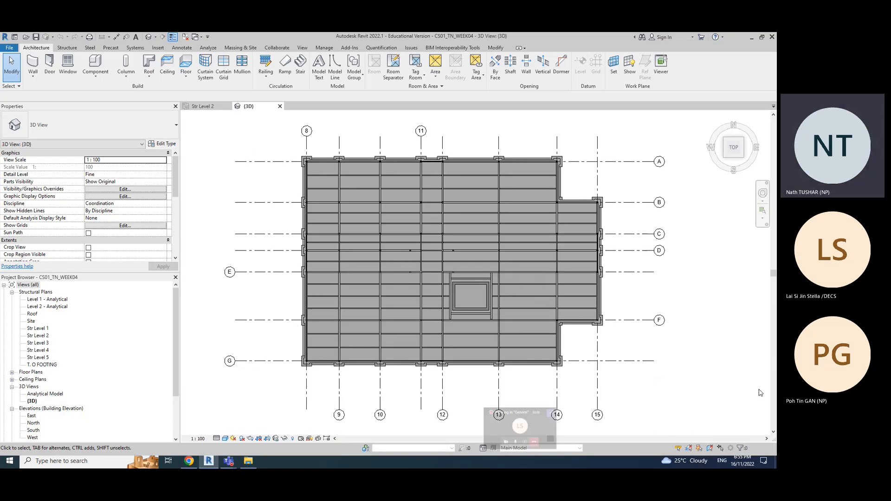
pyautogui.click(732, 161)
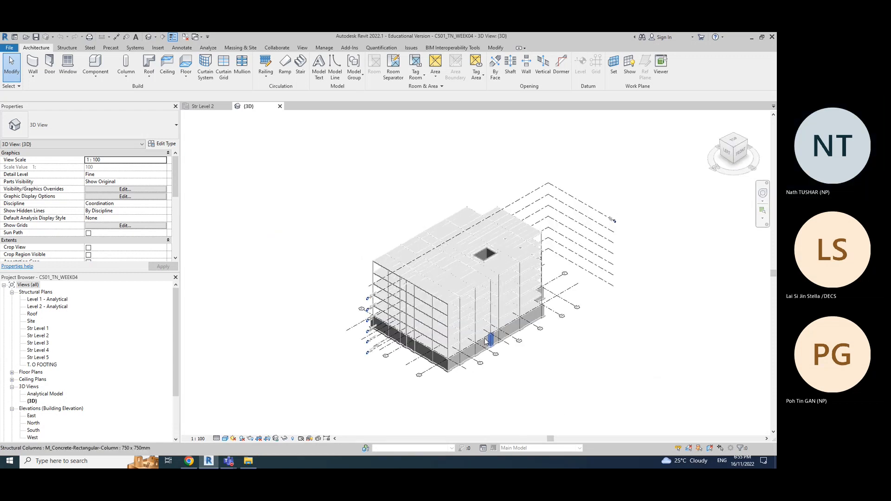
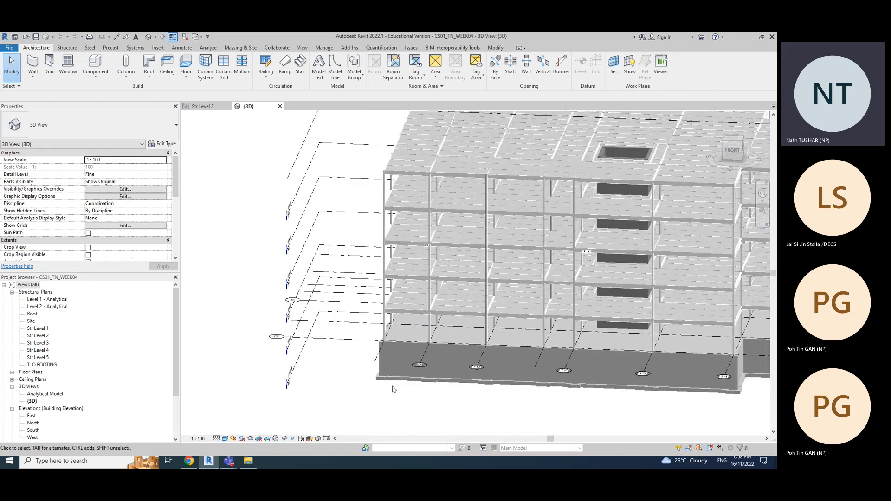
# Step: Examine the building's framing from the side and from above, and turn the 3D view to the top-back-left isometric orientation
pyautogui.moveTo(474, 402); pyautogui.dragTo(504, 282, button='middle')
pyautogui.scroll(5, 483, 274)
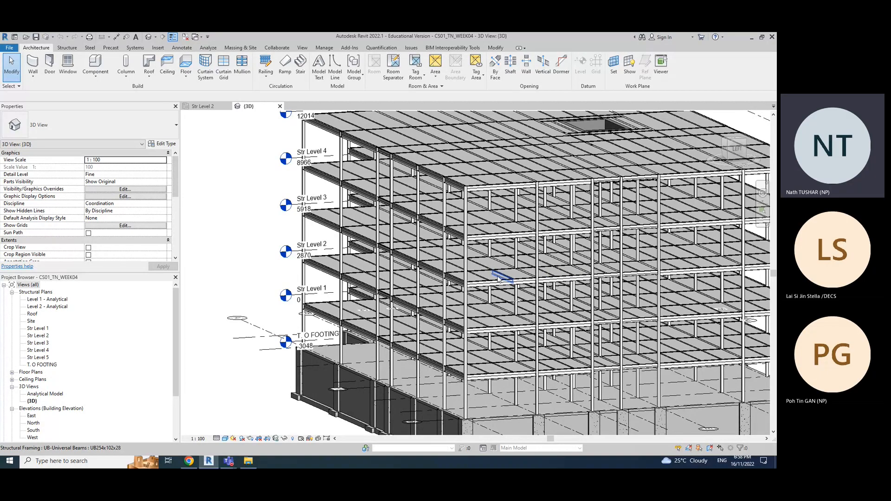
pyautogui.click(739, 148)
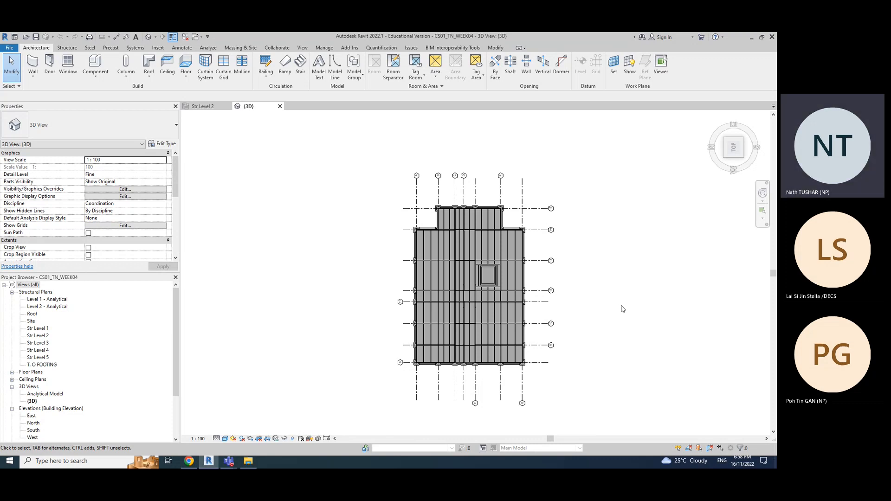
pyautogui.scroll(3, 547, 320)
pyautogui.scroll(2, 539, 322)
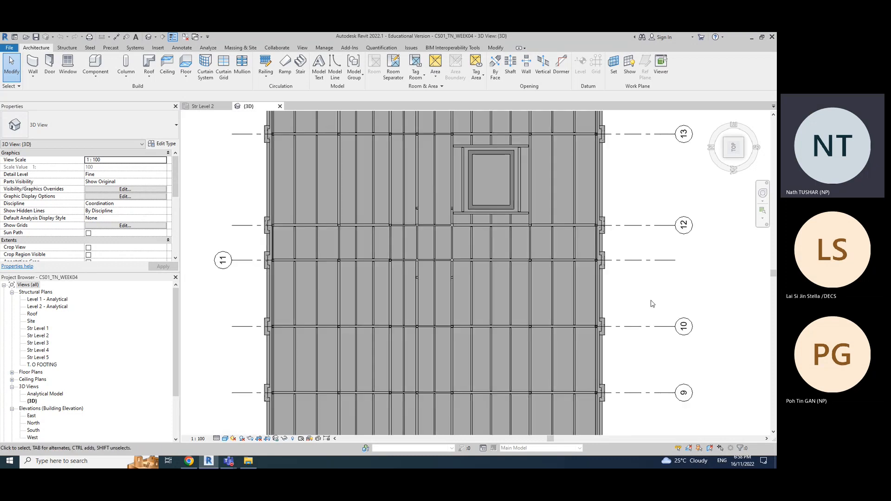
pyautogui.scroll(-2, 652, 304)
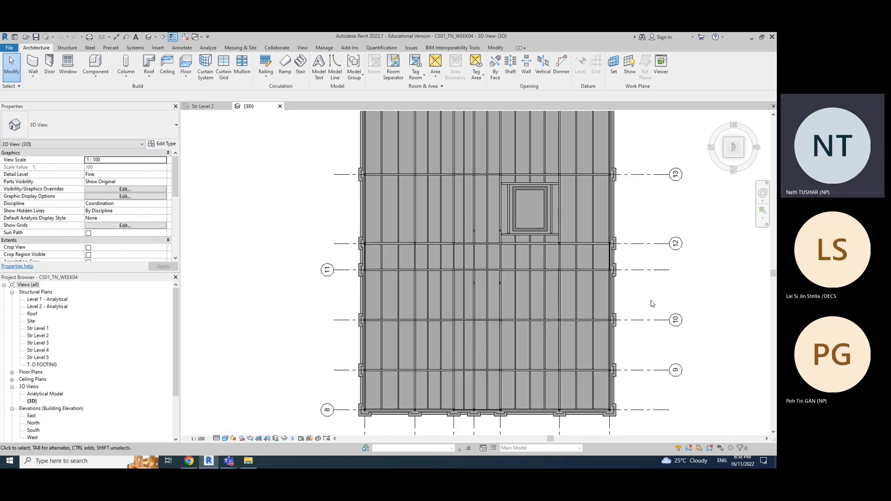
pyautogui.moveTo(689, 292); pyautogui.dragTo(645, 292, button='middle')
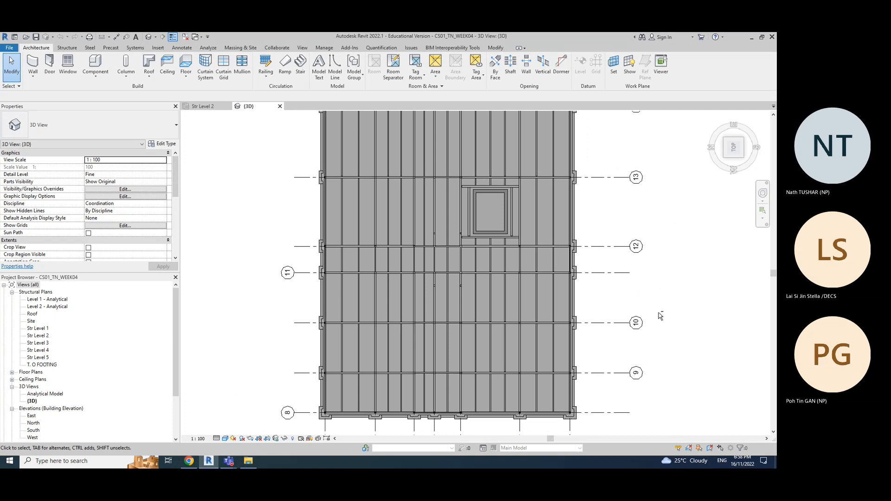
pyautogui.click(726, 158)
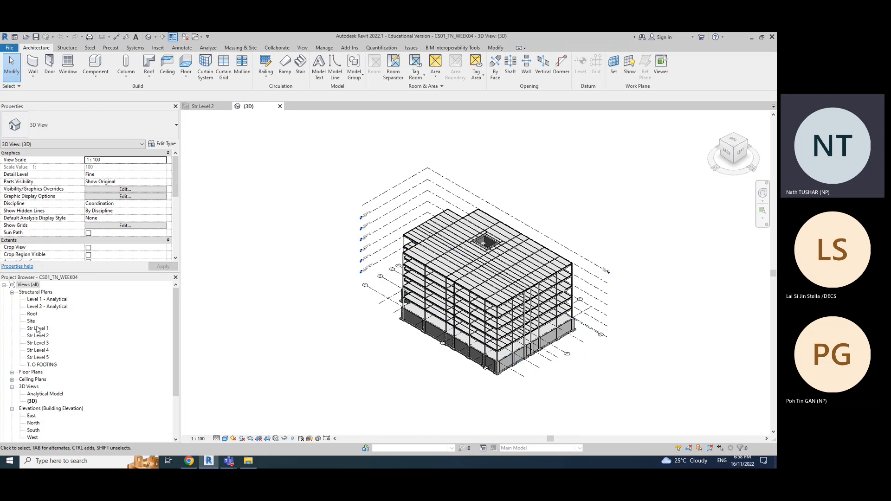
pyautogui.rightClick(730, 157)
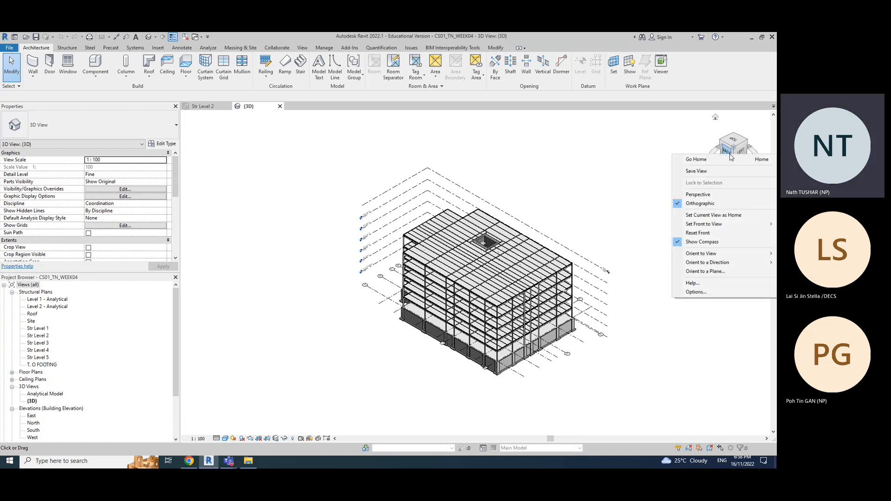
pyautogui.press('Escape')
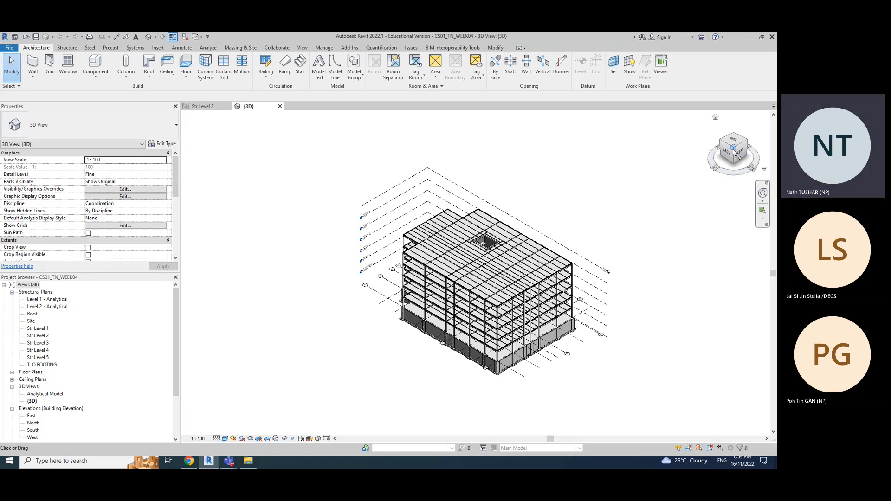
pyautogui.click(495, 48)
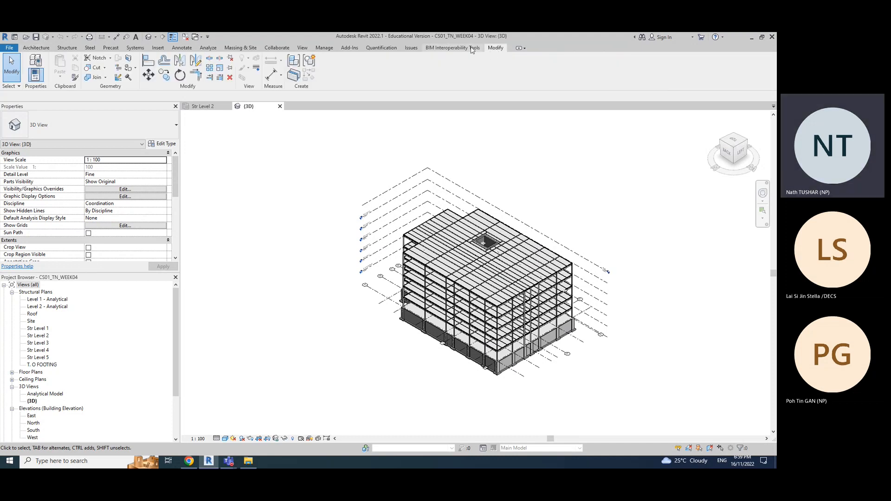
pyautogui.click(28, 49)
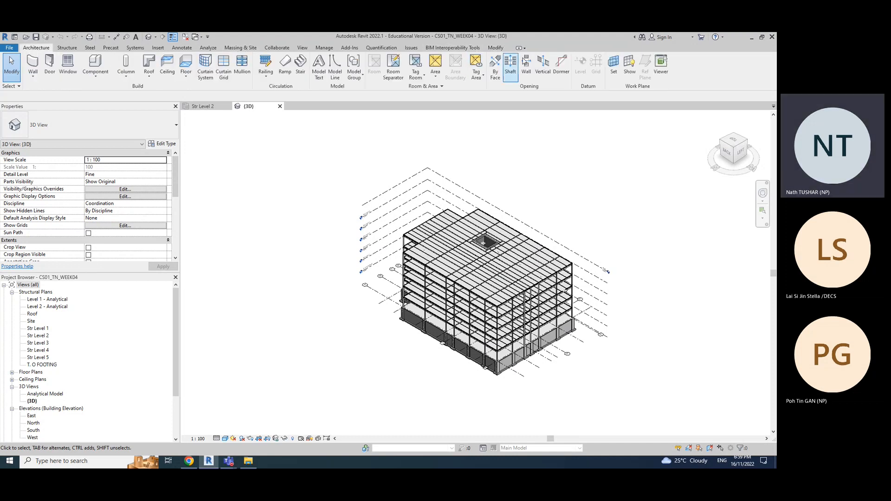
pyautogui.click(495, 48)
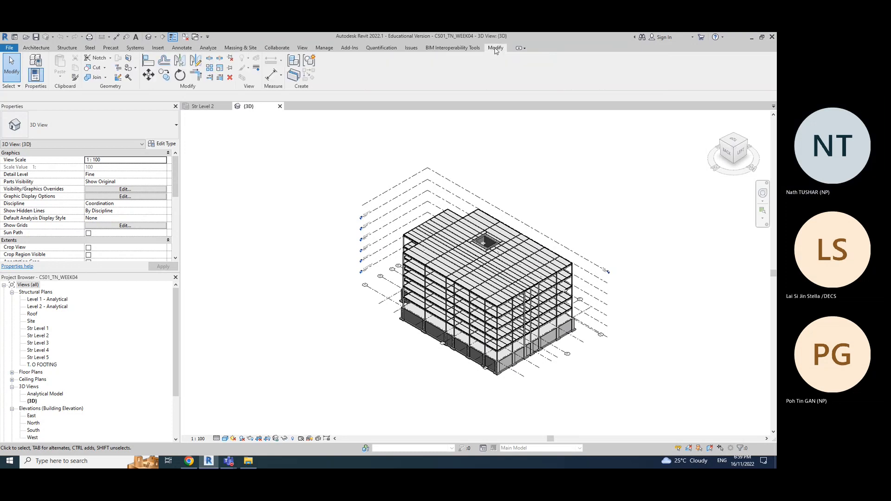
# Step: Hide the ViewCube in the 3D view through the user interface settings
pyautogui.click(303, 48)
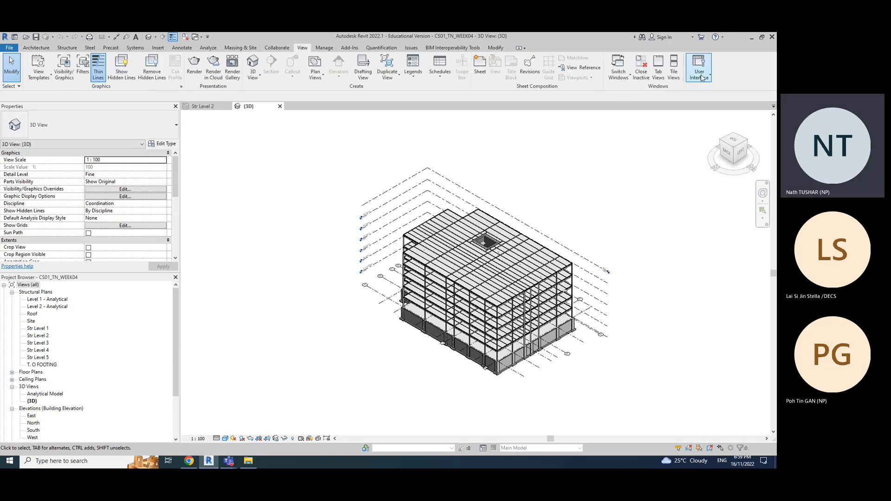
pyautogui.click(699, 67)
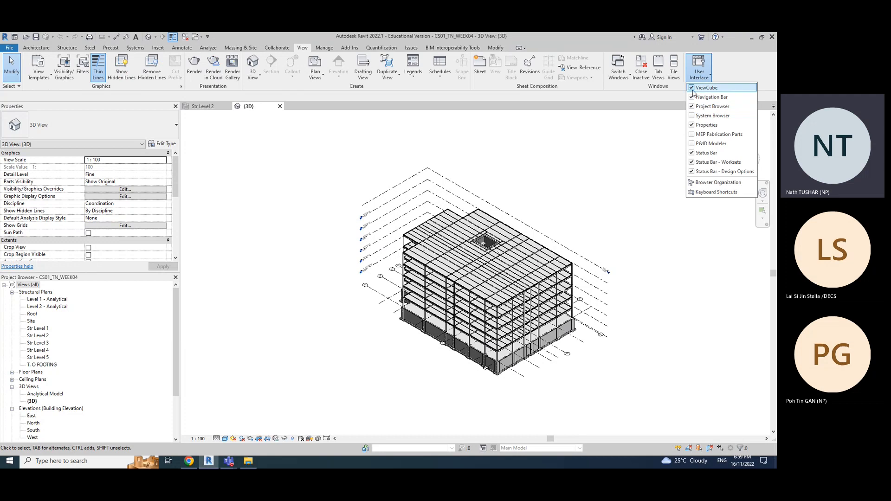
pyautogui.click(705, 88)
pyautogui.click(615, 162)
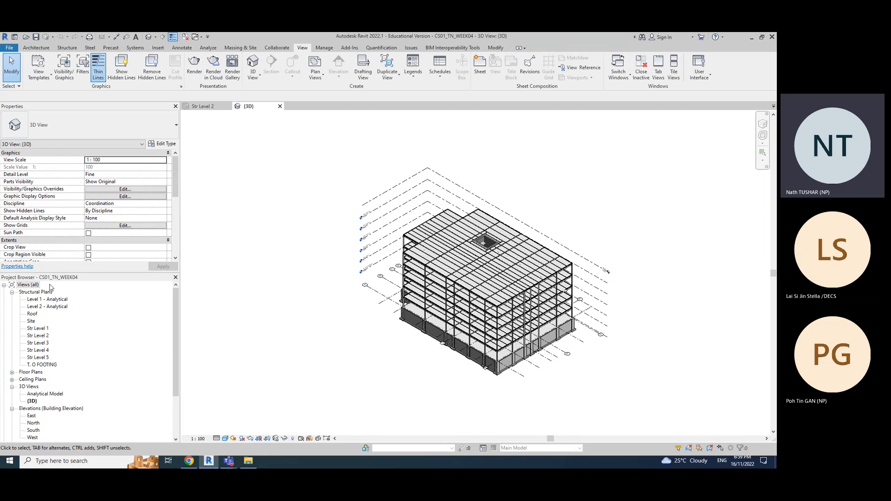
# Step: Turn the ViewCube display back on and check its setting among the user interface options
pyautogui.click(700, 70)
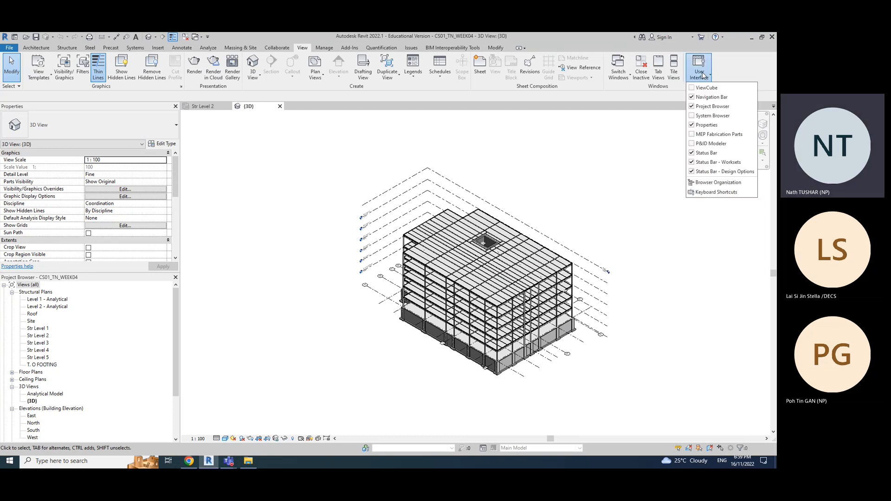
pyautogui.click(692, 88)
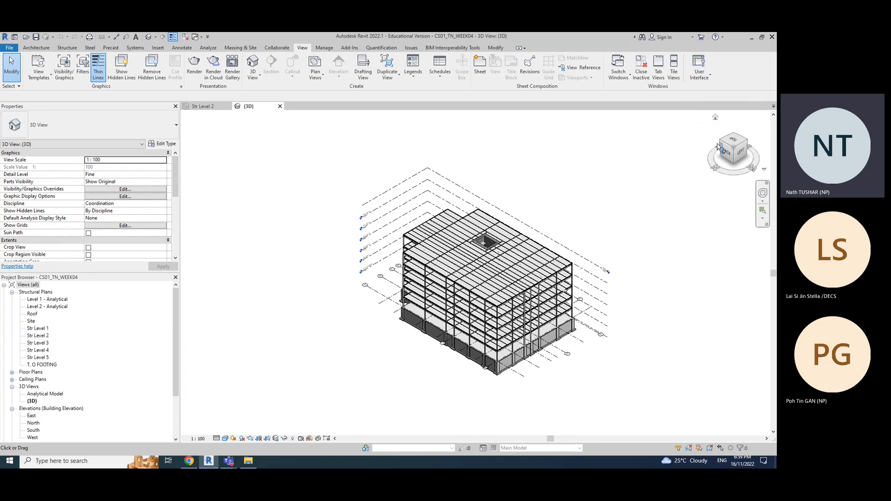
pyautogui.click(701, 73)
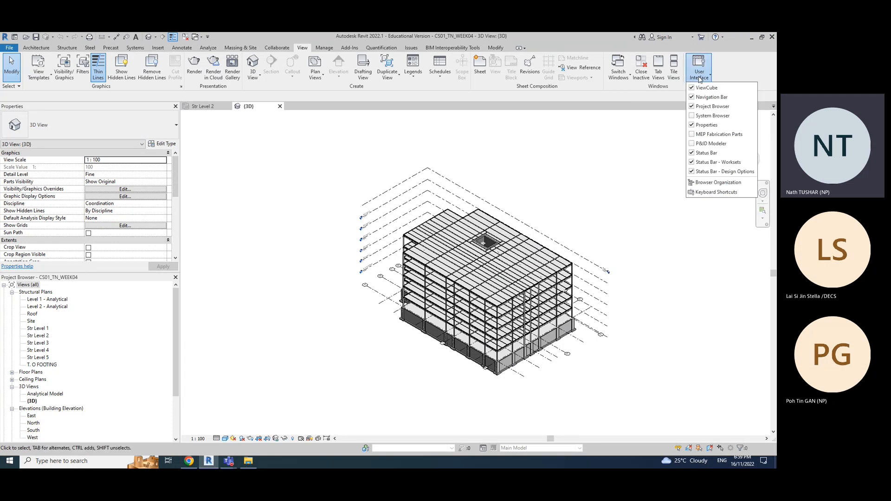
pyautogui.click(650, 135)
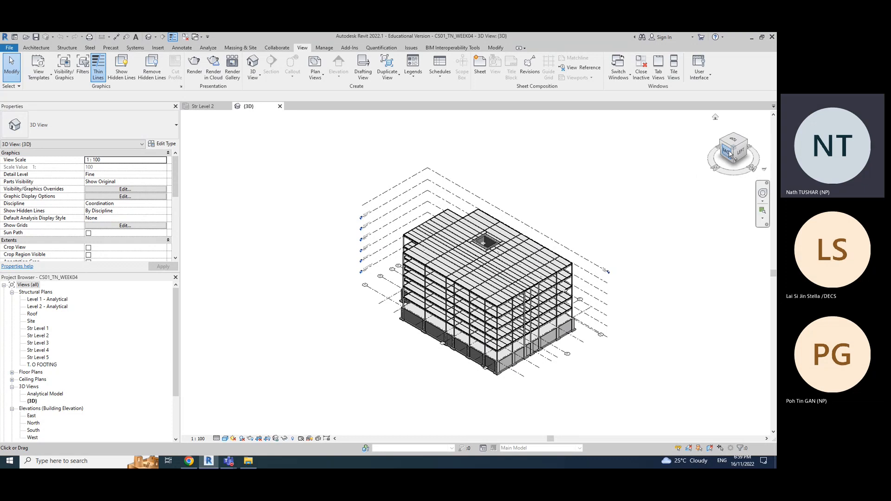
# Step: Save the current isometric orientation as a new 3D view named "3D Ortho - Building"
pyautogui.rightClick(729, 153)
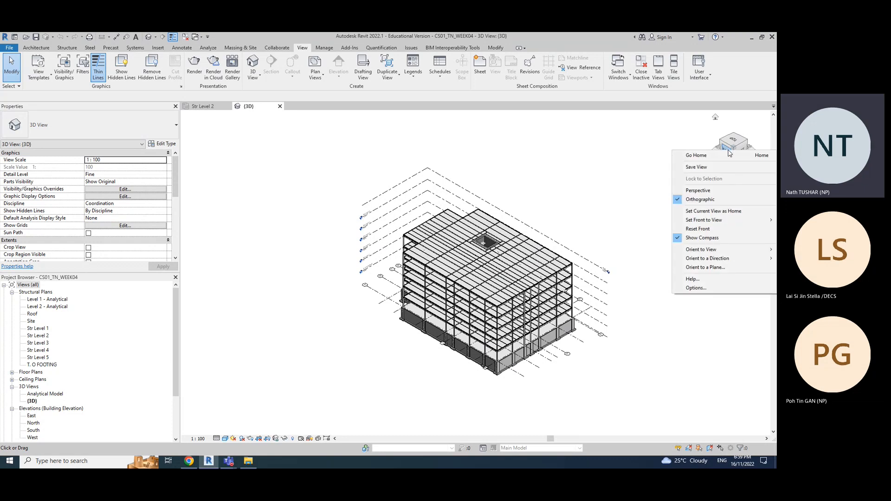
pyautogui.moveTo(709, 223)
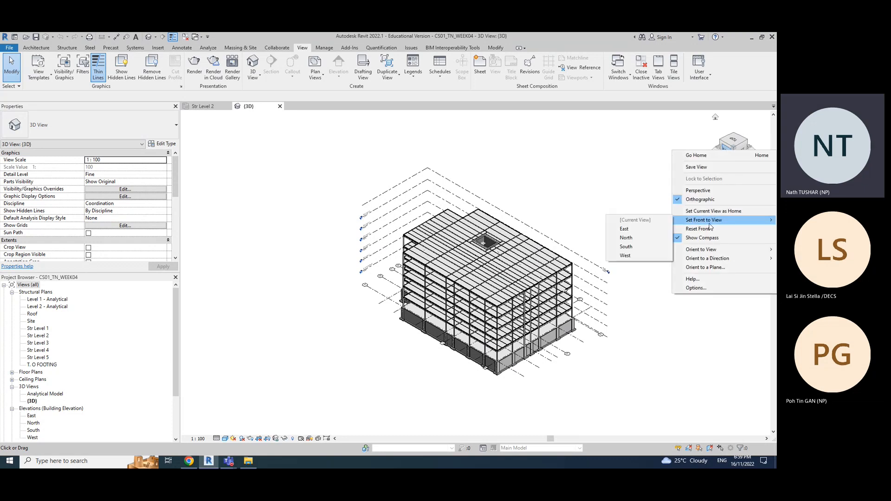
pyautogui.moveTo(699, 252)
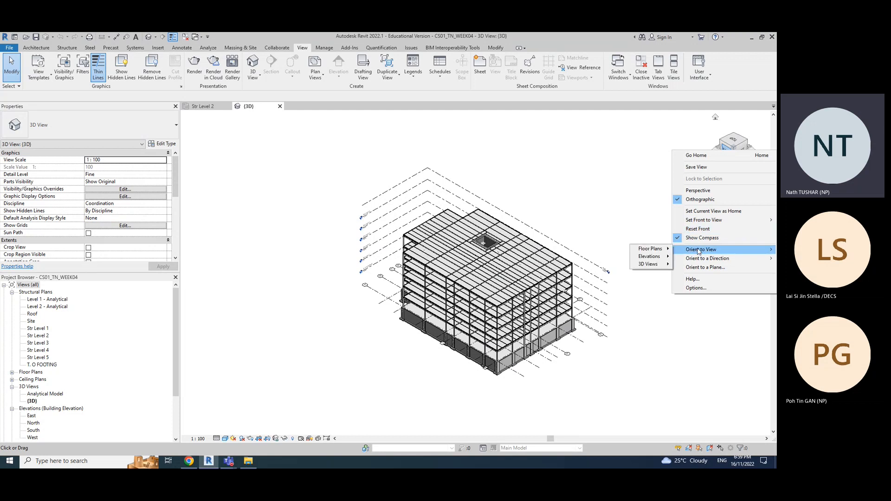
pyautogui.click(696, 167)
pyautogui.click(519, 187)
pyautogui.press('BackSpace')
pyautogui.write('- Building')
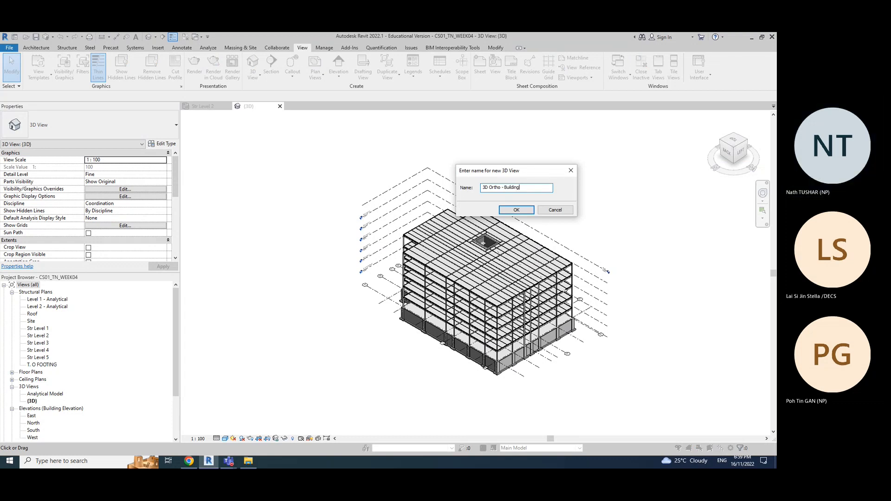
pyautogui.click(516, 209)
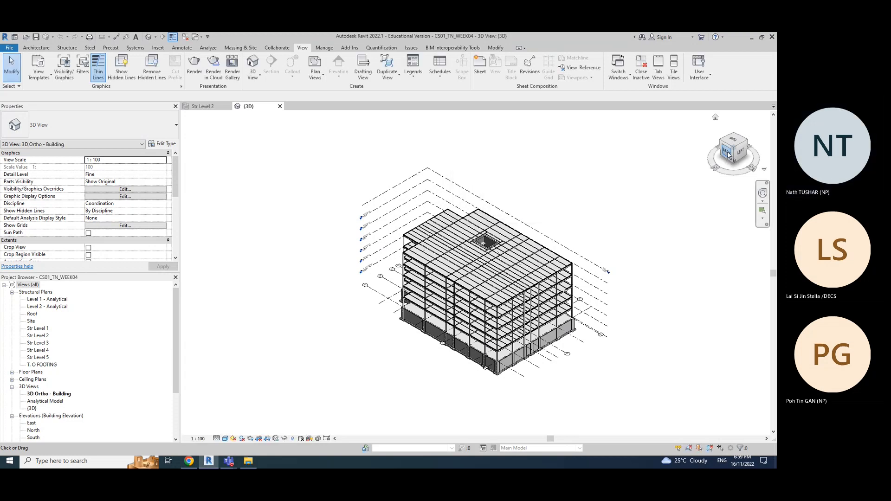
# Step: Orient the 3D view to the structural plan Str Level 1 and turn it to the top-front-left isometric orientation
pyautogui.rightClick(729, 155)
pyautogui.moveTo(697, 253)
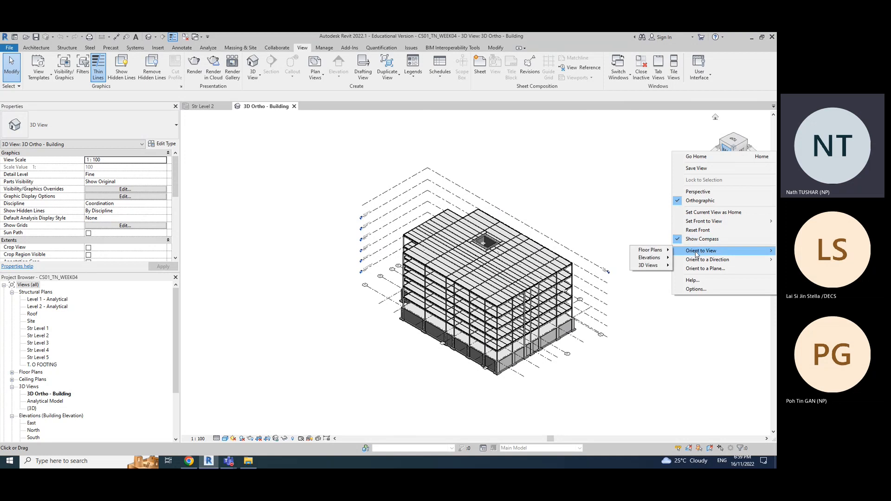
pyautogui.moveTo(649, 250)
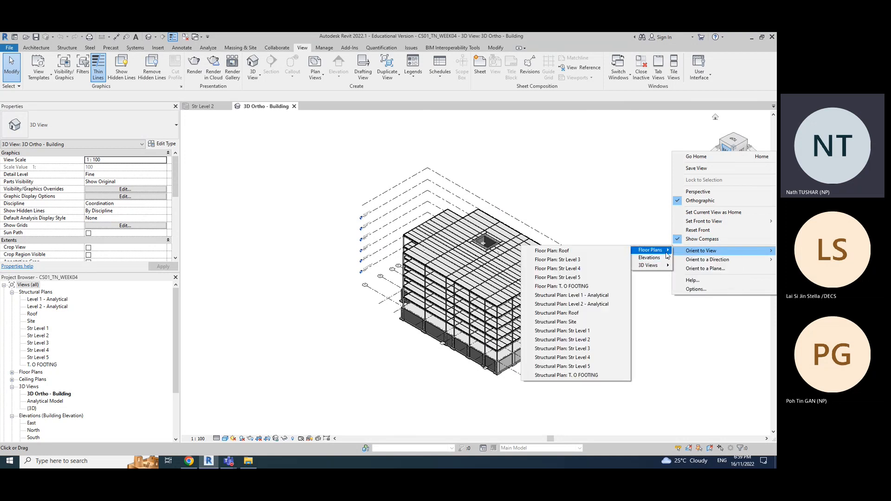
pyautogui.click(588, 331)
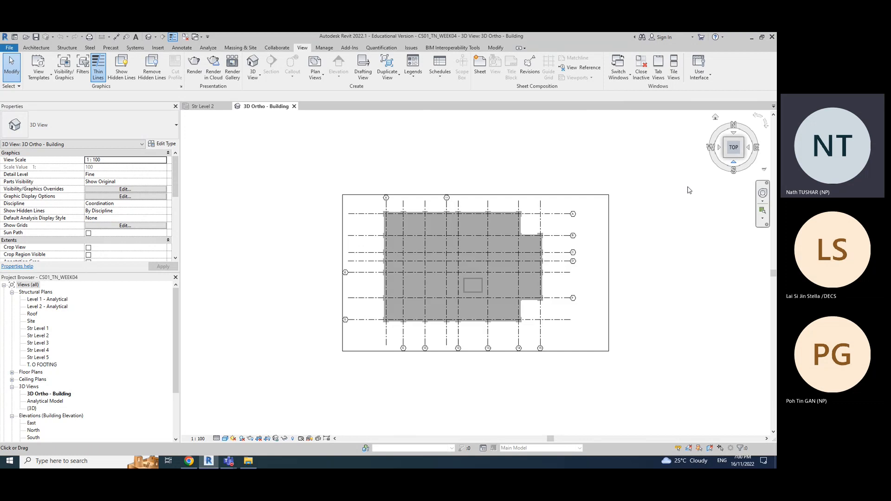
pyautogui.click(725, 157)
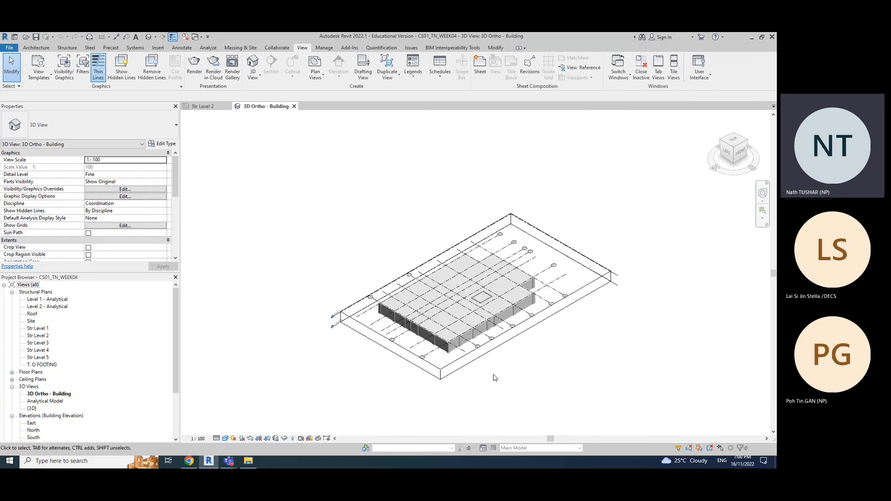
# Step: Lower the section box's top face below the Str Level 1 slab to expose the basement columns and walls
pyautogui.keyDown('shift'); pyautogui.moveTo(489, 420); pyautogui.dragTo(353, 363, button='middle'); pyautogui.keyUp('shift')
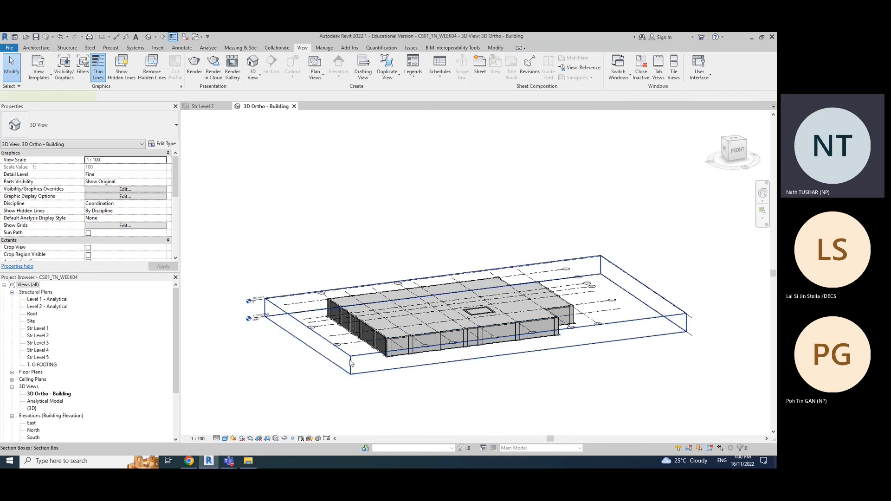
pyautogui.click(351, 362)
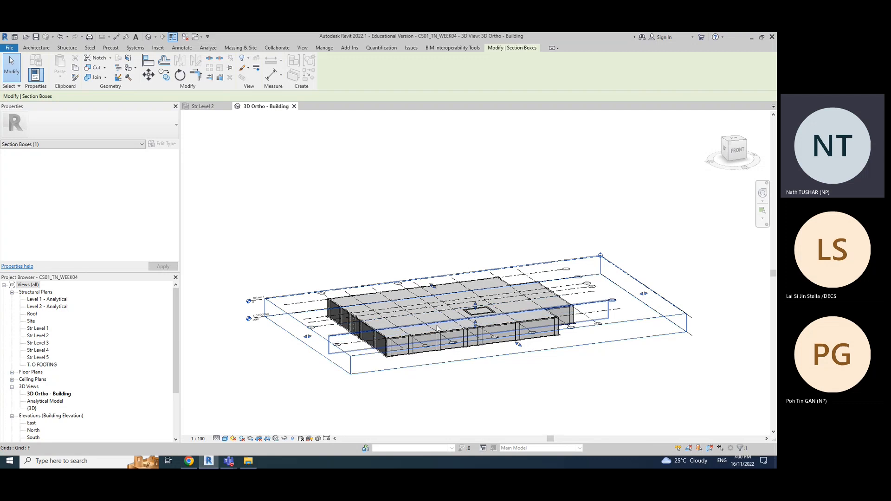
pyautogui.scroll(3, 448, 325)
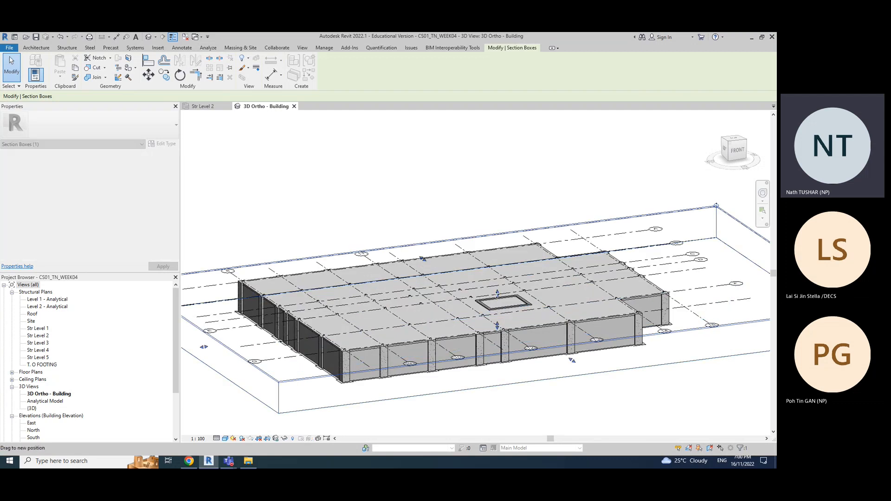
pyautogui.moveTo(497, 294); pyautogui.dragTo(497, 312)
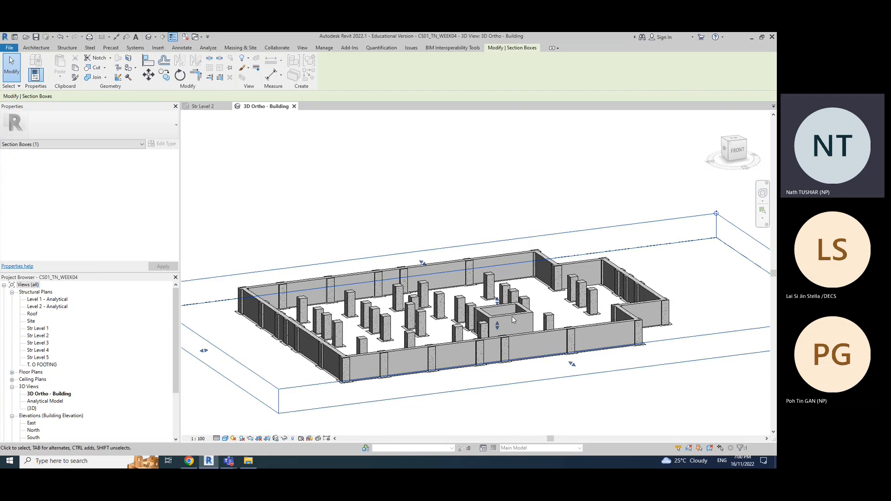
pyautogui.scroll(3, 506, 297)
pyautogui.moveTo(493, 307); pyautogui.dragTo(499, 295)
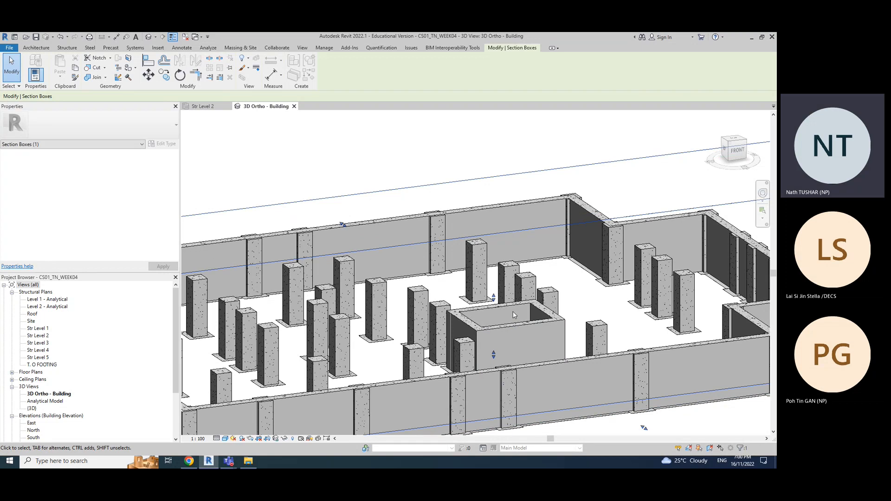
pyautogui.scroll(-5, 514, 315)
pyautogui.click(581, 155)
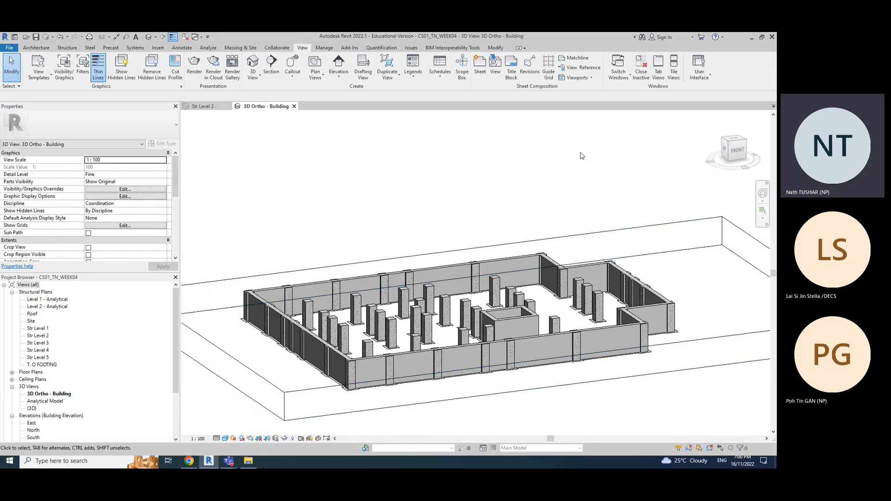
# Step: Turn the 3D view back to the top-front-left isometric orientation
pyautogui.scroll(-5, 564, 186)
pyautogui.rightClick(732, 151)
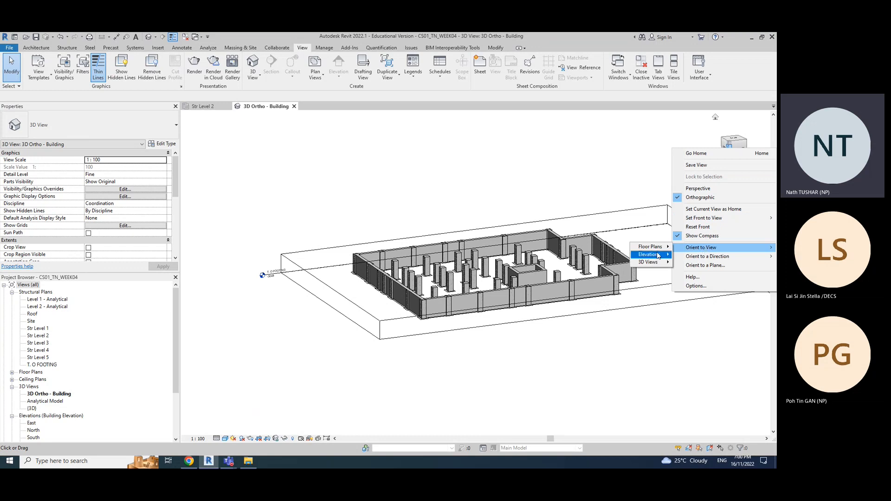
pyautogui.moveTo(660, 251)
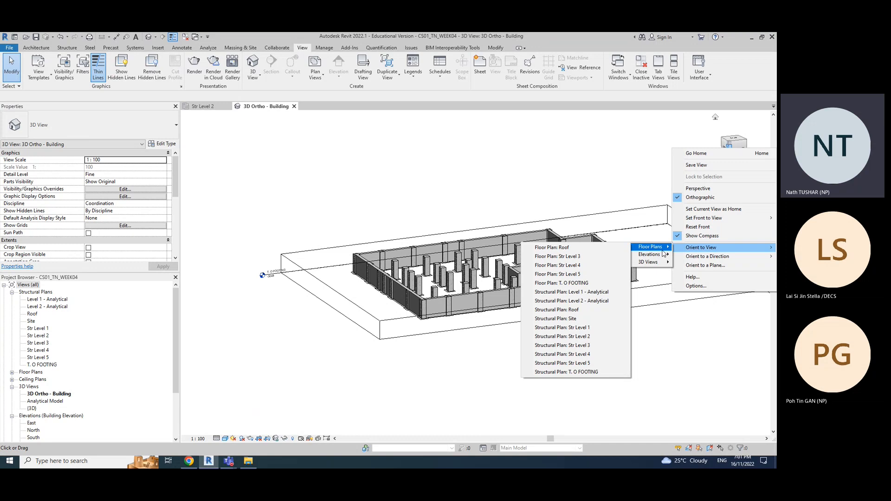
pyautogui.click(688, 169)
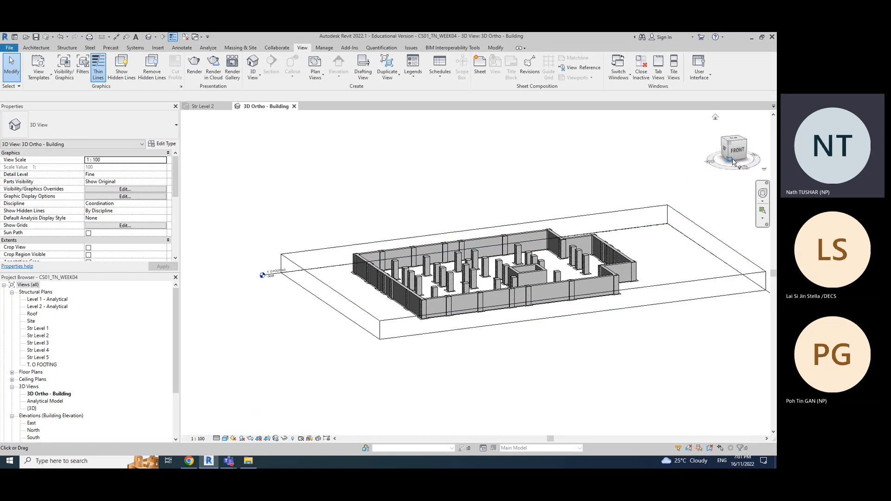
pyautogui.click(730, 146)
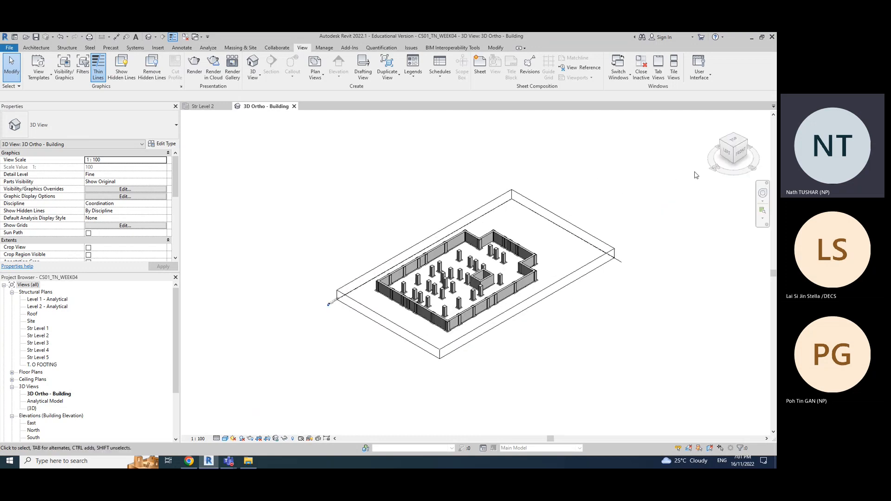
pyautogui.rightClick(728, 150)
pyautogui.press('Escape')
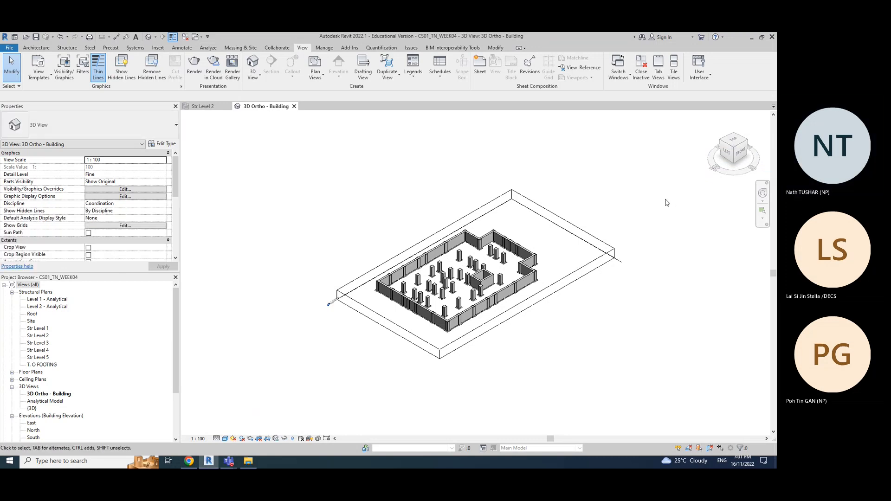
pyautogui.rightClick(727, 152)
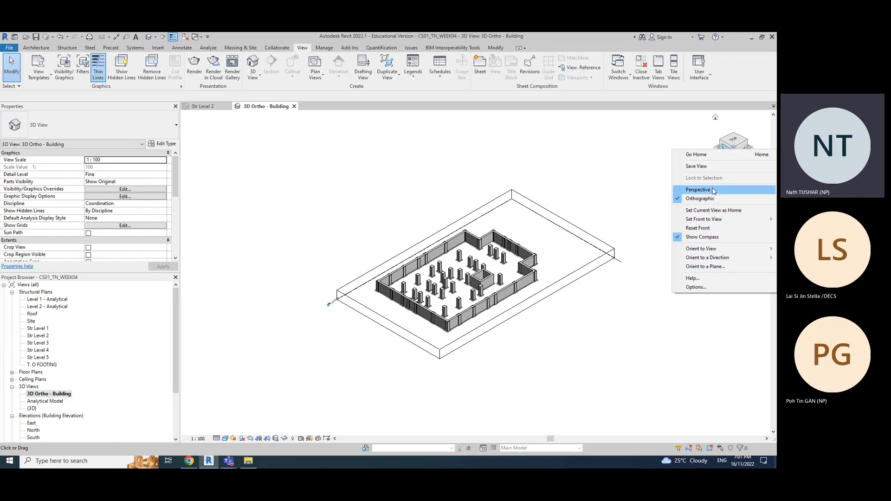
pyautogui.moveTo(700, 249)
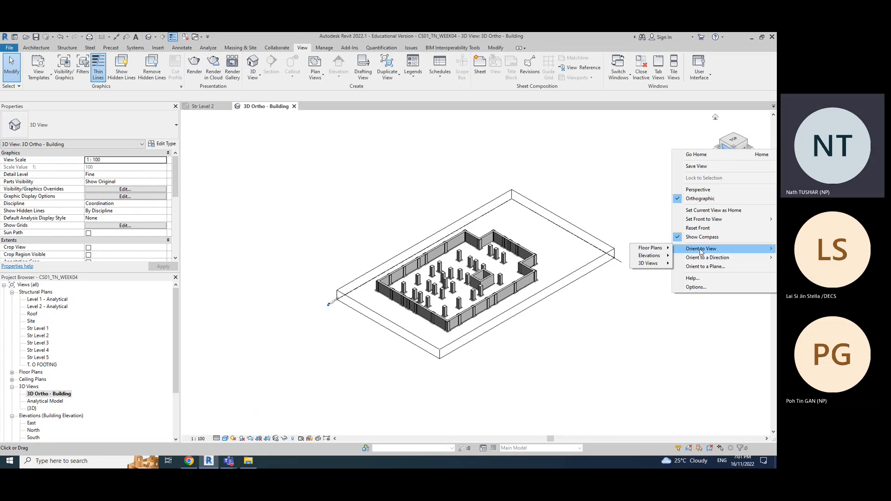
pyautogui.moveTo(665, 253)
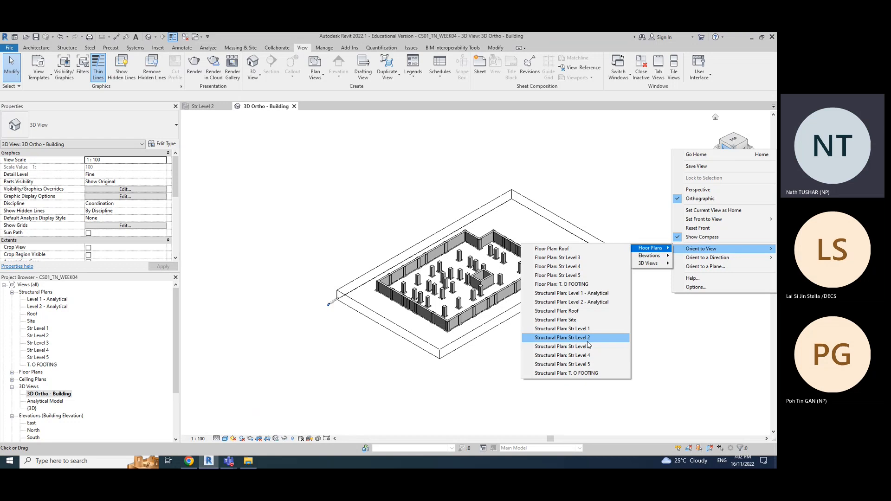
pyautogui.click(479, 338)
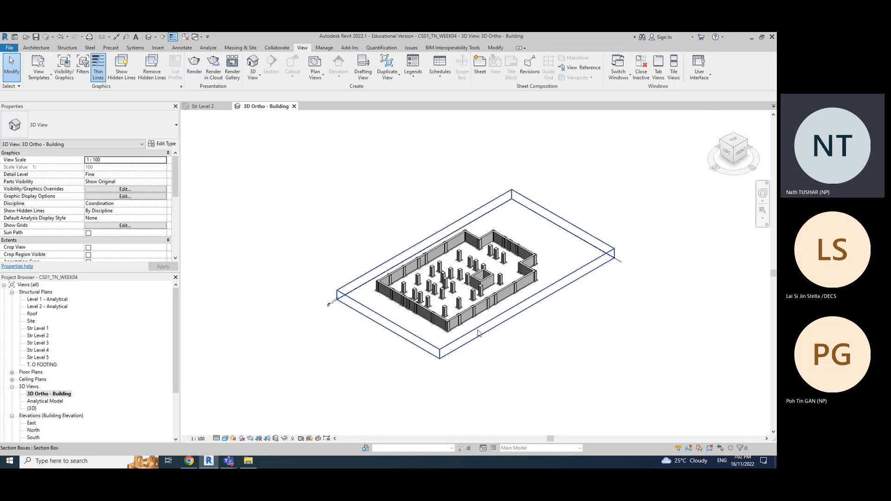
# Step: Select the section box and nudge its top face slightly downward above the basement columns
pyautogui.click(511, 317)
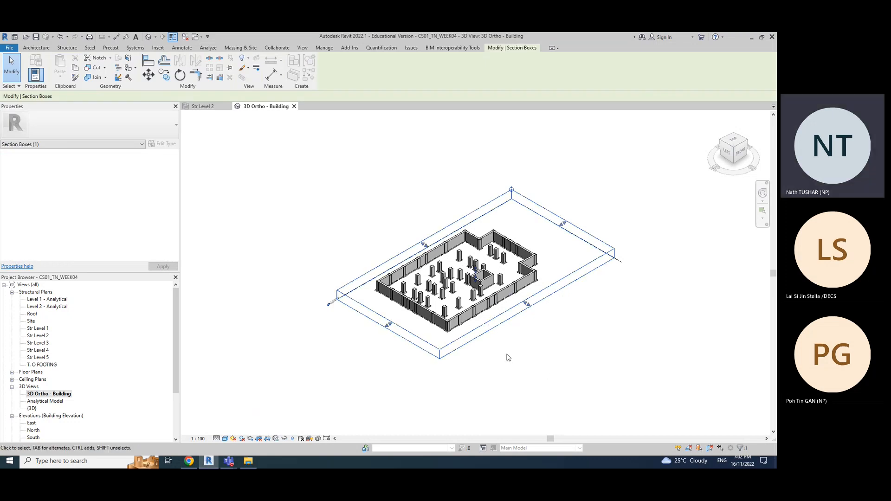
pyautogui.keyDown('shift'); pyautogui.moveTo(533, 372); pyautogui.dragTo(478, 281, button='middle'); pyautogui.keyUp('shift')
pyautogui.scroll(6, 478, 282)
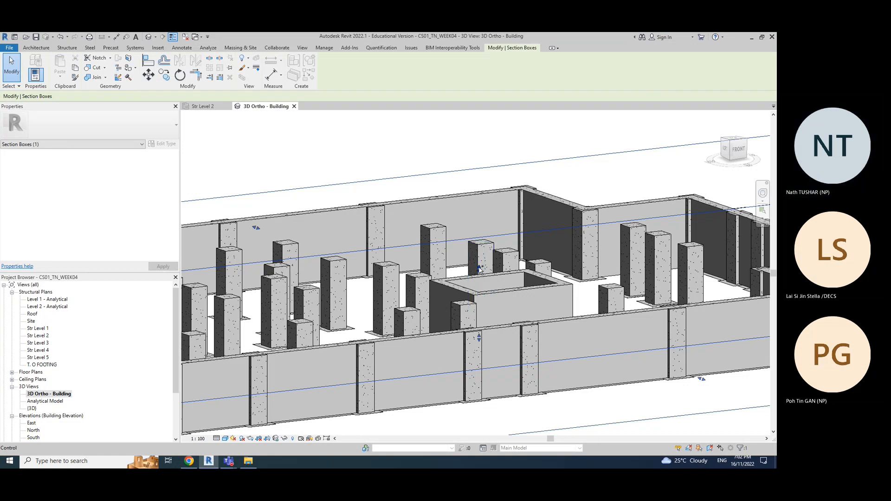
pyautogui.moveTo(480, 270)
pyautogui.mouseDown()
pyautogui.moveTo(480, 254)
pyautogui.moveTo(485, 272)
pyautogui.mouseUp()
pyautogui.scroll(-5, 509, 271)
pyautogui.scroll(2, 520, 227)
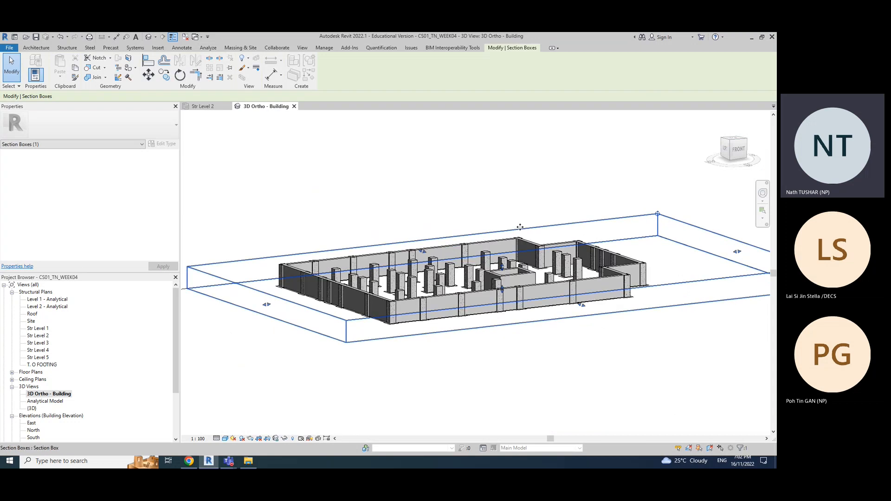
pyautogui.keyDown('shift'); pyautogui.moveTo(495, 179); pyautogui.dragTo(494, 184, button='middle'); pyautogui.keyUp('shift')
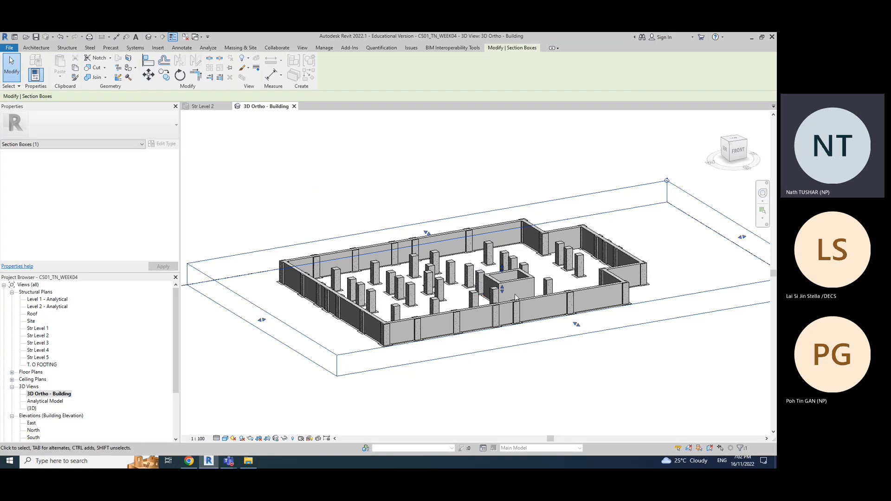
# Step: Examine the cut basement walls and columns inside the section box up close and as a whole, and clear the selection
pyautogui.scroll(5, 500, 291)
pyautogui.scroll(-7, 549, 359)
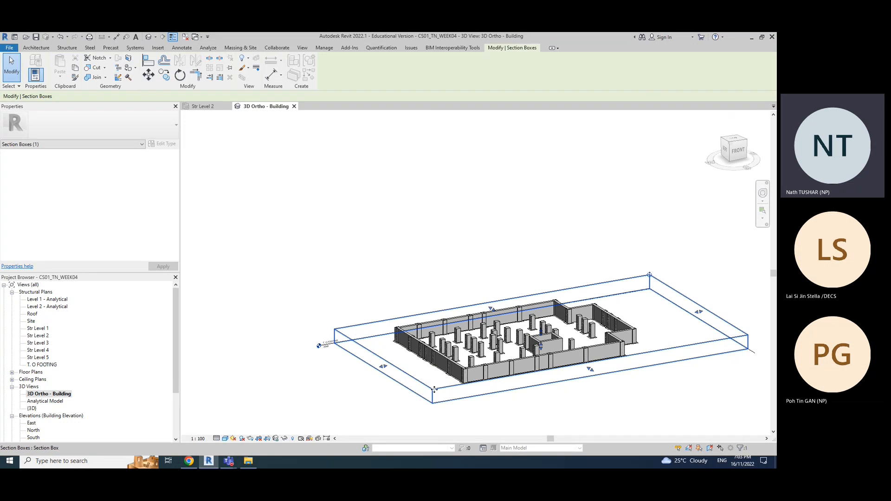
pyautogui.scroll(5, 543, 334)
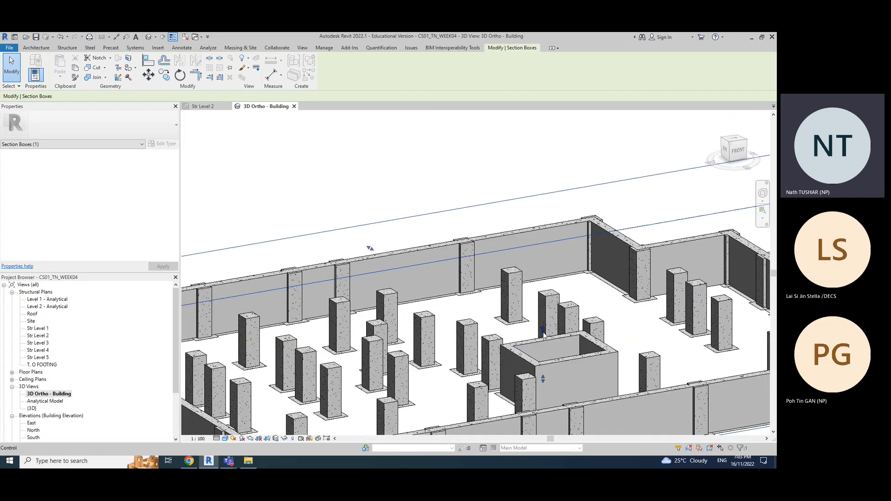
pyautogui.scroll(3, 544, 332)
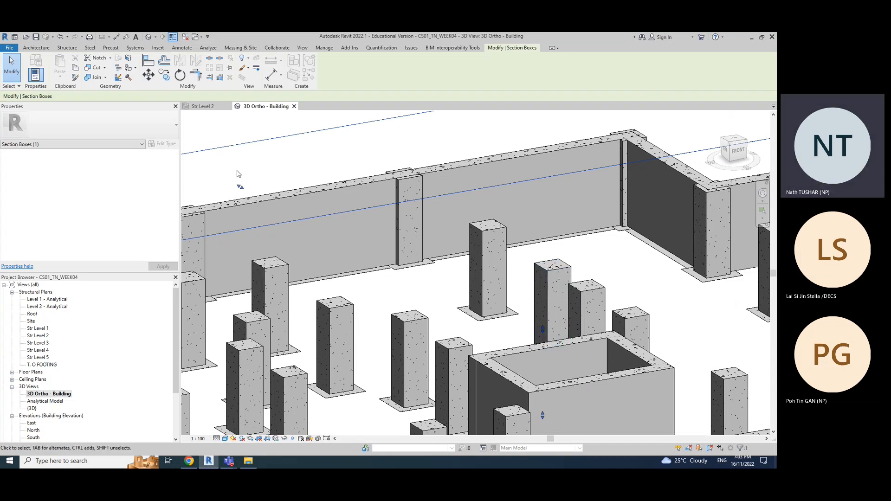
pyautogui.scroll(-6, 536, 349)
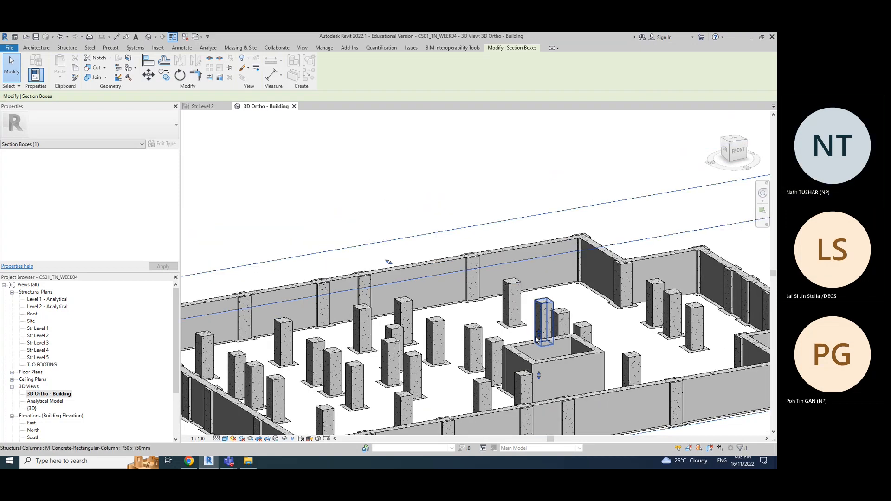
pyautogui.scroll(-2, 536, 339)
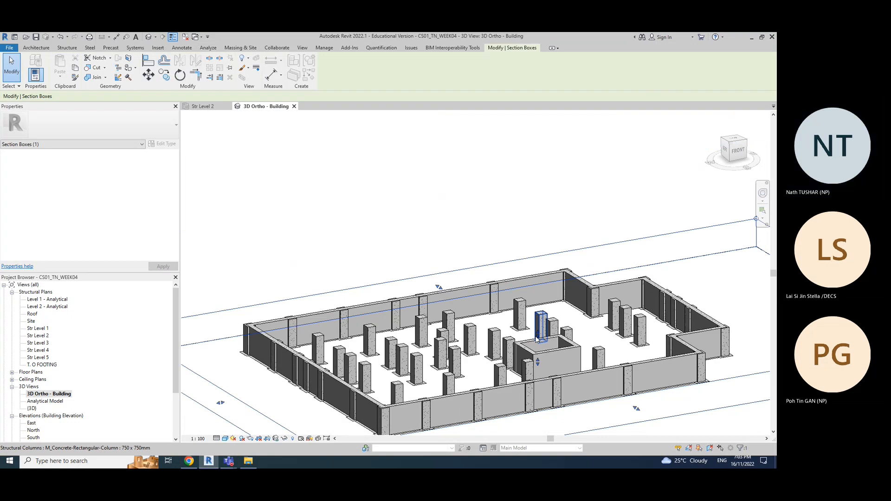
pyautogui.scroll(-3, 536, 339)
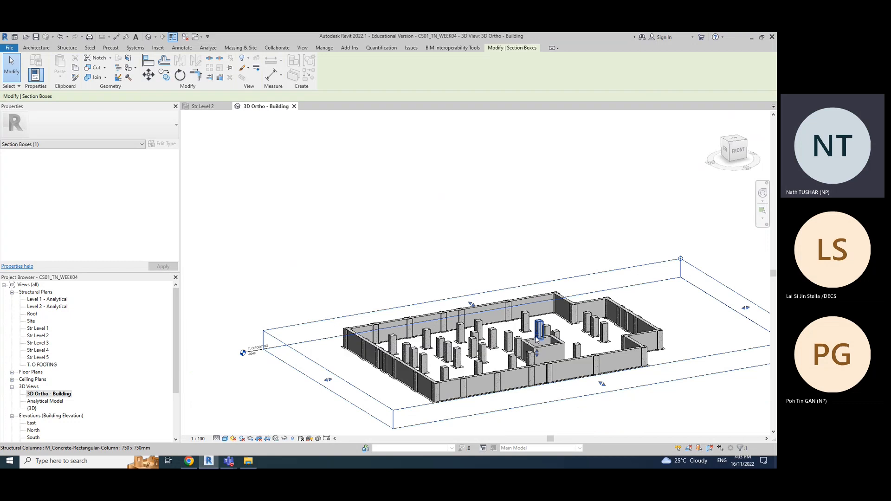
pyautogui.click(655, 190)
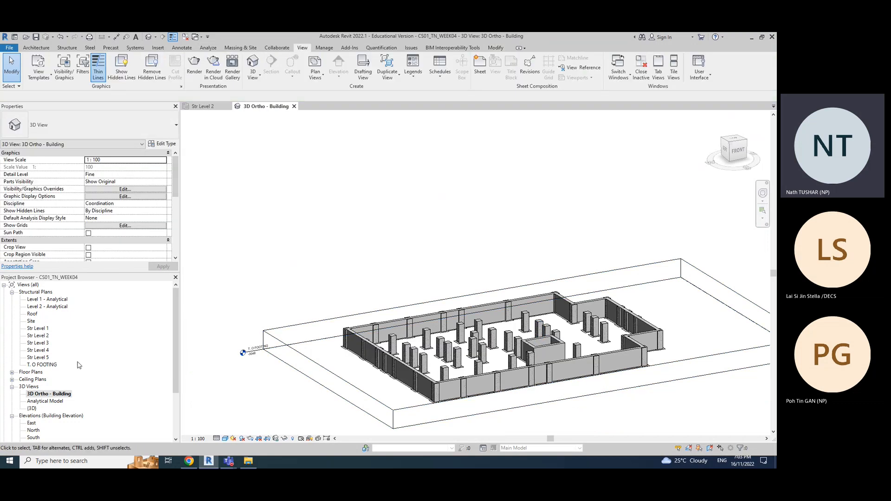
# Step: Open the default {3D} view to compare it with 3D Ortho - Building, and close it again
pyautogui.click(33, 410)
pyautogui.doubleClick(32, 409)
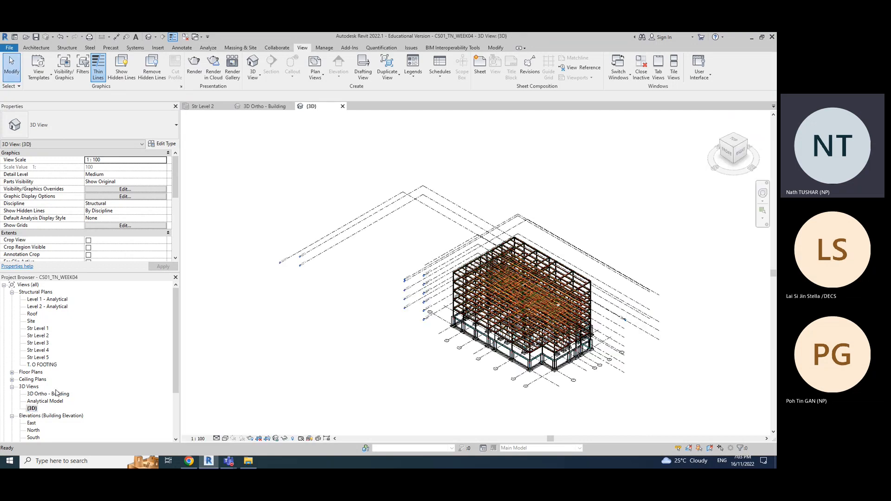
pyautogui.doubleClick(39, 395)
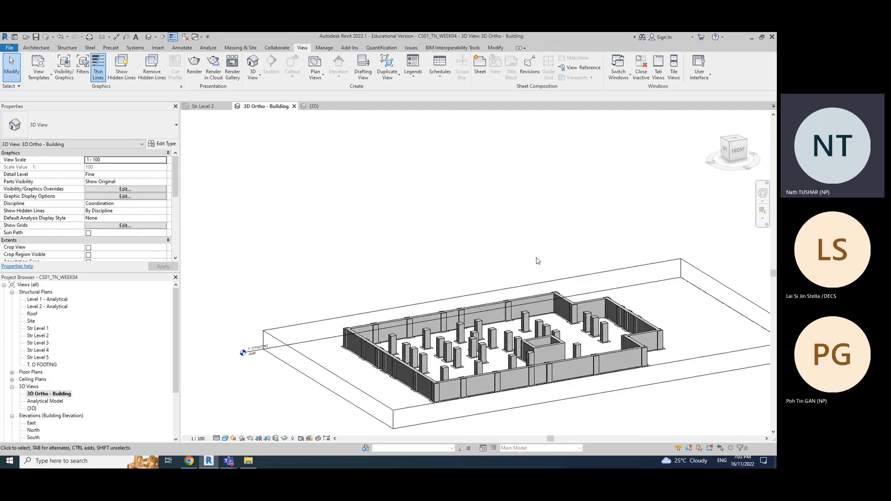
pyautogui.click(314, 107)
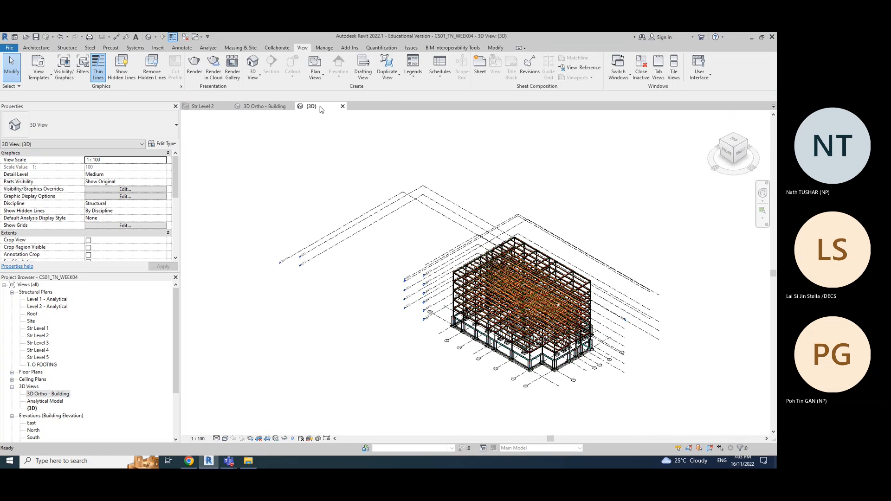
pyautogui.click(346, 107)
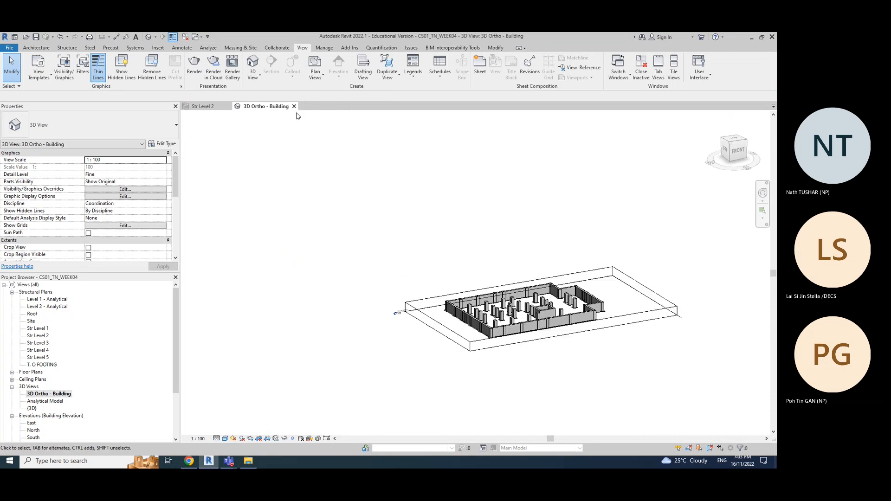
# Step: Orient the 3D Ortho - Building view to the {3D} view and orbit around the whole building
pyautogui.rightClick(731, 146)
pyautogui.moveTo(701, 243)
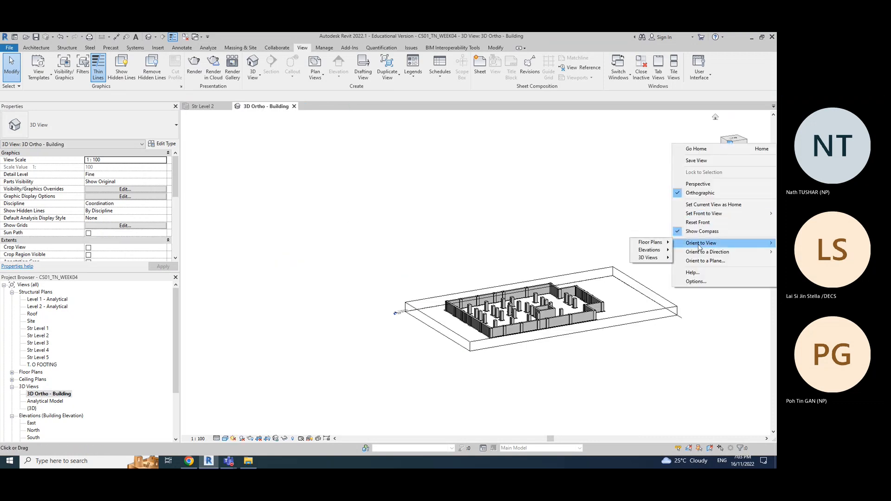
pyautogui.moveTo(663, 258)
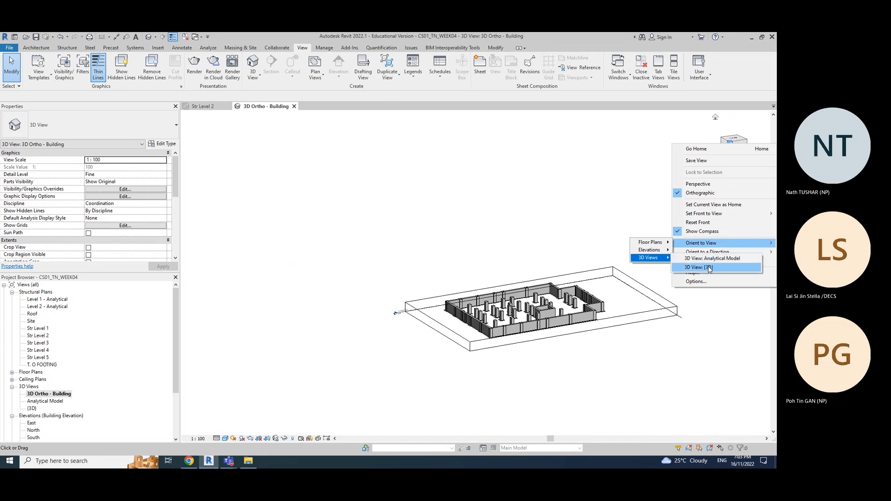
pyautogui.click(691, 267)
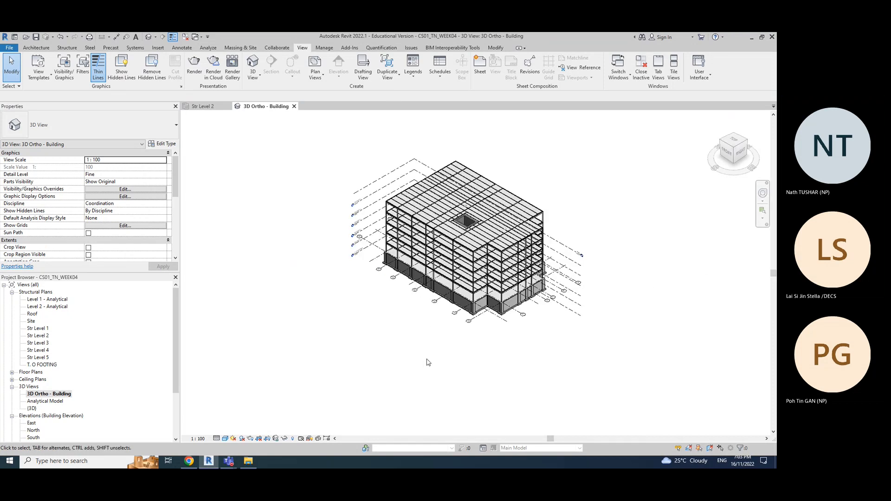
pyautogui.scroll(3, 498, 257)
pyautogui.keyDown('shift'); pyautogui.moveTo(375, 299); pyautogui.dragTo(503, 264, button='middle'); pyautogui.keyUp('shift')
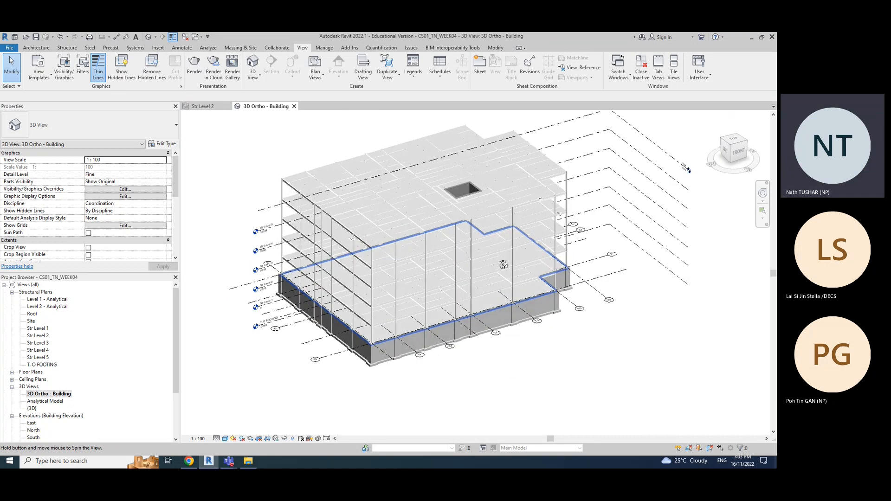
pyautogui.click(62, 396)
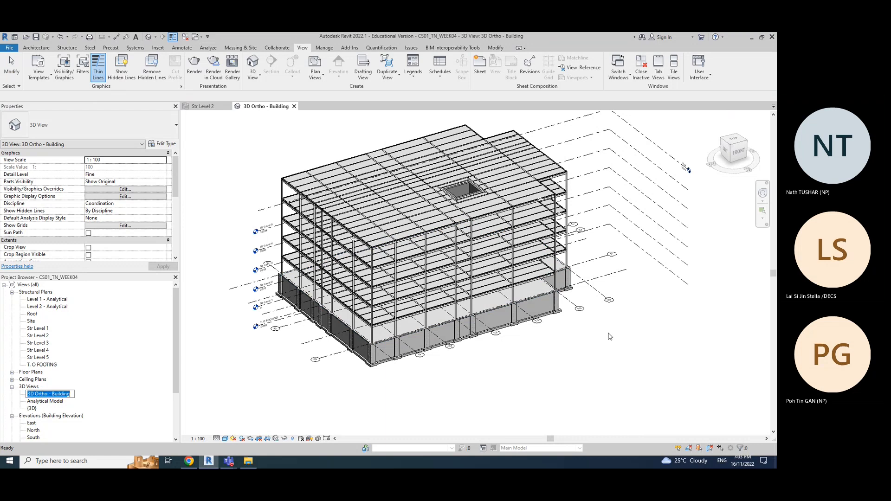
pyautogui.click(472, 368)
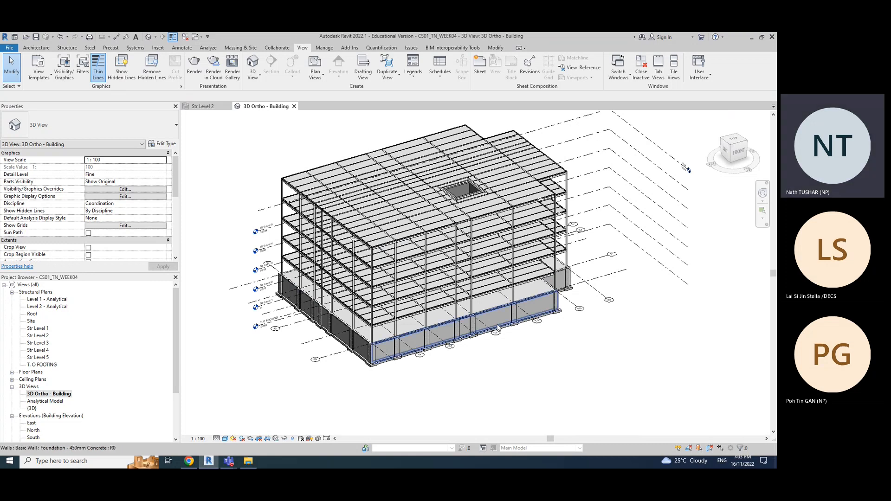
pyautogui.rightClick(733, 154)
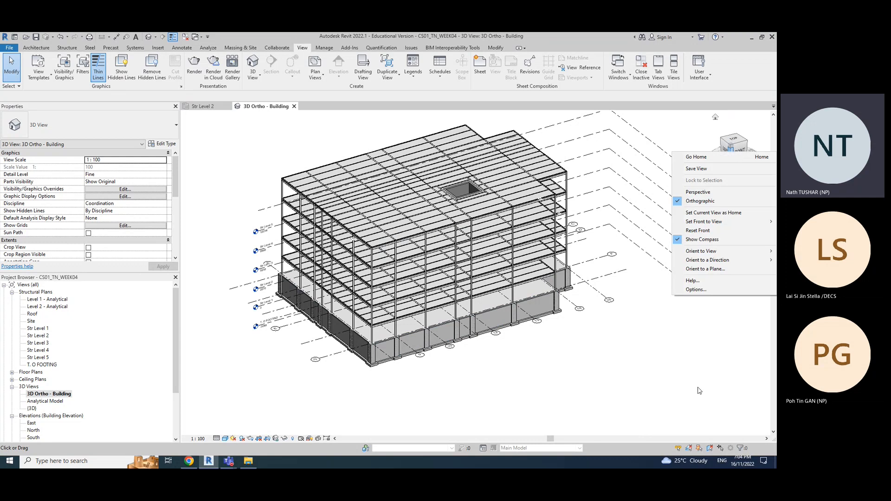
pyautogui.click(684, 340)
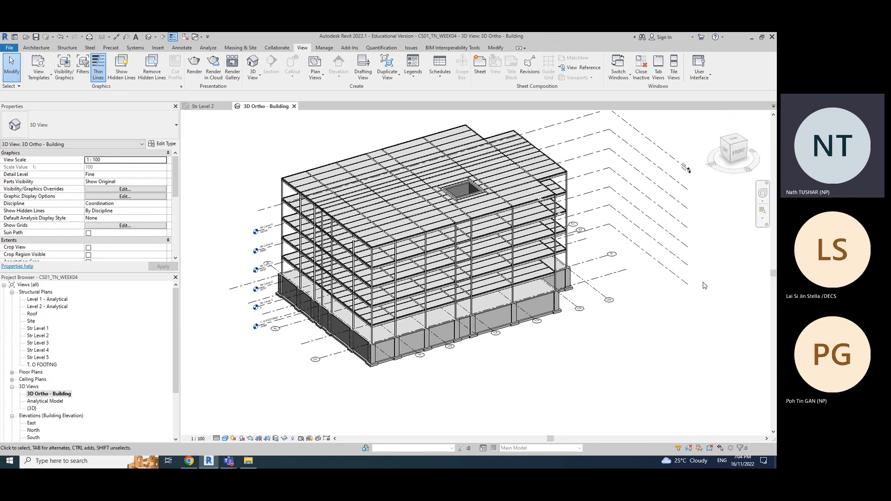
# Step: Orient the 3D view to the structural plan Str Level 2 and turn it to the top-front-left isometric orientation
pyautogui.rightClick(734, 156)
pyautogui.moveTo(710, 255)
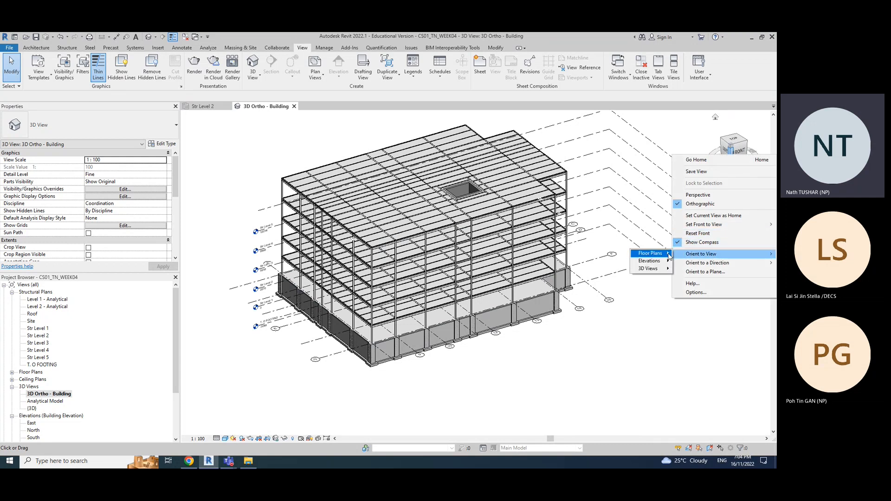
pyautogui.moveTo(669, 255)
pyautogui.click(585, 342)
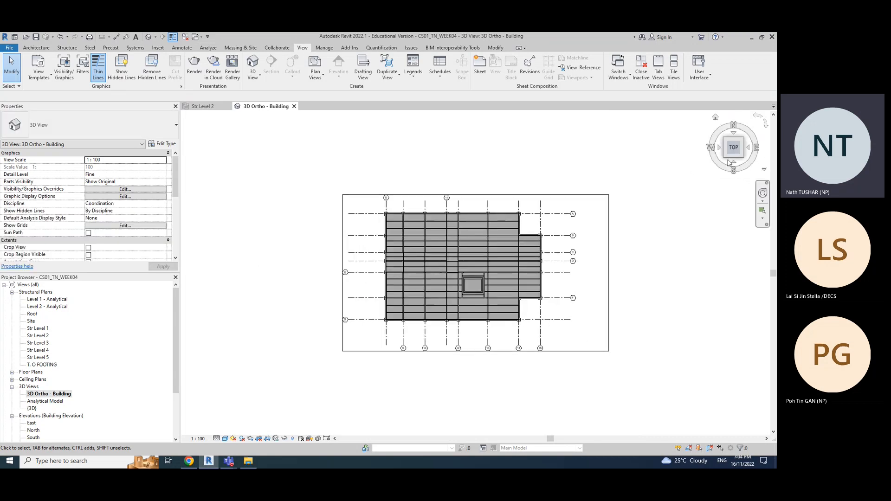
pyautogui.click(727, 159)
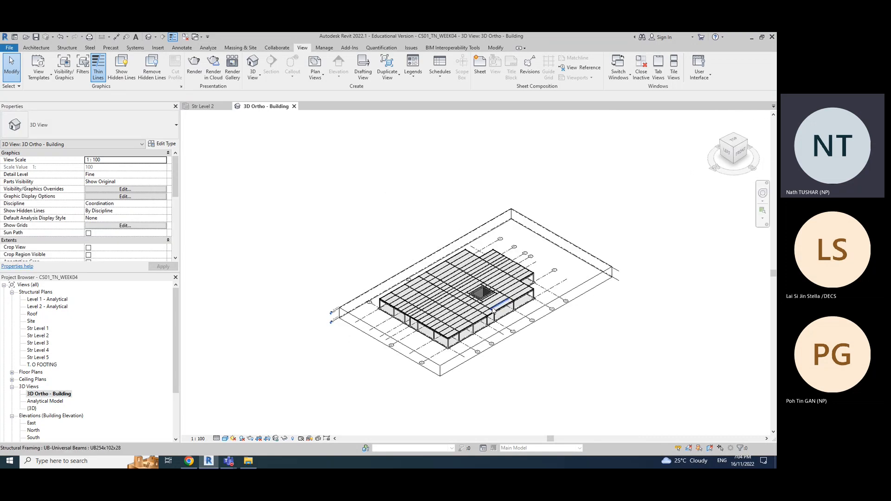
# Step: Lower the top face of the section box to cut off the Level 2 framing and expose the columns and lift core walls
pyautogui.scroll(3, 493, 308)
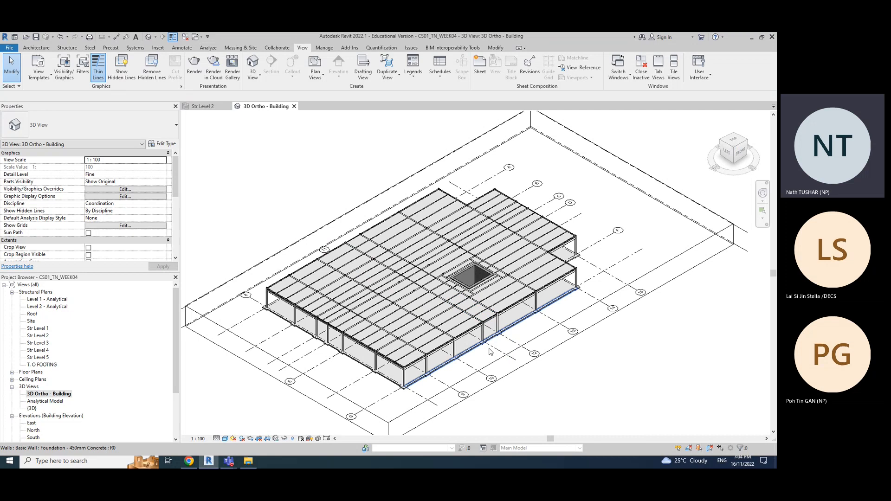
pyautogui.click(498, 360)
pyautogui.moveTo(460, 263); pyautogui.dragTo(460, 267)
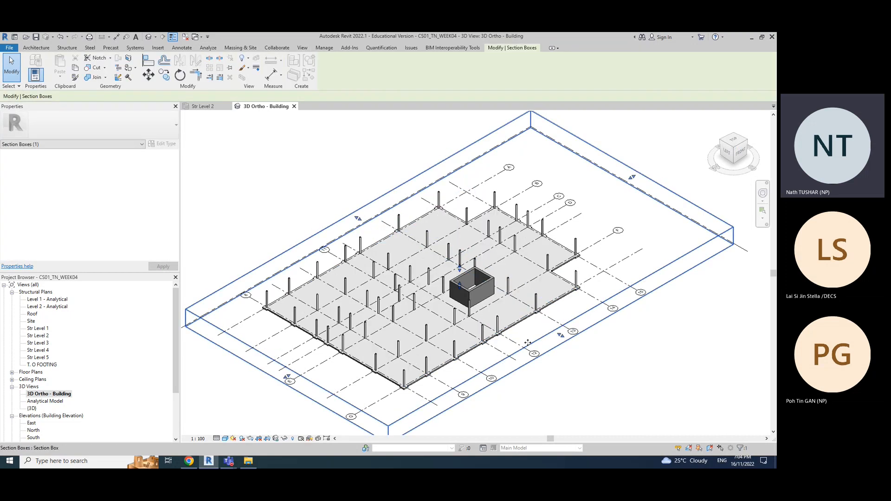
pyautogui.moveTo(460, 264); pyautogui.dragTo(459, 270)
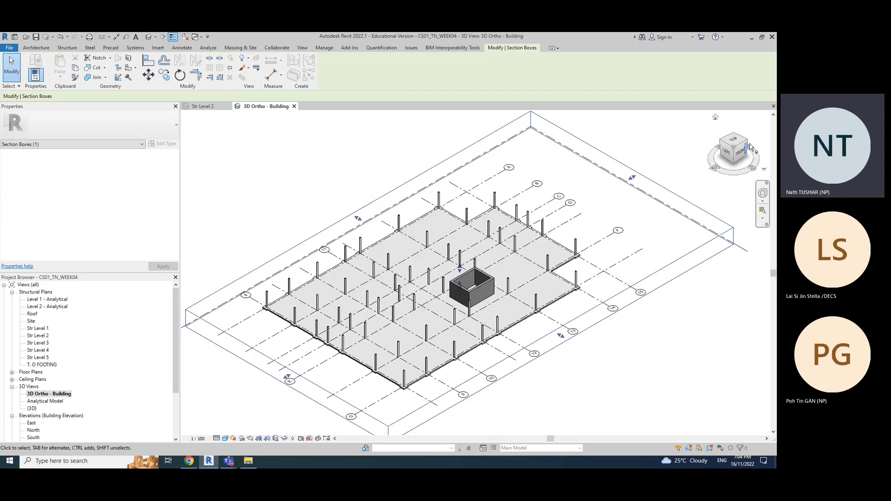
# Step: Look through the ViewCube display settings and close them without changing anything
pyautogui.rightClick(742, 160)
pyautogui.click(707, 173)
pyautogui.rightClick(734, 152)
pyautogui.click(731, 152)
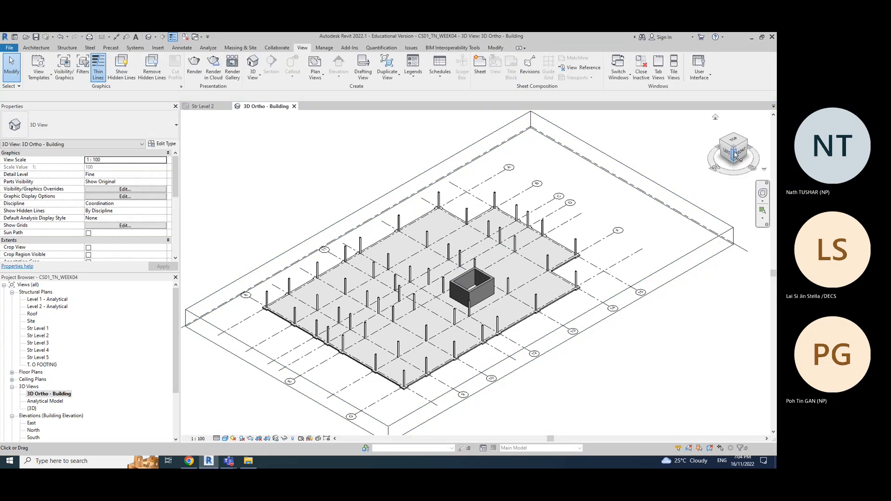
pyautogui.rightClick(738, 154)
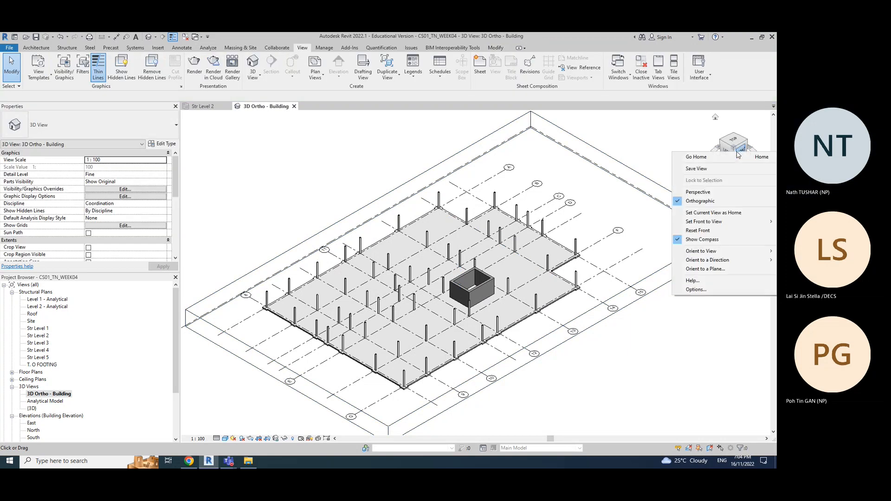
pyautogui.click(700, 169)
pyautogui.rightClick(741, 154)
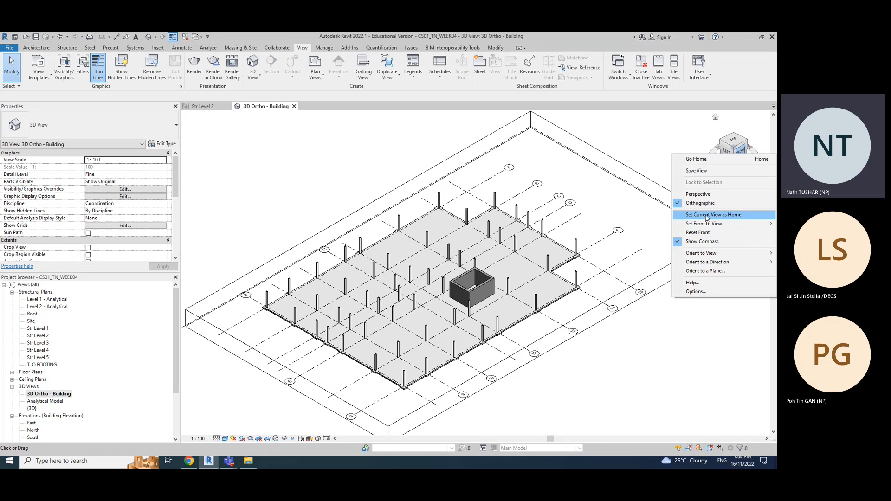
pyautogui.click(697, 291)
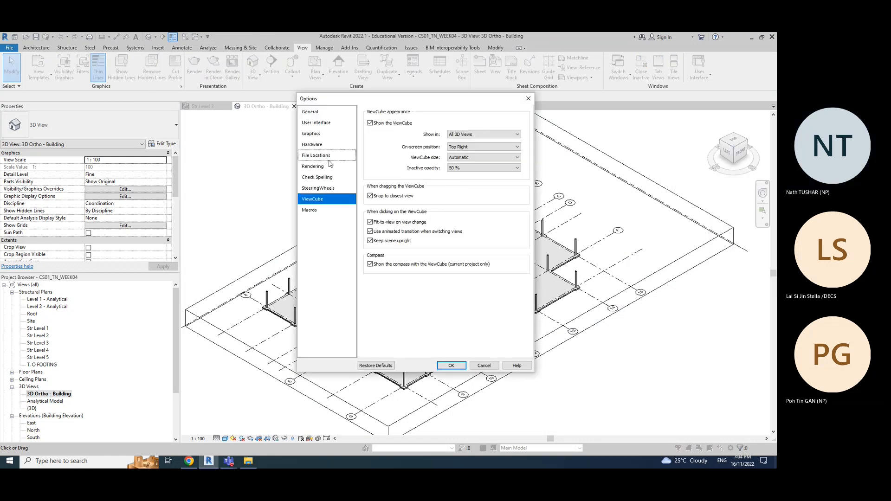
pyautogui.click(484, 365)
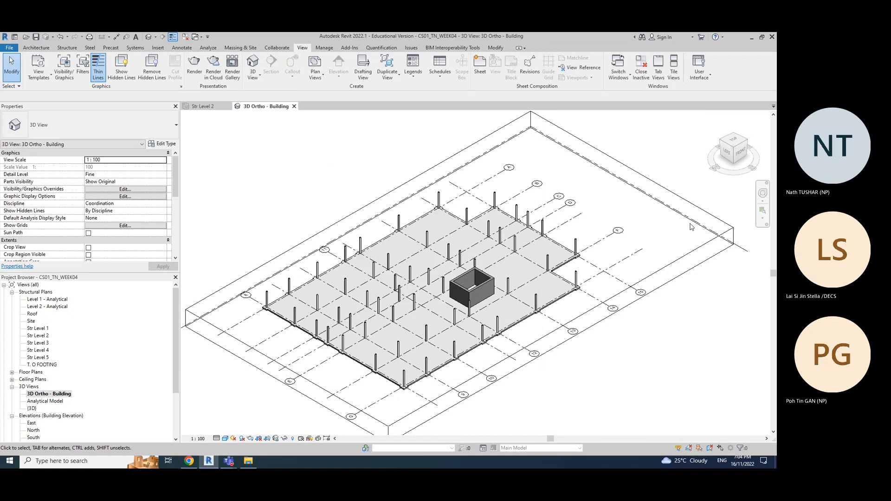
pyautogui.rightClick(742, 149)
pyautogui.press('Escape')
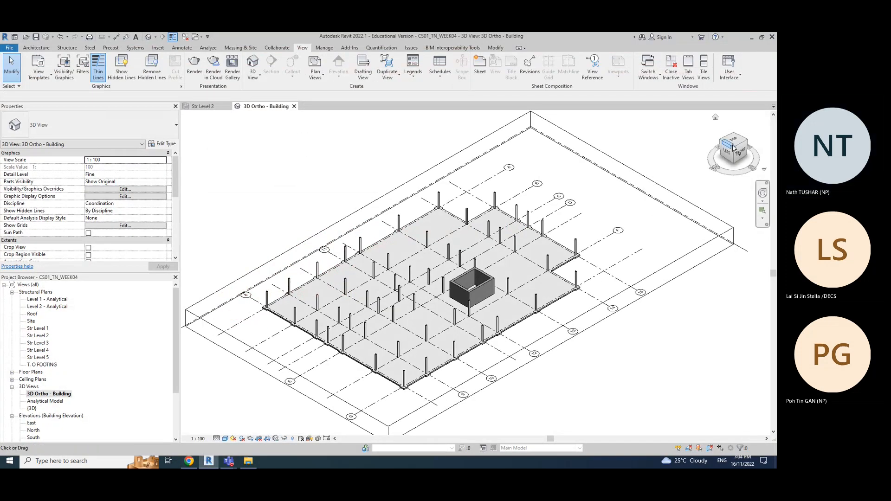
# Step: Switch the 3D view to perspective projection and set it back to orthographic
pyautogui.rightClick(734, 149)
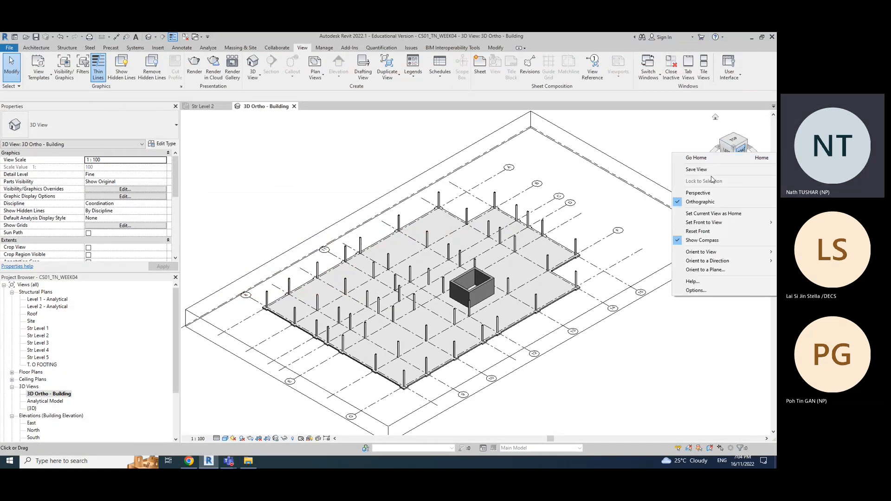
pyautogui.click(713, 193)
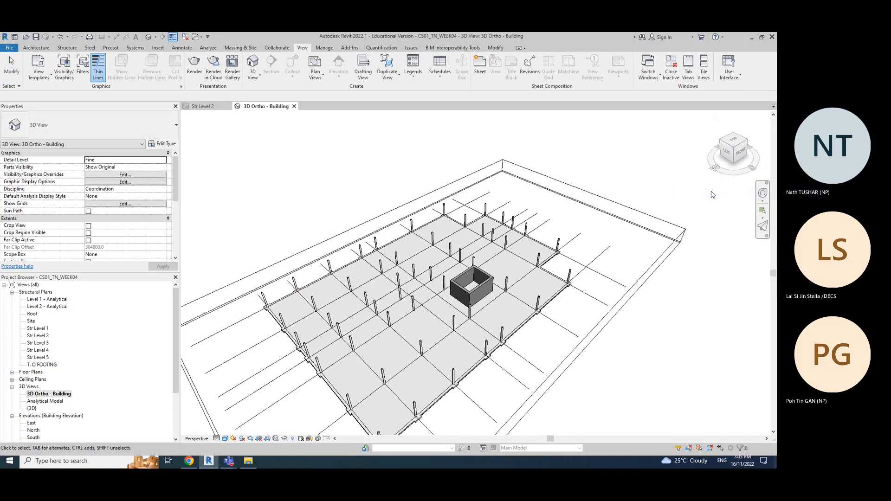
pyautogui.rightClick(735, 152)
pyautogui.click(667, 185)
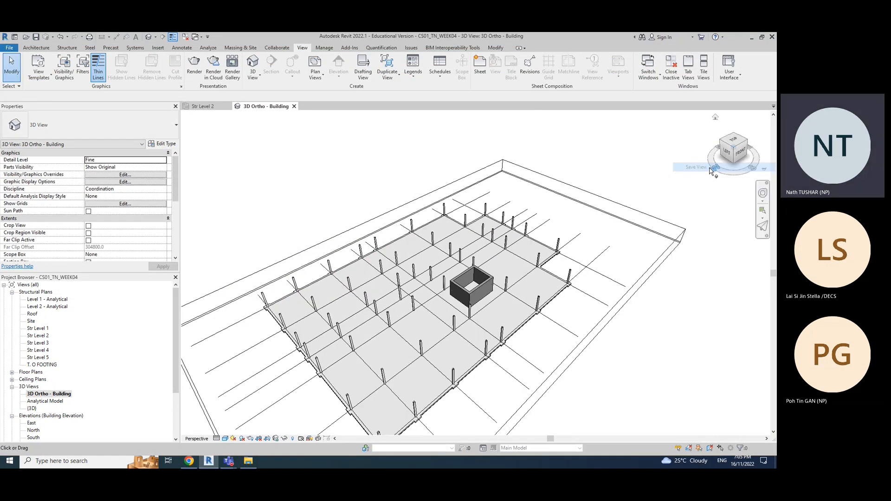
pyautogui.click(578, 197)
pyautogui.rightClick(734, 147)
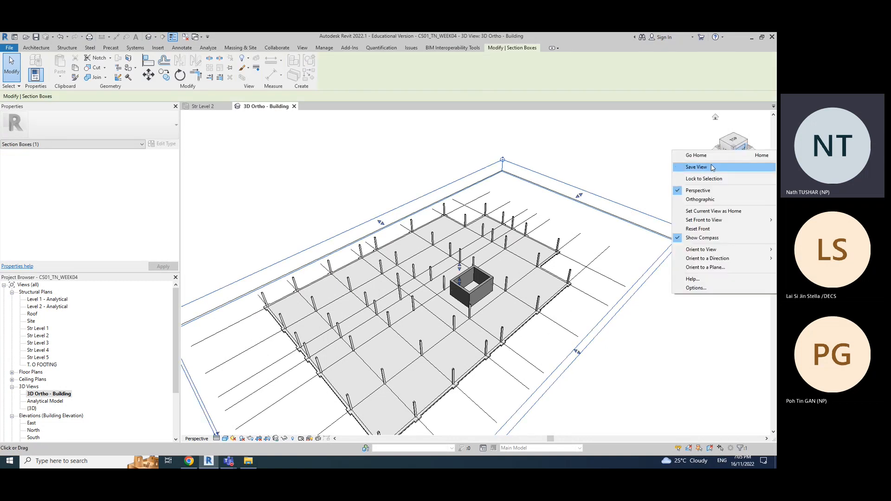
pyautogui.press('Escape')
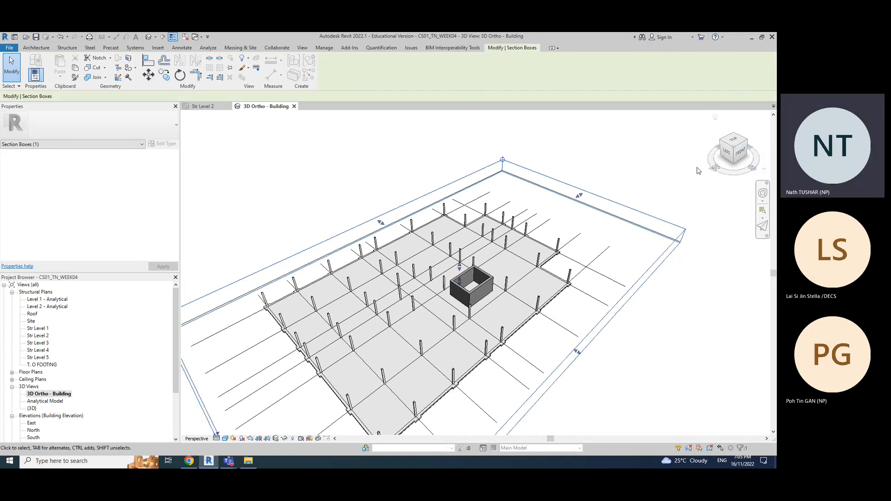
pyautogui.rightClick(740, 150)
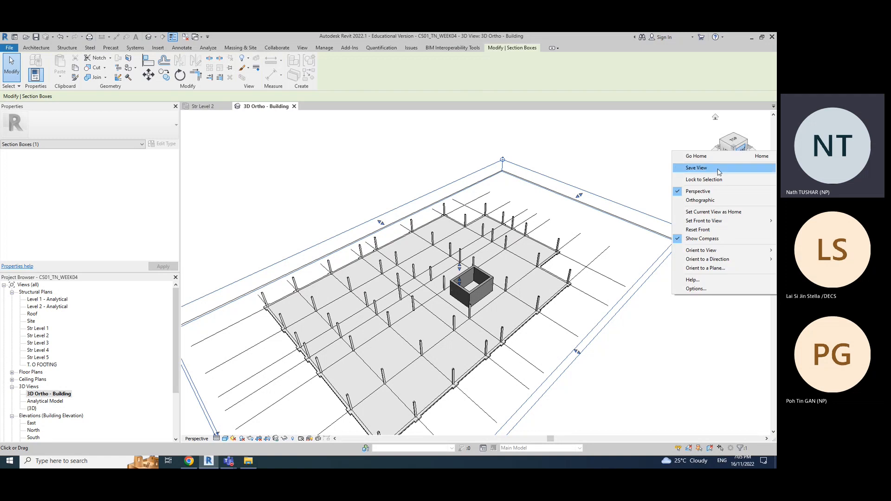
pyautogui.click(699, 200)
# Step: Return the 3D Ortho - Building view to its home orientation and centre the sectioned model
pyautogui.rightClick(731, 146)
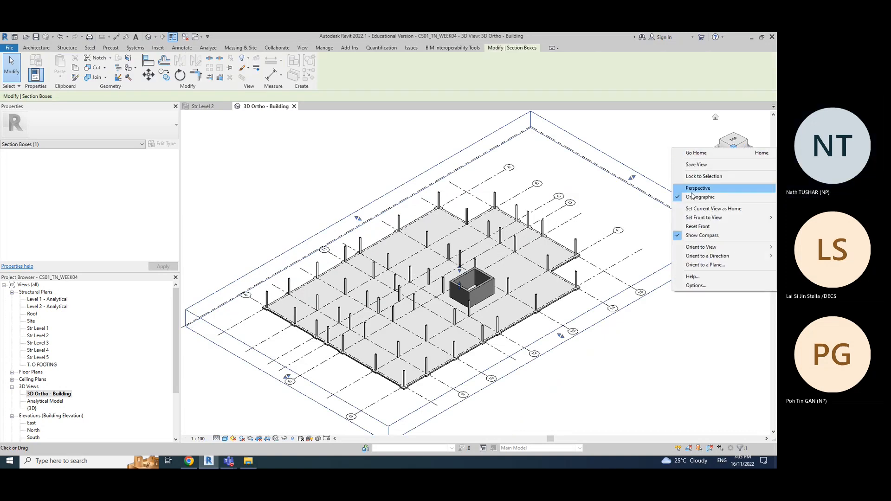
pyautogui.click(696, 153)
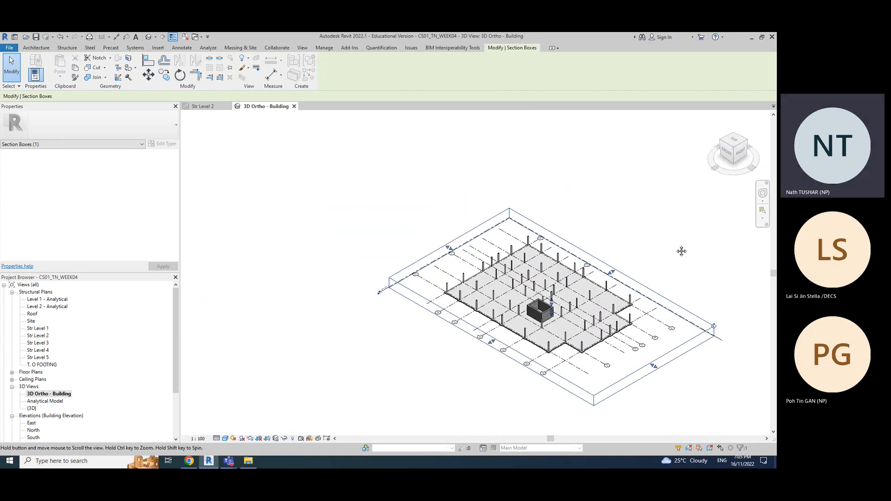
pyautogui.moveTo(682, 251); pyautogui.dragTo(622, 249, button='middle')
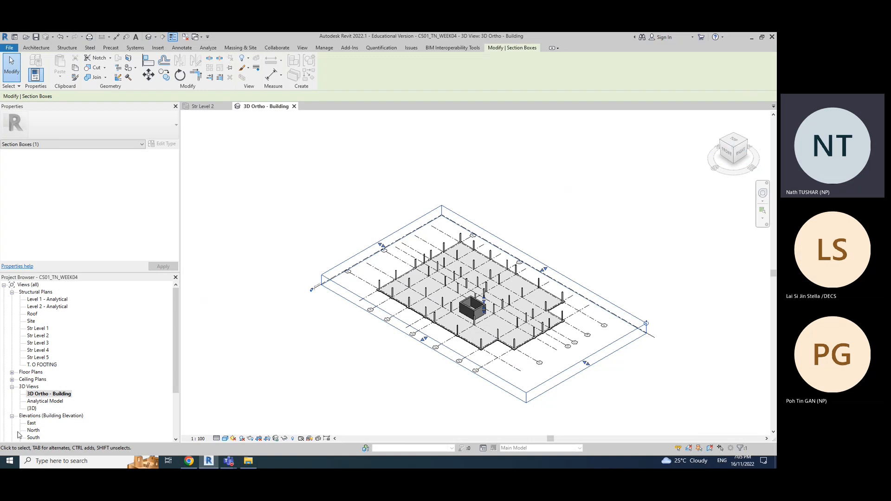
# Step: Orient the 3D Ortho - Building view to the {3D} view
pyautogui.rightClick(735, 154)
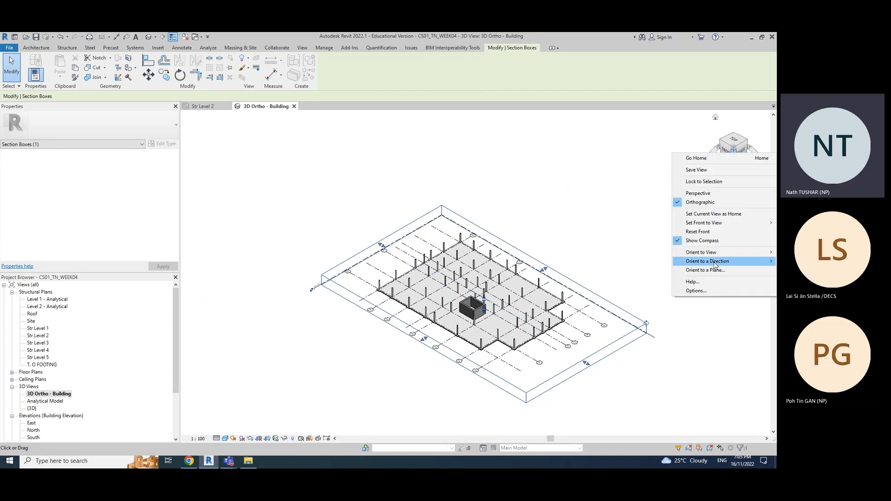
pyautogui.moveTo(703, 253)
pyautogui.moveTo(652, 268)
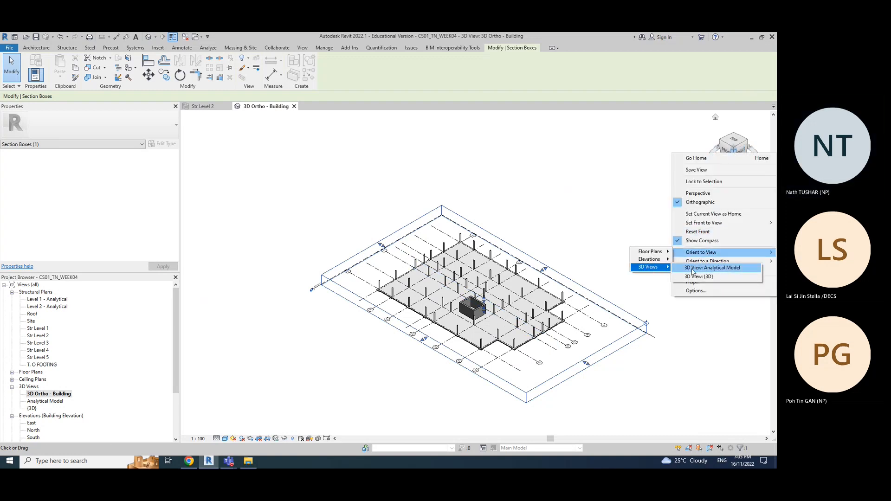
pyautogui.click(706, 275)
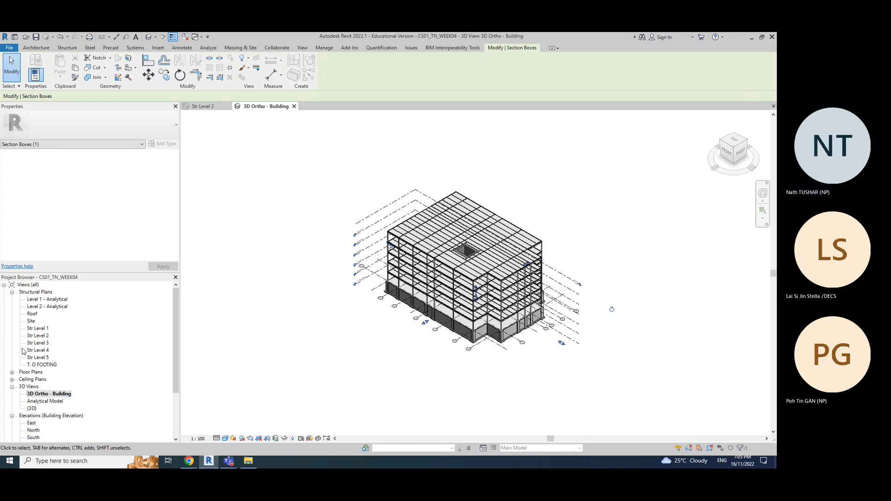
# Step: Open the structural plan Str Level 1 and close the Str Level 2 view
pyautogui.doubleClick(44, 329)
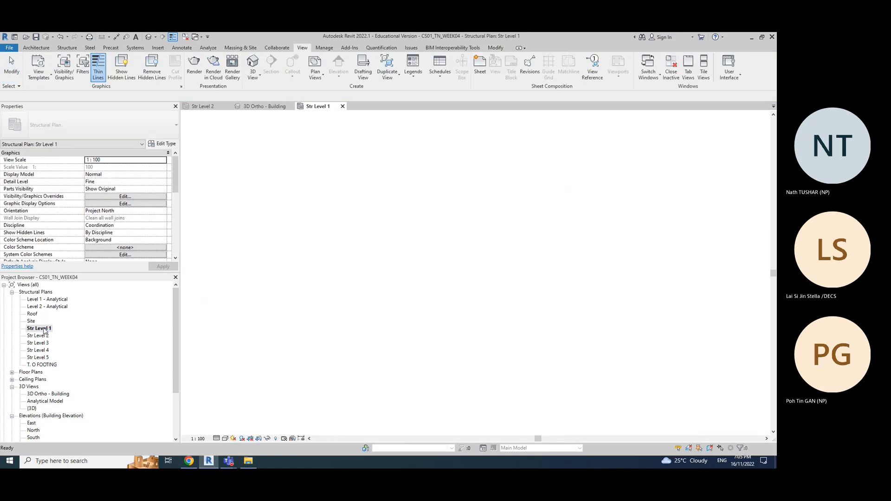
pyautogui.click(224, 107)
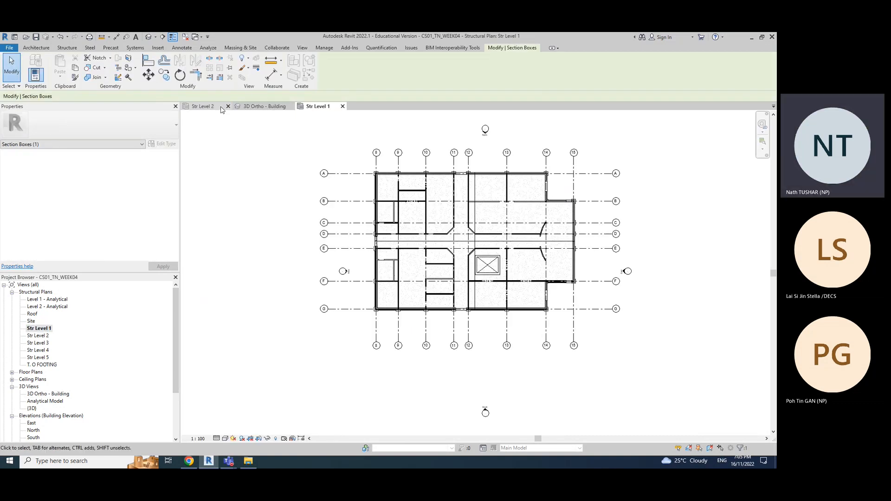
pyautogui.click(228, 106)
# Step: Draw a short horizontal building section through the grid 8 exterior wall between grids C and D, and reduce its view depth
pyautogui.scroll(5, 402, 233)
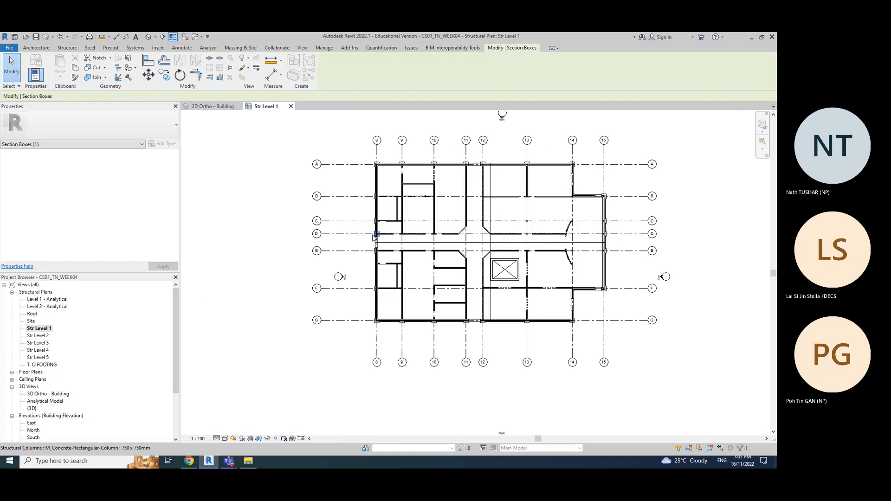
pyautogui.scroll(-6, 402, 234)
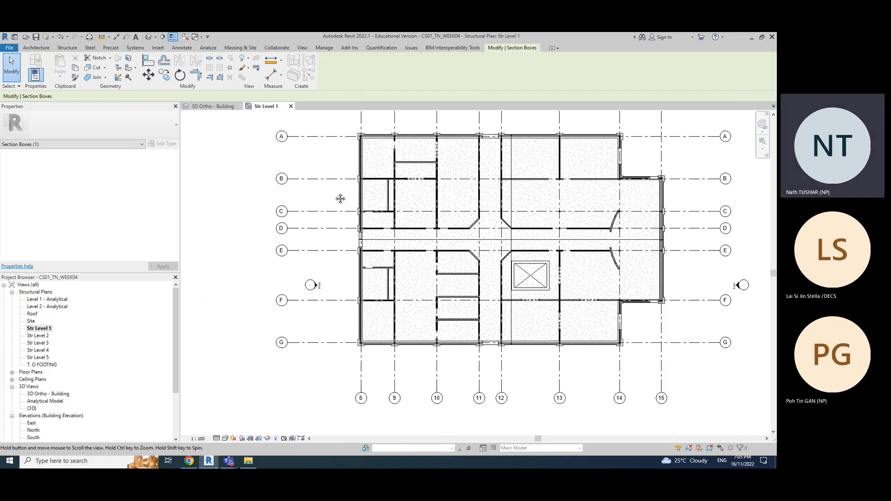
pyautogui.click(163, 37)
pyautogui.click(321, 237)
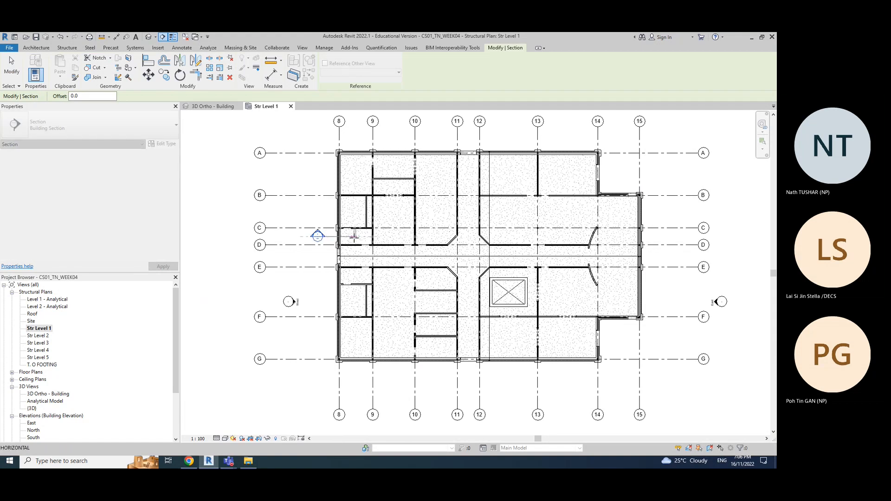
pyautogui.click(360, 233)
pyautogui.press('Escape')
pyautogui.press('Escape')
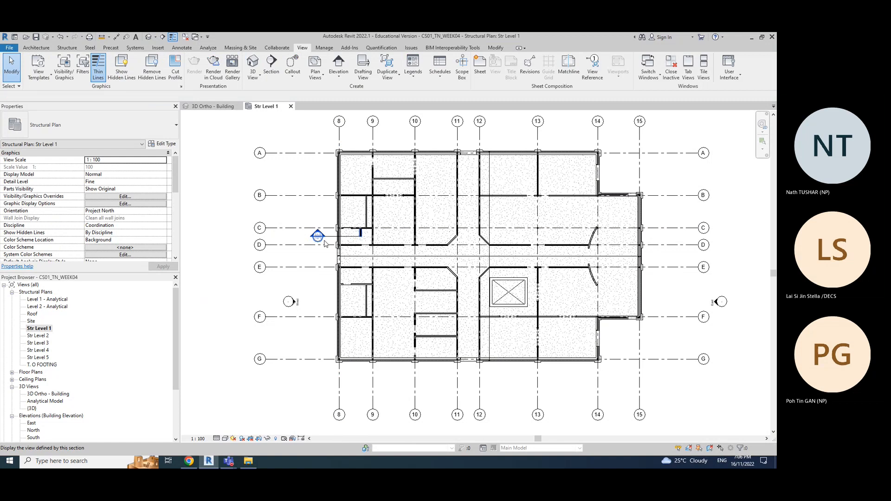
pyautogui.click(331, 237)
pyautogui.moveTo(342, 208); pyautogui.dragTo(343, 217)
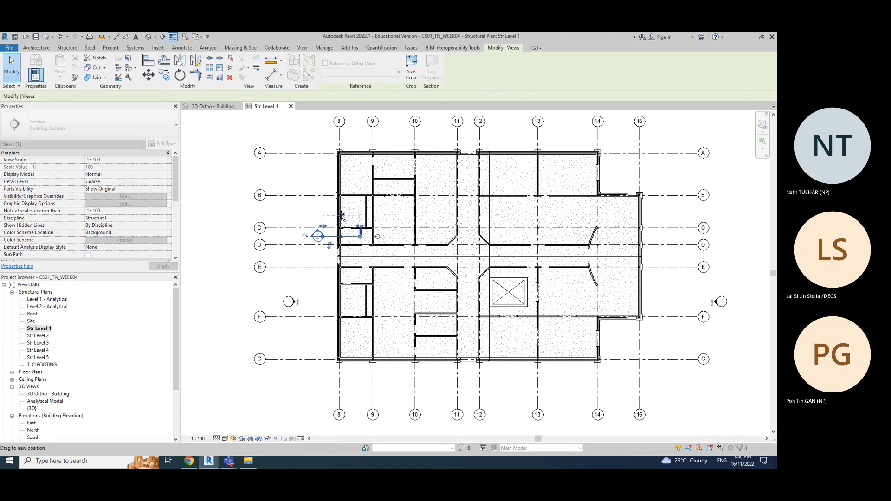
pyautogui.press('Escape')
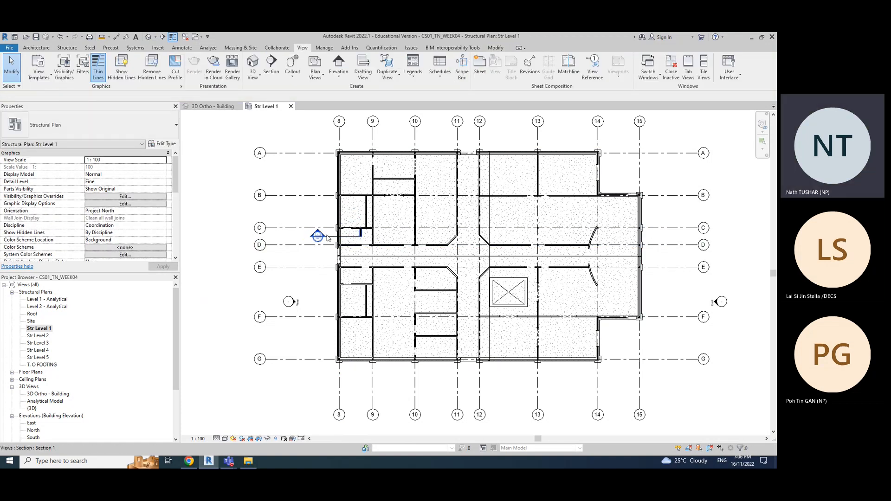
# Step: Open the new section view and examine the structural slab at Str Level 1 against the linked architectural floor
pyautogui.doubleClick(318, 235)
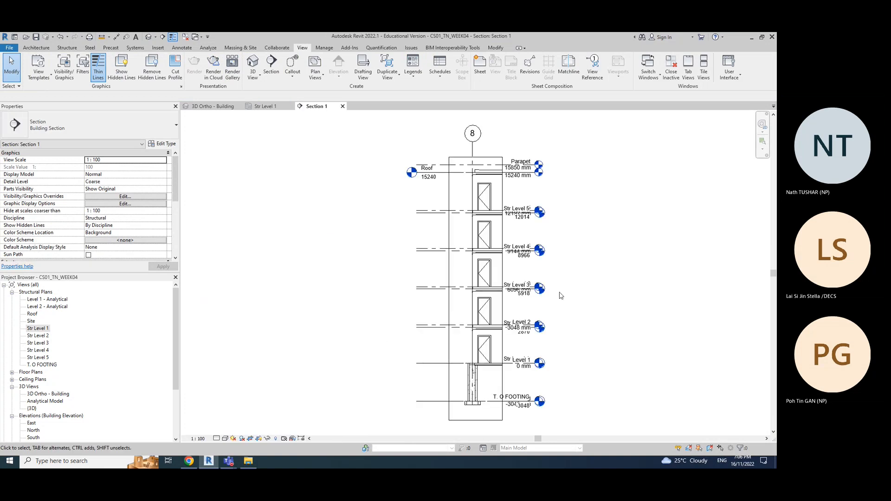
pyautogui.scroll(5, 474, 388)
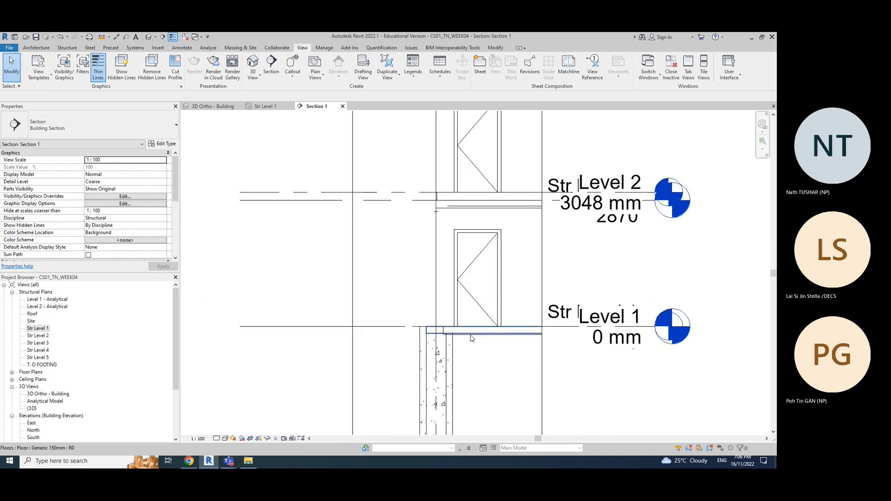
pyautogui.click(477, 368)
pyautogui.scroll(4, 477, 367)
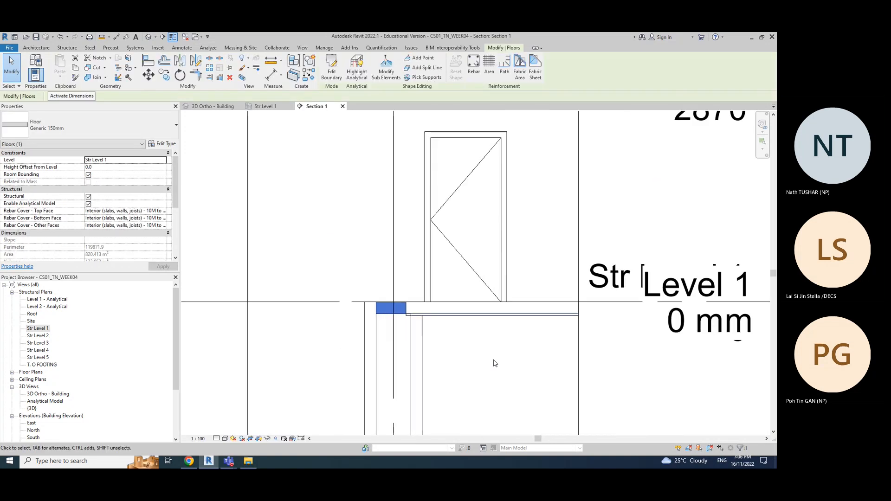
pyautogui.click(429, 316)
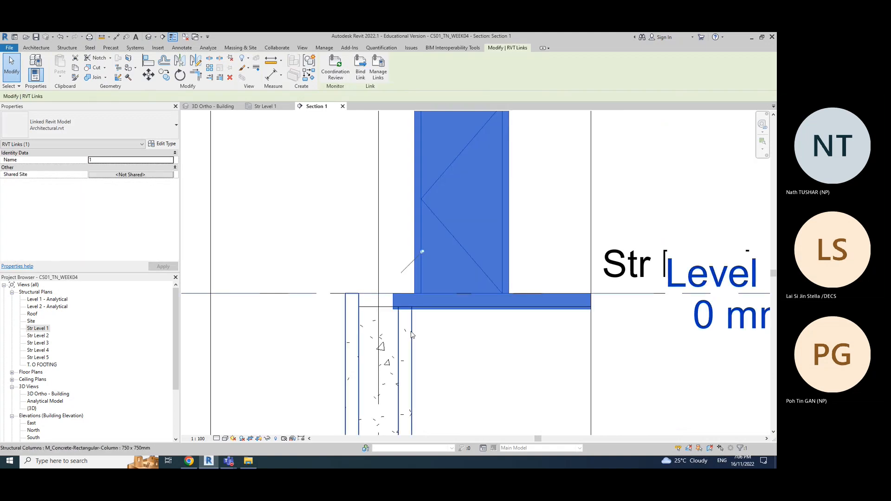
pyautogui.click(376, 305)
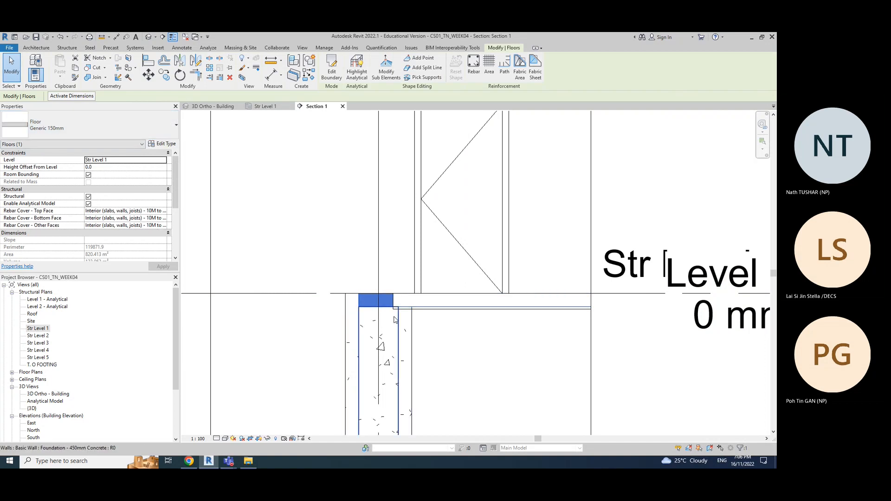
pyautogui.click(453, 318)
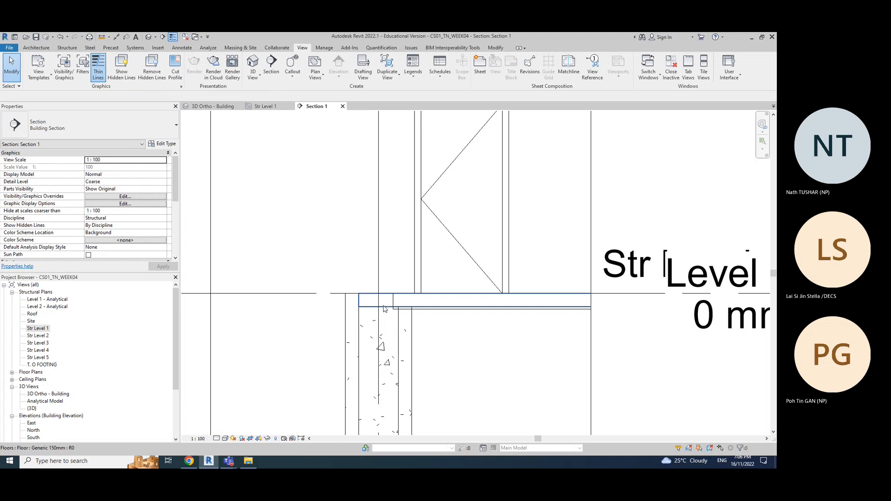
# Step: Select the linked architectural floor at Level 1 in the section and review its properties, including elevations and thickness
pyautogui.click(440, 310)
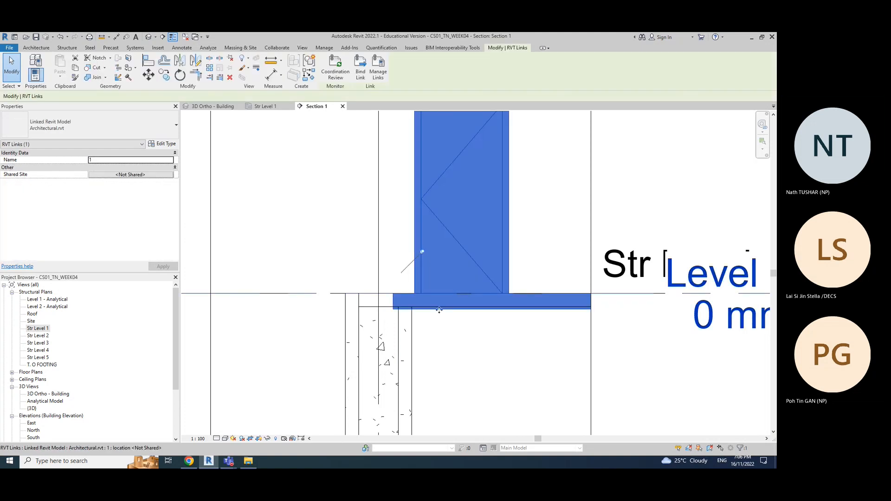
pyautogui.click(446, 319)
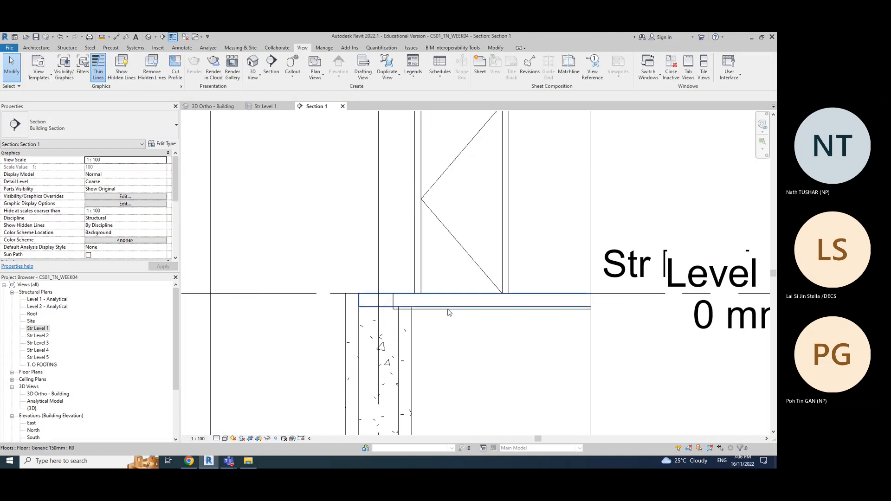
pyautogui.press('Tab')
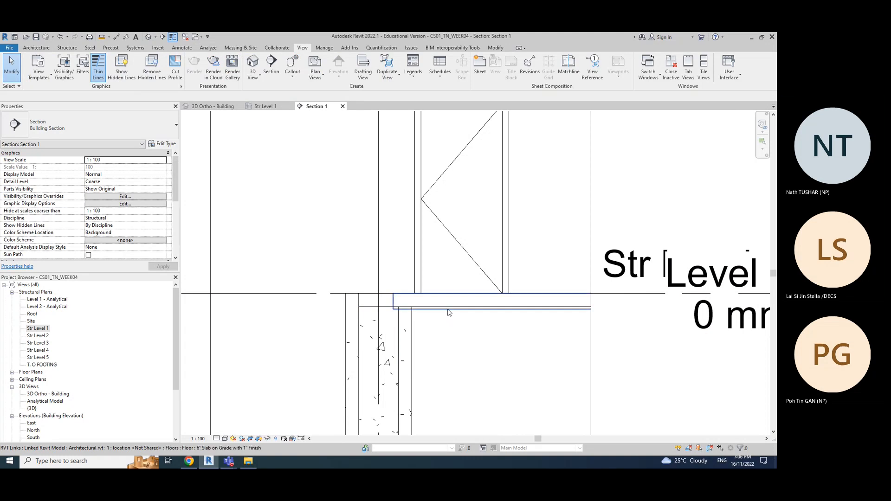
pyautogui.click(448, 313)
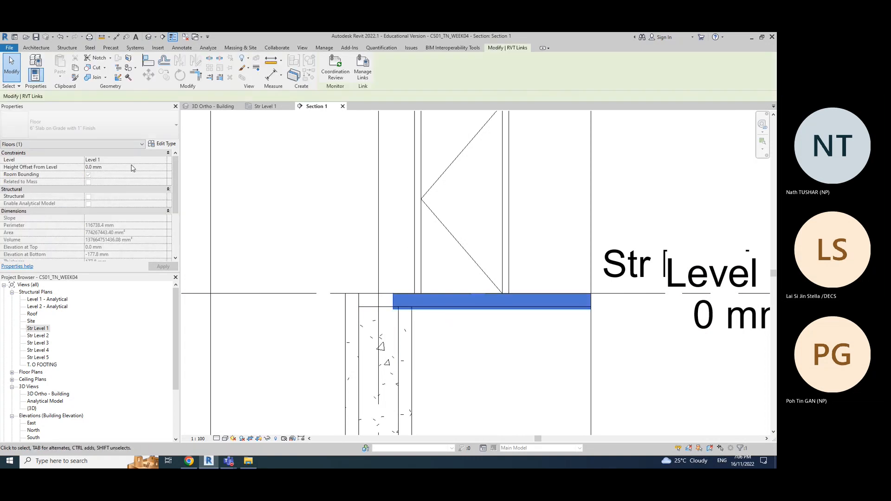
pyautogui.scroll(-3, 171, 194)
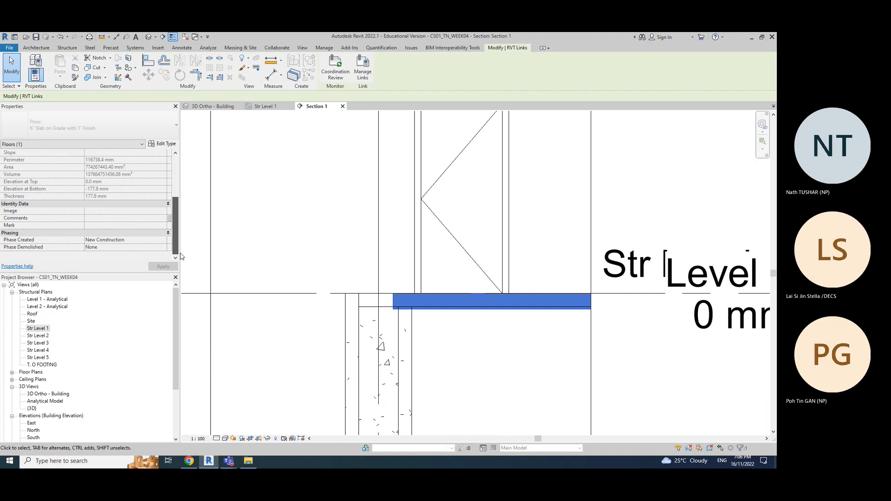
pyautogui.click(471, 326)
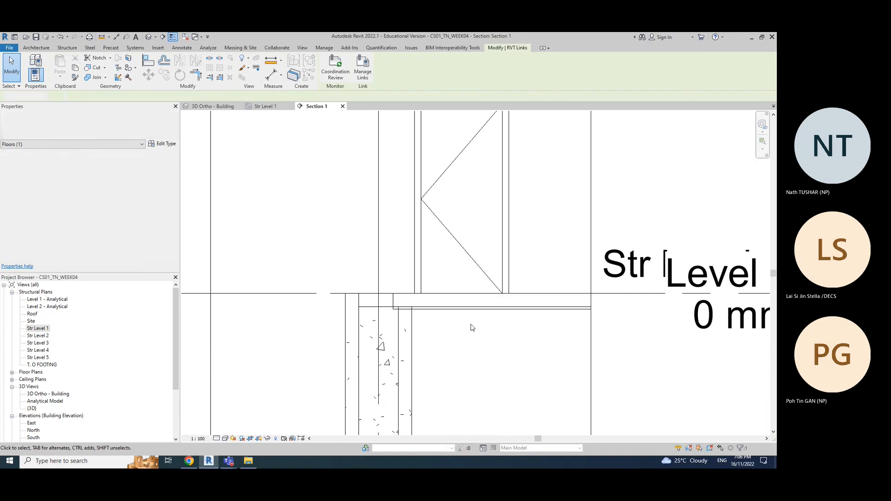
# Step: Select the structural floor at Str Level 1 in the section and review its constraints and dimensions
pyautogui.click(363, 309)
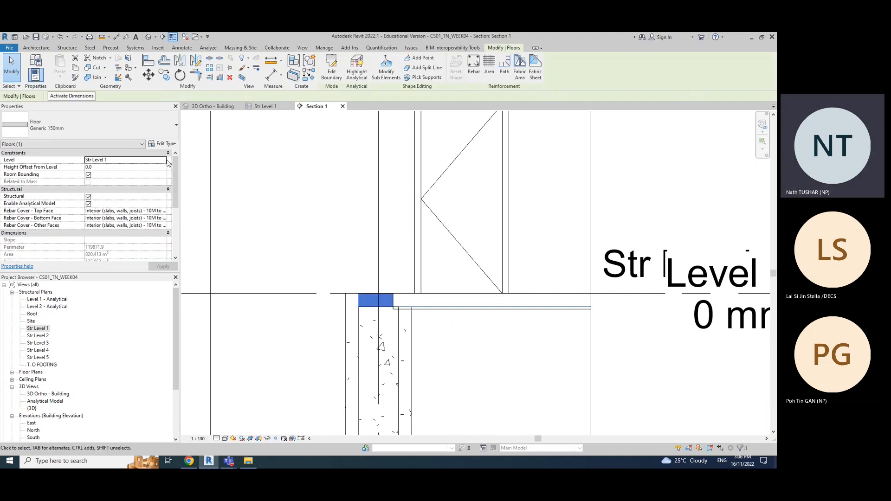
pyautogui.moveTo(174, 186); pyautogui.dragTo(177, 240)
pyautogui.click(480, 320)
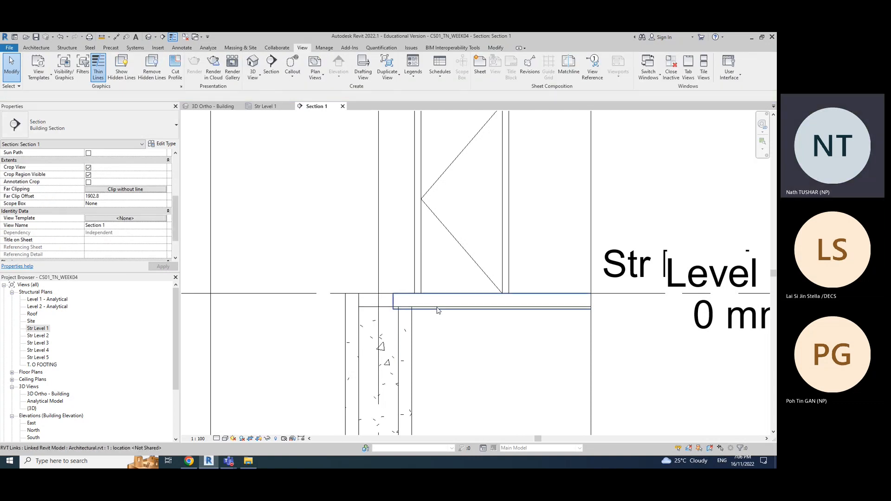
pyautogui.click(437, 309)
pyautogui.click(480, 346)
# Step: Open the structural plan Str Level 2 and return to the Section 1 view through its section mark
pyautogui.scroll(-5, 473, 342)
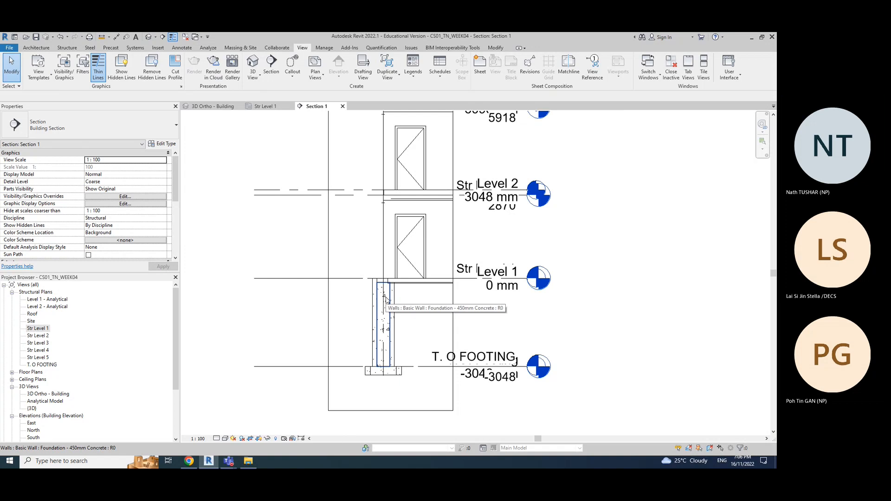
pyautogui.scroll(-1, 550, 321)
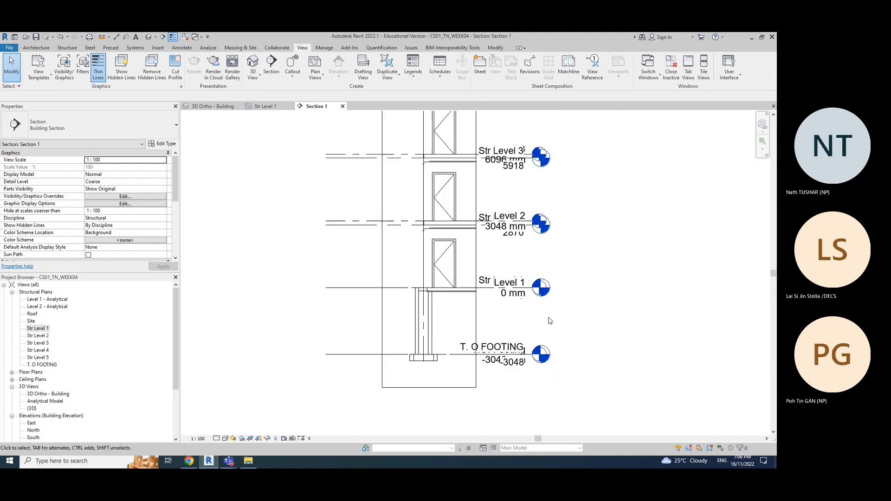
pyautogui.scroll(1, 452, 304)
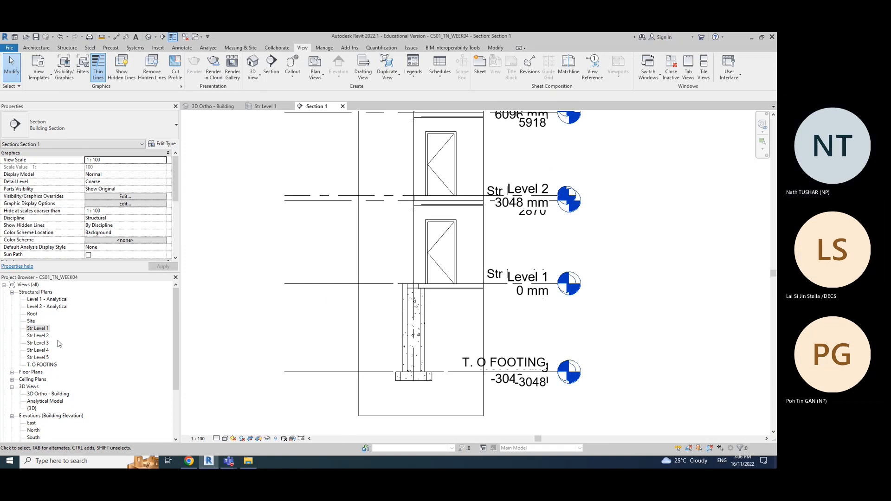
pyautogui.click(39, 336)
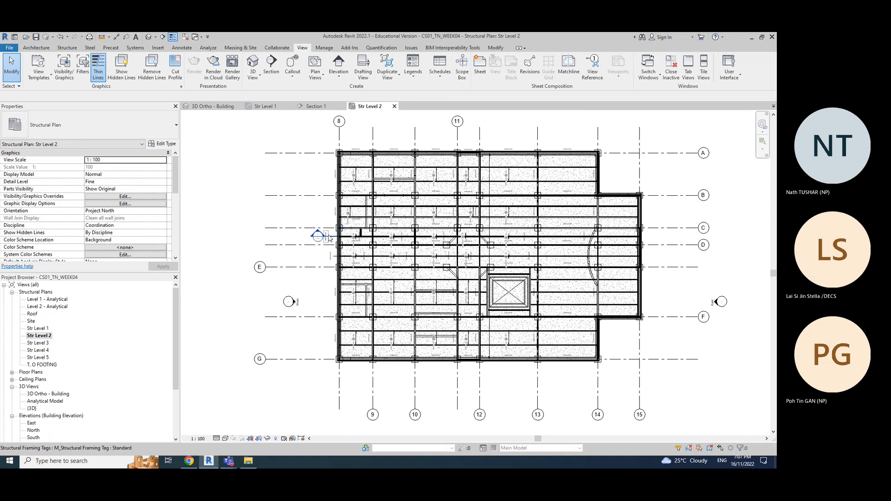
pyautogui.scroll(2, 327, 237)
pyautogui.doubleClick(313, 237)
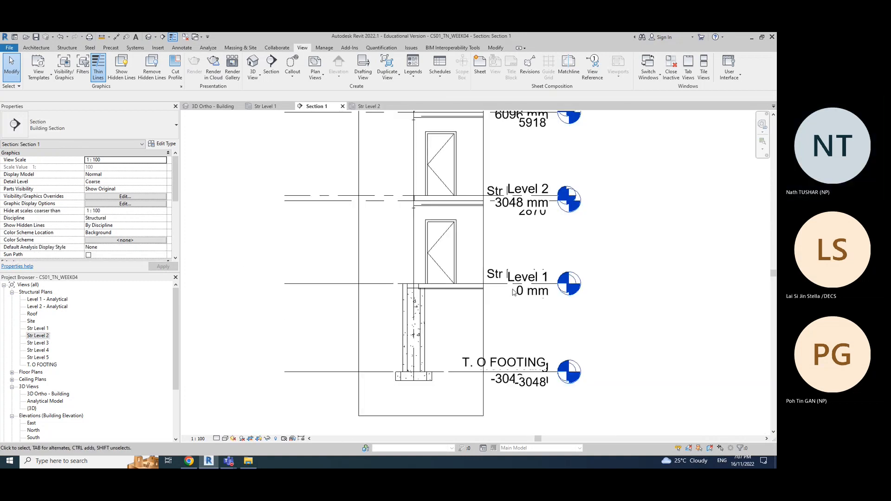
# Step: Select the structural floor at Str Level 2 in the section and check its floor type
pyautogui.scroll(3, 430, 204)
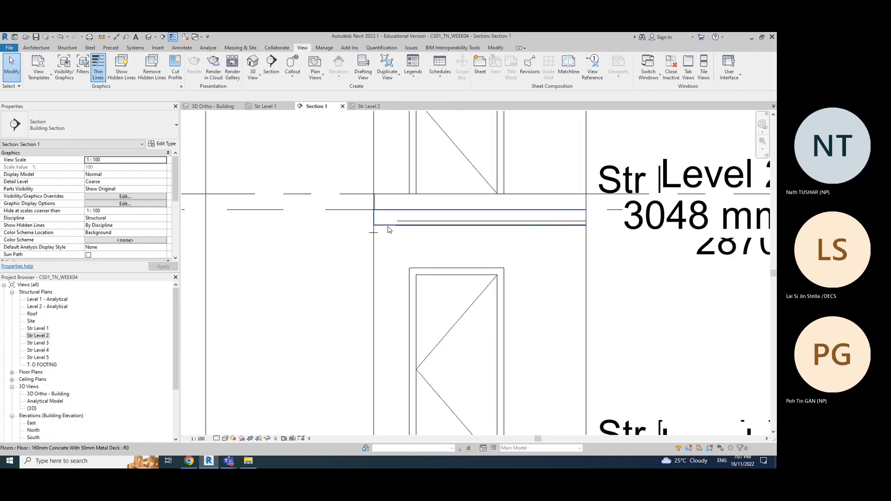
pyautogui.click(410, 242)
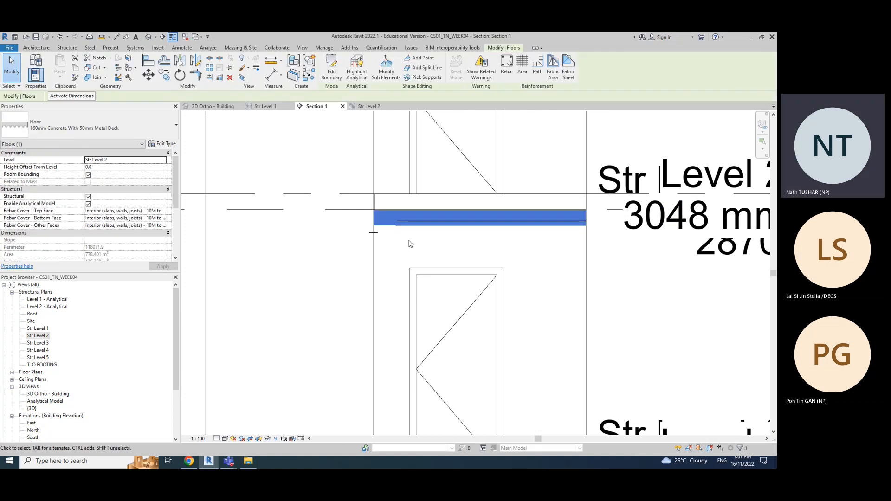
pyautogui.click(124, 129)
pyautogui.click(125, 129)
pyautogui.scroll(2, 483, 246)
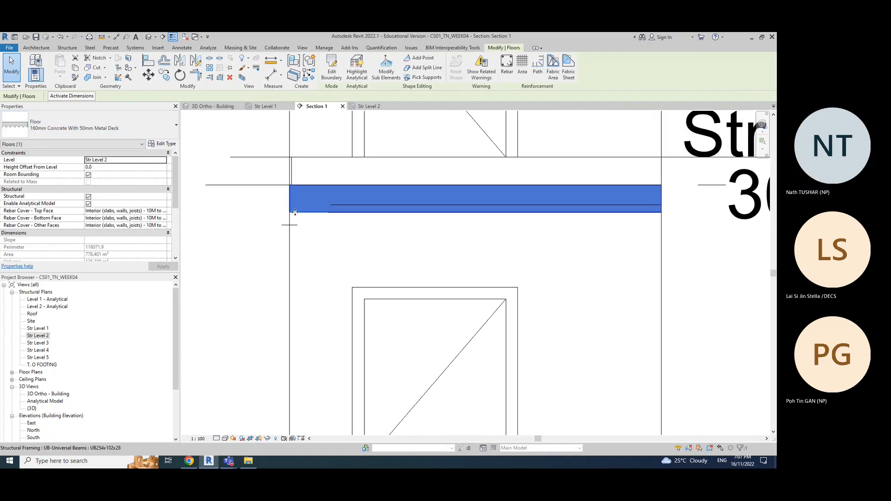
# Step: Set the section view's detail level to Fine to examine the metal deck floor at Str Level 2
pyautogui.click(216, 438)
pyautogui.click(220, 430)
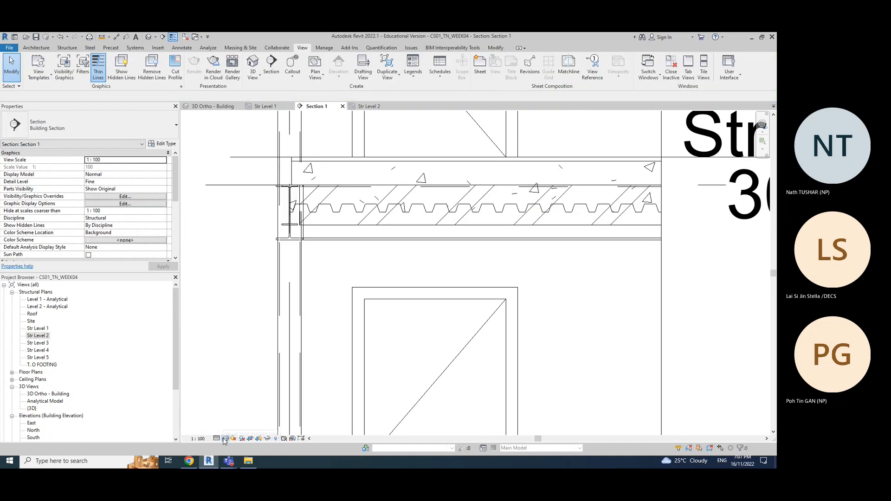
pyautogui.click(225, 438)
pyautogui.click(243, 406)
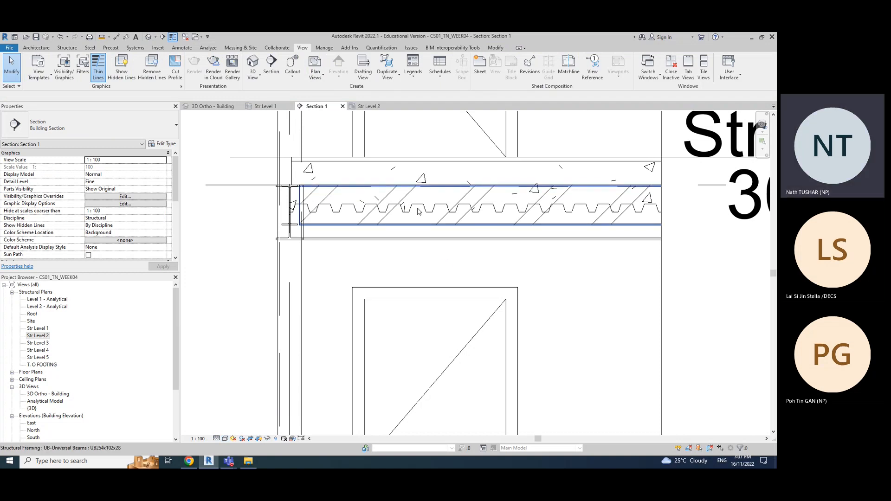
# Step: Close the Section 1 and Str Level 2 views, and delete the building section at grid 8 from the Str Level 1 plan
pyautogui.click(342, 106)
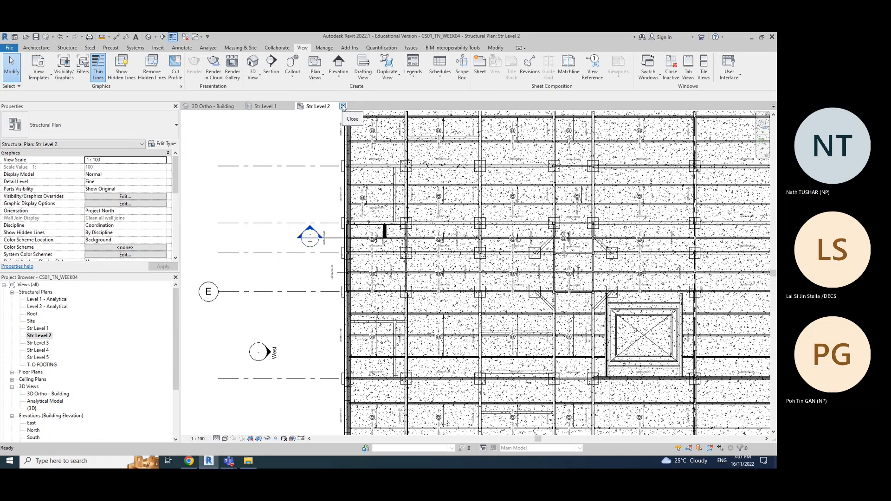
pyautogui.click(342, 107)
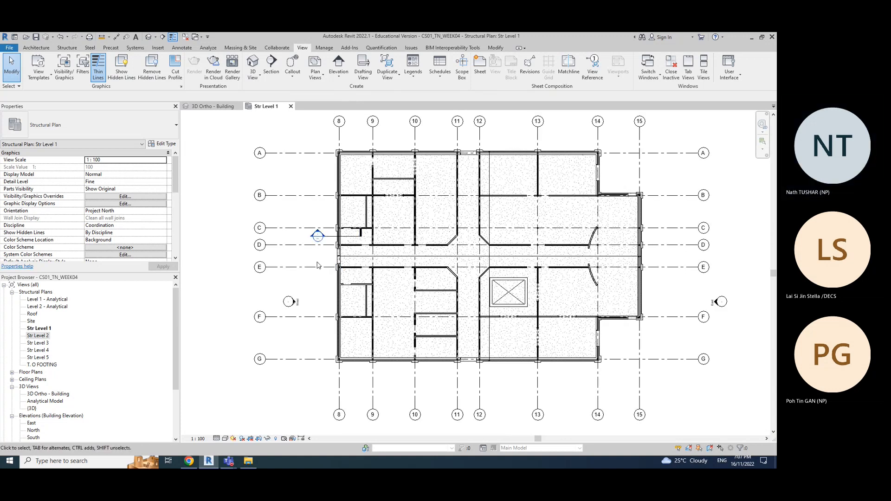
pyautogui.press('Delete')
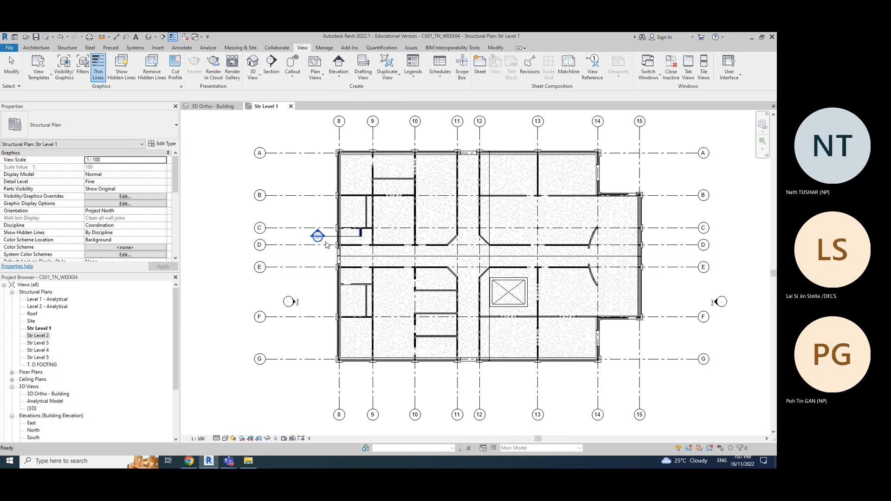
pyautogui.press('Escape')
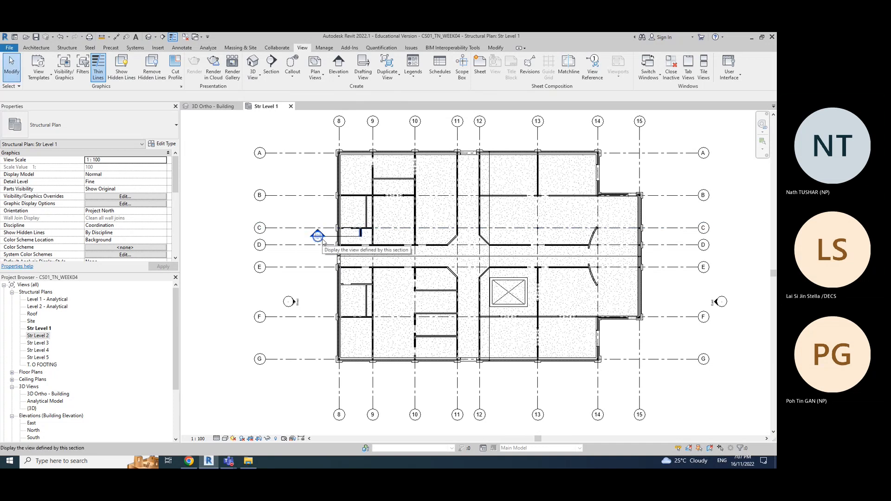
pyautogui.press('d')
pyautogui.press('e')
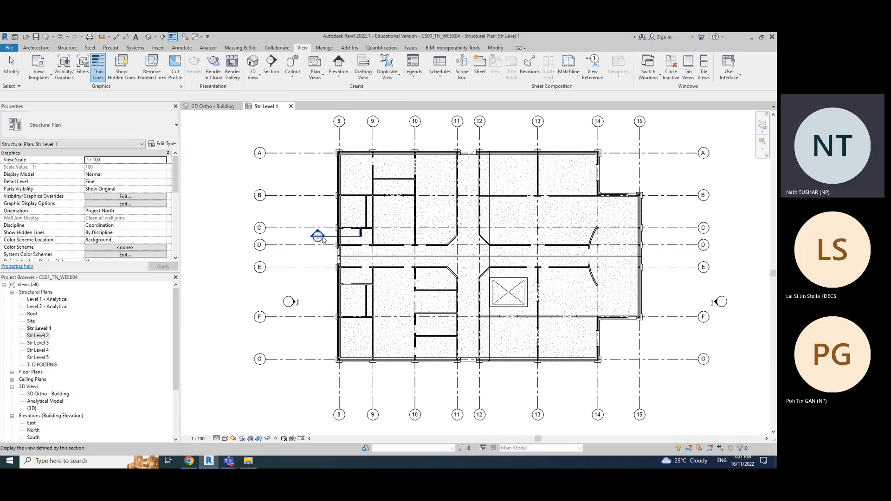
pyautogui.press('Escape')
pyautogui.scroll(-1, 316, 236)
pyautogui.scroll(5, 318, 236)
pyautogui.click(344, 244)
pyautogui.press('Delete')
pyautogui.click(416, 273)
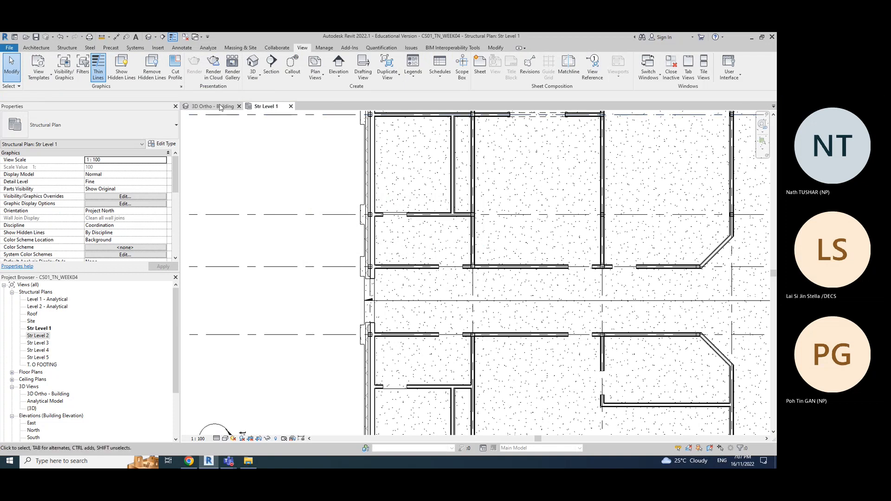
# Step: Tile the Str Level 1 and 3D Ortho - Building views side by side and fit the model in each
pyautogui.click(221, 107)
pyautogui.click(253, 108)
pyautogui.press('w')
pyautogui.press('t')
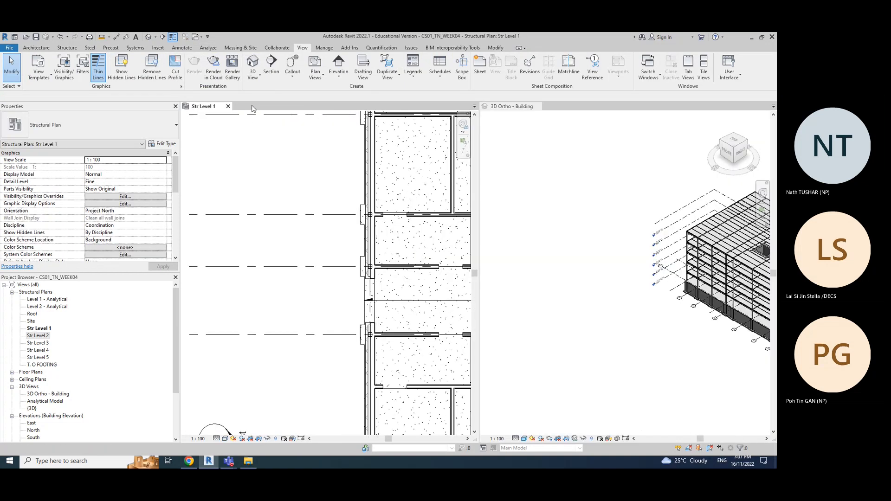
pyautogui.scroll(-2, 281, 242)
pyautogui.middleClick(284, 206)
pyautogui.middleClick(284, 206)
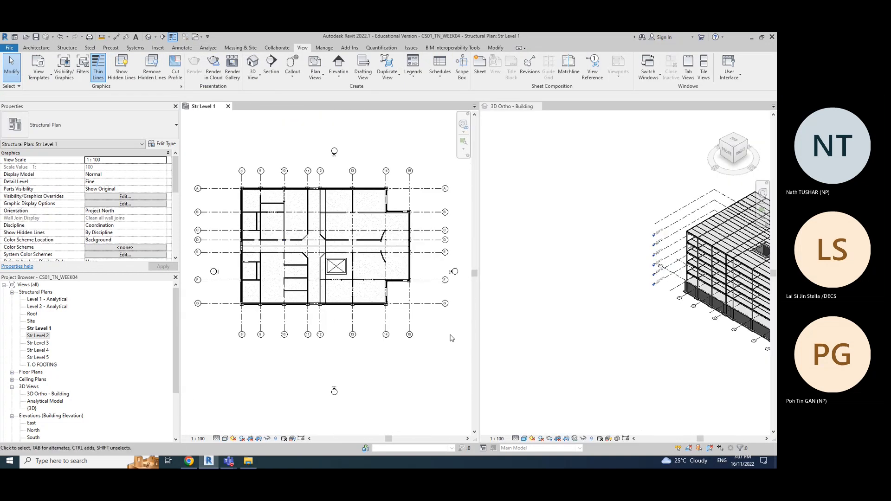
pyautogui.middleClick(562, 199)
pyautogui.middleClick(561, 198)
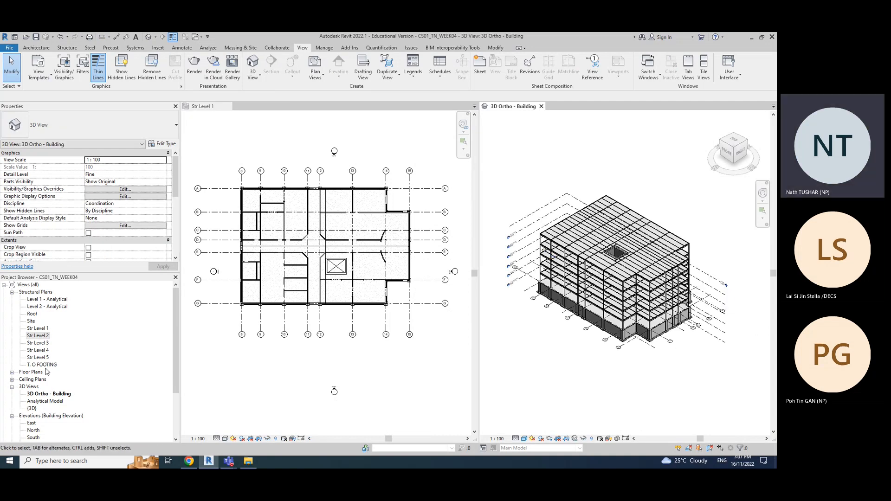
# Step: Close the Str Level 1 view and fit the building in the 3D Ortho - Building view
pyautogui.click(227, 107)
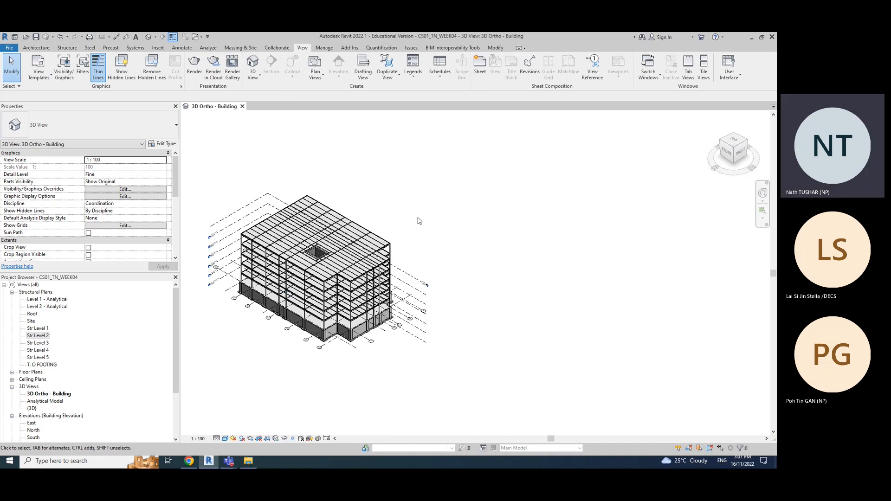
pyautogui.middleClick(418, 221)
pyautogui.middleClick(418, 221)
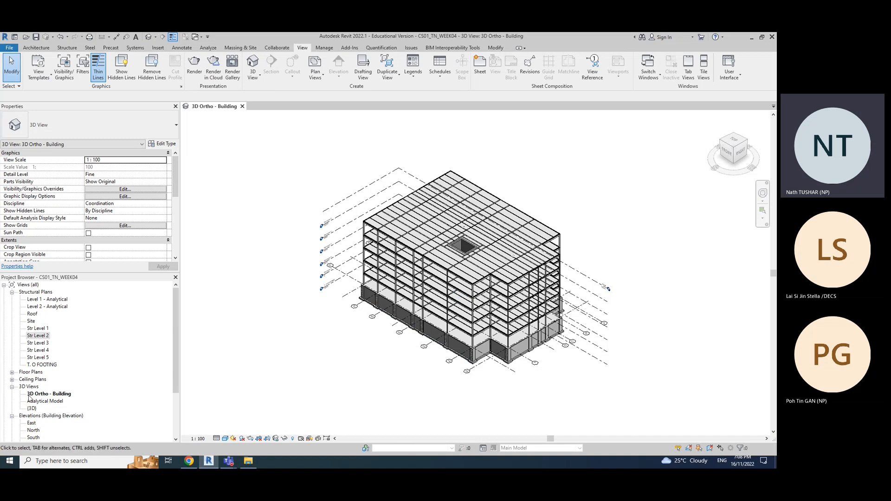
# Step: Open the structural plan Str Level 2
pyautogui.doubleClick(38, 336)
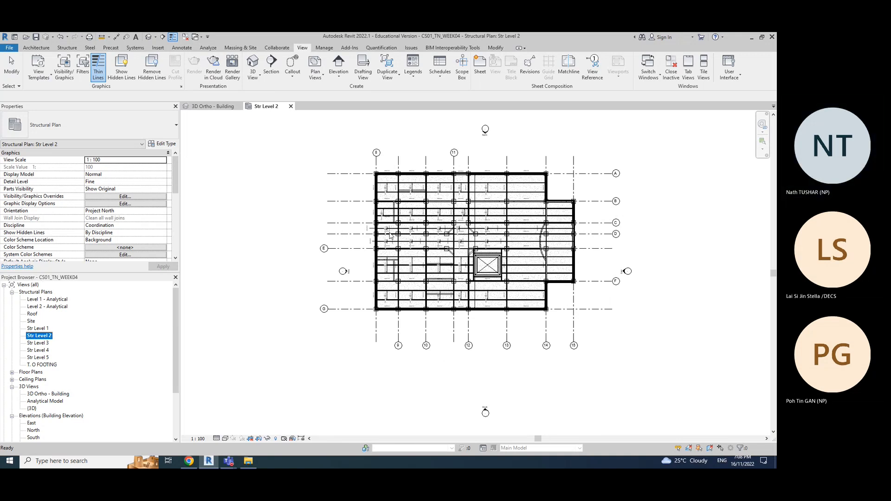
pyautogui.scroll(2, 390, 235)
pyautogui.scroll(4, 390, 236)
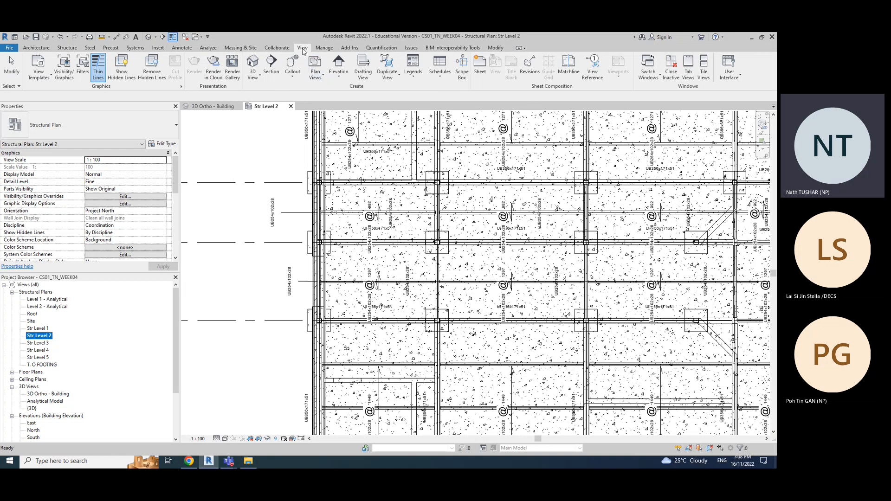
# Step: Draw a short horizontal building section through the grid 8 exterior wall between grids D and E on Str Level 2
pyautogui.click(268, 75)
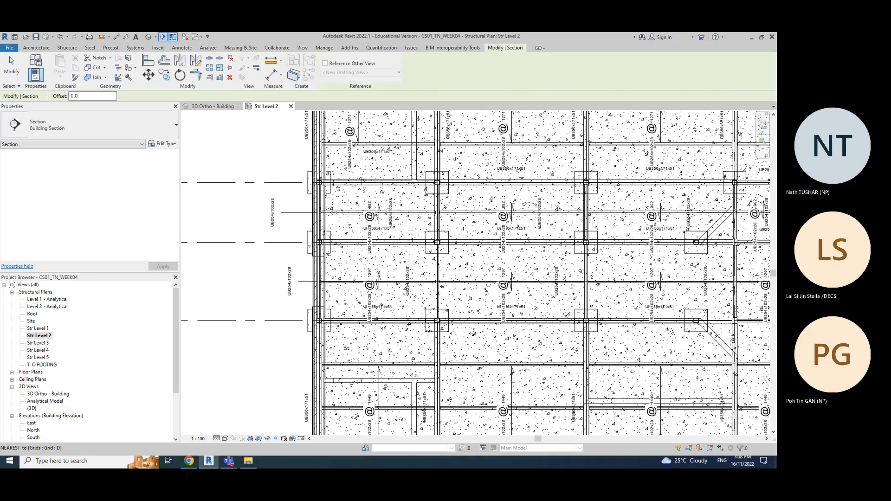
pyautogui.scroll(-2, 302, 224)
pyautogui.scroll(-3, 302, 224)
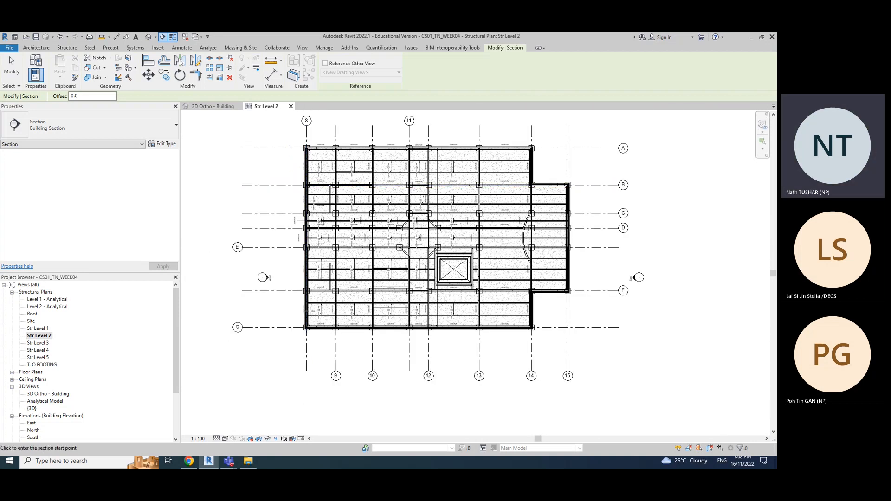
pyautogui.scroll(5, 299, 237)
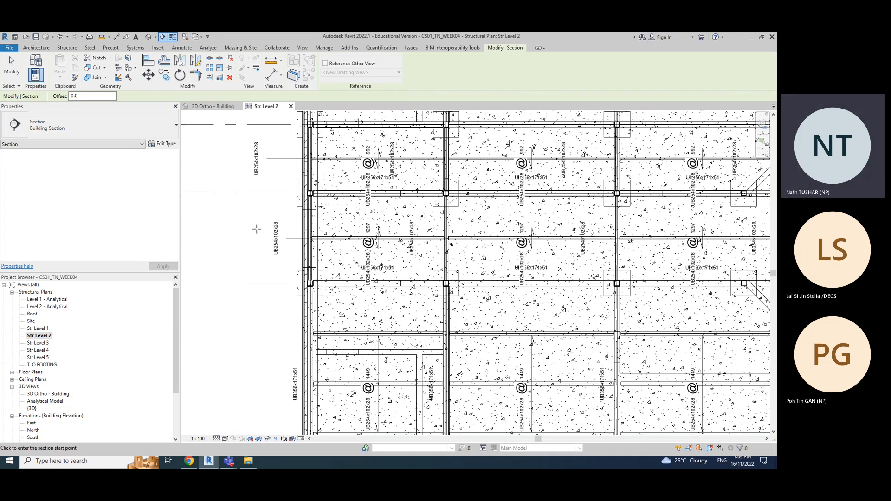
pyautogui.click(256, 228)
pyautogui.click(350, 228)
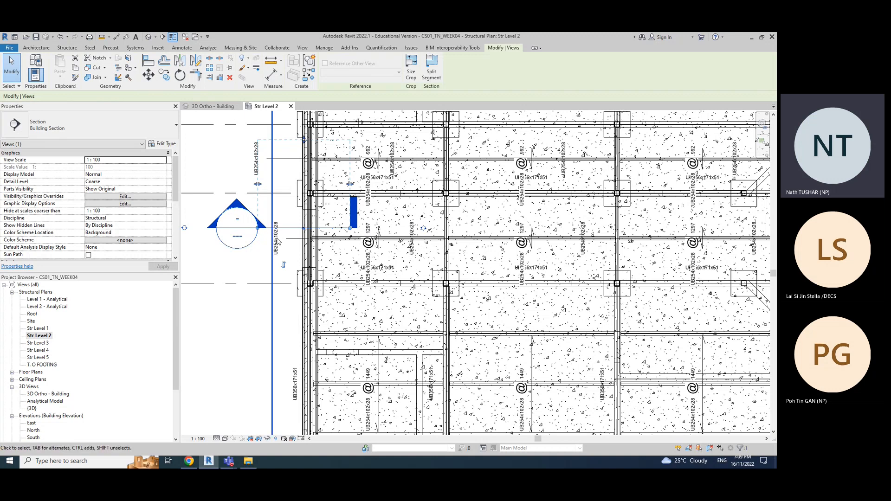
# Step: Deselect the new building section on Str Level 2 and open its view from the section head, closing and reopening it once
pyautogui.scroll(-1, 259, 231)
pyautogui.scroll(-1, 263, 230)
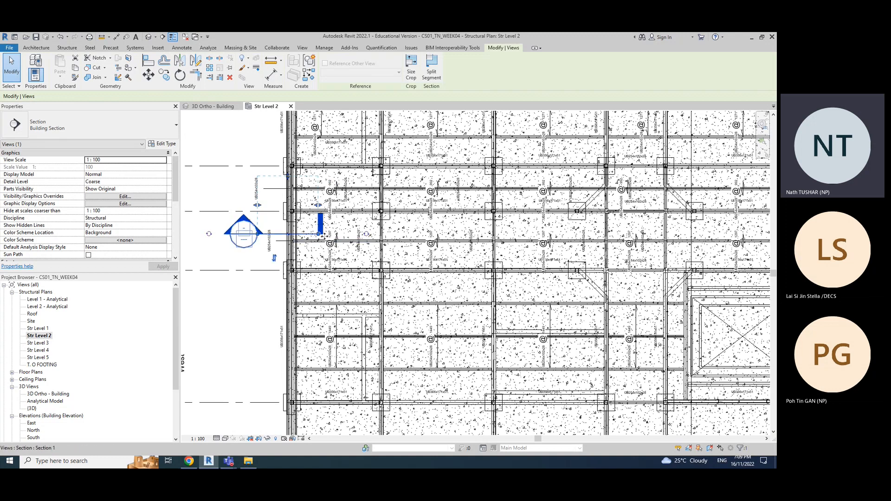
pyautogui.scroll(-1, 325, 235)
pyautogui.scroll(-1, 325, 235)
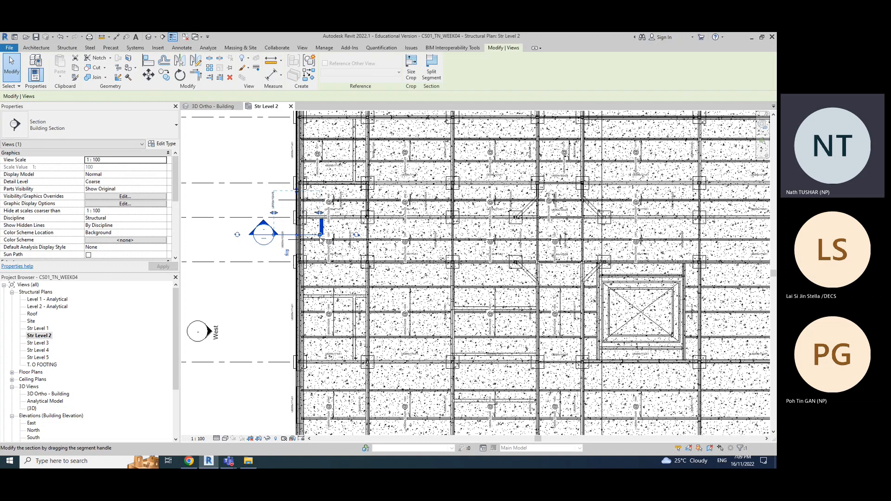
pyautogui.click(302, 48)
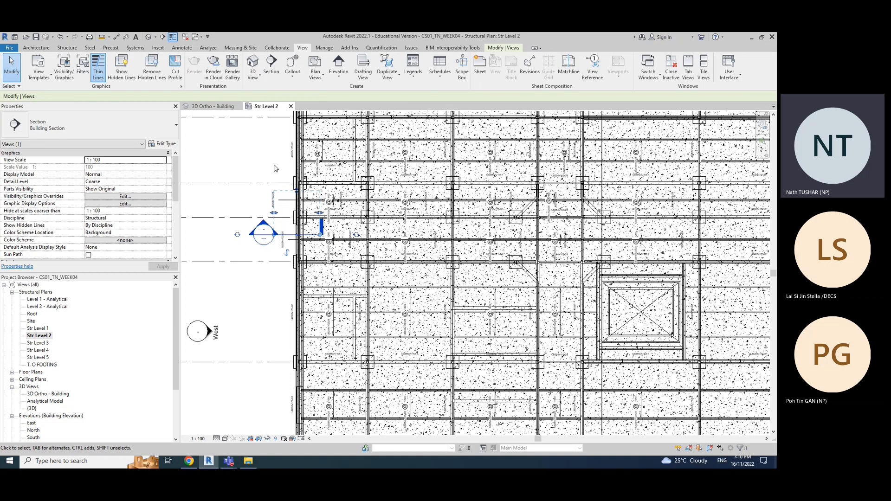
pyautogui.click(12, 69)
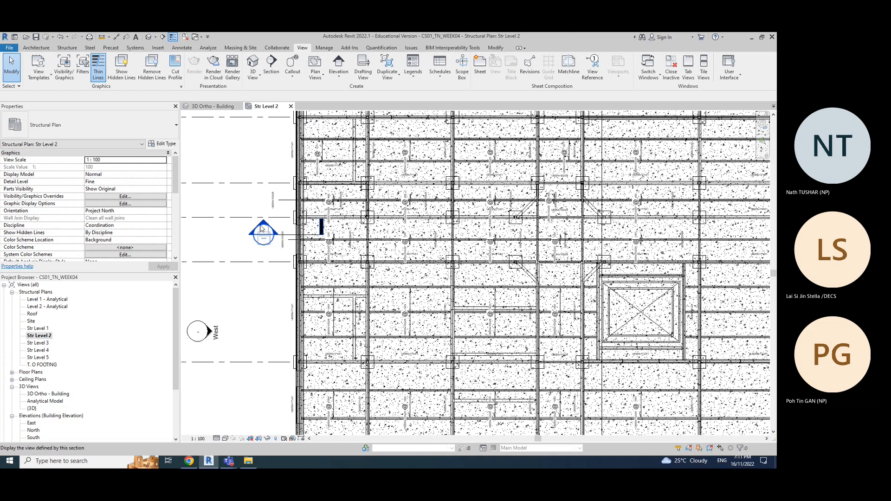
pyautogui.scroll(3, 263, 228)
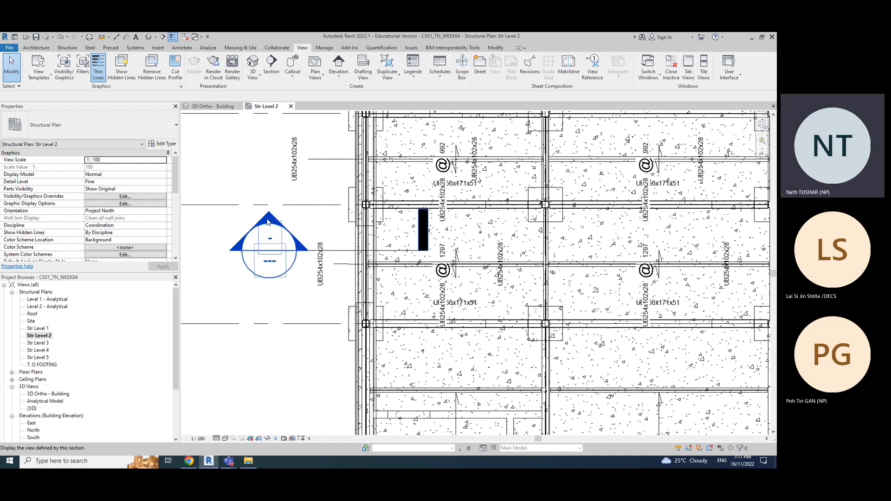
pyautogui.doubleClick(267, 221)
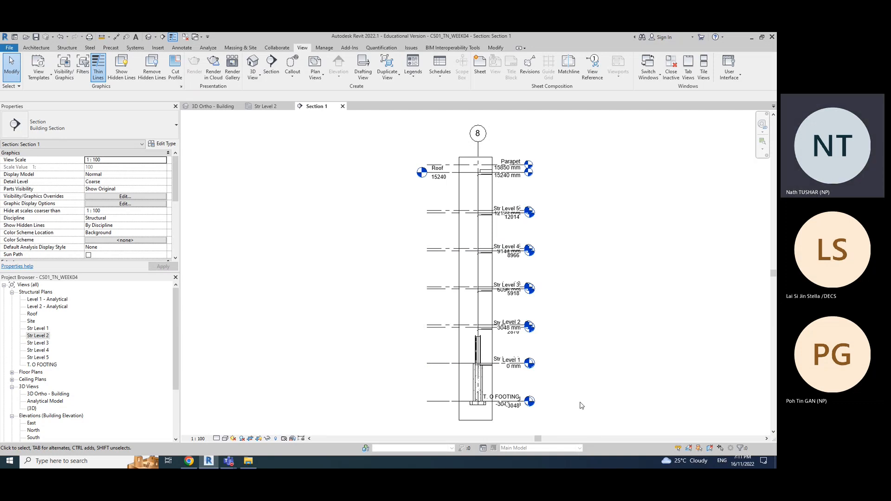
pyautogui.click(342, 106)
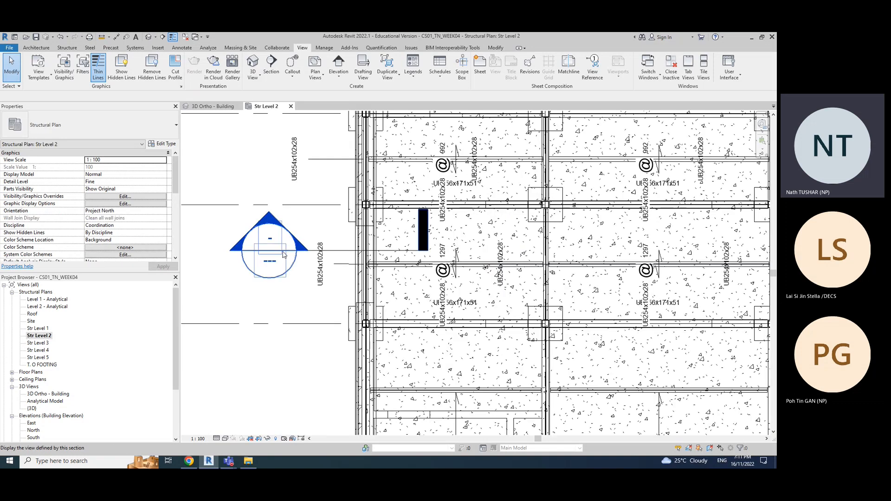
pyautogui.doubleClick(269, 217)
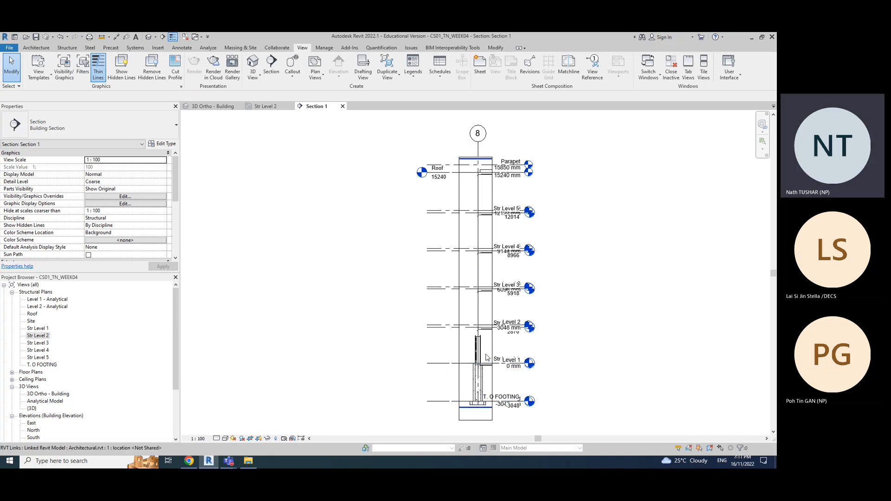
# Step: Select the structural floor at Str Level 2 in Section 1 and check its floor type and level
pyautogui.scroll(5, 487, 357)
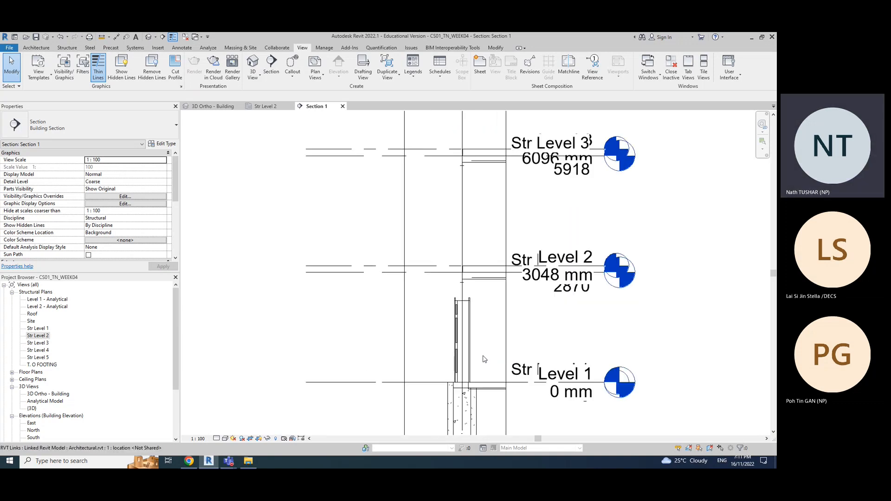
pyautogui.scroll(-5, 484, 359)
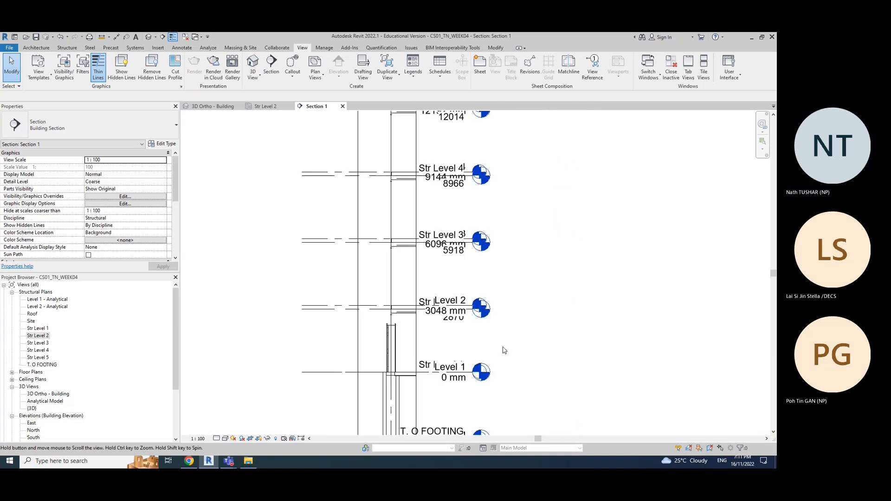
pyautogui.scroll(-1, 501, 350)
pyautogui.scroll(5, 412, 328)
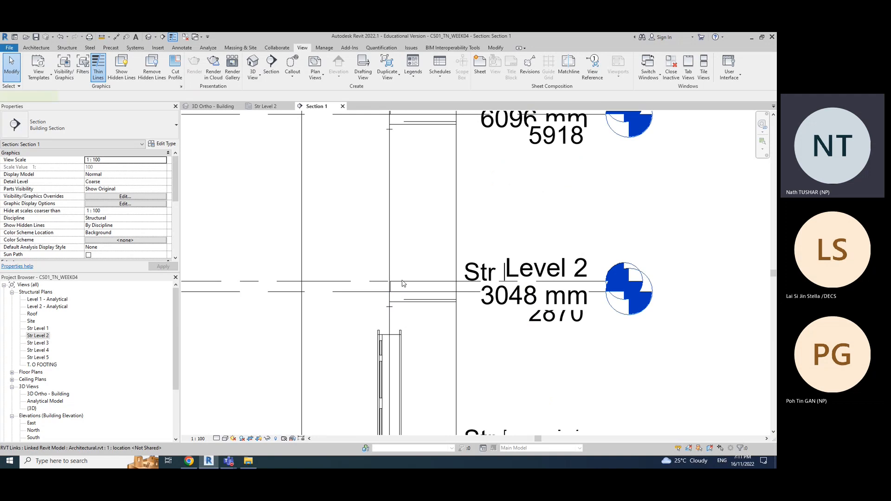
pyautogui.click(401, 305)
pyautogui.click(402, 304)
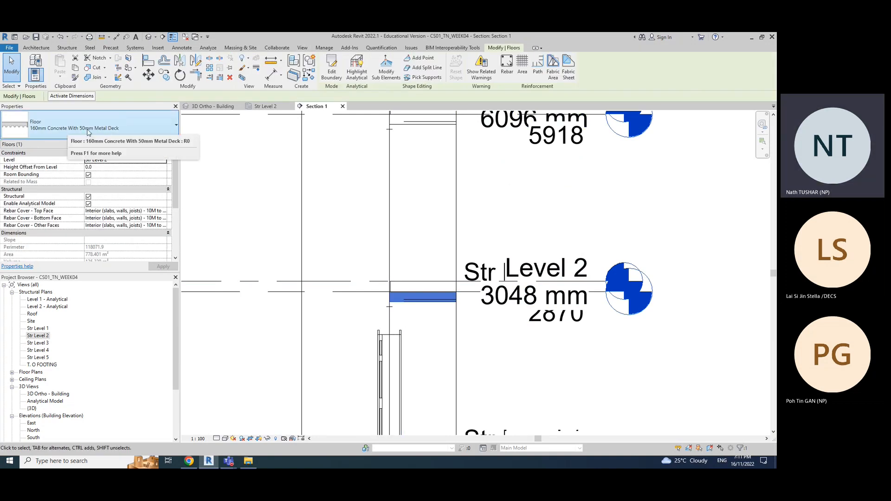
pyautogui.click(534, 354)
pyautogui.click(411, 306)
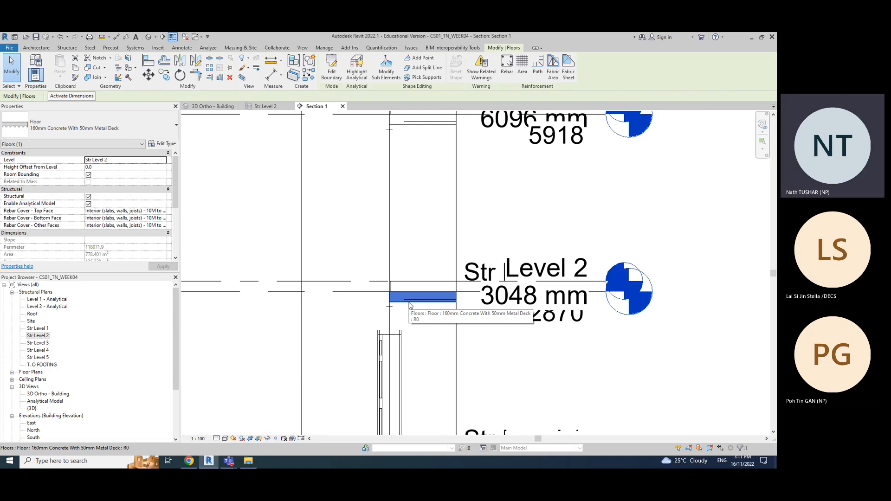
pyautogui.click(621, 373)
# Step: Set the detail level of Section 1 to Fine and inspect the metal deck floor at Level 2
pyautogui.scroll(-2, 621, 376)
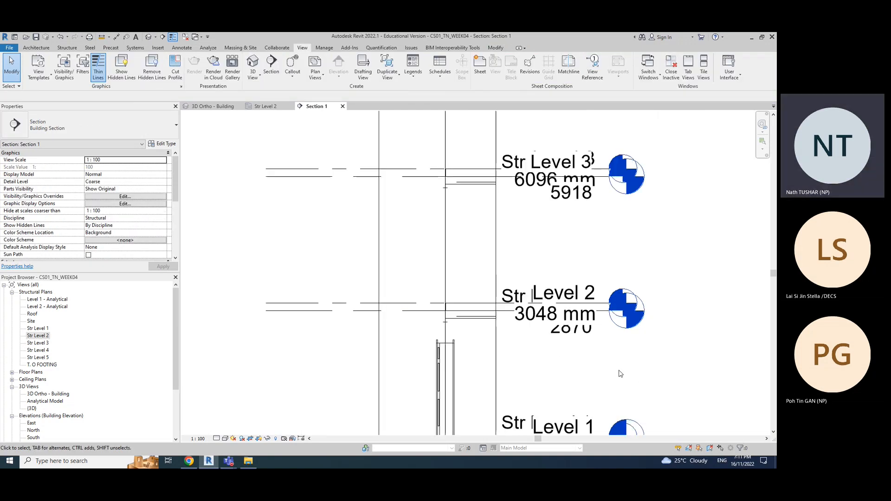
pyautogui.moveTo(621, 376); pyautogui.dragTo(574, 313, button='middle')
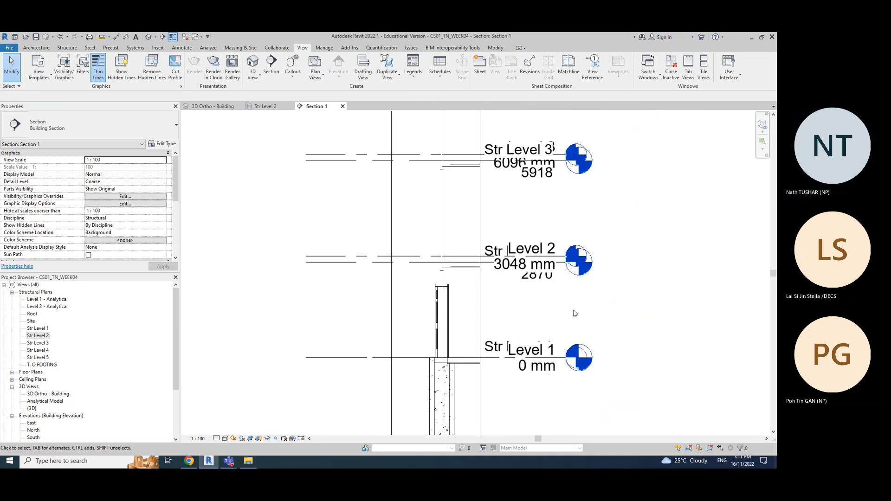
pyautogui.scroll(4, 464, 276)
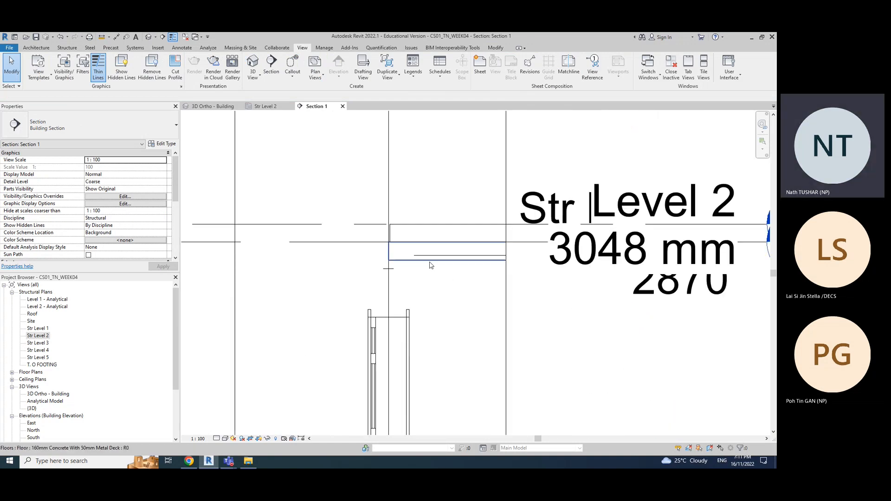
pyautogui.scroll(-5, 428, 260)
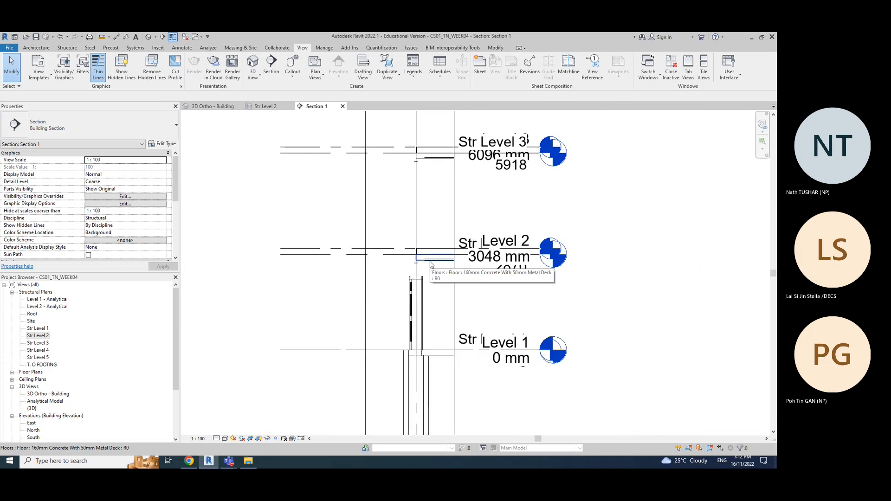
pyautogui.scroll(-2, 577, 302)
pyautogui.moveTo(579, 294); pyautogui.dragTo(526, 284, button='middle')
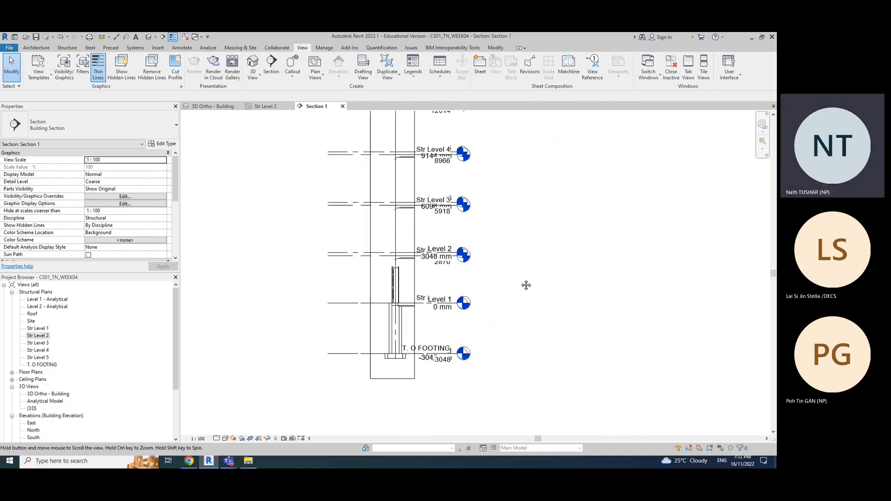
pyautogui.scroll(2, 409, 268)
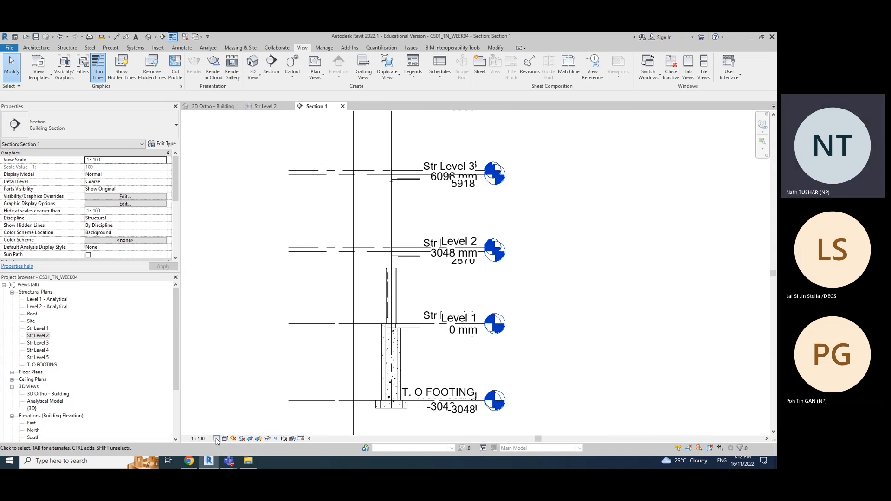
pyautogui.click(216, 439)
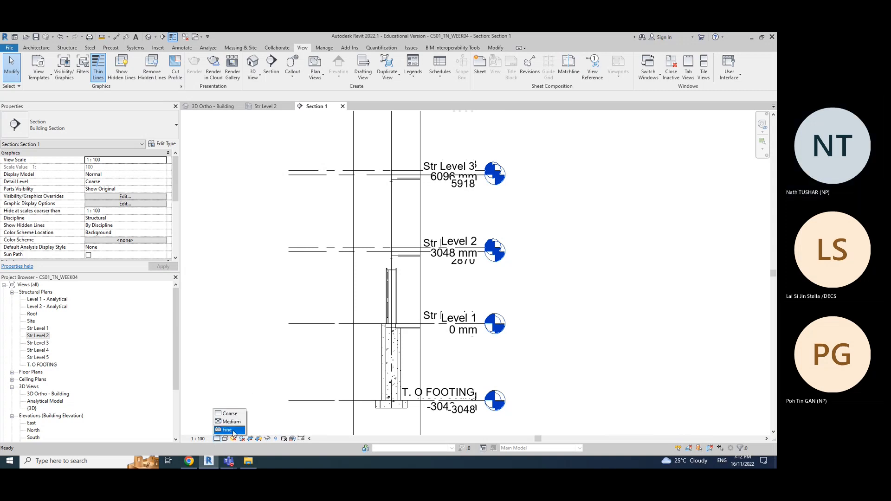
pyautogui.click(228, 429)
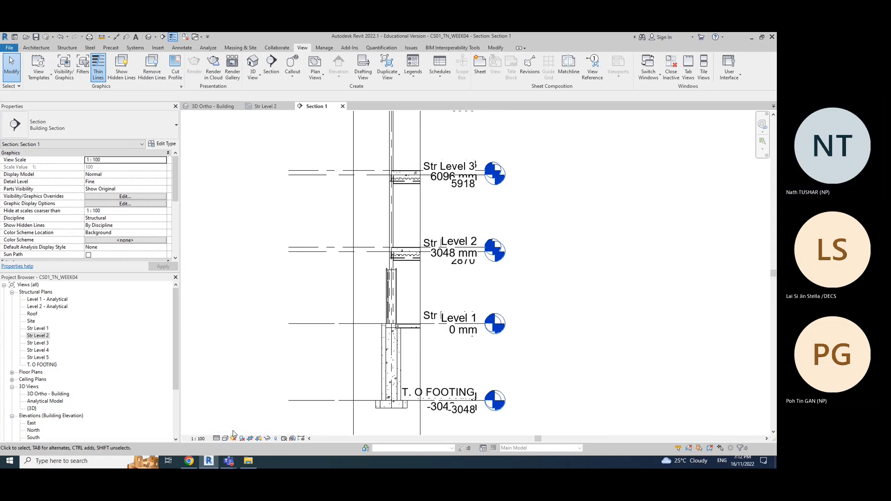
pyautogui.scroll(5, 413, 256)
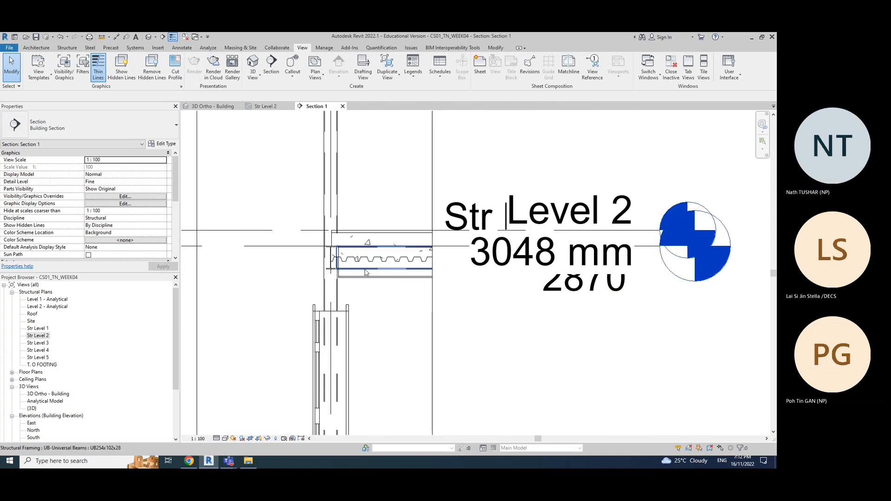
pyautogui.scroll(-3, 359, 268)
pyautogui.scroll(-1, 365, 280)
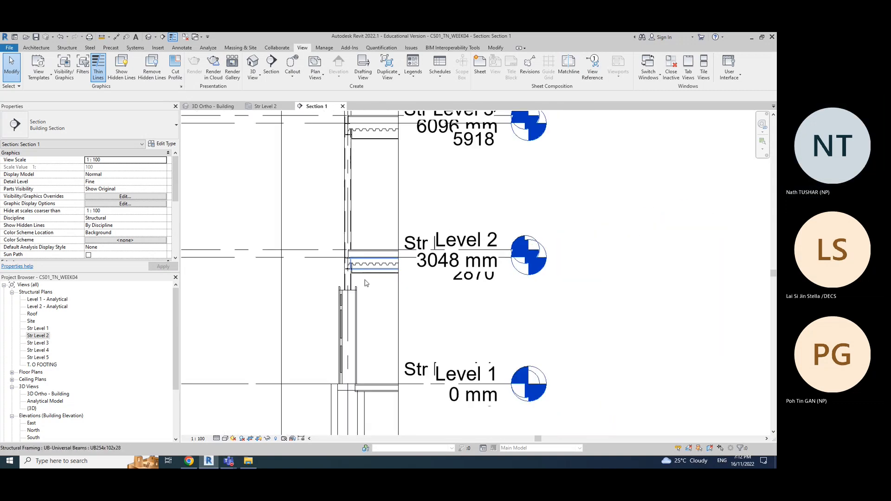
# Step: Widen the crop region of Section 1 beyond grid 12 and pull it back to just past grid 9
pyautogui.click(399, 313)
pyautogui.scroll(-2, 401, 314)
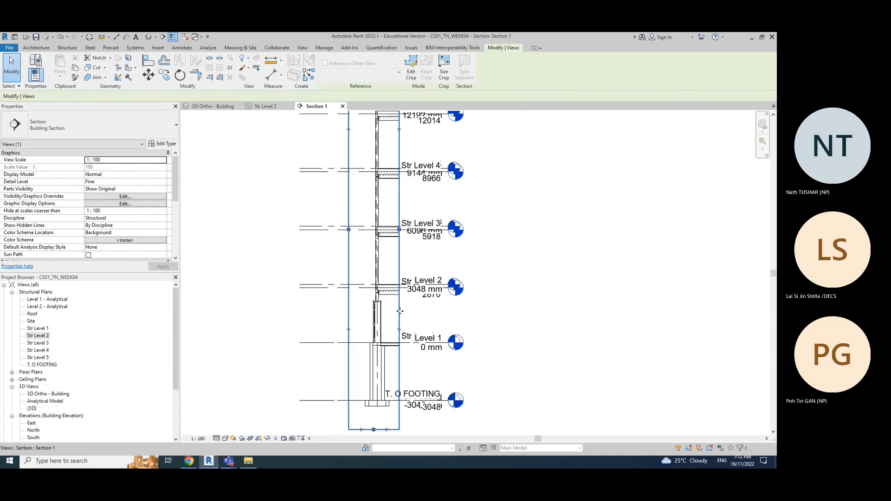
pyautogui.scroll(-1, 510, 293)
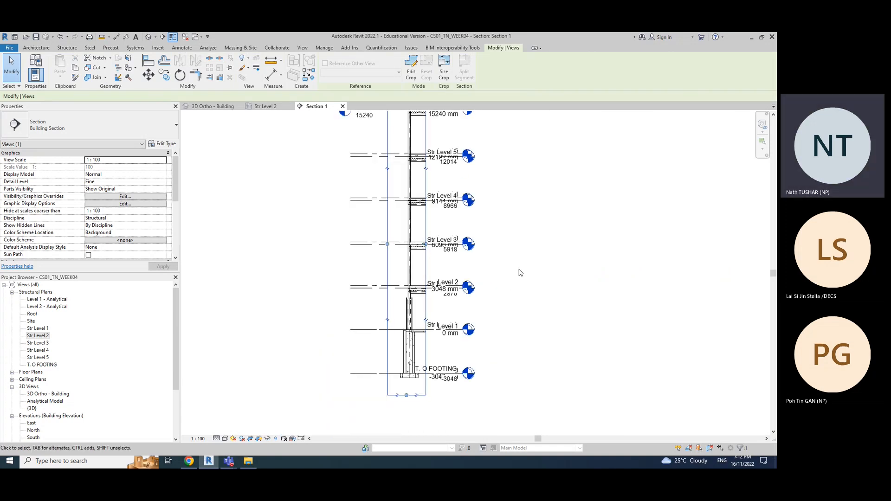
pyautogui.scroll(-1, 522, 273)
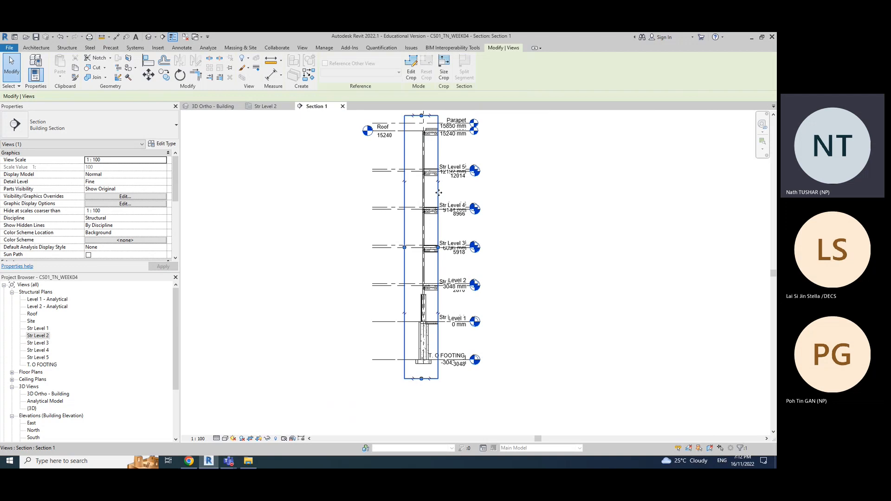
pyautogui.click(620, 239)
pyautogui.click(440, 231)
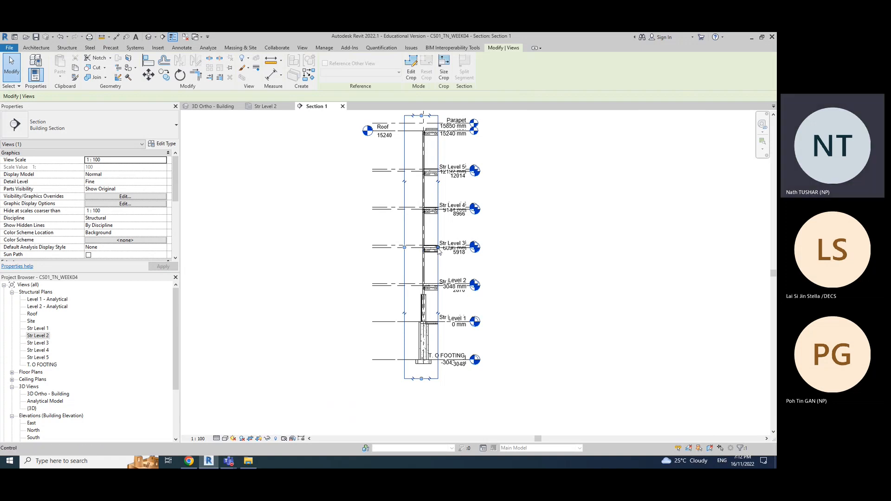
pyautogui.click(470, 276)
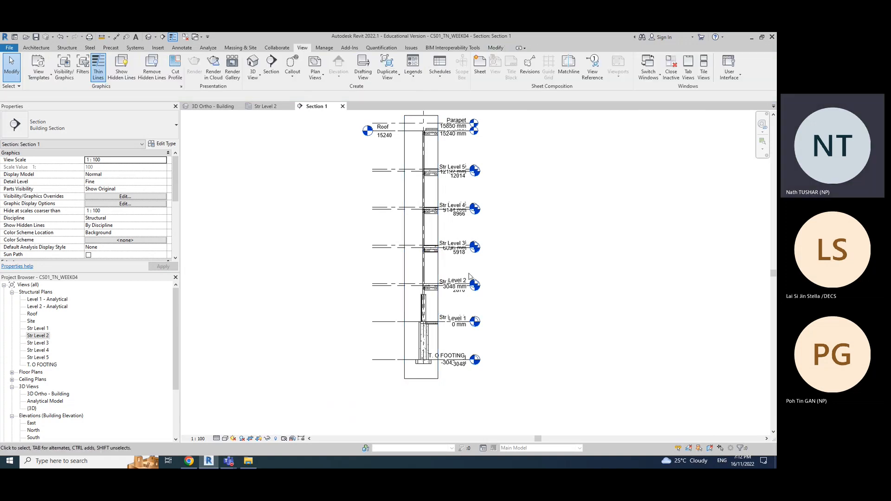
pyautogui.click(438, 267)
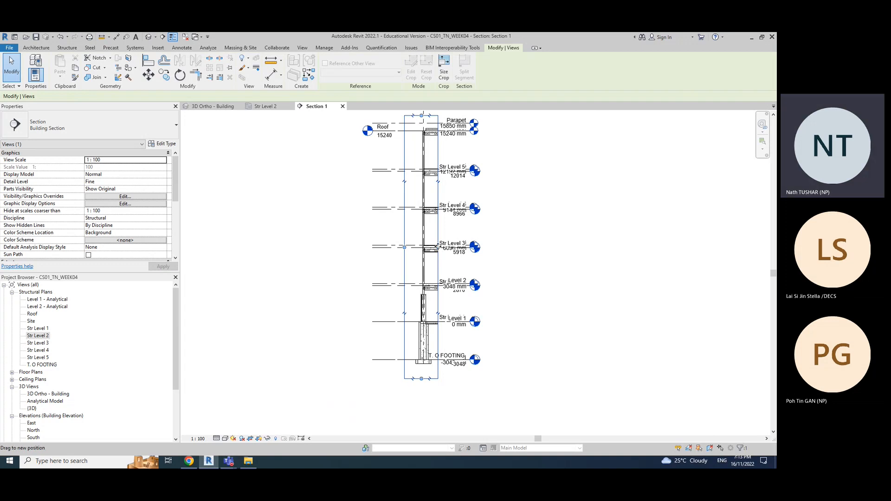
pyautogui.moveTo(460, 248); pyautogui.dragTo(643, 249)
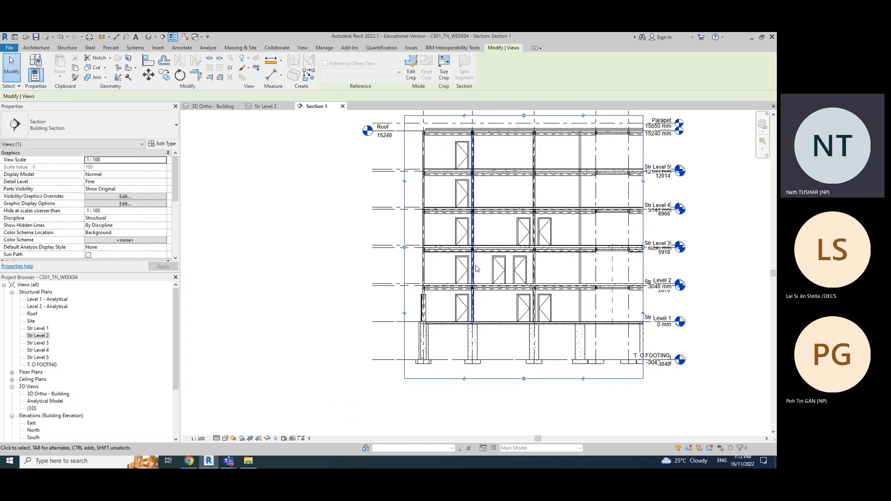
pyautogui.scroll(1, 461, 268)
pyautogui.scroll(-3, 441, 266)
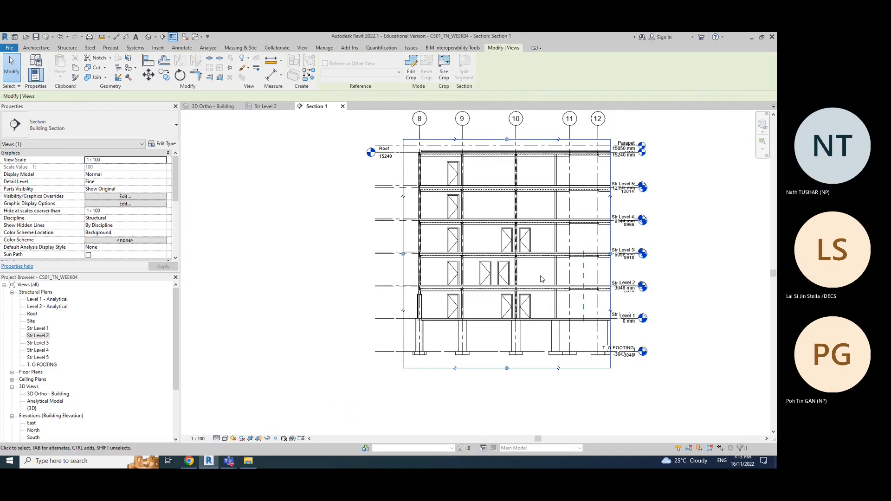
pyautogui.moveTo(611, 254); pyautogui.dragTo(476, 255)
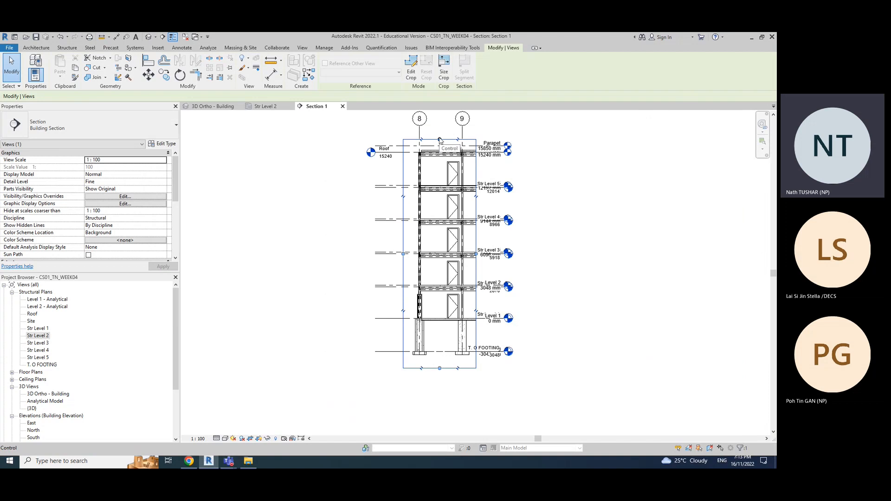
# Step: Shorten the Section 1 crop region to run from partway above Level 2 to just below Level 1, and deselect it
pyautogui.moveTo(440, 140); pyautogui.dragTo(440, 267)
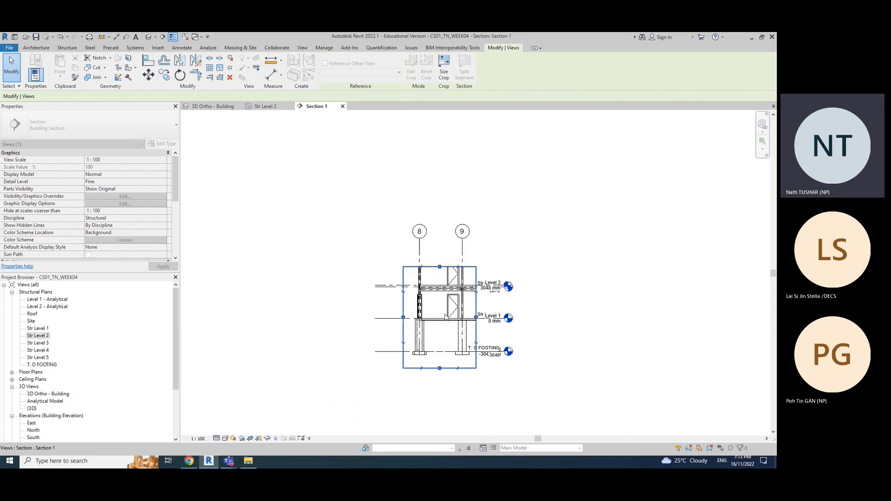
pyautogui.moveTo(440, 352); pyautogui.dragTo(440, 326)
pyautogui.scroll(6, 423, 339)
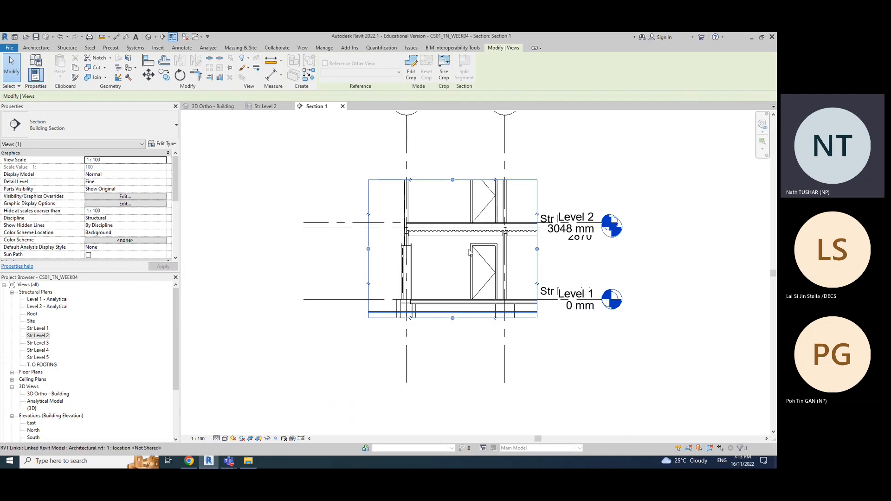
pyautogui.click(688, 275)
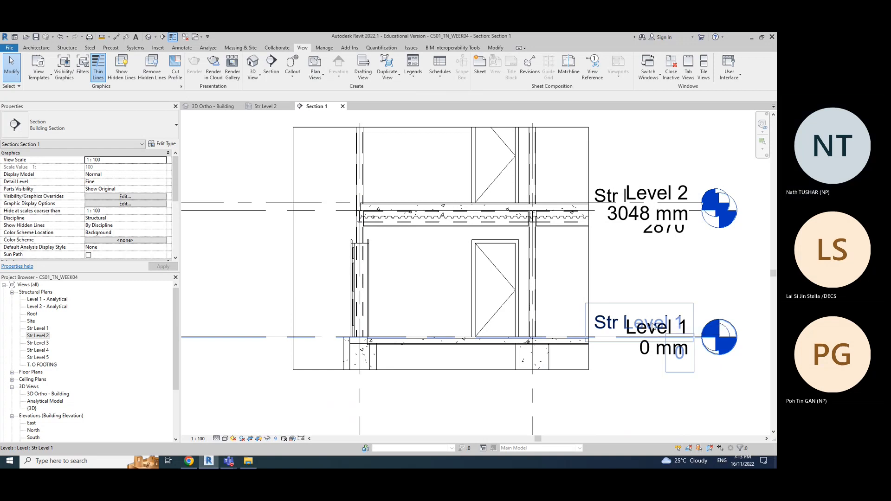
# Step: Extend the Section 1 crop region down past T. O FOOTING and up above the Parapet level
pyautogui.scroll(-3, 649, 334)
pyautogui.moveTo(734, 402); pyautogui.dragTo(611, 351, button='middle')
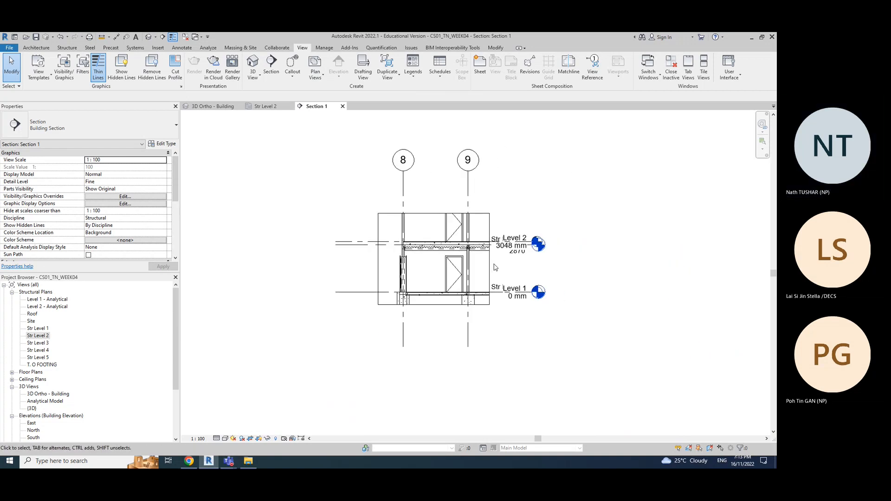
pyautogui.click(489, 270)
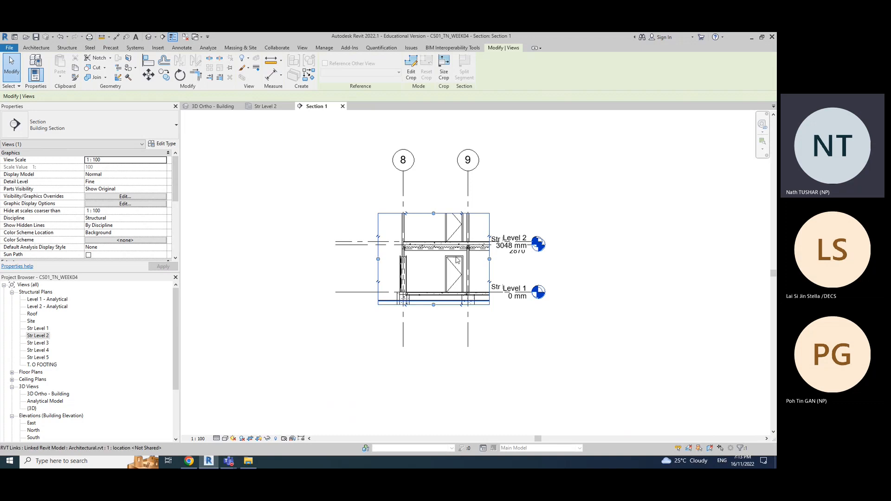
pyautogui.moveTo(434, 305); pyautogui.dragTo(434, 369)
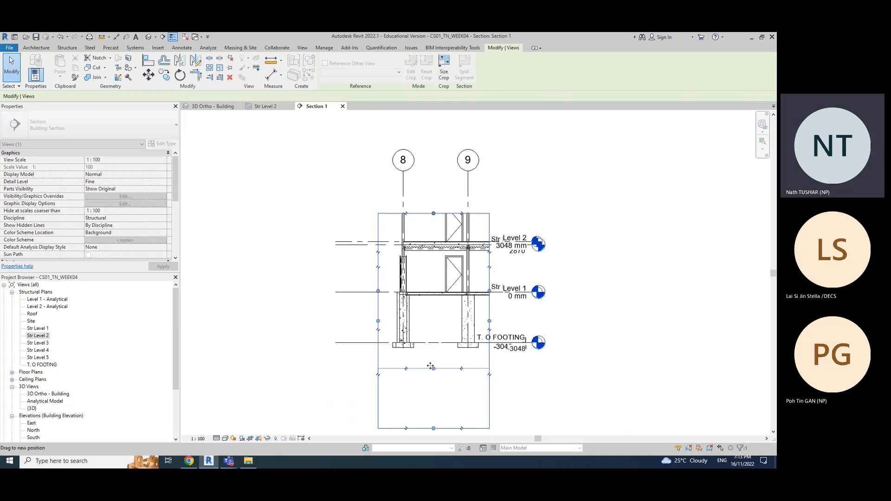
pyautogui.scroll(-2, 434, 258)
pyautogui.moveTo(580, 272); pyautogui.dragTo(514, 346, button='middle')
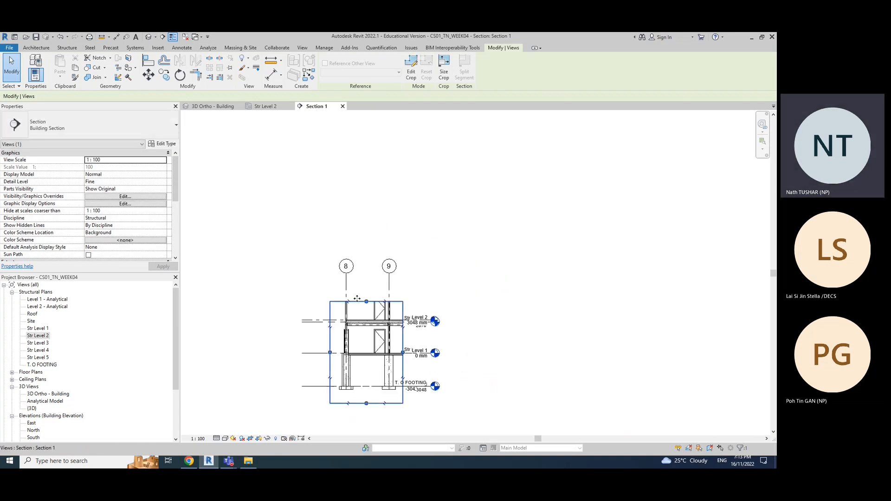
pyautogui.moveTo(366, 303); pyautogui.dragTo(367, 158)
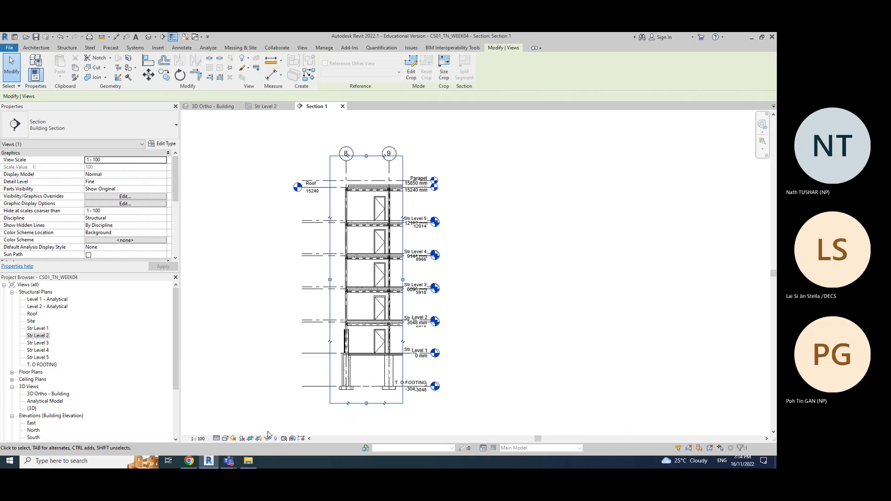
# Step: Preview Section 1 at a 1:10 view scale and restore the scale to 1:100
pyautogui.click(202, 439)
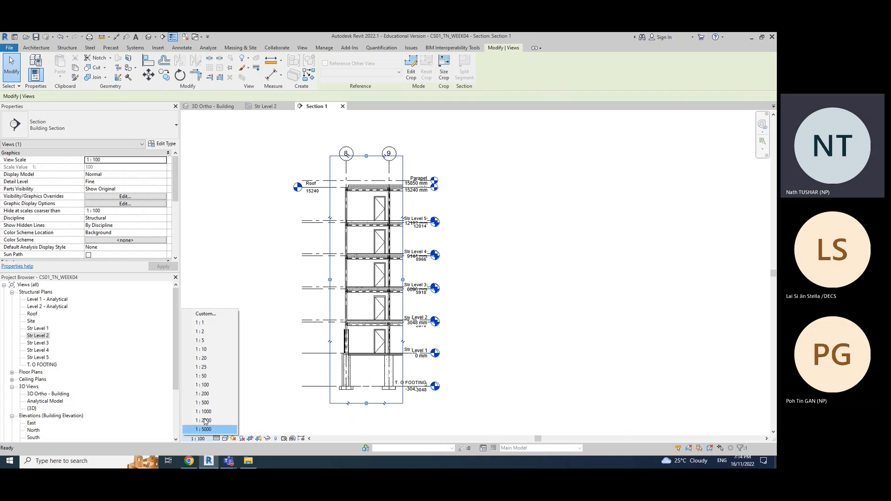
pyautogui.click(203, 350)
pyautogui.scroll(3, 393, 291)
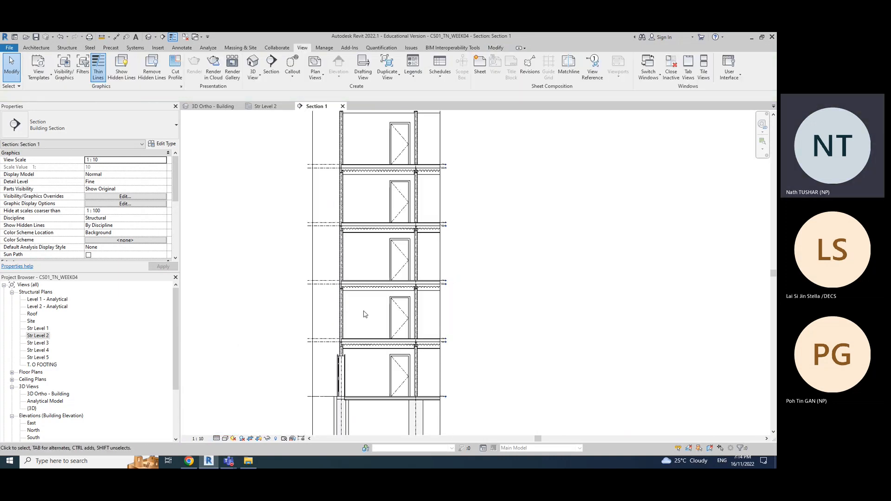
pyautogui.scroll(-3, 364, 312)
pyautogui.click(198, 440)
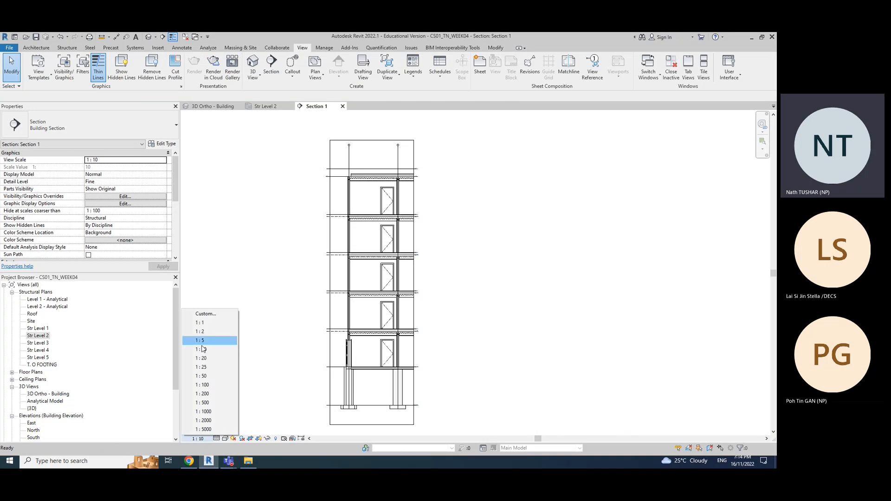
pyautogui.click(204, 385)
pyautogui.click(204, 385)
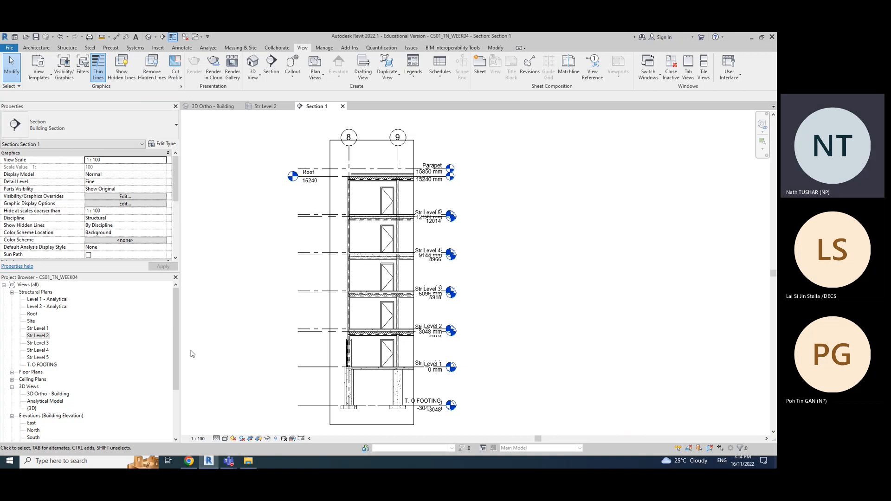
# Step: Expand Sections (Building Section) in the project browser to locate the Section 1 view
pyautogui.moveTo(175, 367); pyautogui.dragTo(176, 413)
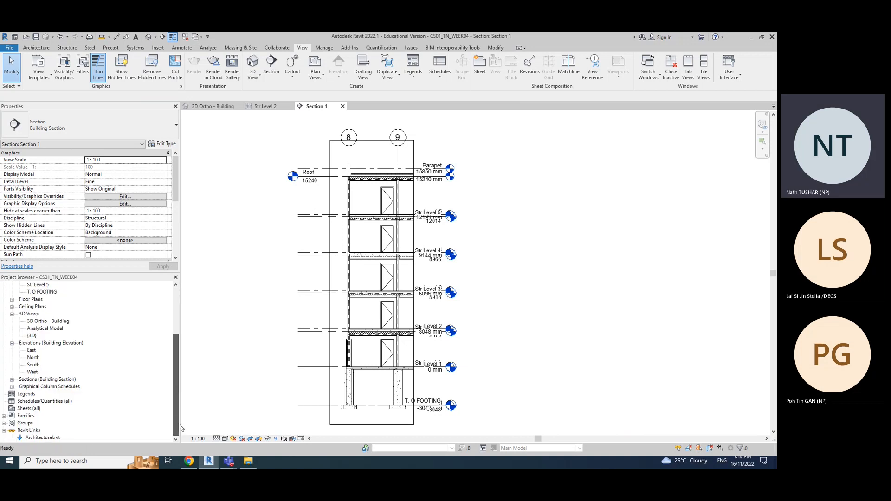
pyautogui.click(12, 380)
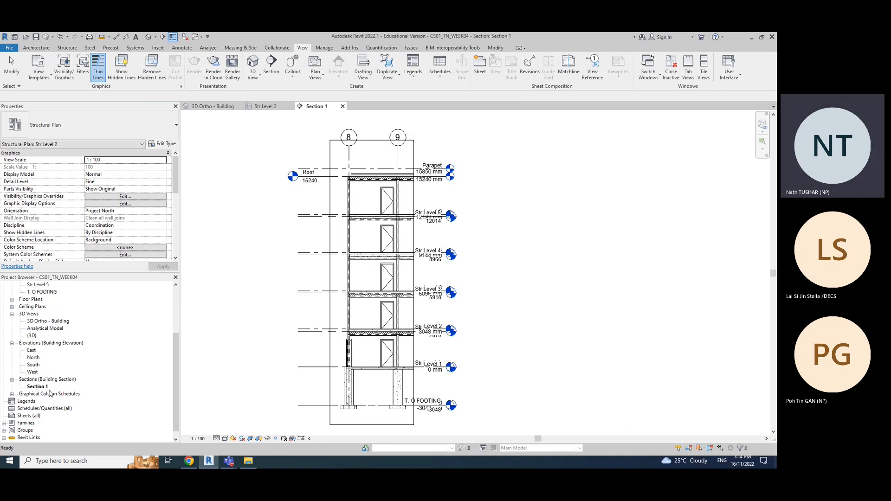
pyautogui.click(12, 380)
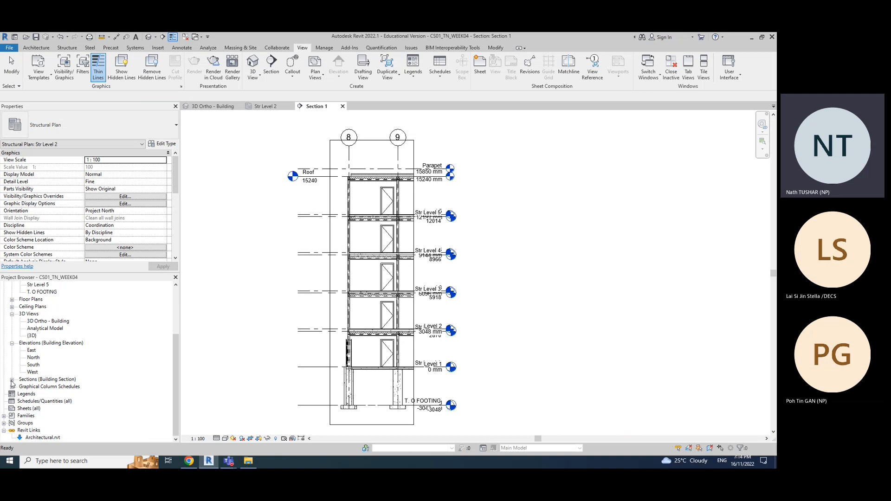
pyautogui.click(12, 380)
pyautogui.scroll(-2, 14, 383)
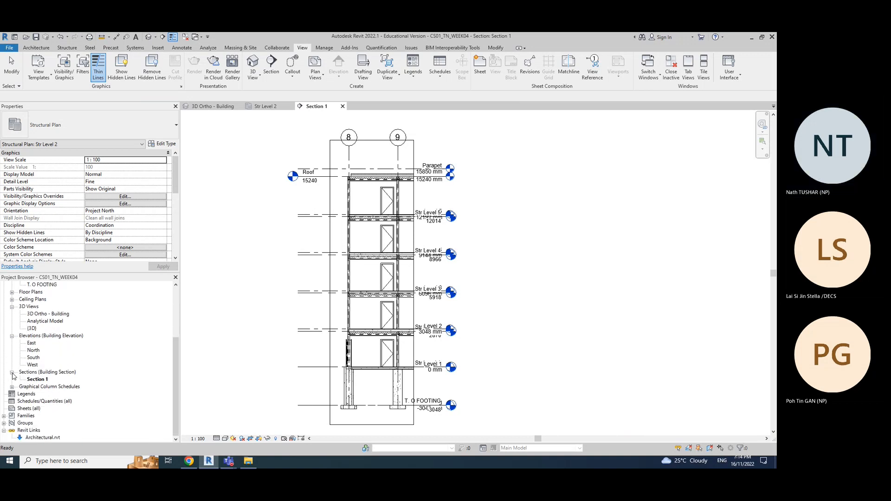
pyautogui.click(12, 372)
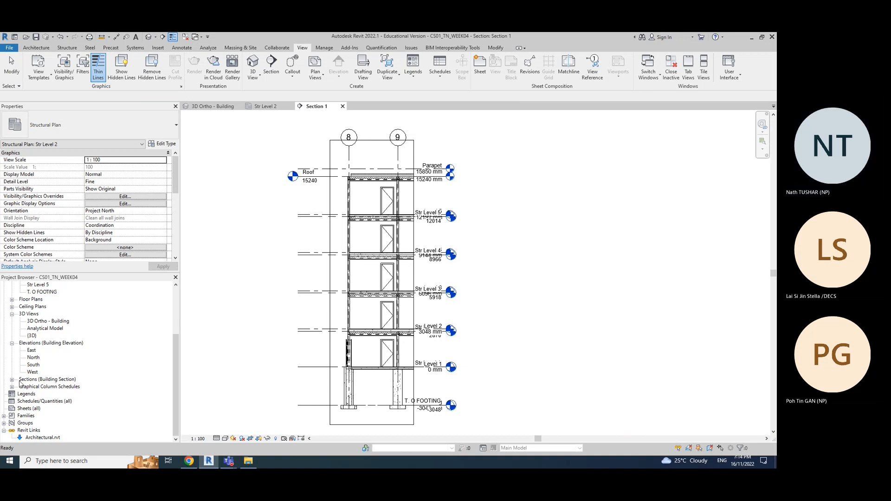
pyautogui.click(12, 380)
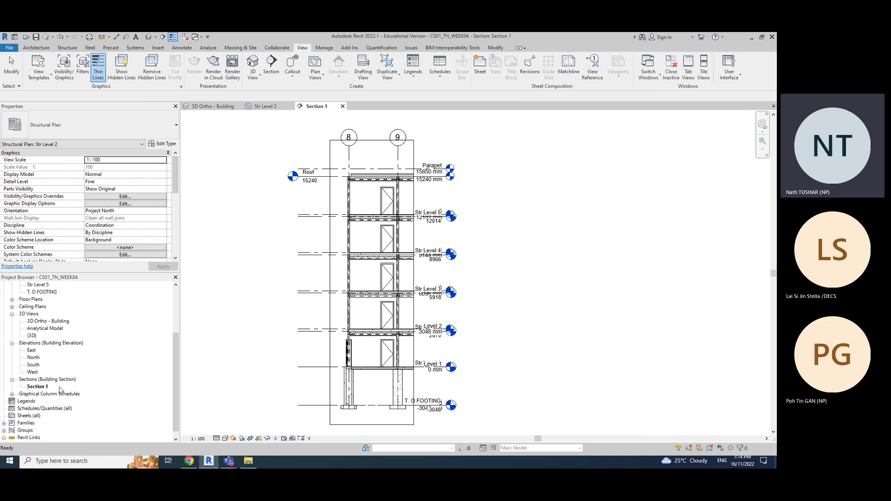
pyautogui.scroll(-1, 60, 389)
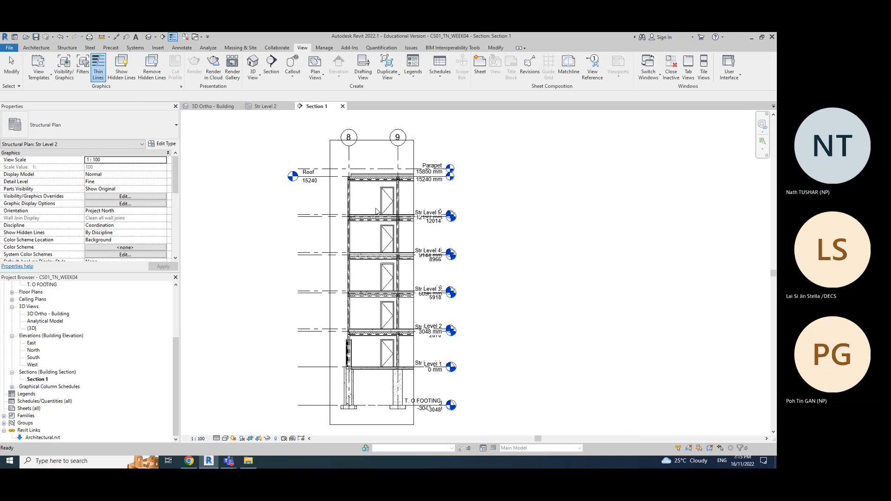
# Step: Lower the top of the Section 1 crop region to partway above Level 2, trim its bottom edge slightly below the footings, and deselect it
pyautogui.click(414, 156)
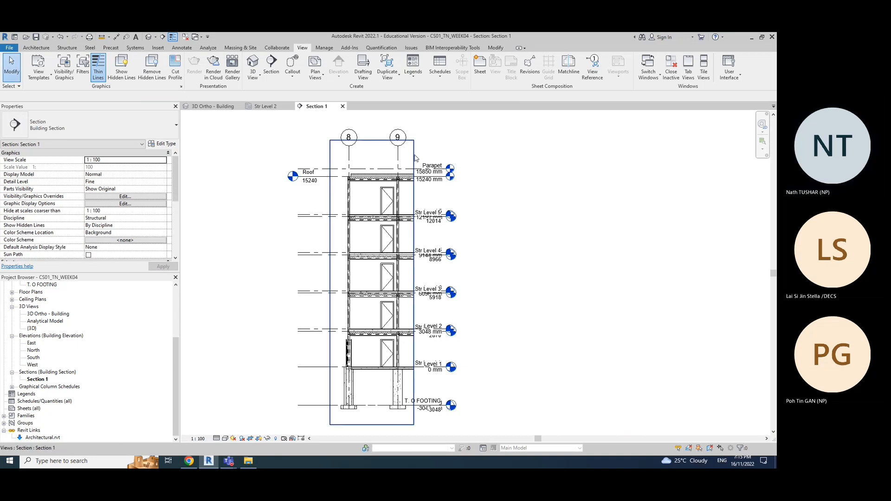
pyautogui.click(413, 159)
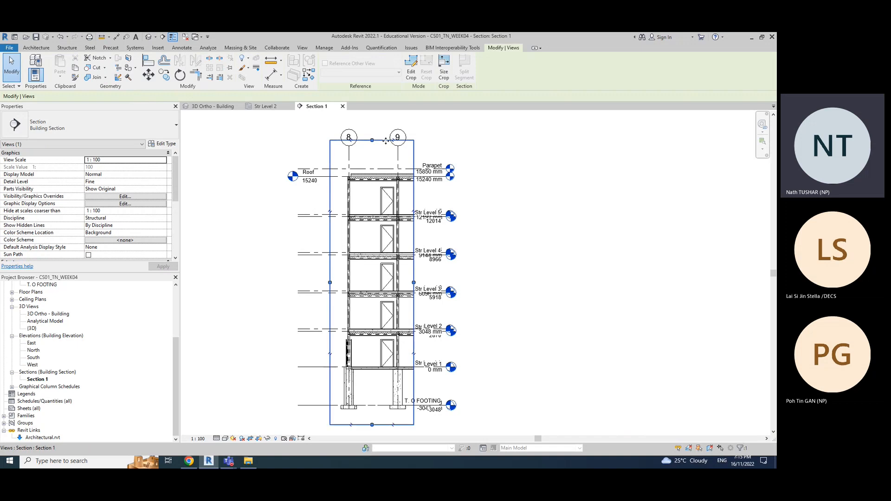
pyautogui.moveTo(373, 141); pyautogui.dragTo(367, 299)
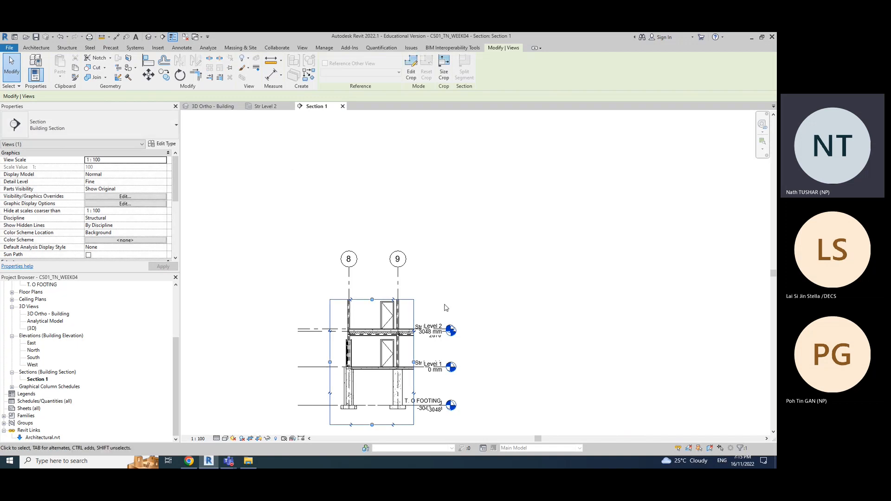
pyautogui.moveTo(523, 339); pyautogui.dragTo(572, 246, button='middle')
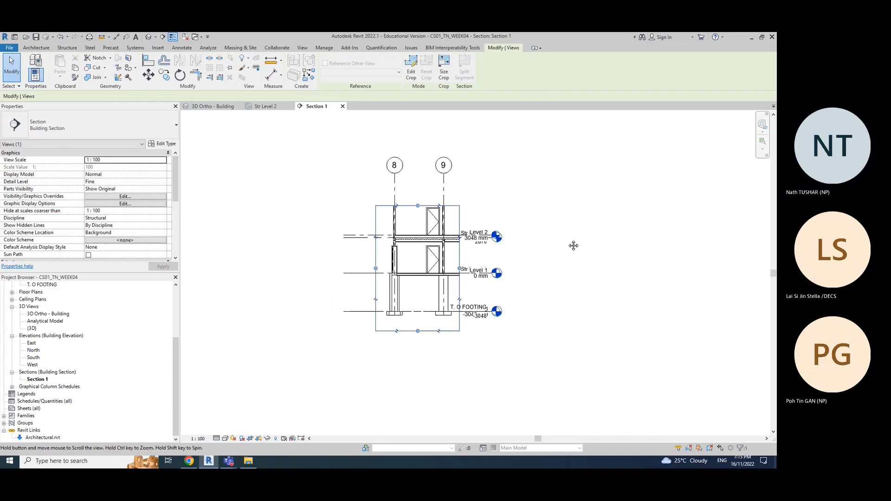
pyautogui.moveTo(418, 332)
pyautogui.mouseDown()
pyautogui.moveTo(427, 281)
pyautogui.moveTo(427, 336)
pyautogui.moveTo(427, 327)
pyautogui.mouseUp()
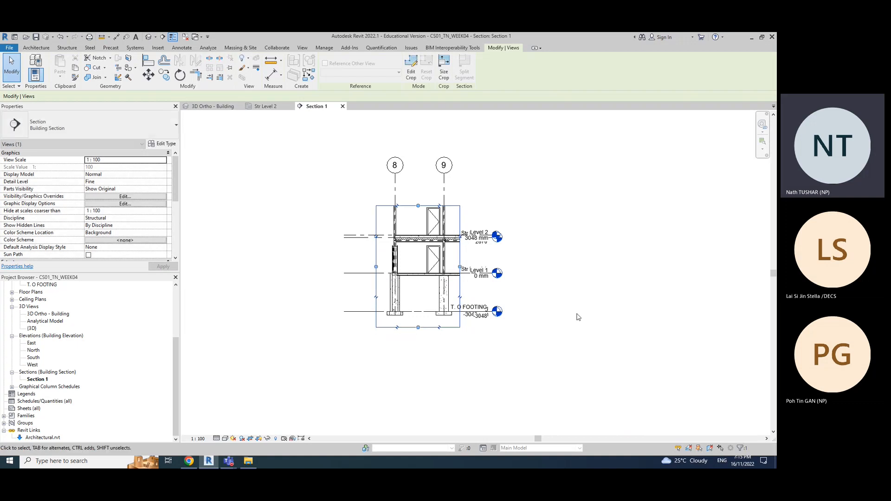
pyautogui.click(579, 317)
pyautogui.scroll(2, 416, 293)
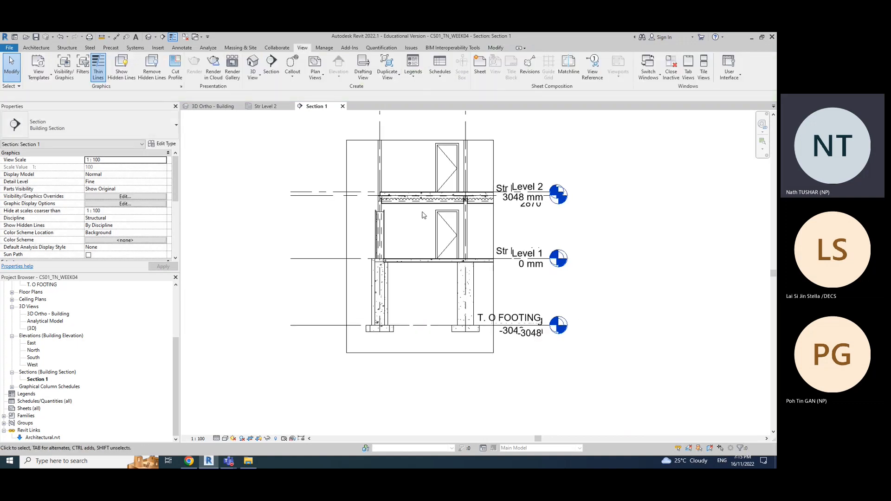
pyautogui.scroll(3, 423, 215)
pyautogui.scroll(-2, 420, 222)
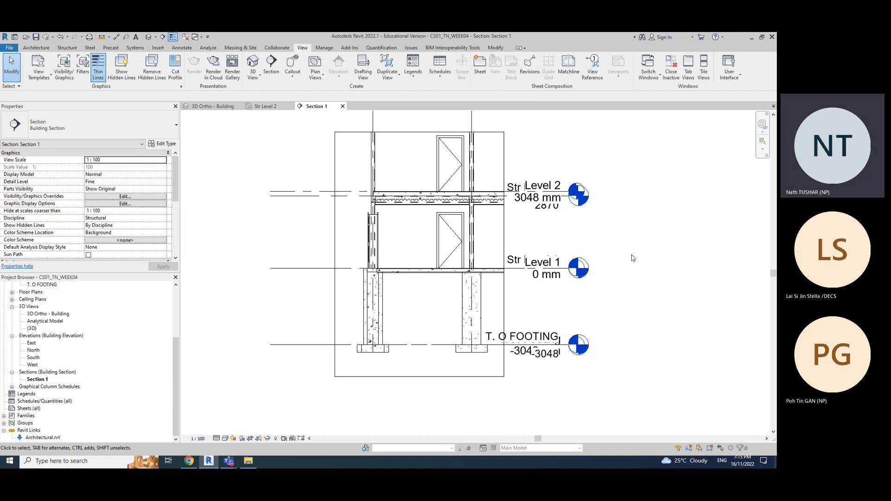
# Step: Select Section 1 in the project browser and examine the view commands available for it
pyautogui.click(39, 380)
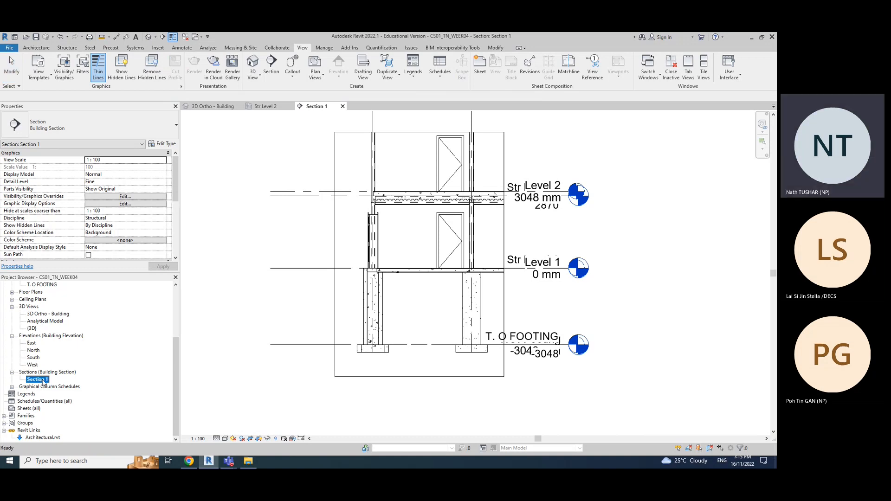
pyautogui.rightClick(44, 382)
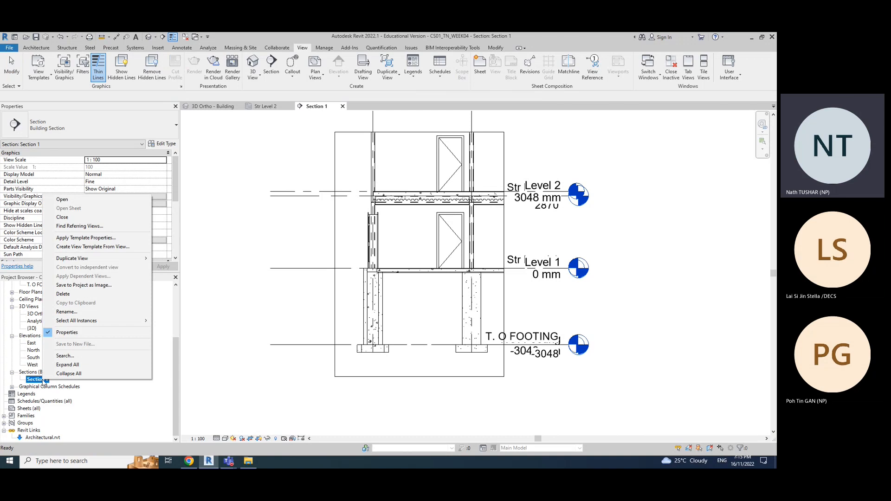
pyautogui.rightClick(34, 380)
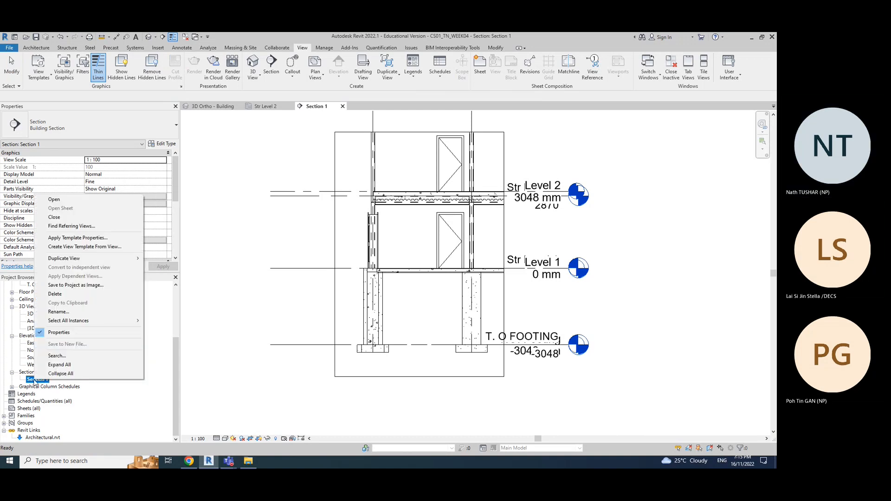
pyautogui.click(417, 381)
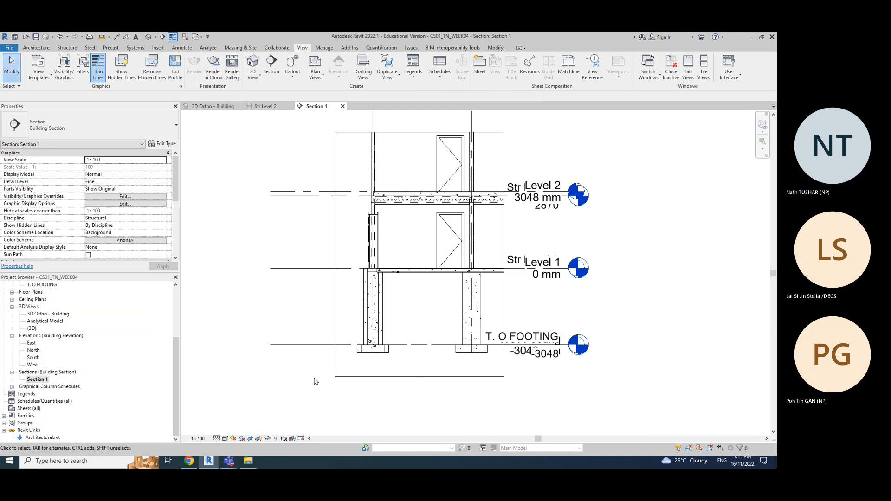
pyautogui.click(33, 381)
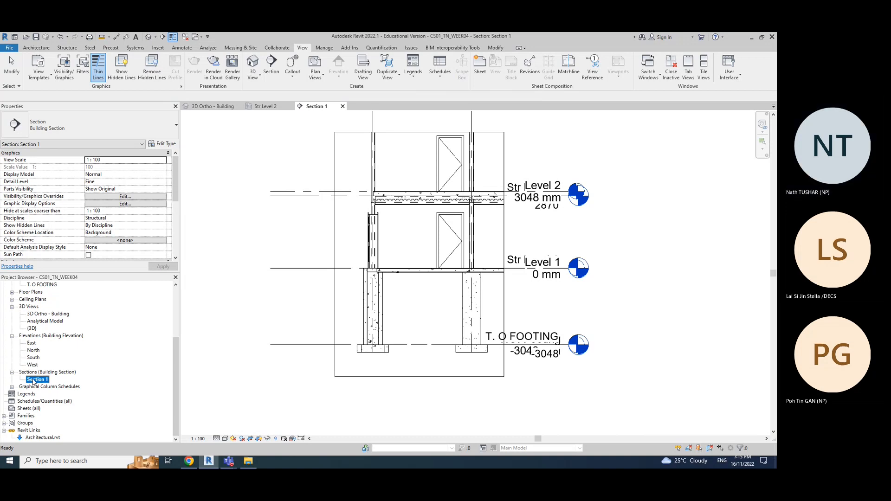
pyautogui.click(12, 373)
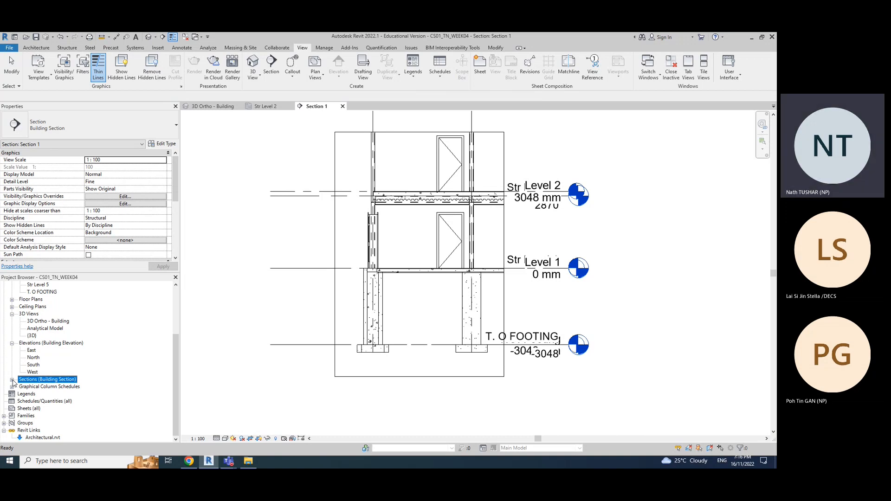
pyautogui.click(12, 380)
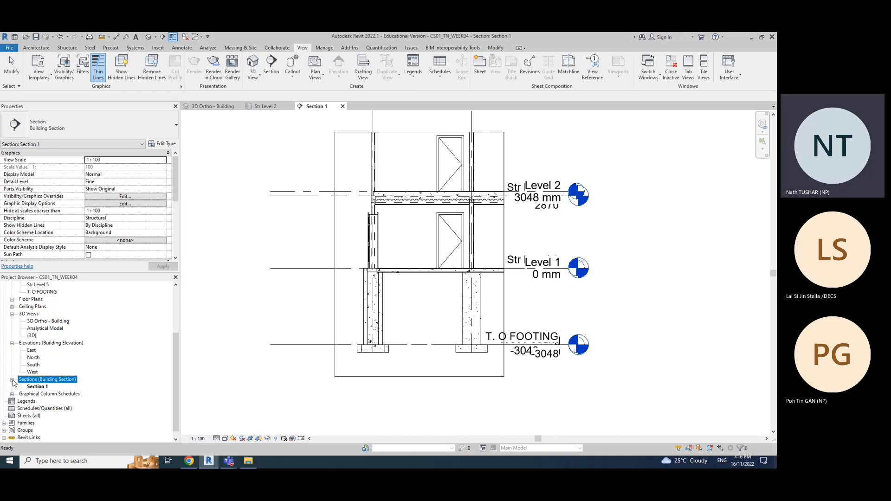
pyautogui.rightClick(42, 387)
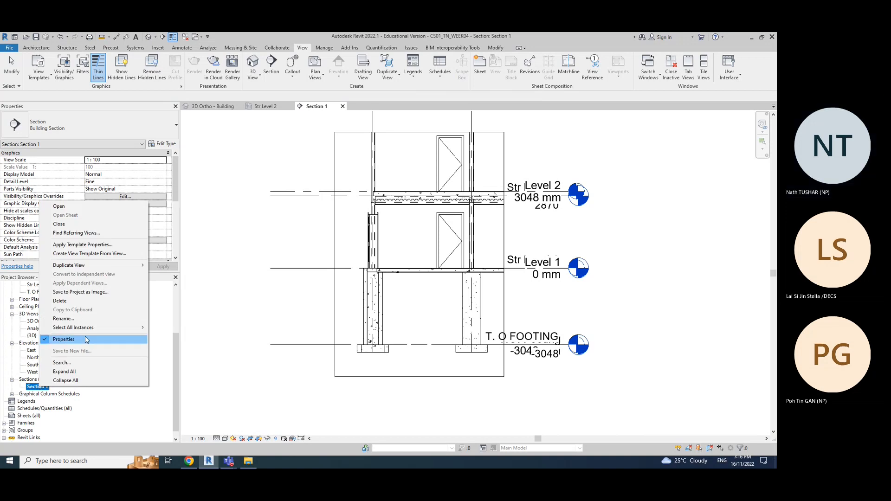
pyautogui.click(86, 320)
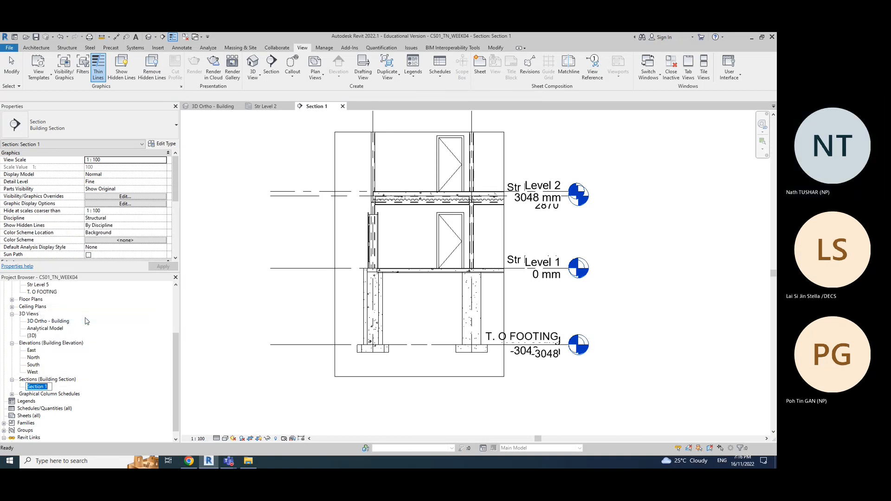
pyautogui.click(74, 384)
pyautogui.rightClick(45, 388)
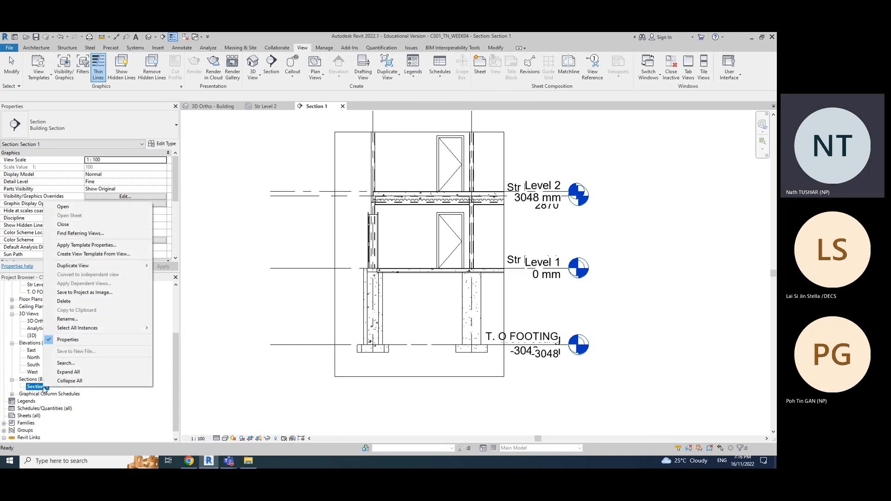
pyautogui.click(33, 389)
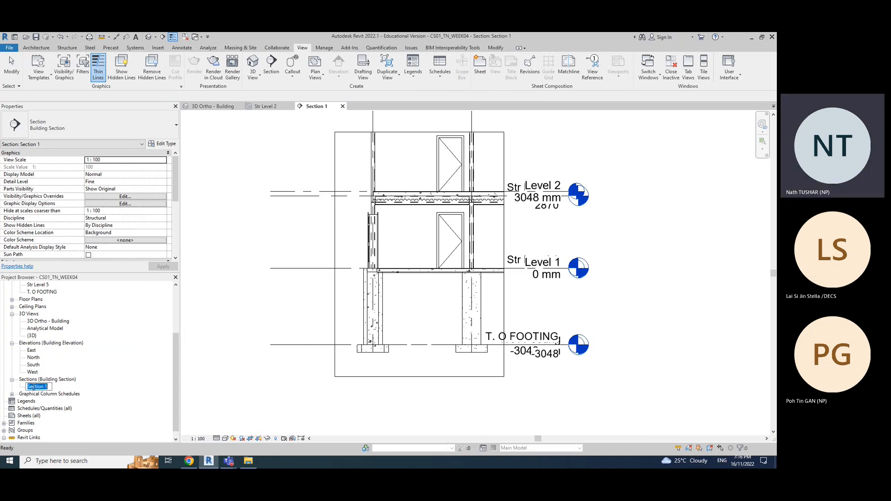
# Step: Rename the Section 1 view in the project browser as "Sectional View - Metal Decking - Level 2"
pyautogui.rightClick(43, 388)
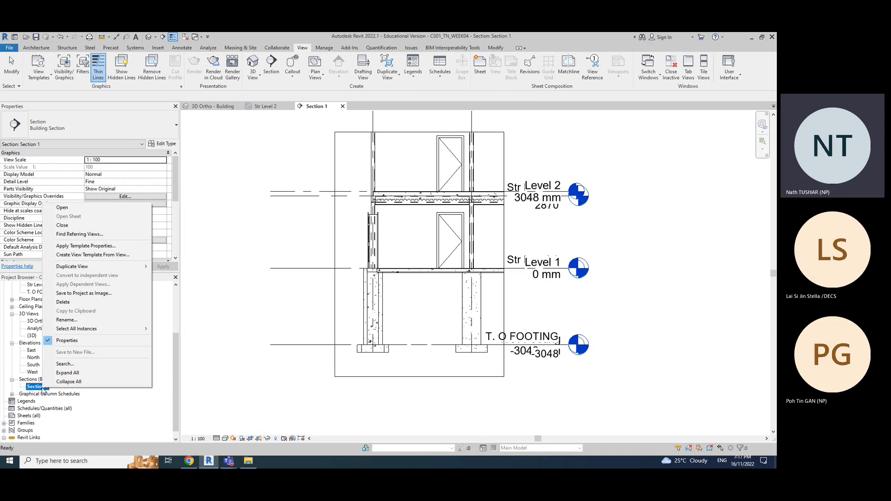
pyautogui.click(65, 320)
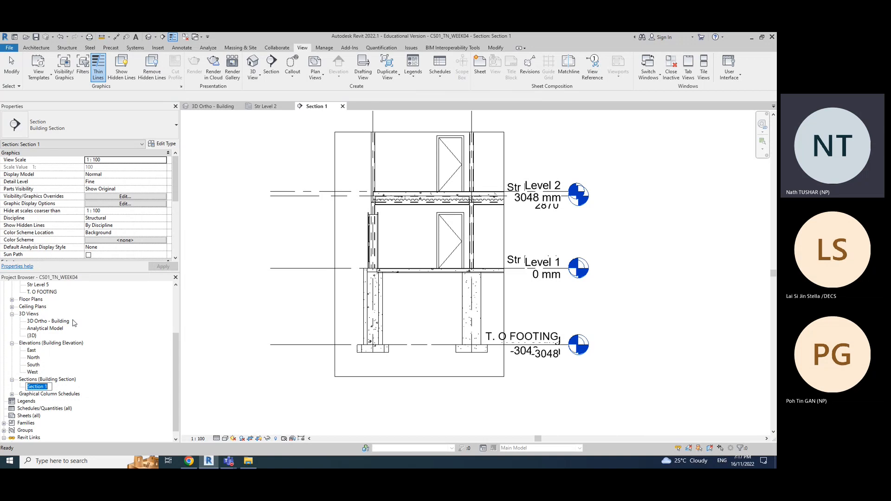
pyautogui.write('se')
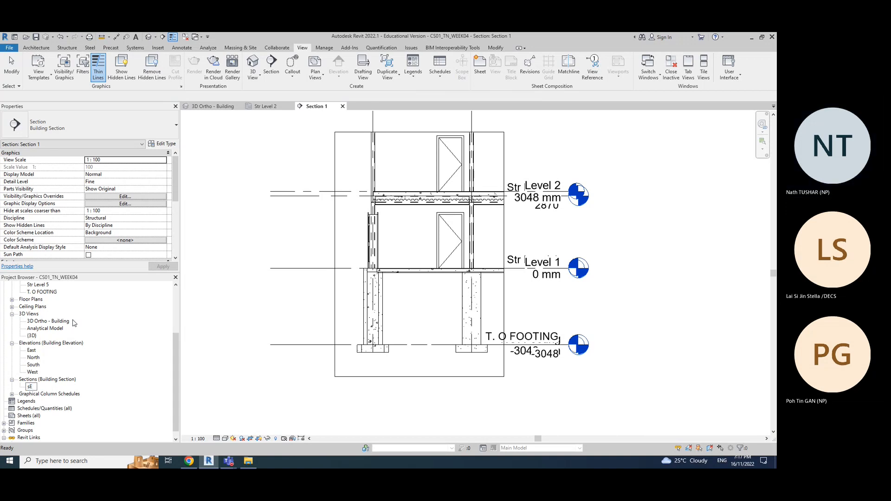
pyautogui.press('BackSpace')
pyautogui.press('BackSpace')
pyautogui.write('Sectional')
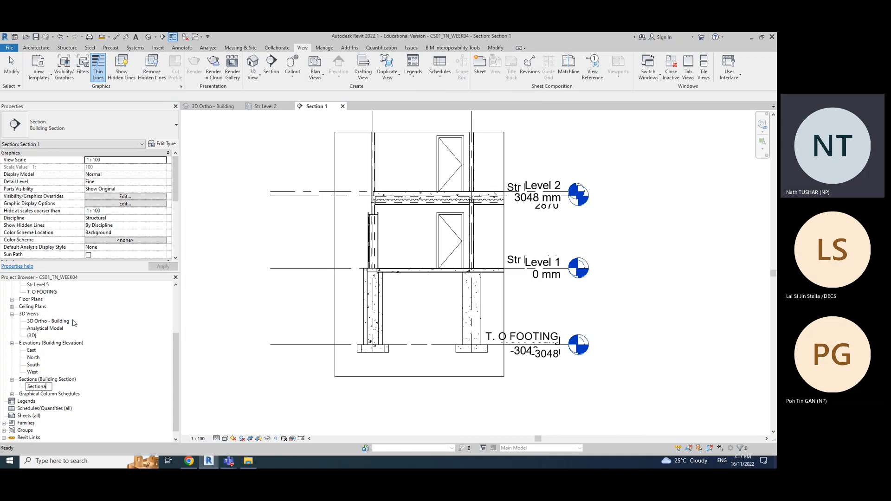
pyautogui.write(' View - Metal Decking - Level 2')
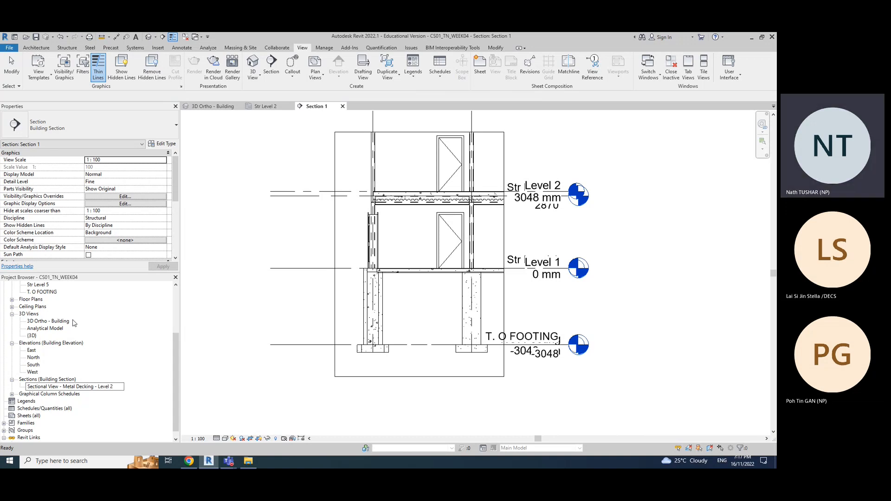
pyautogui.press('Return')
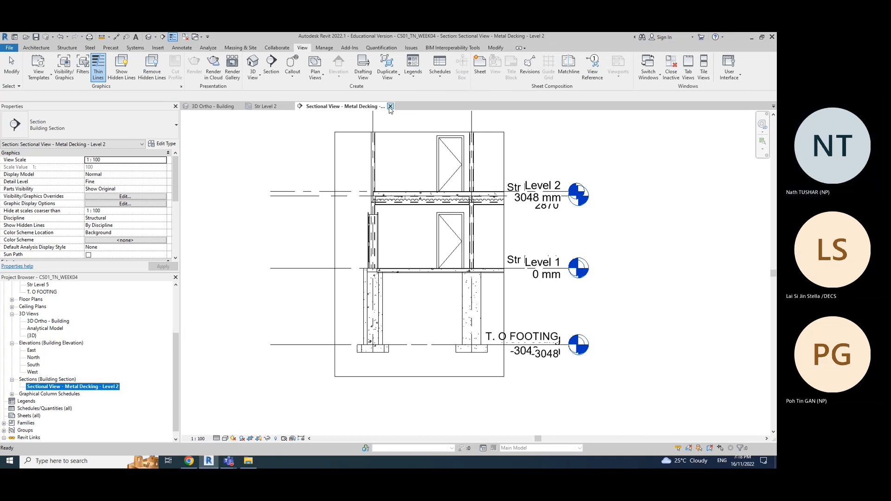
# Step: Open the Str Level 1 structural plan to examine its layout, switch back to Str Level 2 and close Str Level 1
pyautogui.scroll(2, 99, 384)
pyautogui.scroll(2, 99, 384)
pyautogui.doubleClick(38, 329)
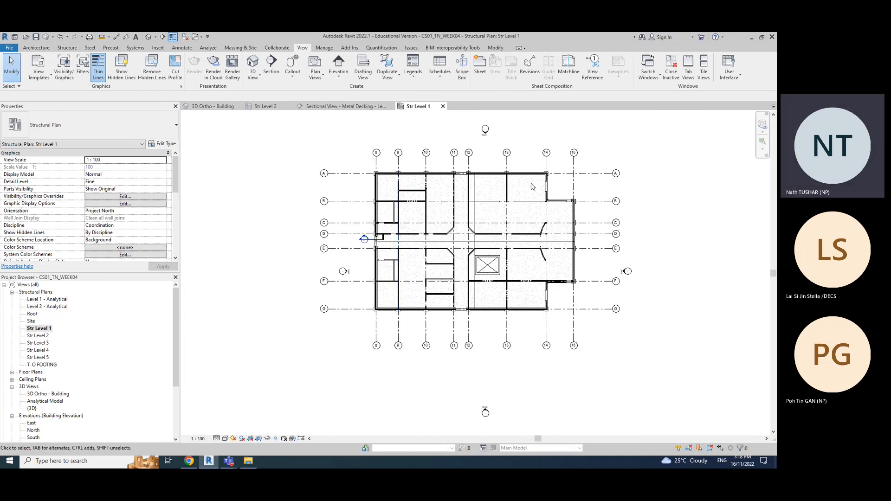
pyautogui.scroll(5, 451, 310)
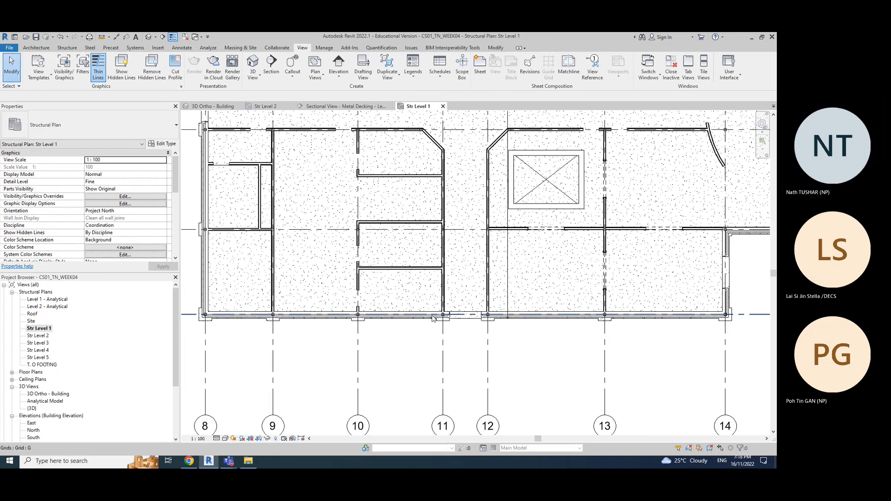
pyautogui.scroll(-2, 432, 318)
pyautogui.moveTo(509, 294); pyautogui.dragTo(501, 334, button='middle')
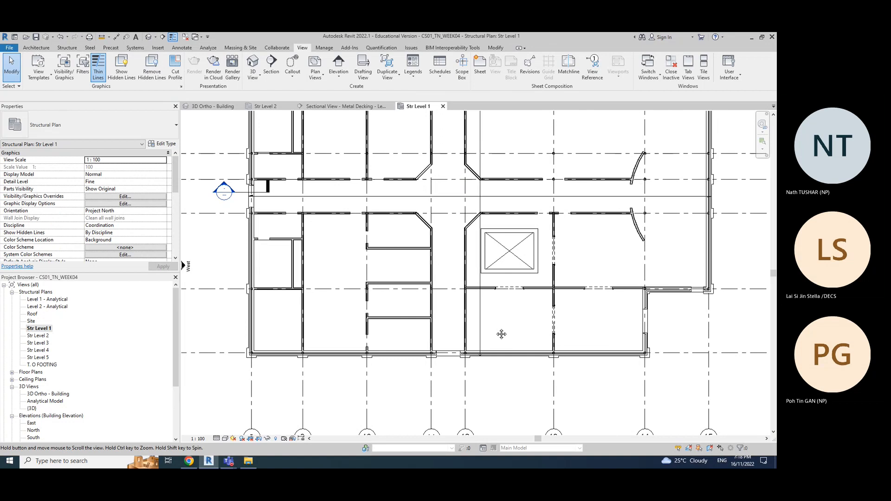
pyautogui.click(267, 106)
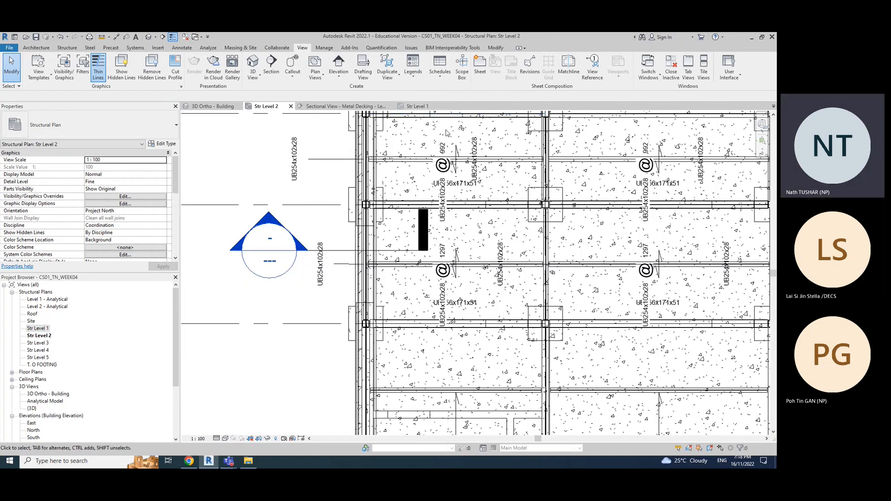
pyautogui.click(443, 106)
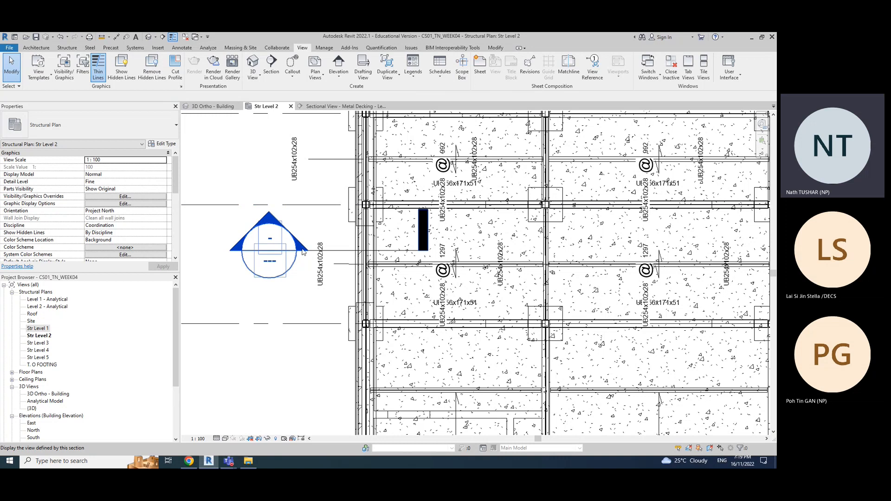
# Step: Start the Slab Edge command in Str Level 2, review the profile choices in its type properties and cancel the dialog
pyautogui.scroll(-2, 299, 240)
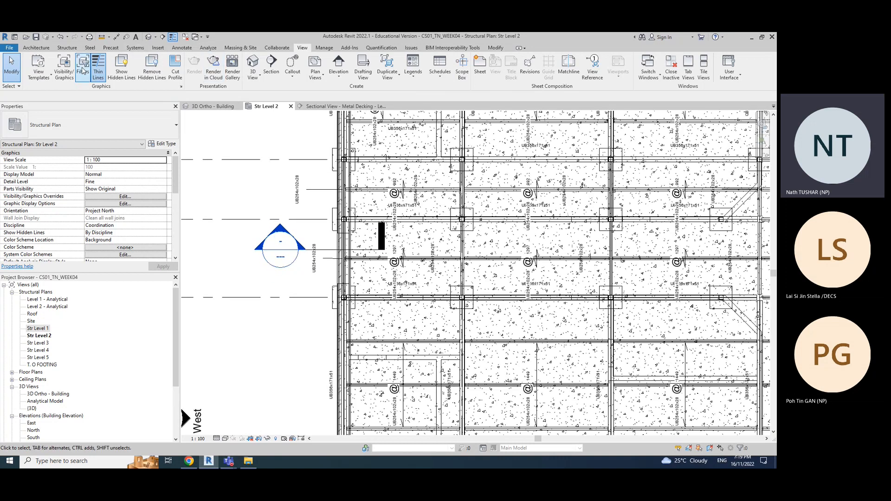
pyautogui.click(67, 47)
pyautogui.click(86, 77)
pyautogui.click(106, 129)
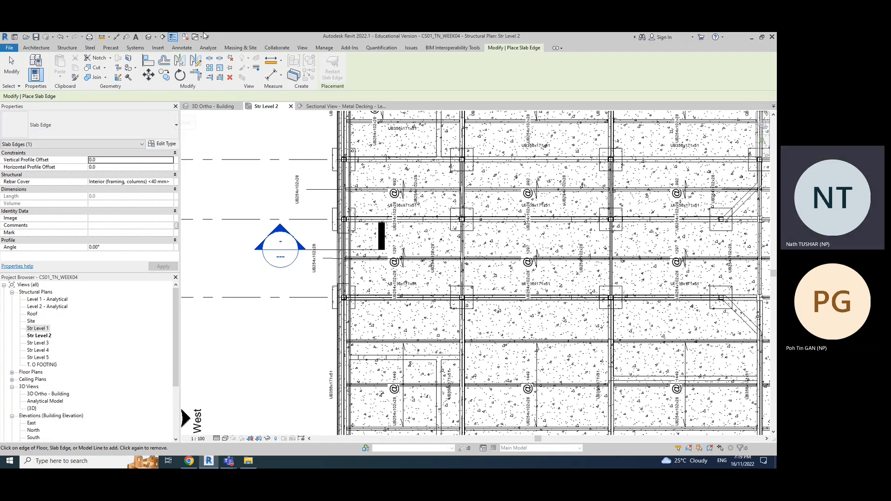
pyautogui.click(169, 146)
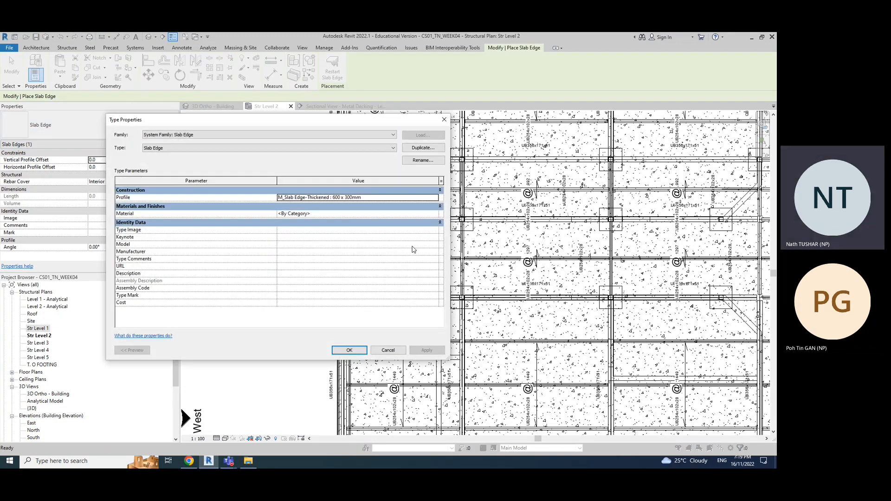
pyautogui.click(435, 198)
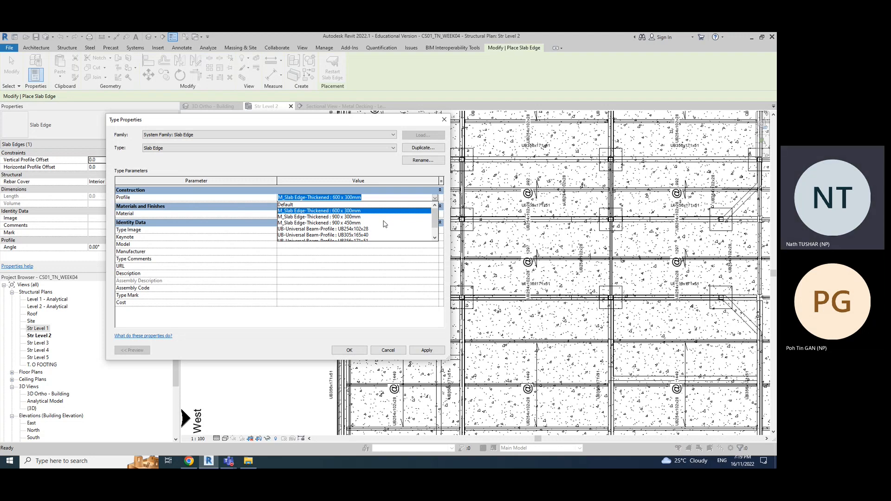
pyautogui.click(390, 351)
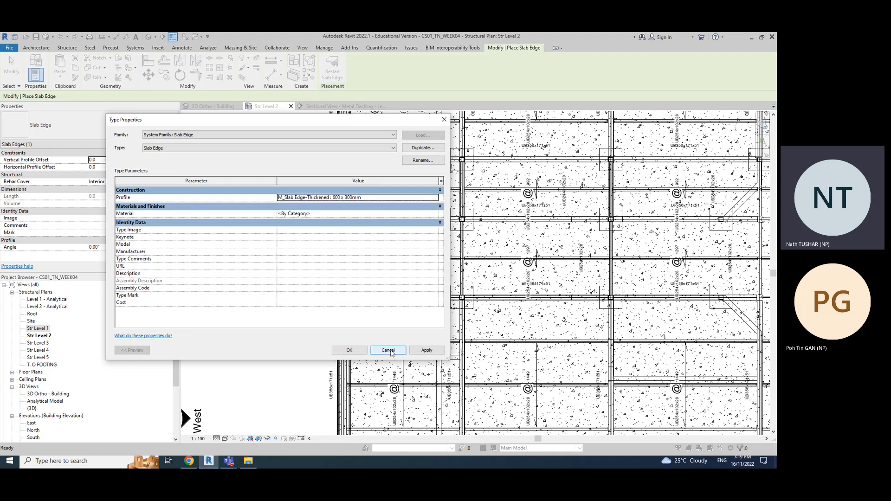
pyautogui.click(388, 350)
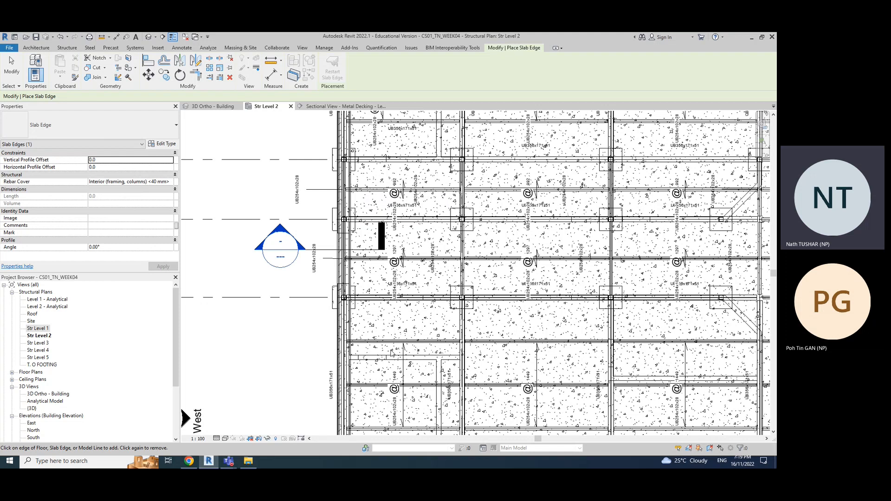
# Step: Open the metal decking sectional view from its section mark on the Str Level 2 plan, leaving nothing selected
pyautogui.scroll(-5, 550, 364)
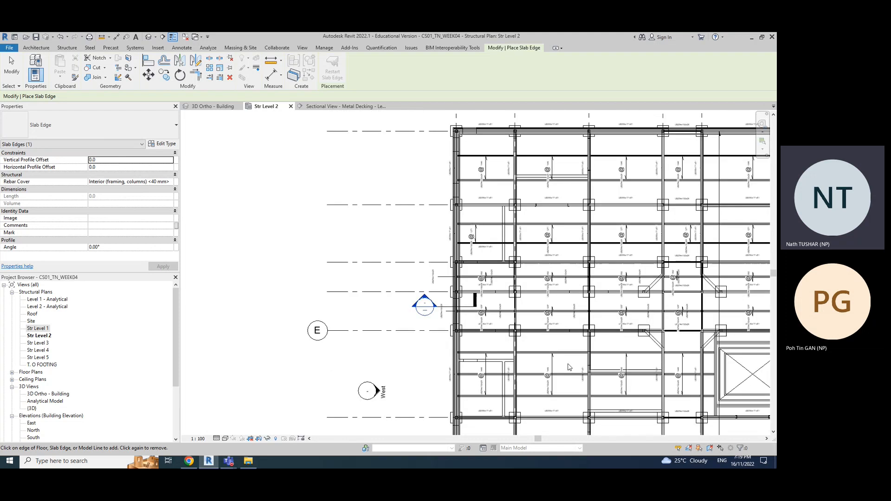
pyautogui.moveTo(660, 390)
pyautogui.mouseDown(button='middle')
pyautogui.moveTo(636, 352)
pyautogui.moveTo(582, 329)
pyautogui.moveTo(565, 333)
pyautogui.mouseUp(button='middle')
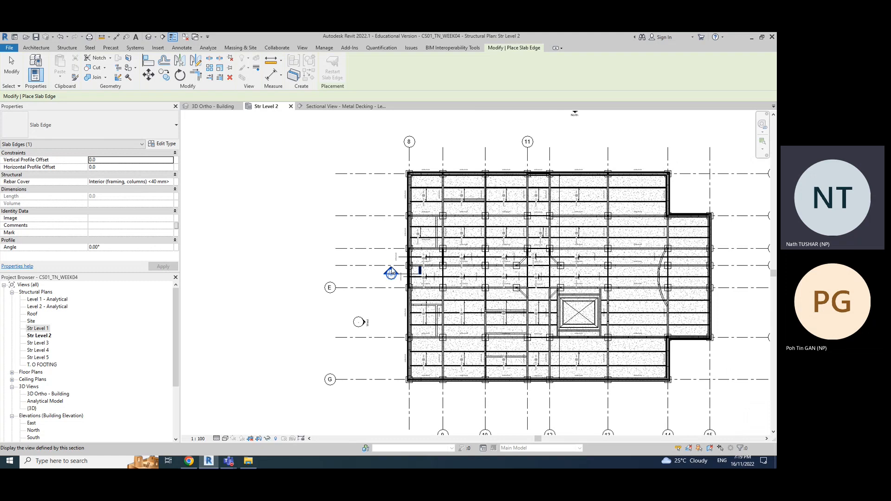
pyautogui.doubleClick(392, 271)
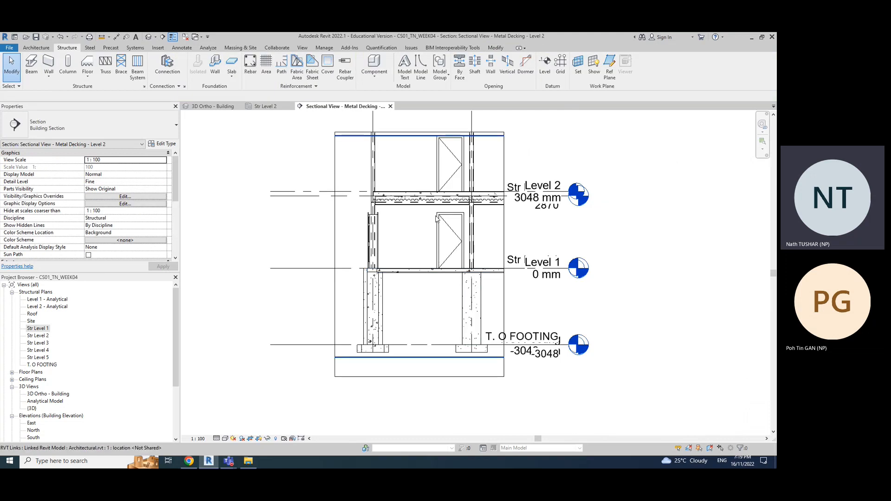
pyautogui.click(439, 234)
pyautogui.click(669, 285)
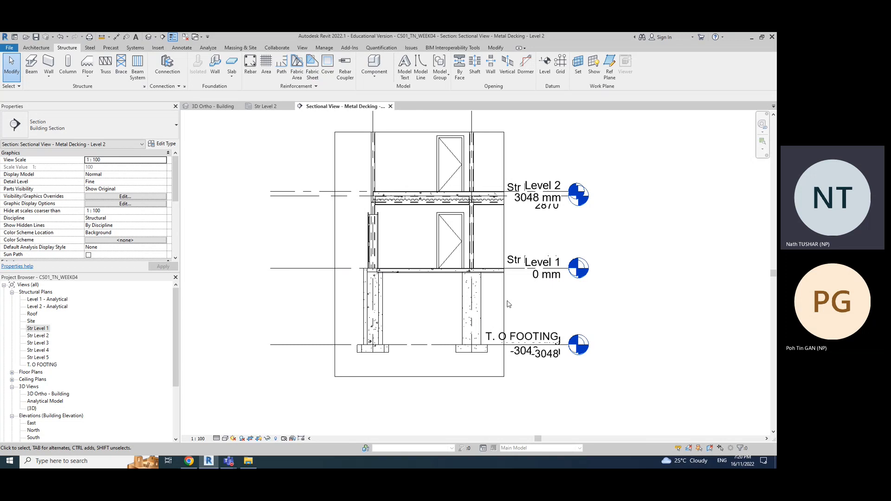
# Step: Examine the Level 1 slab, the columns below it and their footings in the sectional view
pyautogui.scroll(5, 381, 281)
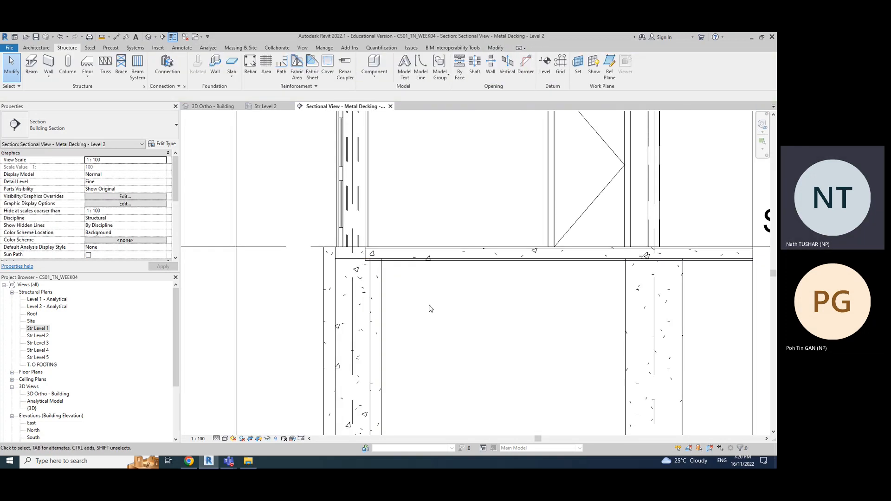
pyautogui.scroll(-3, 469, 371)
pyautogui.scroll(3, 417, 343)
pyautogui.scroll(2, 379, 374)
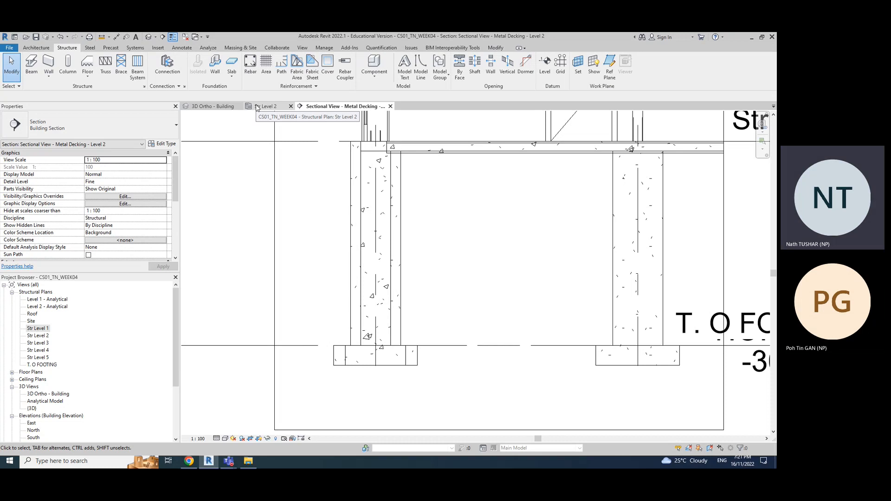
pyautogui.scroll(-3, 486, 279)
pyautogui.moveTo(486, 278); pyautogui.dragTo(456, 347, button='middle')
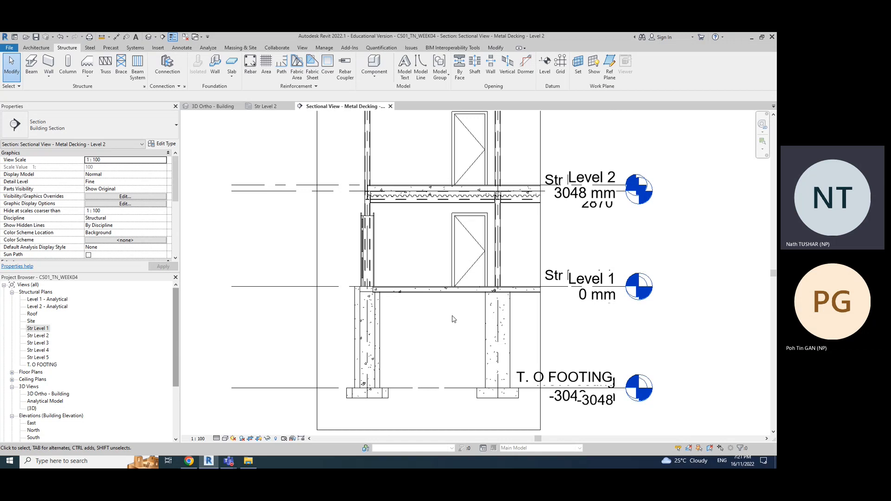
# Step: Return to the Str Level 2 structural plan to review the whole floor, and expand Floor Plans in the project browser
pyautogui.click(272, 106)
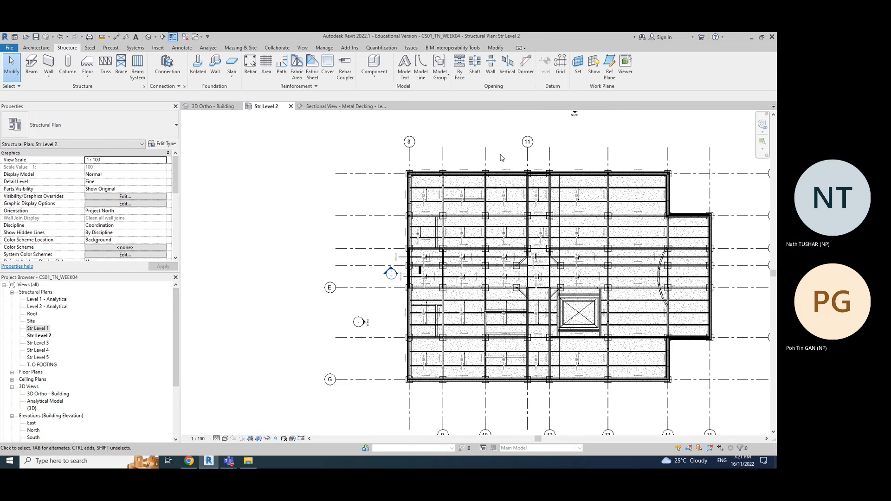
pyautogui.scroll(3, 709, 367)
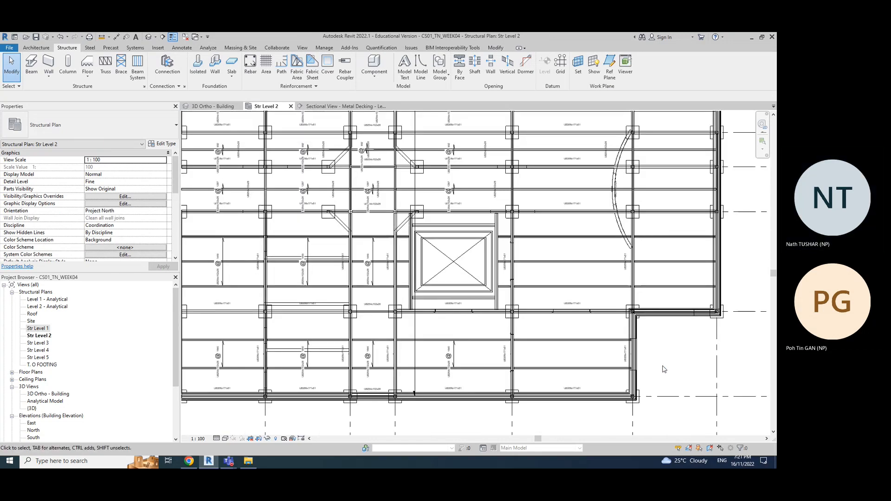
pyautogui.scroll(-1, 672, 364)
pyautogui.moveTo(672, 364); pyautogui.dragTo(667, 359, button='middle')
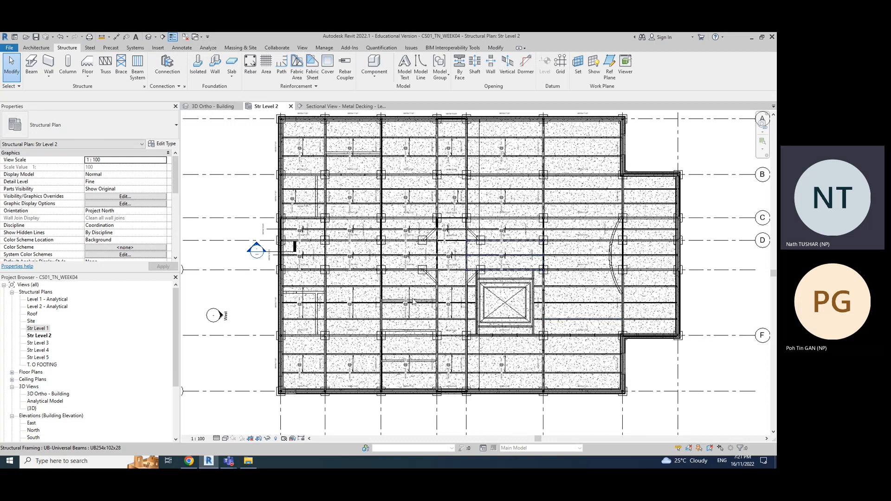
pyautogui.click(12, 373)
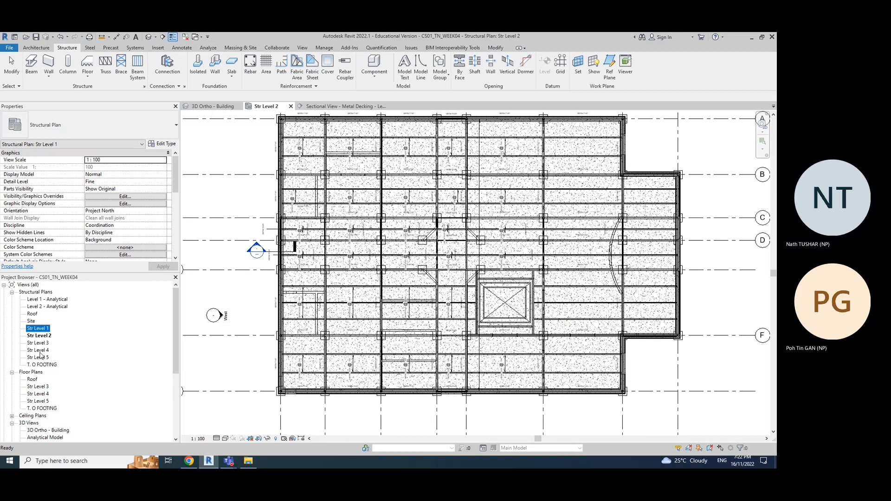
# Step: Return to the metal decking sectional view, inspect its slabs and columns, and bring up the general modify tools
pyautogui.click(338, 109)
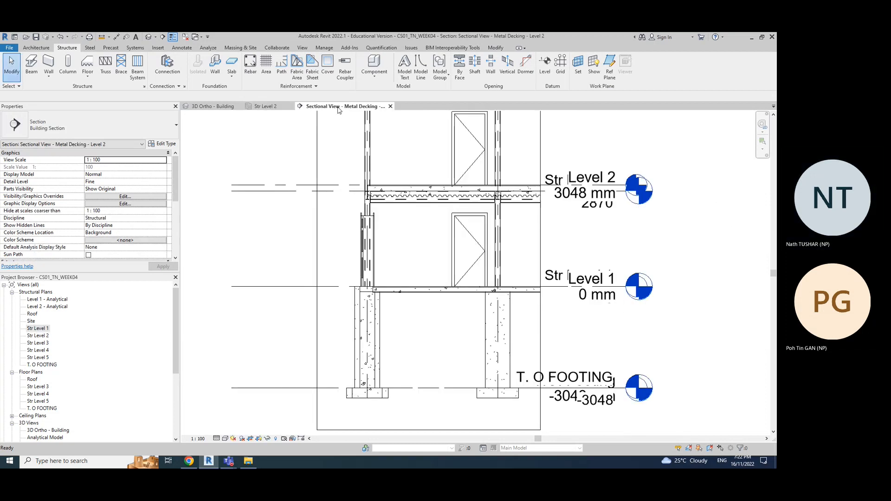
pyautogui.scroll(3, 428, 300)
pyautogui.scroll(-3, 429, 299)
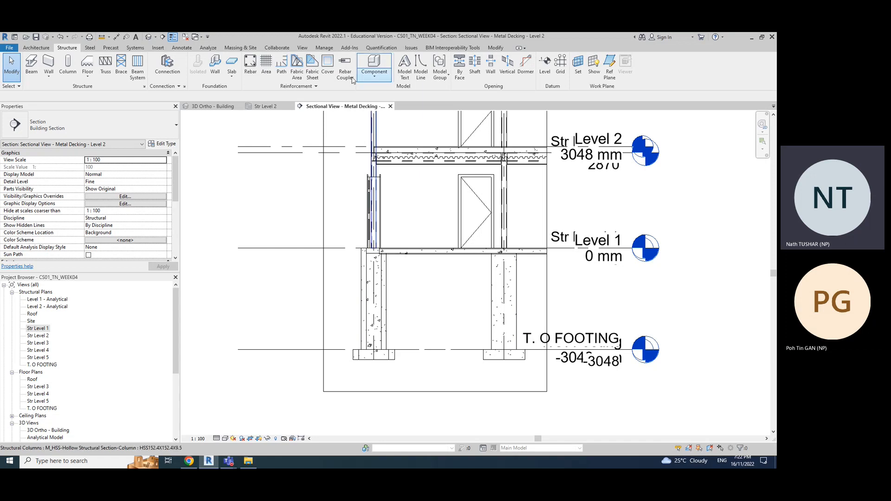
pyautogui.click(502, 48)
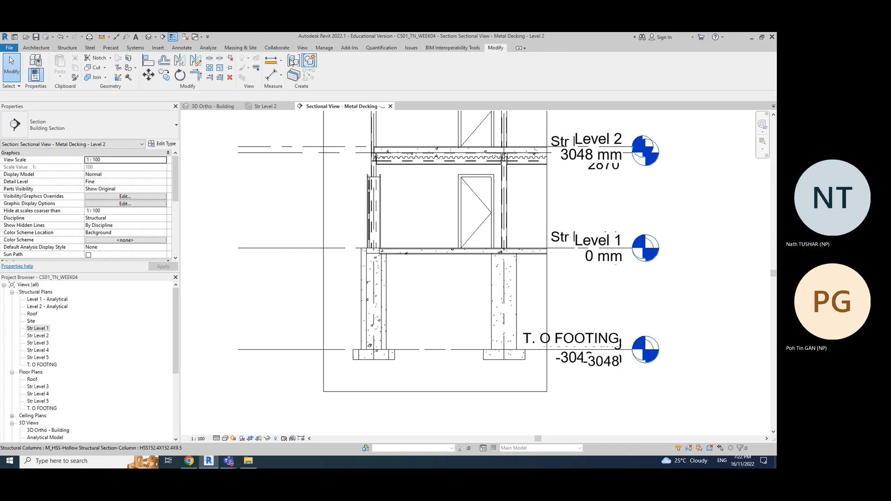
# Step: Join the foundation wall and concrete column at grid 8 with the Level 1 slab and the footing, and check the slab
pyautogui.click(97, 78)
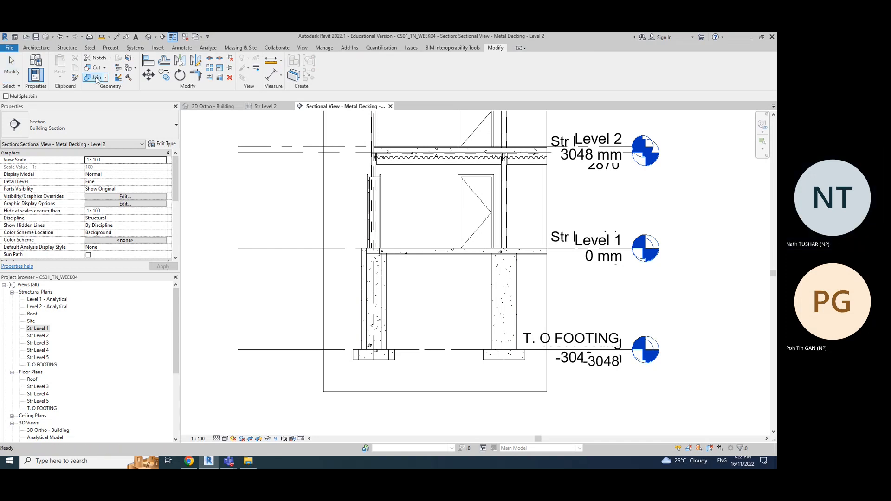
pyautogui.click(368, 272)
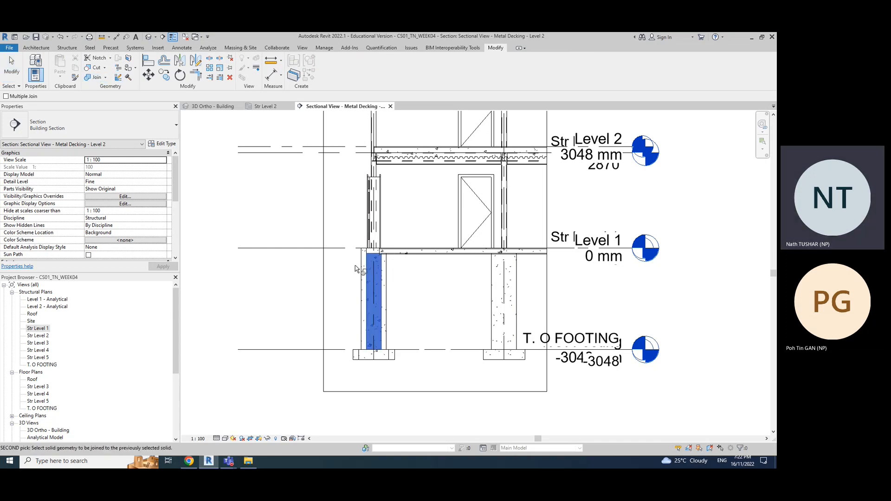
pyautogui.click(374, 252)
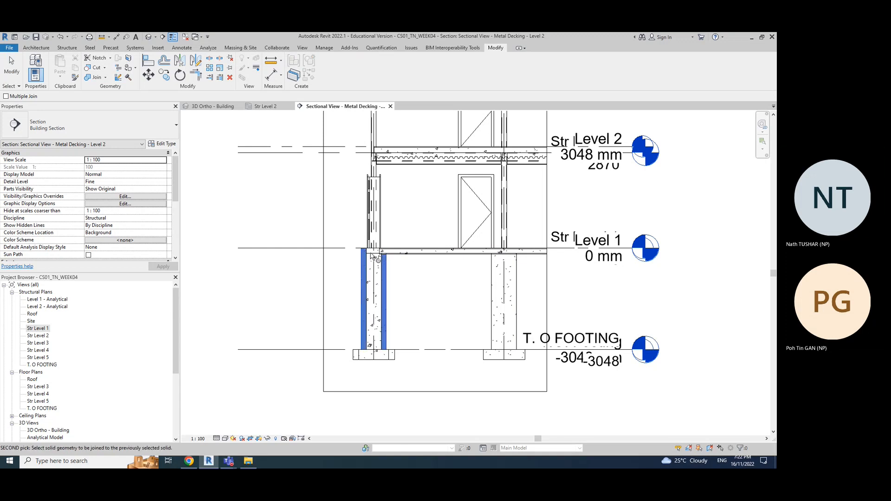
pyautogui.click(375, 354)
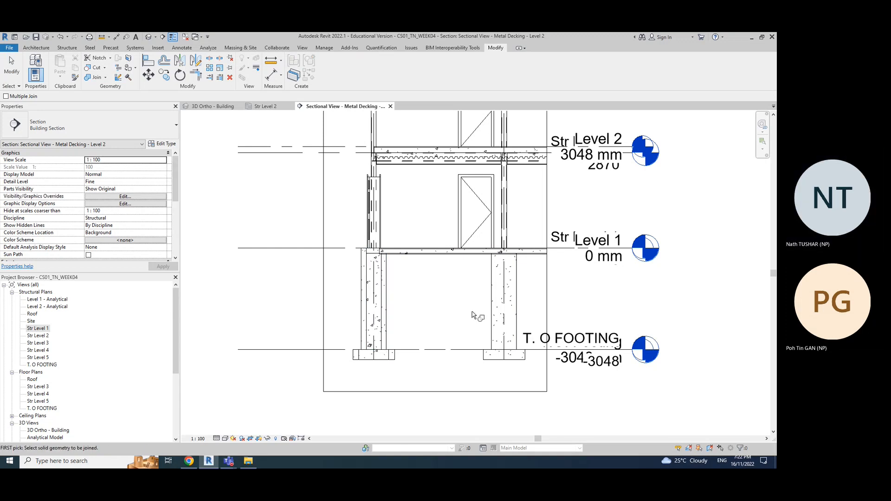
pyautogui.press('Escape')
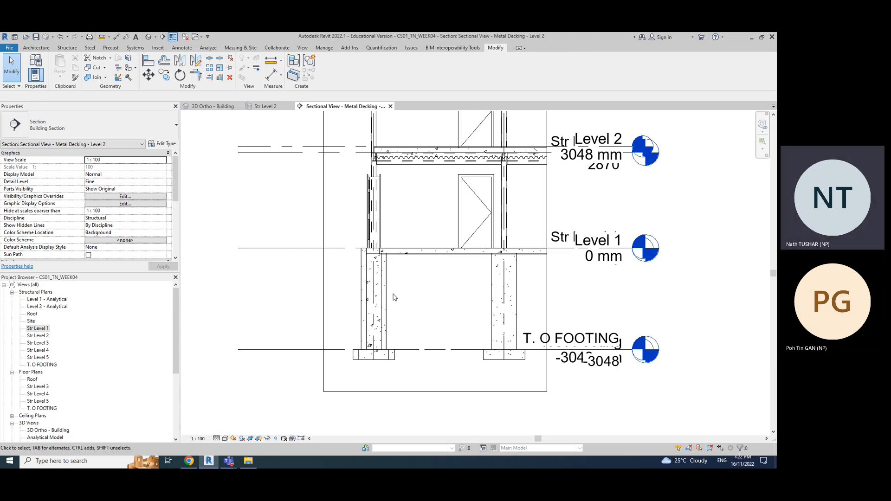
pyautogui.click(399, 257)
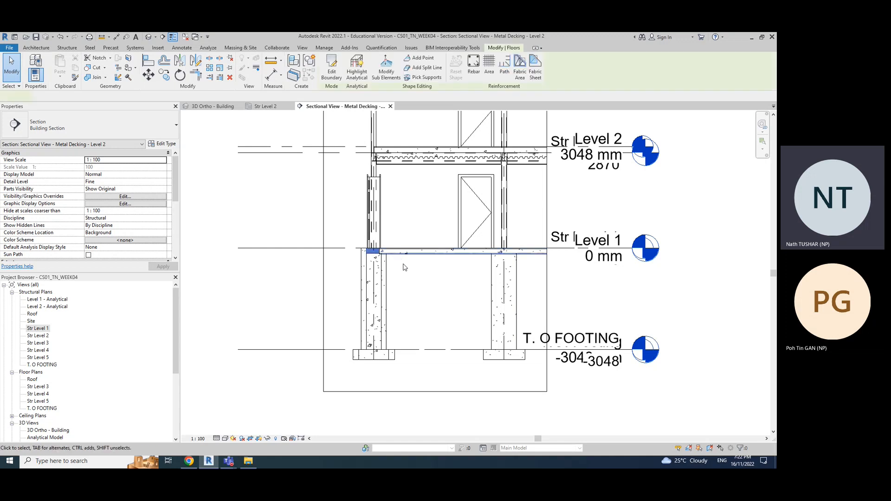
pyautogui.press('Escape')
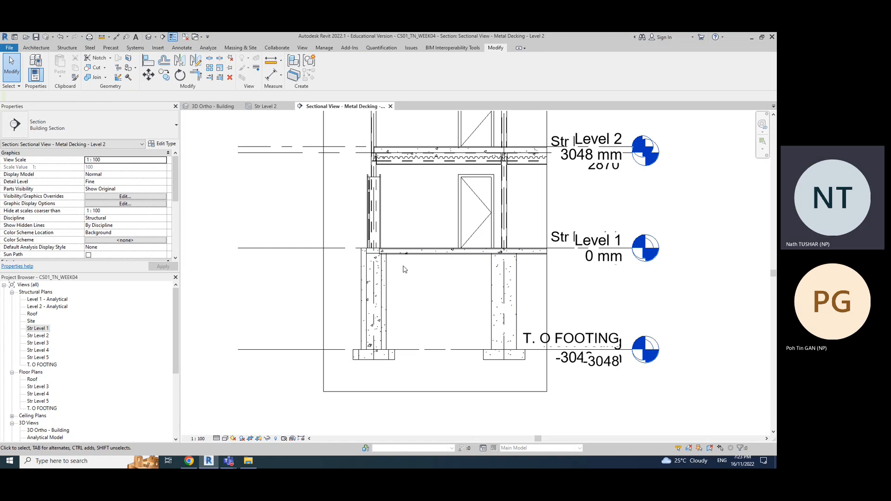
# Step: Switch to the Steps presentation in PowerPoint to review the Lecture #5 outline, and return to the Revit sectional view
pyautogui.click(302, 47)
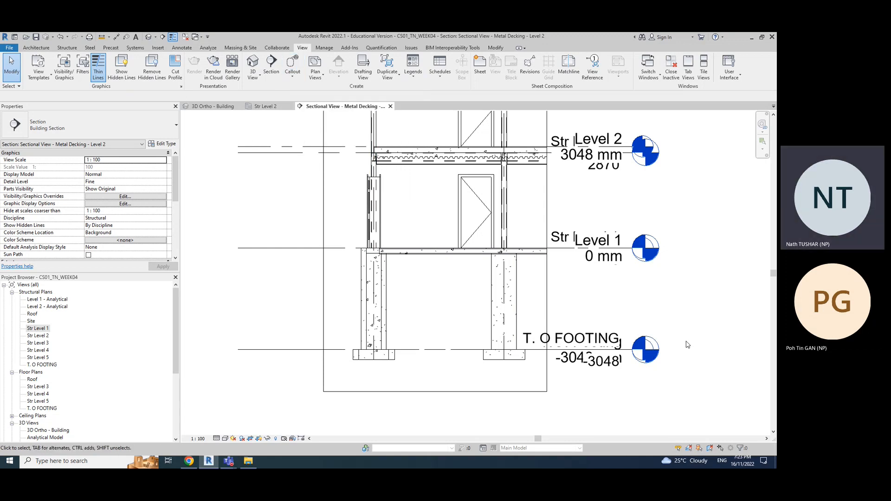
pyautogui.scroll(-3, 434, 338)
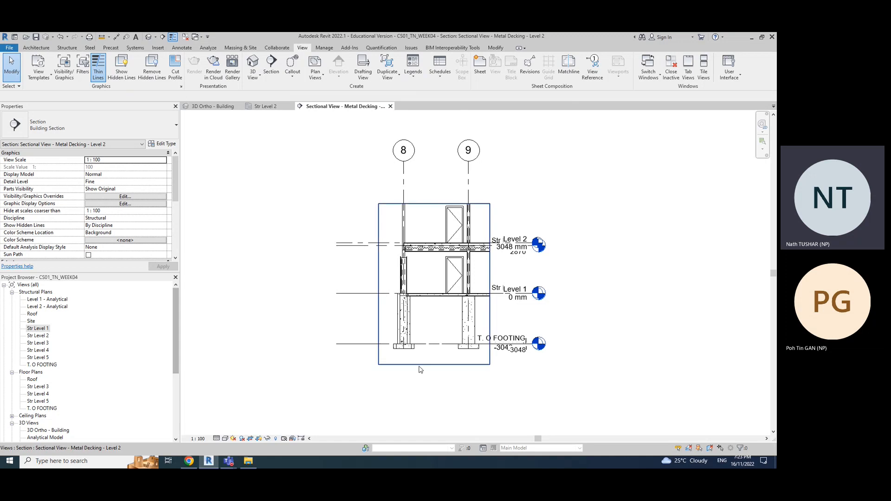
pyautogui.scroll(2, 435, 349)
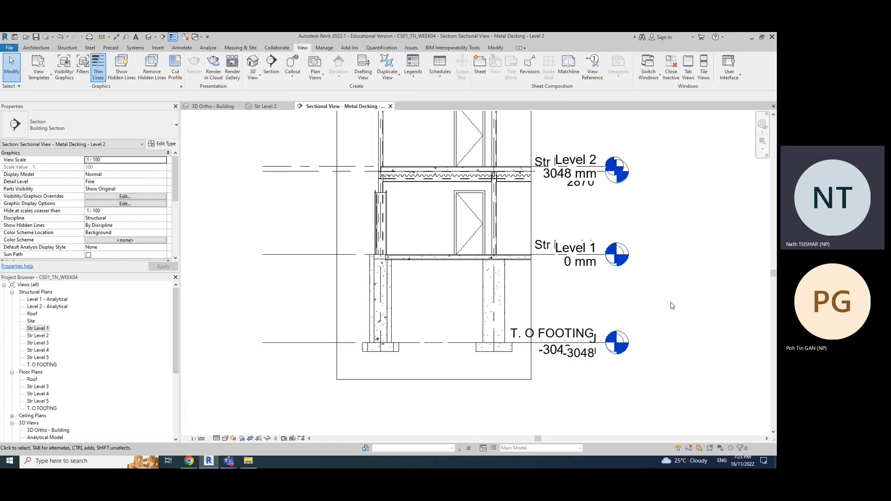
pyautogui.click(190, 461)
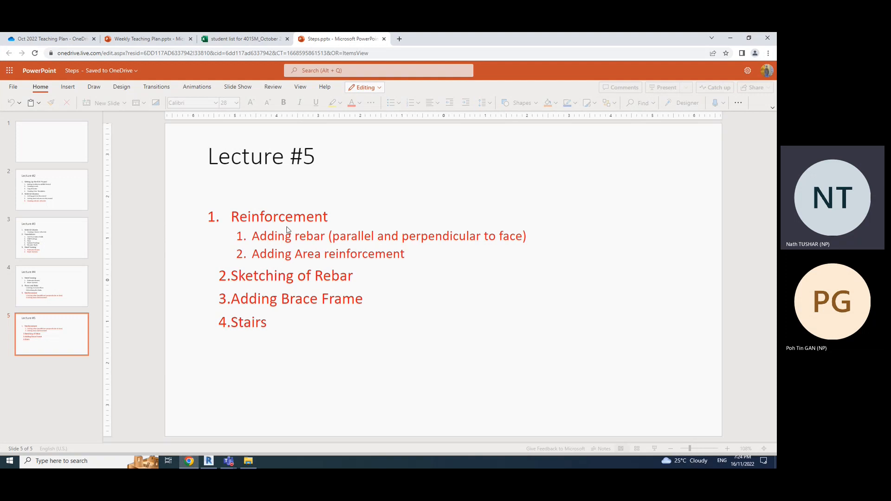
pyautogui.click(730, 37)
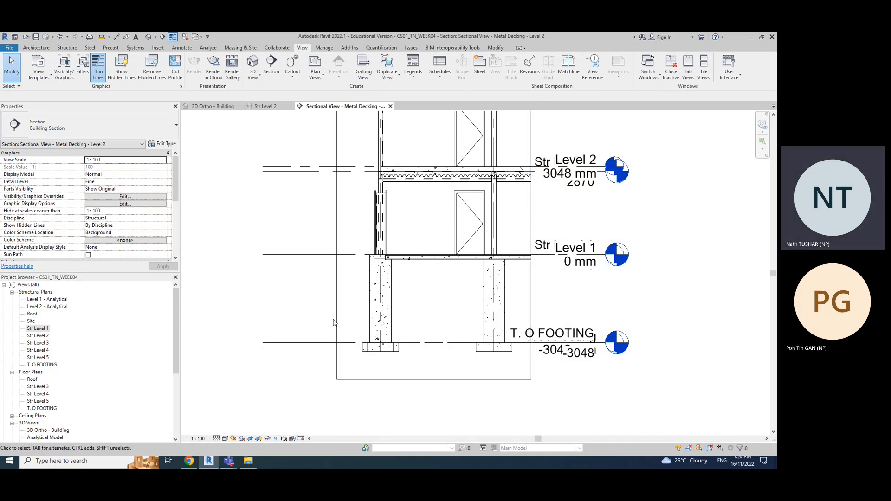
# Step: Inspect the 750 x 750mm concrete column at grid 8 and its footing in the sectional view, leaving nothing selected
pyautogui.click(392, 312)
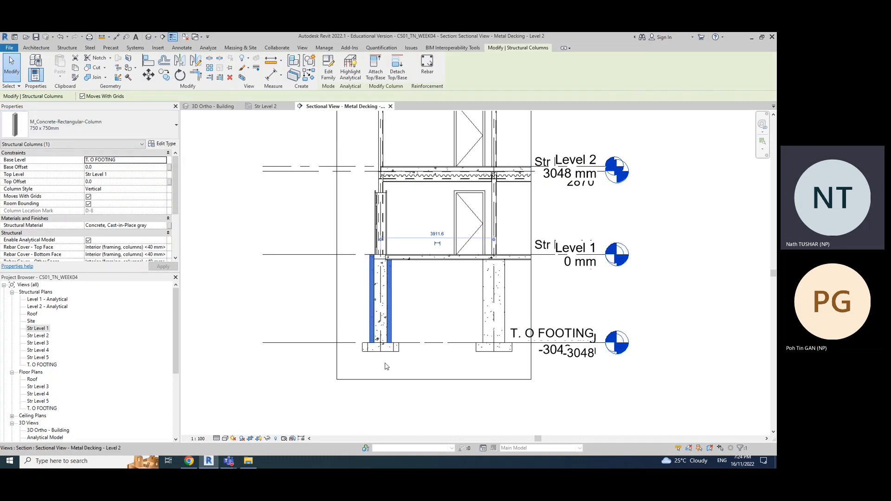
pyautogui.click(396, 349)
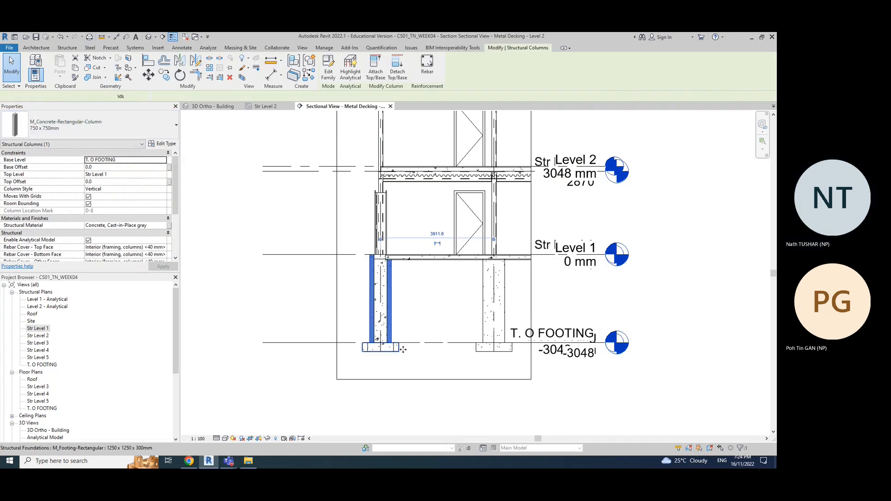
pyautogui.click(402, 409)
pyautogui.click(392, 348)
pyautogui.click(400, 402)
pyautogui.scroll(-3, 413, 327)
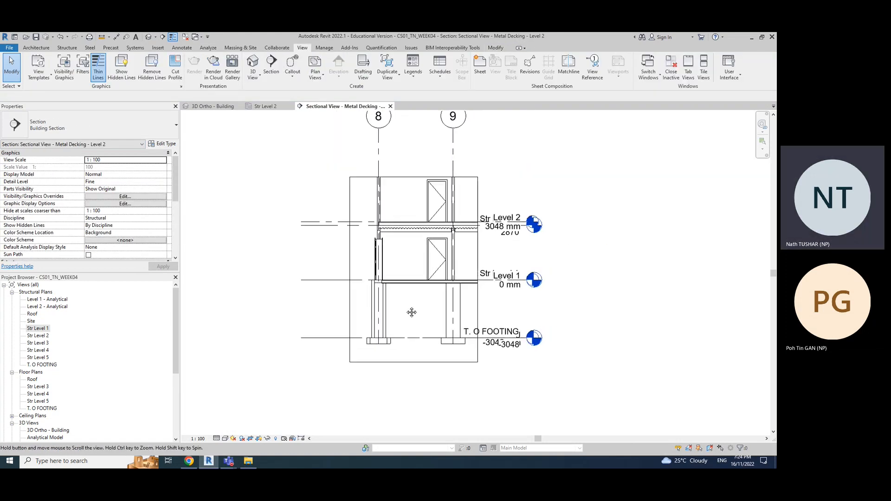
pyautogui.scroll(2, 376, 312)
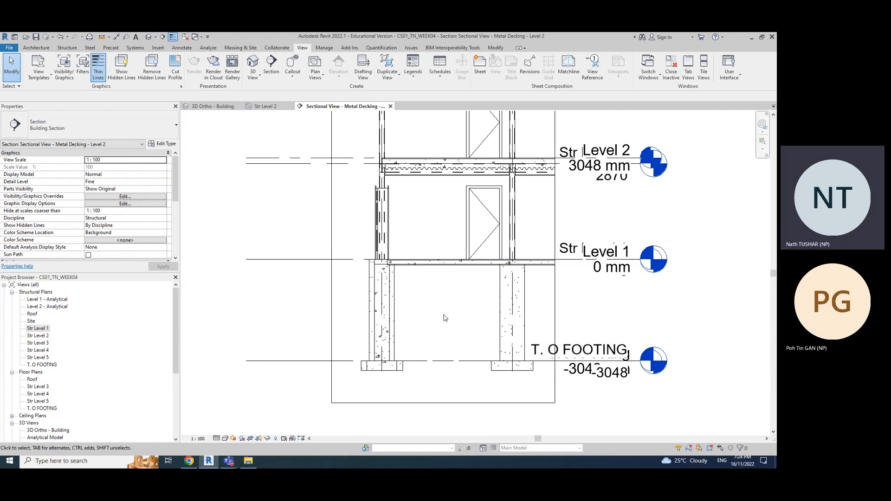
# Step: Enlarge the section's crop region upward past Str Level 3 and sideways to grid 10, and clear the selection
pyautogui.scroll(-3, 422, 308)
pyautogui.scroll(-2, 432, 323)
pyautogui.click(425, 213)
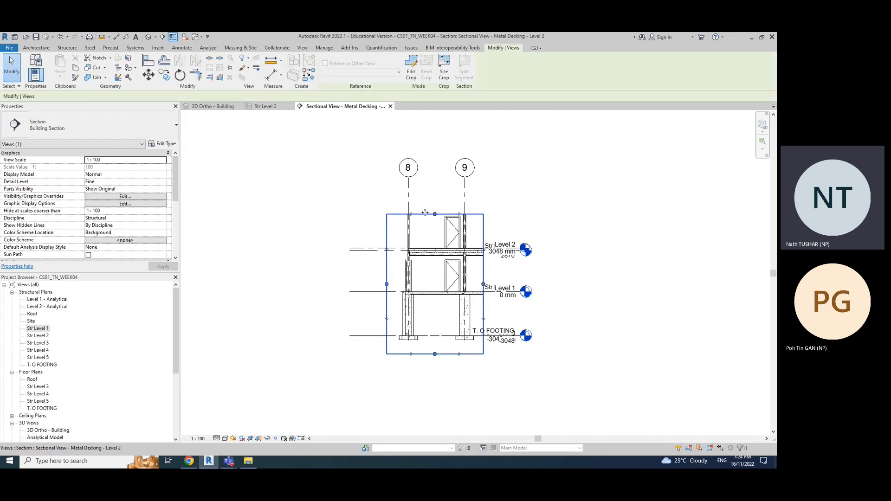
pyautogui.moveTo(434, 214); pyautogui.dragTo(434, 165)
pyautogui.moveTo(484, 259); pyautogui.dragTo(538, 259)
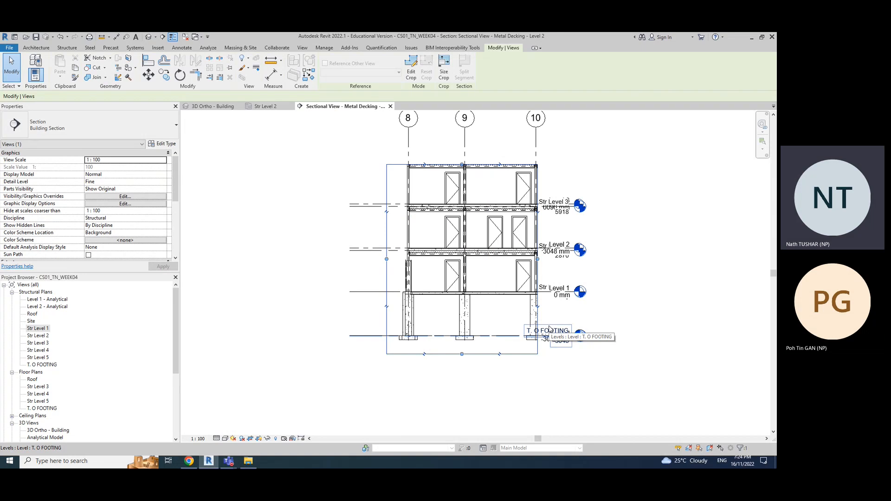
pyautogui.scroll(2, 539, 370)
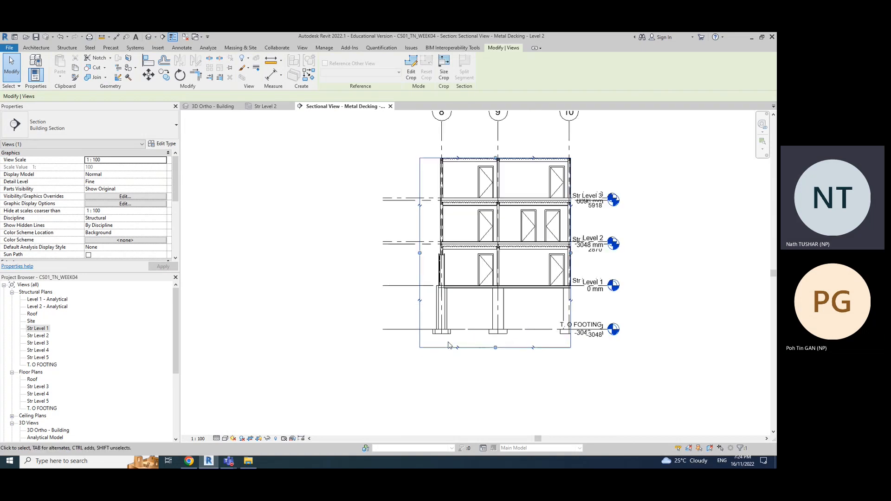
pyautogui.moveTo(478, 385); pyautogui.dragTo(440, 419, button='middle')
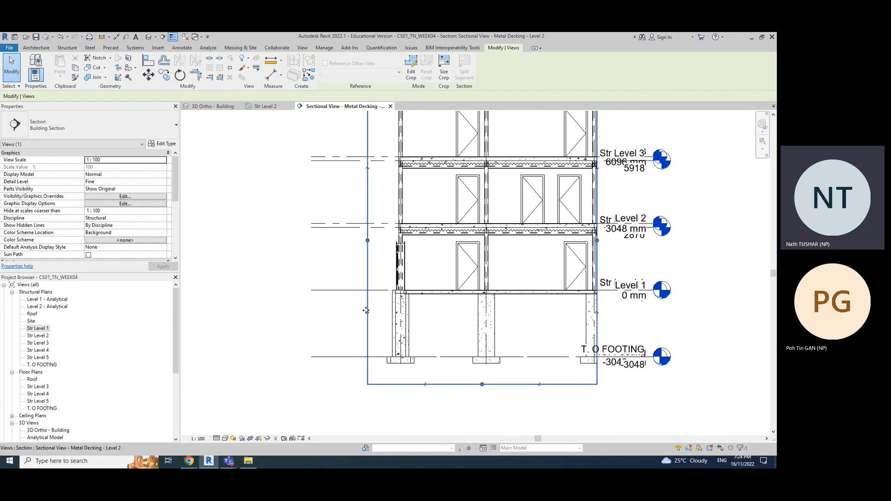
pyautogui.press('Escape')
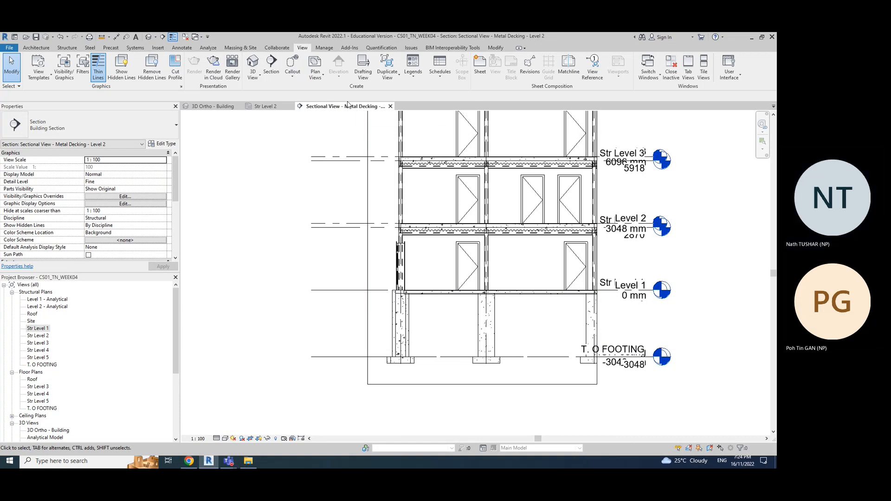
# Step: Create a rectangular callout around the grid 8 foundation column, from just above Level 1 to below its footing
pyautogui.click(294, 79)
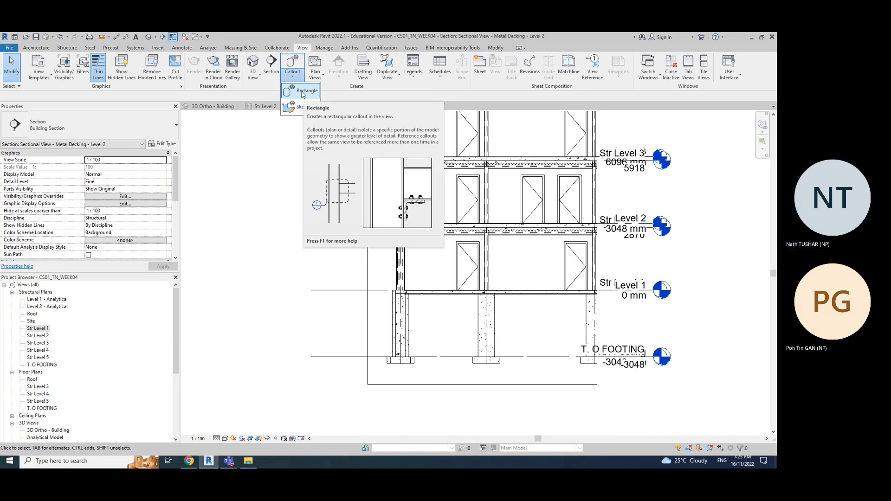
pyautogui.click(303, 91)
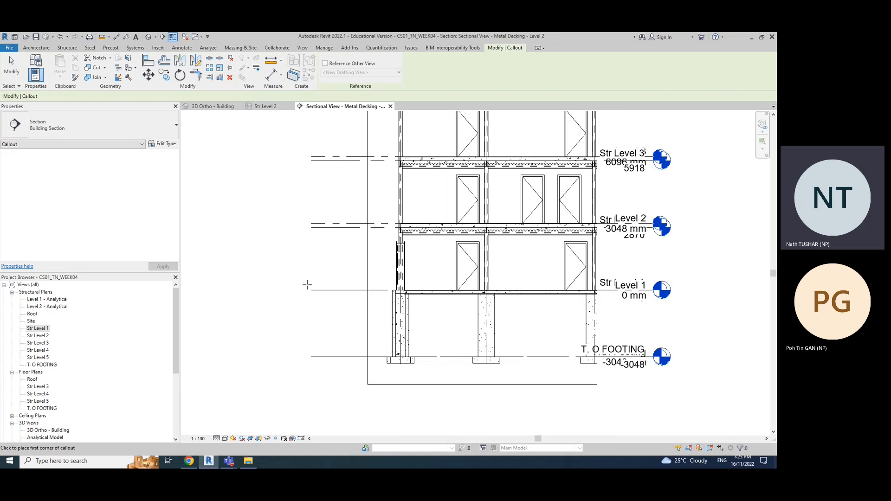
pyautogui.click(373, 281)
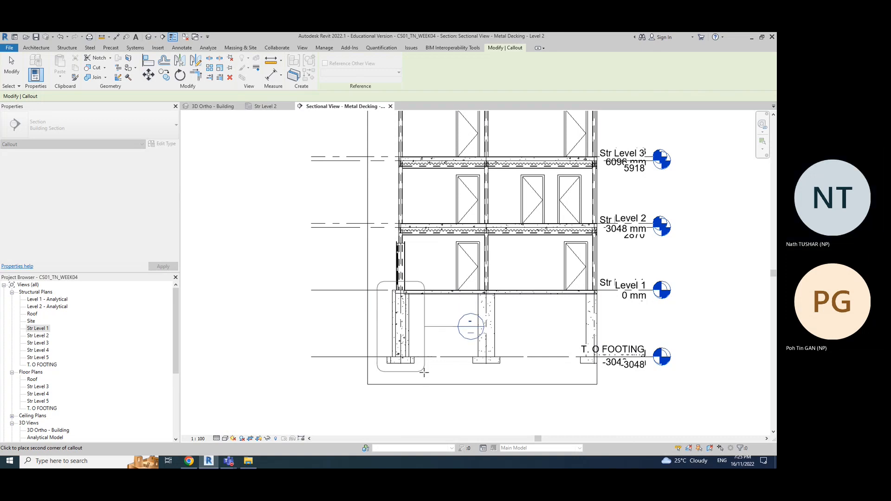
pyautogui.click(424, 373)
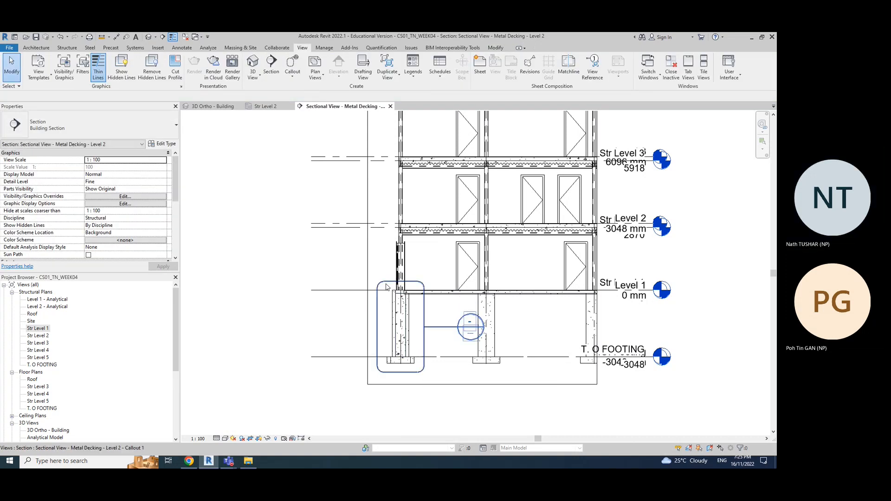
pyautogui.click(427, 377)
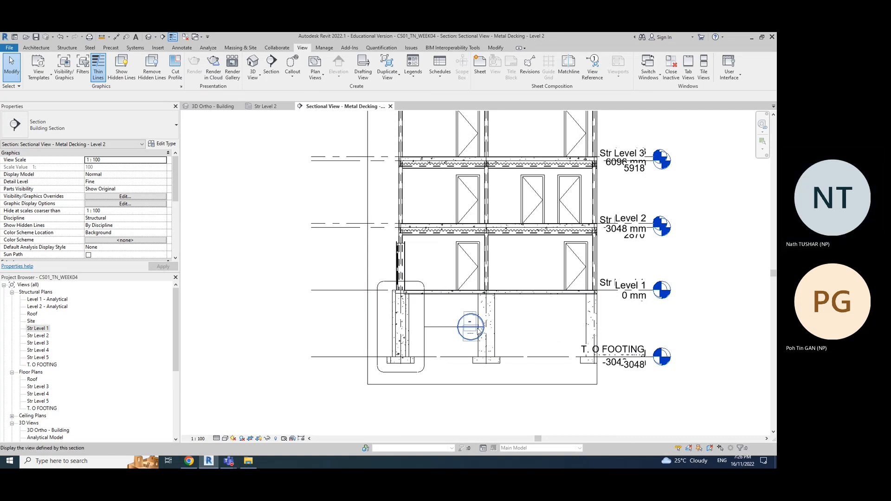
# Step: Open the foundation callout view and inspect its 450mm concrete foundation wall and 750 x 750mm column, leaving nothing selected
pyautogui.doubleClick(469, 329)
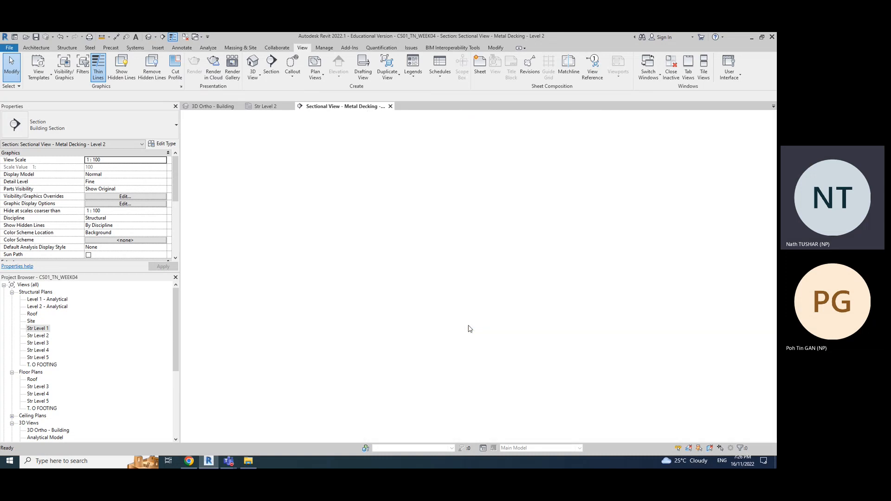
pyautogui.moveTo(556, 336); pyautogui.dragTo(531, 255, button='middle')
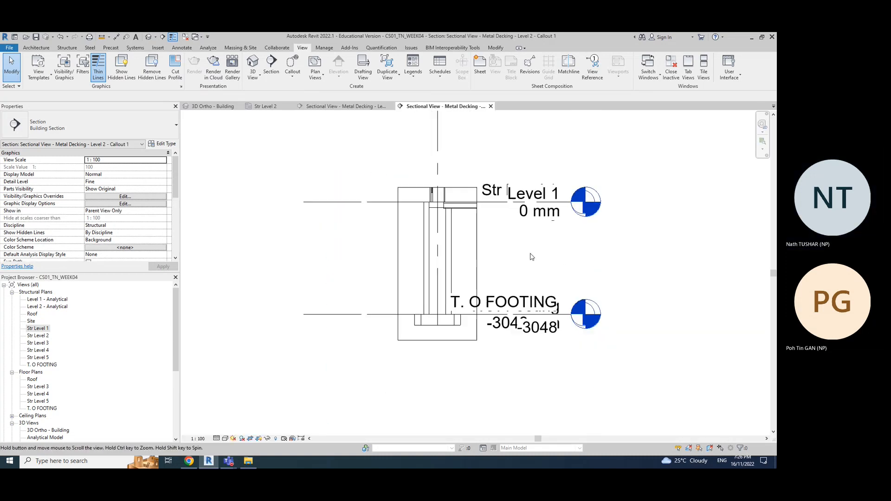
pyautogui.scroll(3, 436, 273)
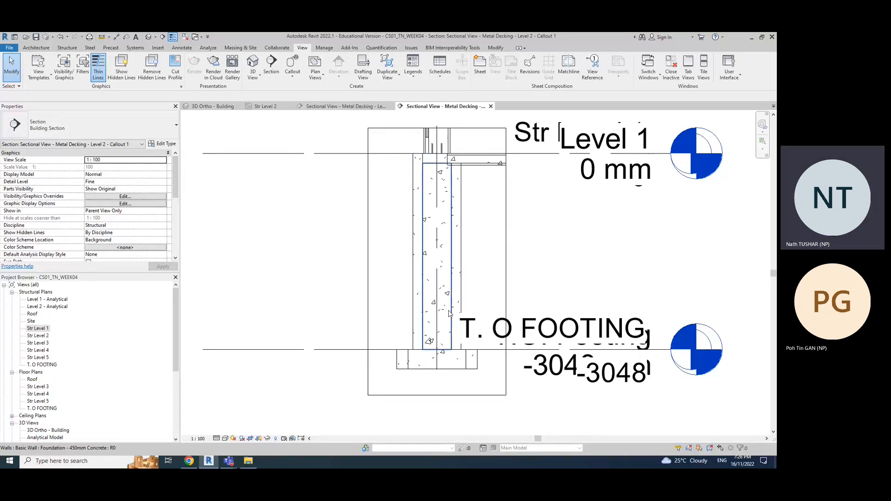
pyautogui.click(424, 333)
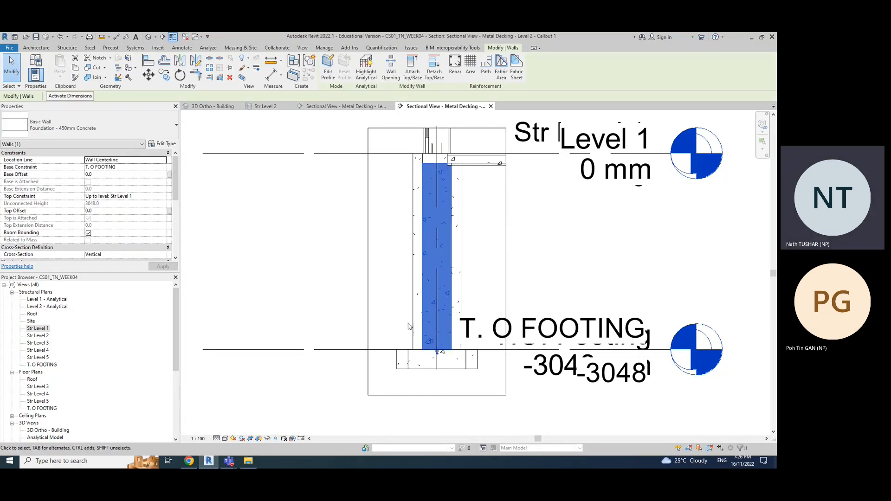
pyautogui.click(415, 323)
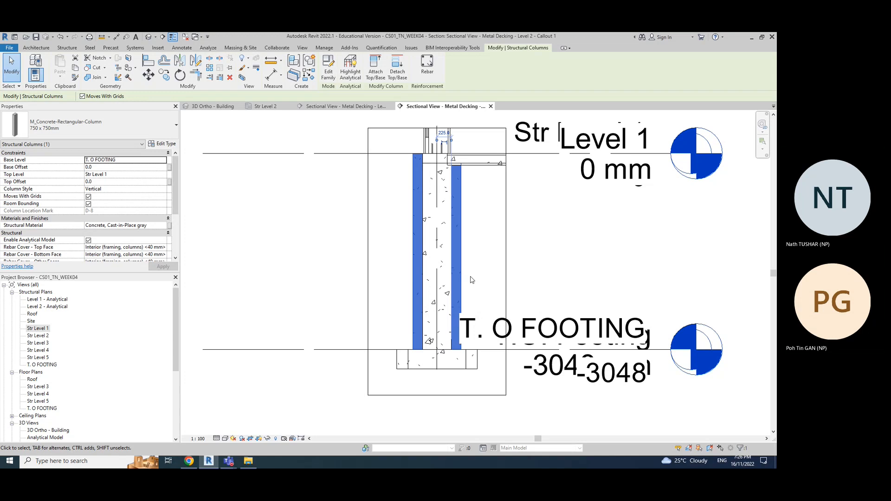
pyautogui.click(608, 215)
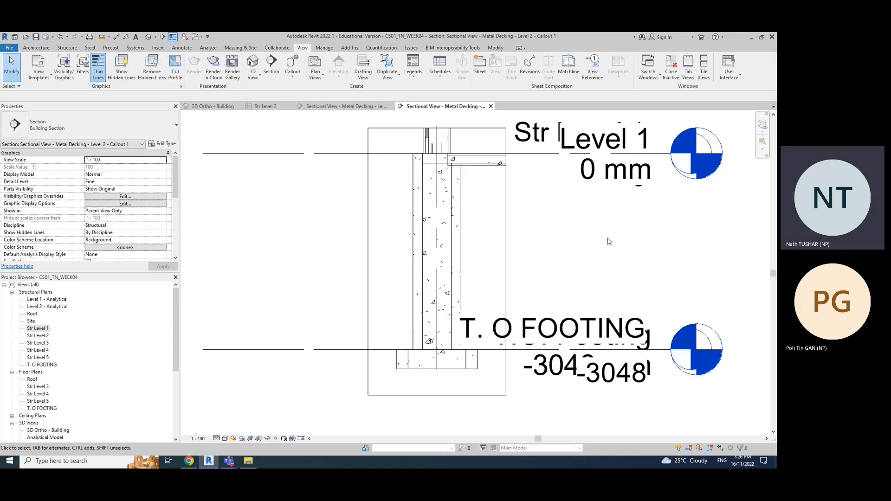
# Step: Extend the head end of the T. O FOOTING level line outward, clear of the linked model's overlapping level labels, and clear the selection
pyautogui.click(505, 332)
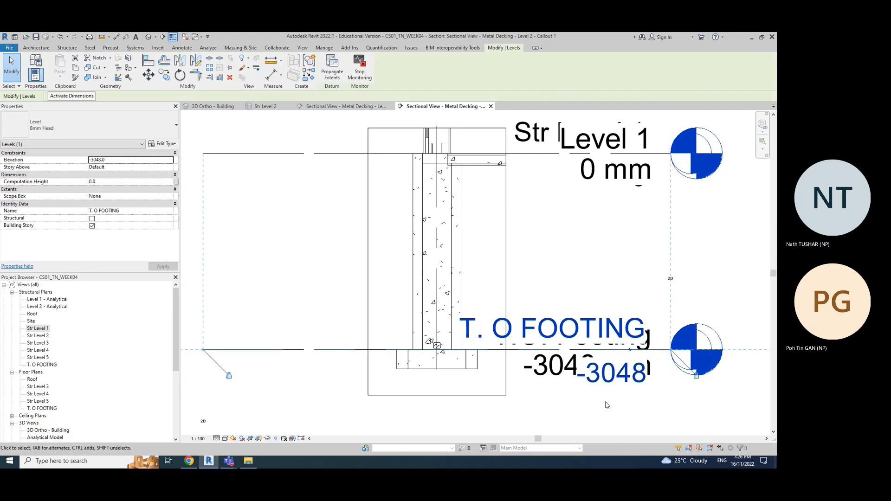
pyautogui.scroll(-1, 561, 392)
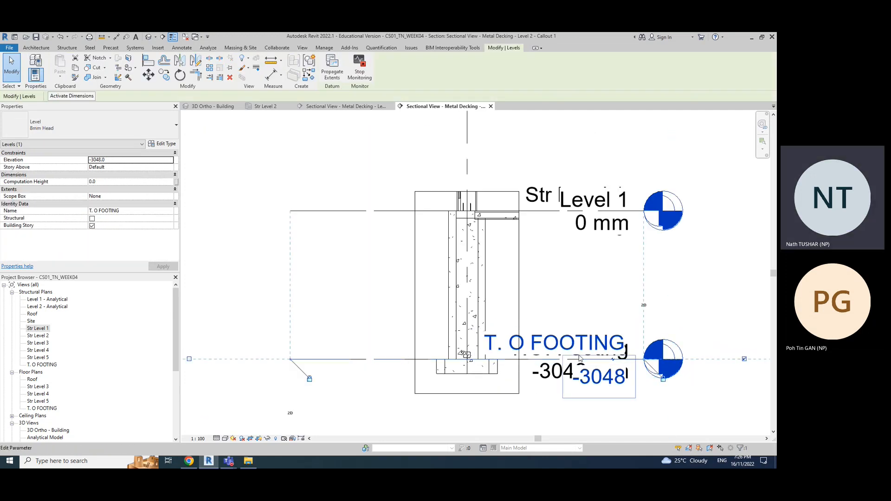
pyautogui.moveTo(543, 404); pyautogui.dragTo(483, 394, button='middle')
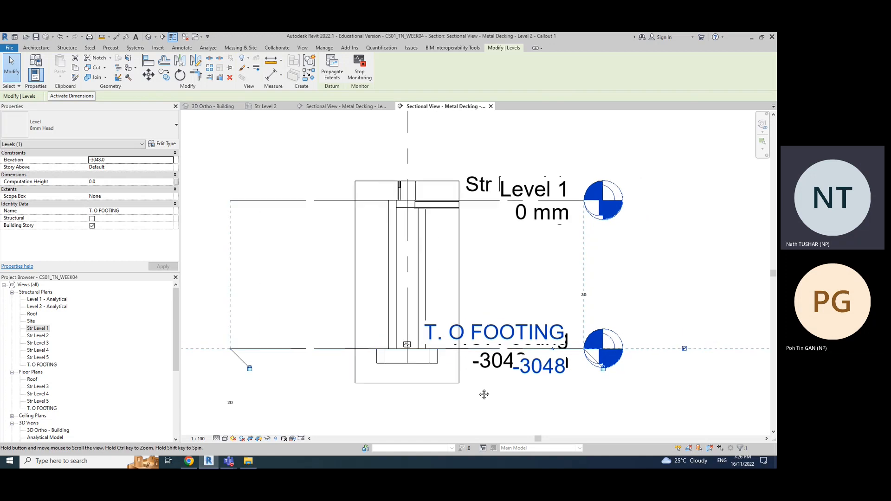
pyautogui.moveTo(585, 353); pyautogui.dragTo(701, 353)
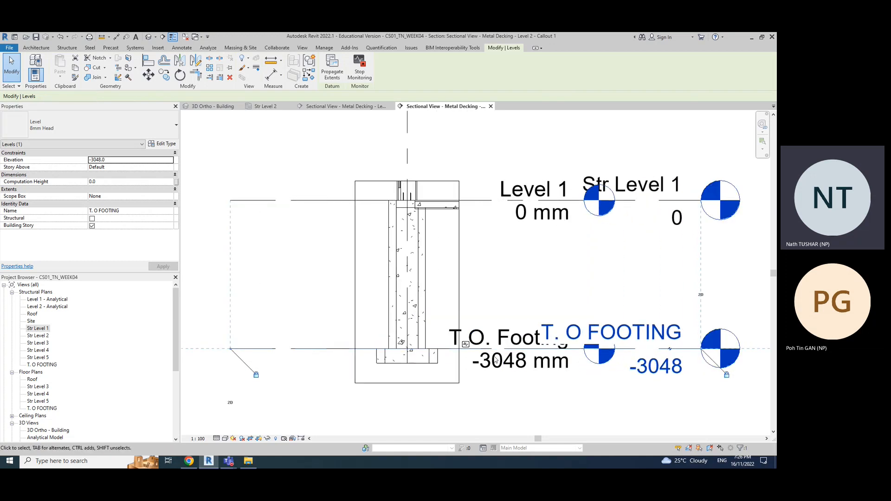
pyautogui.press('Escape')
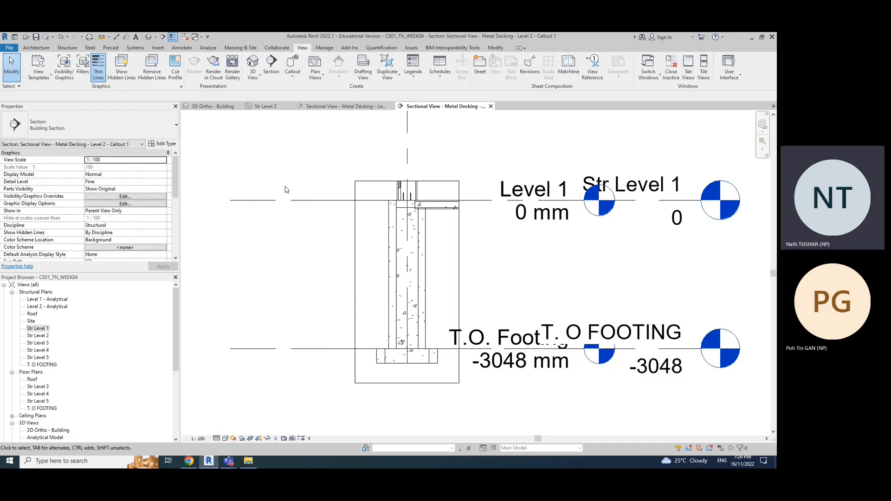
# Step: Try hiding the linked Architectural.rvt model in the callout view's visibility overrides, and undo the change
pyautogui.press('v')
pyautogui.press('g')
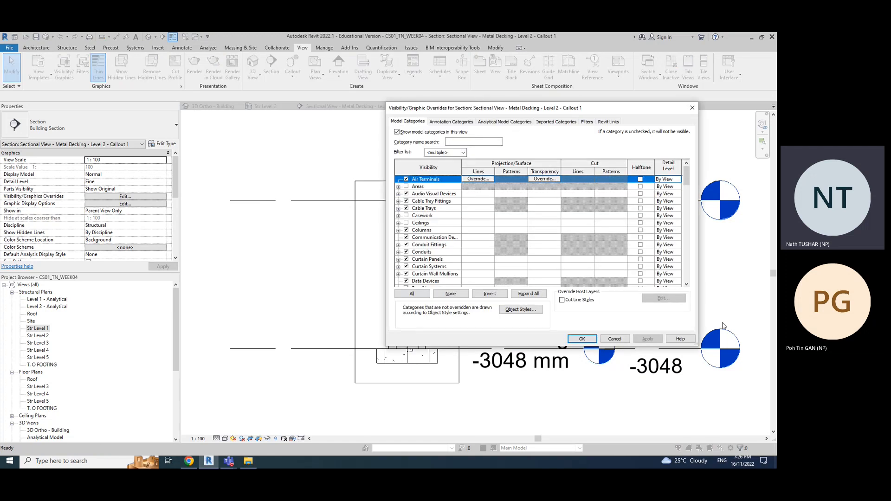
pyautogui.click(608, 122)
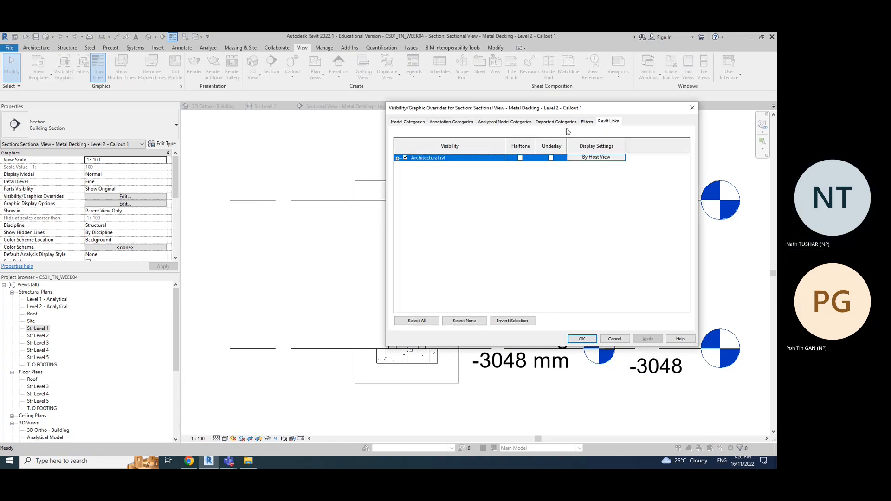
pyautogui.click(457, 122)
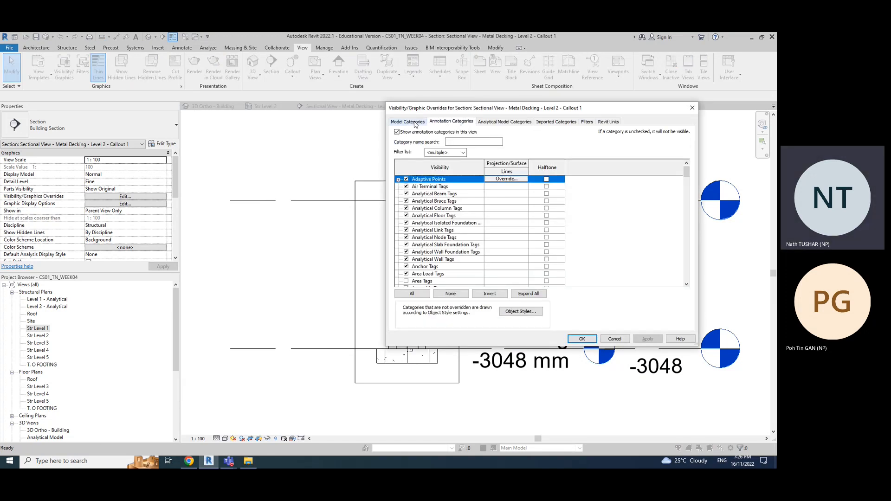
pyautogui.click(415, 123)
pyautogui.click(513, 123)
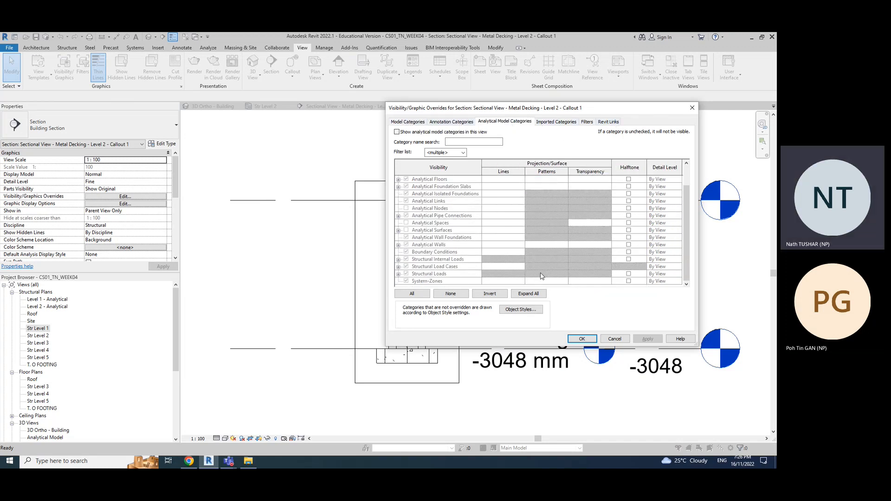
pyautogui.click(608, 121)
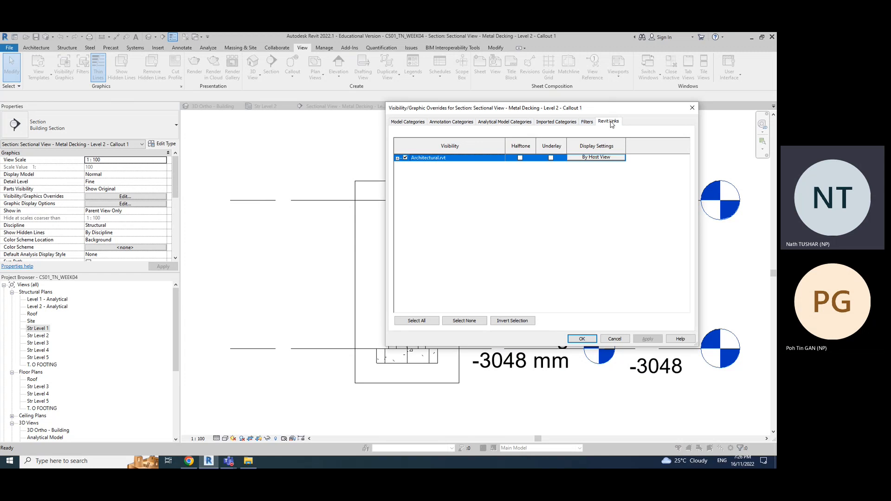
pyautogui.click(405, 158)
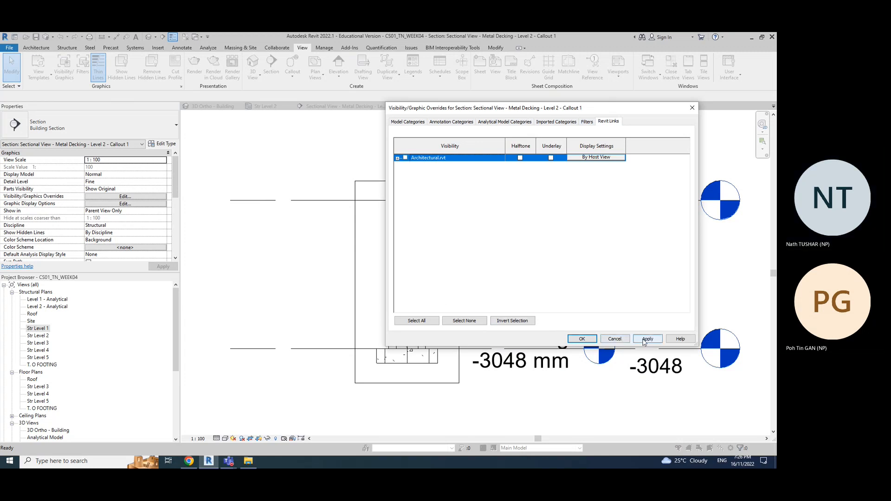
pyautogui.click(582, 339)
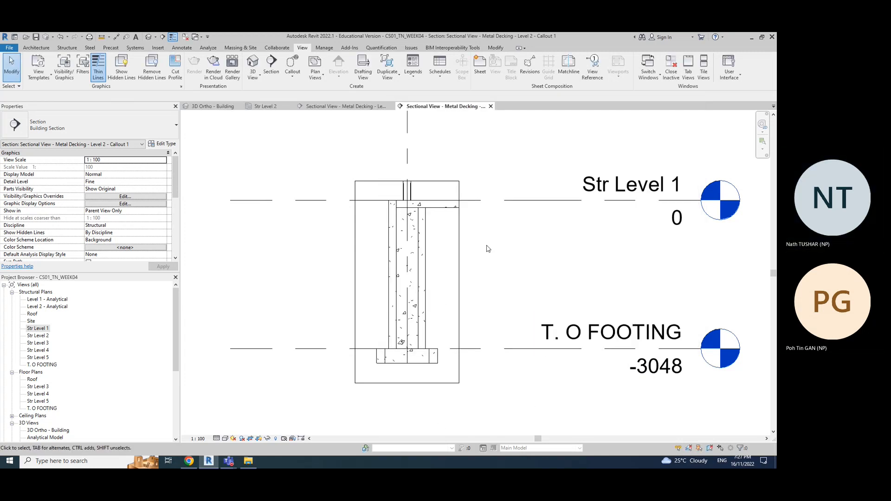
pyautogui.hotkey('ctrl', 'z')
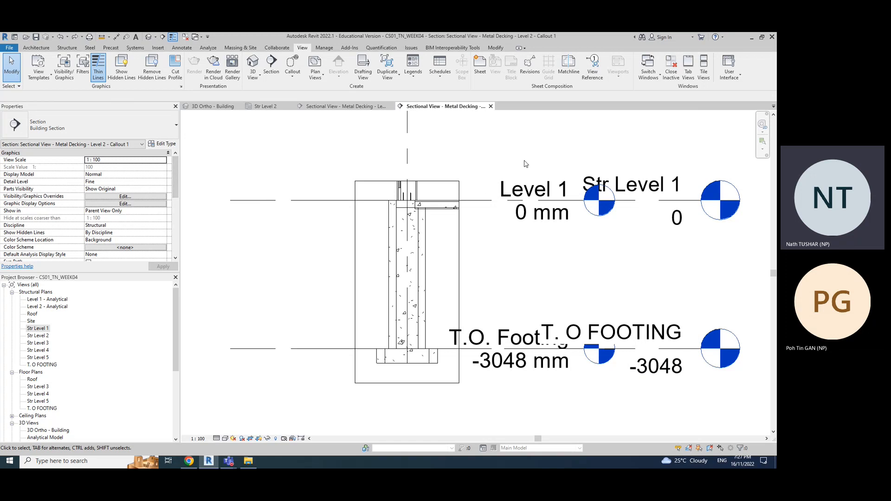
# Step: Turn off the visibility of the linked Architectural.rvt model in the foundation callout view and close the overrides
pyautogui.click(123, 197)
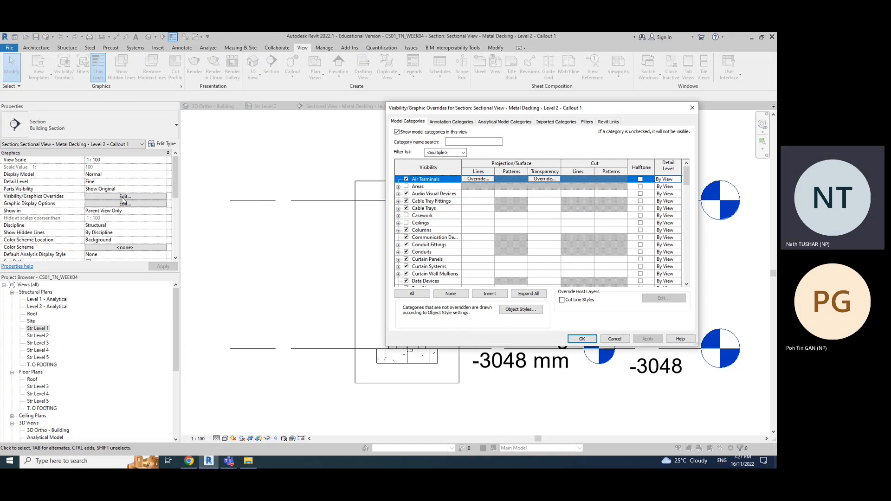
pyautogui.click(610, 123)
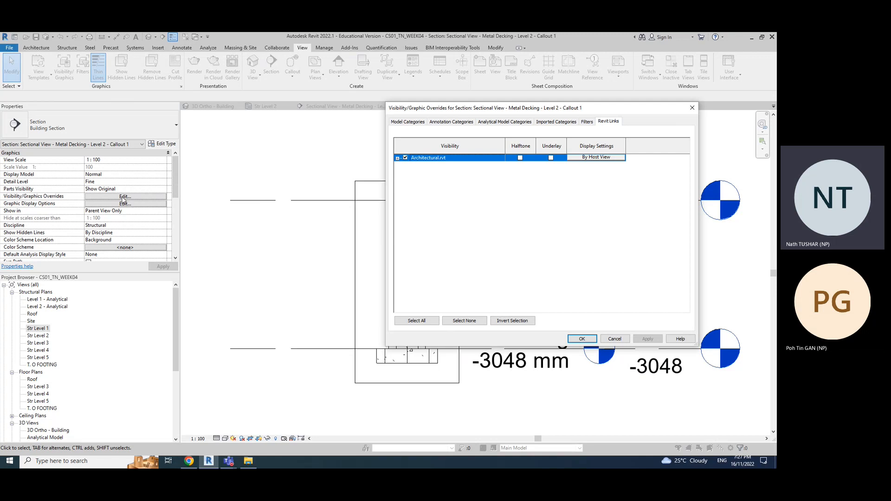
pyautogui.click(606, 122)
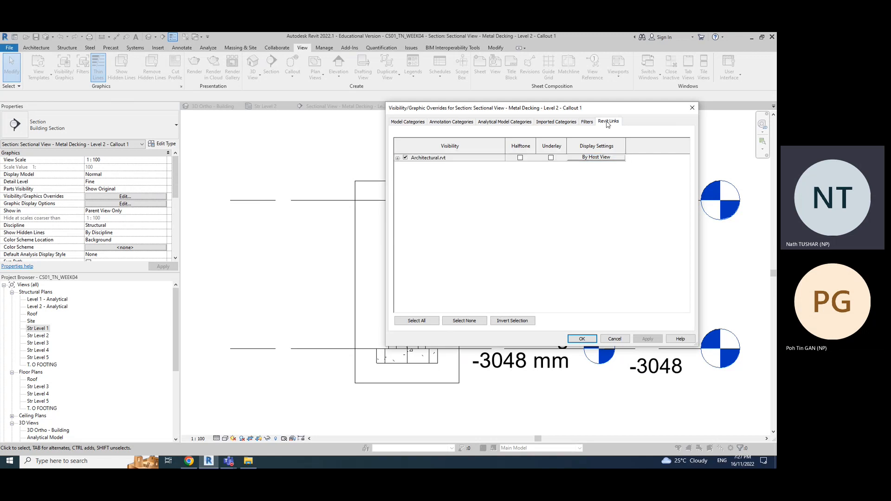
pyautogui.click(406, 158)
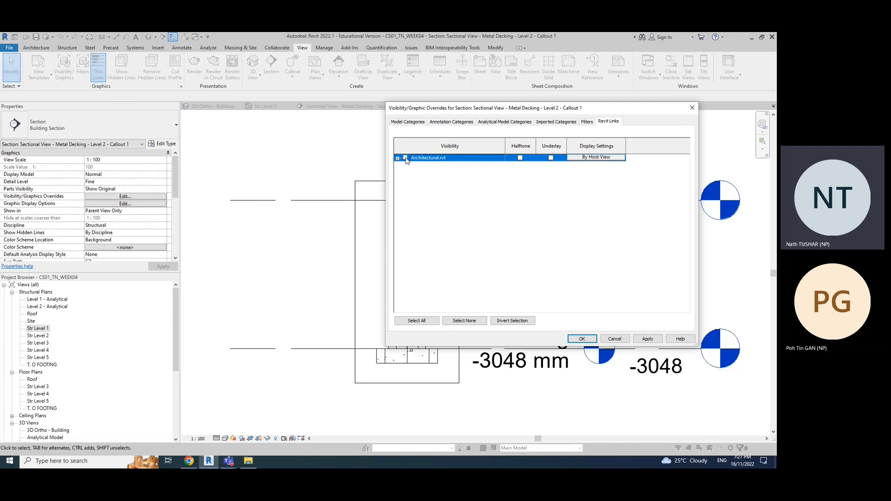
pyautogui.click(648, 340)
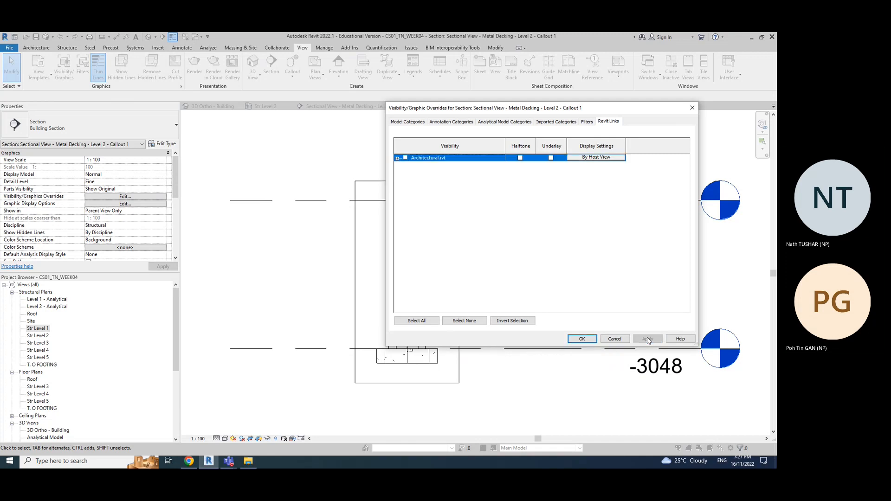
pyautogui.moveTo(592, 111); pyautogui.dragTo(440, 108)
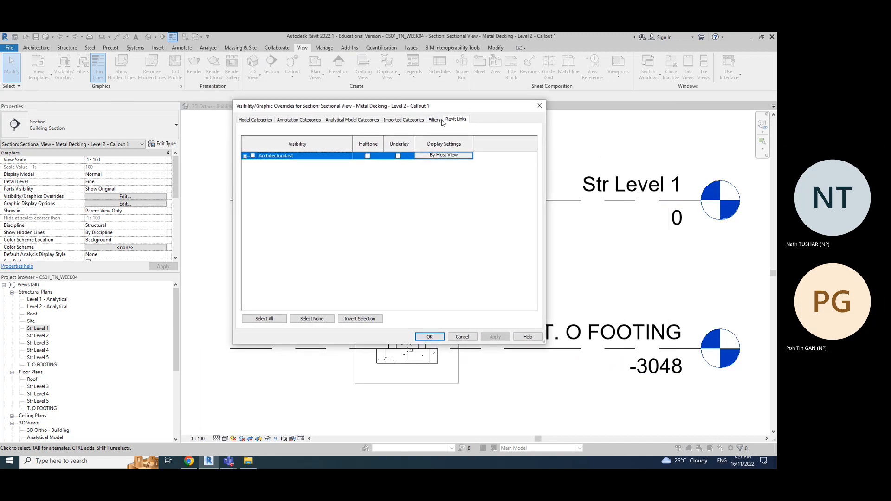
pyautogui.click(463, 337)
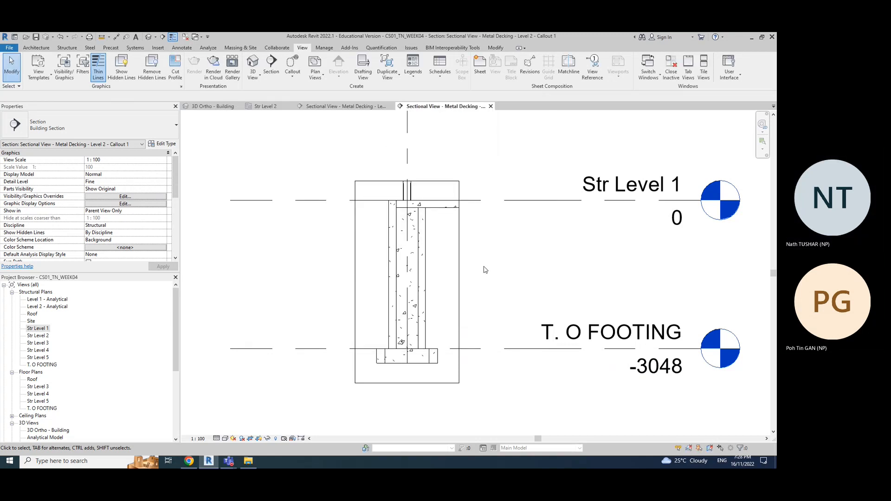
pyautogui.click(423, 262)
pyautogui.click(67, 47)
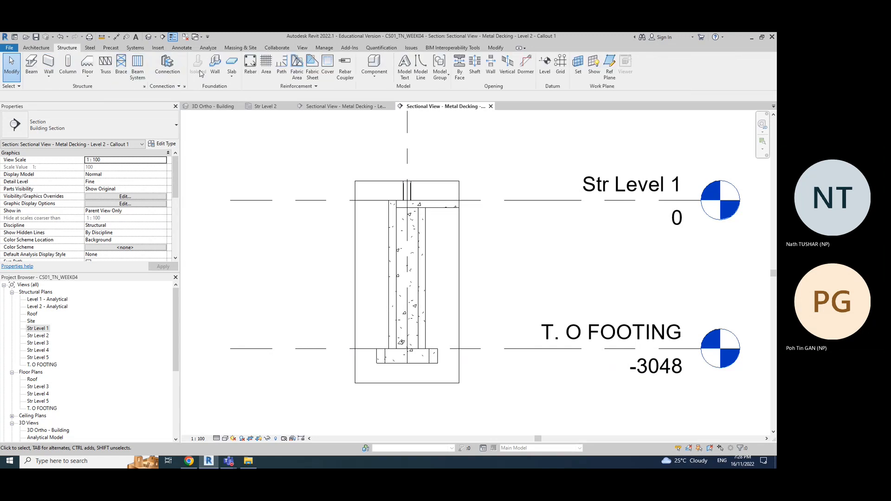
pyautogui.click(251, 70)
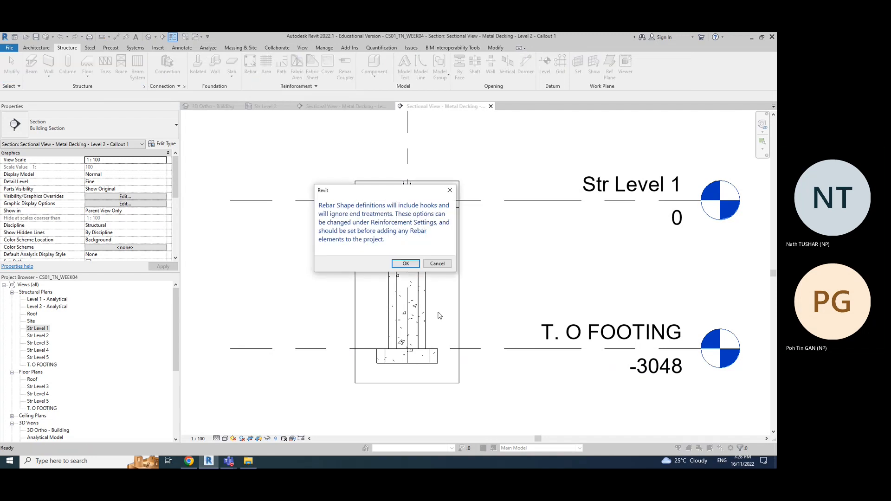
pyautogui.click(436, 264)
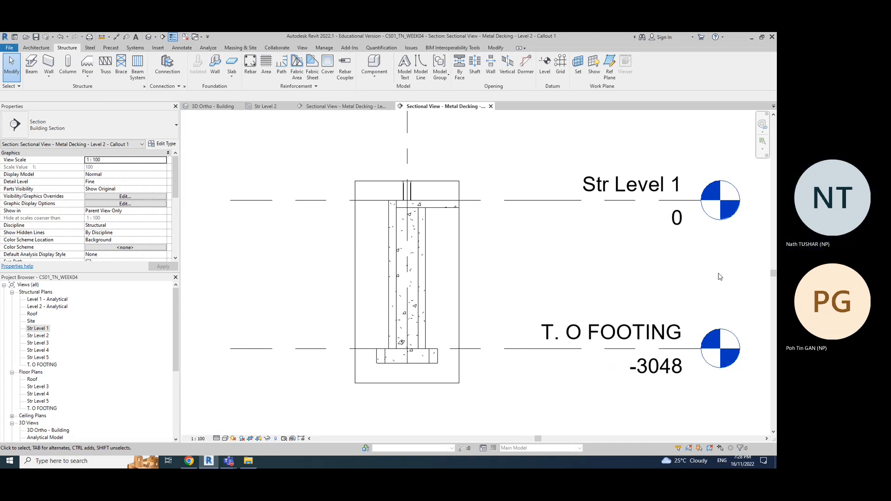
# Step: Move the head end of the Str Level 1 line farther out from the foundation column and clear the selection
pyautogui.click(528, 200)
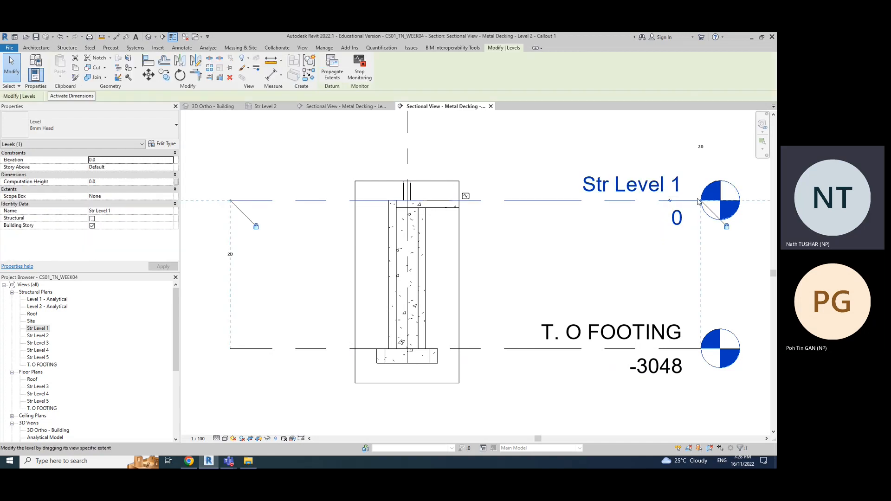
pyautogui.moveTo(670, 201); pyautogui.dragTo(750, 218)
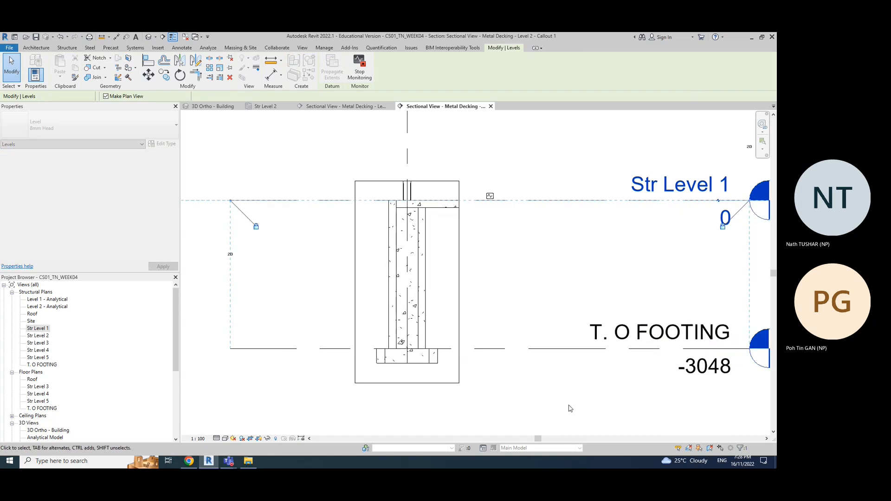
pyautogui.click(567, 408)
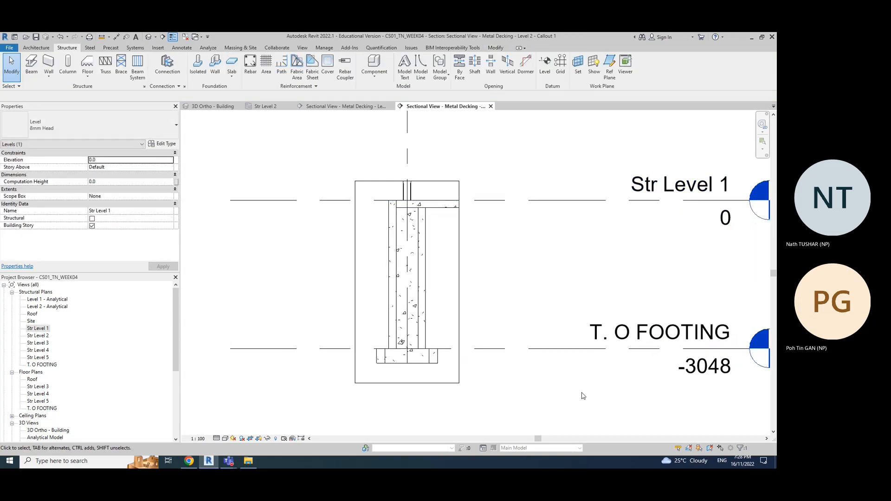
# Step: Adjust the head end of the T. O FOOTING level line, ending with both aligned level heads farther out from the column
pyautogui.click(567, 349)
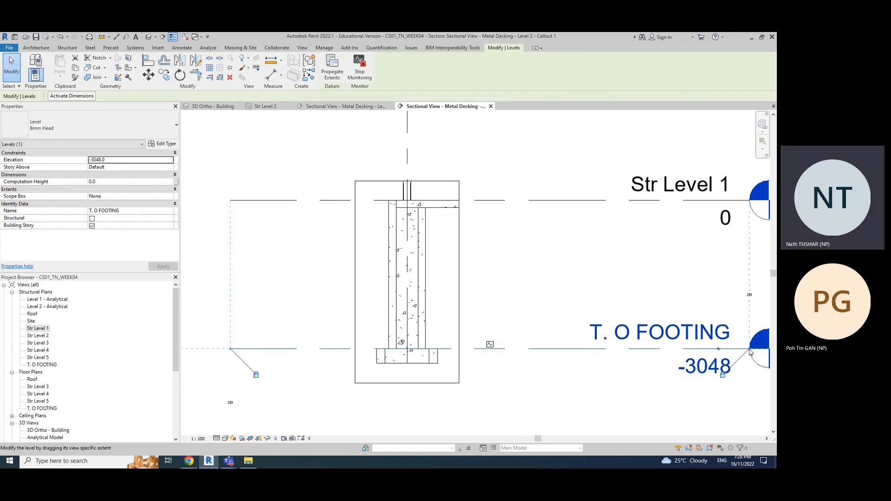
pyautogui.scroll(6, 752, 353)
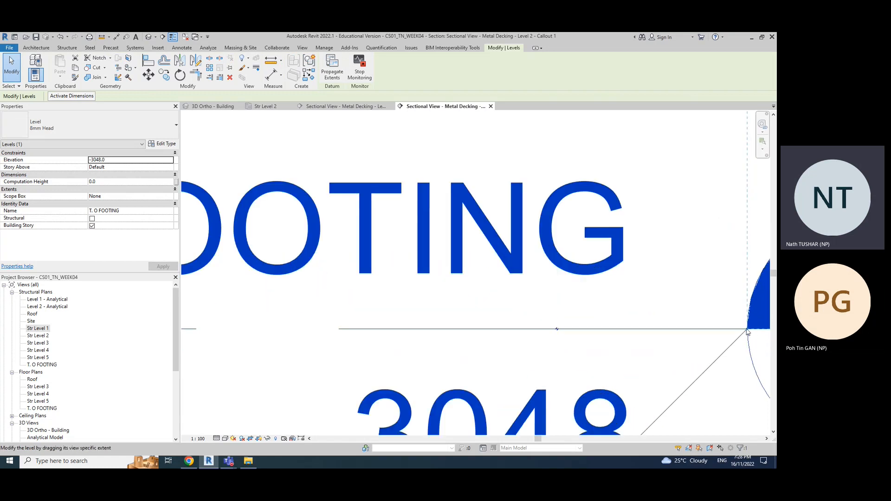
pyautogui.scroll(-4, 747, 331)
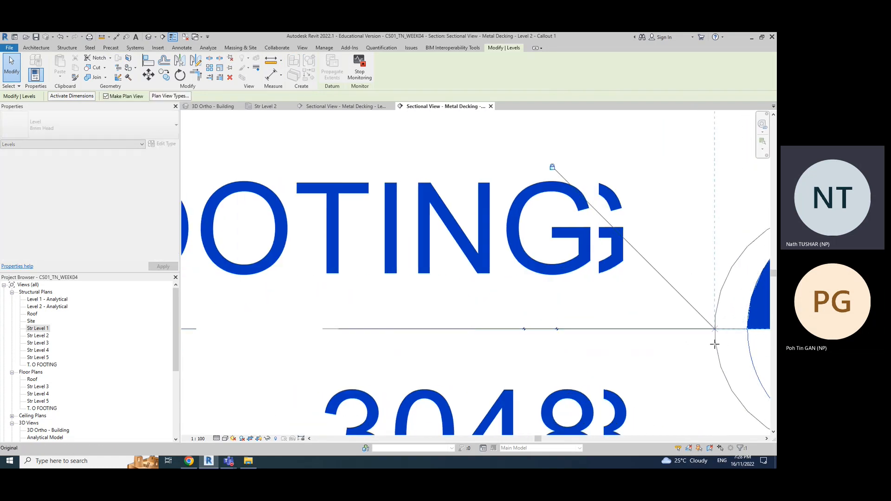
pyautogui.scroll(-5, 696, 362)
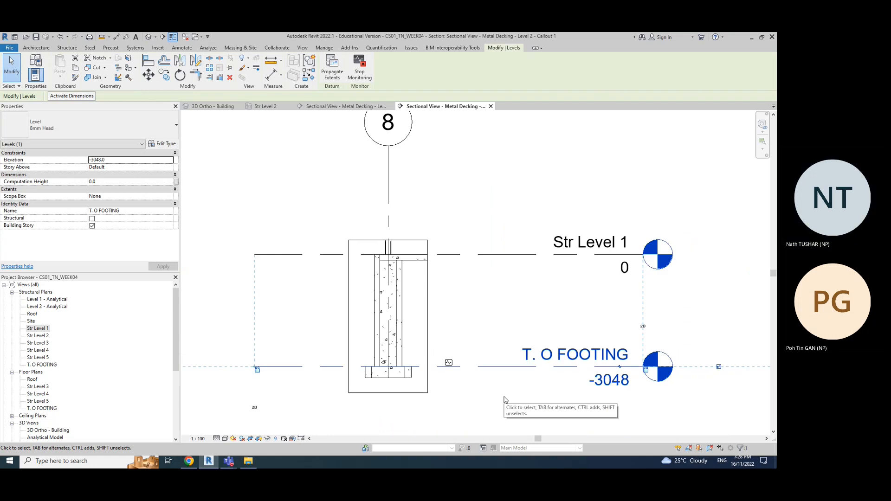
pyautogui.press('Escape')
pyautogui.click(509, 366)
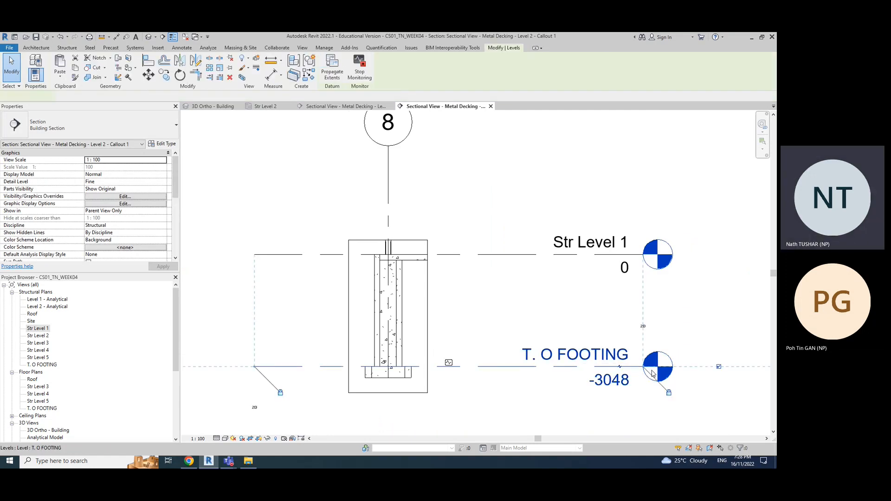
pyautogui.scroll(3, 644, 373)
pyautogui.scroll(4, 643, 374)
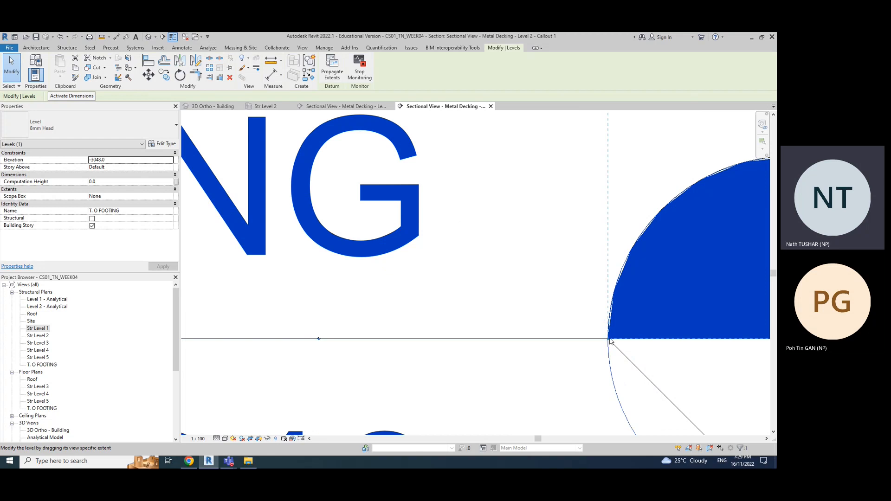
pyautogui.scroll(4, 610, 342)
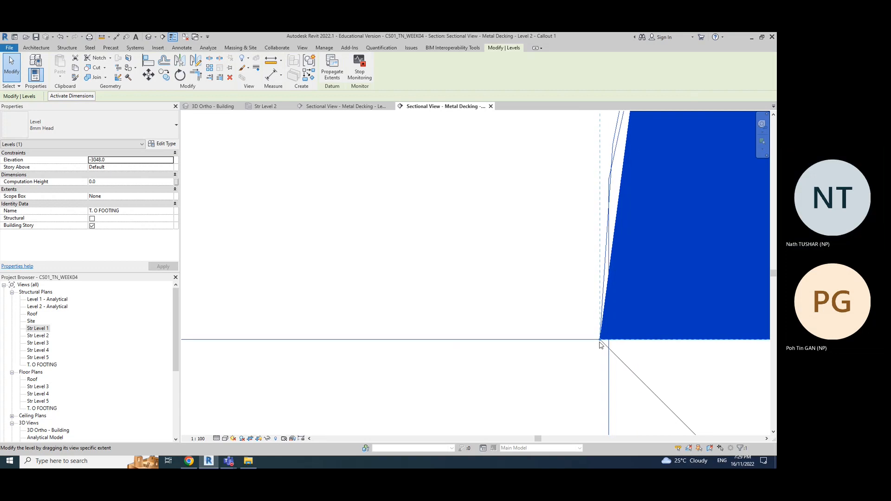
pyautogui.scroll(-4, 600, 345)
pyautogui.moveTo(579, 354); pyautogui.dragTo(711, 370)
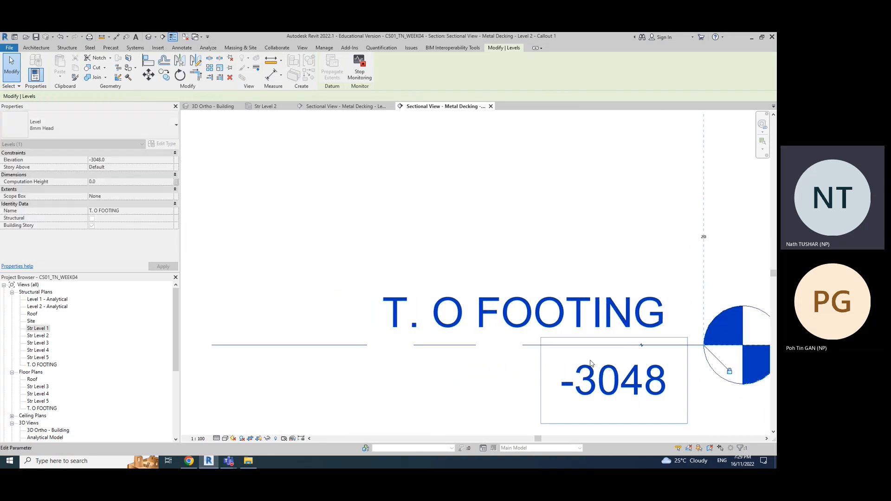
pyautogui.scroll(-6, 591, 363)
pyautogui.scroll(2, 473, 392)
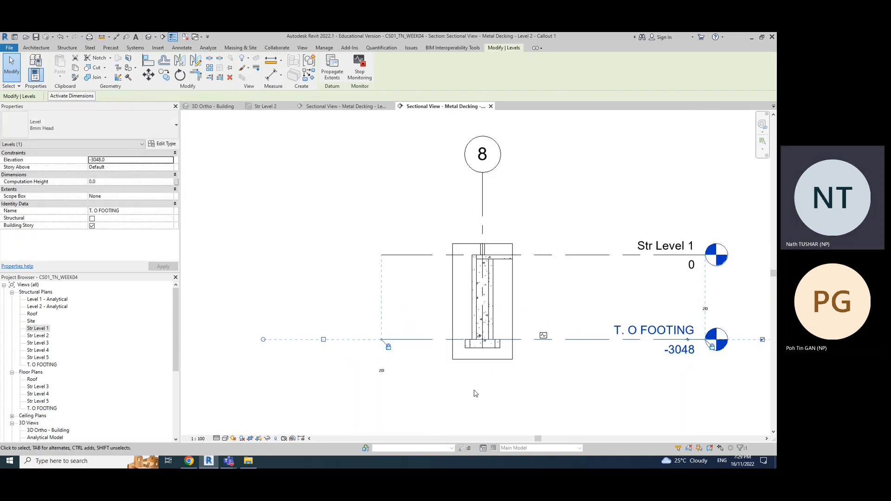
pyautogui.click(516, 379)
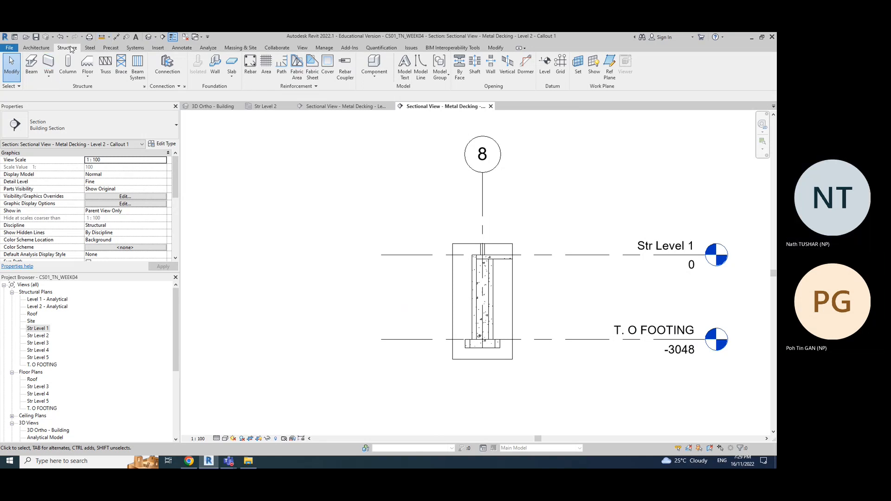
pyautogui.click(250, 70)
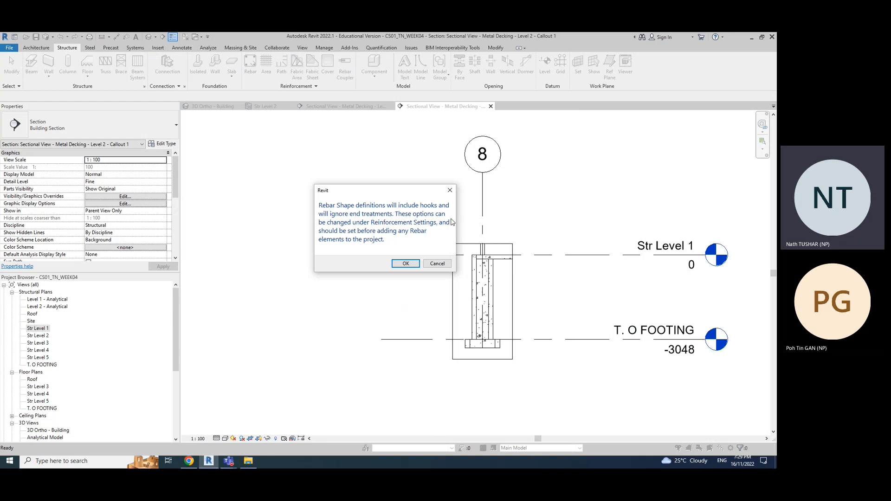
pyautogui.click(406, 264)
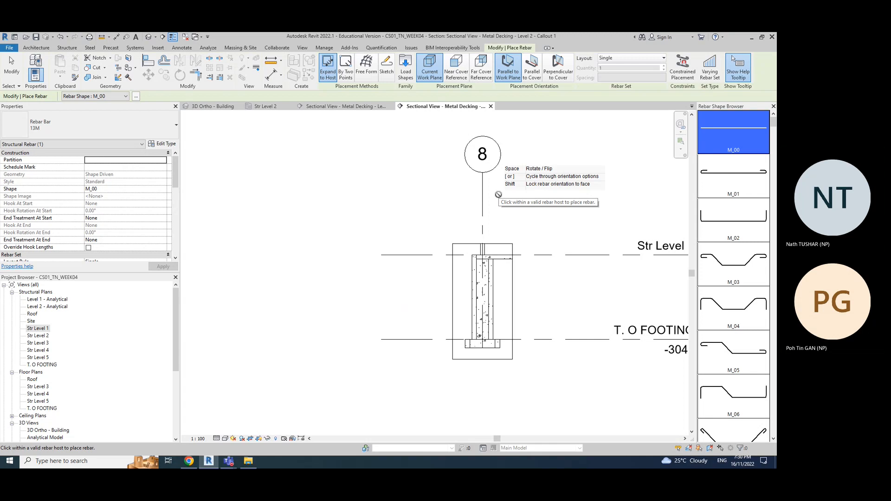
pyautogui.press('Escape')
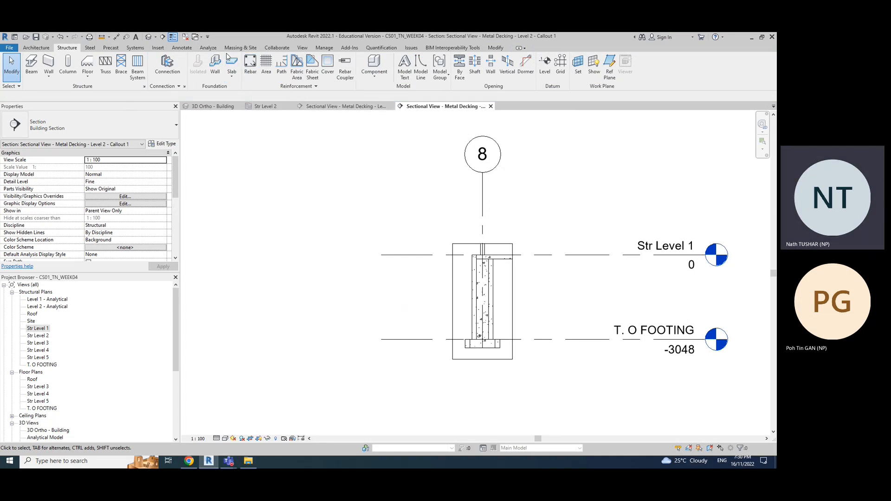
# Step: Start placing a straight 13M rebar of shape M_00 in the foundation column callout, using the current work plane as placement plane
pyautogui.click(246, 69)
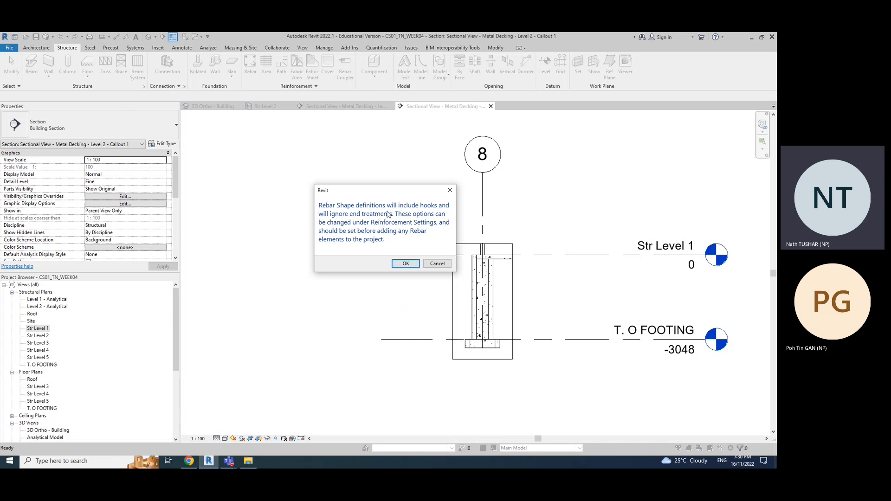
pyautogui.click(404, 265)
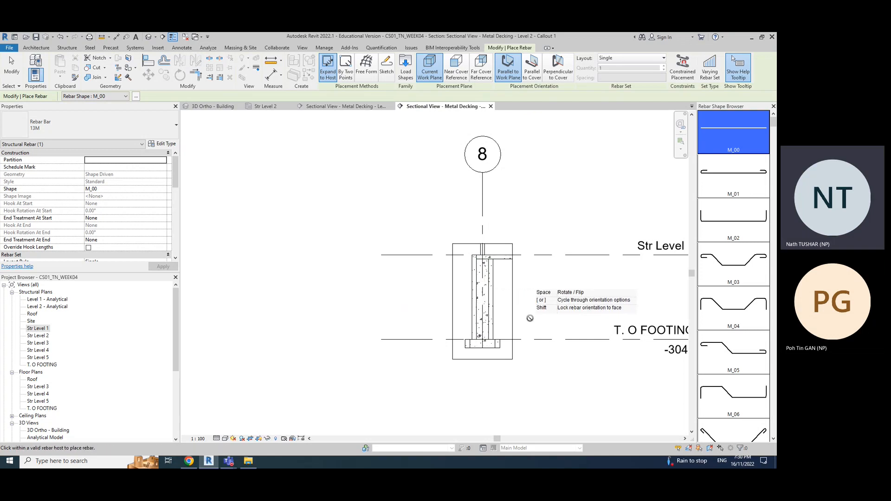
pyautogui.scroll(2, 530, 318)
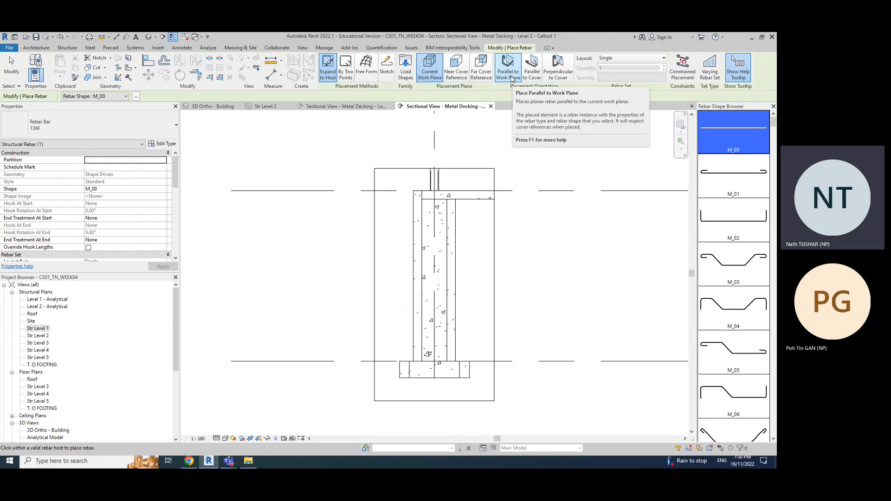
pyautogui.click(430, 70)
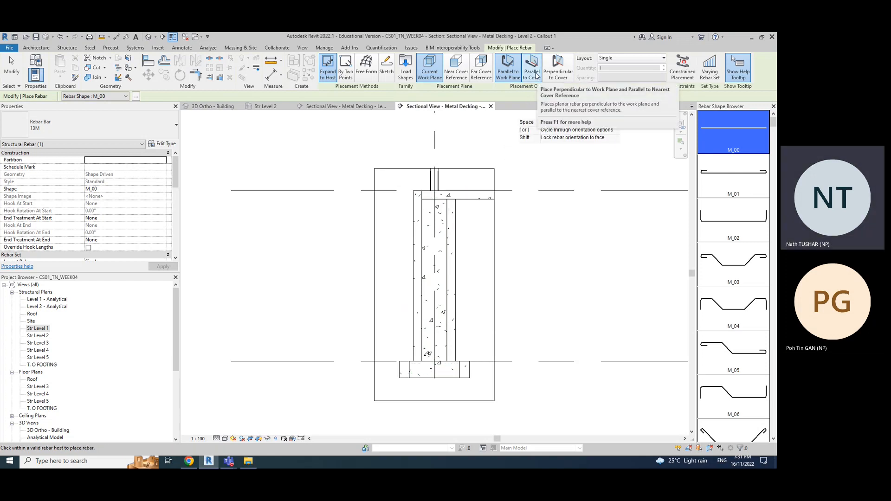
# Step: Try the Perpendicular to Cover orientation for the bar inside the foundation column, and return to Parallel to Work Plane
pyautogui.click(564, 78)
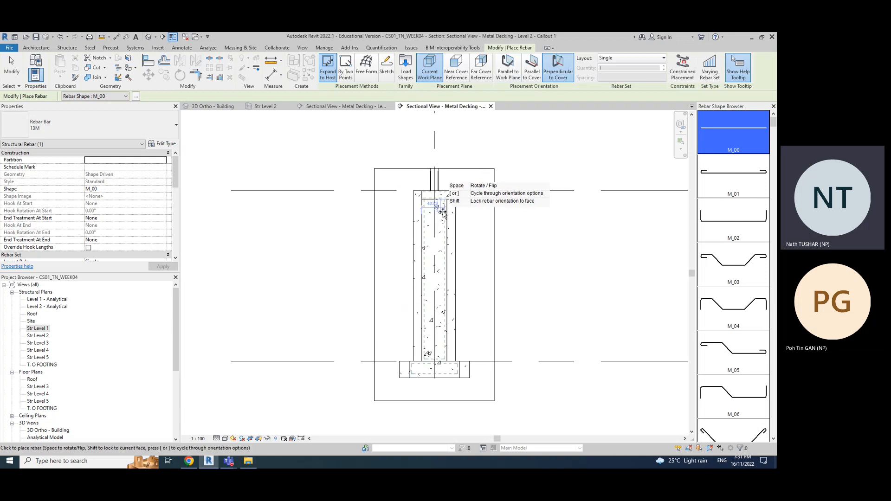
pyautogui.scroll(4, 441, 212)
pyautogui.scroll(1, 441, 212)
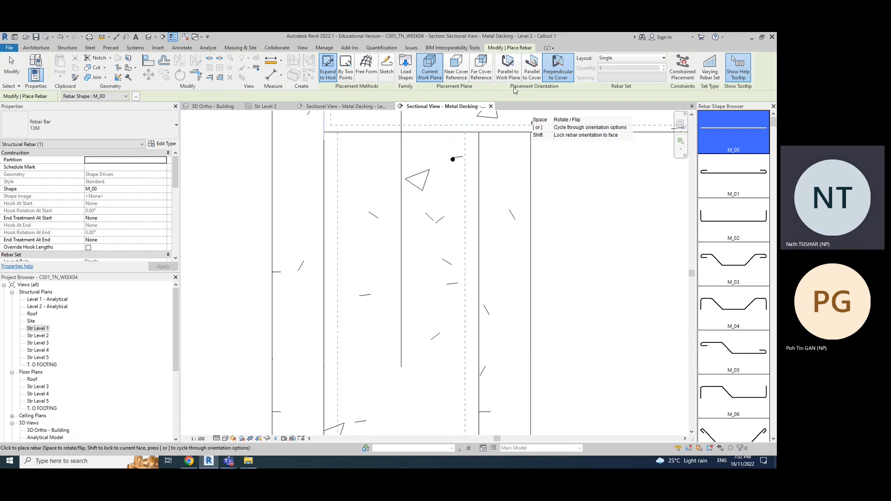
pyautogui.click(509, 73)
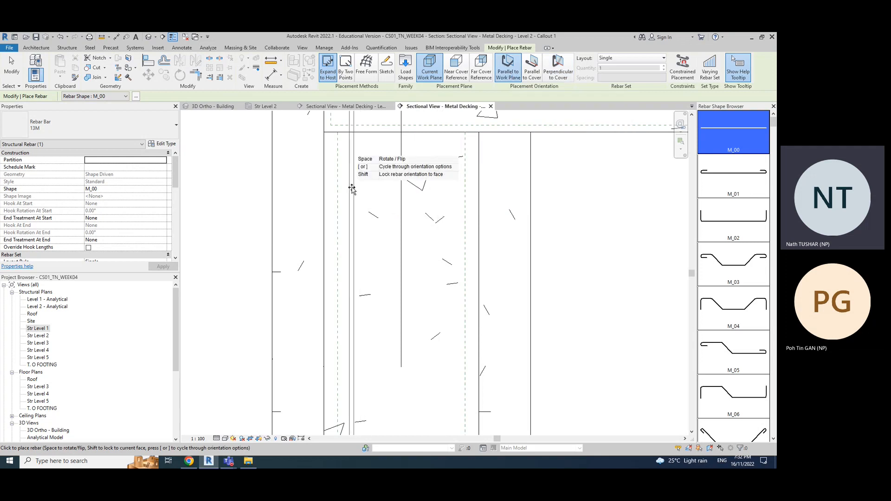
# Step: Save the project and delete the stray 13M rebar seen end-on in the wall just below the slab
pyautogui.scroll(-2, 346, 253)
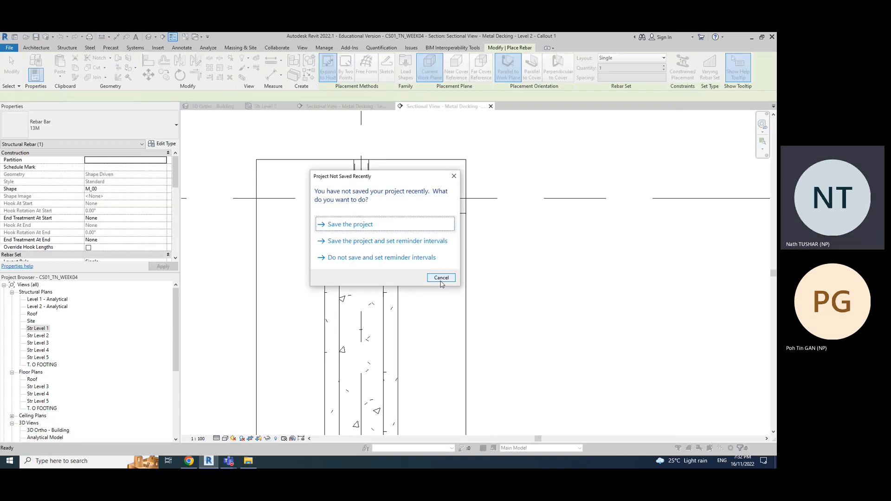
pyautogui.click(357, 229)
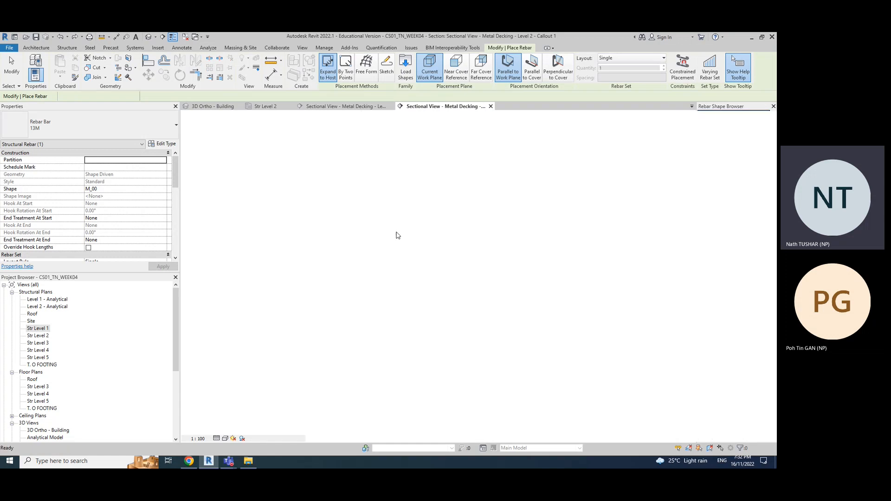
pyautogui.press('Escape')
pyautogui.scroll(4, 380, 223)
pyautogui.click(384, 207)
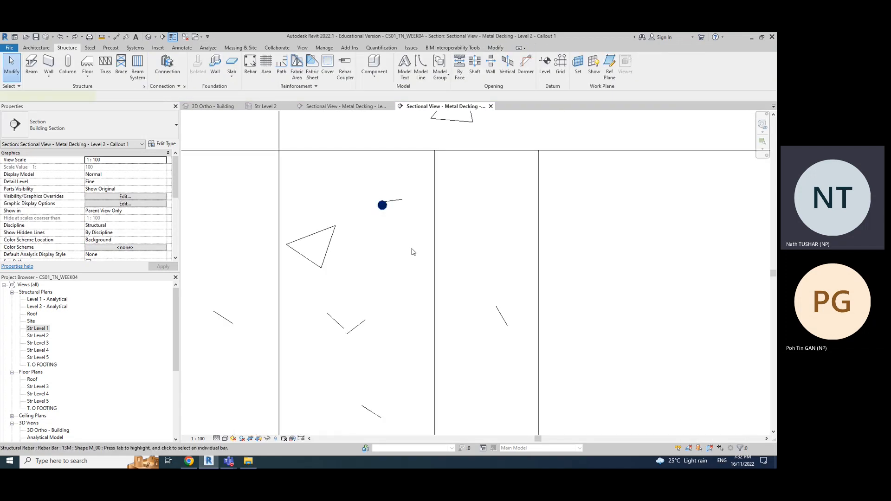
pyautogui.press('Delete')
pyautogui.scroll(-4, 461, 254)
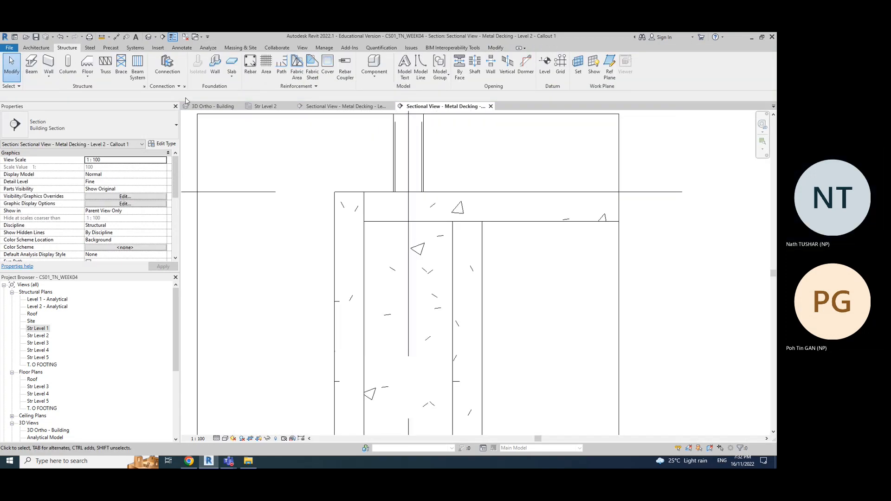
# Step: Place a vertical 13M bar of shape M_00 along the wall's slab-side cover, on the current work plane and parallel to it
pyautogui.click(250, 65)
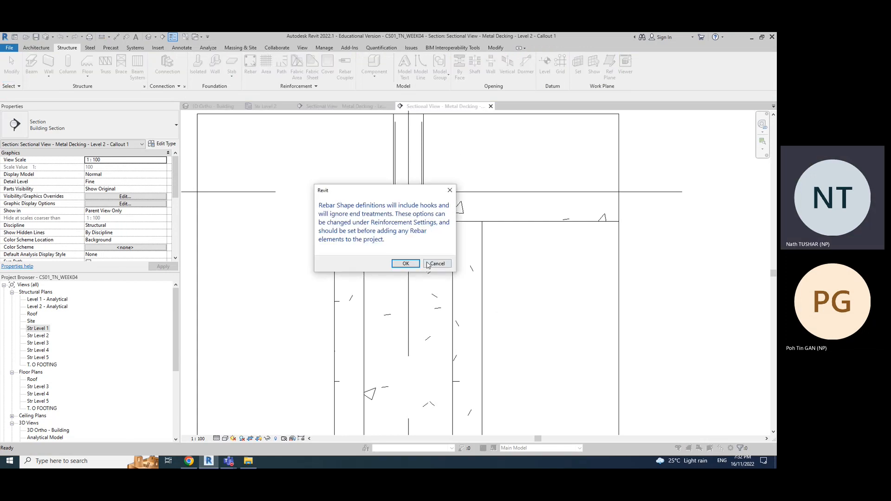
pyautogui.click(405, 258)
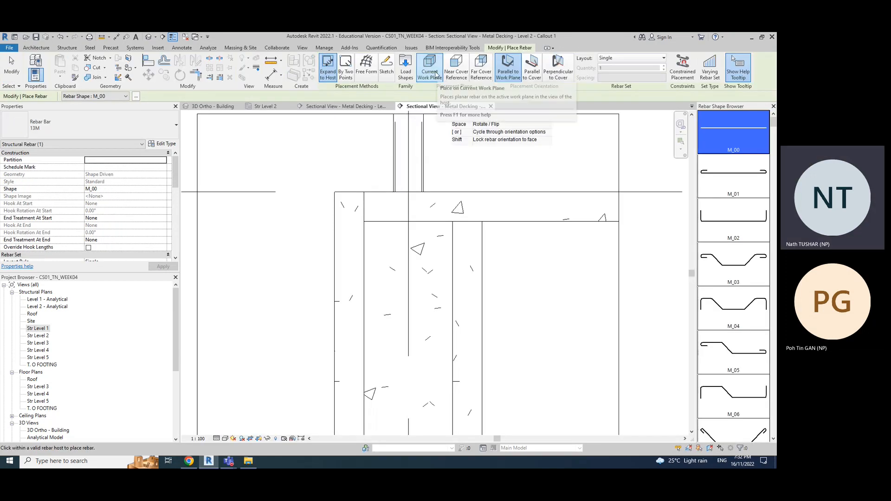
pyautogui.scroll(-3, 473, 239)
pyautogui.scroll(-3, 473, 240)
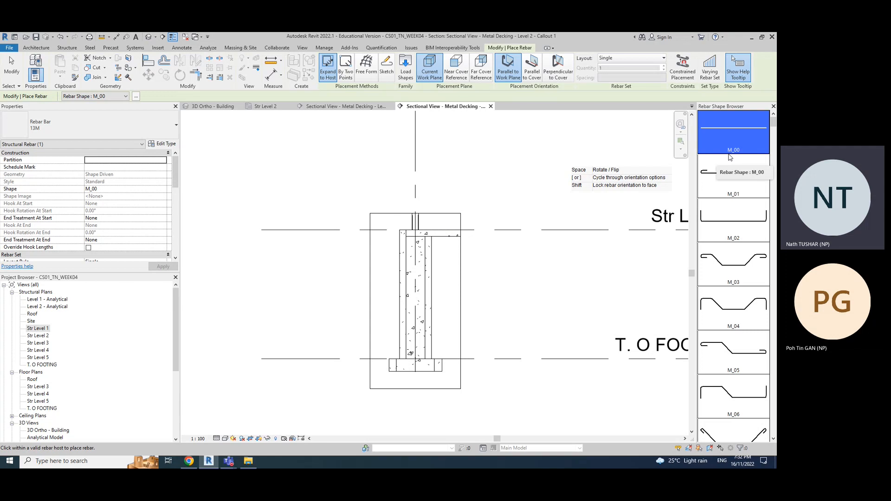
pyautogui.scroll(3, 426, 332)
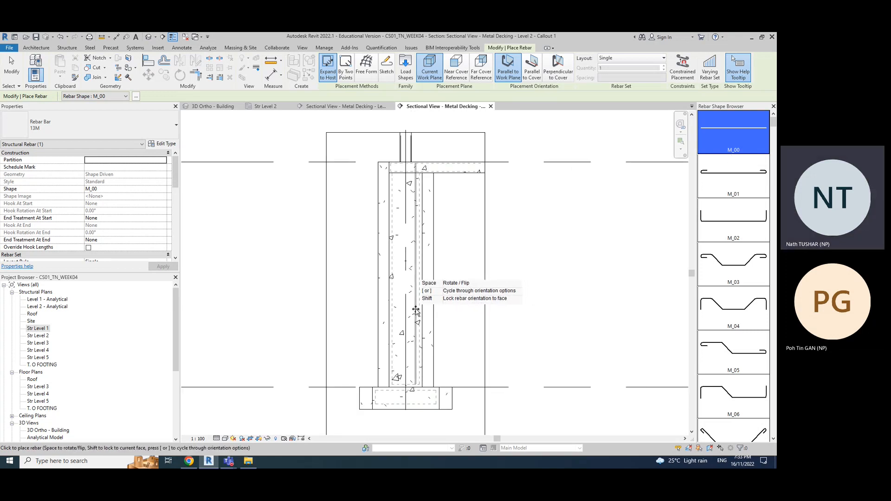
pyautogui.scroll(-3, 419, 310)
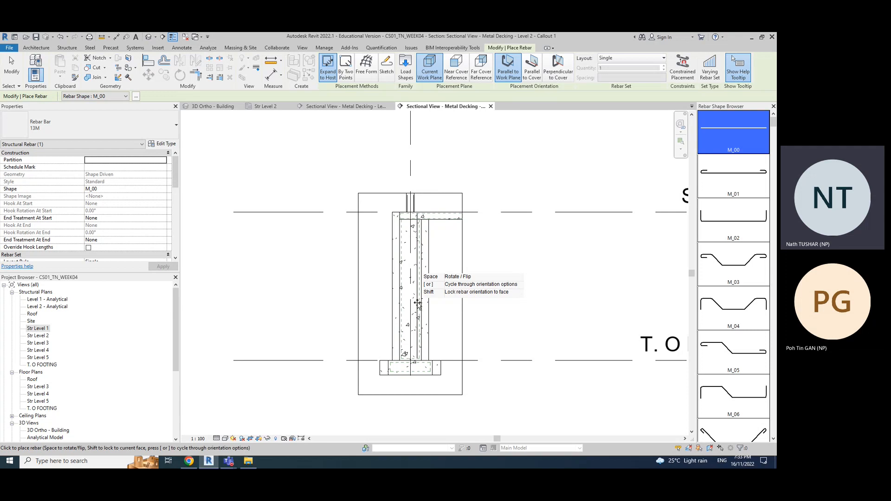
pyautogui.scroll(3, 417, 303)
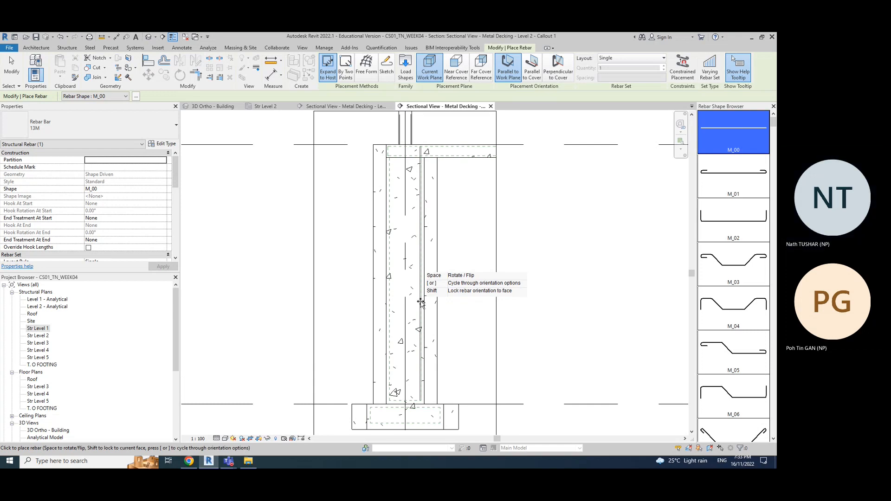
pyautogui.scroll(5, 420, 303)
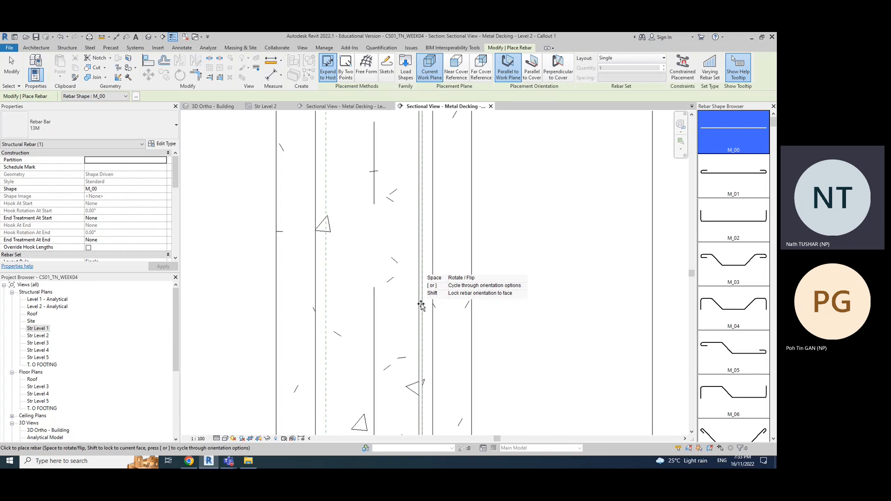
pyautogui.scroll(-2, 413, 339)
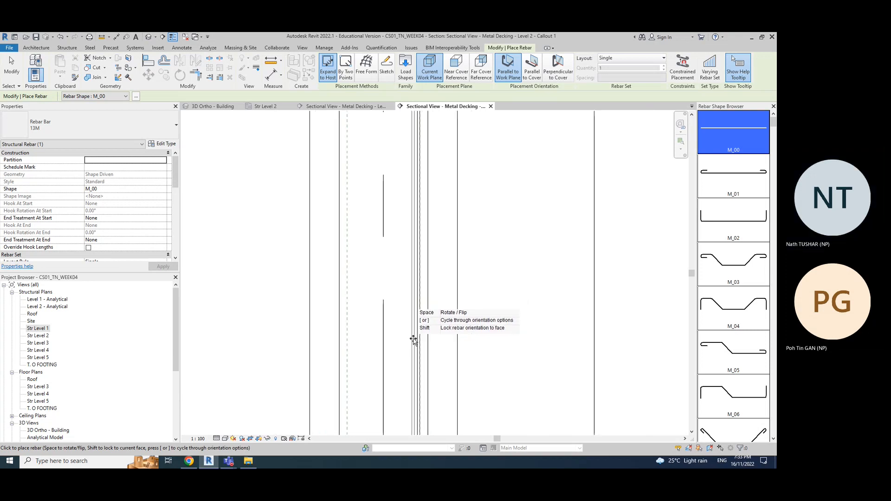
# Step: Place a second vertical 13M bar of shape M_00 along the wall's outer cover and finish rebar placement
pyautogui.scroll(-1, 413, 339)
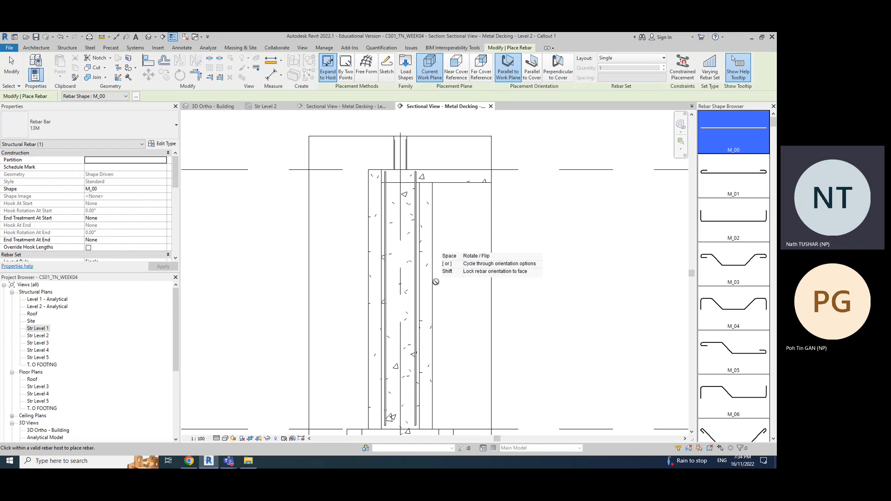
pyautogui.scroll(5, 395, 293)
pyautogui.scroll(-3, 392, 291)
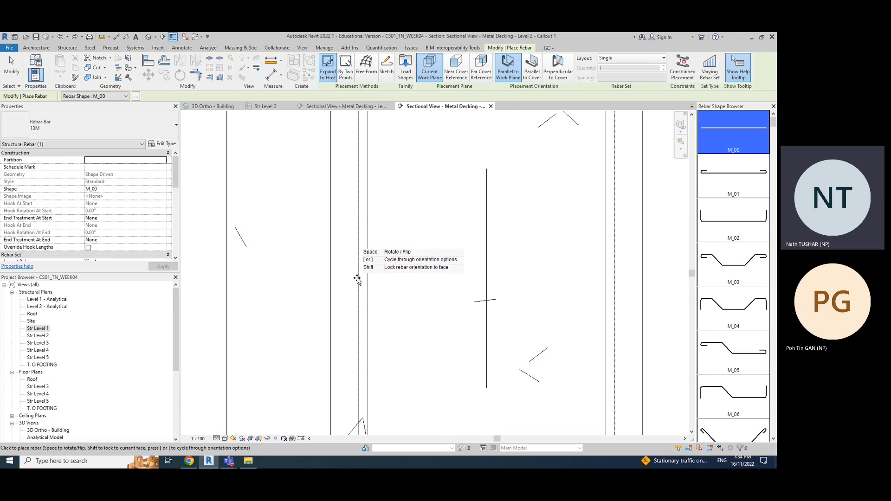
pyautogui.scroll(-4, 386, 335)
pyautogui.scroll(4, 386, 335)
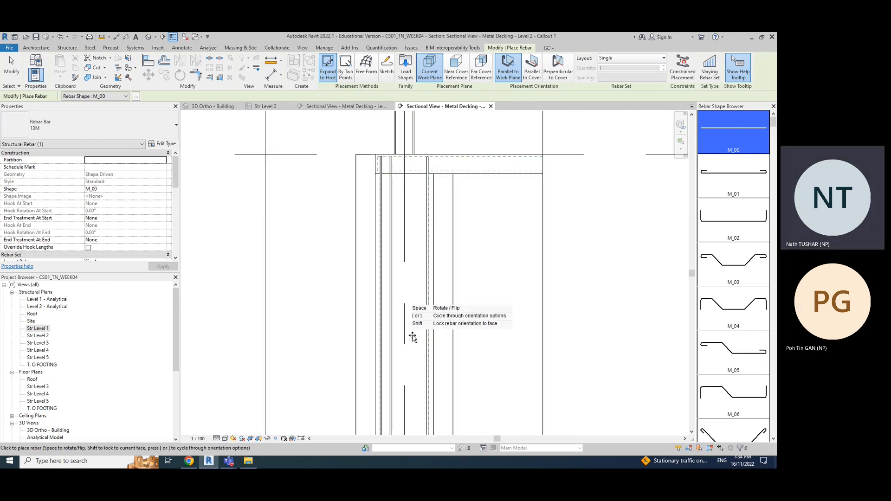
pyautogui.press('Escape')
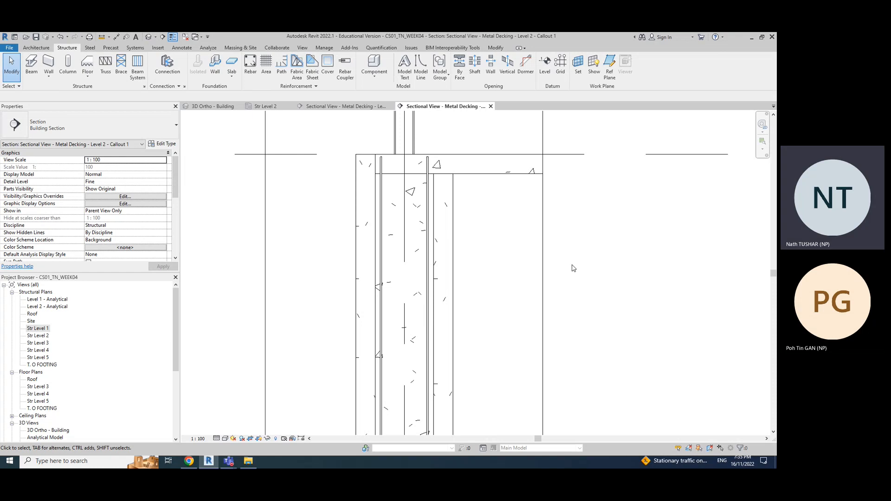
# Step: Shorten the slab-side vertical bar by moving its upper end down to well below the slab
pyautogui.click(427, 233)
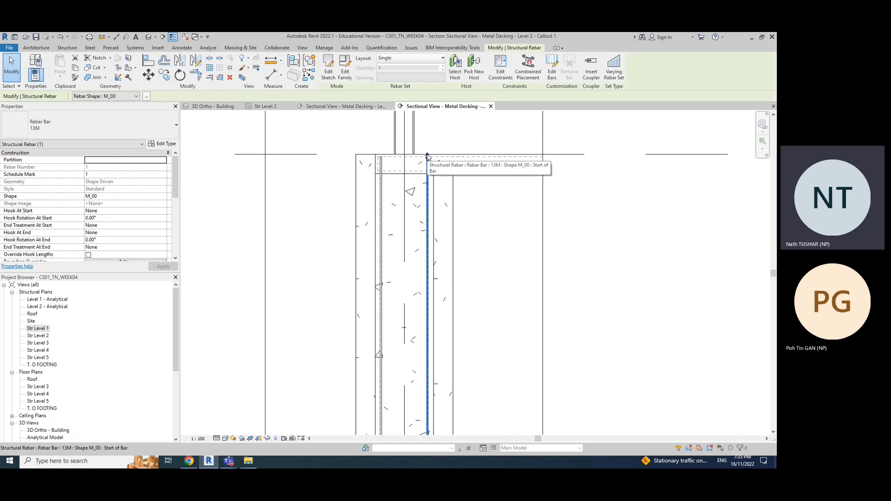
pyautogui.moveTo(427, 155)
pyautogui.mouseDown()
pyautogui.moveTo(422, 259)
pyautogui.moveTo(435, 164)
pyautogui.moveTo(427, 157)
pyautogui.mouseUp()
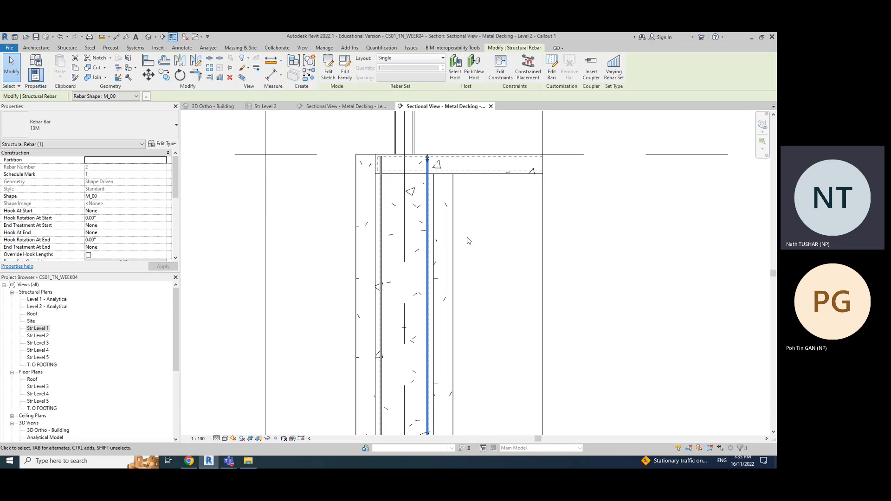
pyautogui.press('Escape')
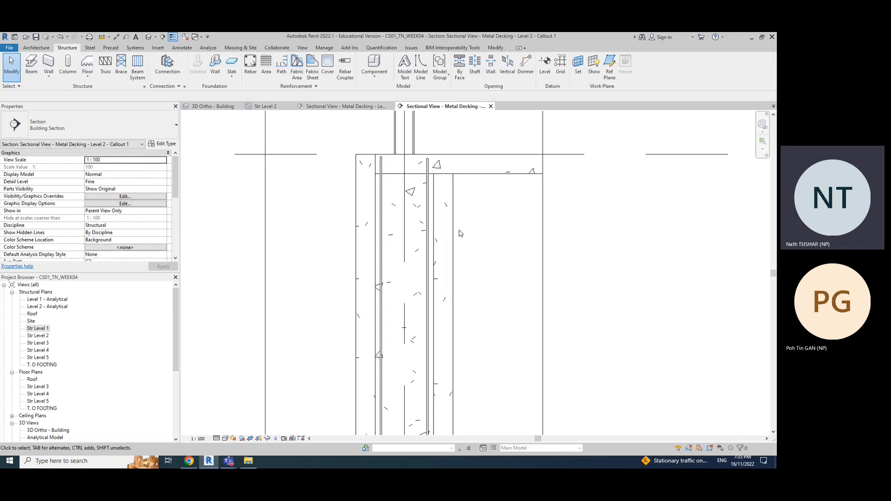
pyautogui.click(428, 219)
pyautogui.moveTo(427, 158); pyautogui.dragTo(427, 275)
pyautogui.scroll(-2, 494, 325)
pyautogui.moveTo(493, 324); pyautogui.dragTo(507, 199, button='middle')
pyautogui.scroll(1, 480, 259)
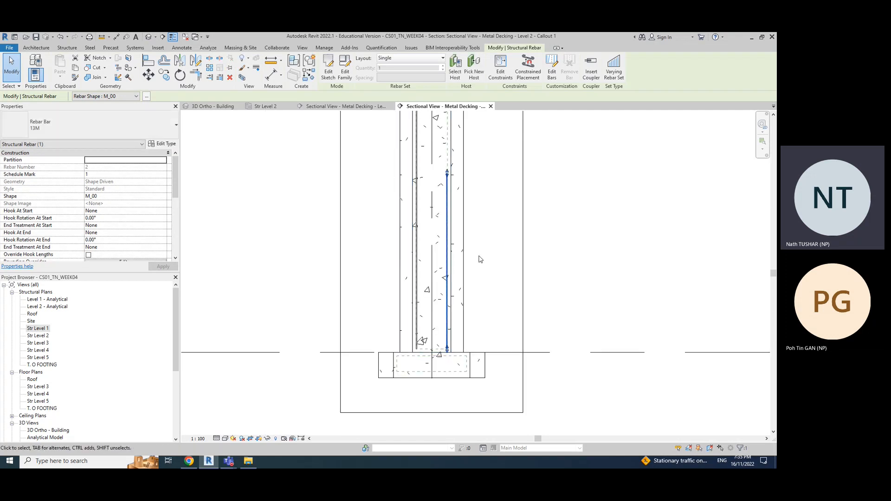
pyautogui.click(505, 230)
pyautogui.scroll(-1, 485, 224)
pyautogui.moveTo(485, 225); pyautogui.dragTo(469, 293, button='middle')
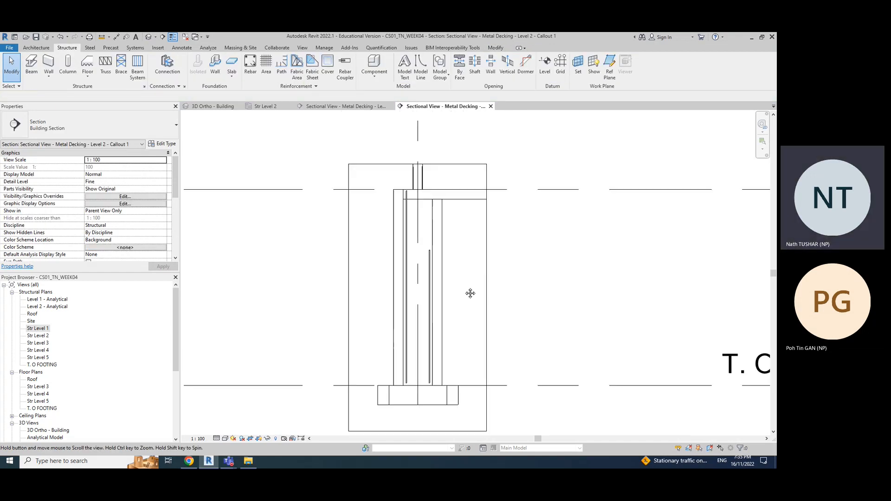
# Step: Extend the shortened slab-side bar upward to the cover line at the top of the wall
pyautogui.click(428, 291)
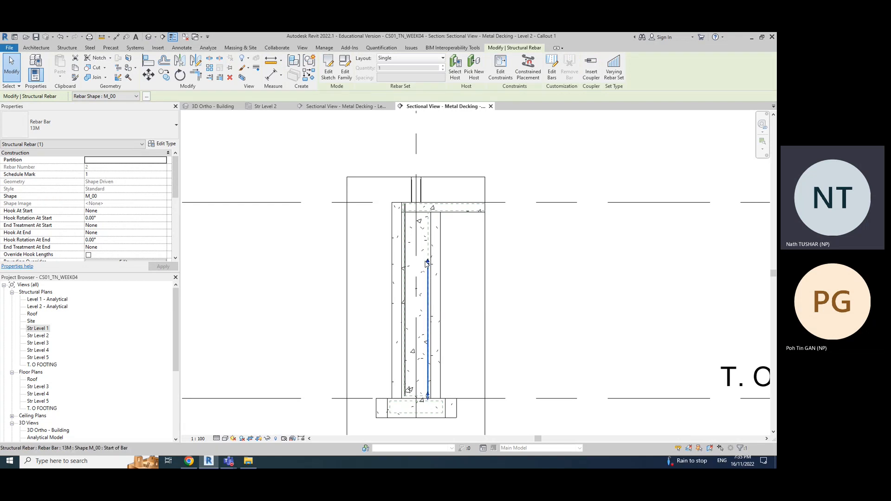
pyautogui.scroll(5, 427, 263)
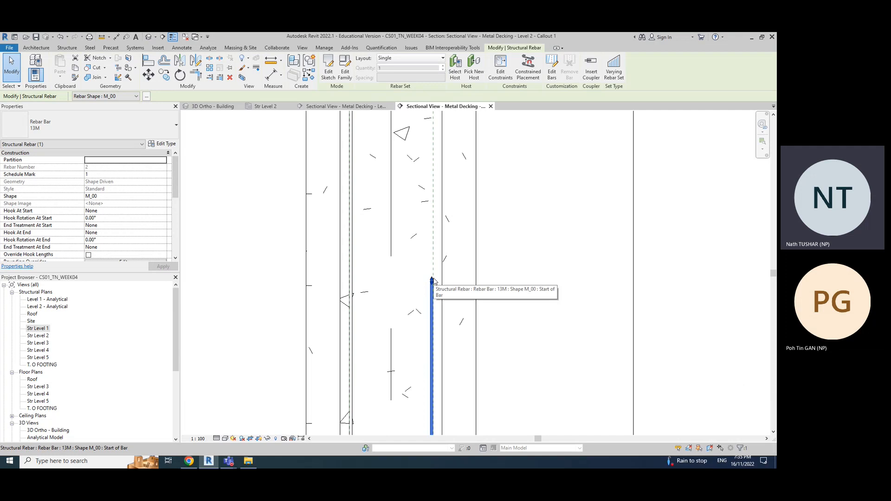
pyautogui.scroll(1, 432, 282)
pyautogui.scroll(-1, 432, 282)
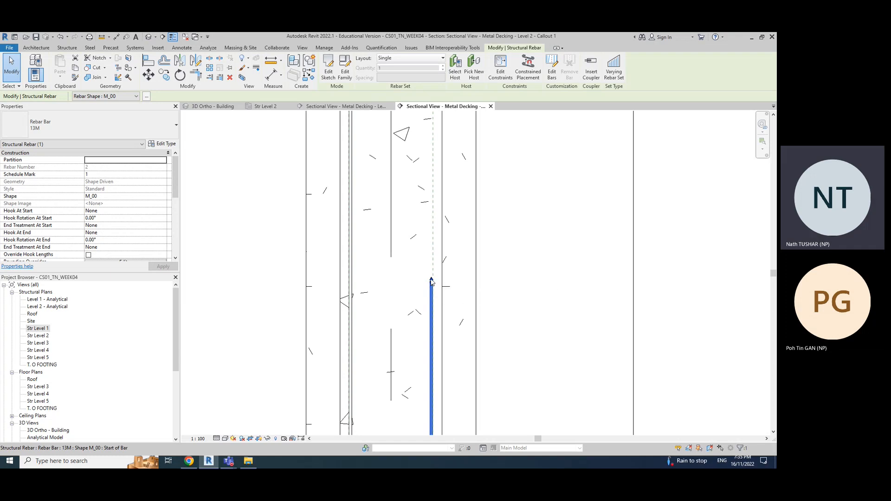
pyautogui.moveTo(432, 282); pyautogui.dragTo(438, 132)
pyautogui.click(622, 258)
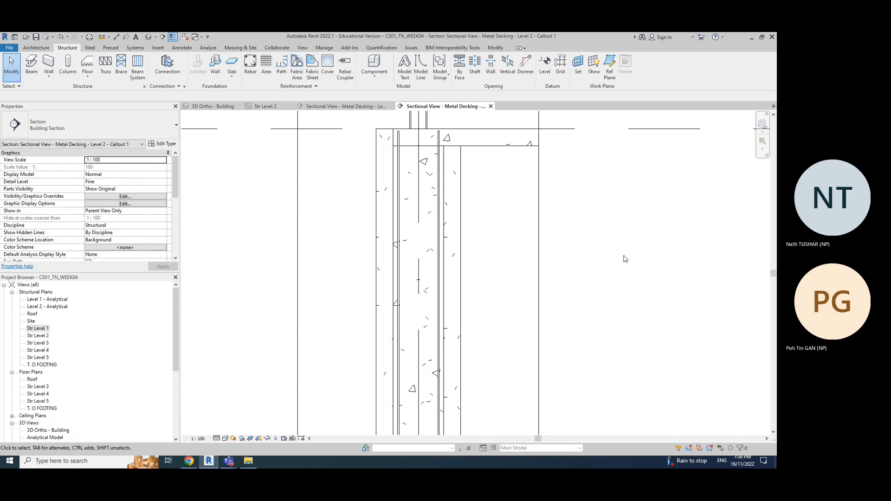
# Step: Set the layout rule of both vertical wall bars to Maximum Spacing with 100 mm spacing
pyautogui.click(439, 223)
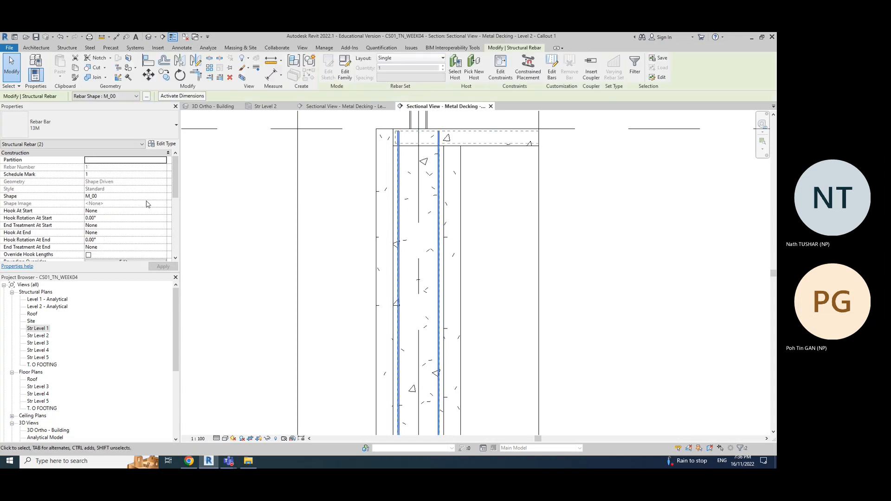
pyautogui.moveTo(175, 183); pyautogui.dragTo(177, 222)
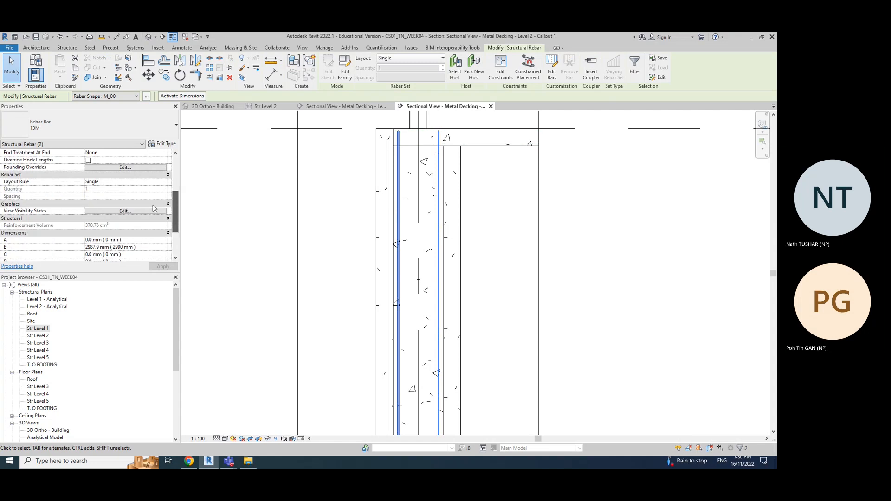
pyautogui.click(165, 184)
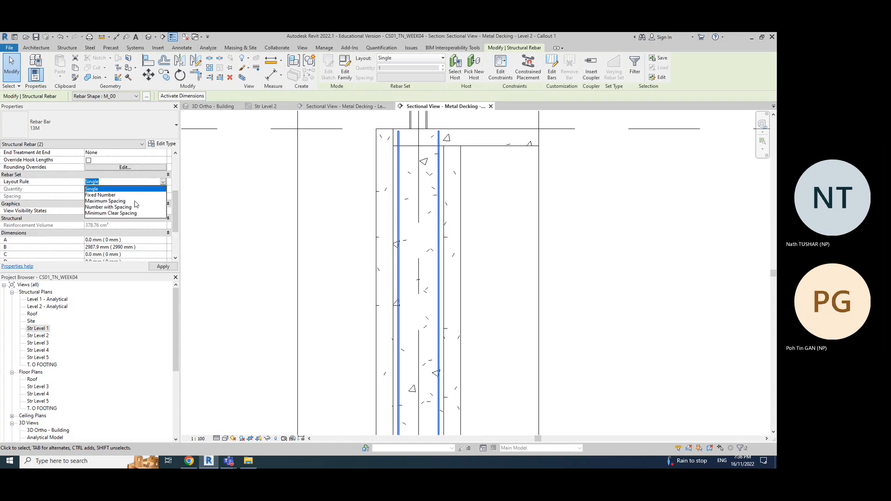
pyautogui.click(119, 202)
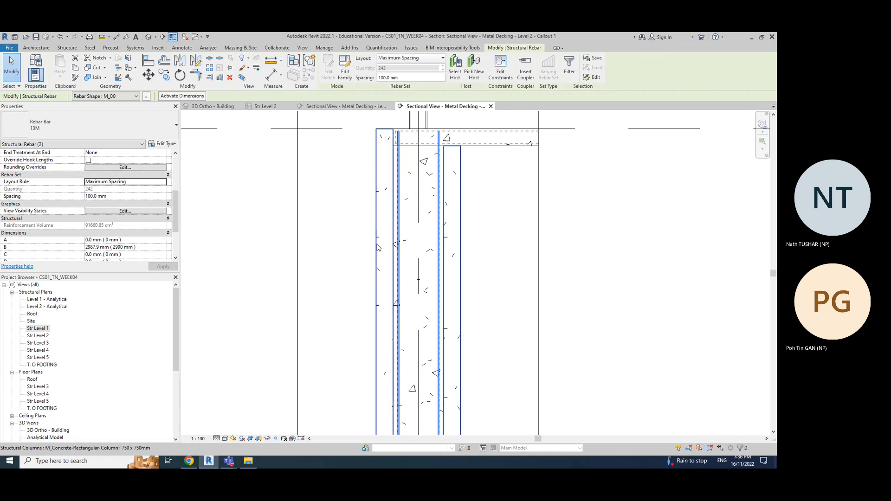
pyautogui.click(121, 198)
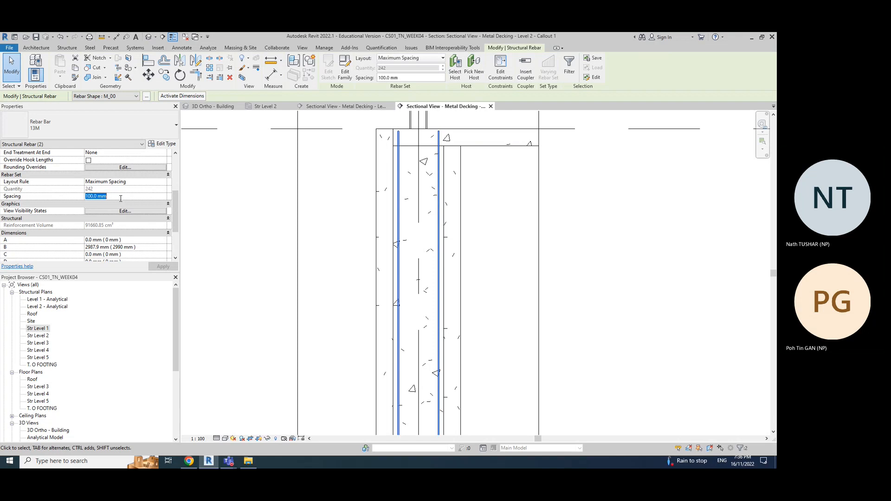
pyautogui.click(211, 210)
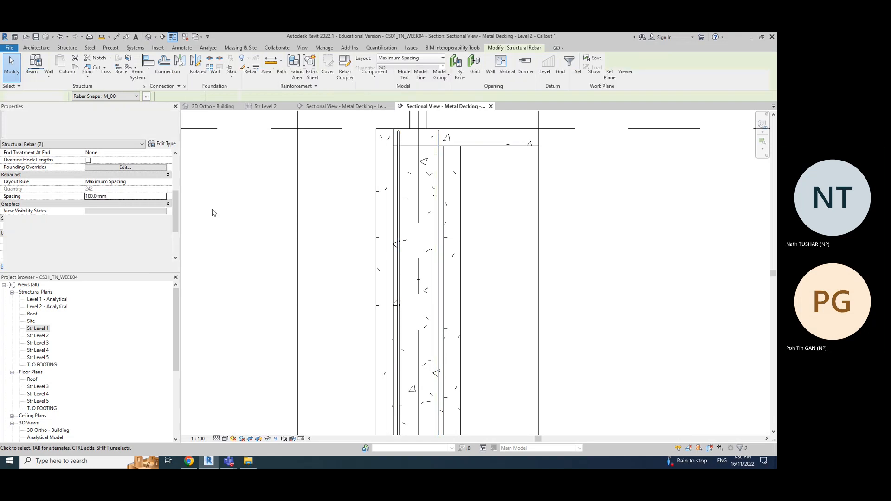
# Step: Draw a building section in the Str Level 2 plan, running just inside the west wall across grids D and E and facing that wall
pyautogui.click(352, 107)
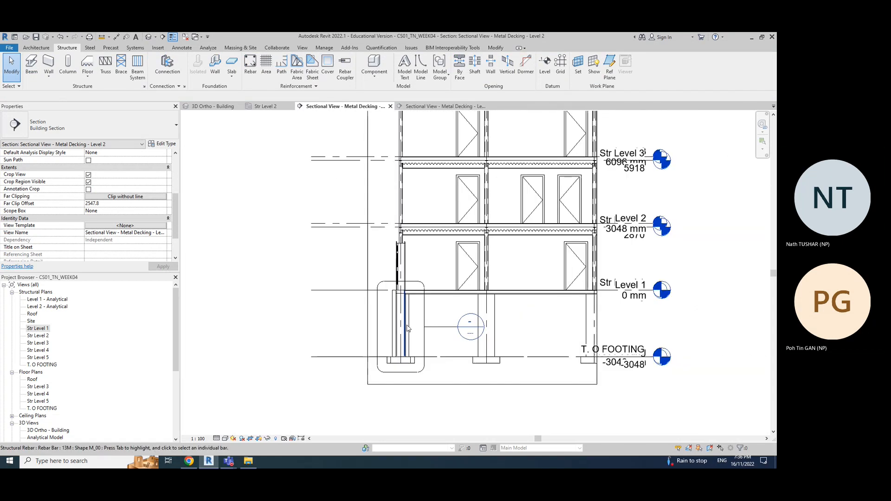
pyautogui.click(265, 106)
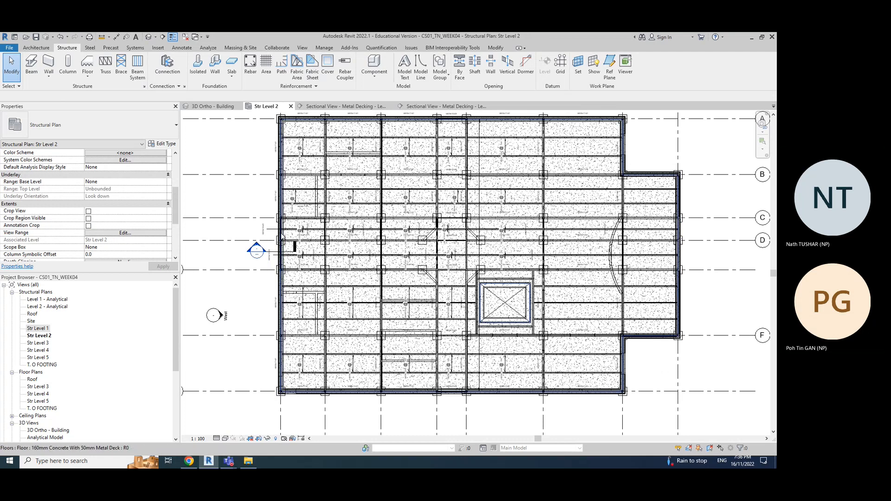
pyautogui.scroll(4, 270, 262)
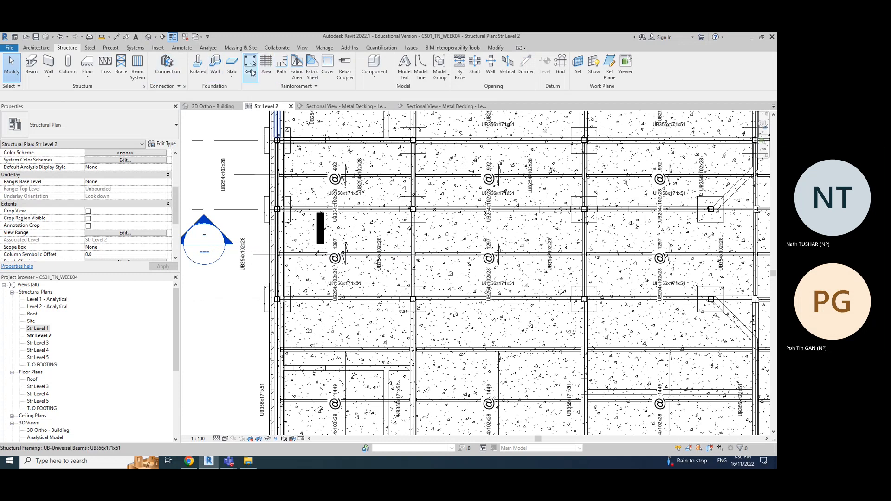
pyautogui.click(162, 37)
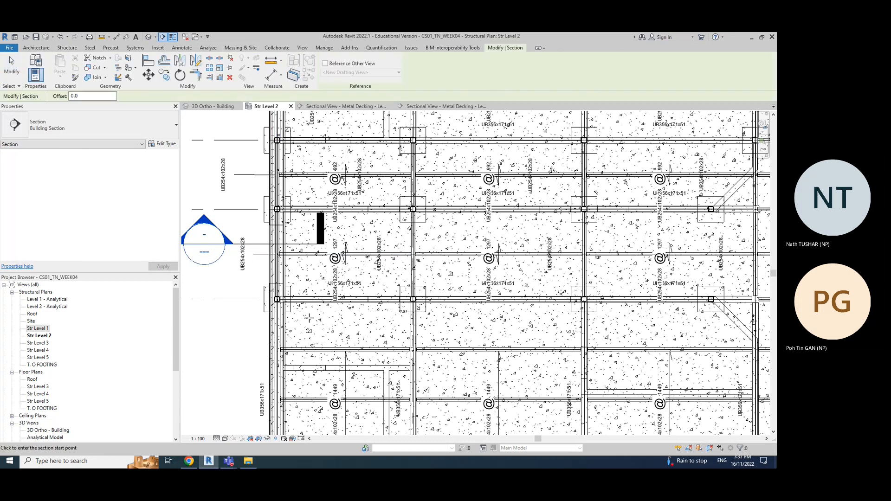
pyautogui.click(294, 316)
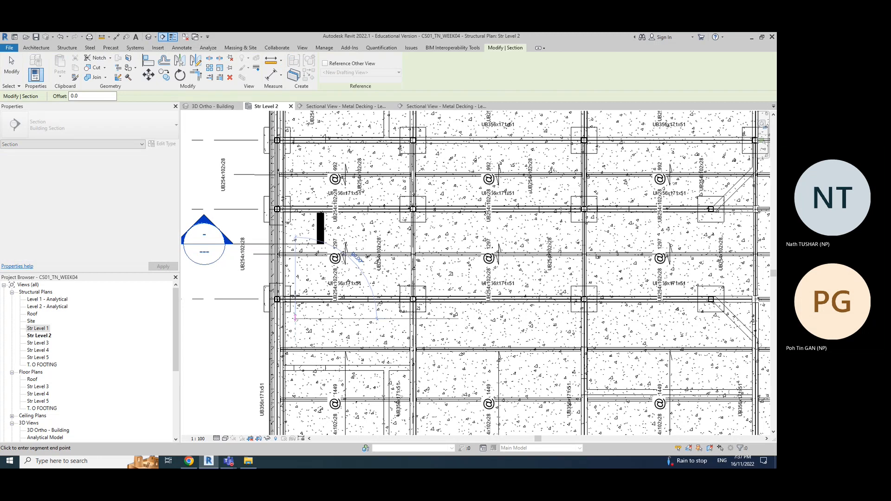
pyautogui.click(295, 184)
pyautogui.press('Escape')
pyautogui.press('Escape')
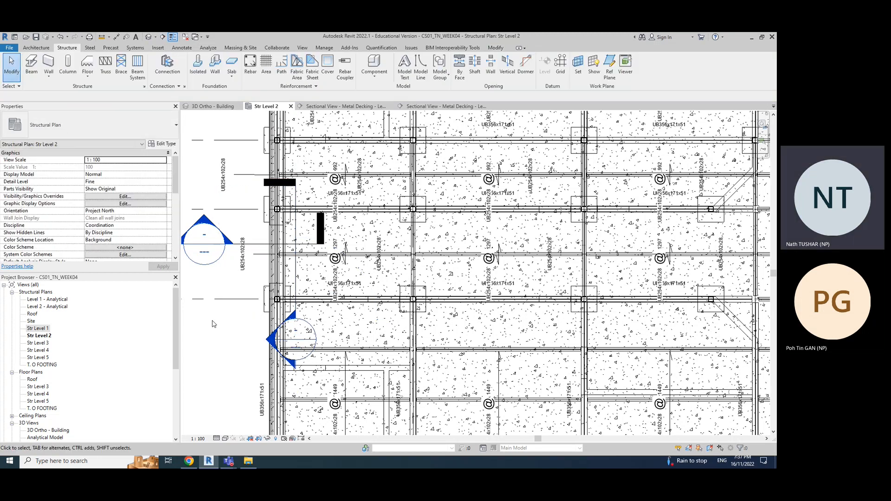
# Step: Open the new section view, examine the vertical wall bars between T. O FOOTING and Str Level 1, and close the view
pyautogui.doubleClick(274, 349)
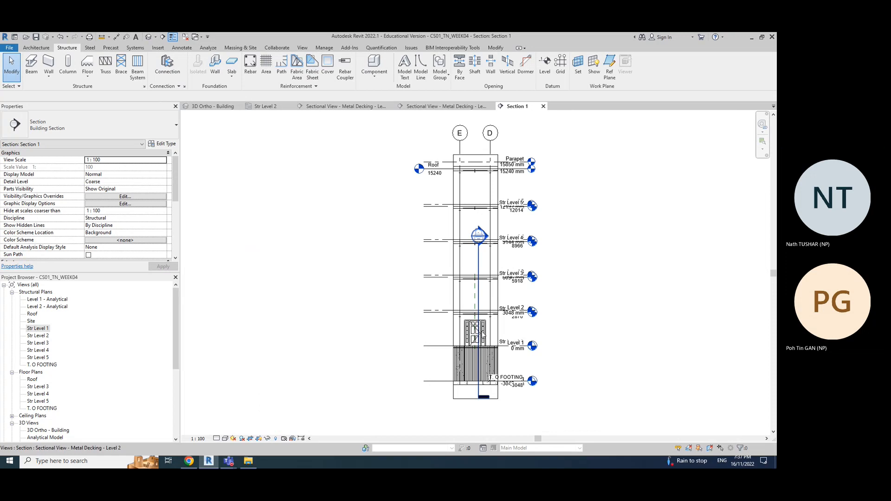
pyautogui.scroll(5, 486, 380)
pyautogui.scroll(-1, 486, 379)
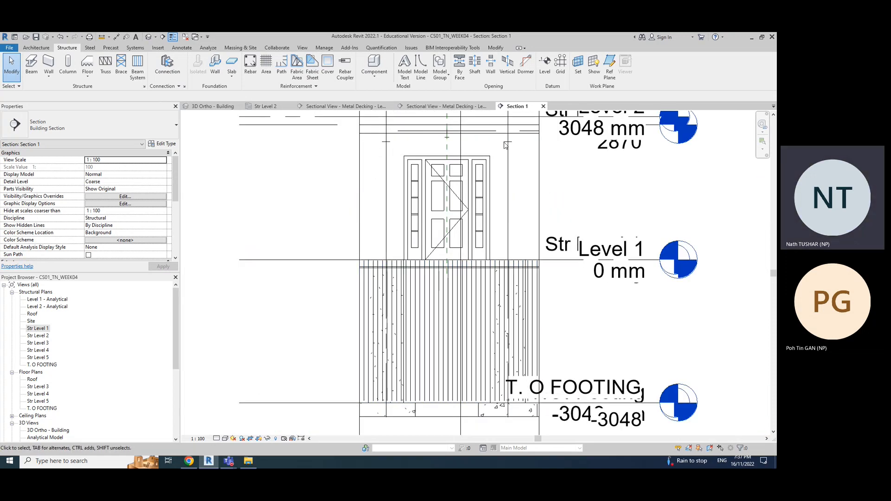
pyautogui.click(543, 106)
pyautogui.scroll(-2, 421, 140)
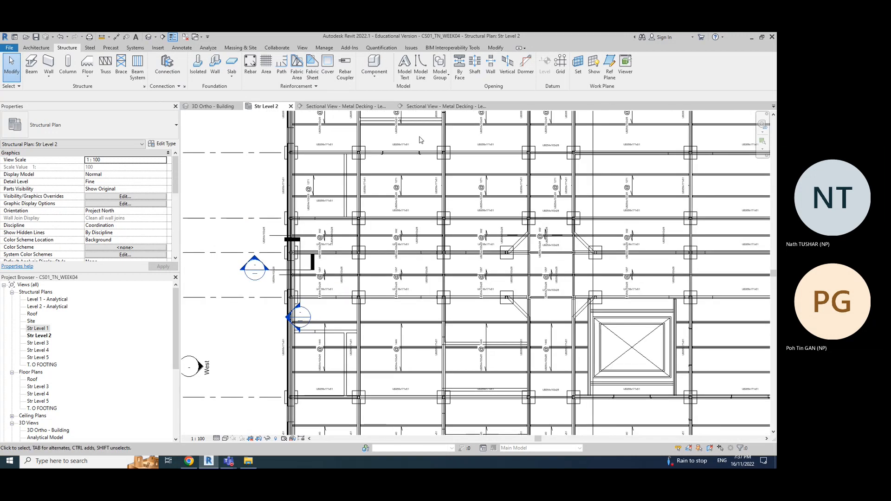
# Step: Select the slab-side vertical bar set in the Metal Decking - Level 2 section and examine its distribution in Section 1
pyautogui.hotkey('ctrl', 'Tab')
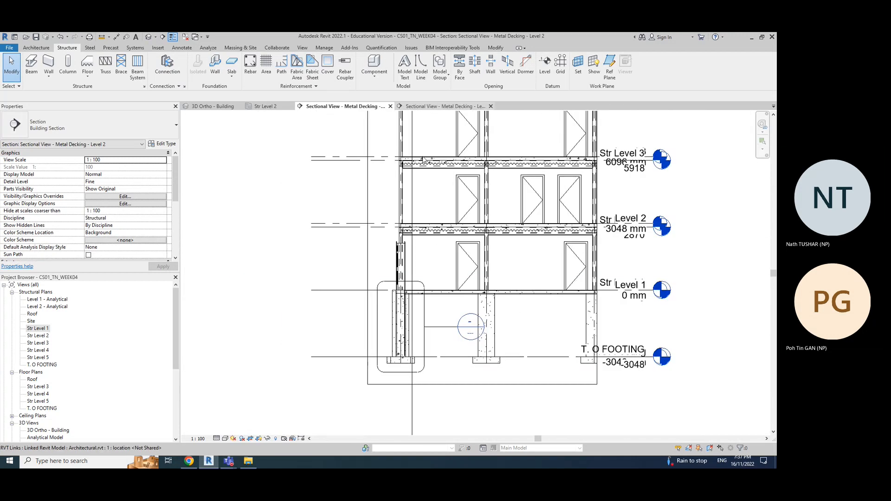
pyautogui.scroll(3, 400, 328)
pyautogui.click(403, 325)
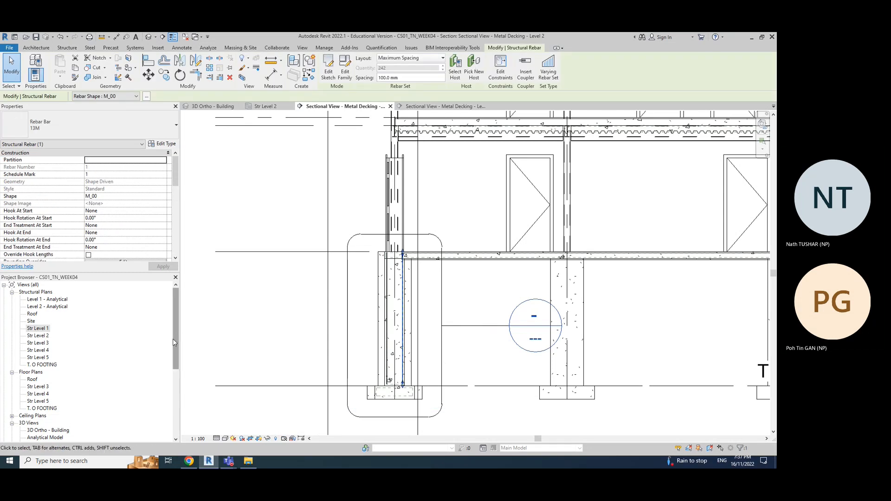
pyautogui.moveTo(175, 342); pyautogui.dragTo(169, 431)
pyautogui.doubleClick(37, 365)
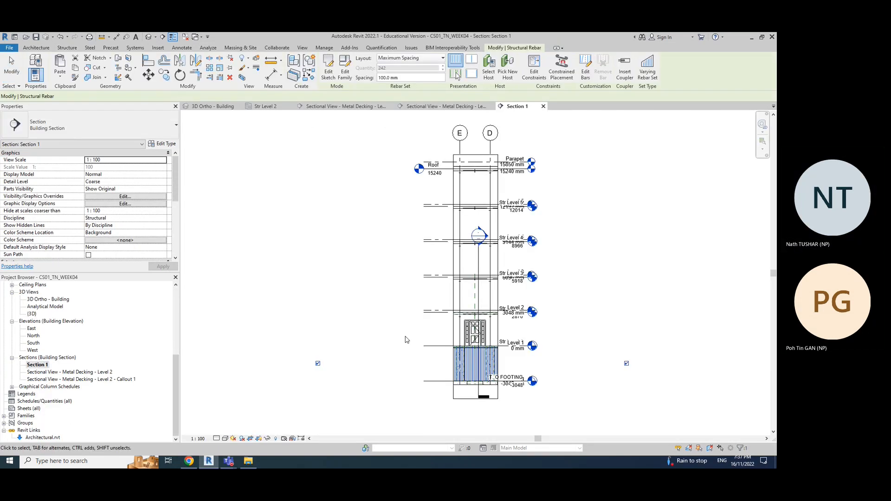
pyautogui.scroll(5, 468, 370)
pyautogui.click(342, 333)
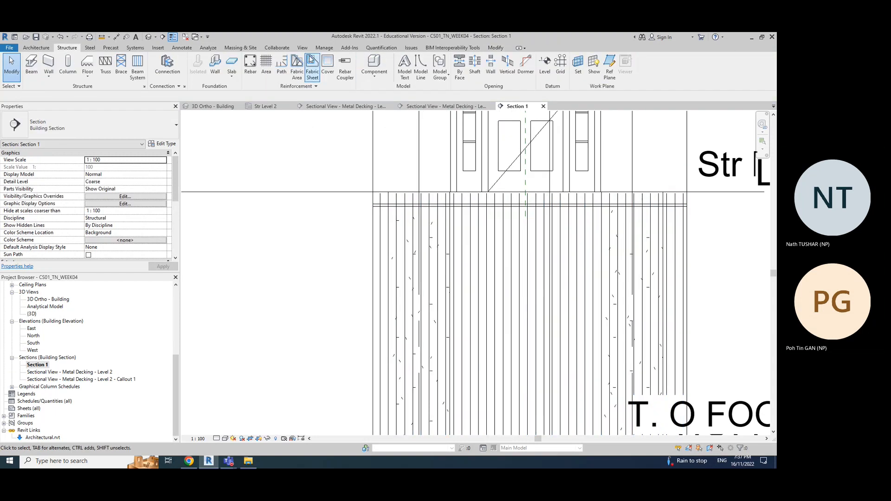
# Step: Measure the spacing between two adjacent vertical wall bars in Section 1 and close that view
pyautogui.click(495, 47)
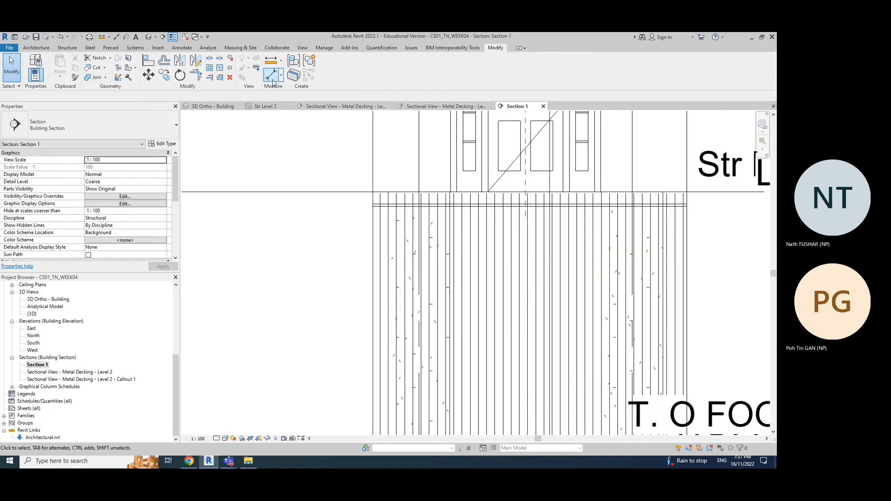
pyautogui.click(380, 273)
pyautogui.click(389, 274)
pyautogui.press('Escape')
pyautogui.press('Escape')
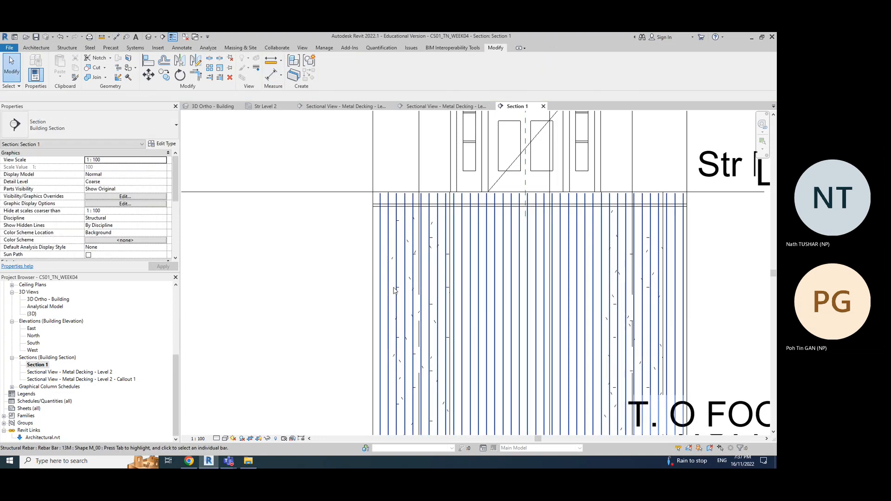
pyautogui.scroll(-5, 323, 276)
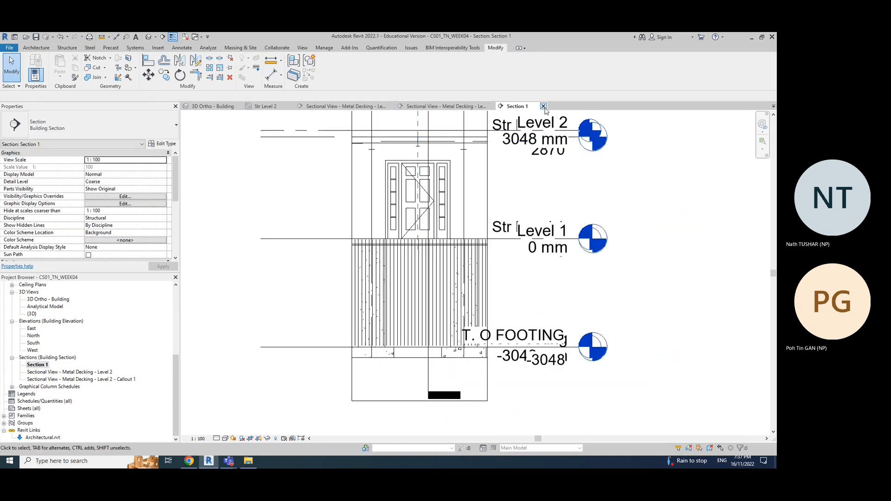
pyautogui.click(543, 105)
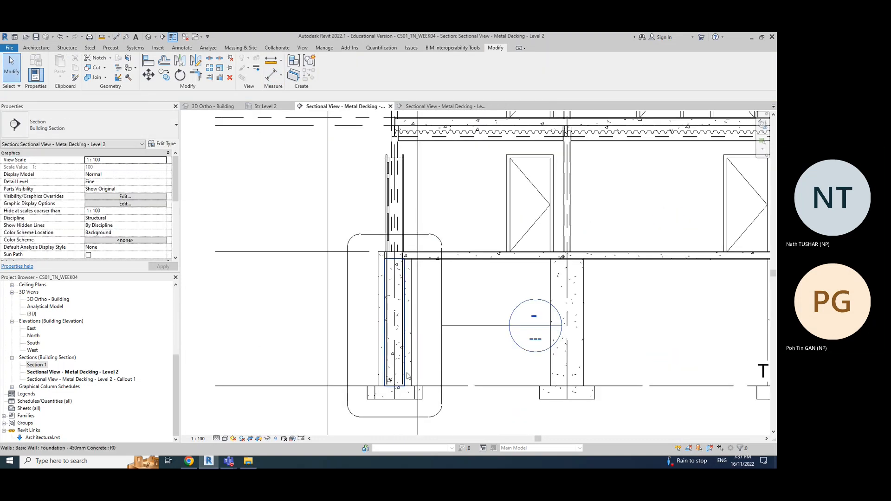
# Step: Return to the wall's Callout 1 view and check both vertical bar sets by selecting them together
pyautogui.click(433, 107)
pyautogui.scroll(-5, 408, 341)
pyautogui.scroll(5, 369, 279)
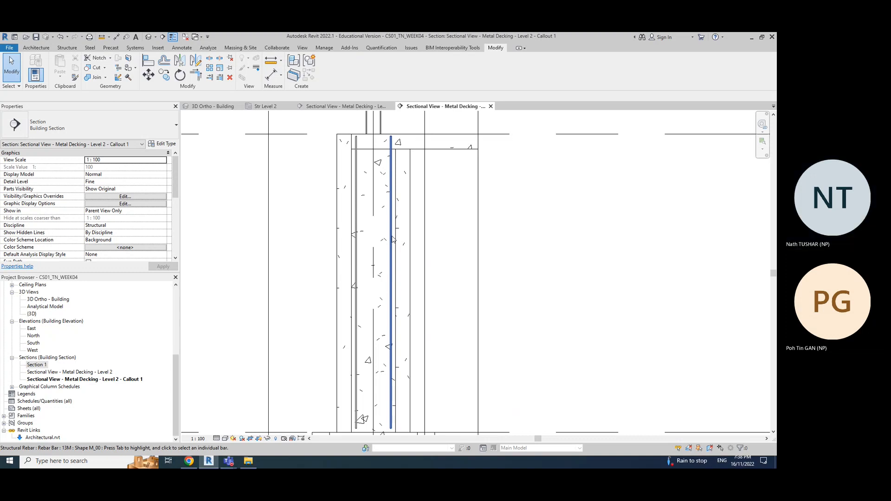
pyautogui.click(393, 239)
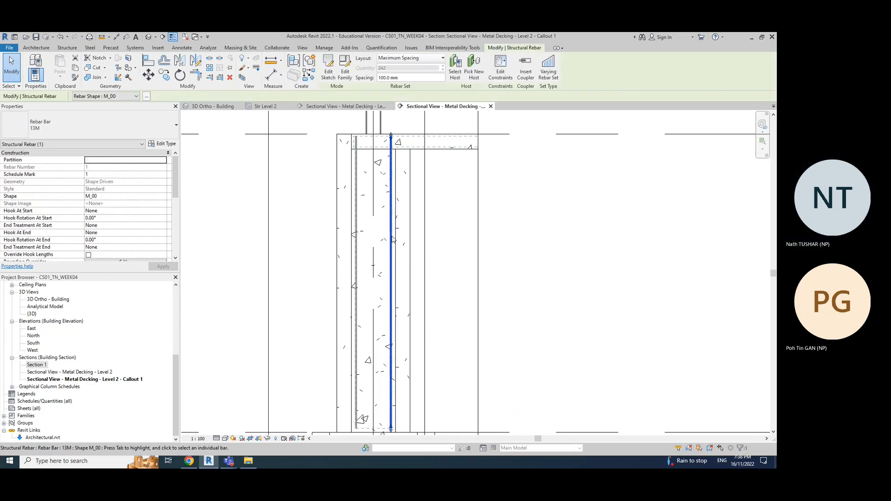
pyautogui.keyDown('ctrl'); pyautogui.click(357, 236); pyautogui.keyUp('ctrl')
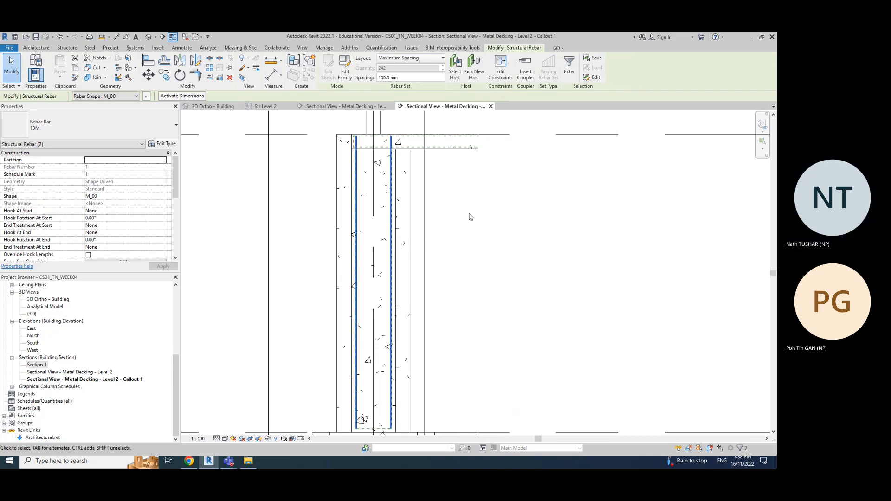
pyautogui.click(519, 234)
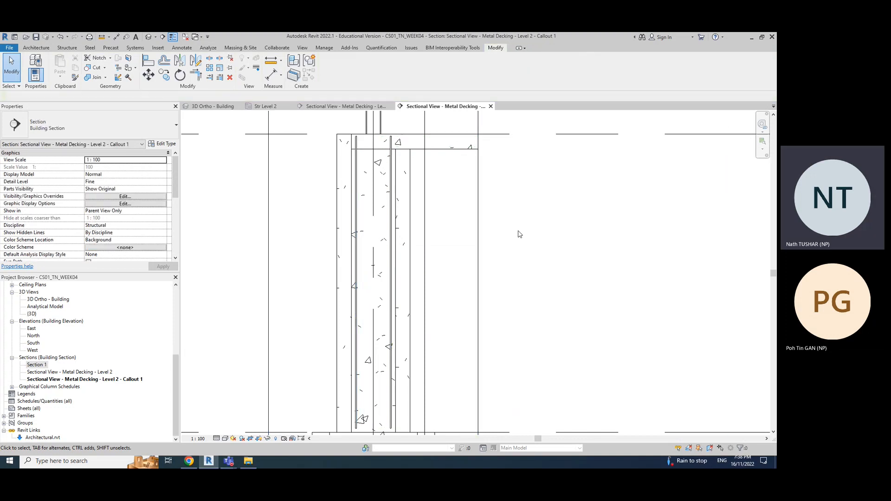
pyautogui.click(389, 241)
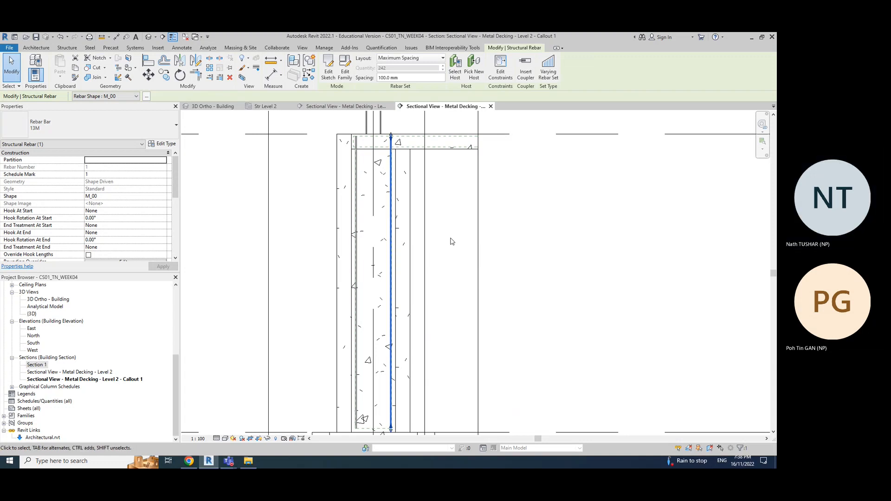
pyautogui.click(563, 268)
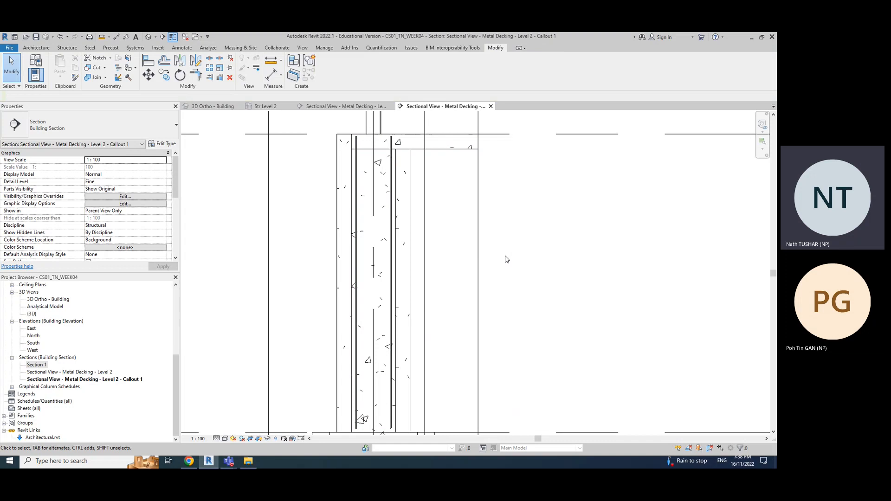
pyautogui.click(392, 236)
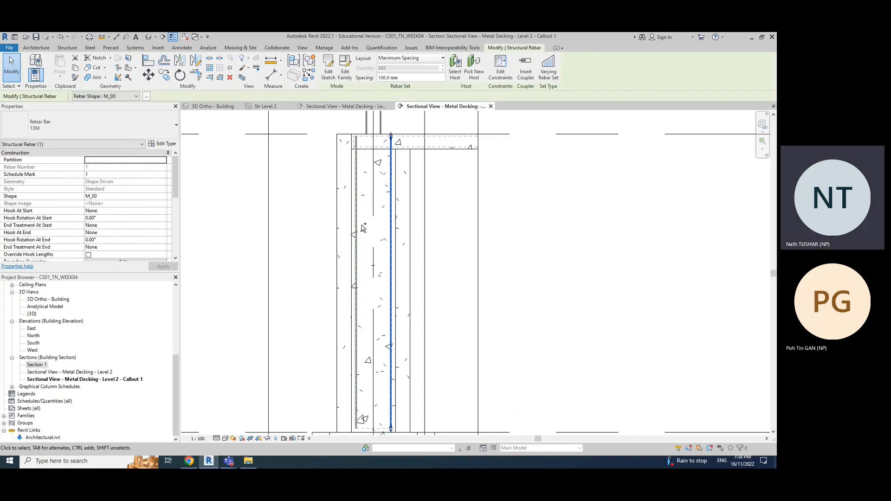
pyautogui.keyDown('ctrl'); pyautogui.click(358, 226); pyautogui.keyUp('ctrl')
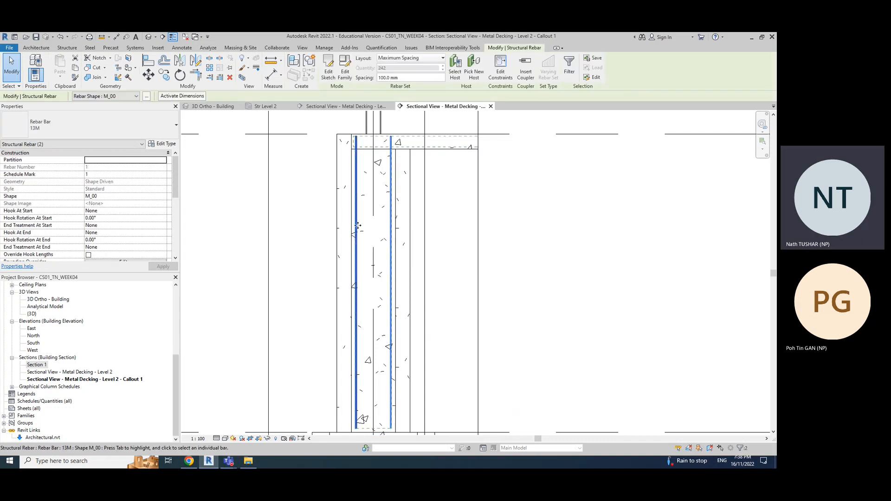
pyautogui.keyDown('shift'); pyautogui.click(358, 225); pyautogui.keyUp('shift')
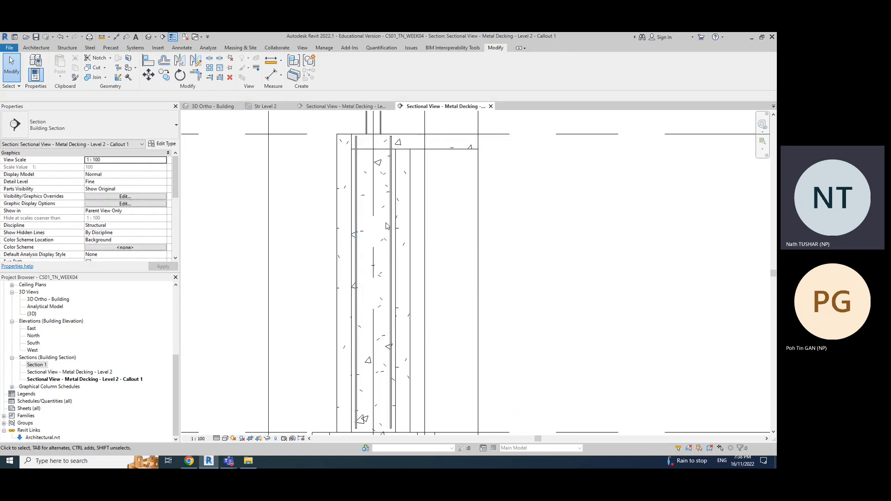
# Step: Change both vertical bar sets in the basement wall to rebar type 25M and check the outer one
pyautogui.keyDown('ctrl'); pyautogui.click(358, 220); pyautogui.keyUp('ctrl')
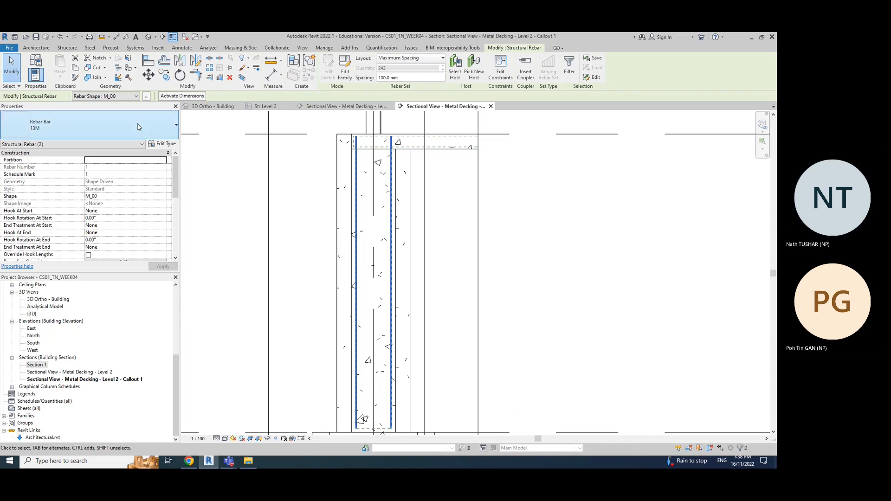
pyautogui.click(156, 130)
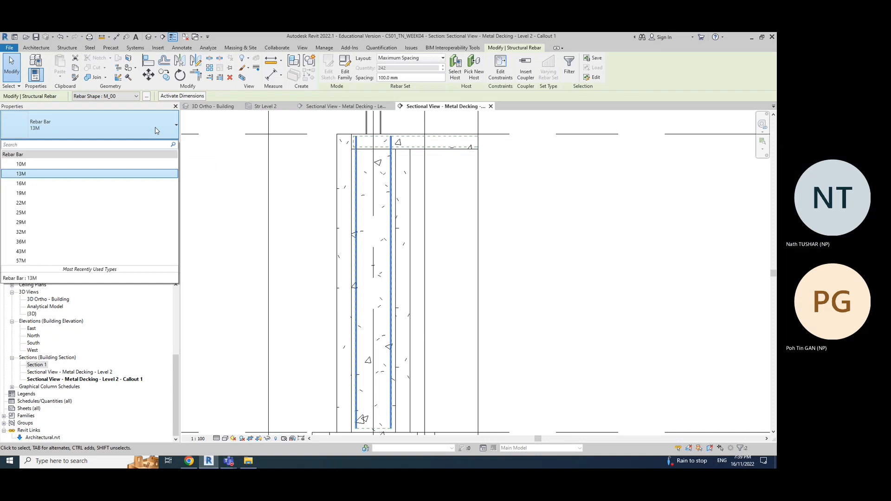
pyautogui.click(45, 214)
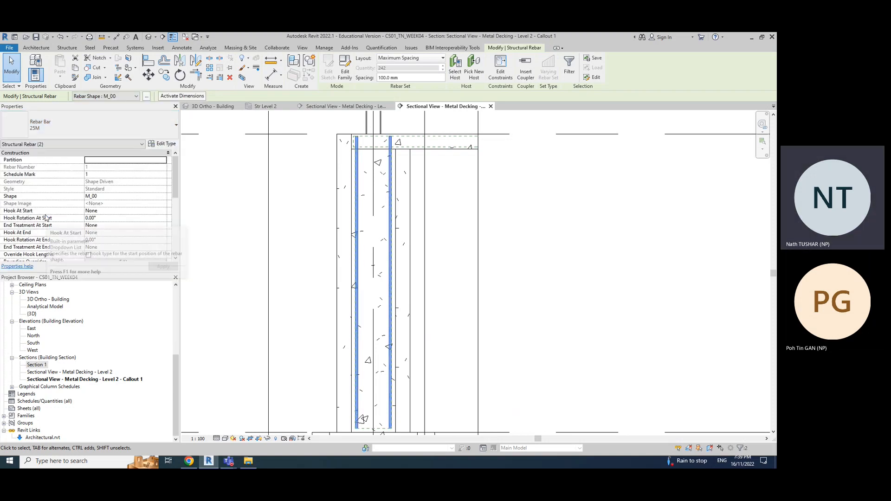
pyautogui.click(442, 232)
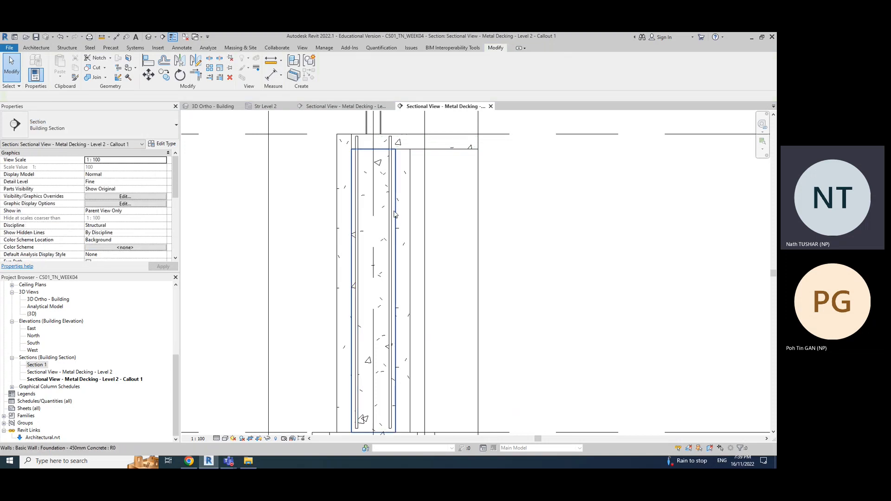
pyautogui.click(356, 223)
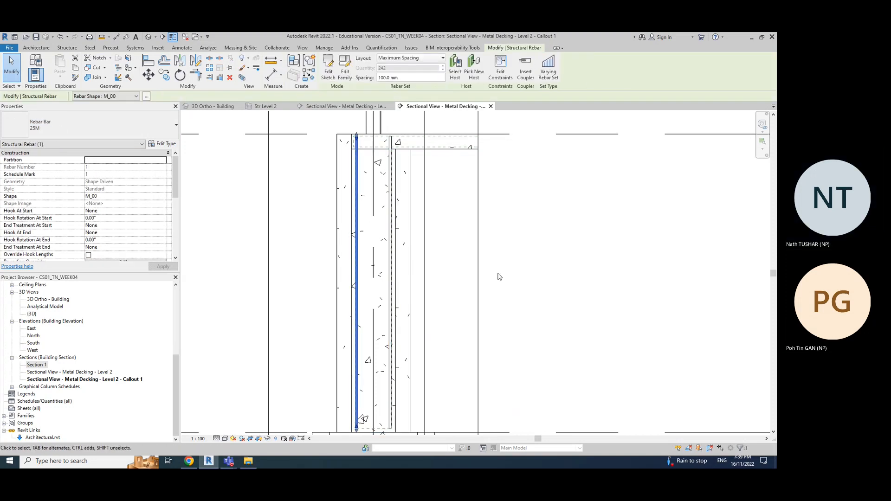
pyautogui.click(533, 268)
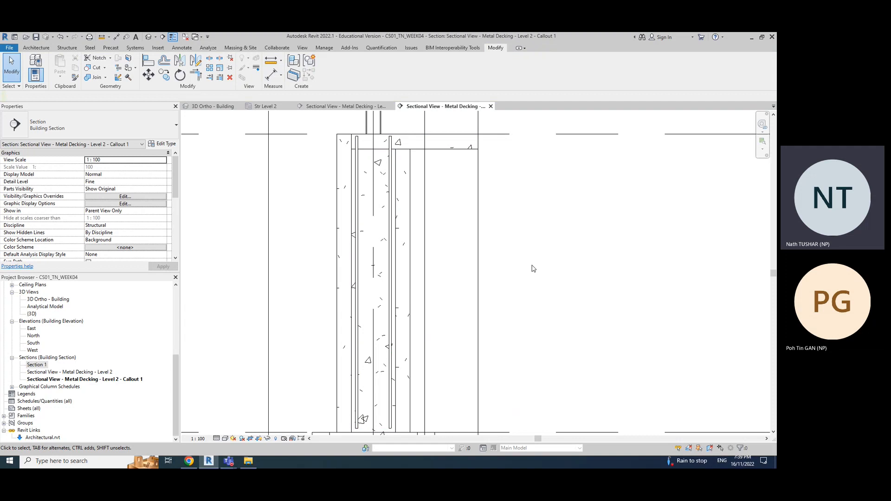
# Step: Preview the callout view in the Wireframe visual style and return it to Hidden Line
pyautogui.click(225, 439)
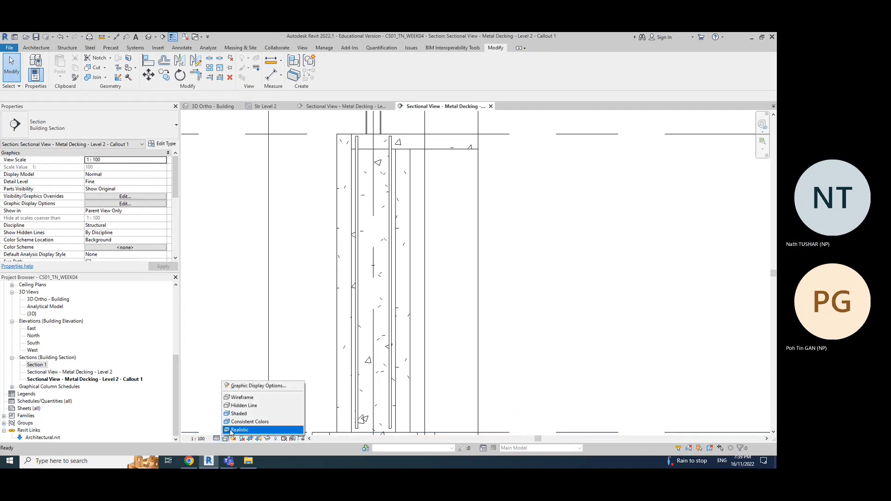
pyautogui.click(242, 398)
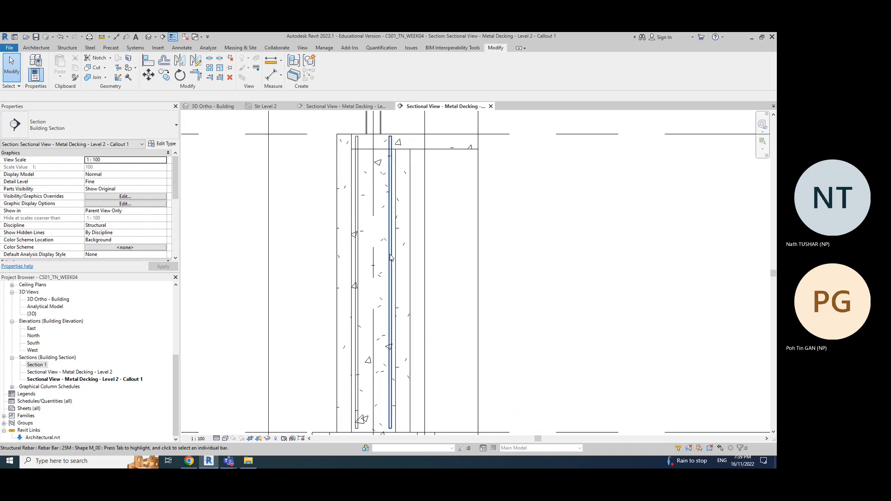
pyautogui.click(225, 438)
pyautogui.click(242, 406)
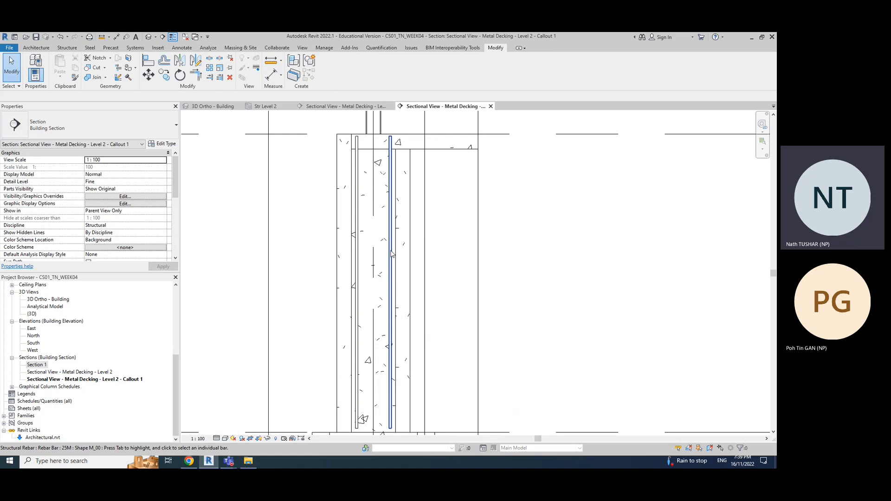
# Step: Check the vertical bar set near the wall's inner face within the whole callout view
pyautogui.click(389, 231)
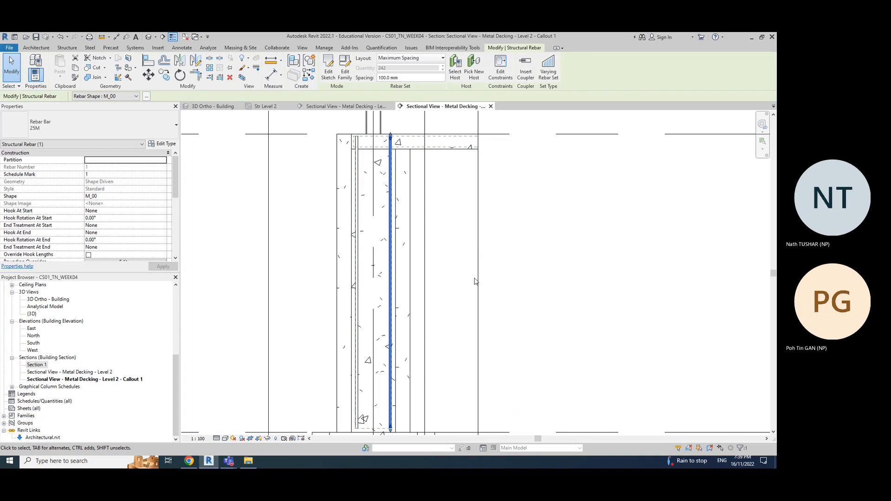
pyautogui.scroll(-3, 539, 284)
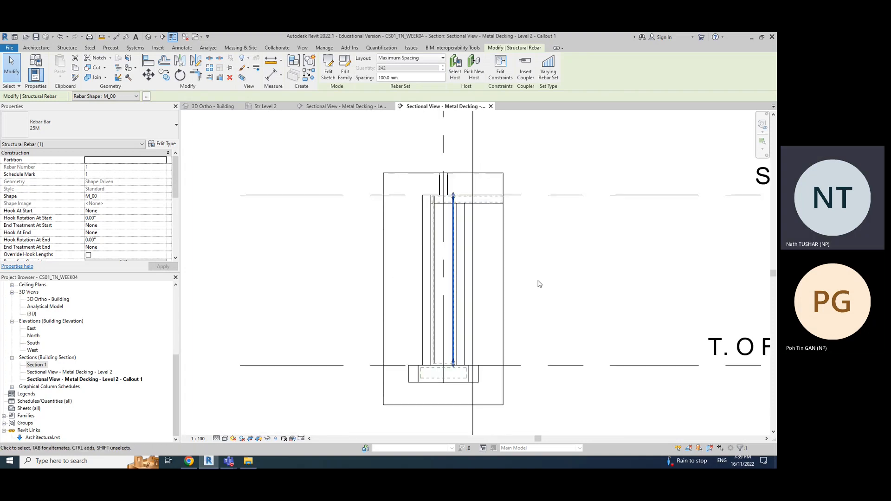
pyautogui.scroll(-2, 540, 284)
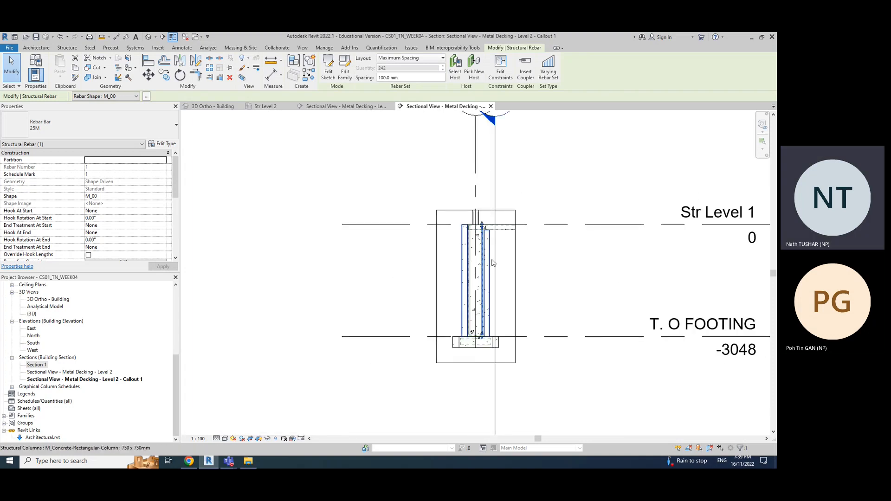
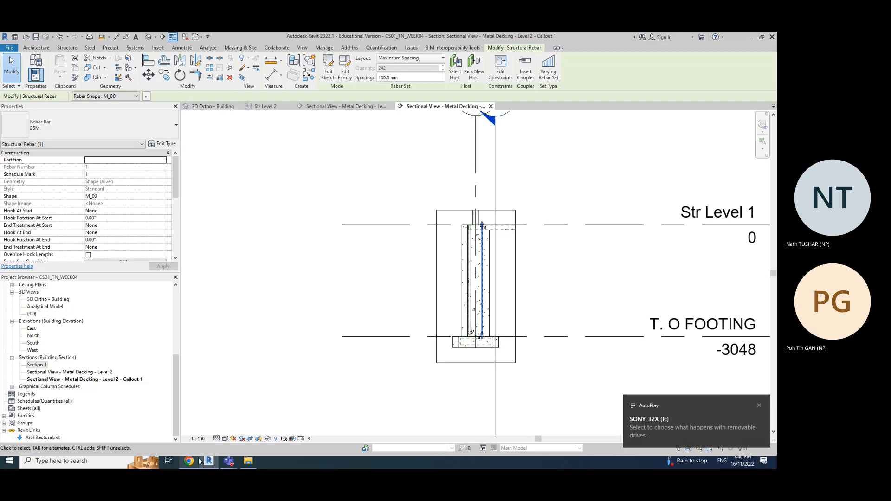
# Step: Save the CS01_TN_WEEK04 project in Revit after checking the Week 6 folder in File Explorer
pyautogui.click(248, 464)
pyautogui.click(227, 298)
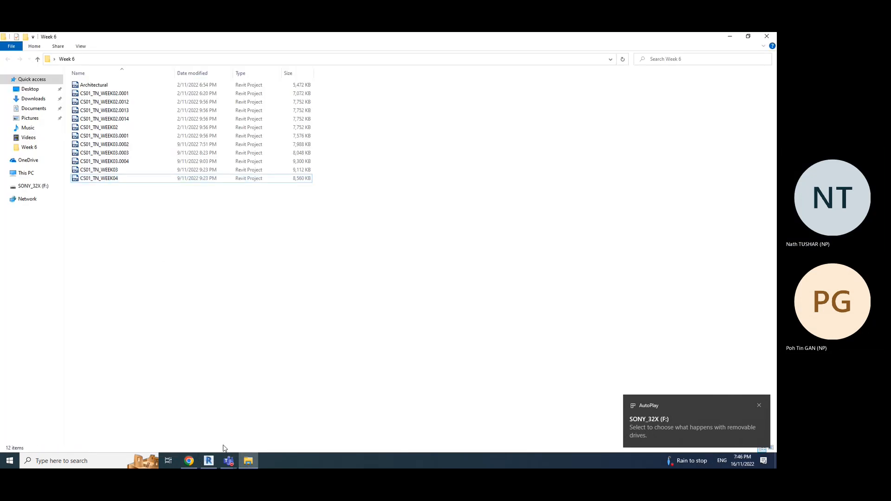
pyautogui.click(209, 460)
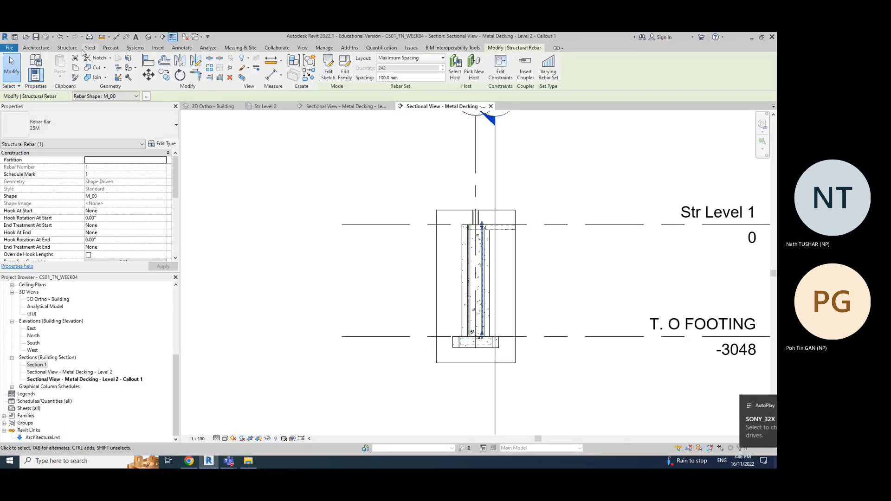
pyautogui.click(37, 38)
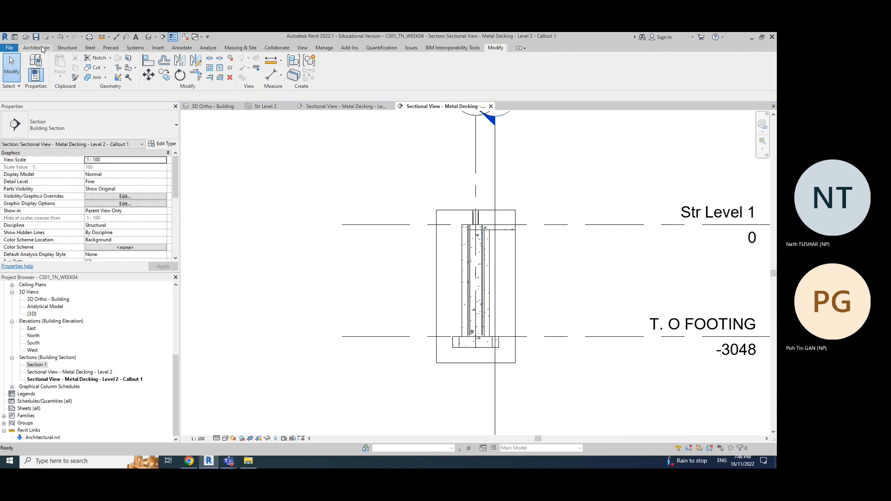
pyautogui.click(37, 40)
# Step: Switch to File Explorer and copy the Architectural and CS01_TN_WEEK04 project files from the Week 6 folder
pyautogui.click(249, 461)
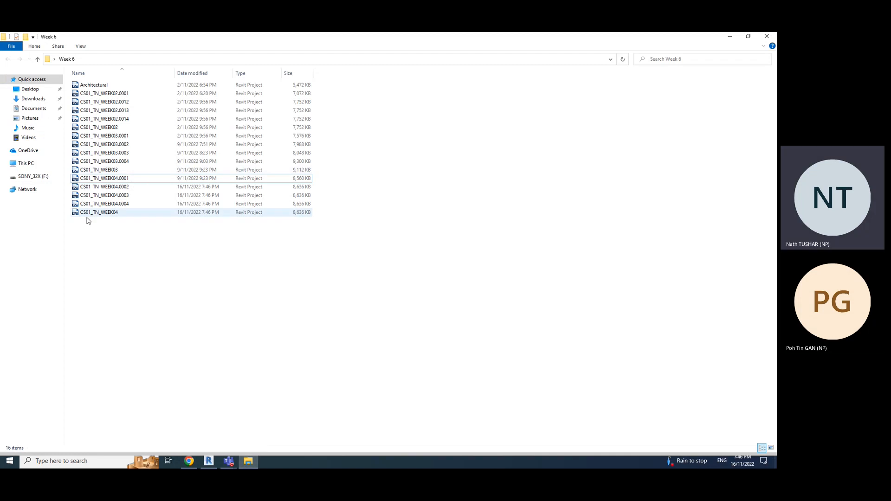
pyautogui.rightClick(102, 214)
pyautogui.click(100, 88)
pyautogui.keyDown('ctrl'); pyautogui.click(101, 88); pyautogui.keyUp('ctrl')
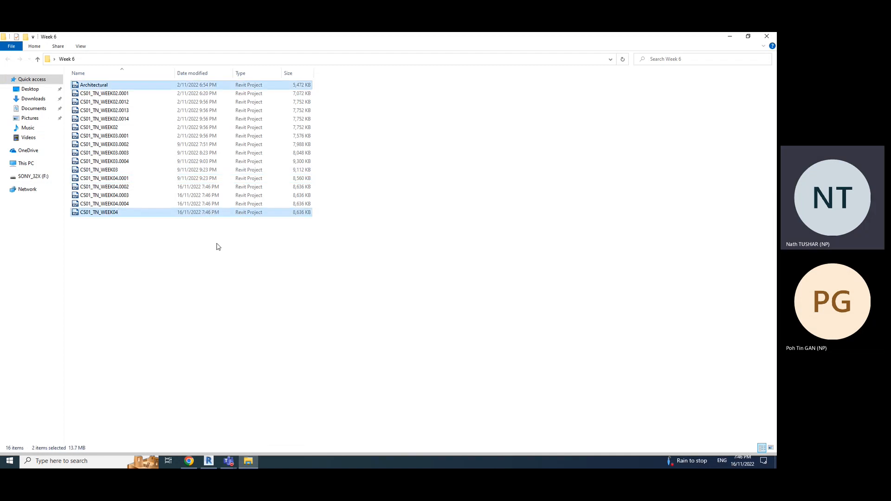
pyautogui.click(251, 462)
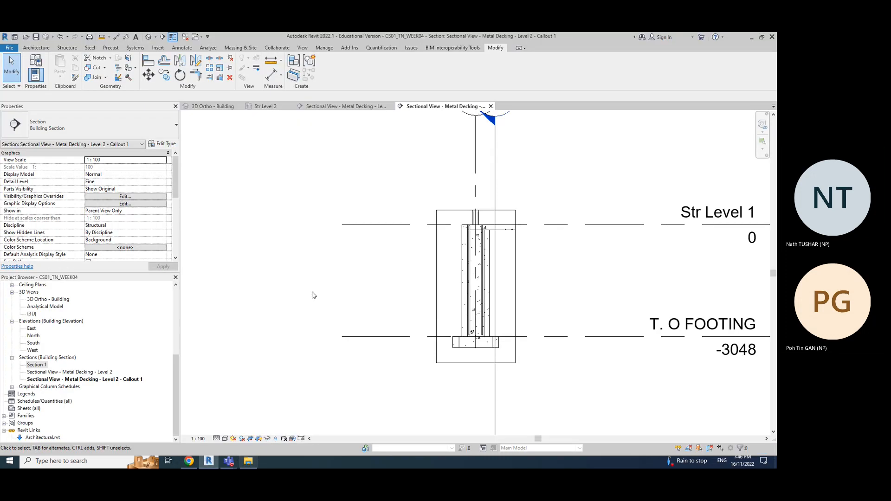
pyautogui.click(251, 463)
pyautogui.click(251, 461)
pyautogui.click(251, 461)
# Step: Create a folder named Str BIM Model_NP on the SONY_32X (F:) drive
pyautogui.click(33, 176)
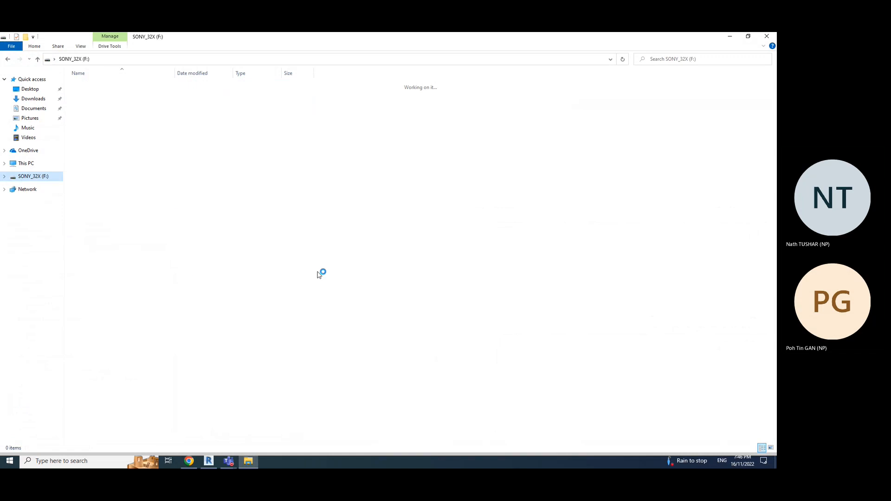
pyautogui.rightClick(478, 248)
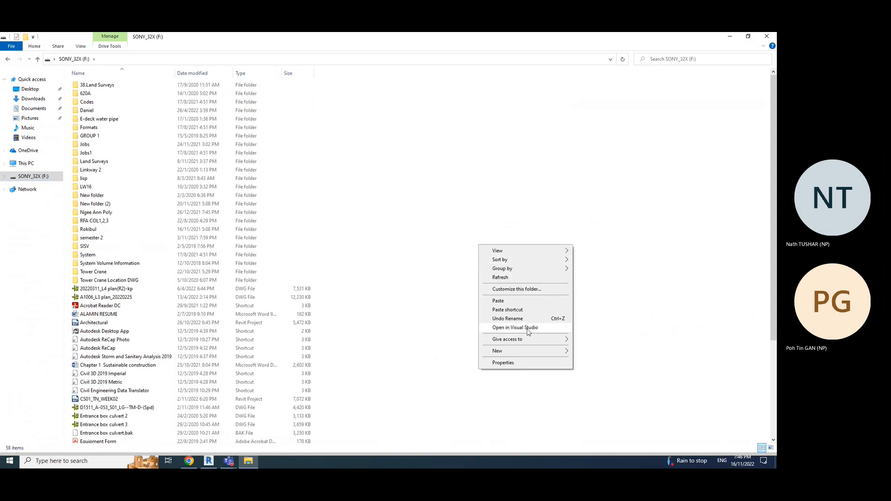
pyautogui.moveTo(529, 351)
pyautogui.click(605, 215)
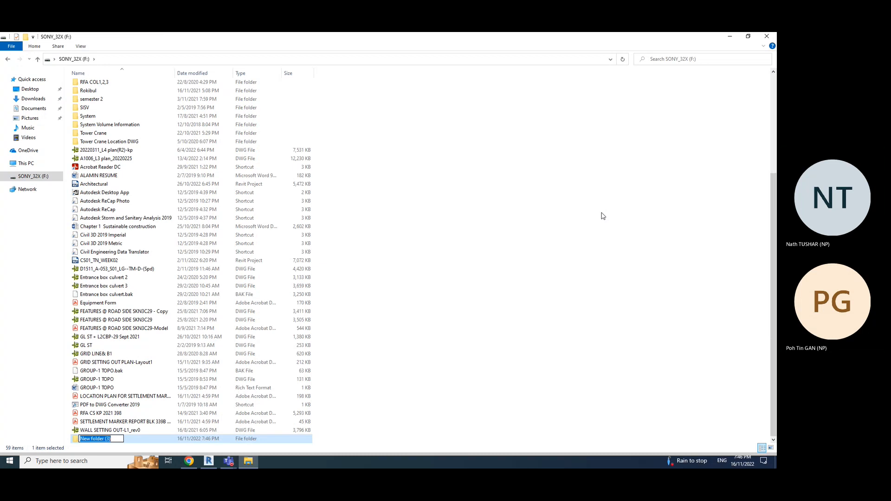
pyautogui.write('Str BIM Model = NP')
pyautogui.press('Return')
pyautogui.press('F2')
pyautogui.press('End')
pyautogui.press('Left')
pyautogui.press('Left')
pyautogui.press('BackSpace')
pyautogui.press('BackSpace')
pyautogui.press('BackSpace')
pyautogui.write('_')
pyautogui.press('Return')
# Step: Paste the two copied Revit project files into the Str BIM Model_NP folder and close File Explorer
pyautogui.press('Return')
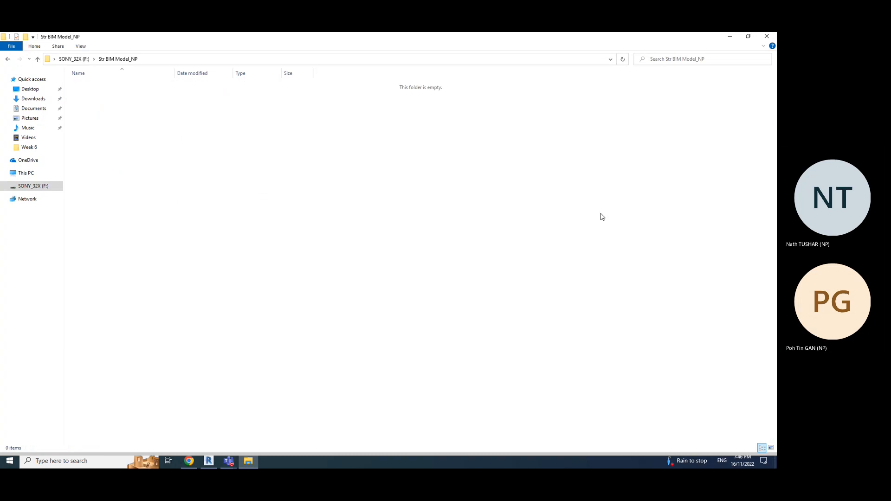
pyautogui.hotkey('ctrl', 'v')
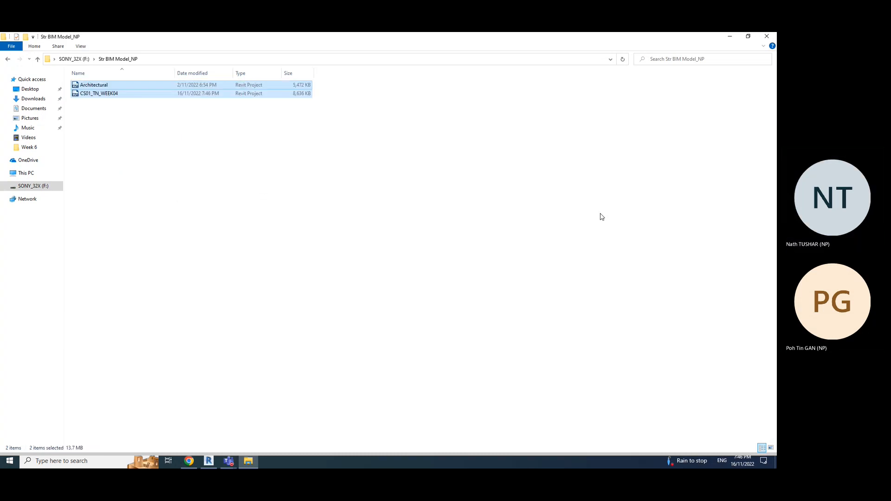
pyautogui.click(213, 191)
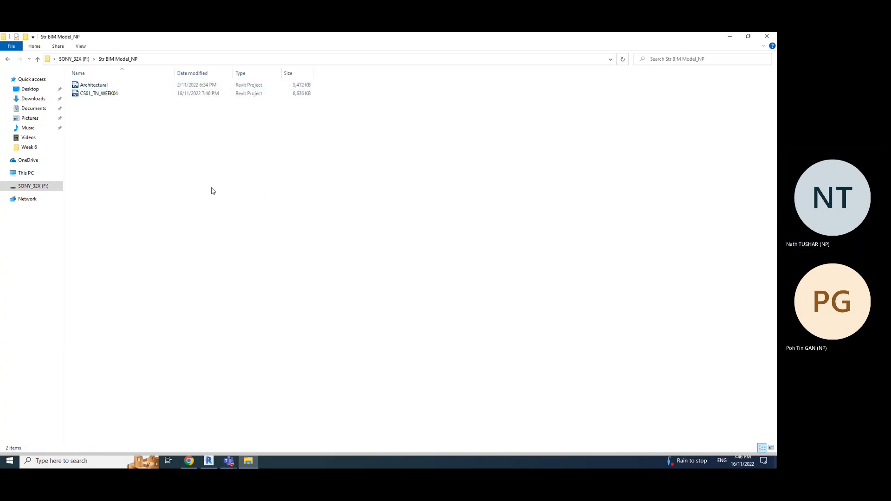
pyautogui.click(767, 37)
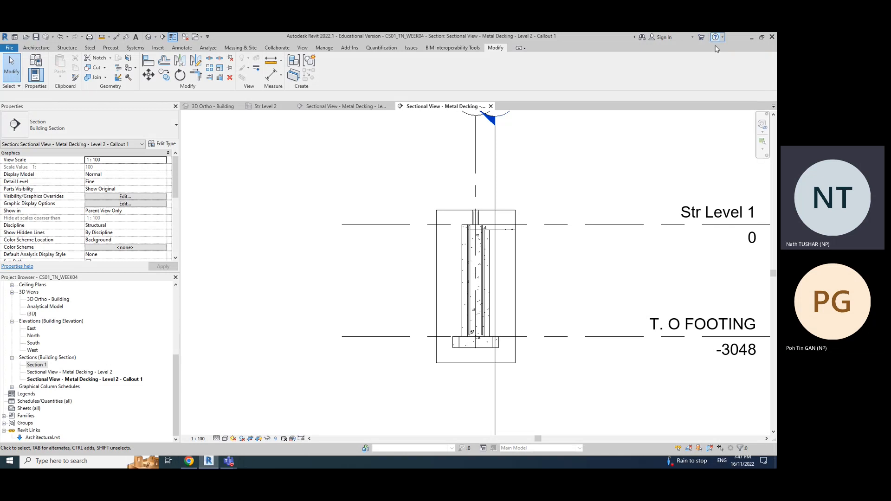
# Step: Eject the SONY_32X (F:) drive from This PC and close File Explorer
pyautogui.click(751, 37)
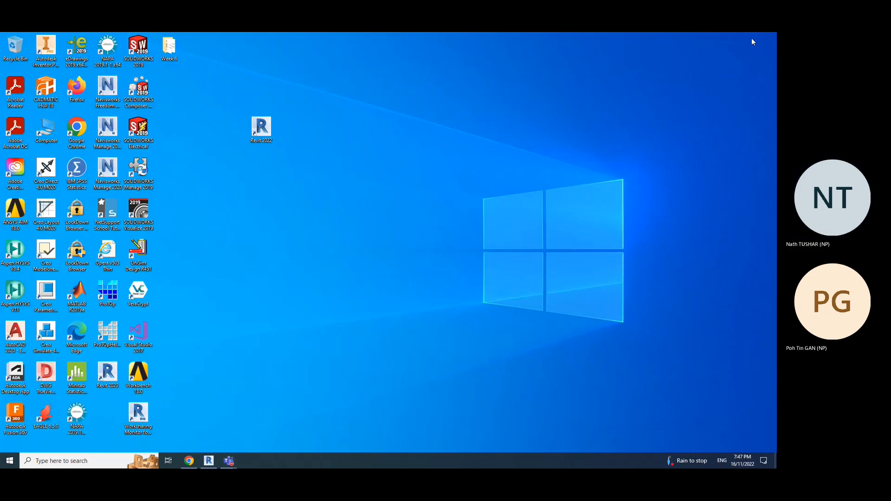
pyautogui.doubleClick(166, 50)
pyautogui.click(29, 174)
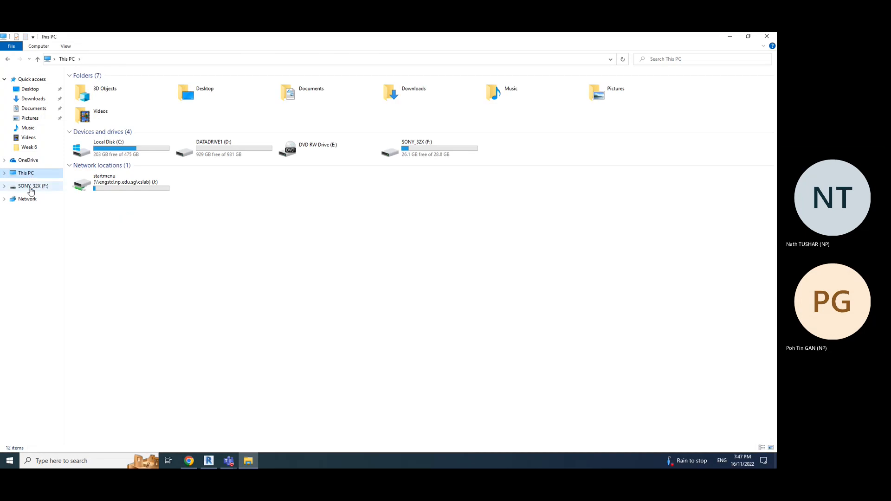
pyautogui.click(406, 149)
pyautogui.rightClick(408, 142)
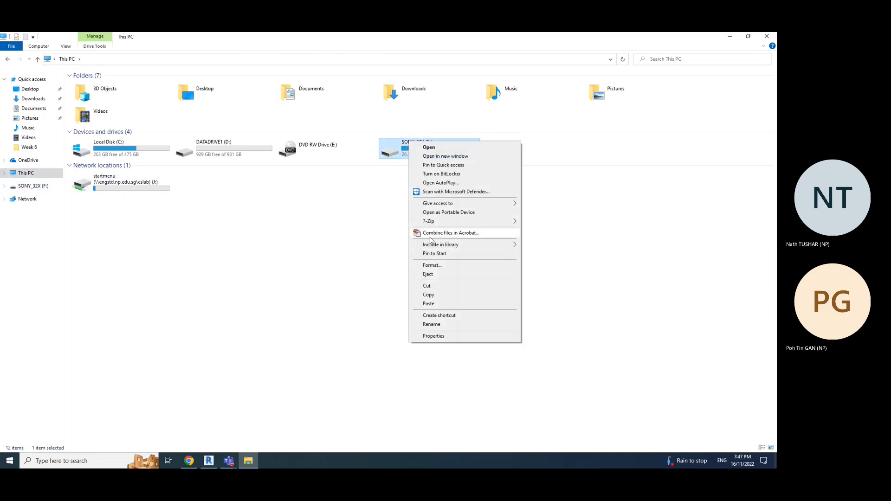
pyautogui.click(431, 275)
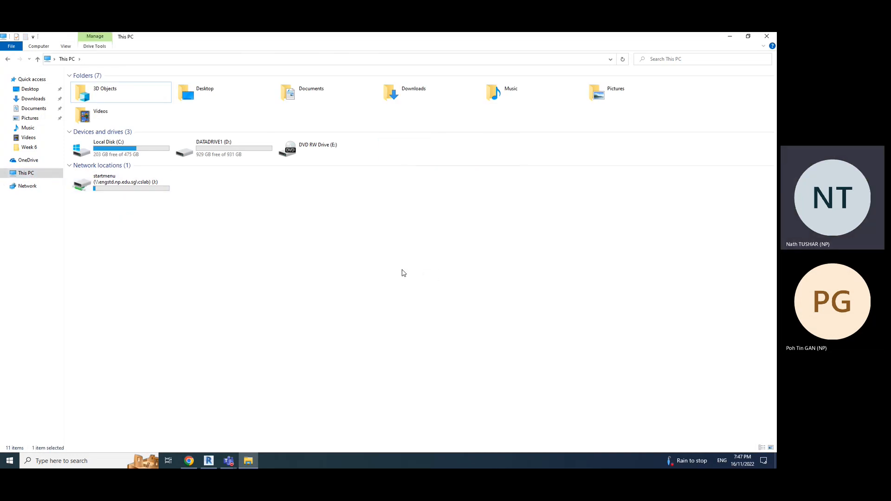
pyautogui.click(27, 173)
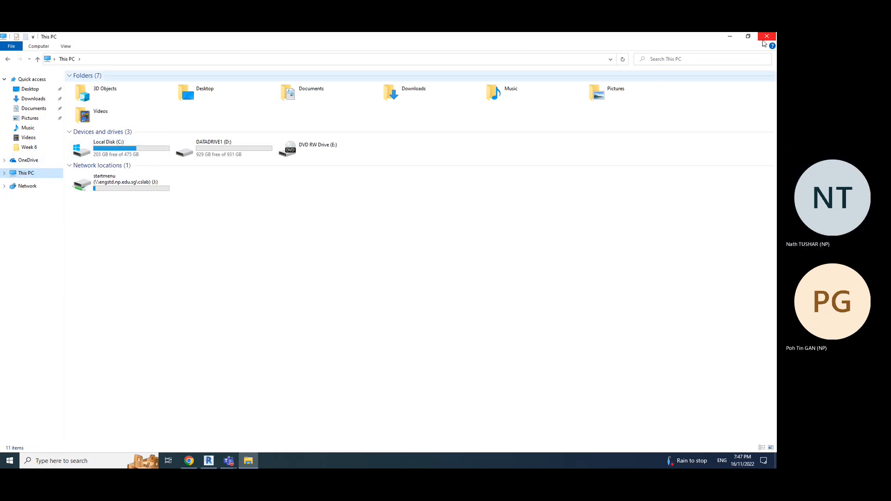
pyautogui.click(767, 36)
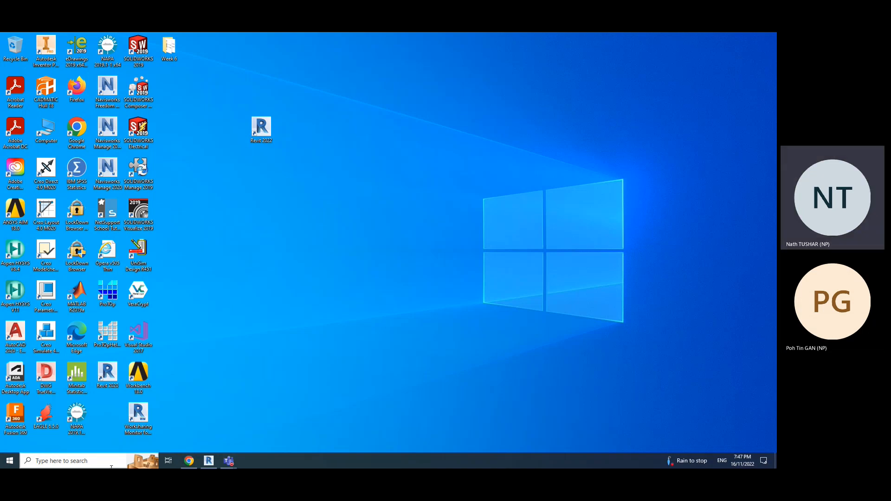
# Step: Switch to Revit and check the inner vertical bar set in the callout and the Str Level 2 plan
pyautogui.click(209, 461)
pyautogui.scroll(3, 578, 291)
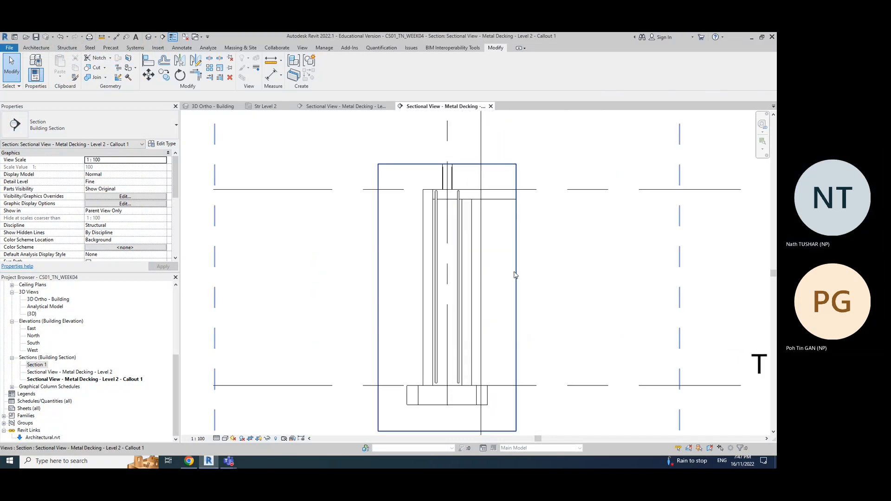
pyautogui.moveTo(581, 274); pyautogui.dragTo(569, 268, button='middle')
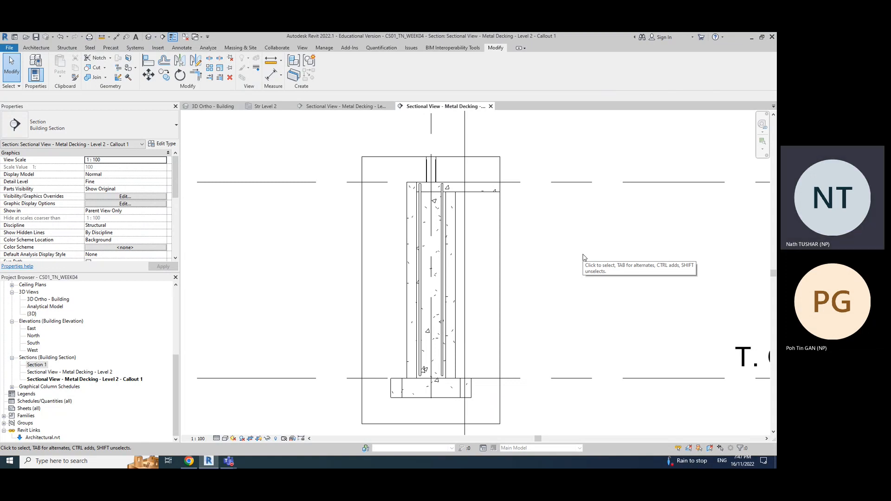
pyautogui.click(444, 235)
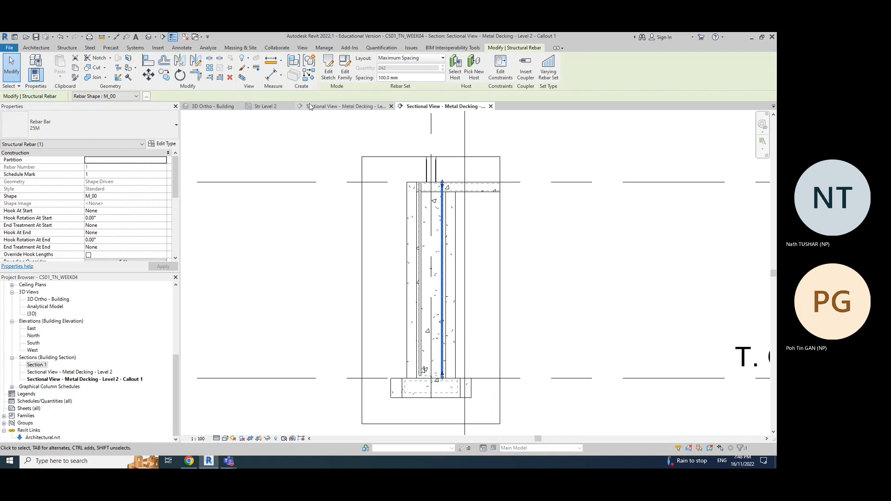
pyautogui.click(338, 104)
pyautogui.click(268, 107)
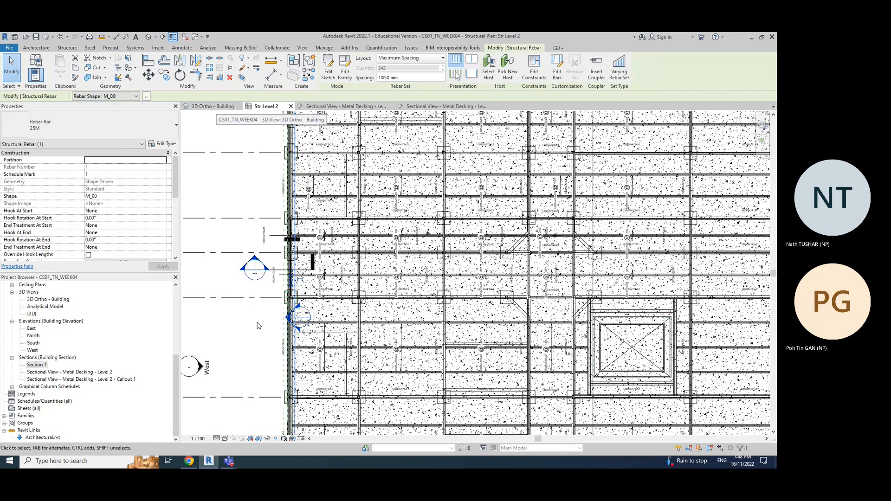
pyautogui.click(451, 107)
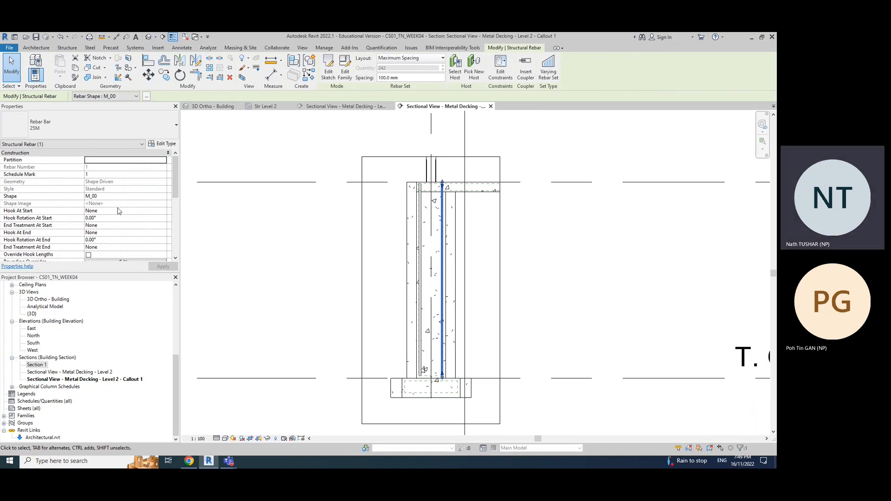
# Step: Reselect the inner vertical bar set in the callout view and look through its properties
pyautogui.click(527, 241)
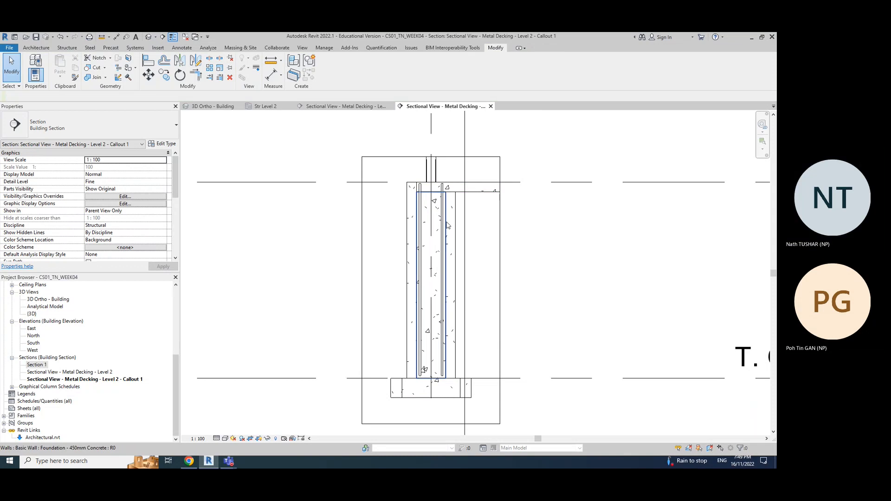
pyautogui.click(443, 226)
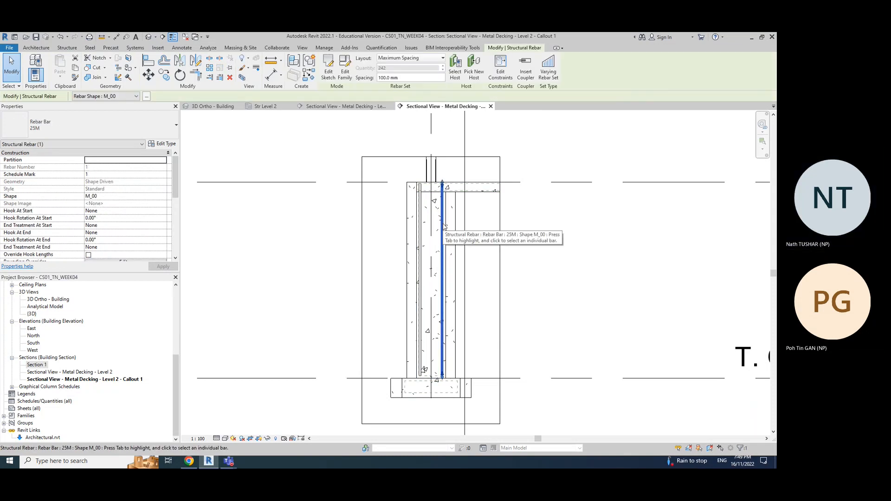
pyautogui.moveTo(174, 183)
pyautogui.mouseDown()
pyautogui.moveTo(174, 237)
pyautogui.moveTo(179, 171)
pyautogui.mouseUp()
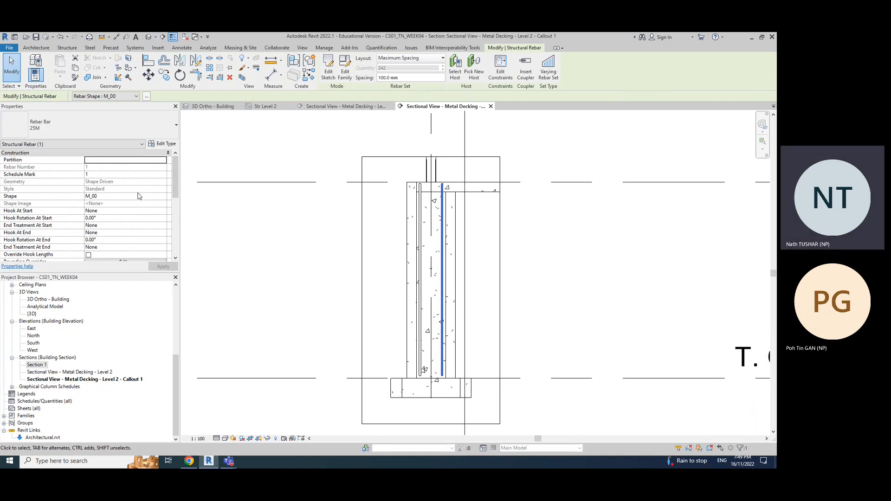
pyautogui.click(539, 232)
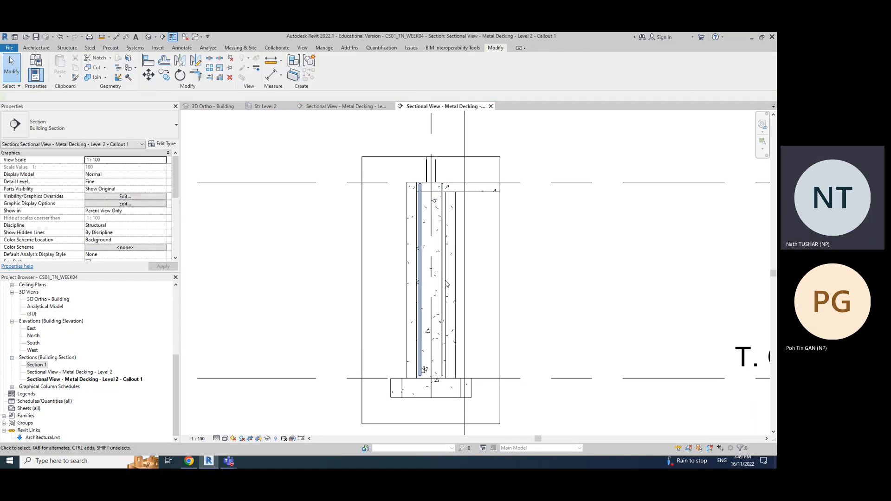
# Step: Dock the Project Browser across the drawing area from Properties and review the inner bar set's full property list
pyautogui.click(444, 228)
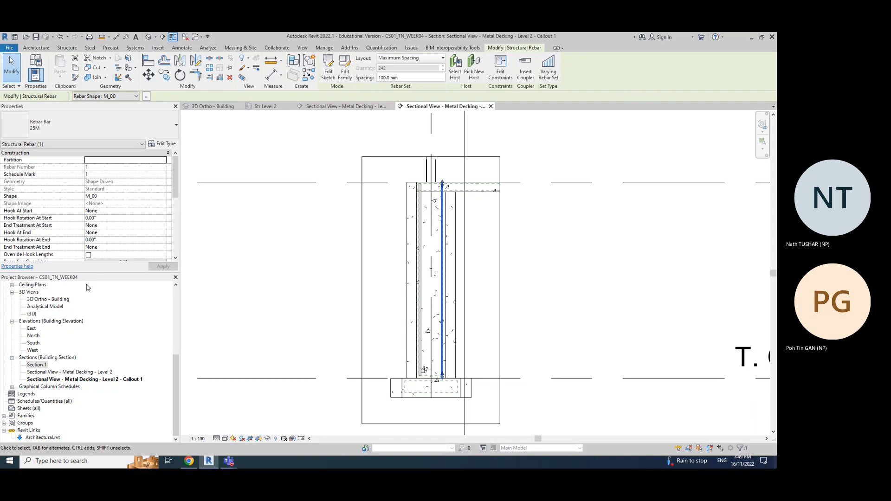
pyautogui.moveTo(79, 277)
pyautogui.mouseDown()
pyautogui.moveTo(538, 173)
pyautogui.moveTo(601, 205)
pyautogui.moveTo(687, 204)
pyautogui.mouseUp()
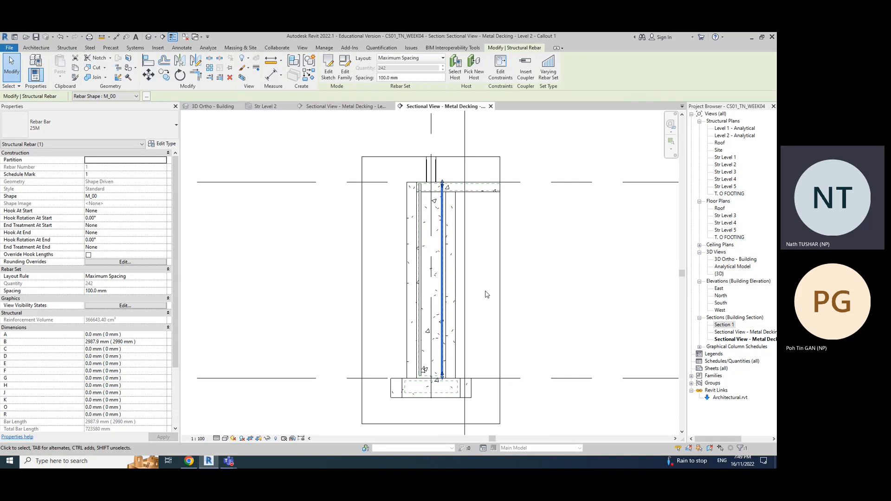
pyautogui.click(539, 269)
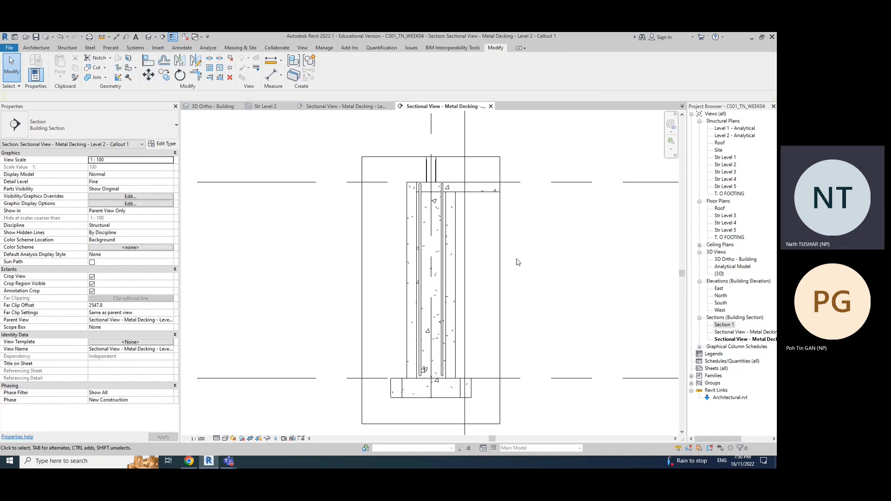
# Step: Select both vertical bar sets in the callout together and choose the 25M rebar type for them
pyautogui.click(442, 243)
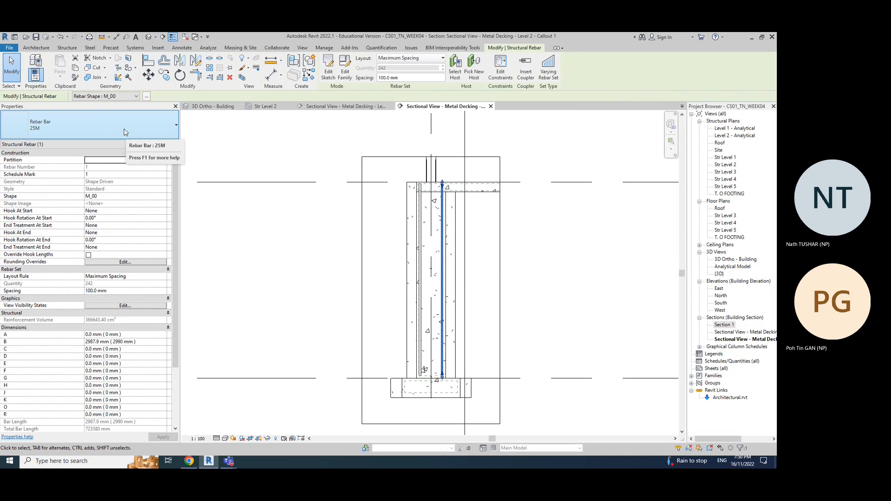
pyautogui.click(556, 261)
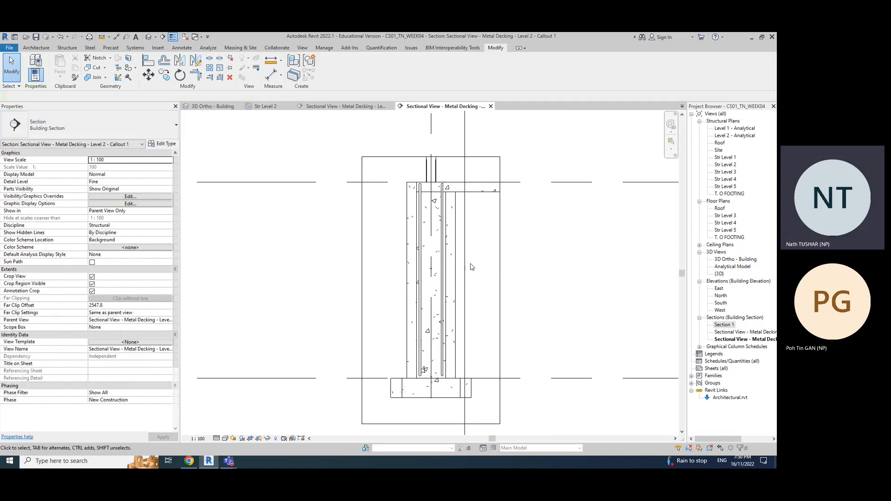
pyautogui.click(444, 249)
pyautogui.keyDown('ctrl'); pyautogui.click(424, 246); pyautogui.keyUp('ctrl')
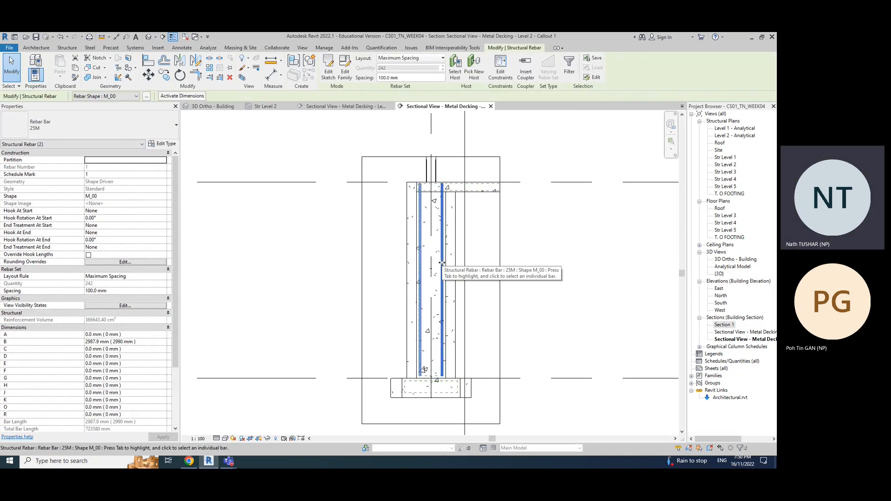
pyautogui.click(95, 126)
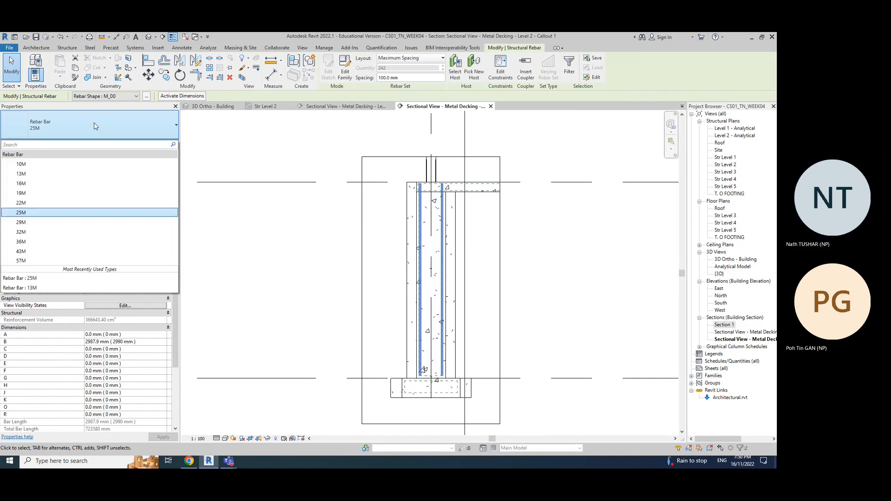
pyautogui.click(26, 215)
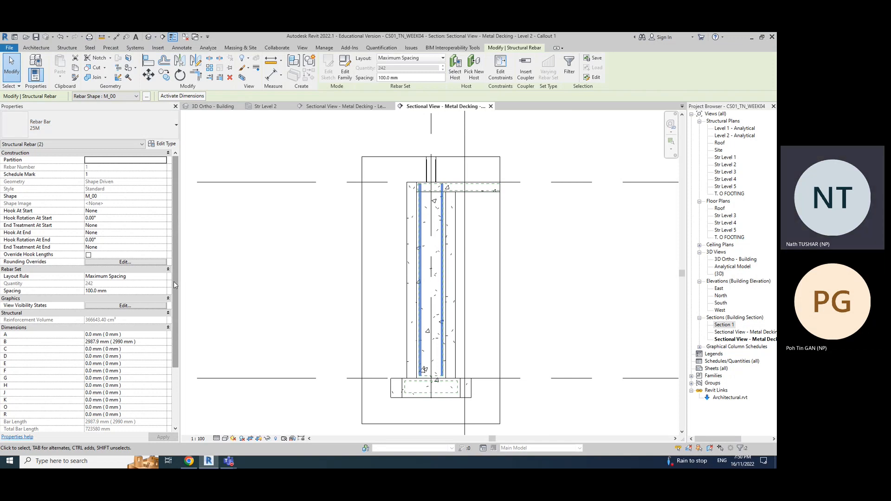
pyautogui.click(316, 276)
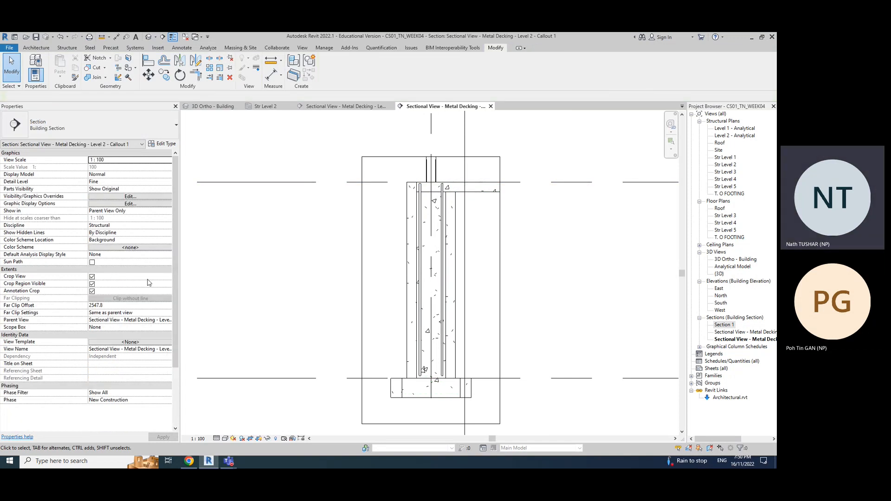
# Step: Try the Single layout rule on the vertical bar sets in the callout and revert it
pyautogui.click(421, 262)
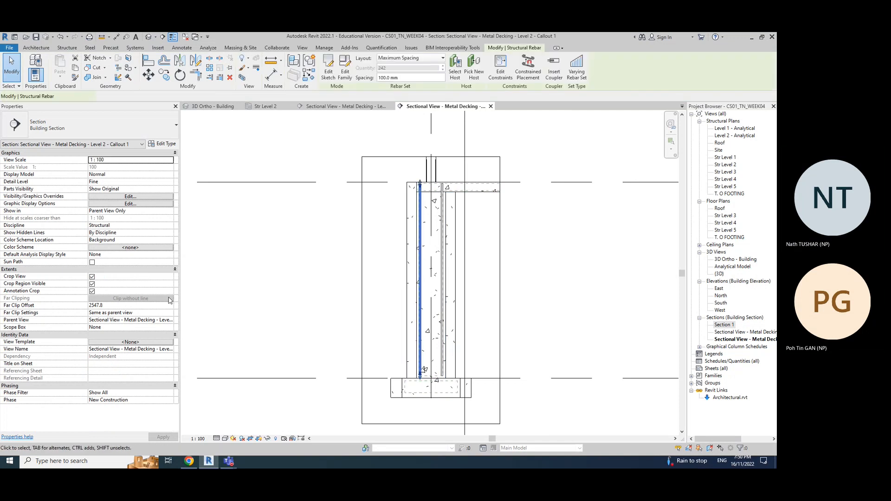
pyautogui.click(158, 277)
pyautogui.click(163, 277)
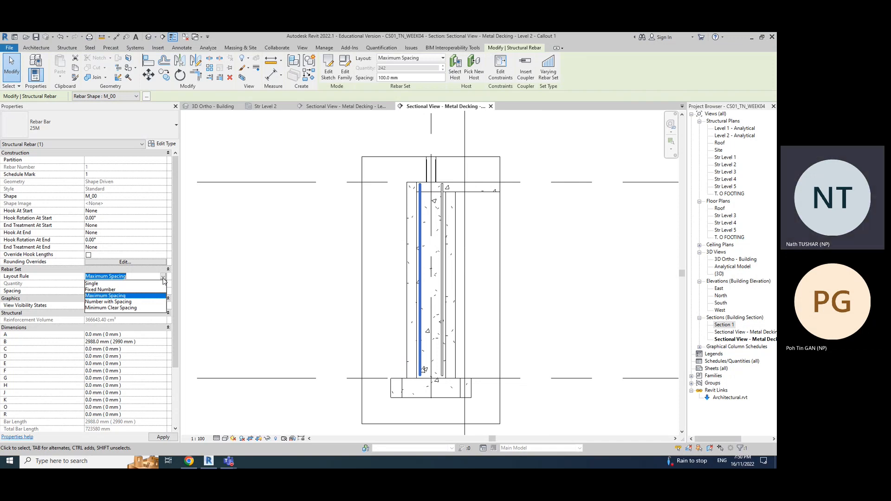
pyautogui.click(121, 283)
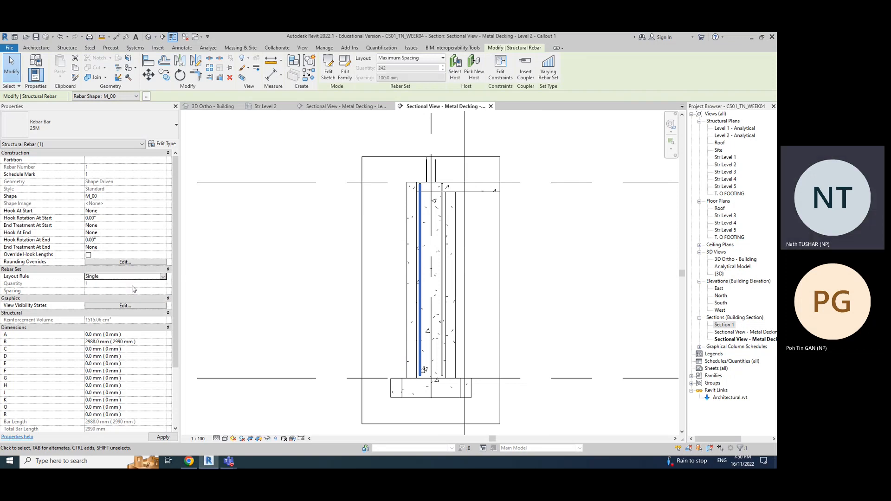
pyautogui.hotkey('ctrl', 'z')
pyautogui.click(163, 277)
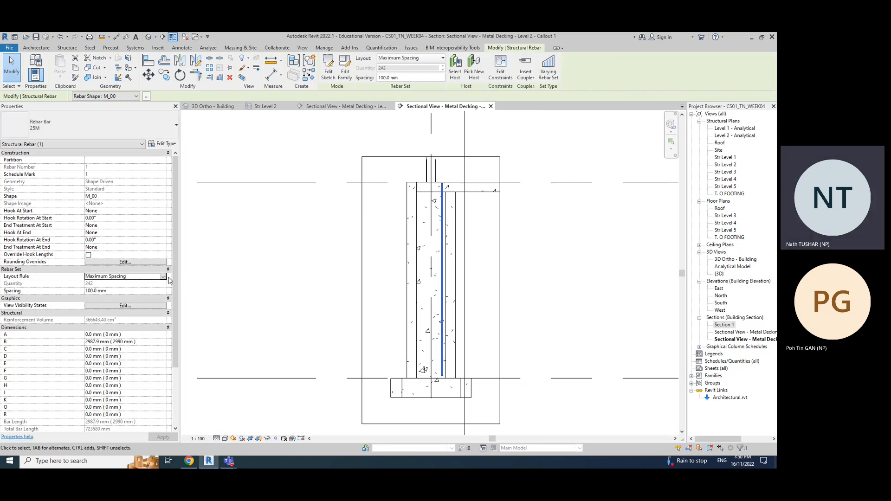
pyautogui.click(115, 284)
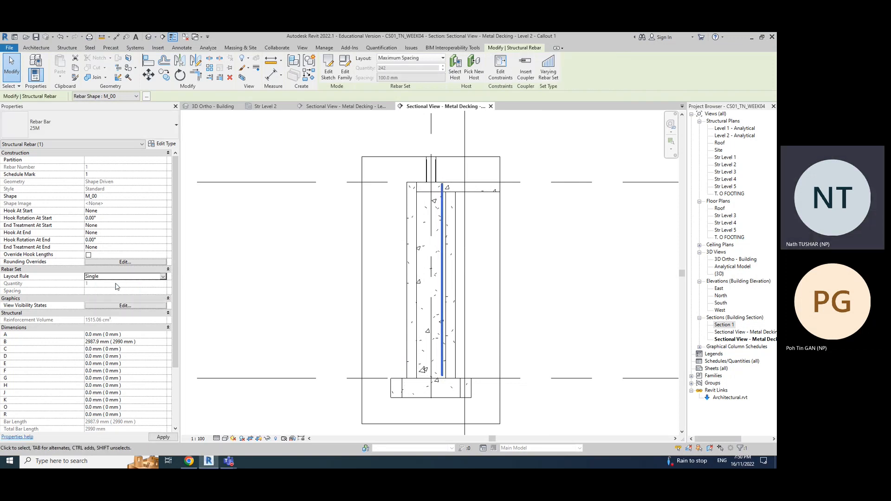
pyautogui.click(271, 256)
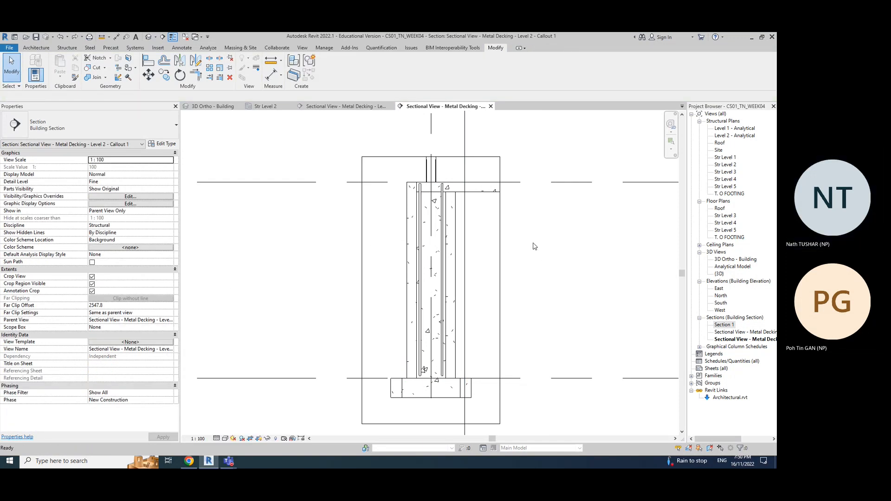
# Step: Reselect both vertical bar sets in the callout and check their shared layout and spacing properties
pyautogui.click(421, 273)
pyautogui.keyDown('ctrl'); pyautogui.click(443, 267); pyautogui.keyUp('ctrl')
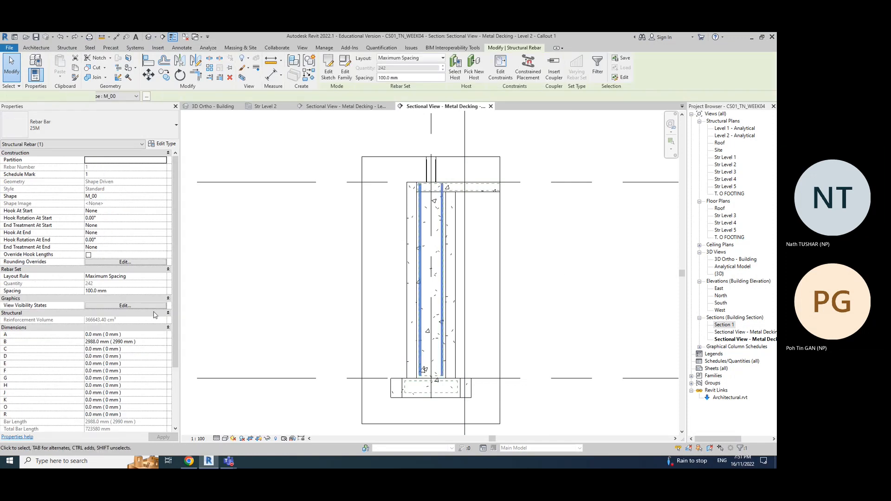
pyautogui.press('Escape')
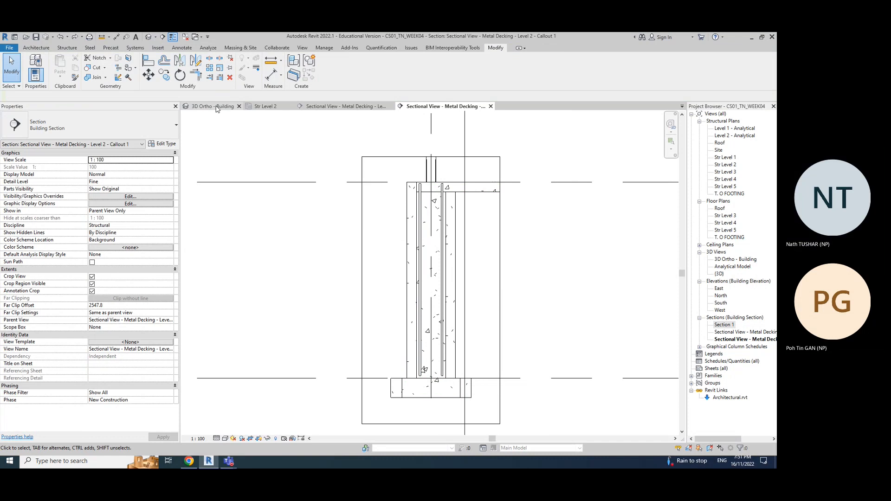
# Step: Close the 3D Ortho - Building view and open Section 1 from its marker in the Str Level 2 plan
pyautogui.click(214, 107)
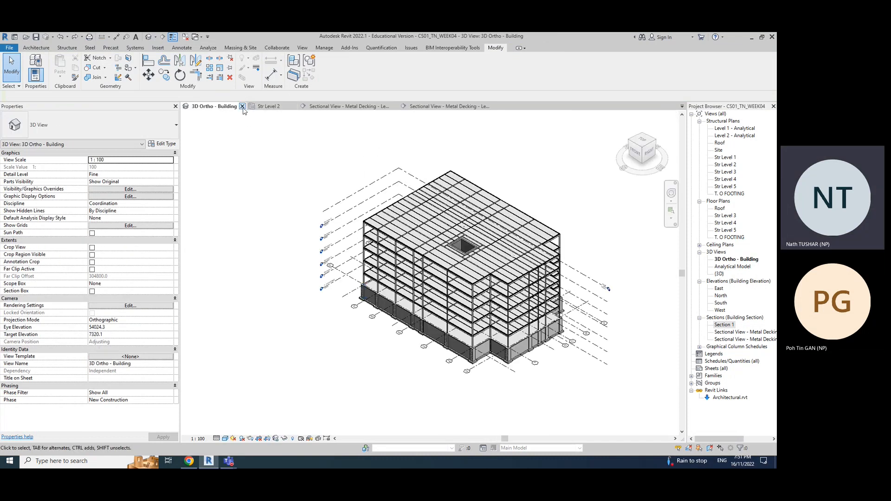
pyautogui.click(242, 106)
pyautogui.click(212, 107)
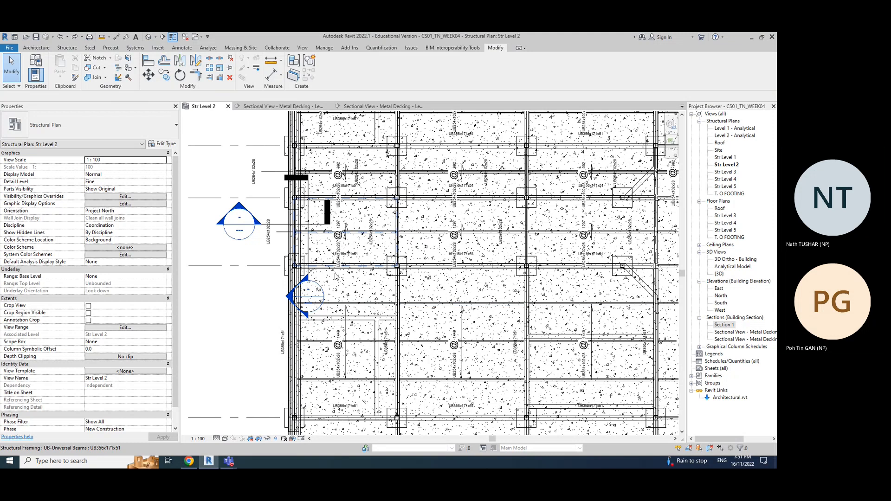
pyautogui.doubleClick(290, 298)
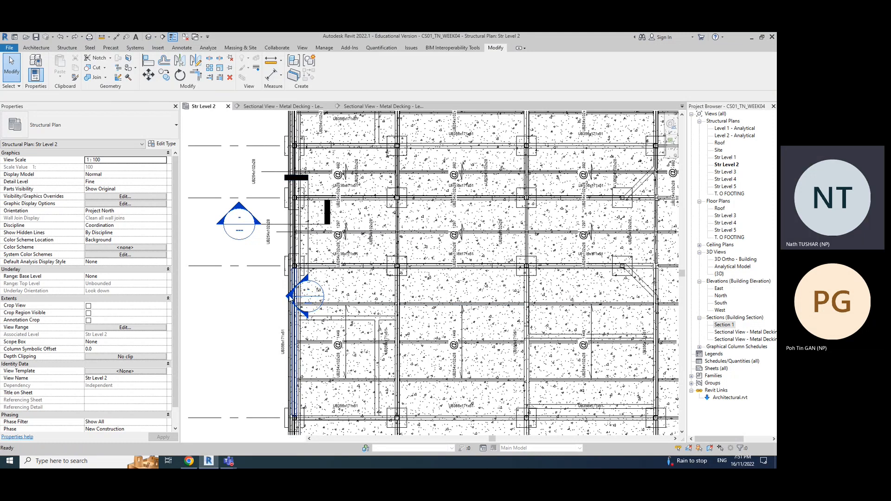
pyautogui.scroll(5, 432, 390)
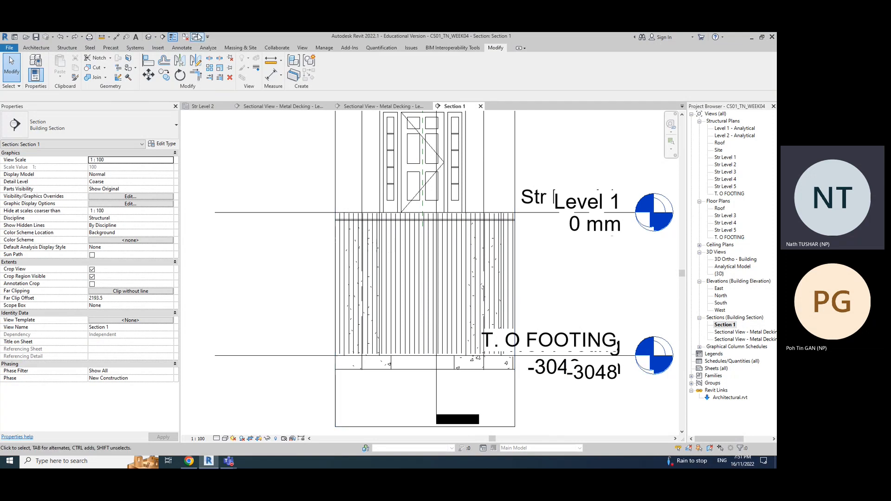
# Step: Compare the wall callout with Section 1, and close the parent Metal Decking sectional view and the Str Level 2 plan
pyautogui.click(359, 107)
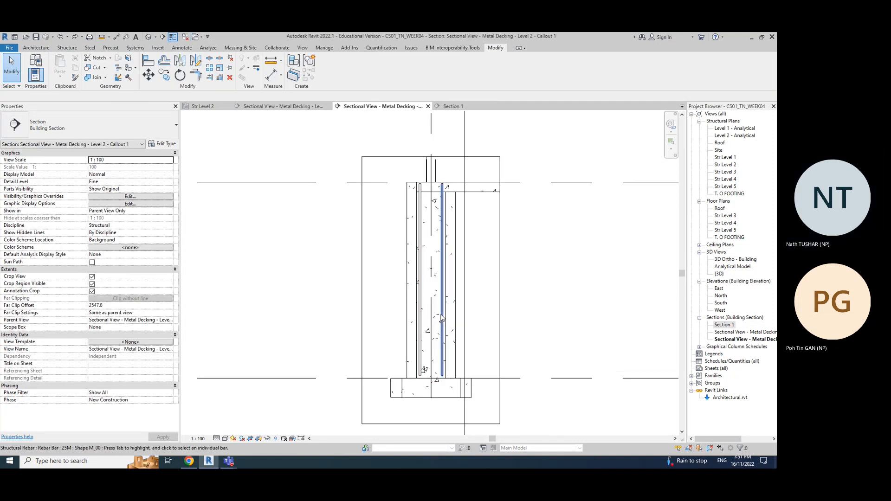
pyautogui.click(453, 106)
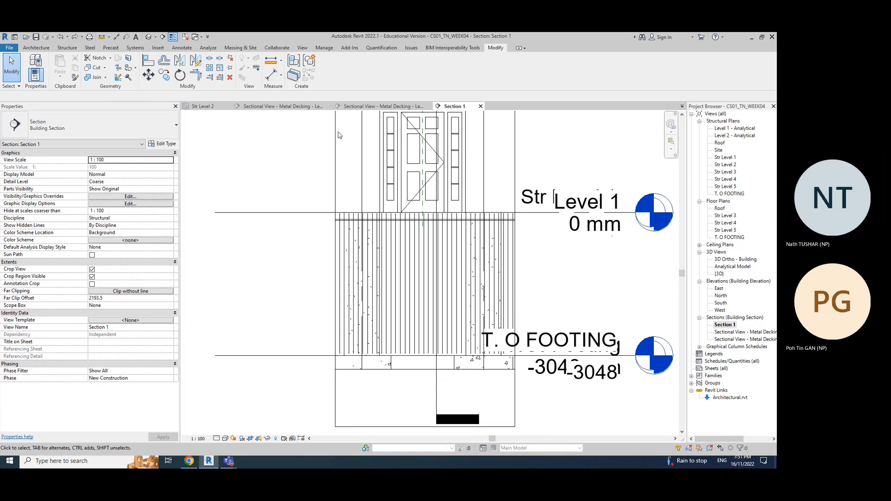
pyautogui.click(276, 107)
pyautogui.click(327, 107)
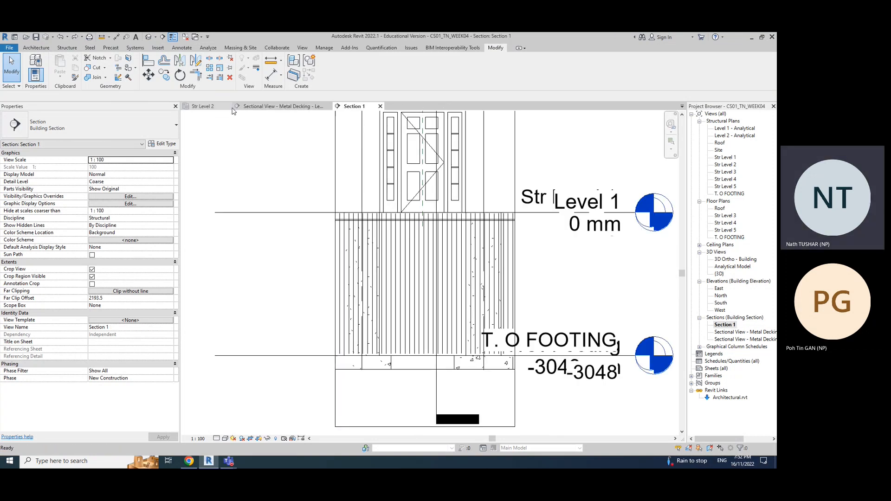
pyautogui.click(228, 106)
# Step: Tile Section 1 beside the wall callout view and fit the contents of both views
pyautogui.press('w')
pyautogui.press('t')
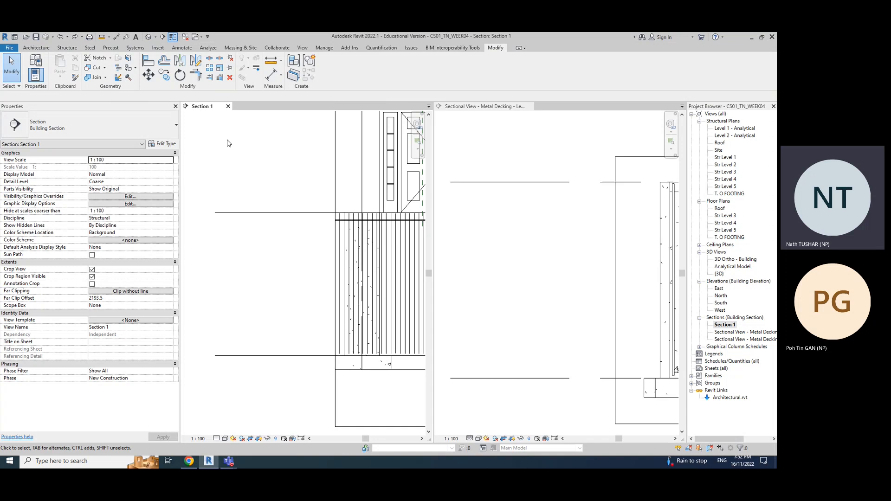
pyautogui.press('z')
pyautogui.press('a')
# Step: Select both vertical bar sets in the callout and examine how they are distributed along the basement wall in Section 1
pyautogui.click(508, 304)
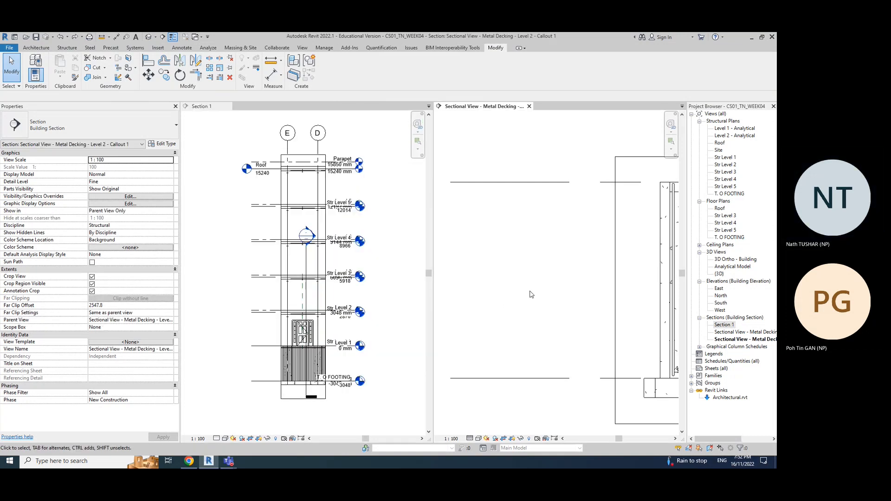
pyautogui.scroll(4, 496, 278)
pyautogui.scroll(3, 496, 275)
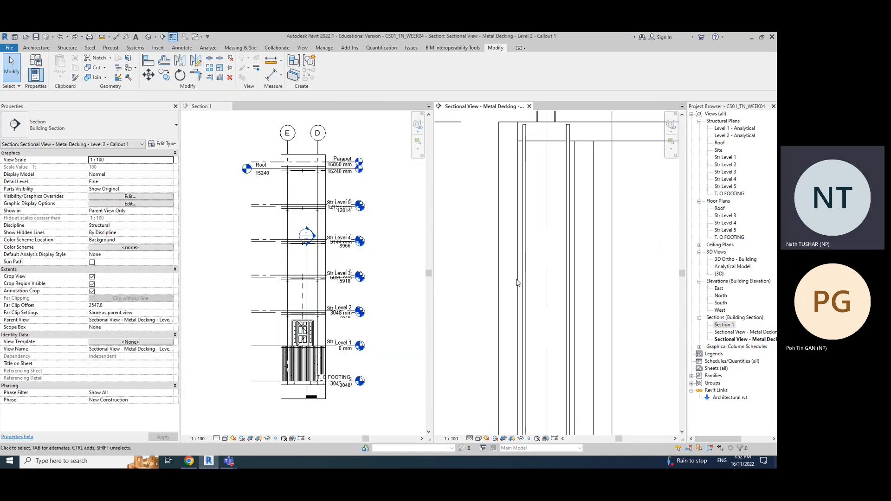
pyautogui.click(524, 280)
pyautogui.keyDown('ctrl'); pyautogui.click(569, 275); pyautogui.keyUp('ctrl')
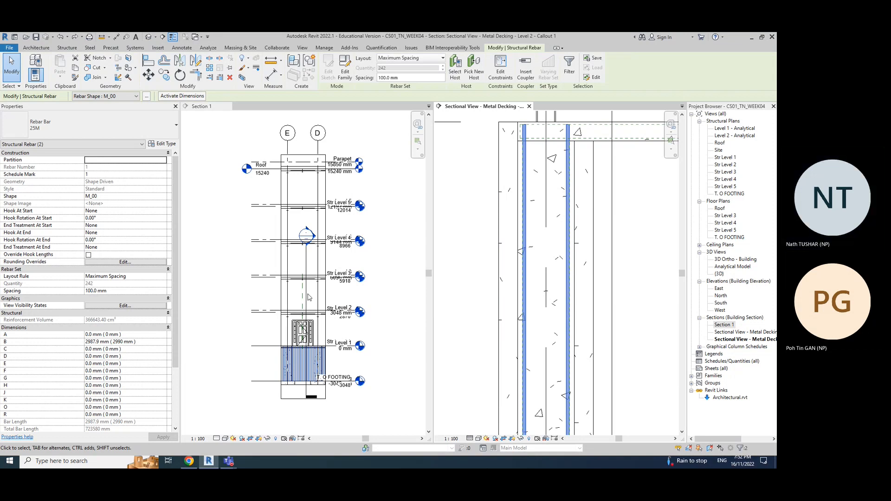
pyautogui.click(292, 364)
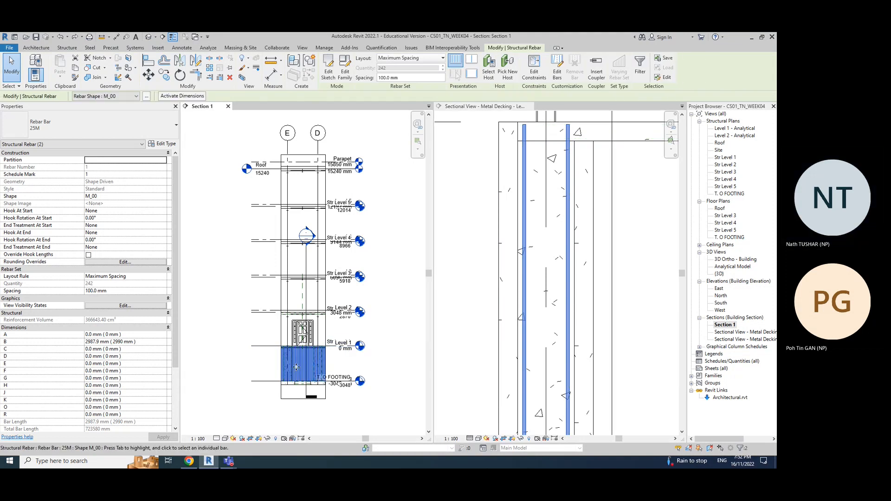
pyautogui.scroll(3, 311, 371)
pyautogui.scroll(2, 315, 372)
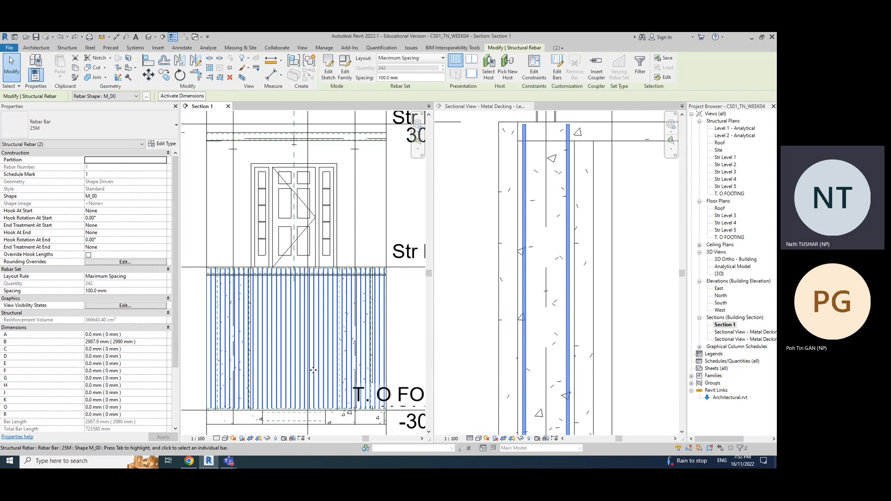
pyautogui.scroll(-3, 377, 266)
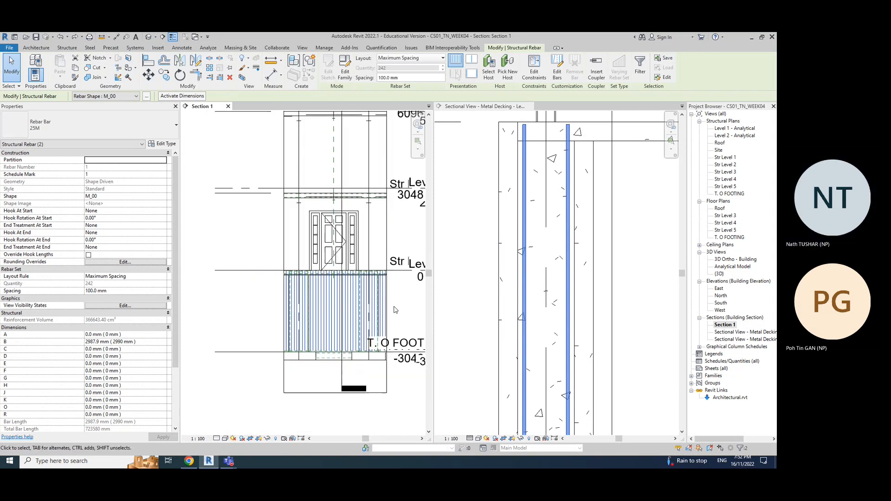
pyautogui.press('Escape')
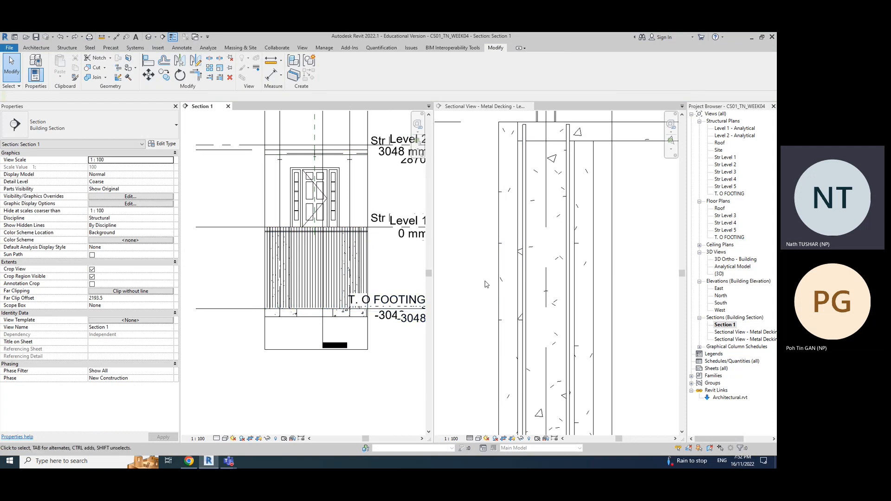
# Step: Select only the slab-side vertical bar set in the callout and examine its bars at the wall's edge in Section 1
pyautogui.click(565, 298)
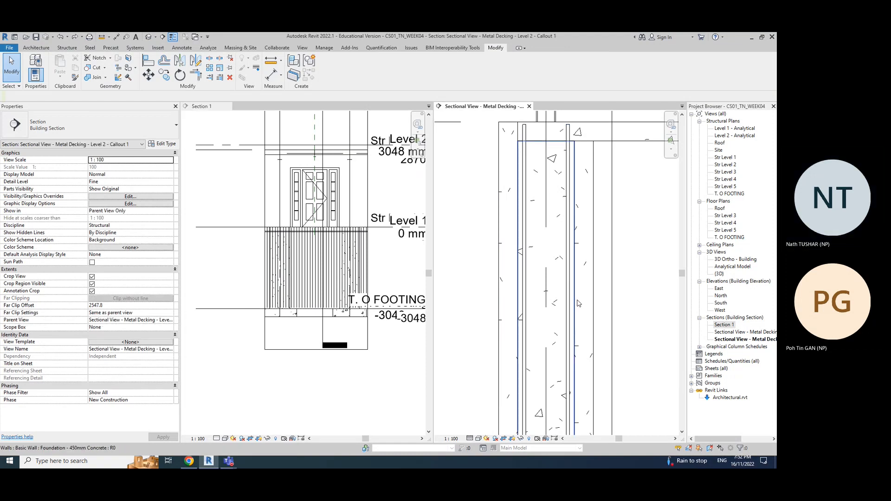
pyautogui.click(566, 297)
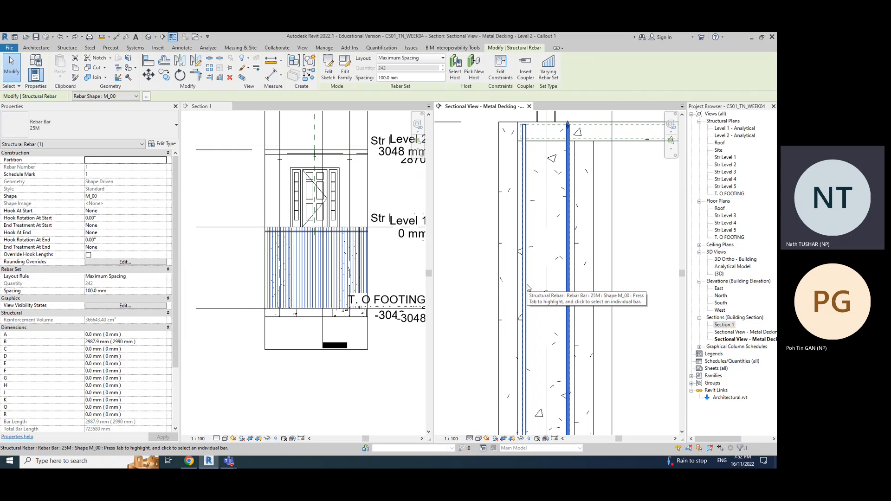
pyautogui.scroll(3, 272, 270)
pyautogui.scroll(1, 272, 270)
pyautogui.click(240, 248)
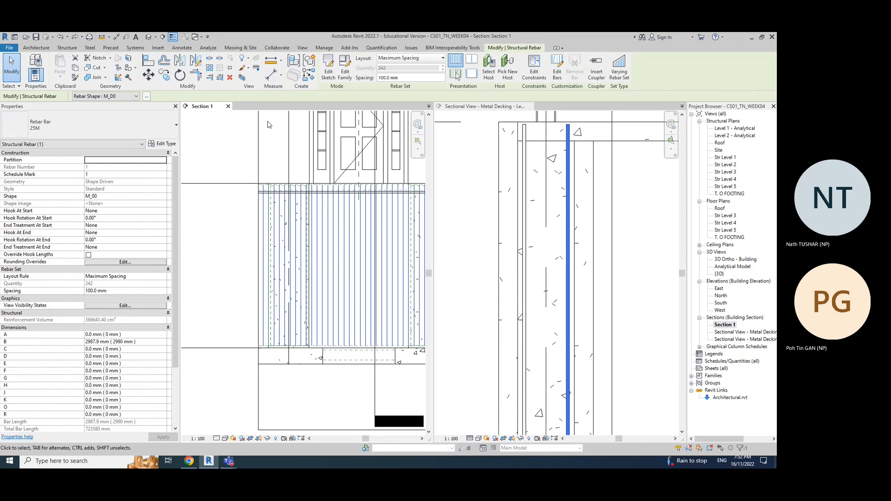
# Step: Measure the spacing between two adjacent vertical bars in Section 1 with an aligned dimension, without placing it
pyautogui.click(271, 74)
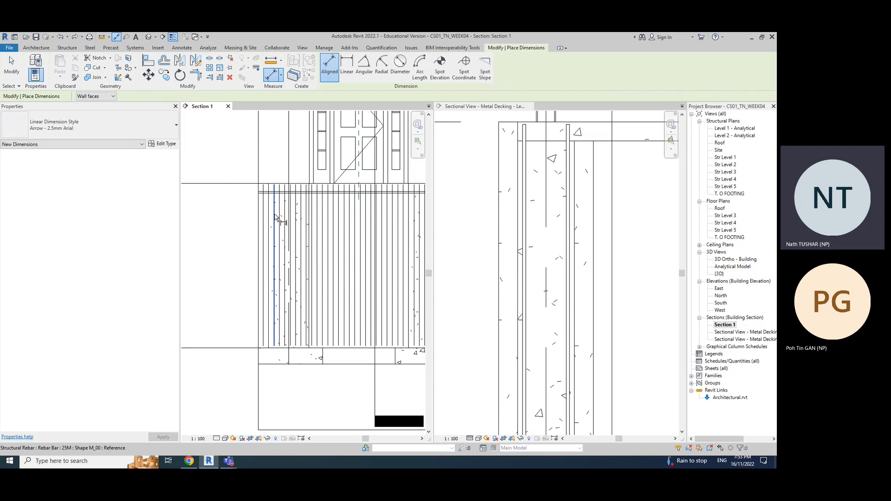
pyautogui.scroll(2, 275, 218)
pyautogui.scroll(1, 275, 217)
pyautogui.click(275, 217)
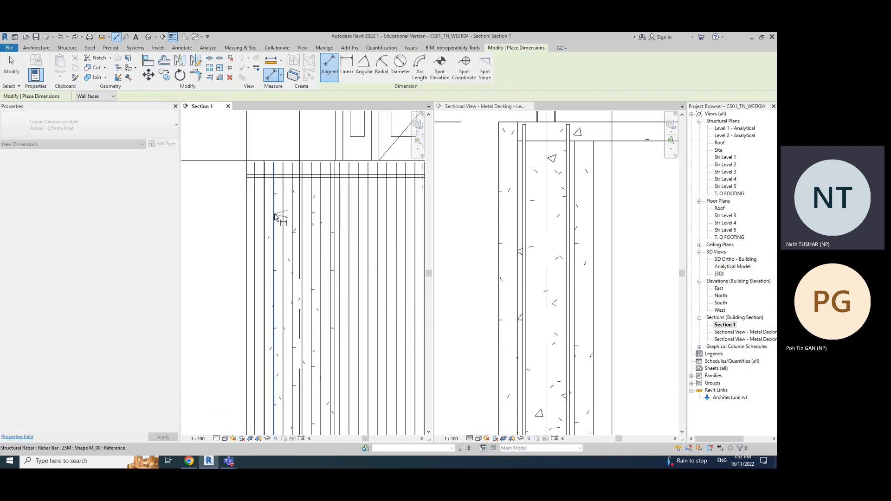
pyautogui.click(284, 217)
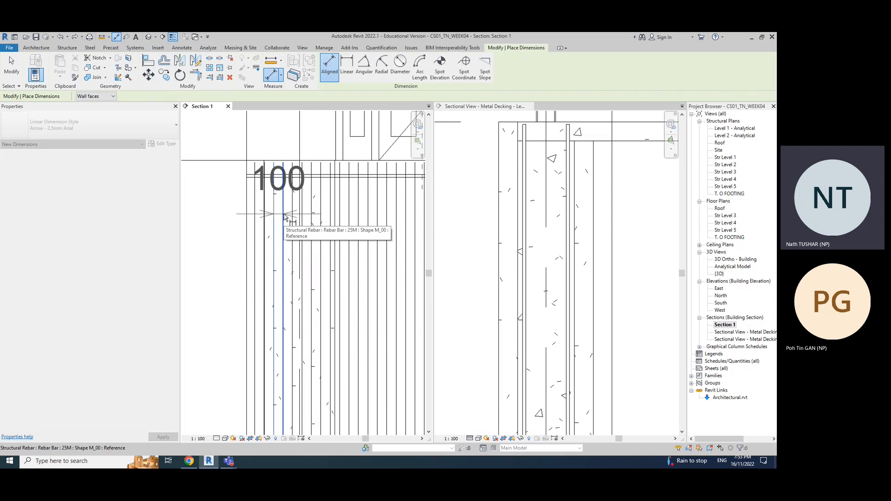
pyautogui.press('Escape')
pyautogui.scroll(-3, 350, 297)
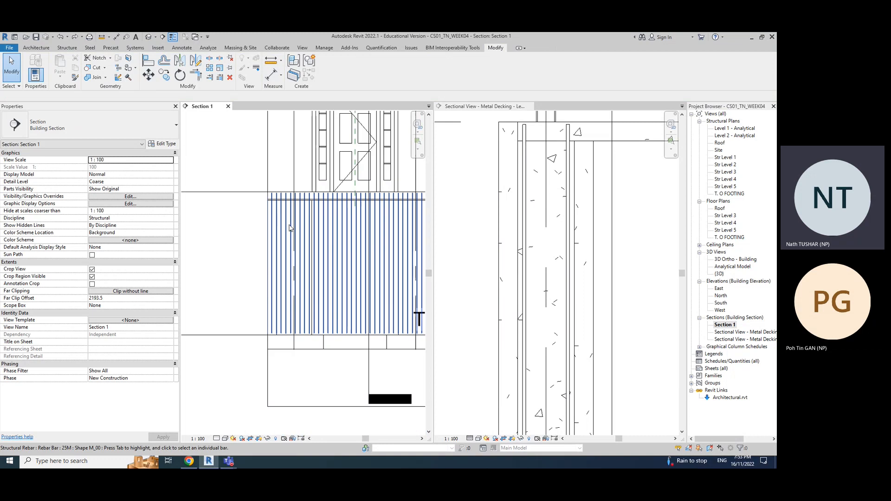
pyautogui.moveTo(417, 259); pyautogui.dragTo(398, 255, button='middle')
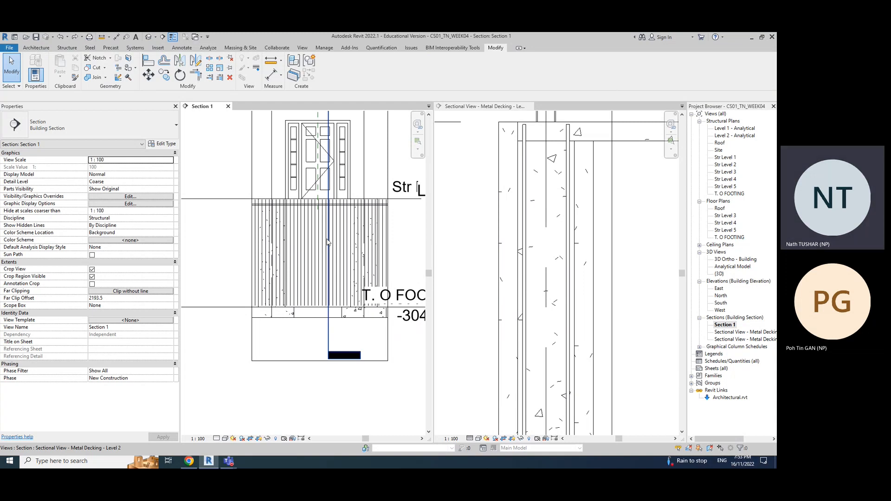
# Step: Select both vertical bar sets in the wall callout and review the layout rule options, keeping Maximum Spacing
pyautogui.click(569, 234)
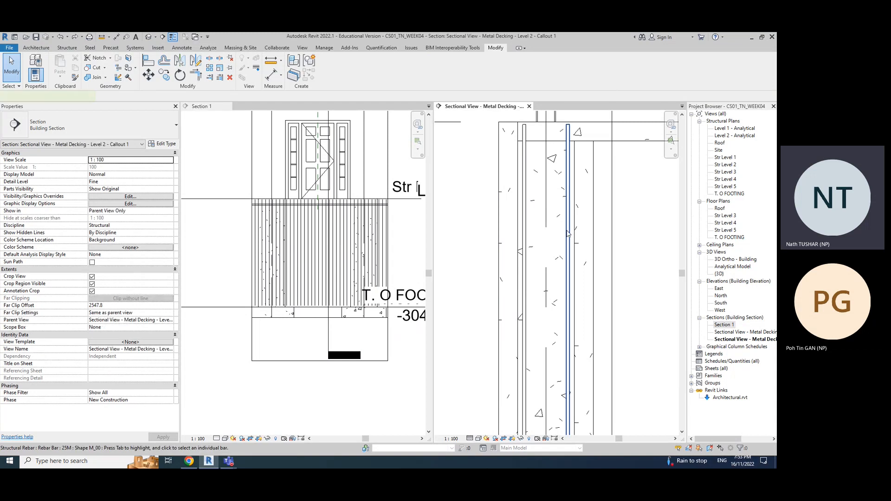
pyautogui.click(568, 234)
pyautogui.keyDown('ctrl'); pyautogui.click(525, 229); pyautogui.keyUp('ctrl')
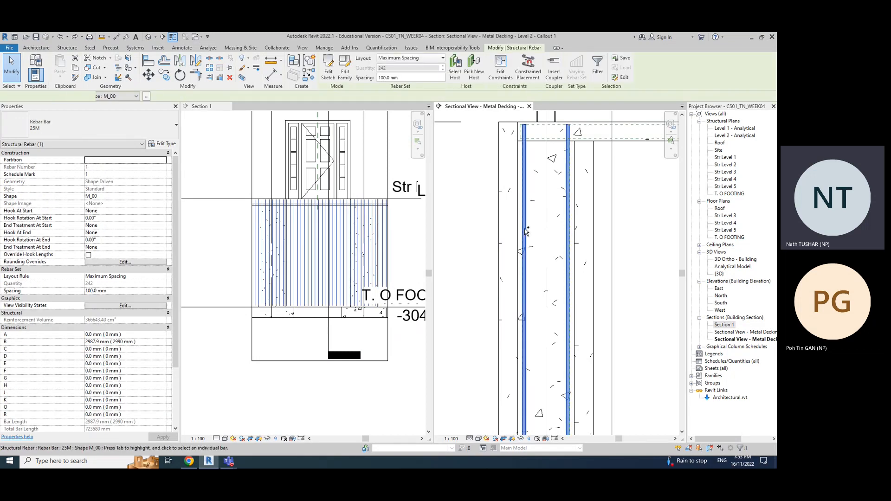
pyautogui.click(641, 221)
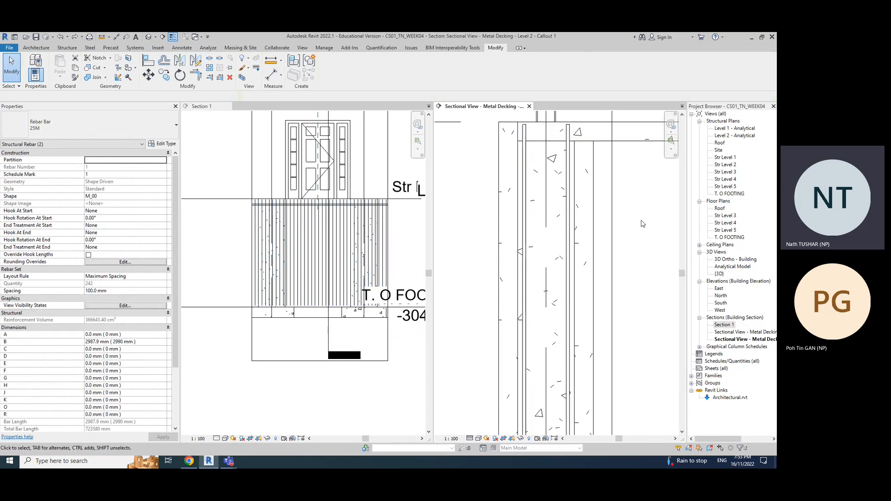
pyautogui.click(570, 241)
pyautogui.keyDown('ctrl'); pyautogui.click(528, 241); pyautogui.keyUp('ctrl')
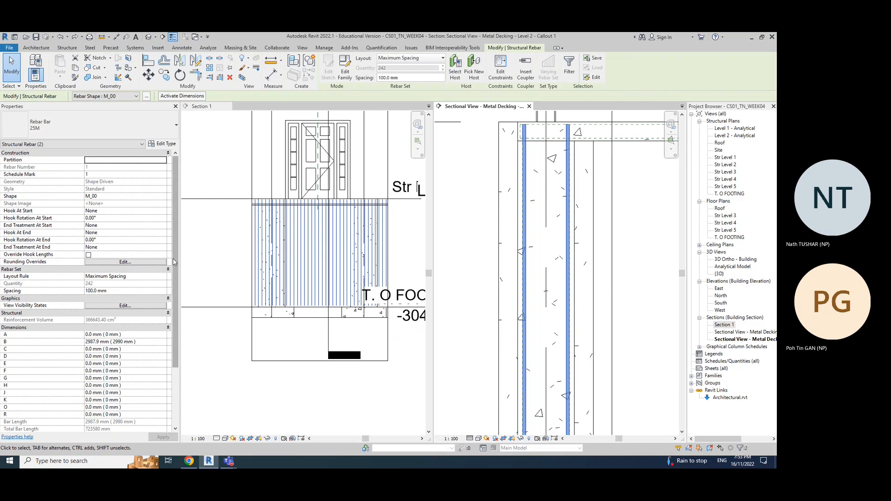
pyautogui.moveTo(178, 269); pyautogui.dragTo(179, 227)
pyautogui.click(161, 277)
pyautogui.click(163, 277)
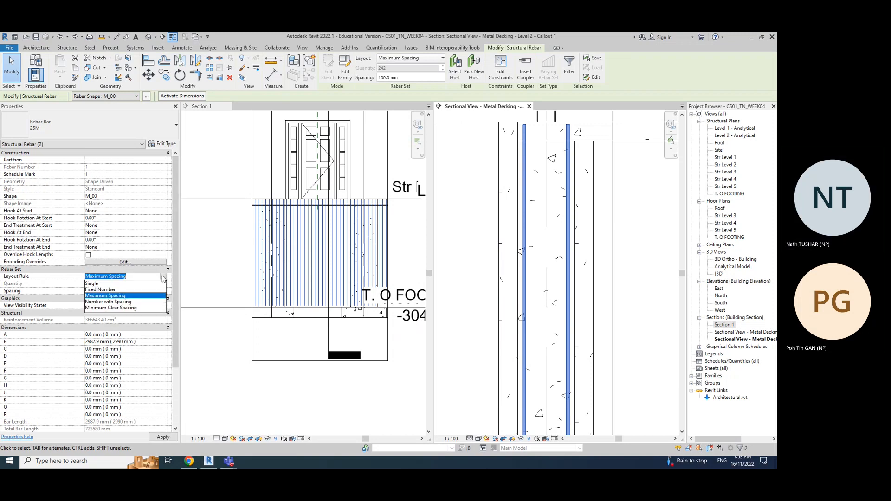
pyautogui.click(123, 296)
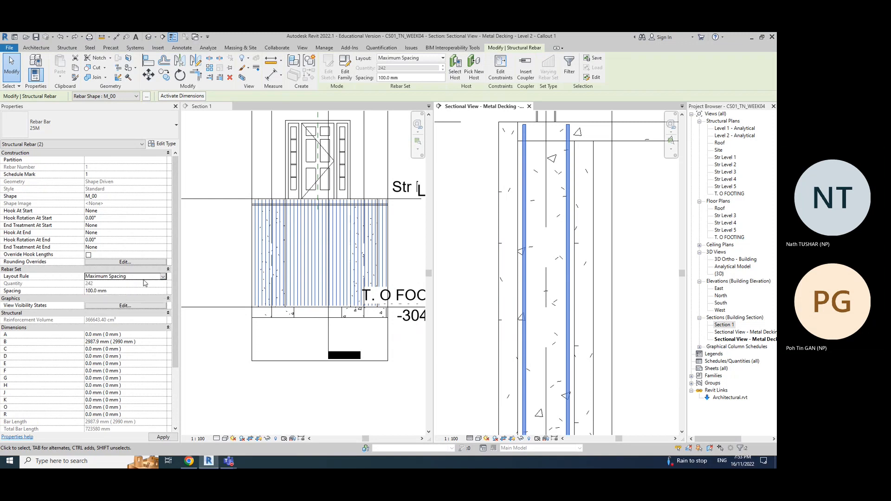
pyautogui.click(163, 277)
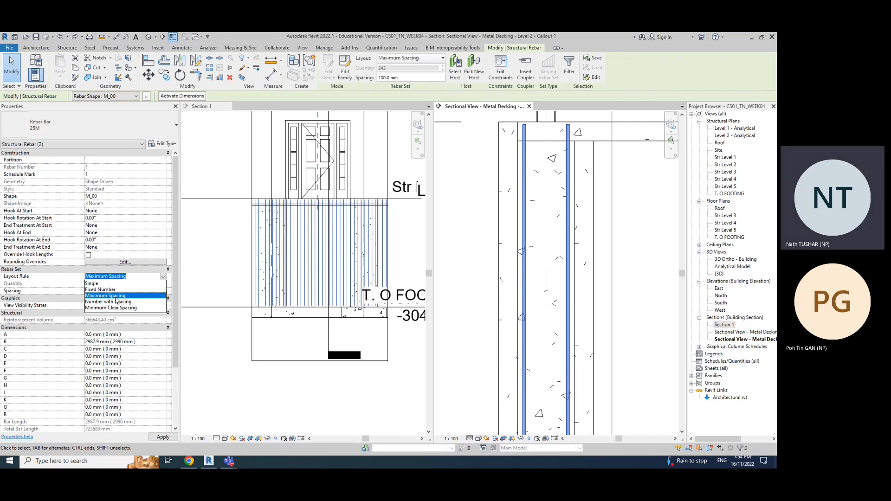
pyautogui.click(160, 277)
# Step: Set the maximum spacing of both selected vertical bar sets to 300 mm and apply it
pyautogui.click(122, 291)
pyautogui.write('250')
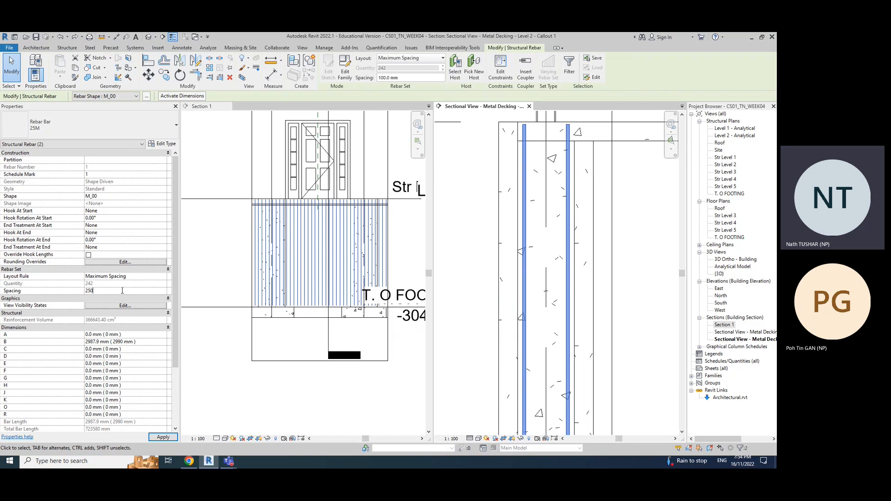
pyautogui.moveTo(122, 291); pyautogui.dragTo(88, 291)
pyautogui.write('300')
pyautogui.click(163, 438)
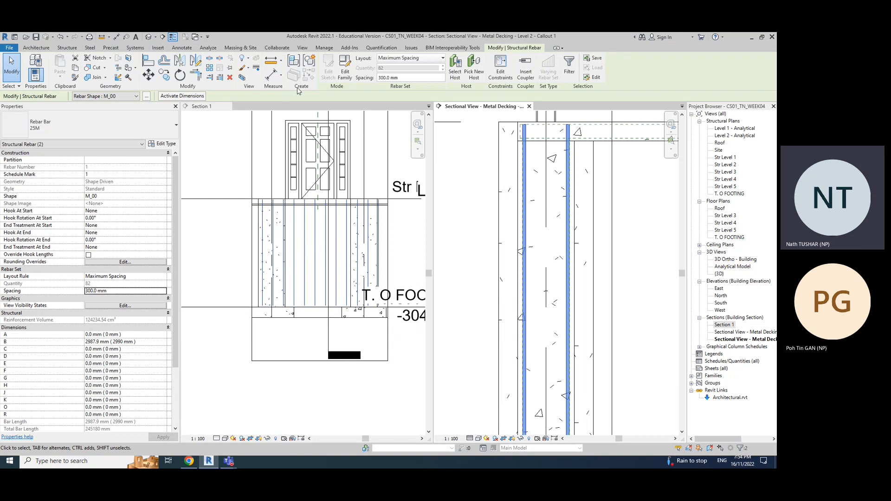
# Step: Check the distance between two neighbouring respaced wall bars in Section 1 with an aligned dimension, and discard the dimension
pyautogui.click(271, 74)
pyautogui.scroll(3, 297, 246)
pyautogui.click(297, 246)
pyautogui.click(310, 248)
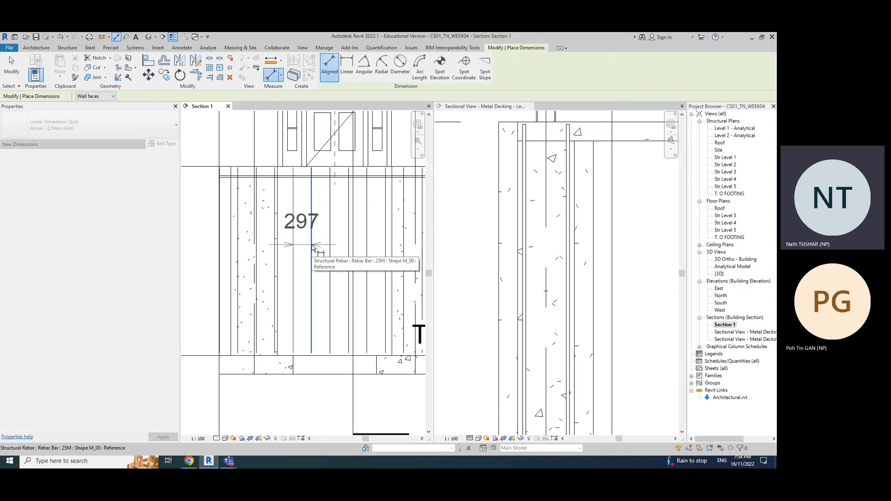
pyautogui.press('Escape')
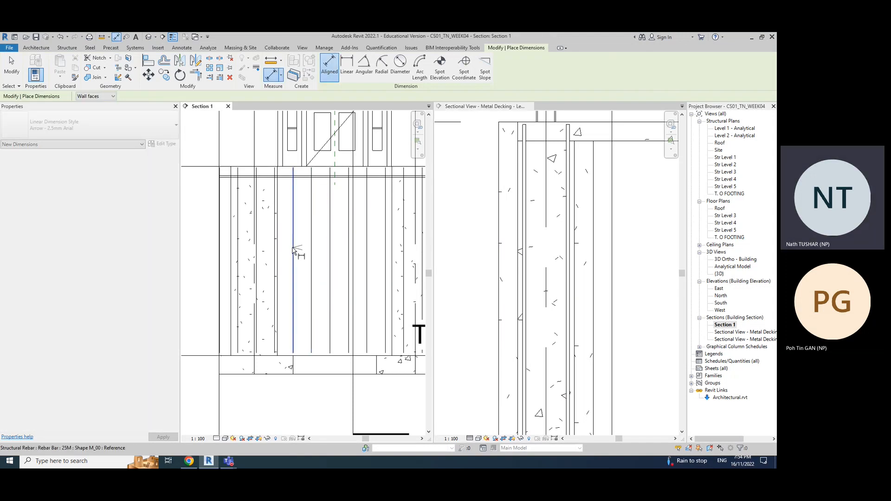
pyautogui.scroll(5, 299, 251)
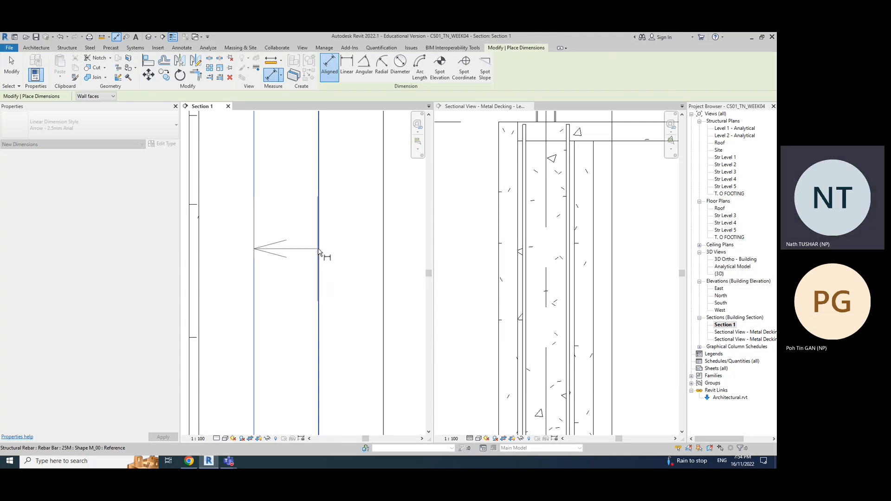
pyautogui.click(320, 251)
pyautogui.scroll(-3, 321, 251)
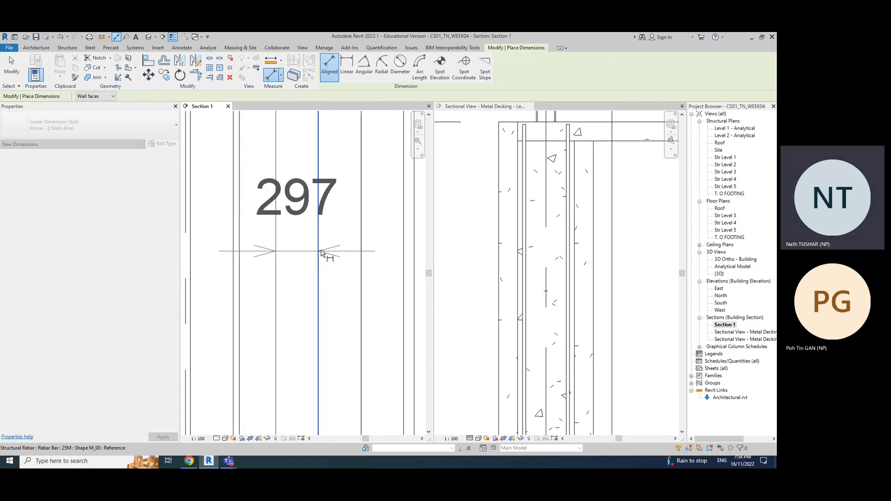
pyautogui.scroll(-3, 321, 251)
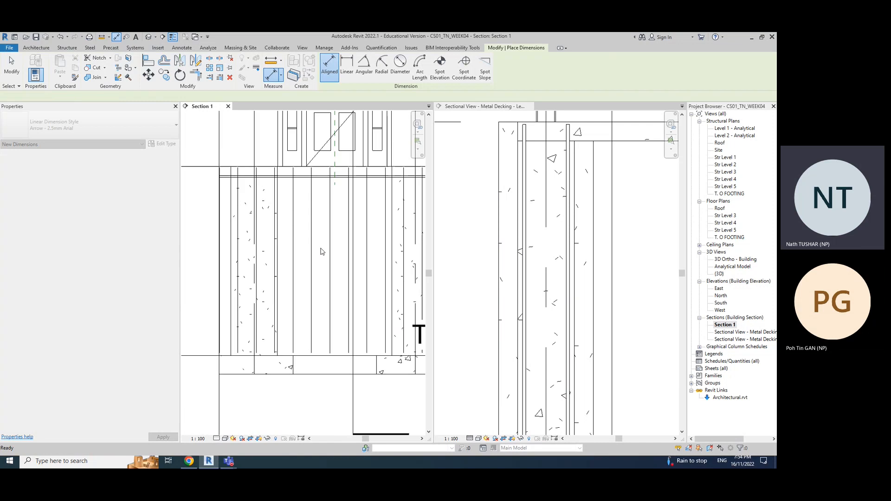
pyautogui.press('Escape')
pyautogui.press('Escape')
pyautogui.scroll(-1, 317, 251)
pyautogui.scroll(-2, 318, 251)
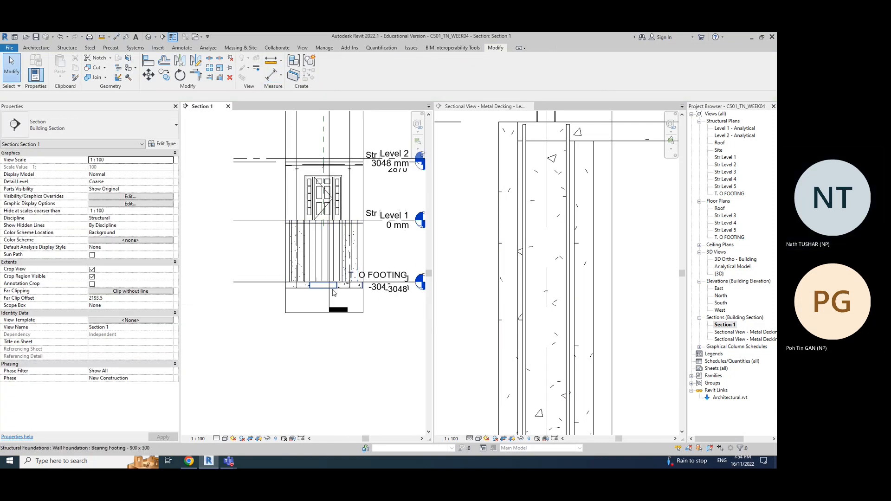
# Step: Select both vertical bar sets in the wall callout, set their maximum spacing to 200 mm, and clear the selection
pyautogui.click(571, 299)
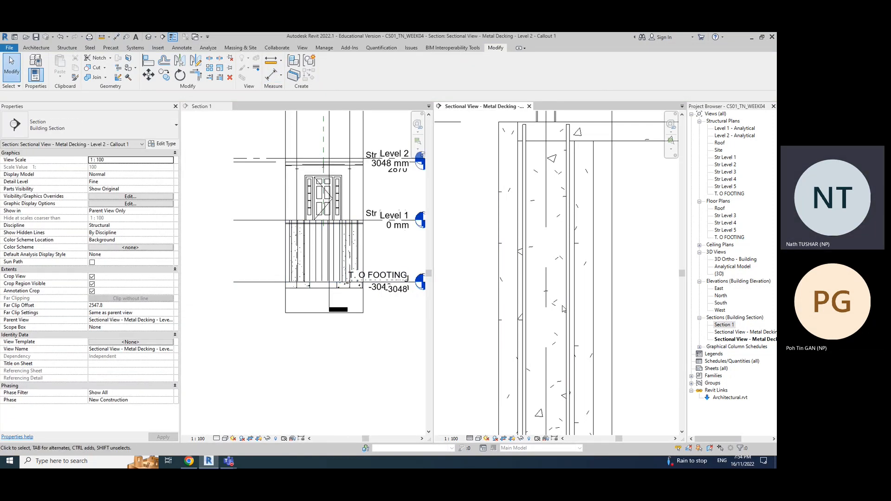
pyautogui.click(567, 308)
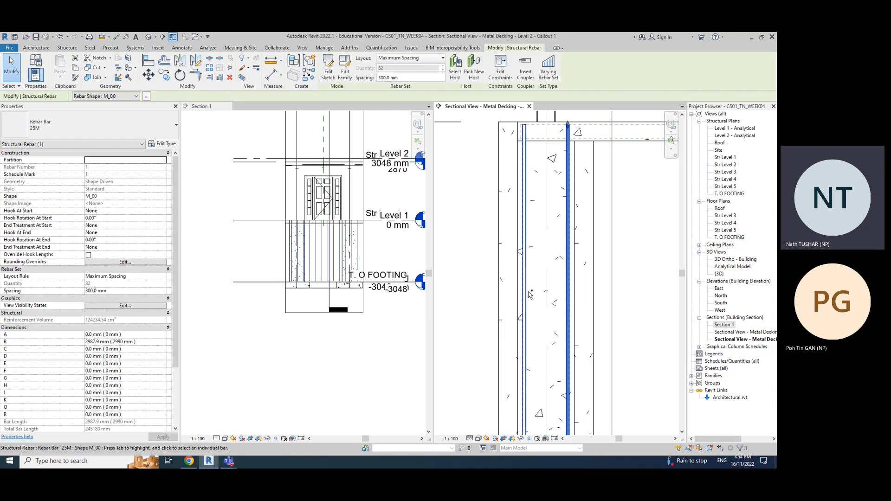
pyautogui.keyDown('ctrl'); pyautogui.click(526, 292); pyautogui.keyUp('ctrl')
pyautogui.click(118, 290)
pyautogui.write('200')
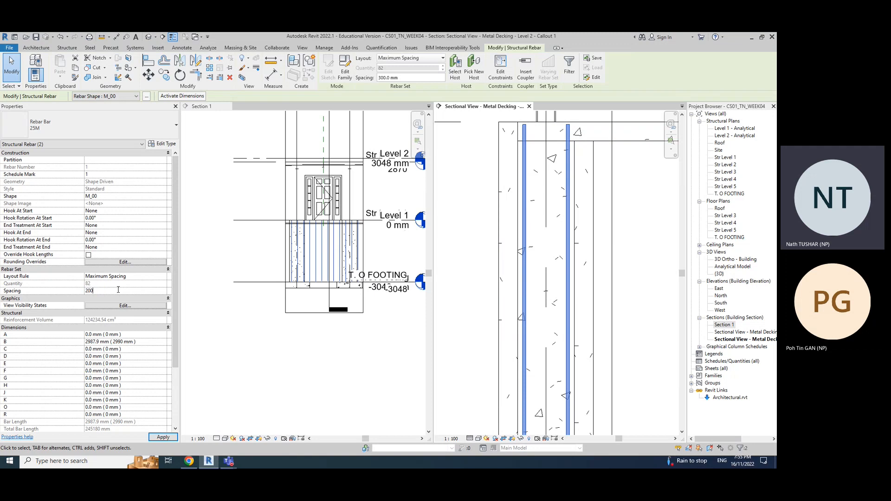
pyautogui.press('Return')
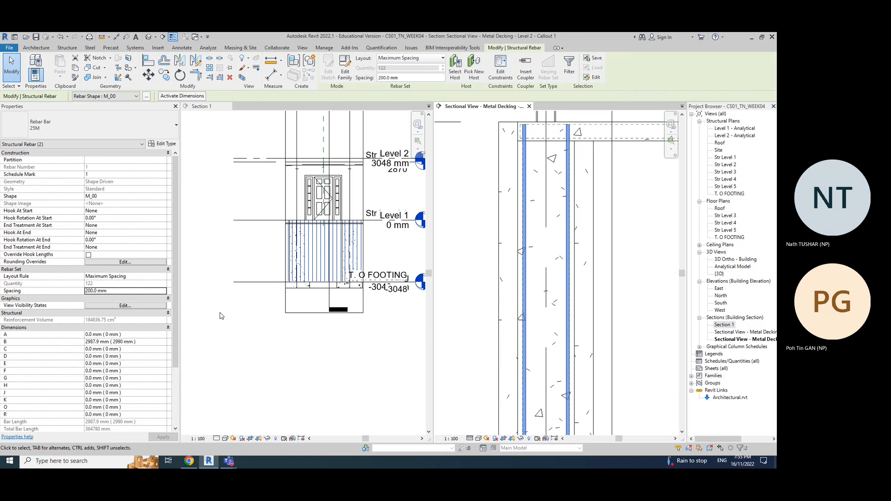
pyautogui.scroll(-4, 584, 278)
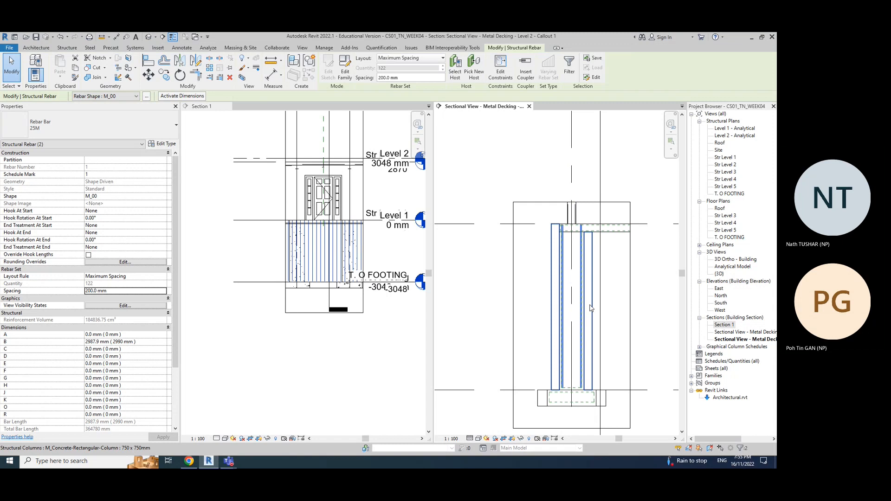
pyautogui.moveTo(648, 259); pyautogui.dragTo(609, 289, button='middle')
pyautogui.click(629, 273)
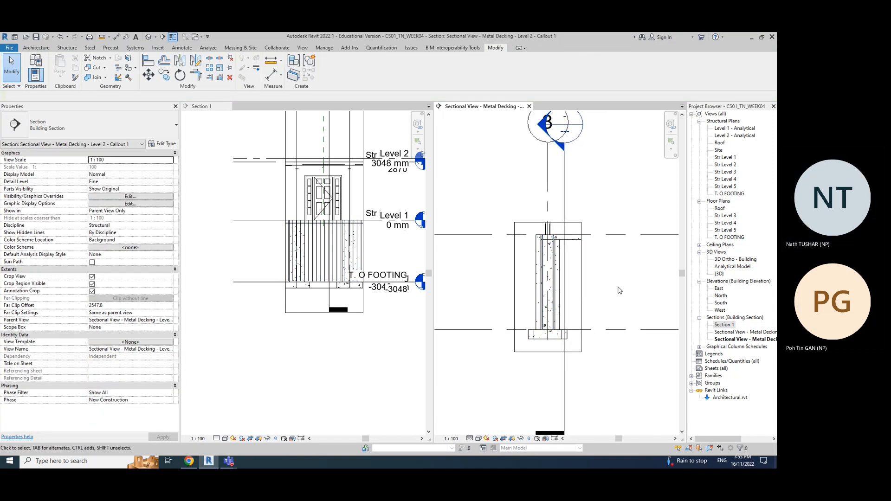
# Step: Try hiding the Sections annotation category in the wall callout view, and cancel the visibility override
pyautogui.press('v')
pyautogui.press('g')
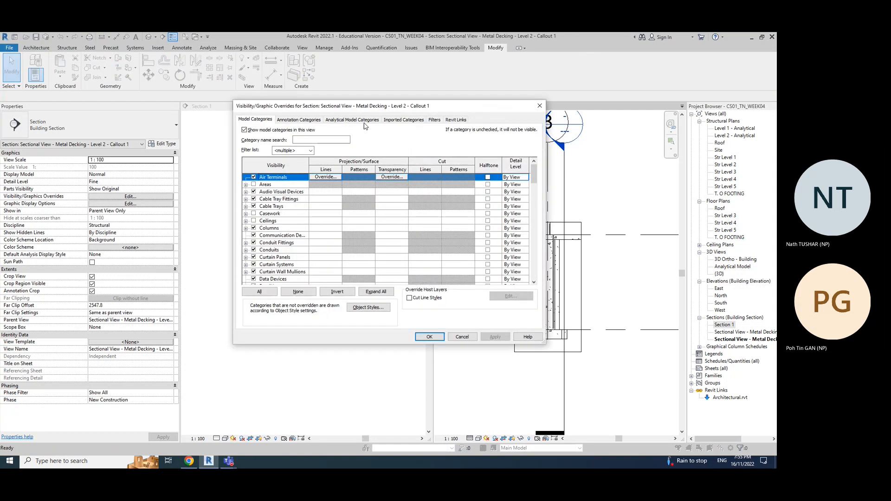
pyautogui.click(304, 120)
pyautogui.click(351, 120)
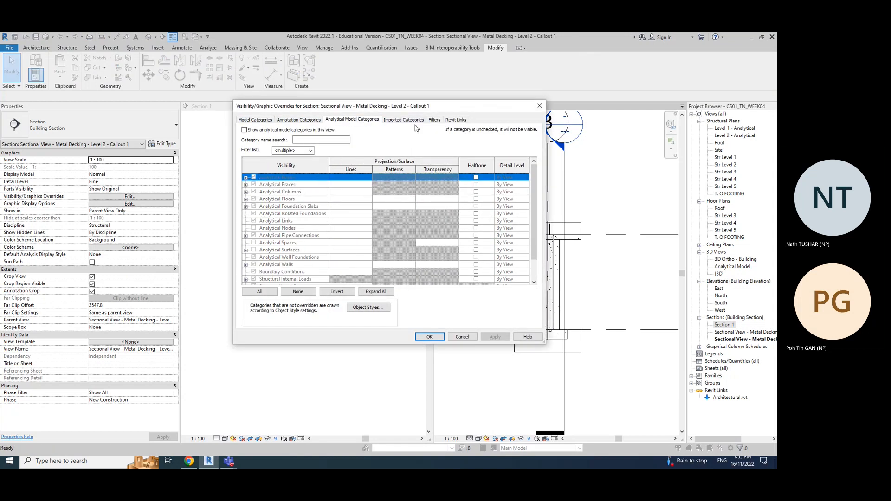
pyautogui.click(409, 120)
pyautogui.click(286, 120)
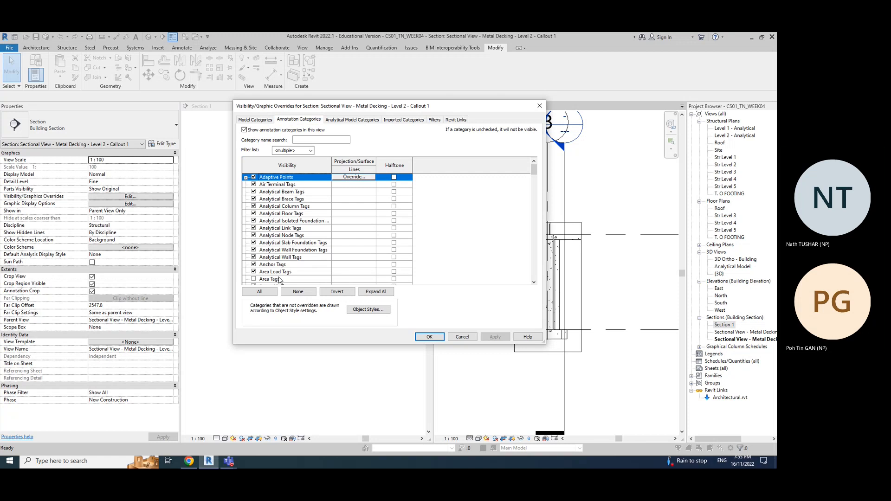
pyautogui.scroll(-5, 281, 277)
pyautogui.scroll(-10, 280, 277)
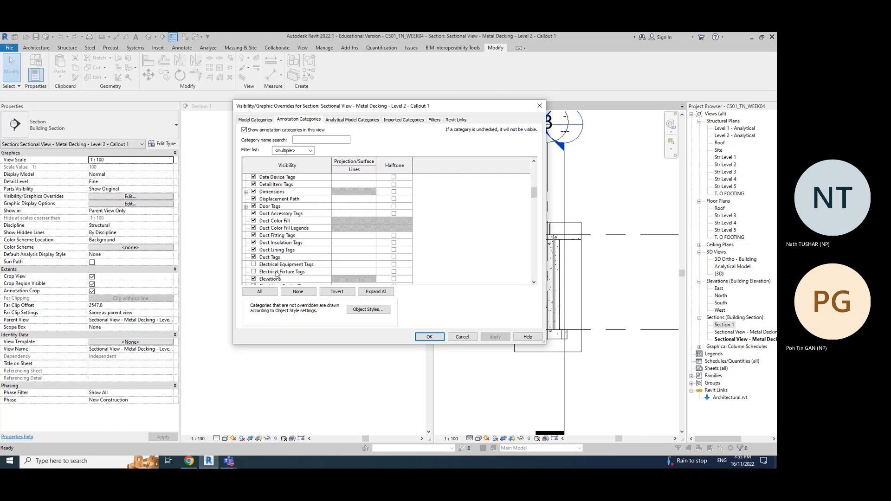
pyautogui.scroll(-10, 277, 280)
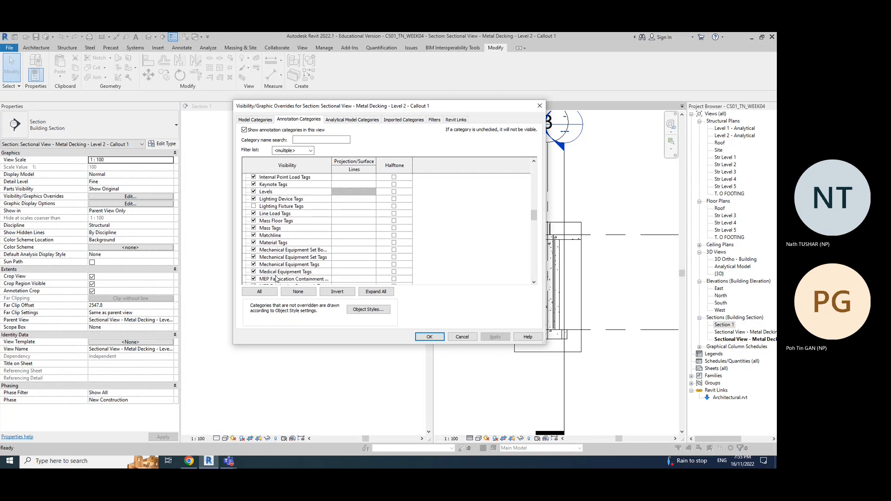
pyautogui.scroll(-8, 276, 278)
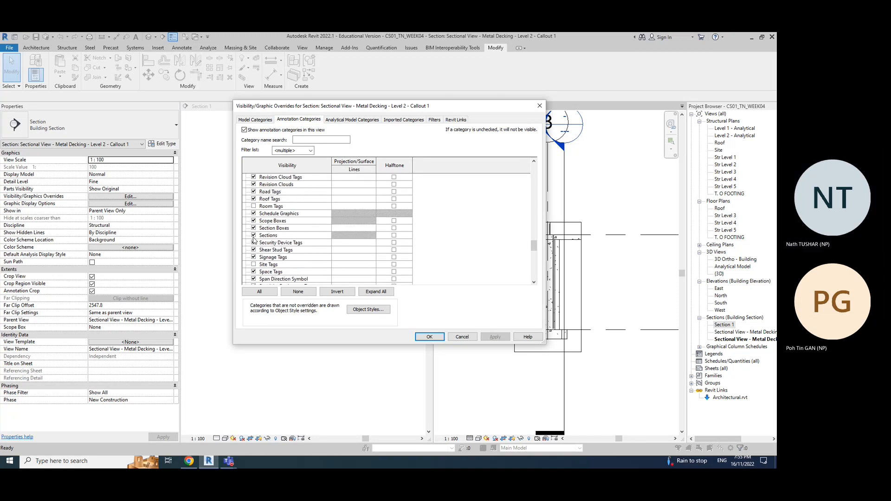
pyautogui.click(253, 235)
pyautogui.click(504, 337)
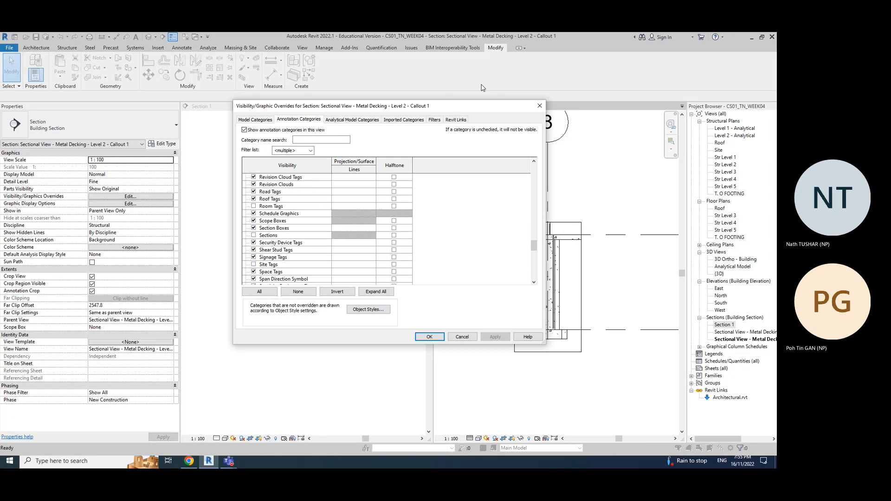
pyautogui.moveTo(478, 109); pyautogui.dragTo(352, 109)
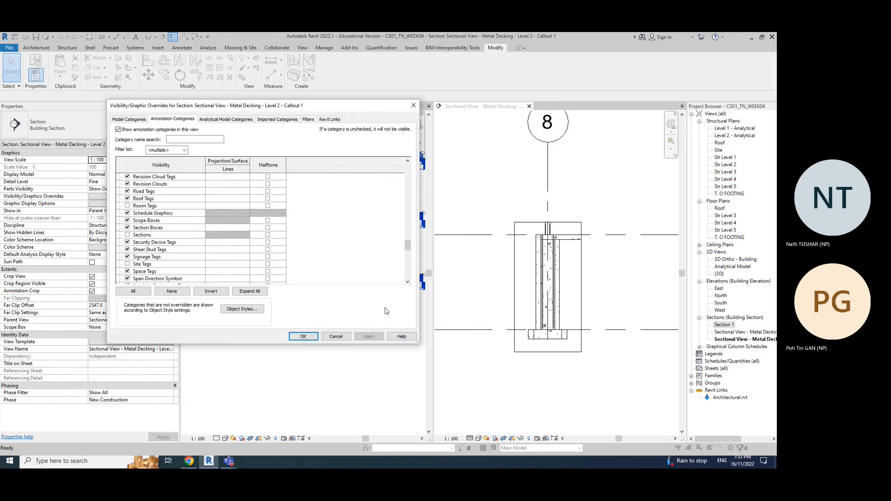
pyautogui.click(336, 337)
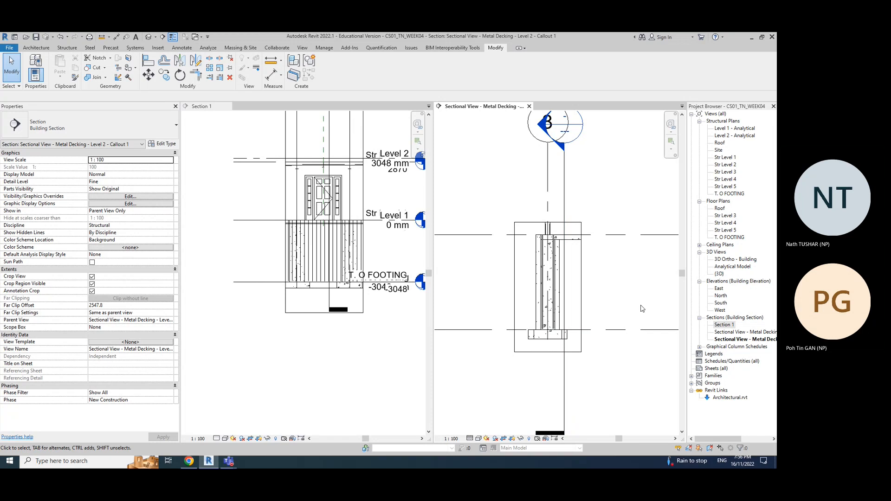
# Step: Examine the layout of the vertical wall bars in Section 1 and in the wall callout view
pyautogui.scroll(4, 288, 219)
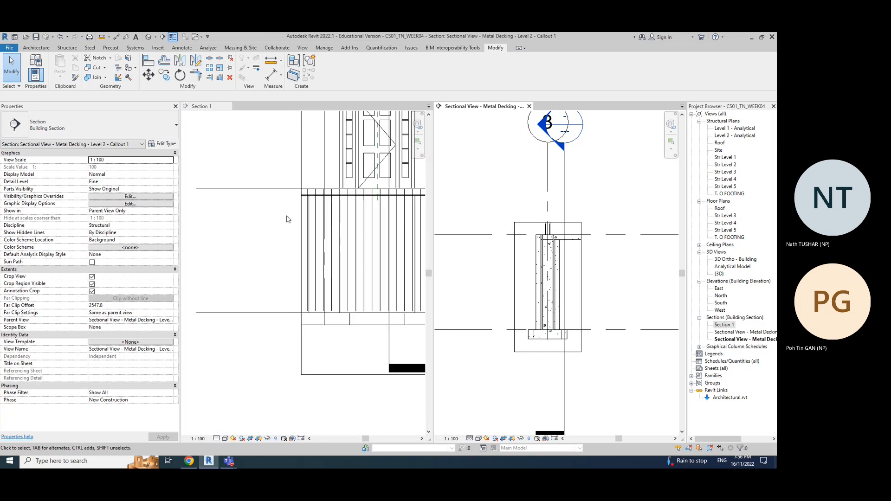
pyautogui.click(296, 195)
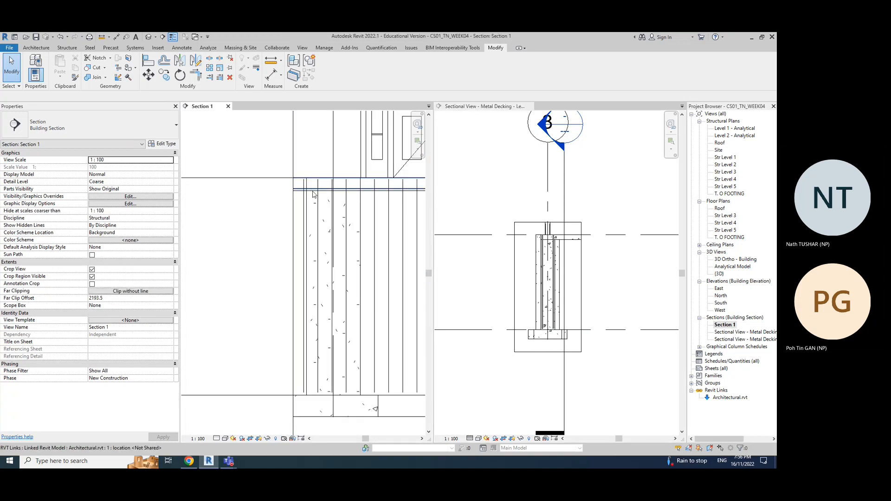
pyautogui.scroll(-3, 311, 245)
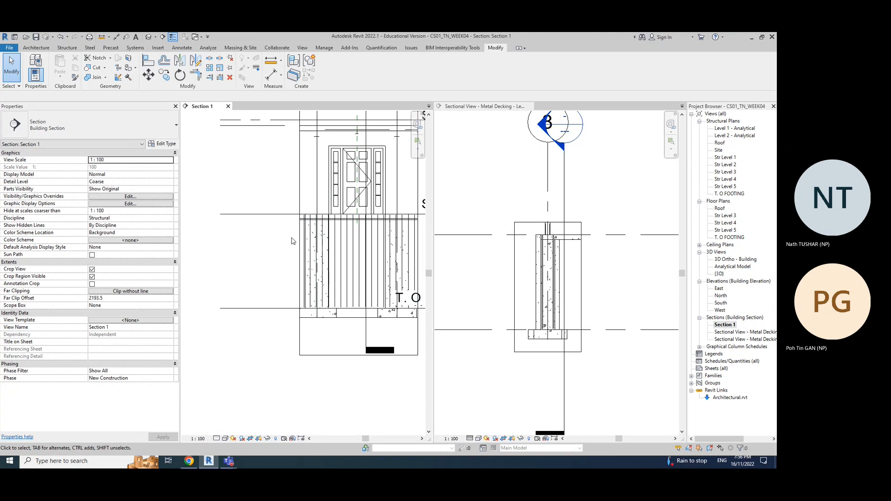
pyautogui.scroll(3, 314, 226)
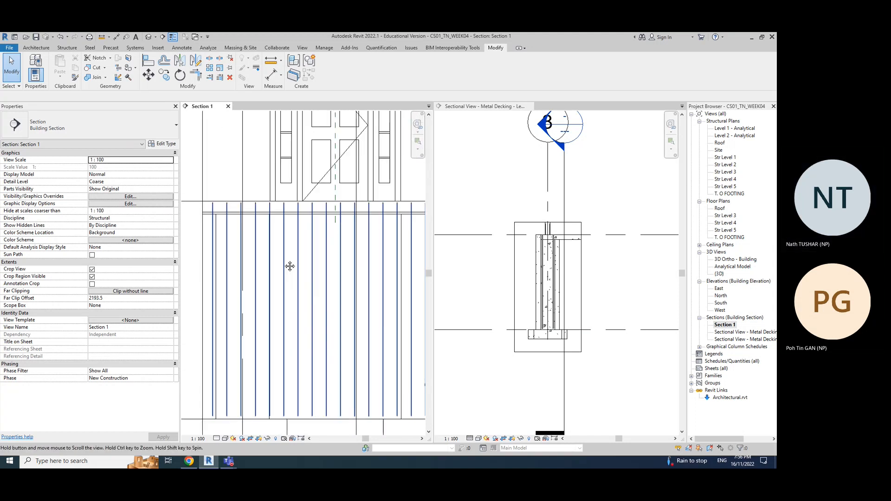
pyautogui.scroll(-2, 353, 288)
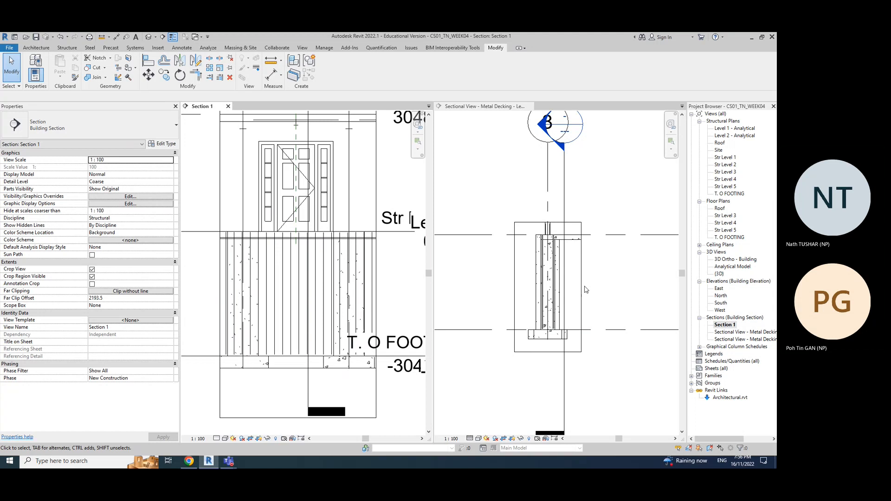
pyautogui.scroll(5, 557, 250)
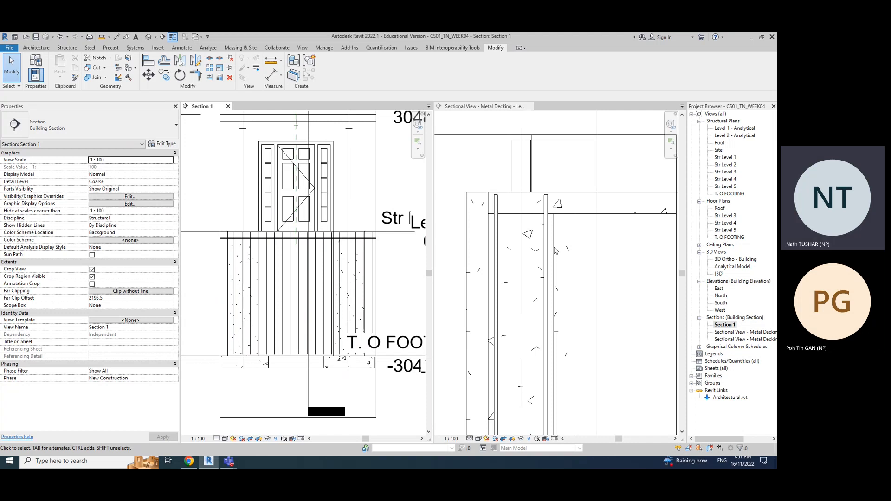
pyautogui.scroll(-2, 332, 321)
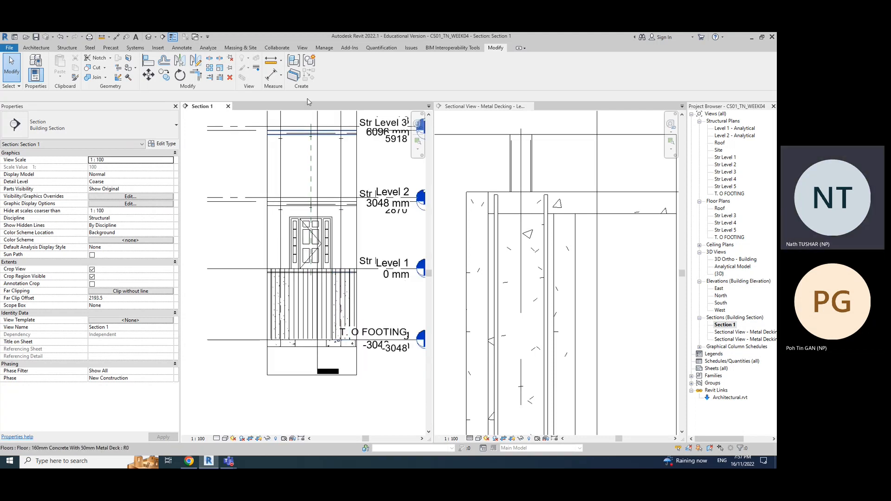
pyautogui.click(161, 37)
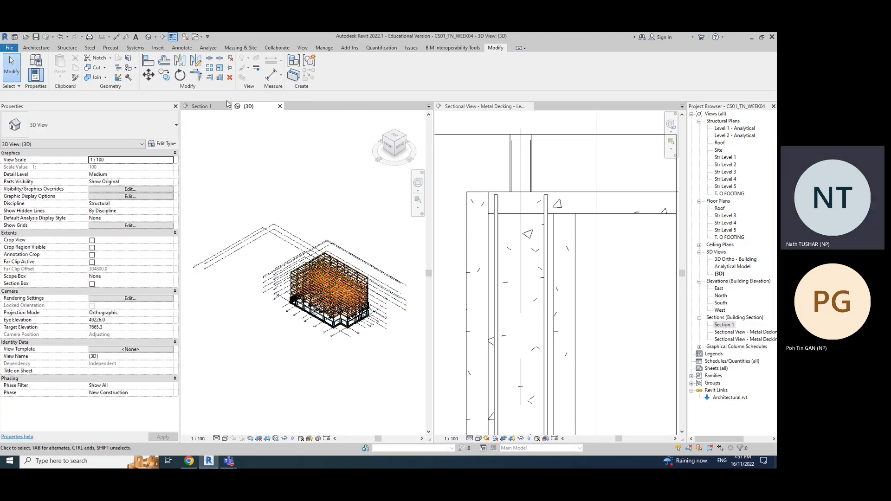
pyautogui.scroll(5, 311, 345)
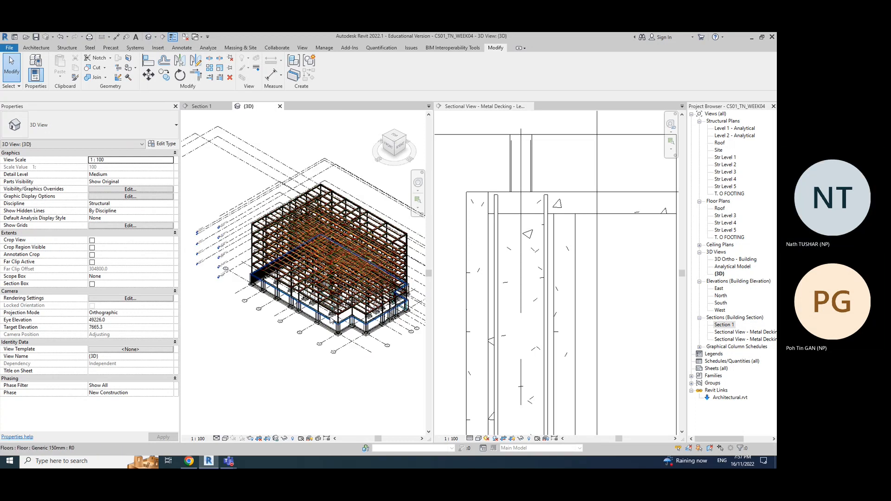
pyautogui.scroll(-6, 311, 346)
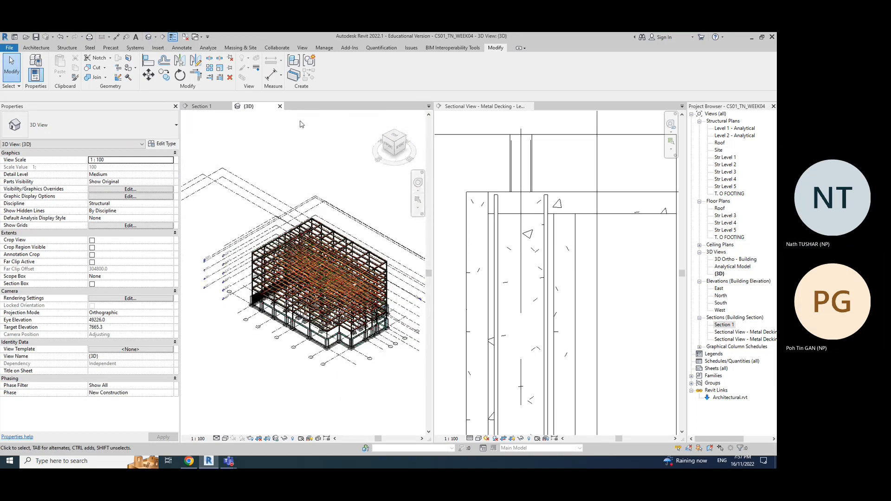
pyautogui.click(202, 106)
pyautogui.click(246, 106)
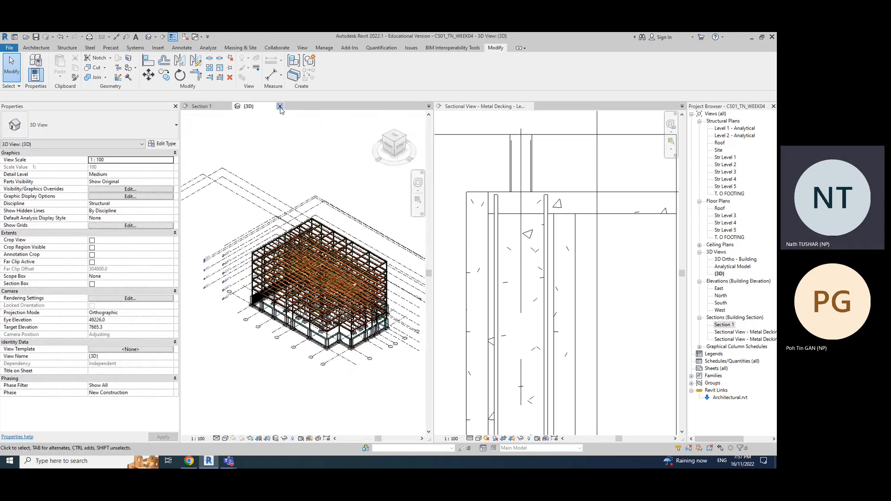
pyautogui.click(278, 106)
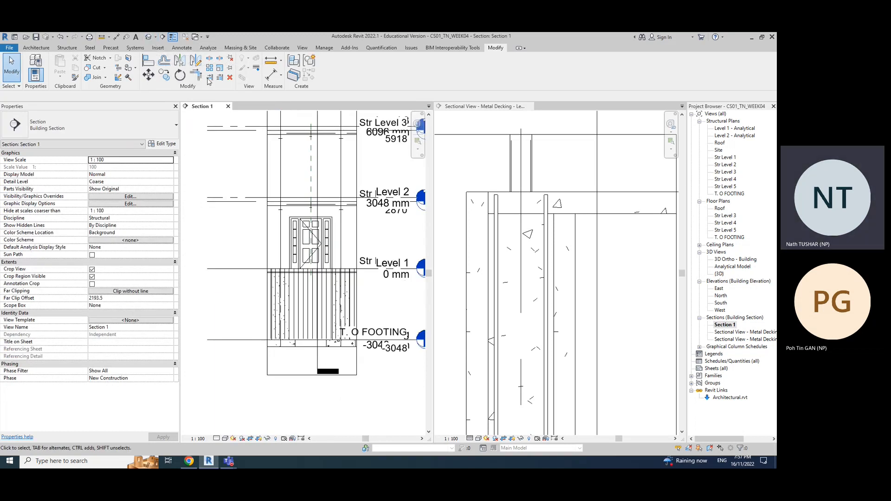
# Step: Open the 3D Ortho - Building view and close the default {3D} view
pyautogui.click(299, 48)
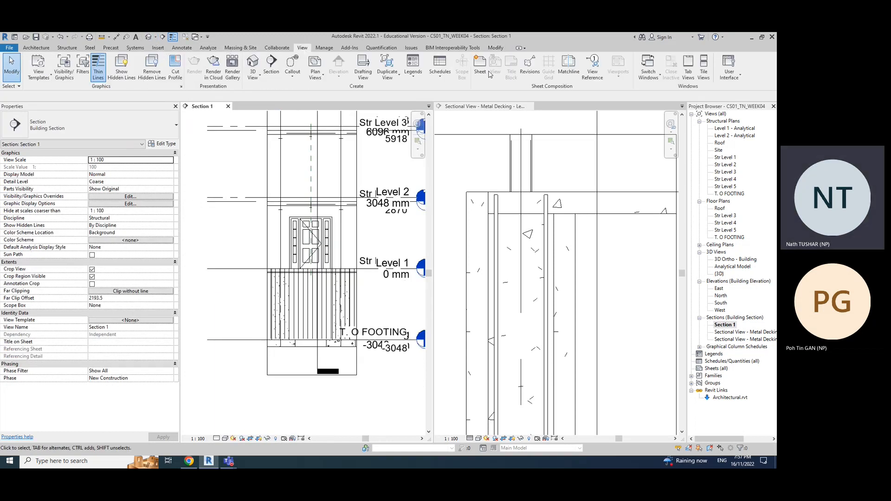
pyautogui.doubleClick(720, 274)
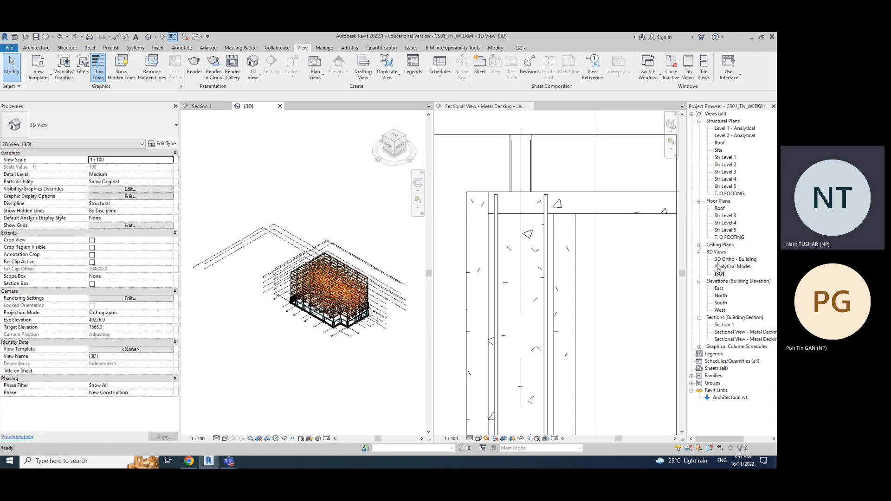
pyautogui.doubleClick(727, 260)
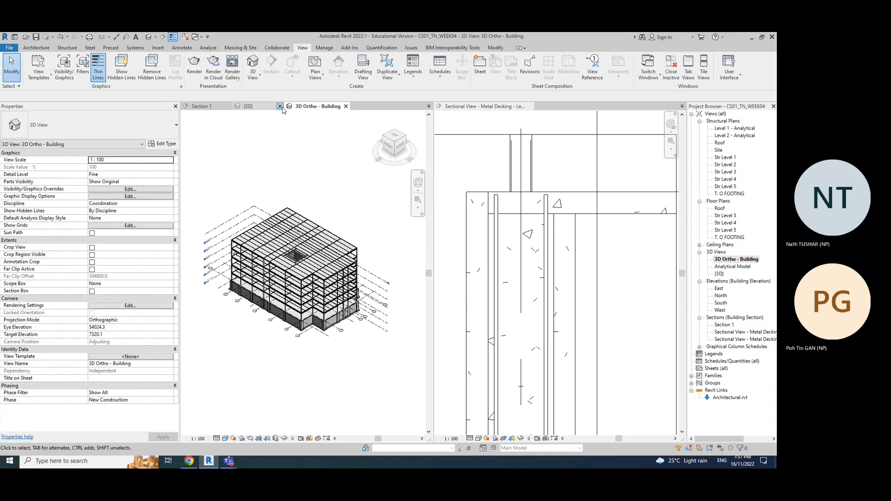
pyautogui.click(280, 107)
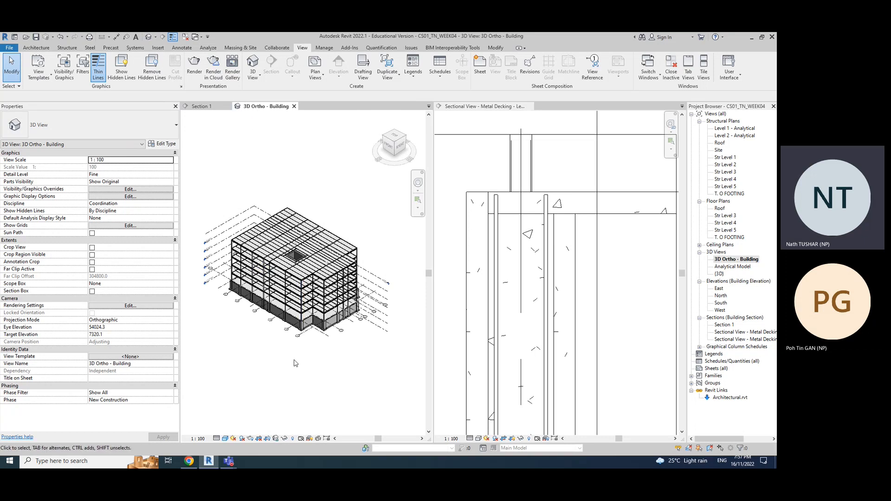
# Step: Inspect the basement foundation walls from outside in the 3D Ortho - Building view, and clear the wall selection
pyautogui.scroll(5, 294, 353)
pyautogui.keyDown('shift'); pyautogui.moveTo(294, 353); pyautogui.dragTo(342, 199, button='middle'); pyautogui.keyUp('shift')
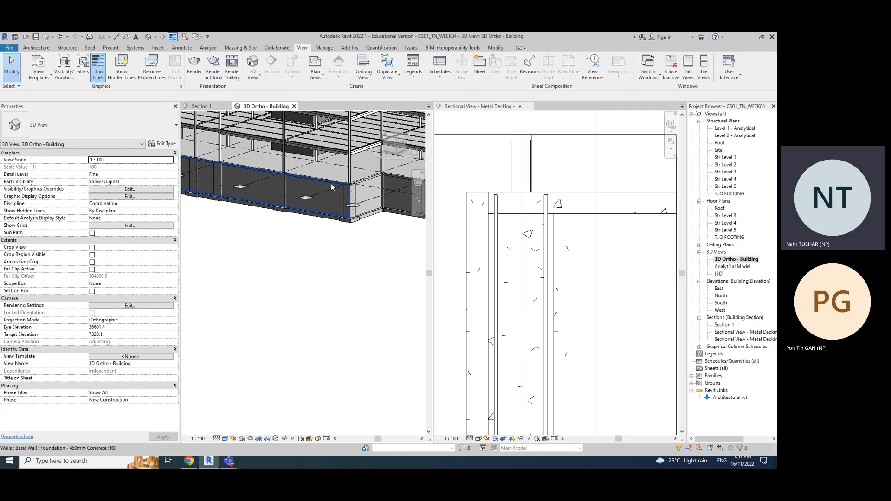
pyautogui.click(327, 219)
pyautogui.moveTo(316, 260)
pyautogui.keyDown('shift'); pyautogui.mouseDown(button='middle')
pyautogui.moveTo(356, 275)
pyautogui.moveTo(308, 252)
pyautogui.mouseUp(button='middle'); pyautogui.keyUp('shift')
pyautogui.click(307, 259)
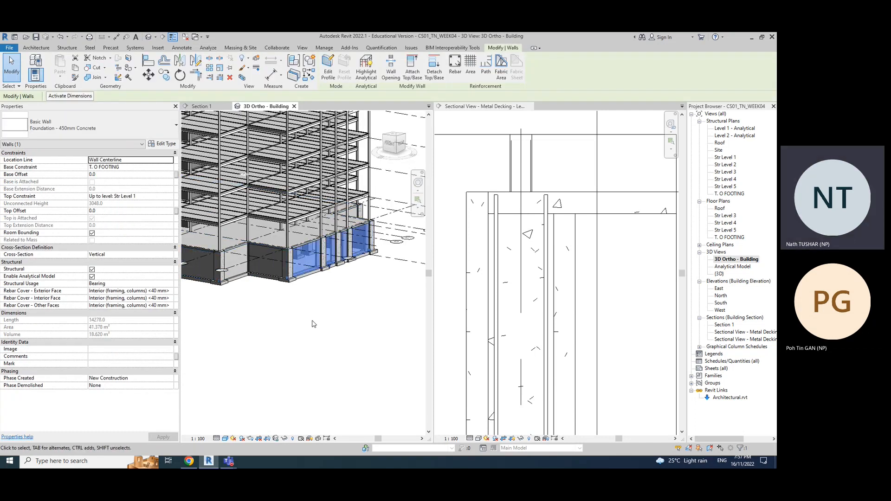
pyautogui.scroll(-3, 313, 330)
pyautogui.keyDown('shift'); pyautogui.moveTo(314, 332); pyautogui.dragTo(304, 303, button='middle'); pyautogui.keyUp('shift')
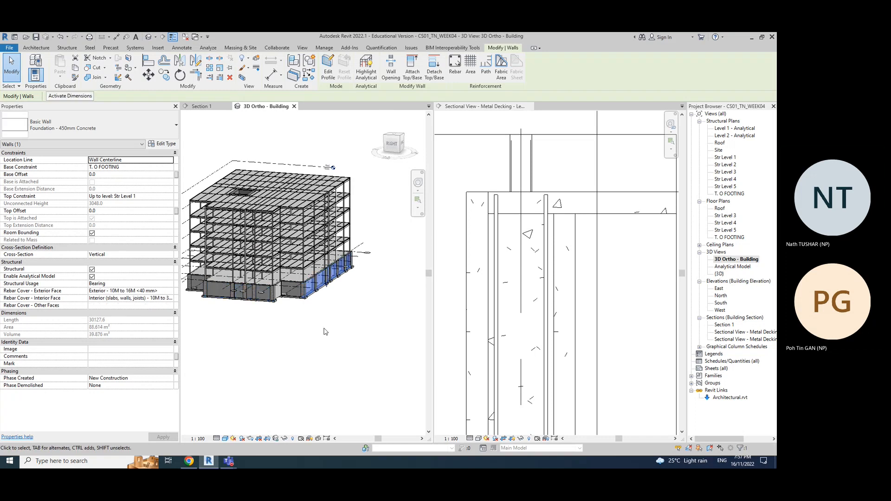
pyautogui.click(333, 348)
# Step: Hide the <Hidden Lines> subcategories of Structural Rebar and Structural Rebar Couplers through the 3D Ortho - Building view's visibility overrides
pyautogui.press('v')
pyautogui.press('g')
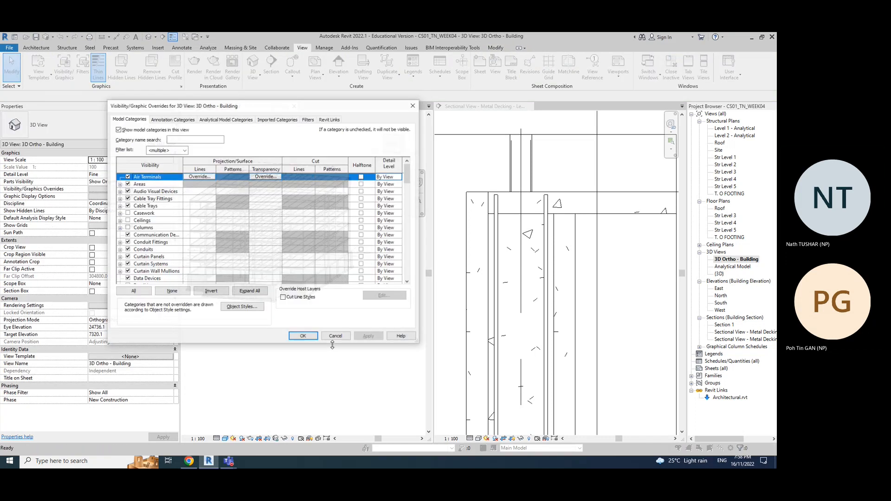
pyautogui.scroll(-10, 145, 201)
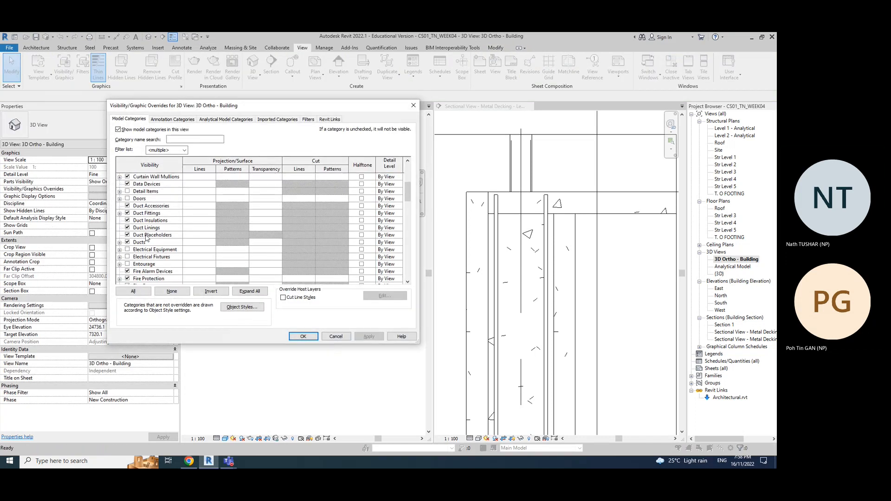
pyautogui.scroll(-2, 138, 269)
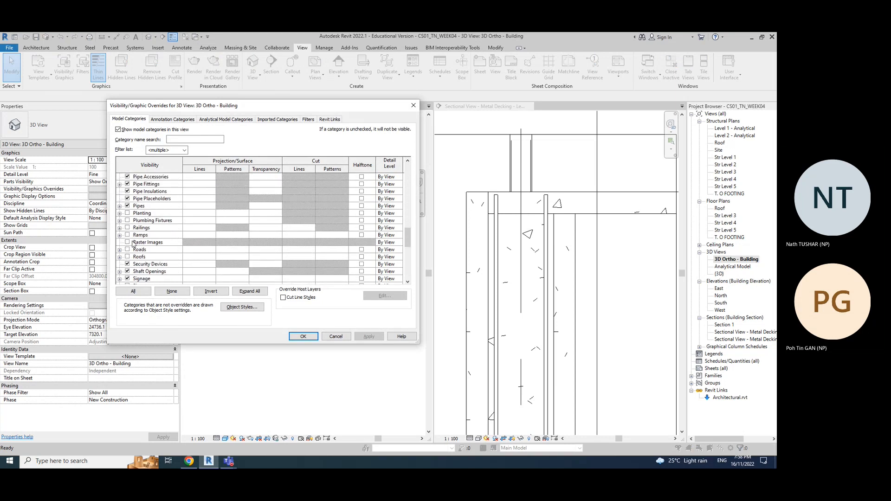
pyautogui.scroll(-1, 134, 271)
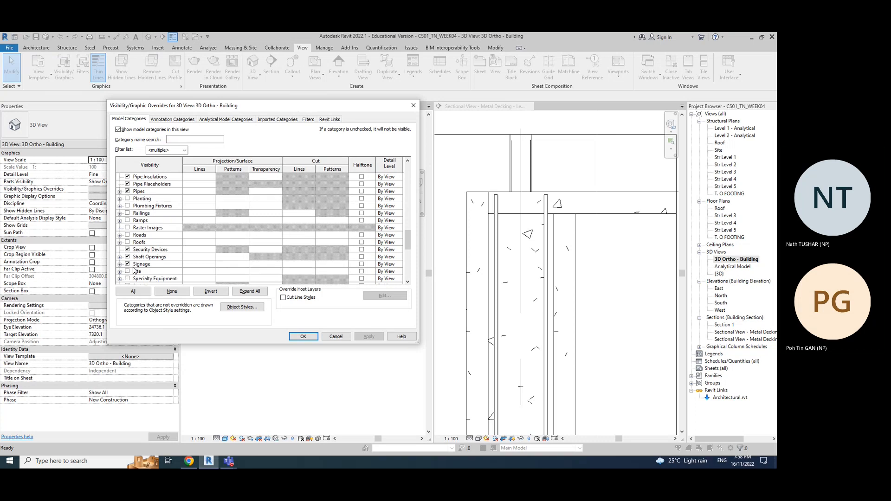
pyautogui.scroll(-3, 134, 271)
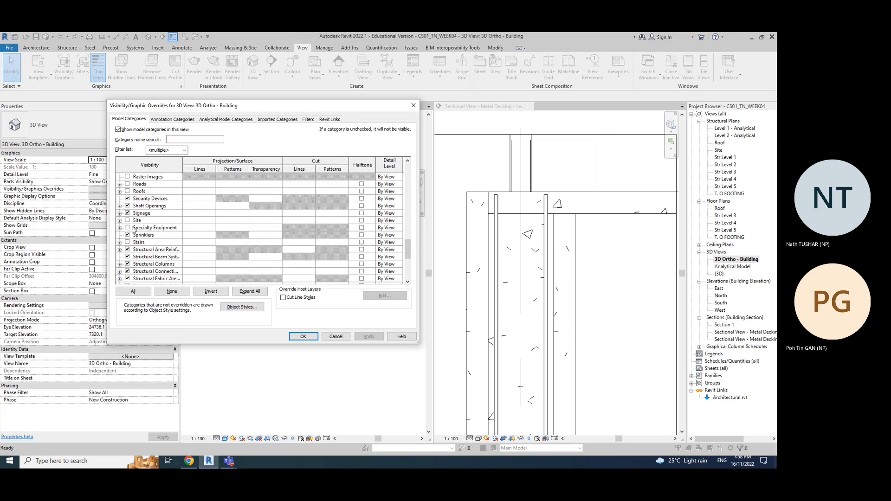
pyautogui.scroll(-3, 138, 253)
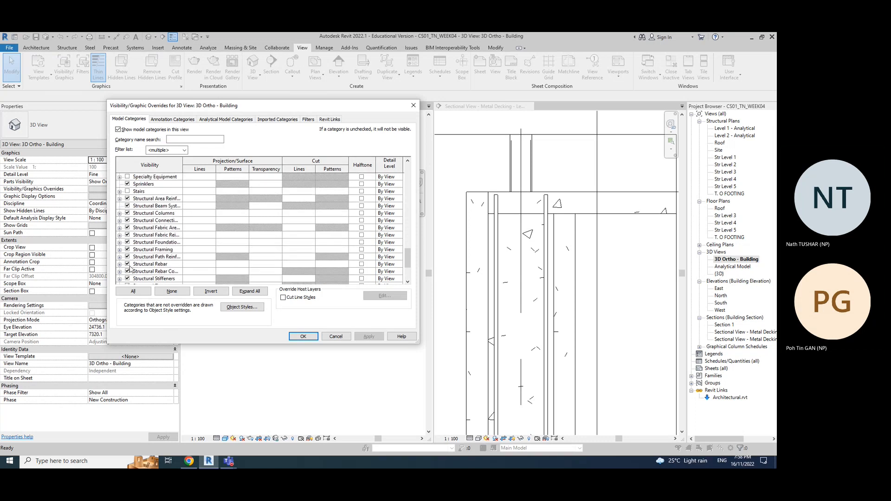
pyautogui.scroll(-1, 126, 267)
pyautogui.click(120, 250)
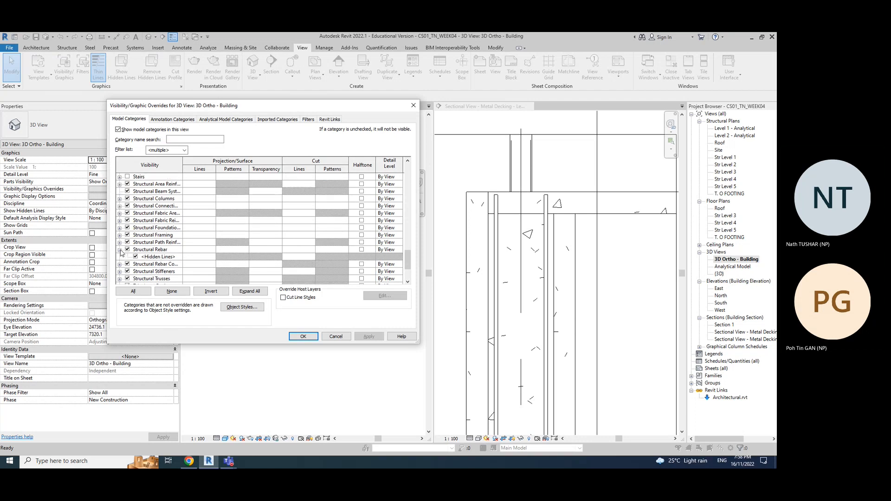
pyautogui.click(136, 257)
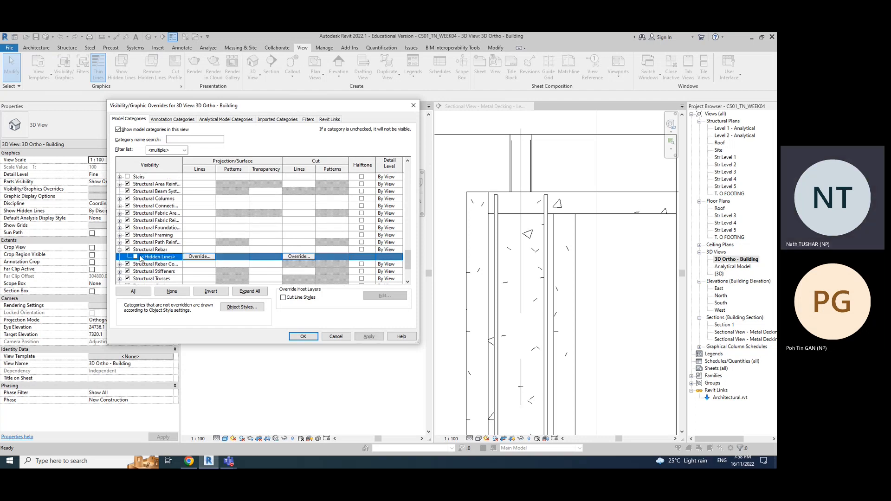
pyautogui.click(136, 257)
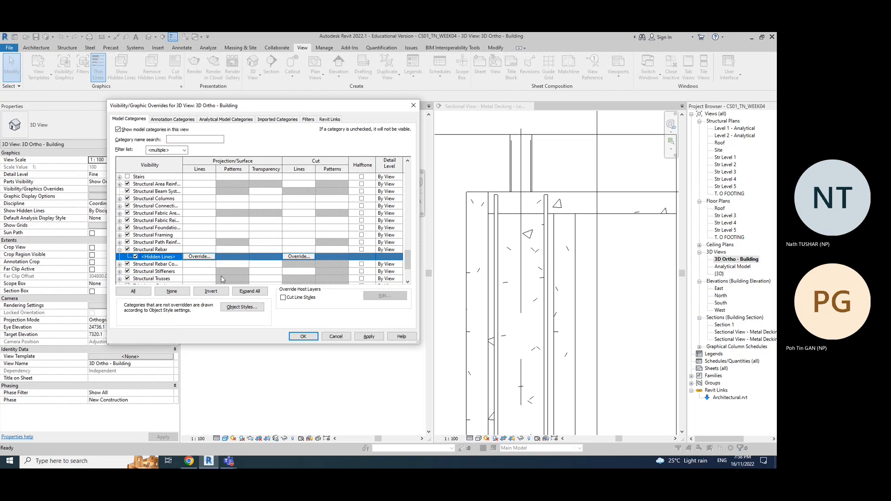
pyautogui.click(119, 264)
pyautogui.click(135, 257)
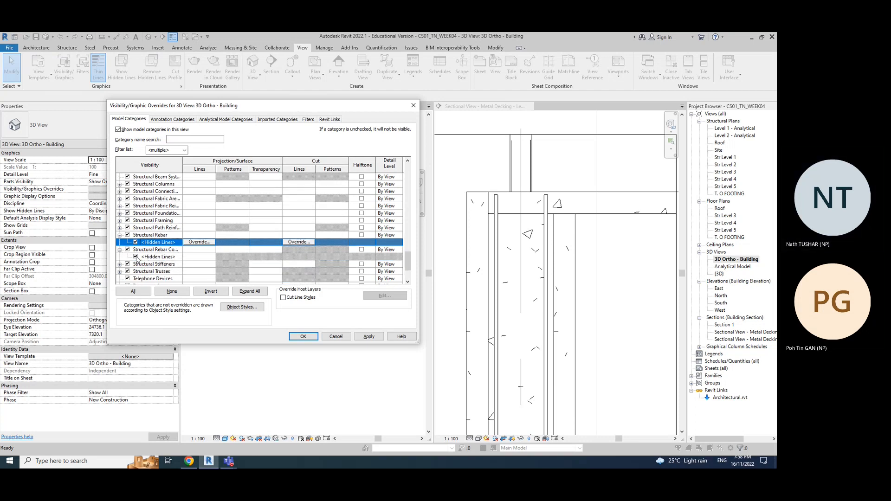
pyautogui.click(136, 242)
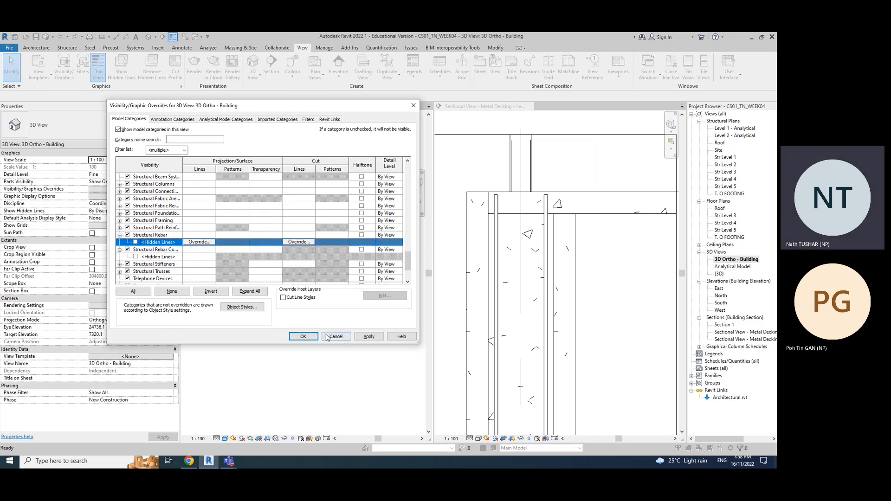
pyautogui.click(303, 336)
# Step: Try the Hidden Line and Wireframe visual styles in the 3D Ortho - Building view, and set it to Shaded
pyautogui.click(224, 438)
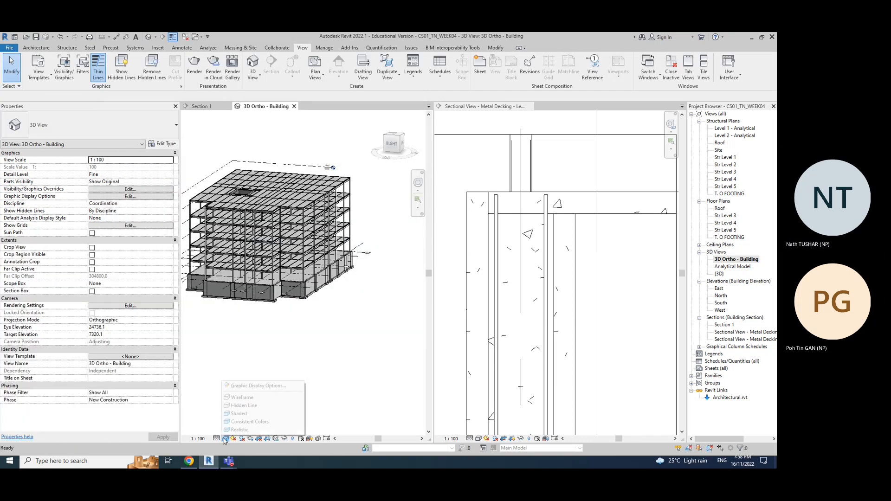
pyautogui.click(247, 398)
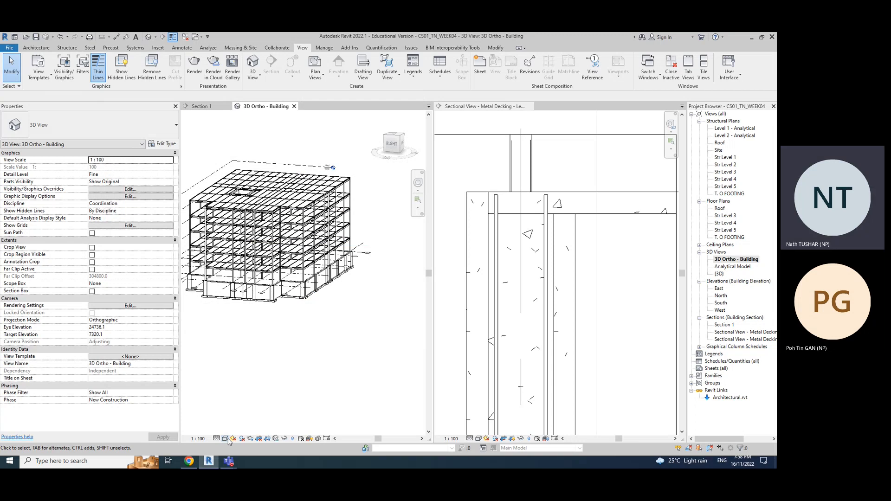
pyautogui.click(225, 439)
pyautogui.click(246, 395)
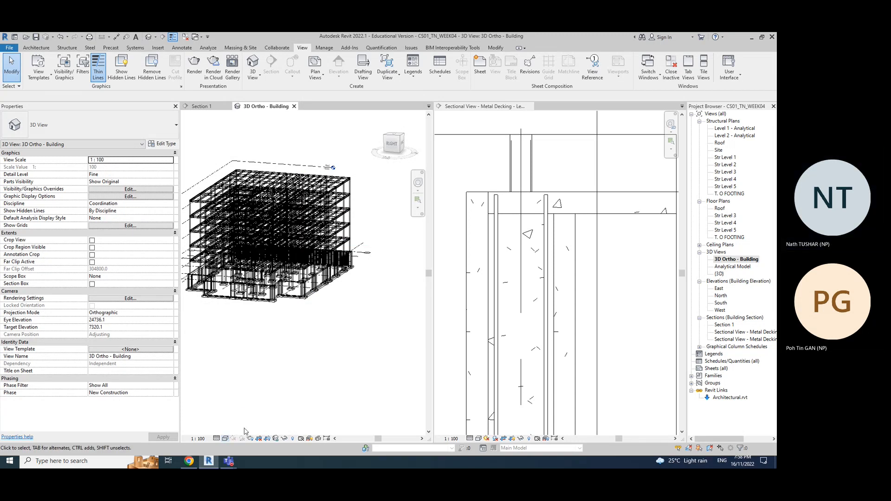
pyautogui.click(226, 439)
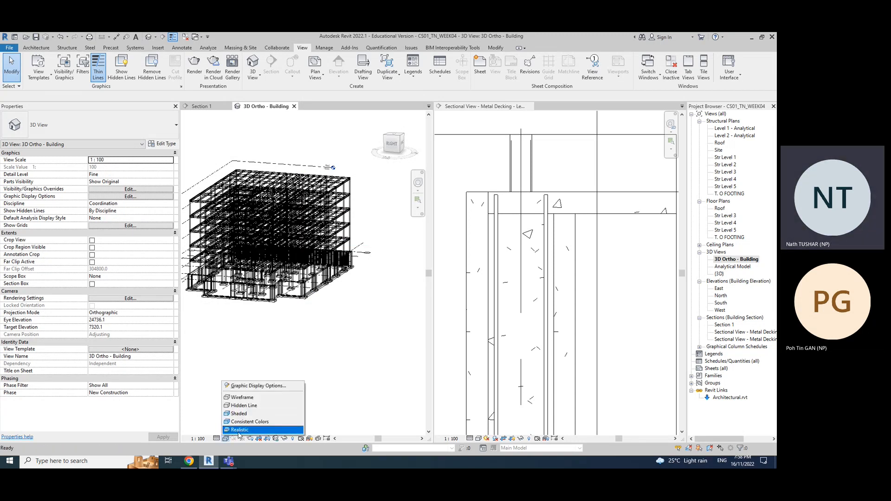
pyautogui.click(239, 414)
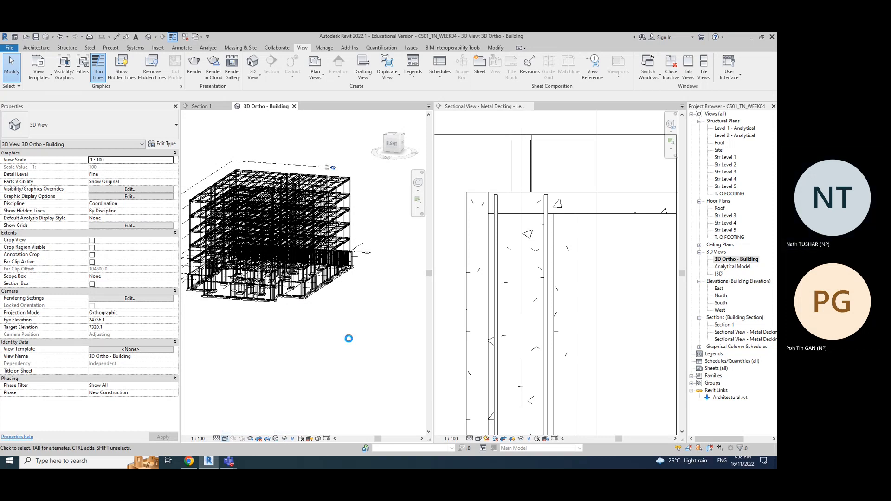
# Step: Inspect the shaded building and its basement walls from several directions, and close the 3D Ortho - Building view
pyautogui.keyDown('shift'); pyautogui.moveTo(264, 336); pyautogui.dragTo(340, 330, button='middle'); pyautogui.keyUp('shift')
pyautogui.moveTo(251, 311); pyautogui.dragTo(363, 360, button='middle')
pyautogui.scroll(10, 279, 355)
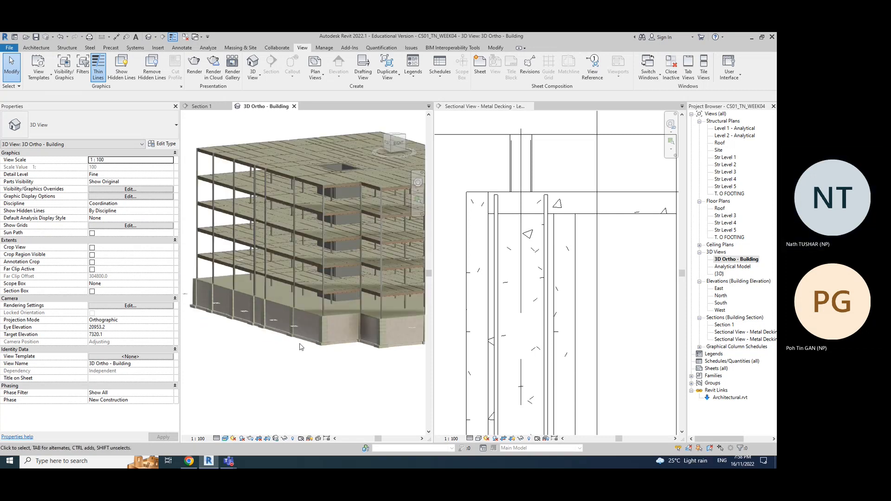
pyautogui.scroll(-10, 288, 351)
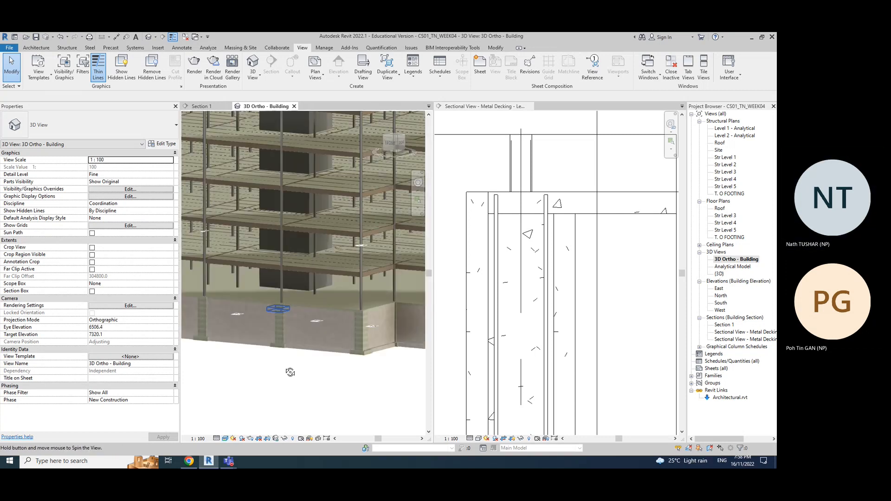
pyautogui.keyDown('shift'); pyautogui.moveTo(362, 405); pyautogui.dragTo(349, 420, button='middle'); pyautogui.keyUp('shift')
pyautogui.scroll(5, 347, 422)
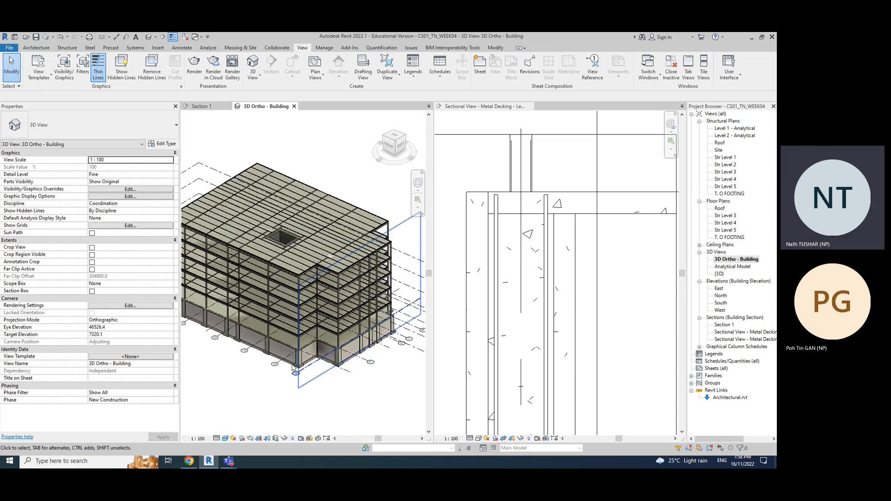
pyautogui.click(294, 106)
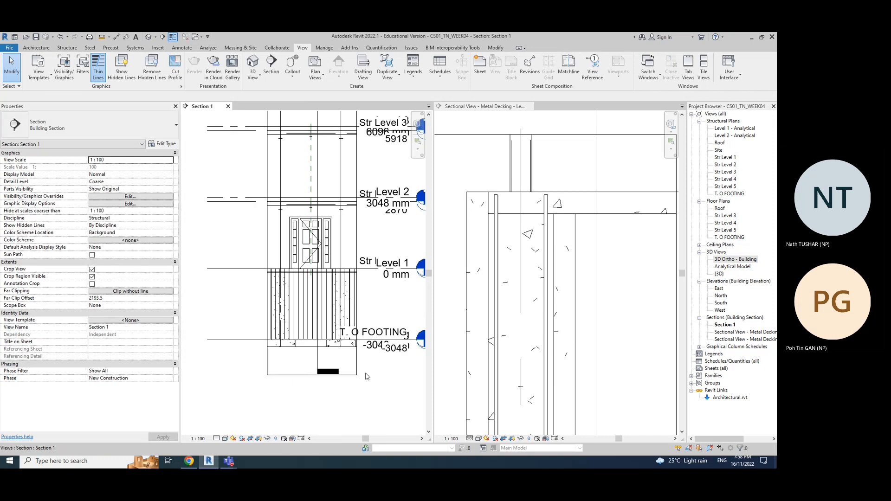
# Step: Switch to Chrome to consult the open page, and return to the Revit section views
pyautogui.scroll(2, 325, 297)
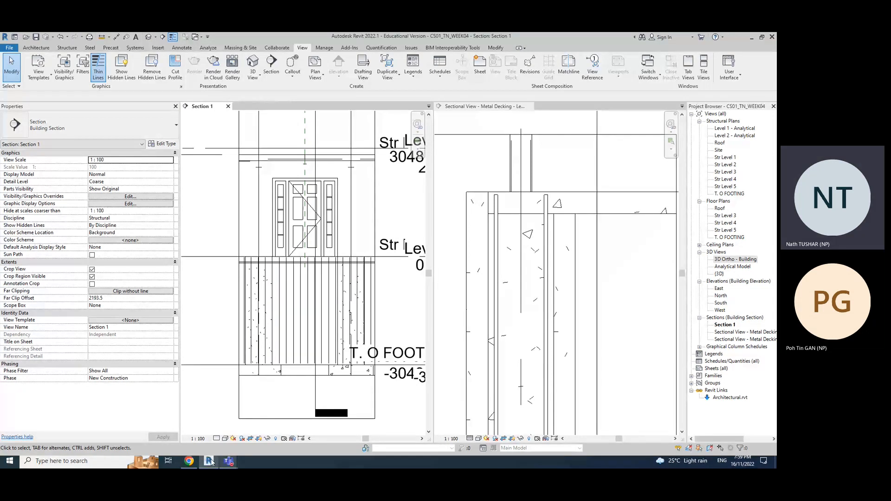
pyautogui.click(189, 461)
pyautogui.moveTo(246, 217); pyautogui.dragTo(308, 242)
pyautogui.click(408, 339)
pyautogui.click(730, 38)
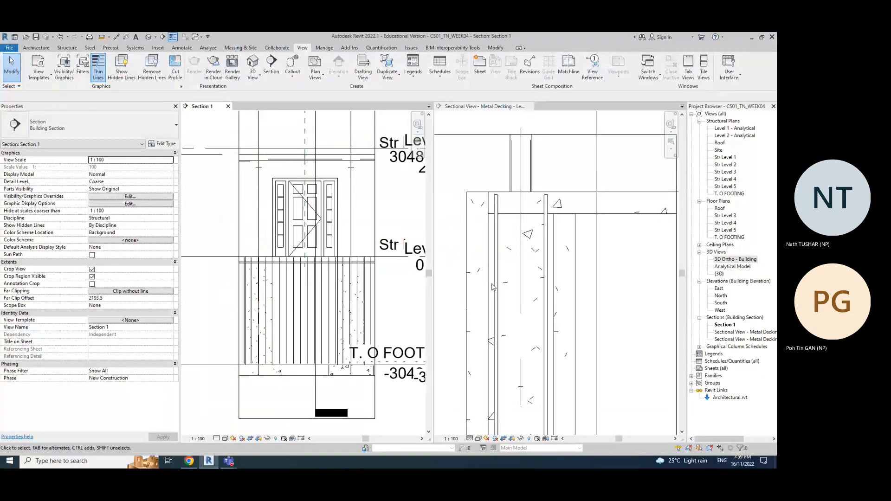
# Step: Examine the 750 x 750mm concrete column and the 450mm foundation wall in the Level 2 - Callout 1 section, leaving nothing selected
pyautogui.click(605, 267)
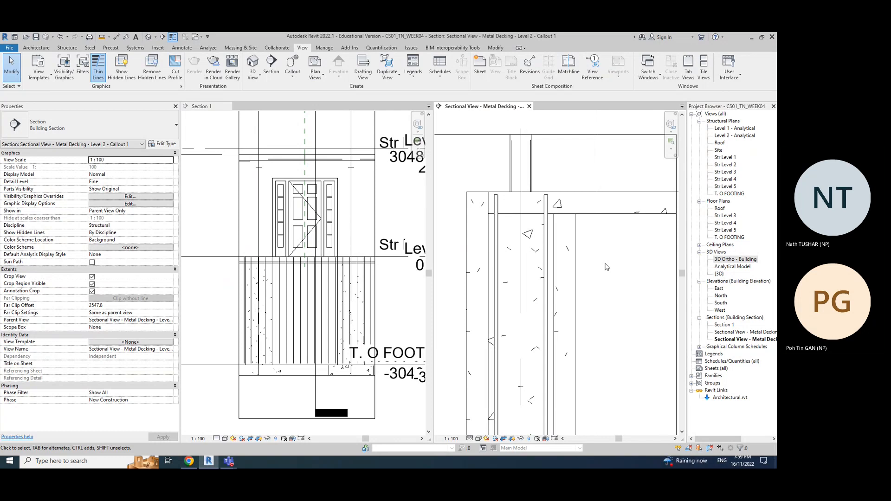
pyautogui.scroll(-4, 626, 273)
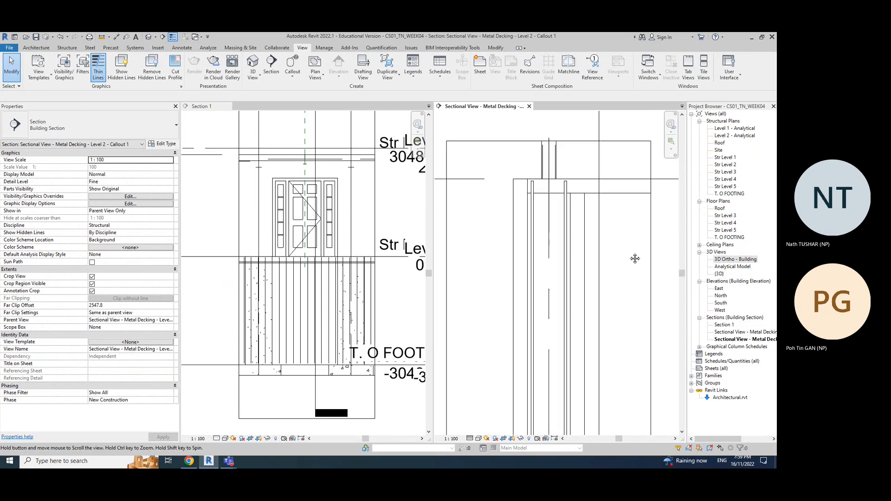
pyautogui.scroll(5, 617, 325)
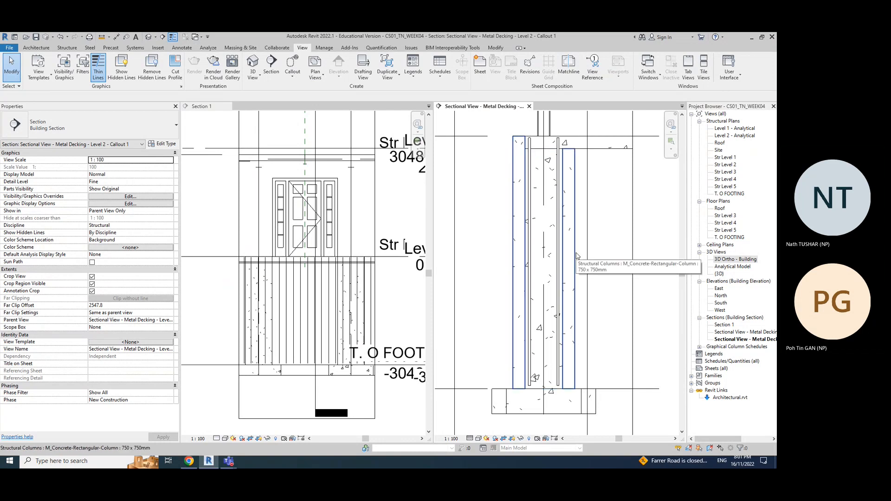
pyautogui.click(577, 255)
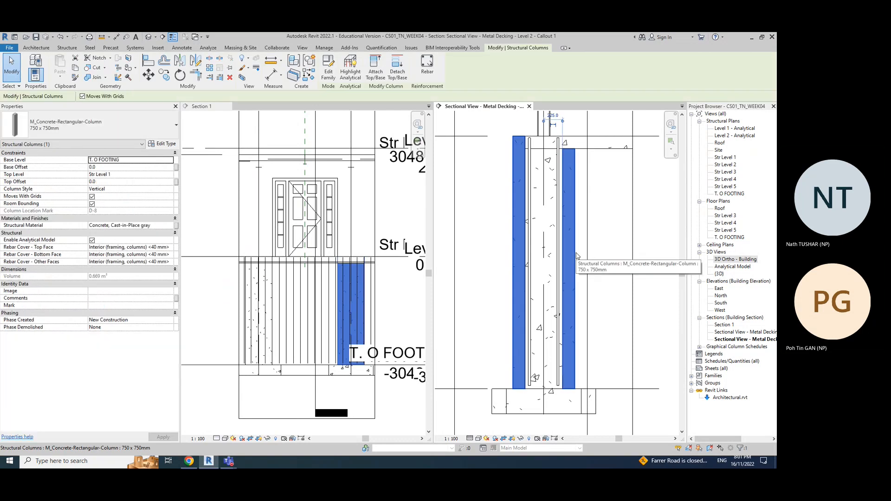
pyautogui.click(620, 261)
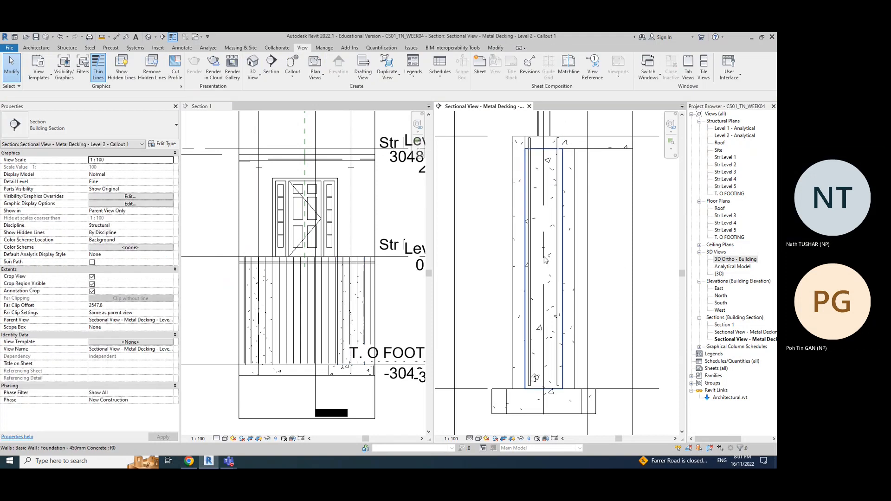
pyautogui.click(524, 259)
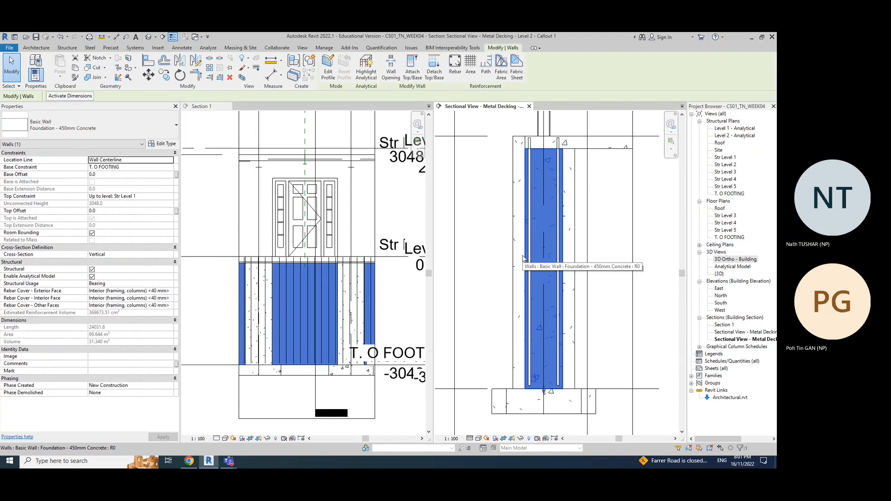
pyautogui.click(573, 259)
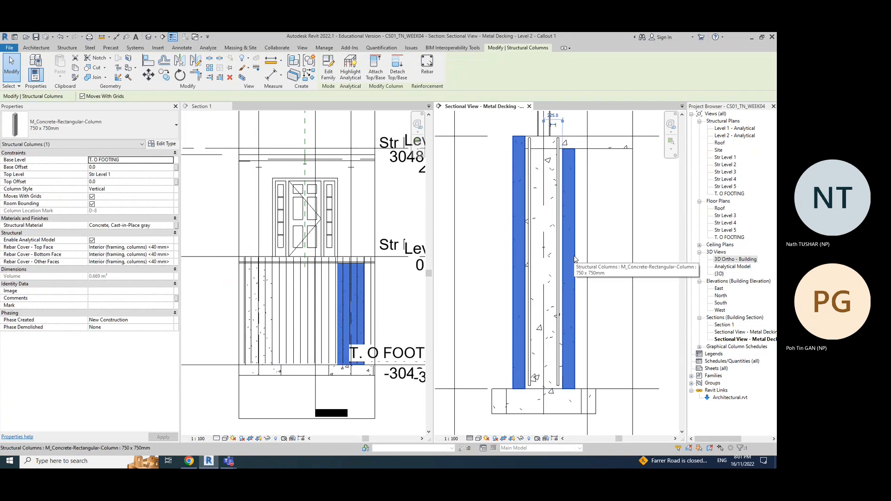
pyautogui.click(610, 258)
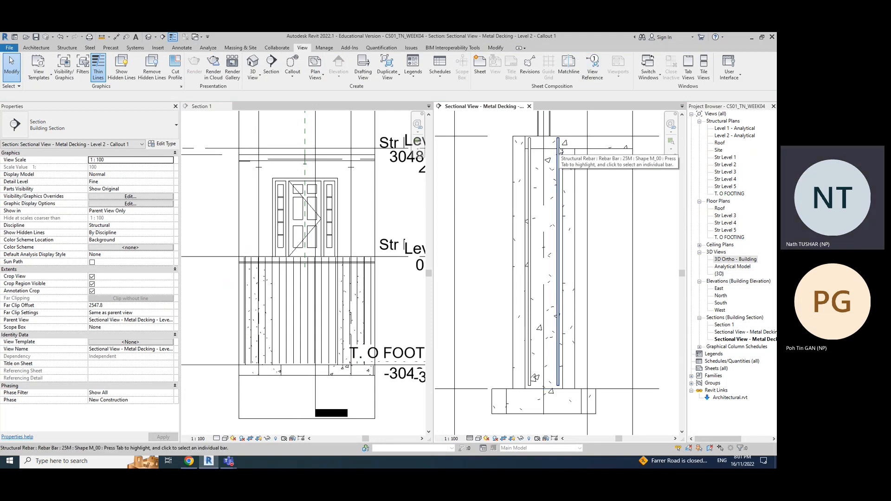
pyautogui.click(74, 49)
pyautogui.click(252, 74)
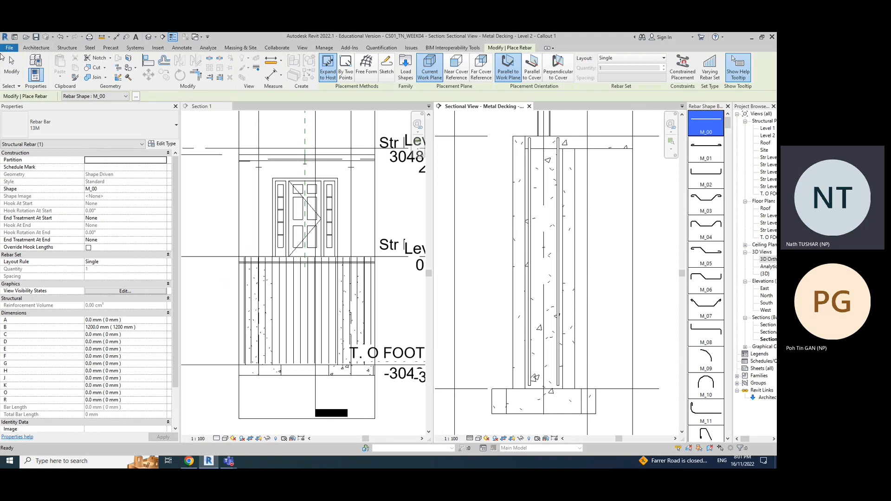
pyautogui.click(10, 67)
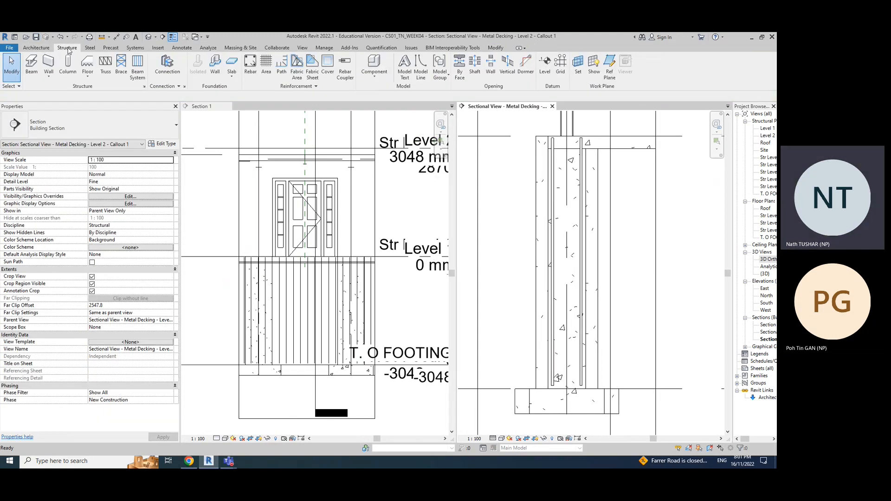
# Step: Place a single 13M straight rebar (M_00) perpendicular to cover in the foundation wall, beside a vertical bar and about 142 mm below the slab's underside
pyautogui.click(249, 72)
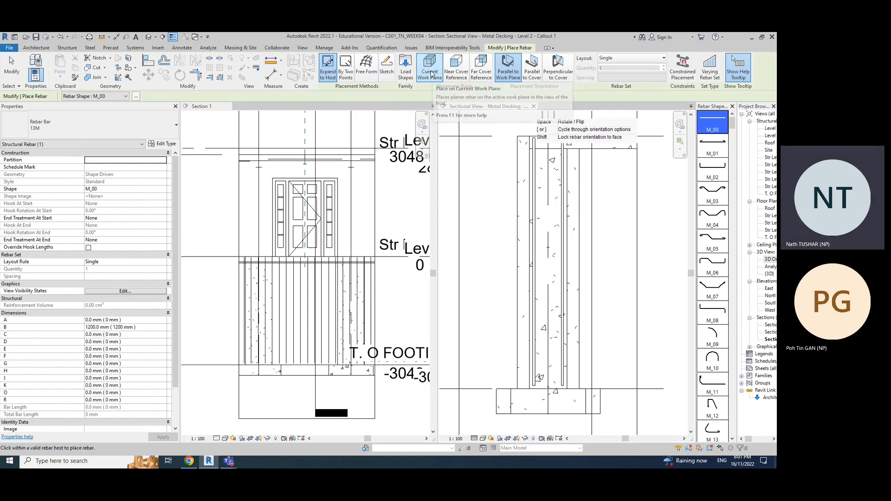
pyautogui.click(559, 70)
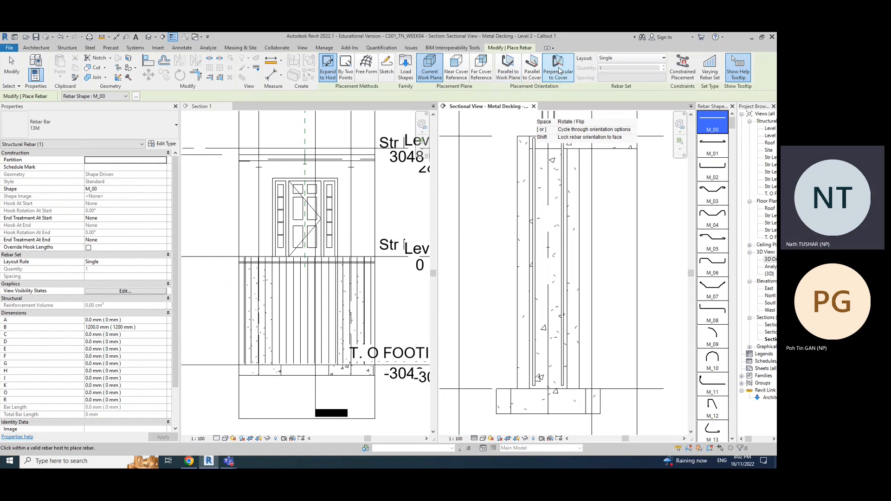
pyautogui.scroll(3, 559, 152)
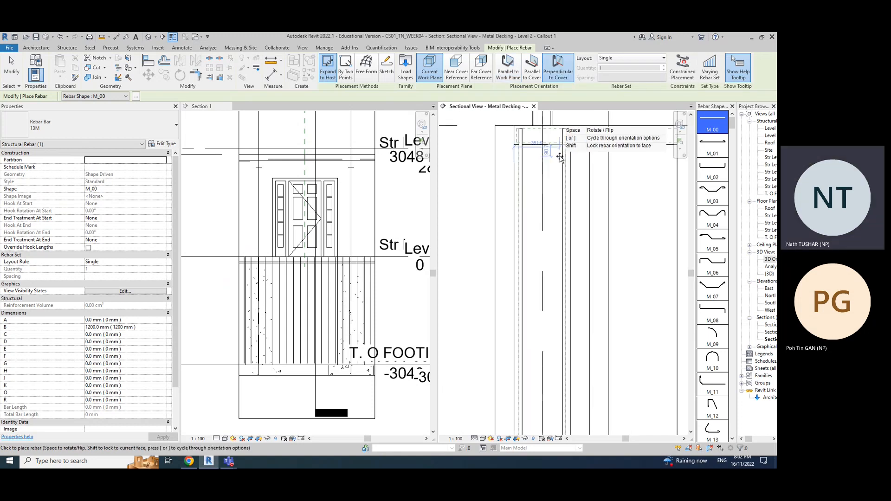
pyautogui.scroll(2, 558, 153)
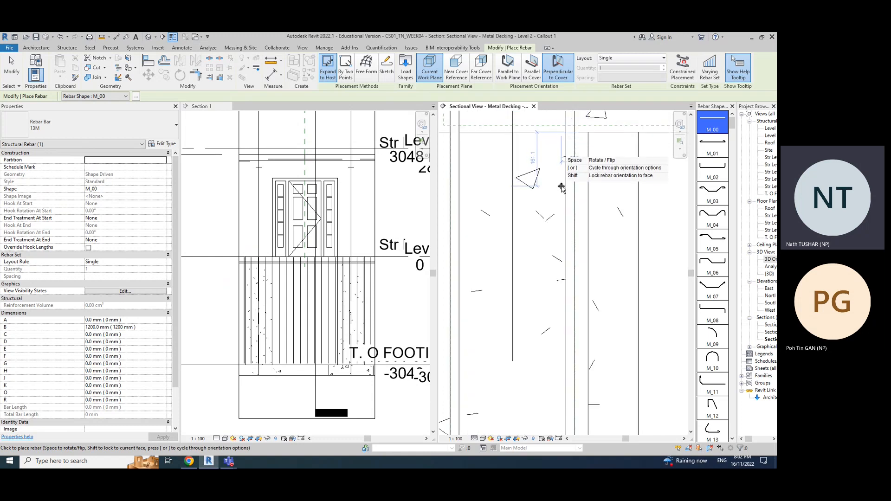
pyautogui.scroll(-2, 553, 218)
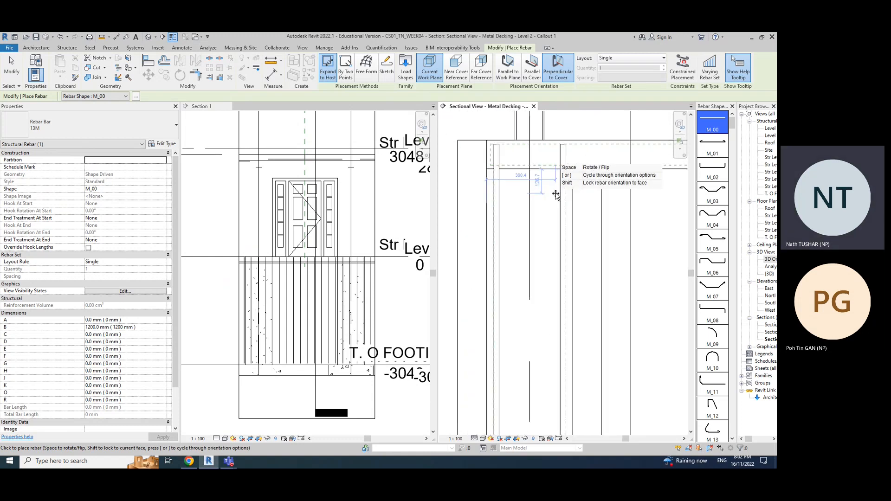
pyautogui.scroll(2, 556, 194)
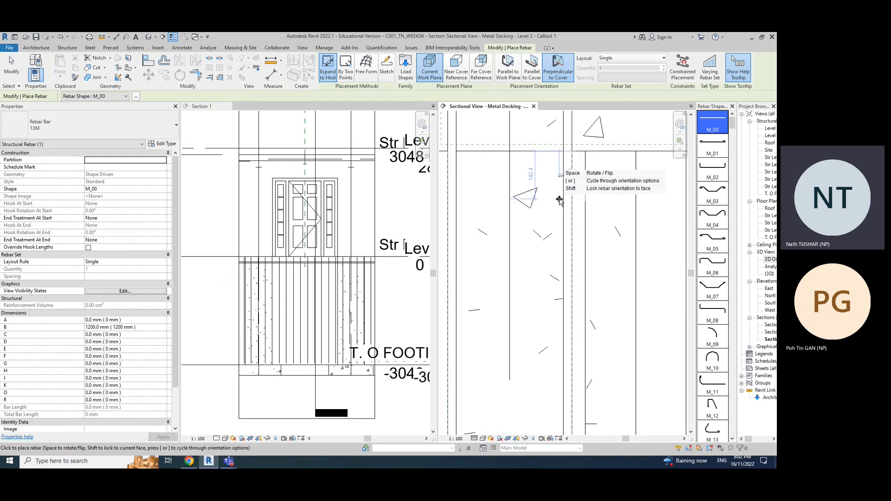
pyautogui.click(559, 200)
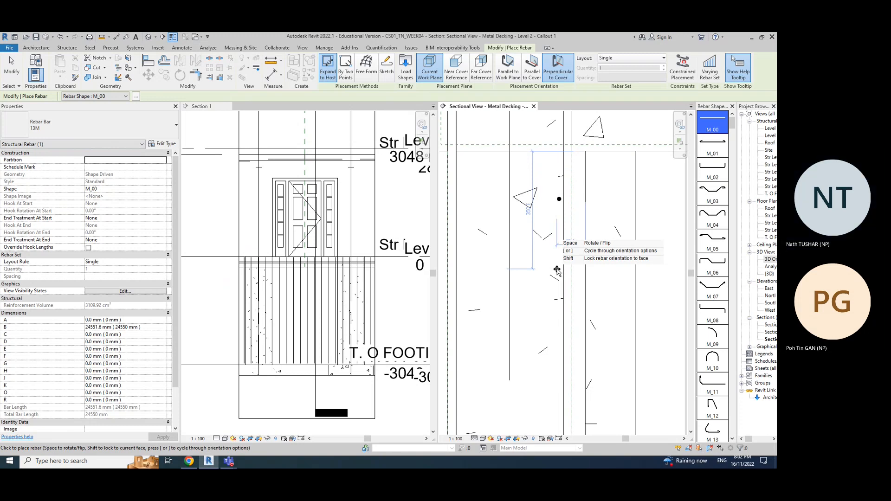
pyautogui.press('Escape')
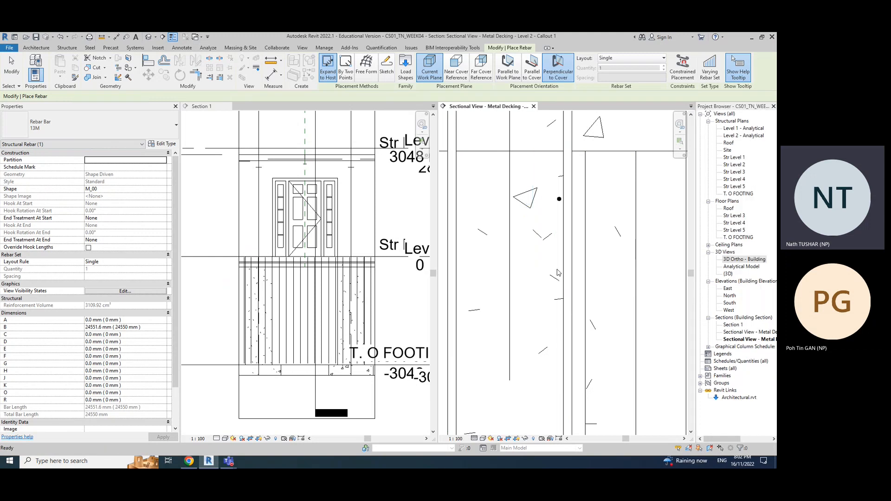
pyautogui.press('Escape')
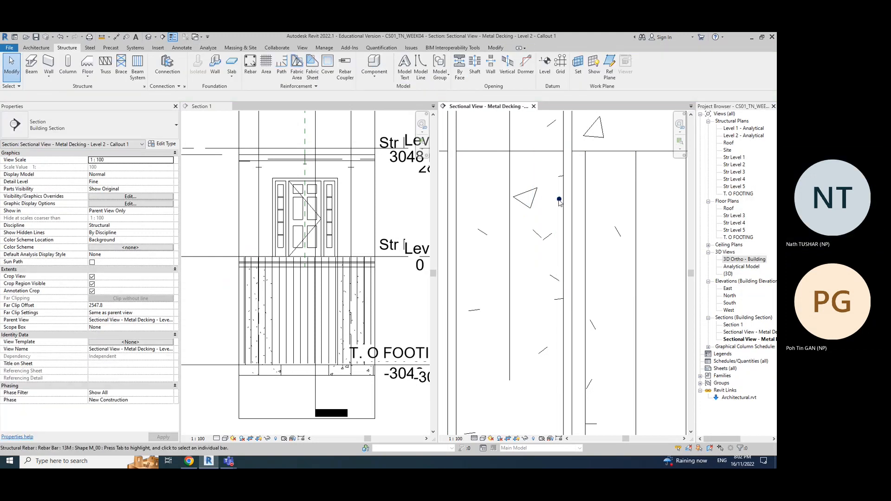
# Step: Select the new 13M bar in the callout section, locate its horizontal run in Section 1, and clear the selection
pyautogui.click(560, 201)
pyautogui.press('Escape')
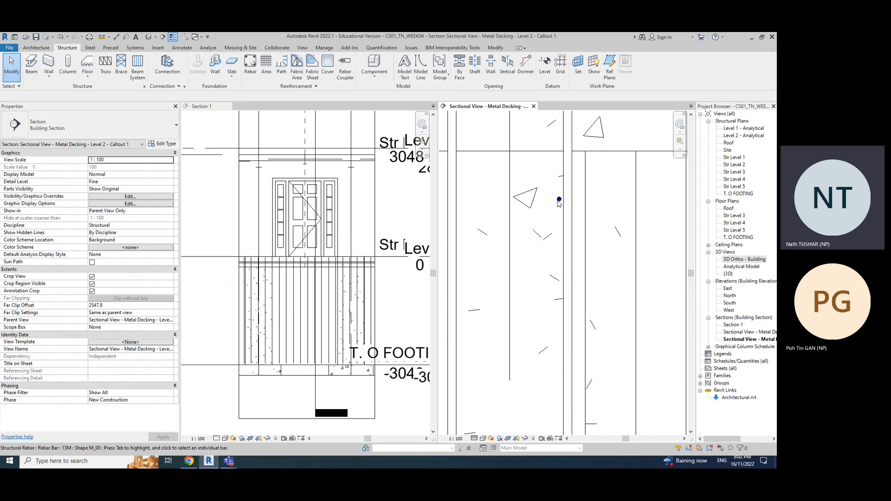
pyautogui.click(560, 201)
pyautogui.scroll(5, 254, 272)
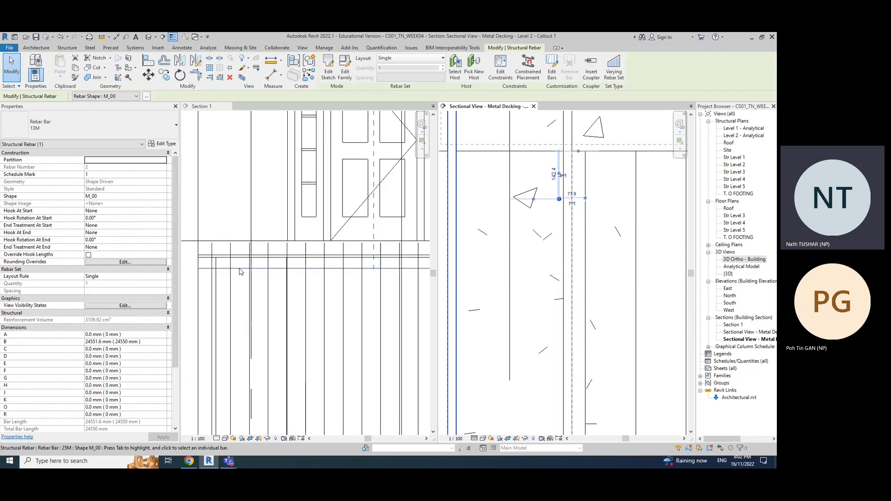
pyautogui.scroll(-5, 253, 272)
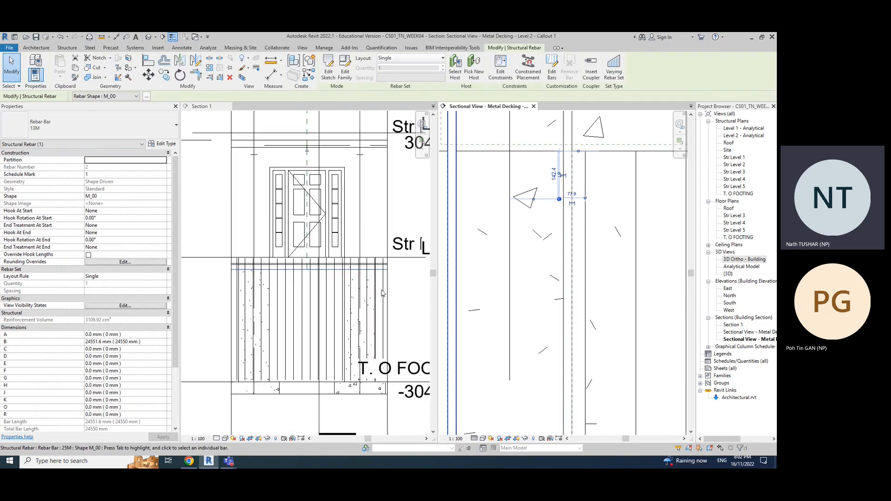
pyautogui.click(390, 288)
pyautogui.moveTo(407, 288); pyautogui.dragTo(394, 283, button='middle')
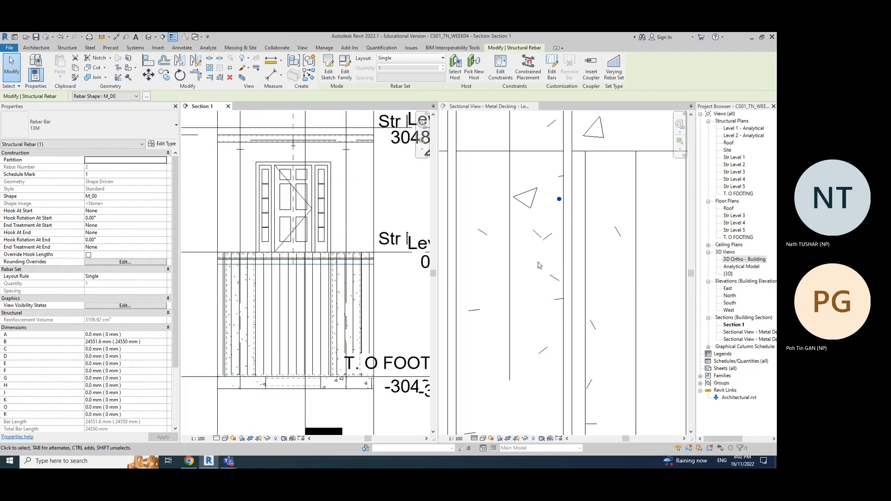
pyautogui.click(584, 263)
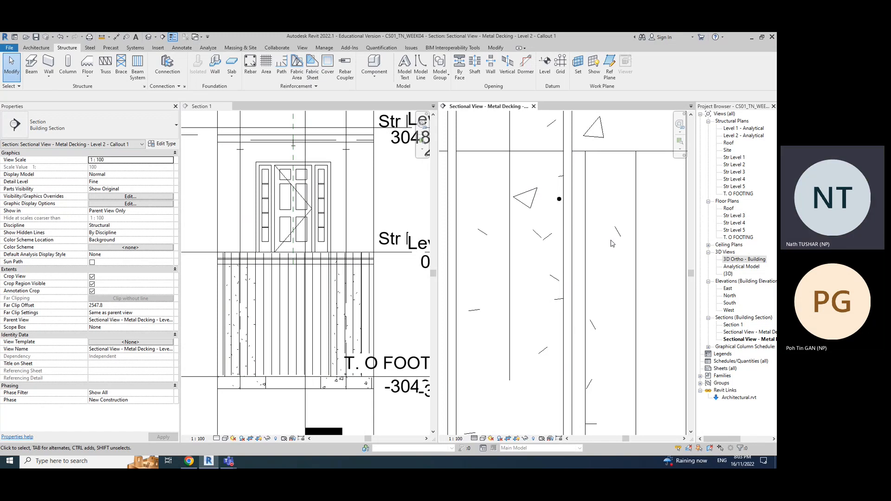
# Step: Reselect the 13M bar in the callout and examine how far it extends along the wall in Section 1, leaving nothing selected
pyautogui.scroll(-3, 610, 244)
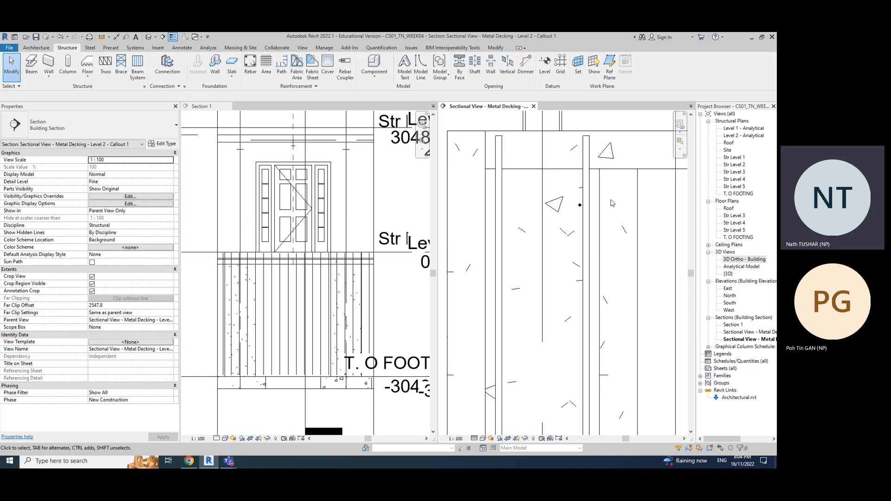
pyautogui.scroll(2, 573, 210)
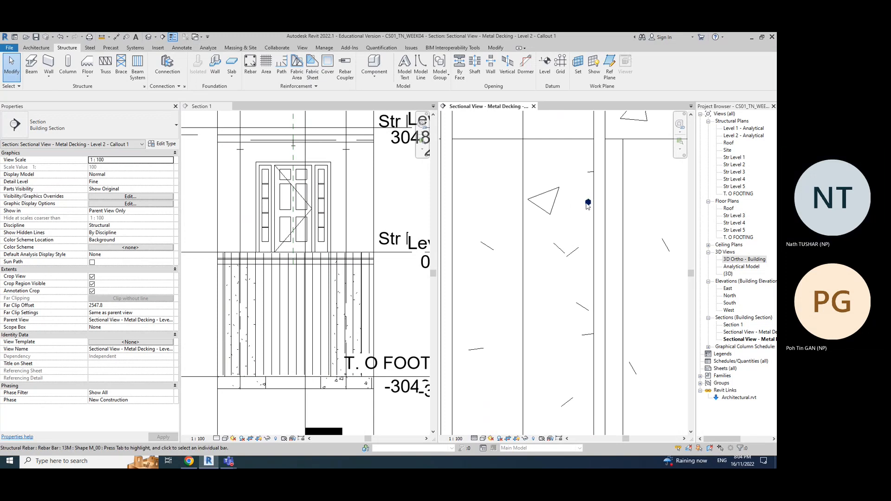
pyautogui.click(588, 203)
pyautogui.scroll(4, 231, 249)
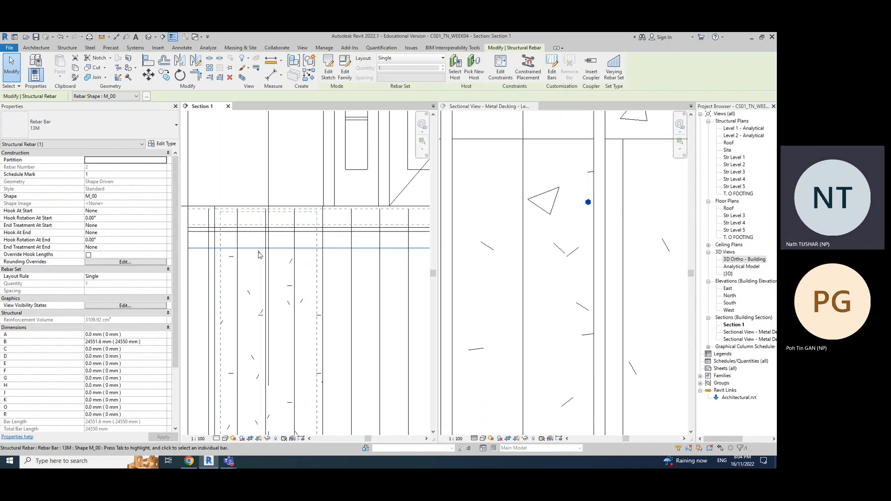
pyautogui.scroll(-3, 279, 249)
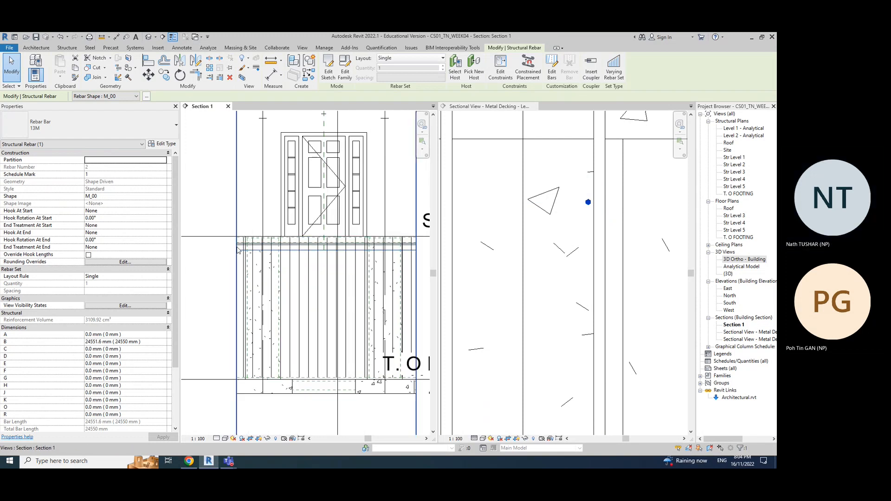
pyautogui.press('Escape')
pyautogui.scroll(-2, 195, 212)
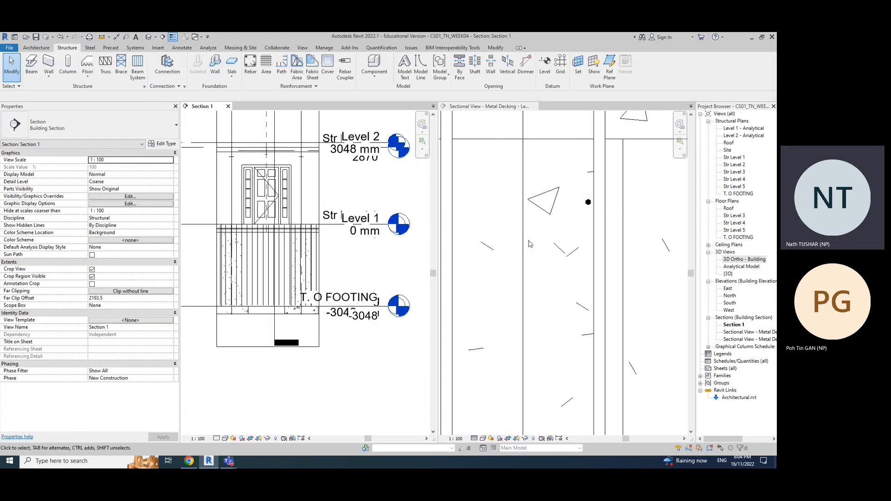
# Step: Nudge the 13M bar in the callout closer to the adjacent vertical bar, to about 73 mm from the wall face
pyautogui.click(592, 215)
pyautogui.scroll(-4, 639, 224)
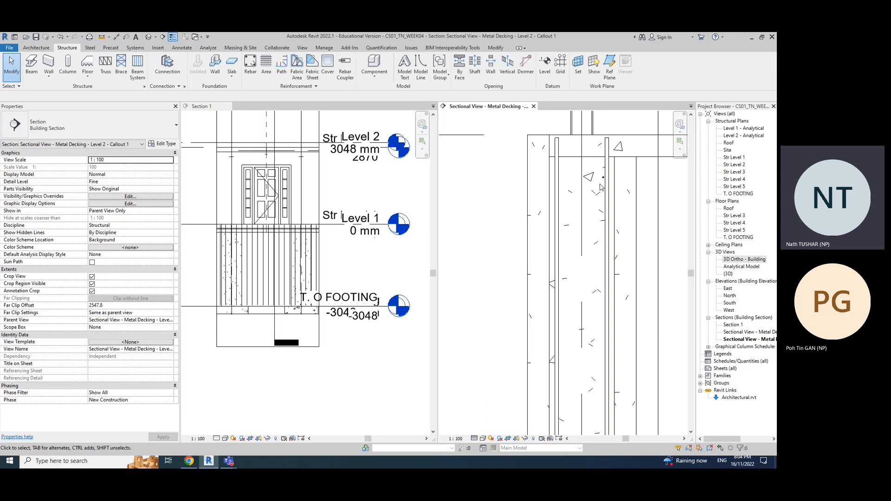
pyautogui.scroll(4, 598, 188)
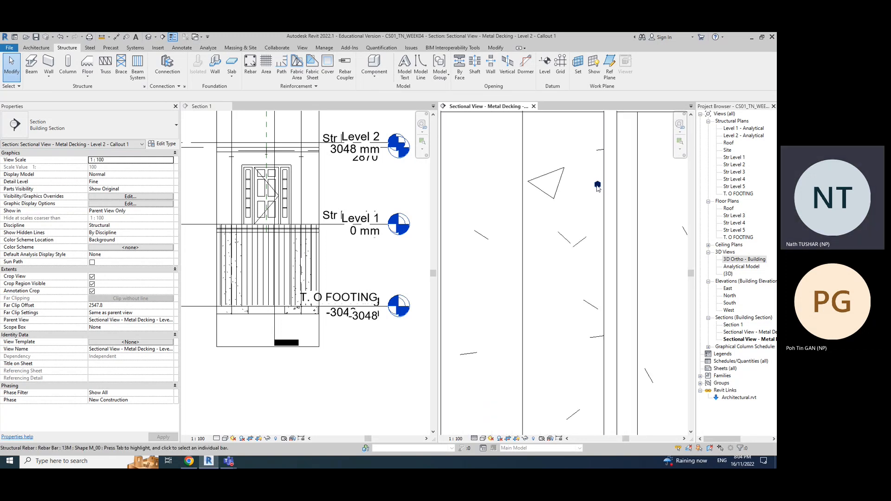
pyautogui.click(598, 185)
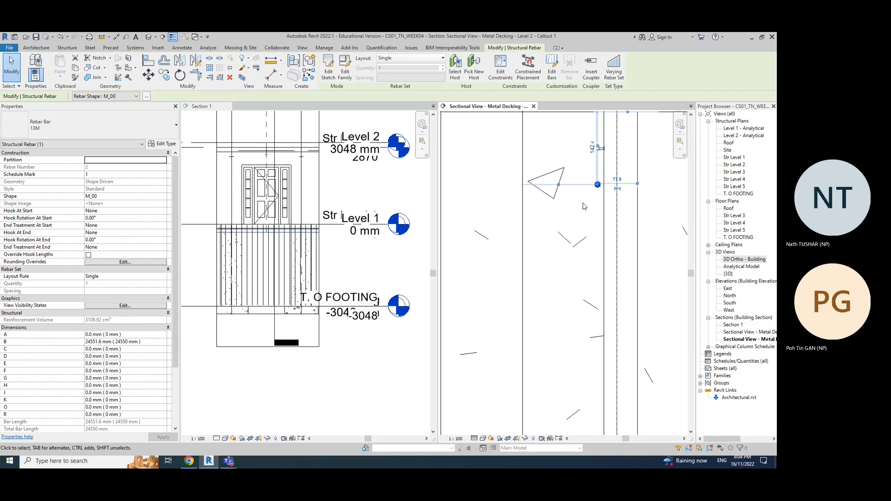
pyautogui.scroll(2, 584, 208)
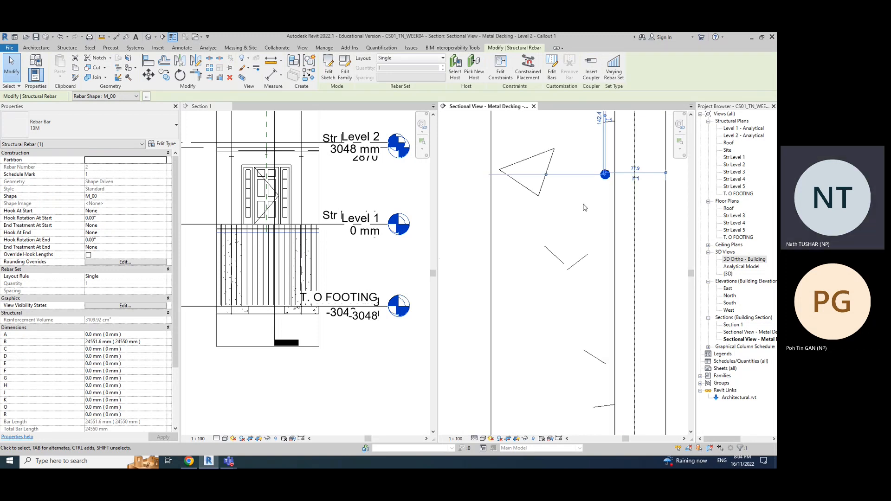
pyautogui.press('Right')
pyautogui.press('Right')
pyautogui.press('Right')
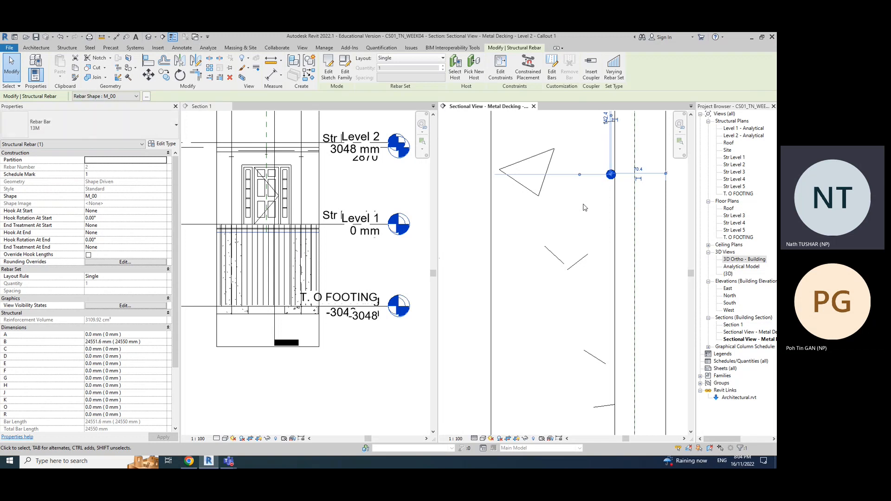
pyautogui.press('Left')
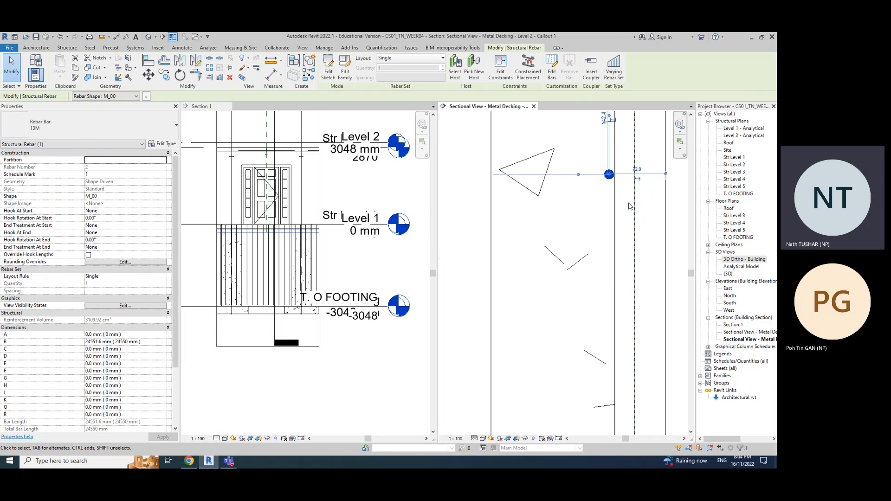
# Step: Distribute the 13M bar with a Maximum Spacing layout rule at 250 mm spacing
pyautogui.scroll(-3, 629, 206)
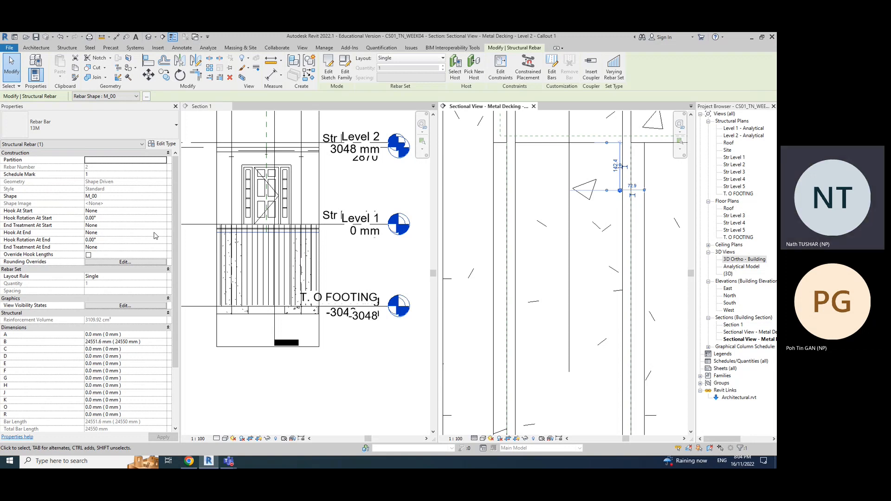
pyautogui.click(166, 279)
pyautogui.click(119, 301)
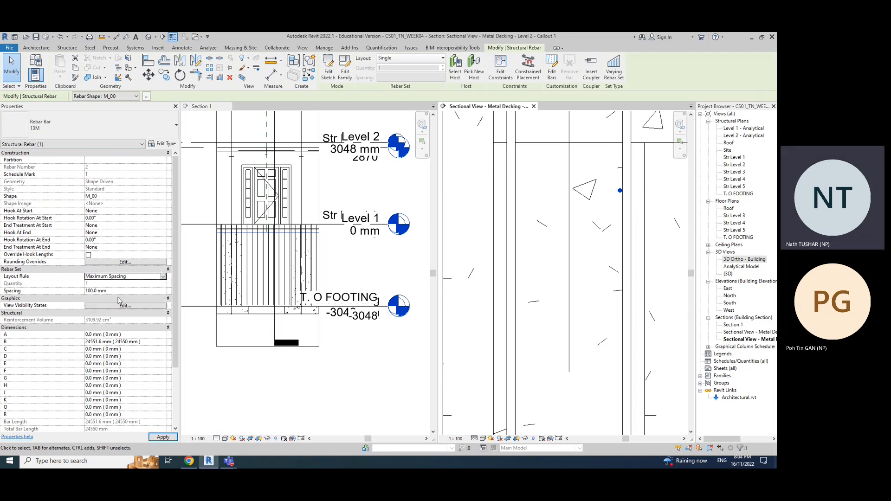
pyautogui.click(114, 290)
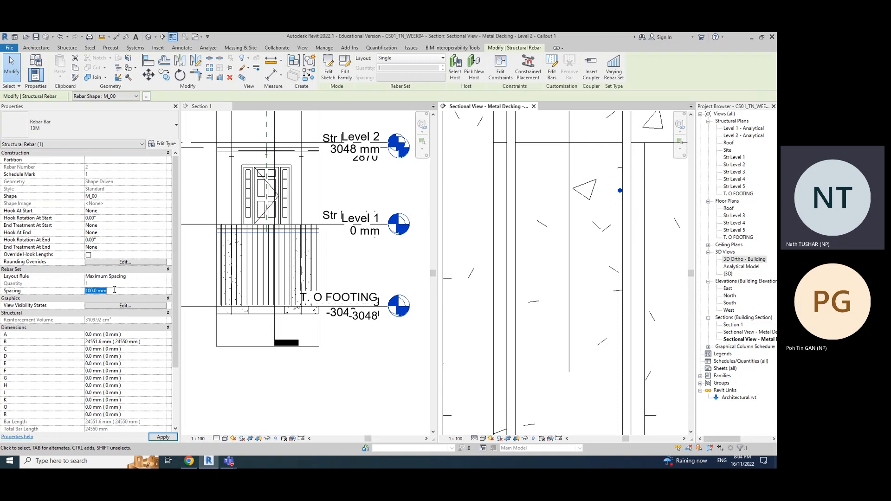
pyautogui.write('250')
pyautogui.press('Return')
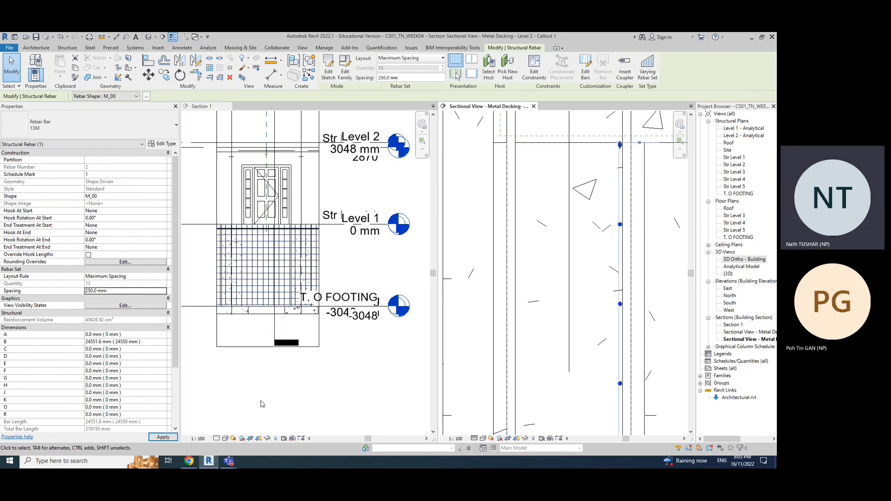
# Step: Examine the distributed 13M bars in the callout from the slab down to the wall footing, leaving nothing selected
pyautogui.scroll(2, 611, 365)
pyautogui.scroll(4, 610, 365)
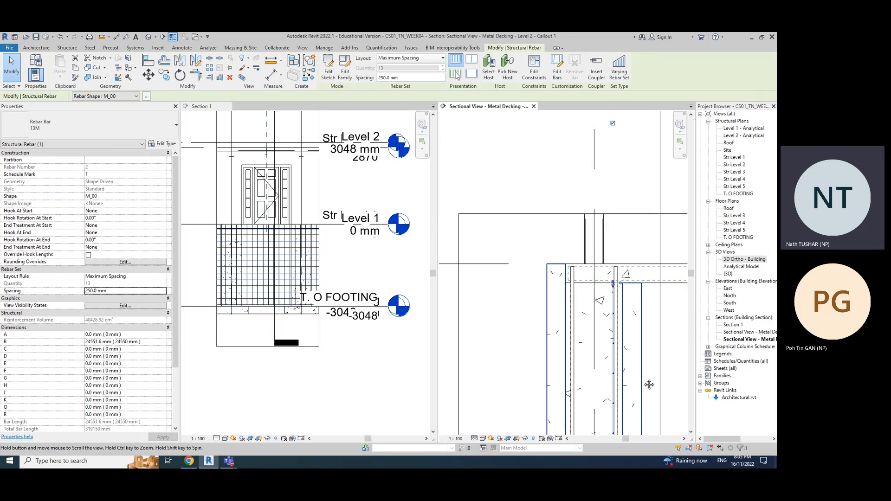
pyautogui.scroll(-2, 583, 356)
pyautogui.moveTo(569, 369); pyautogui.dragTo(605, 295, button='middle')
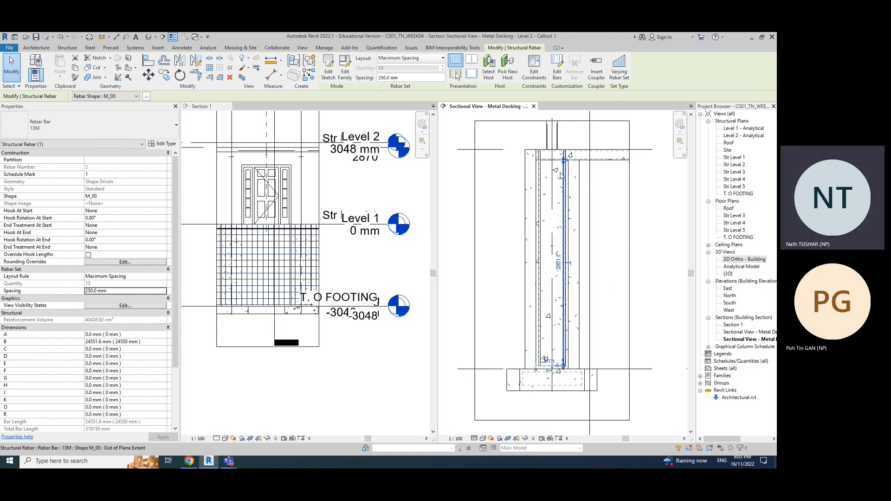
pyautogui.scroll(4, 557, 309)
pyautogui.scroll(-3, 562, 303)
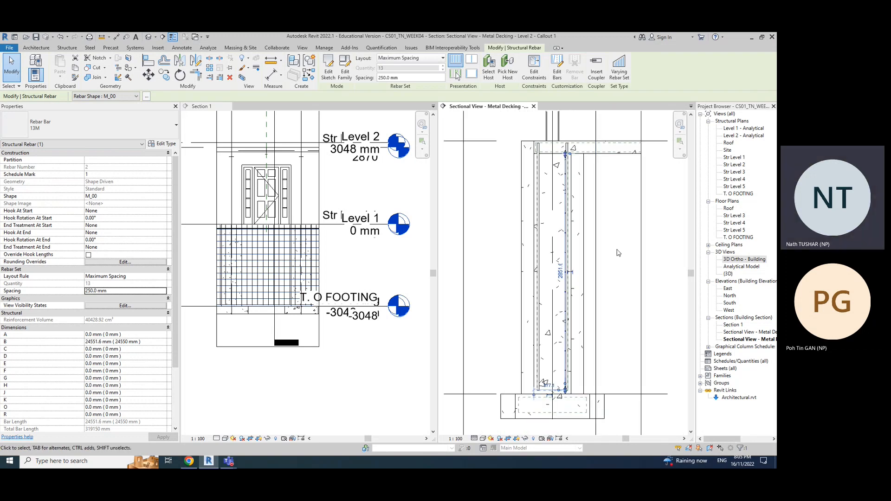
pyautogui.click(622, 271)
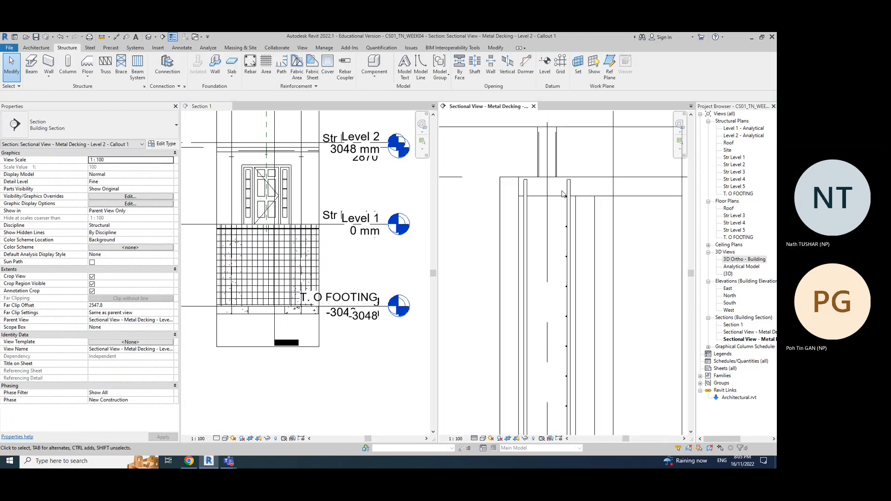
pyautogui.scroll(3, 563, 194)
pyautogui.scroll(-4, 571, 232)
pyautogui.moveTo(605, 319); pyautogui.dragTo(612, 202, button='middle')
pyautogui.moveTo(620, 427); pyautogui.dragTo(621, 367, button='middle')
pyautogui.scroll(5, 573, 376)
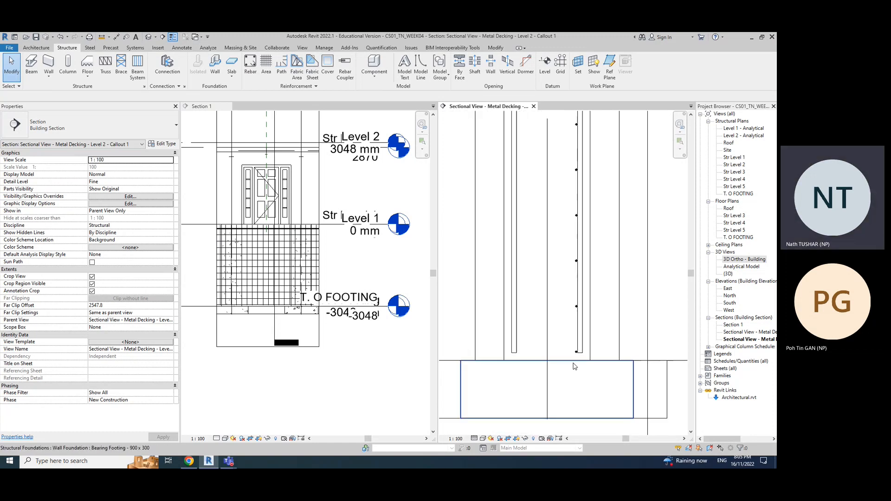
# Step: Raise the bottom end of the 13M bar set slightly above the footing, extend its top end into the slab's thickness, and deselect it
pyautogui.click(579, 344)
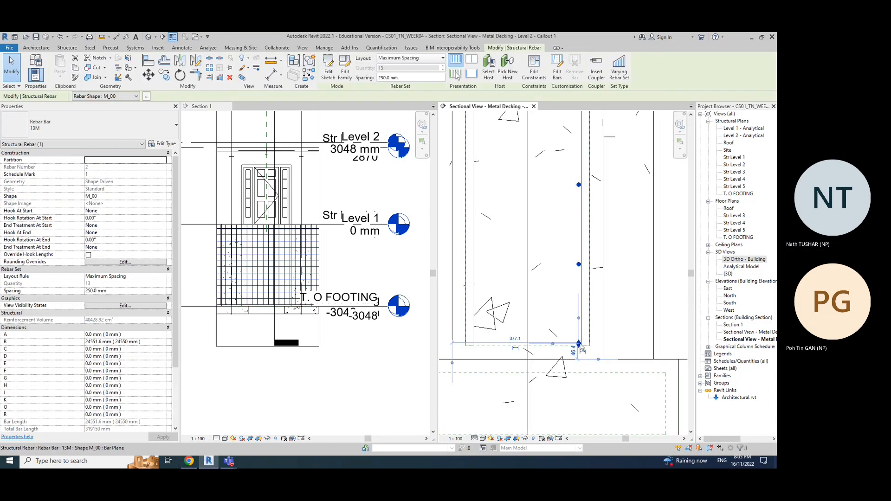
pyautogui.scroll(3, 581, 353)
pyautogui.scroll(-2, 582, 361)
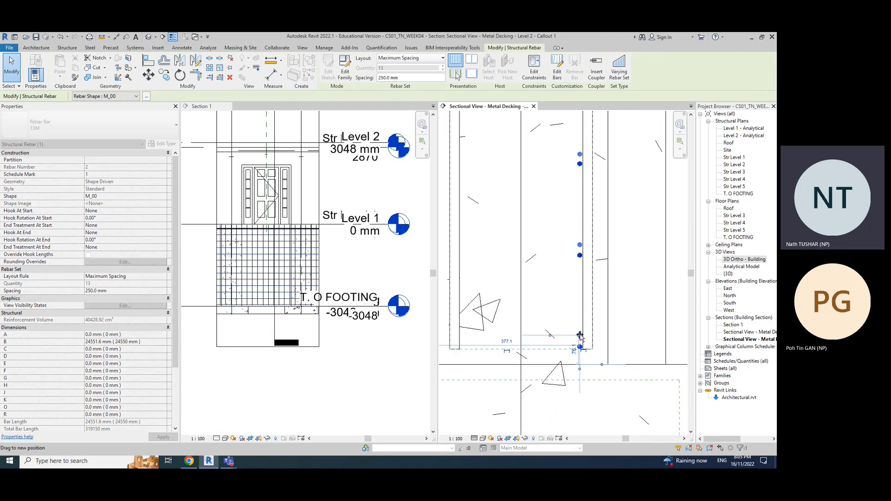
pyautogui.scroll(-2, 625, 360)
pyautogui.scroll(-4, 625, 360)
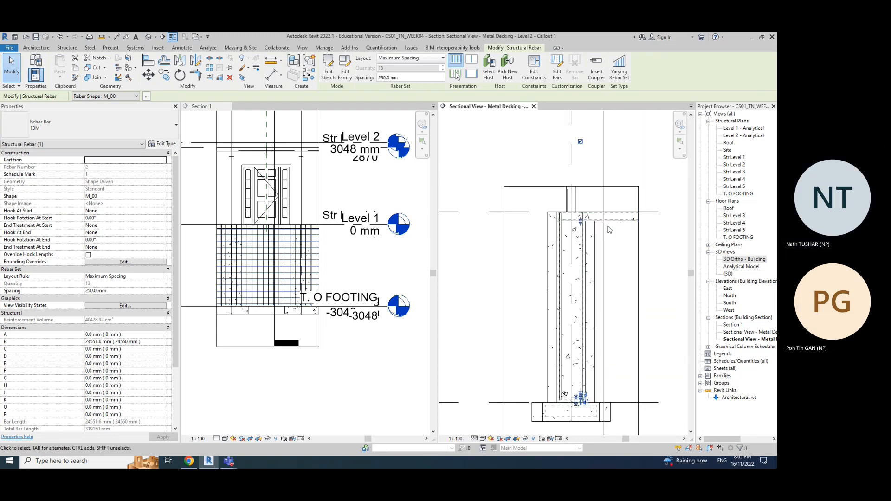
pyautogui.scroll(4, 582, 219)
pyautogui.moveTo(583, 220); pyautogui.dragTo(584, 195)
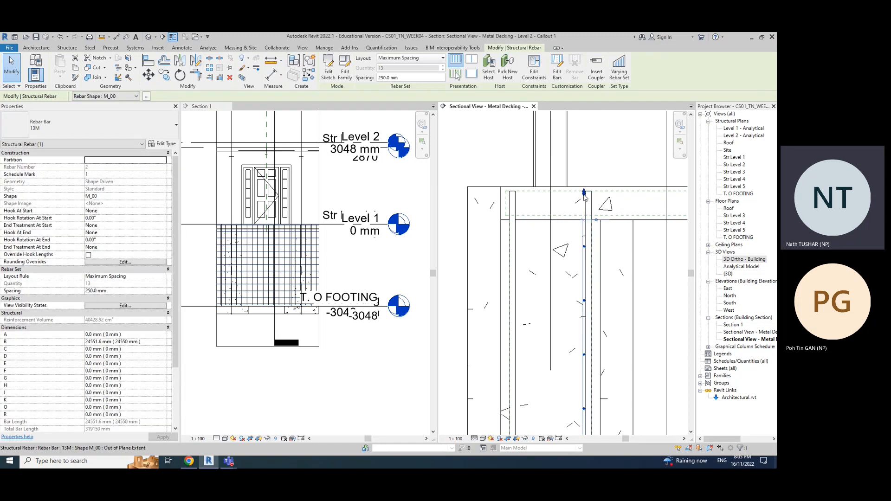
pyautogui.click(645, 340)
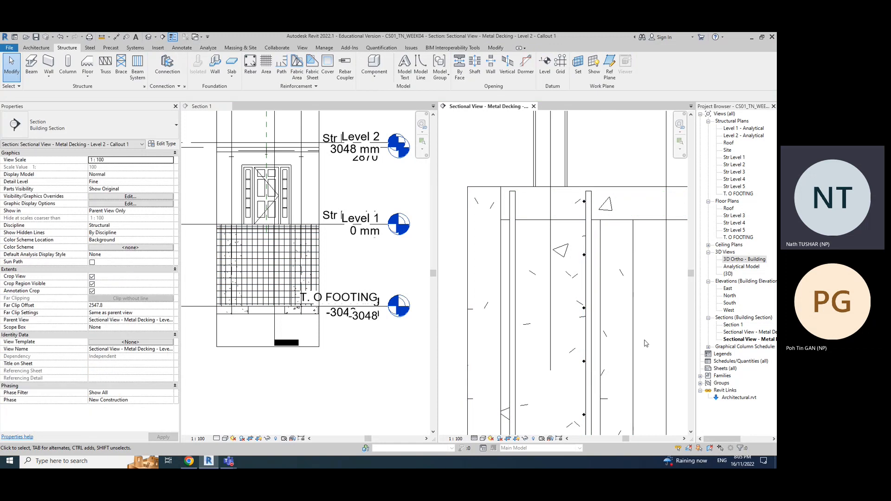
pyautogui.scroll(-2, 643, 342)
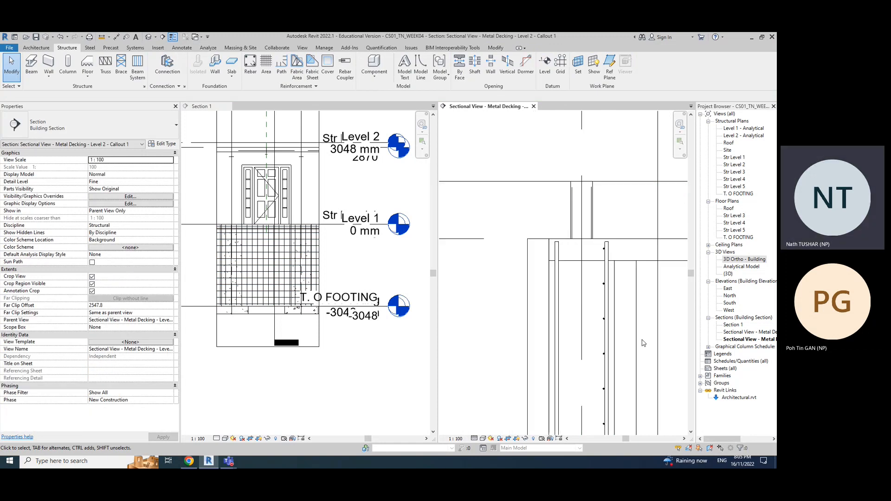
pyautogui.scroll(-2, 628, 322)
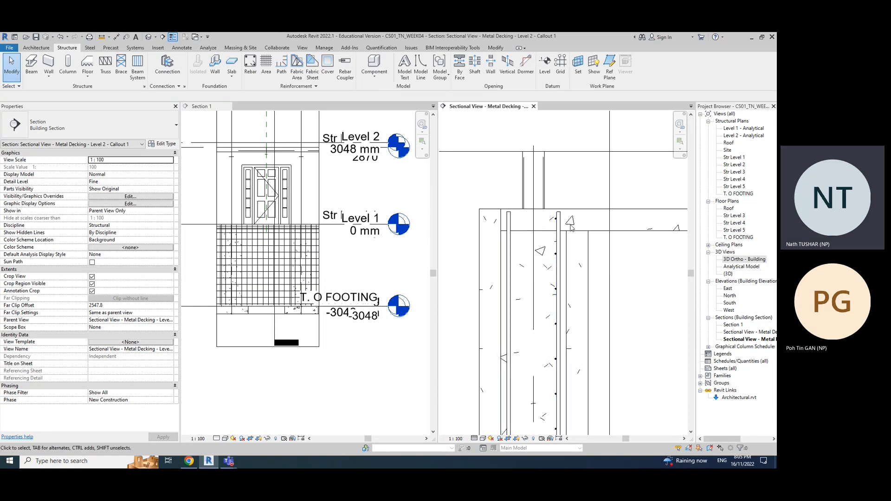
pyautogui.scroll(3, 552, 223)
pyautogui.scroll(2, 555, 233)
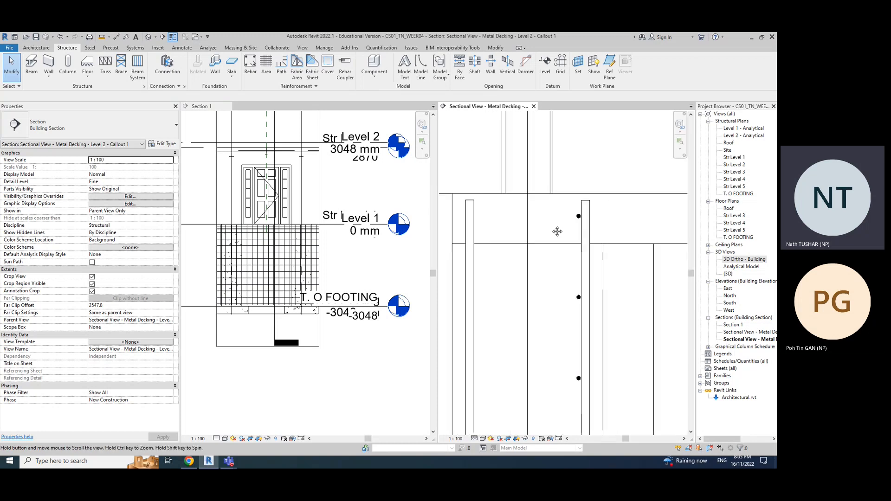
pyautogui.scroll(-2, 563, 231)
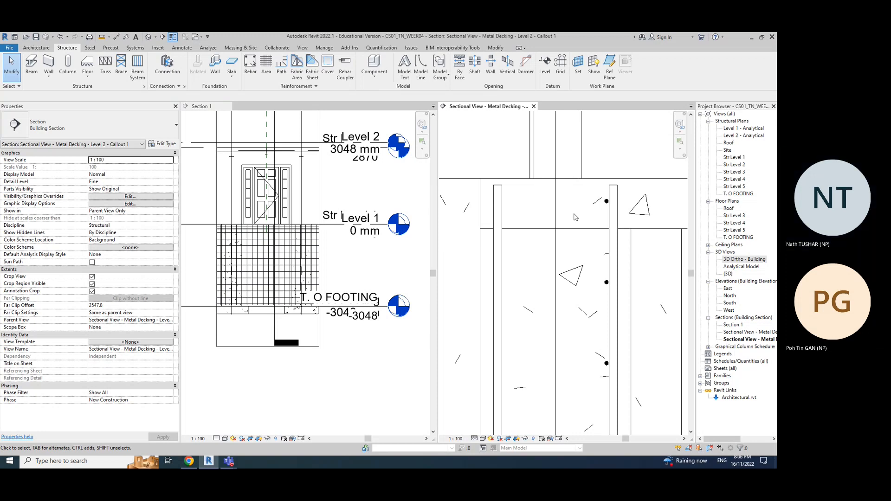
pyautogui.click(606, 203)
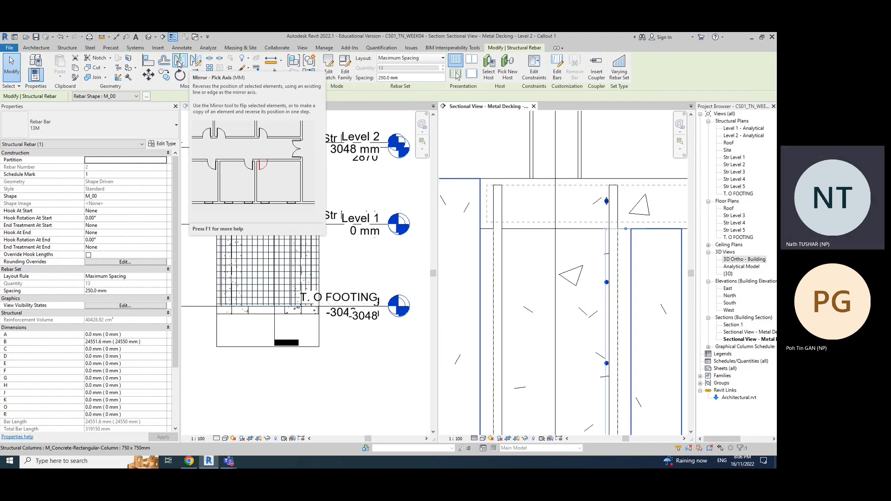
pyautogui.click(180, 63)
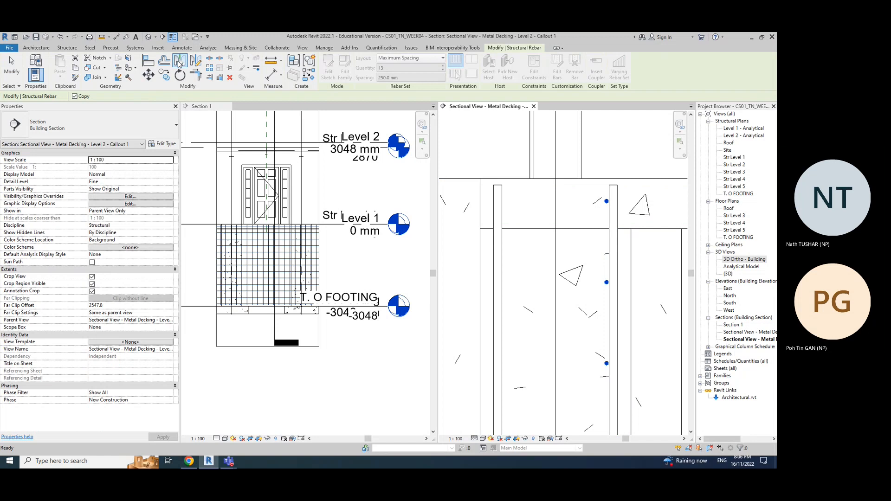
pyautogui.press('Escape')
pyautogui.press('Escape')
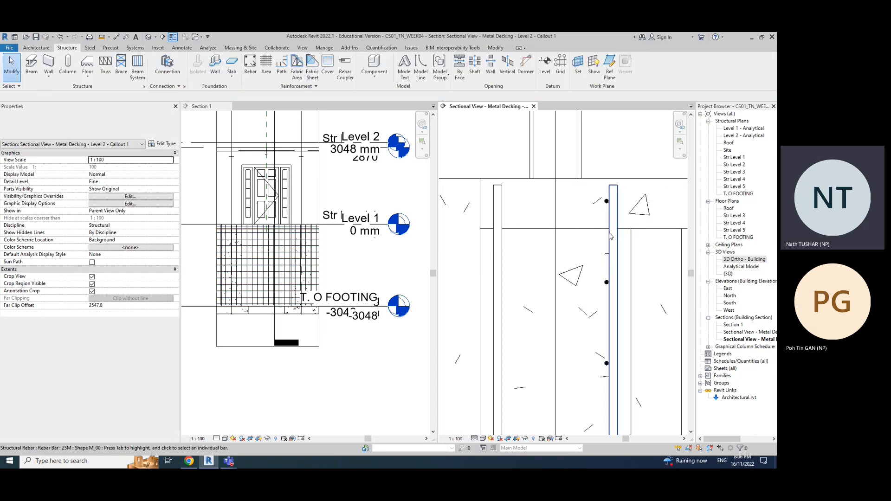
# Step: Mirror a copy of the 13M bar set about the wall's centreline to the opposite face, leaving nothing selected
pyautogui.click(607, 202)
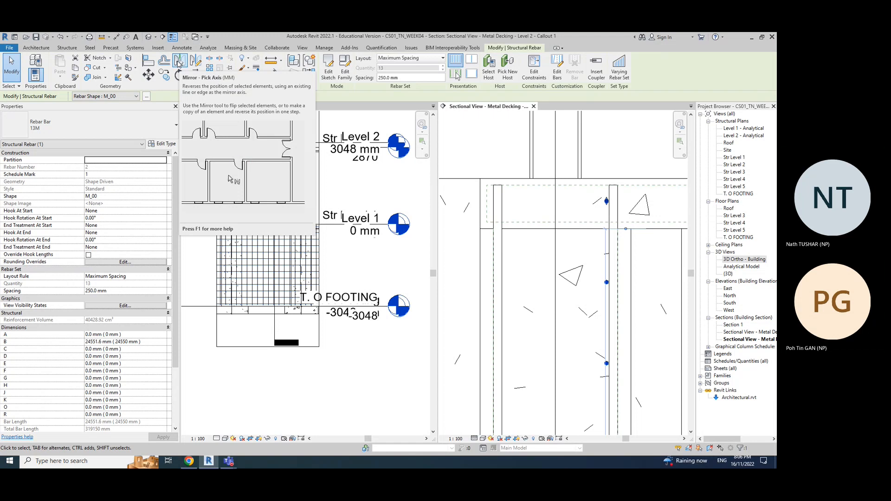
pyautogui.press('Escape')
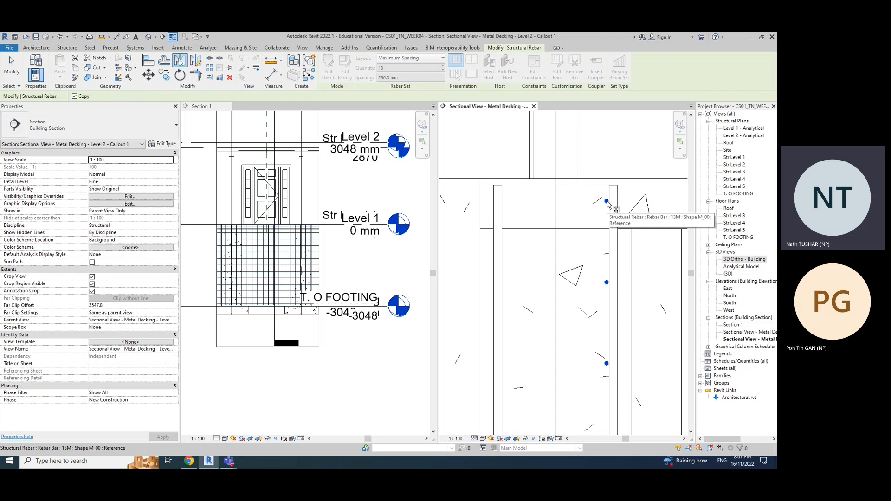
pyautogui.click(559, 213)
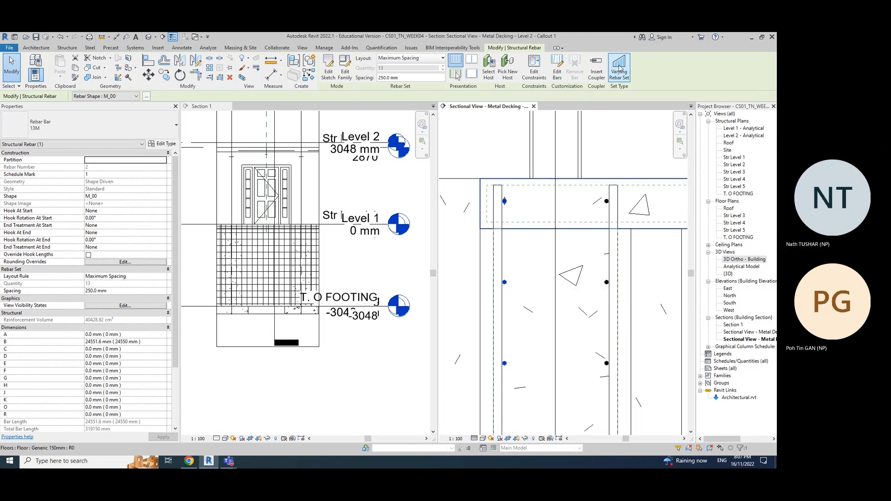
pyautogui.click(12, 68)
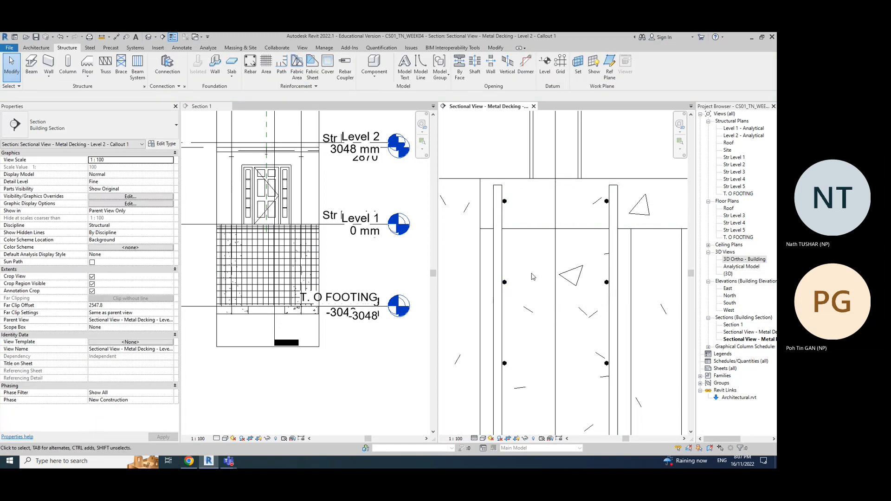
# Step: Select the original 13M bar set and examine its extent over the full wall height in the callout
pyautogui.scroll(-3, 532, 277)
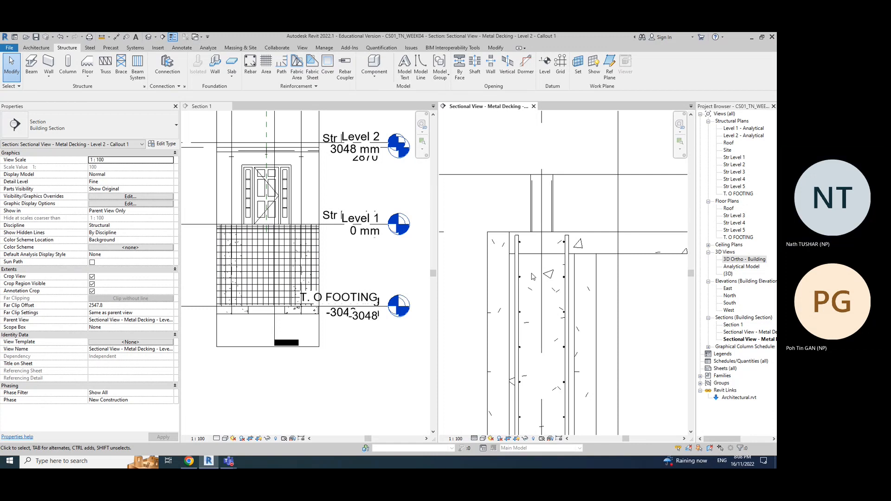
pyautogui.click(565, 246)
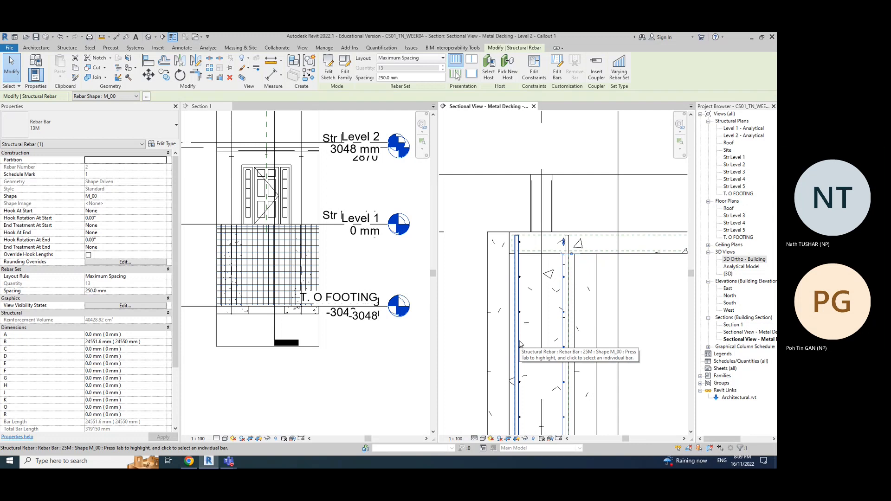
pyautogui.scroll(-3, 600, 331)
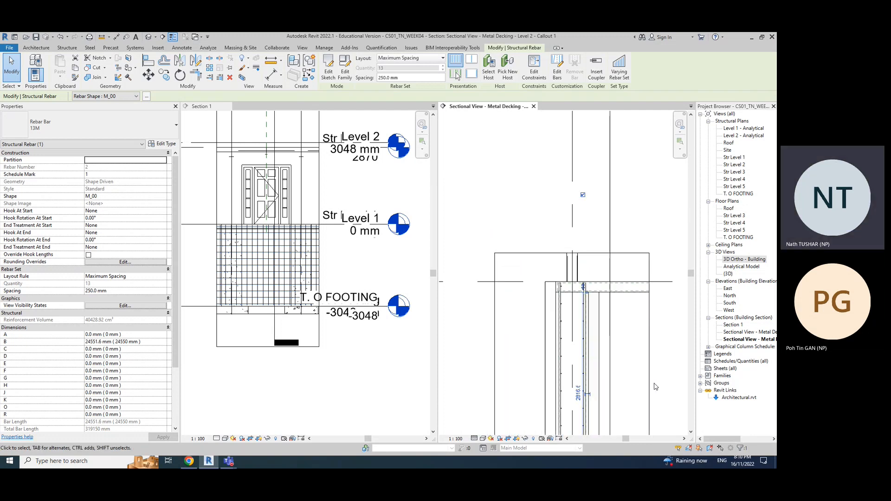
pyautogui.moveTo(649, 377); pyautogui.dragTo(633, 257, button='middle')
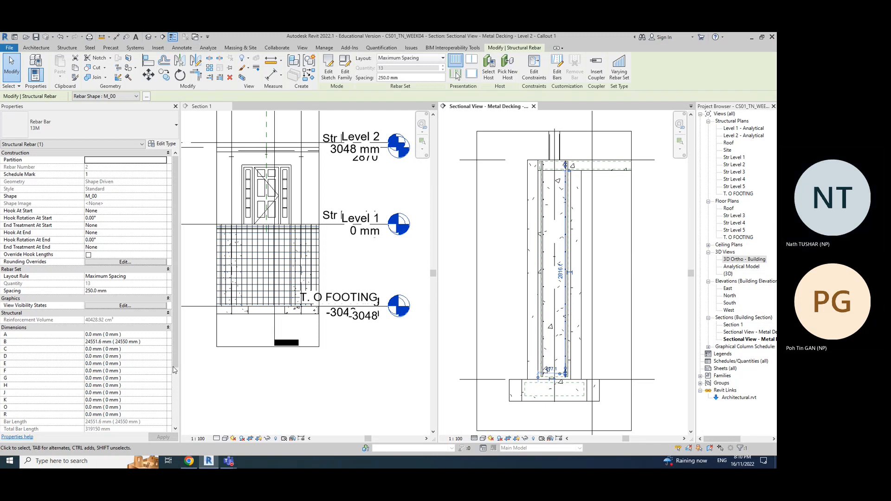
# Step: Switch to the Steps presentation in Chrome, review the reinforcement topics on the Lecture #5 slide, and return to Revit
pyautogui.click(376, 383)
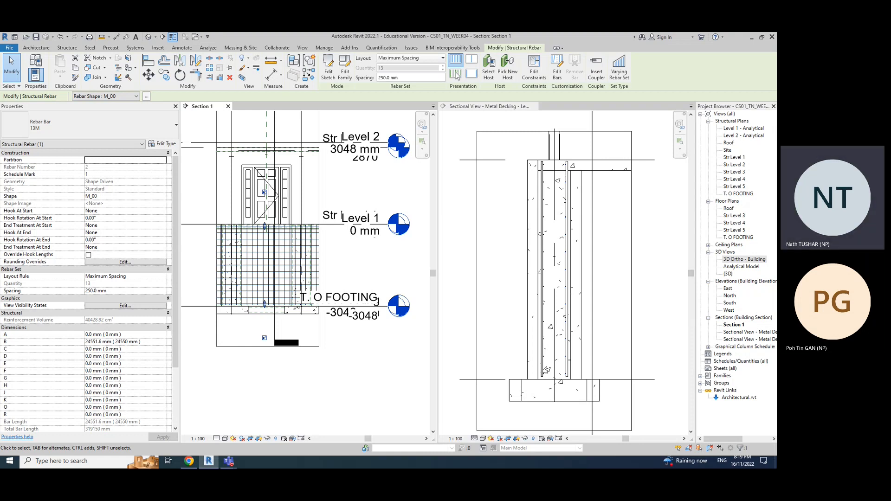
pyautogui.click(190, 463)
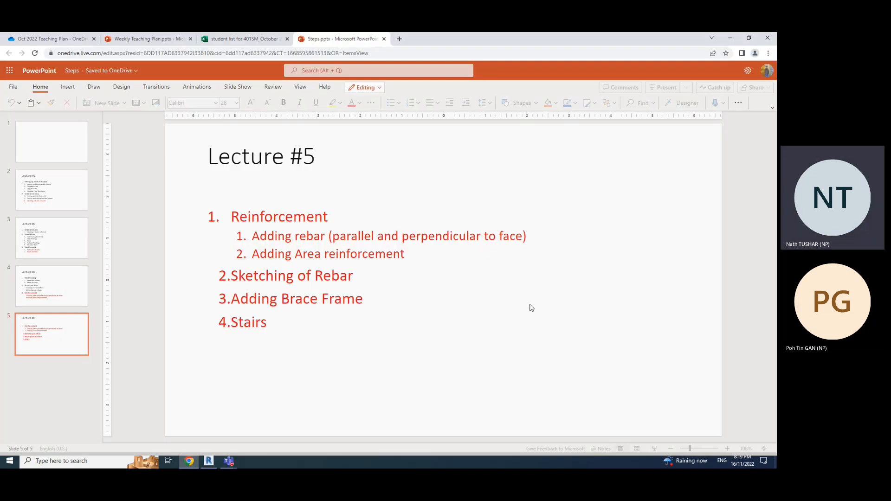
pyautogui.moveTo(248, 216); pyautogui.dragTo(425, 256)
pyautogui.click(426, 256)
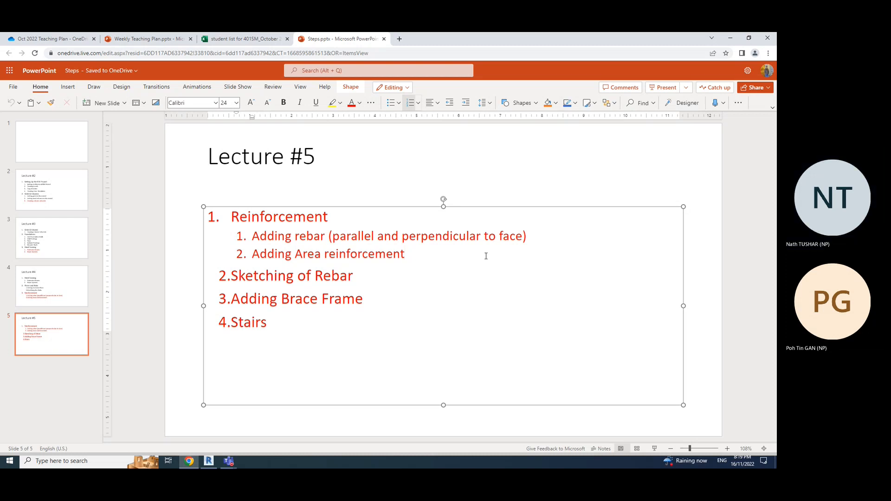
pyautogui.click(731, 40)
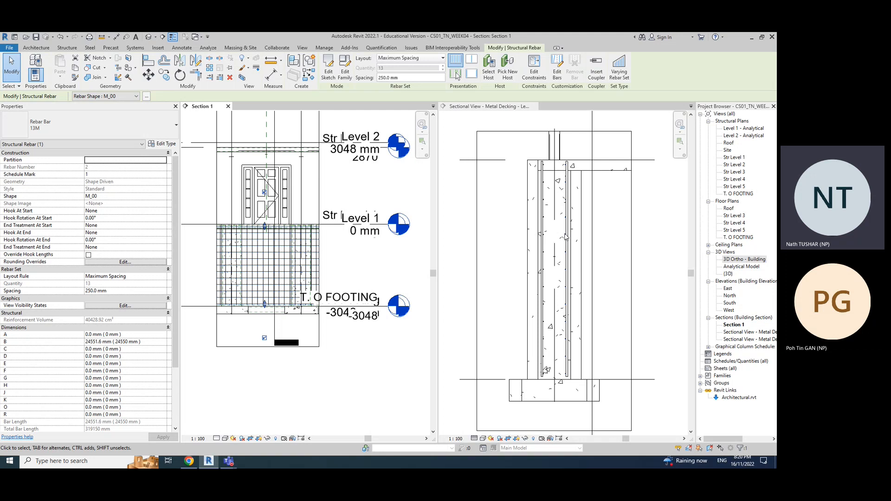
# Step: Select the 13M horizontal bar set in the callout and examine its hook, rebar set and dimension properties
pyautogui.click(621, 262)
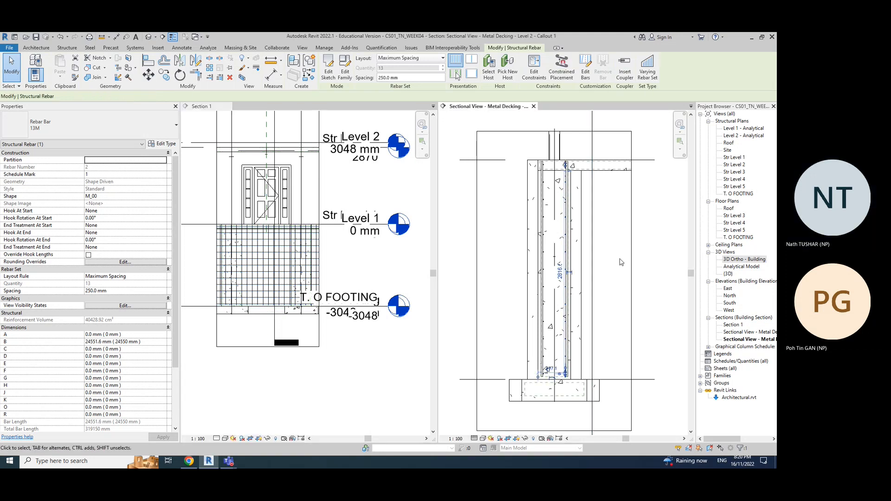
pyautogui.click(622, 262)
pyautogui.scroll(5, 565, 263)
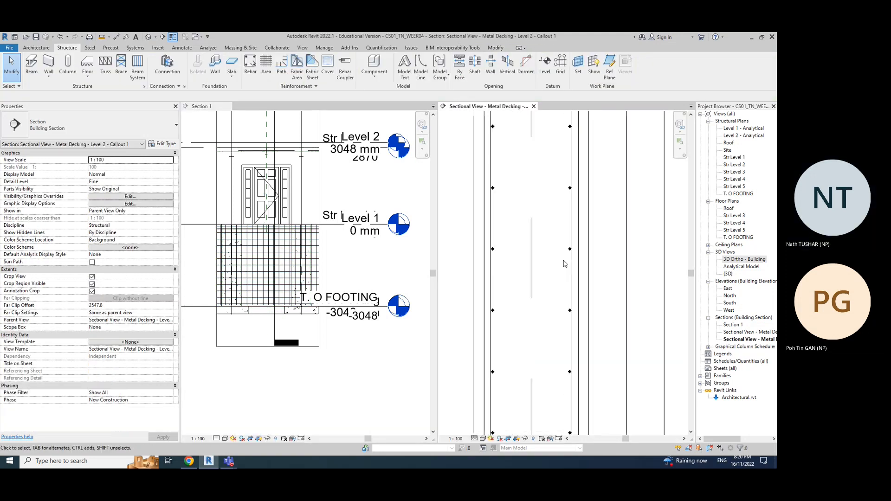
pyautogui.click(571, 252)
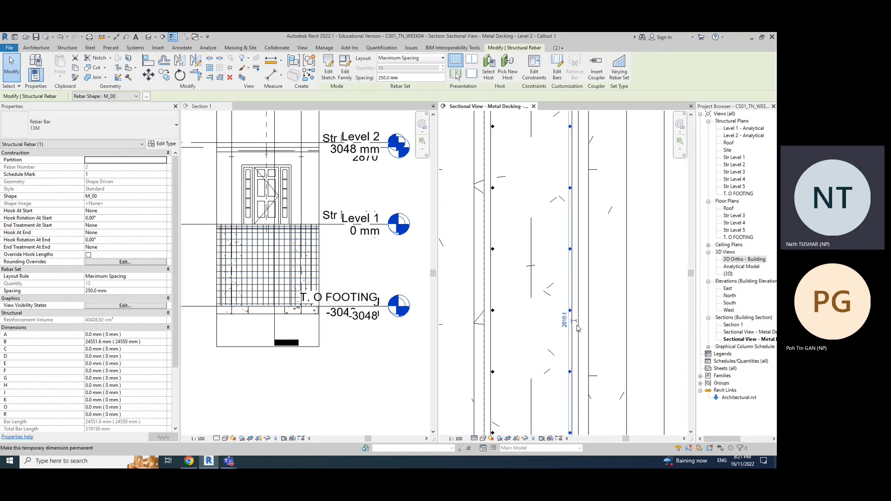
pyautogui.scroll(-1, 577, 328)
pyautogui.scroll(-1, 100, 330)
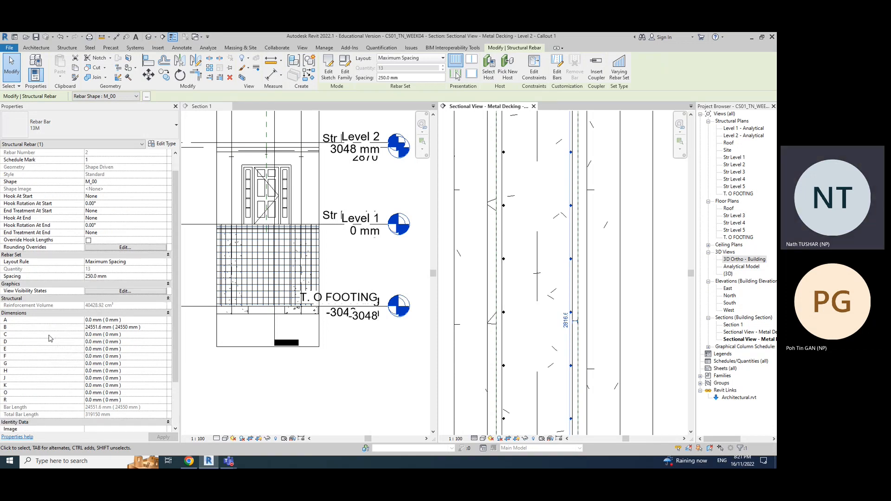
pyautogui.scroll(-3, 79, 385)
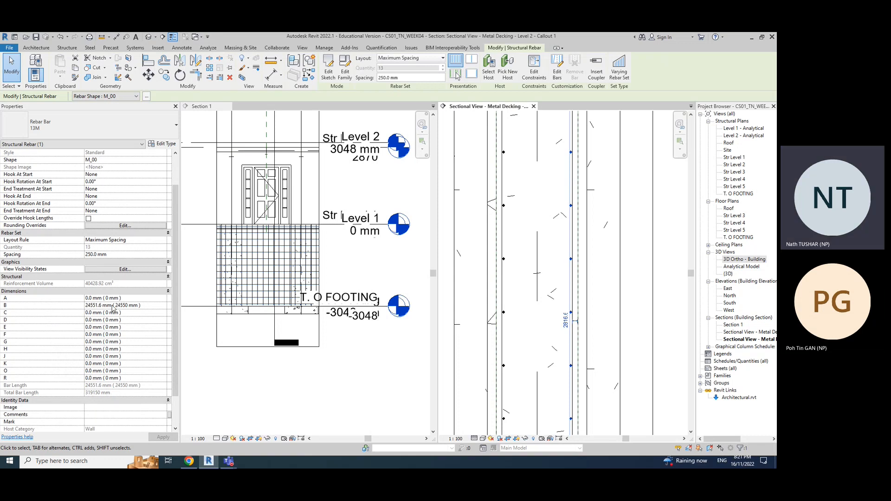
pyautogui.scroll(5, 124, 306)
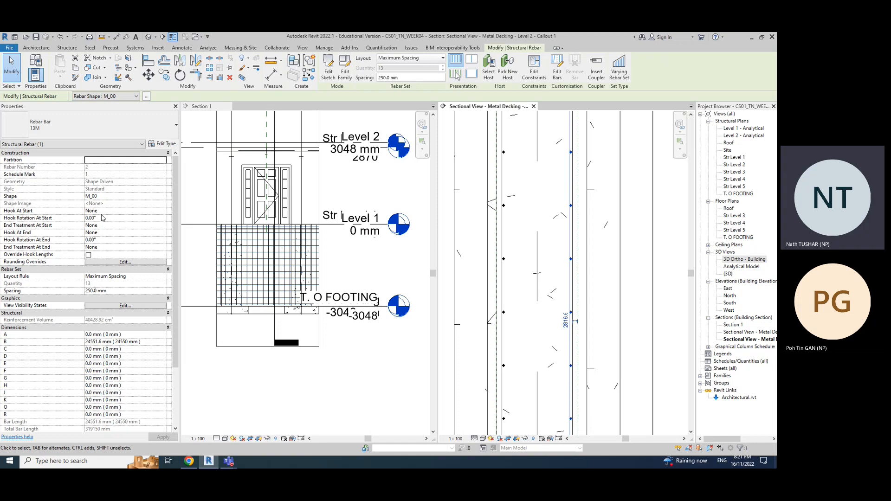
pyautogui.scroll(5, 222, 231)
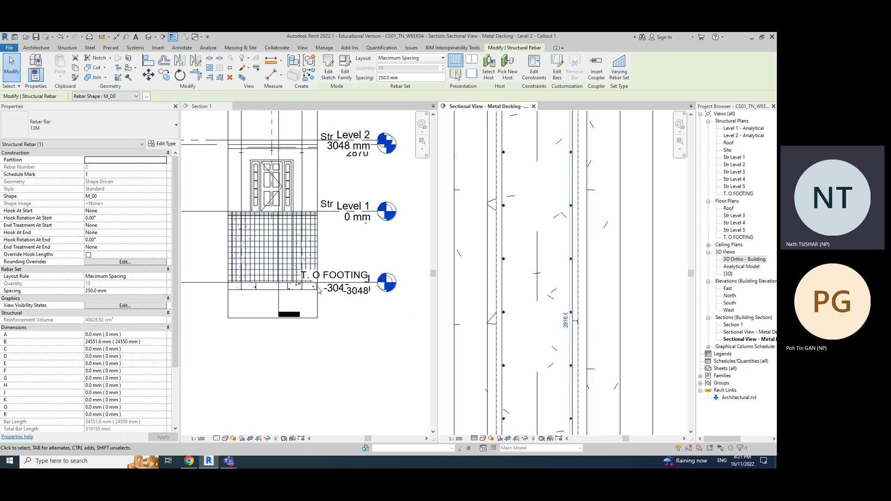
# Step: Select the 25M vertical bar set on the slab side of the wall and set its start hook to Standard - 180 deg
pyautogui.click(608, 309)
pyautogui.scroll(3, 608, 309)
pyautogui.scroll(-3, 607, 307)
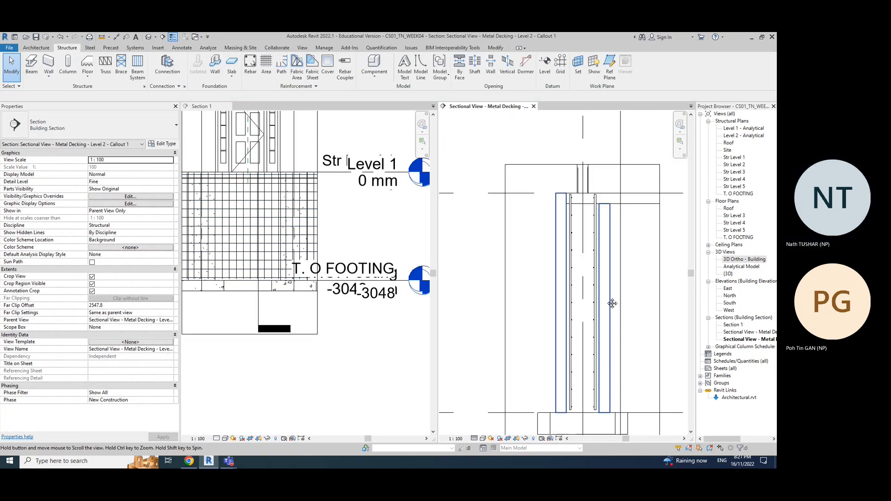
pyautogui.moveTo(613, 305); pyautogui.dragTo(597, 251, button='middle')
pyautogui.scroll(4, 581, 318)
pyautogui.click(584, 325)
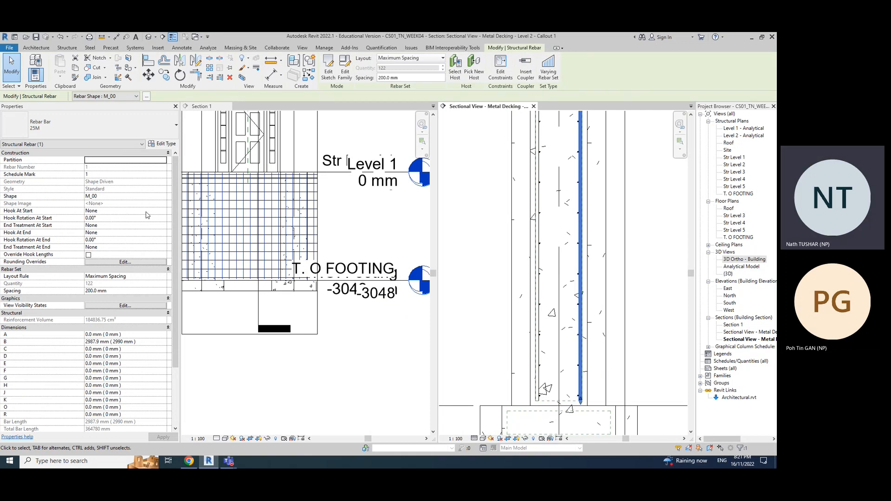
pyautogui.scroll(-2, 475, 307)
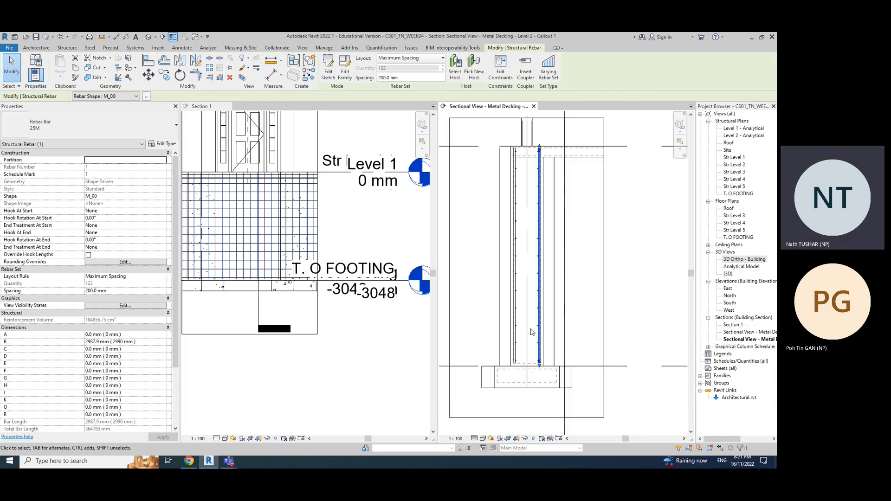
pyautogui.click(154, 211)
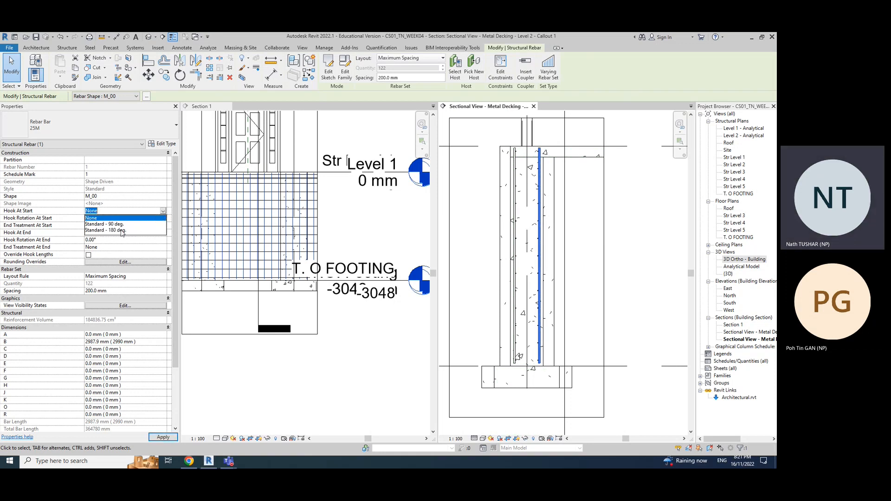
pyautogui.click(122, 231)
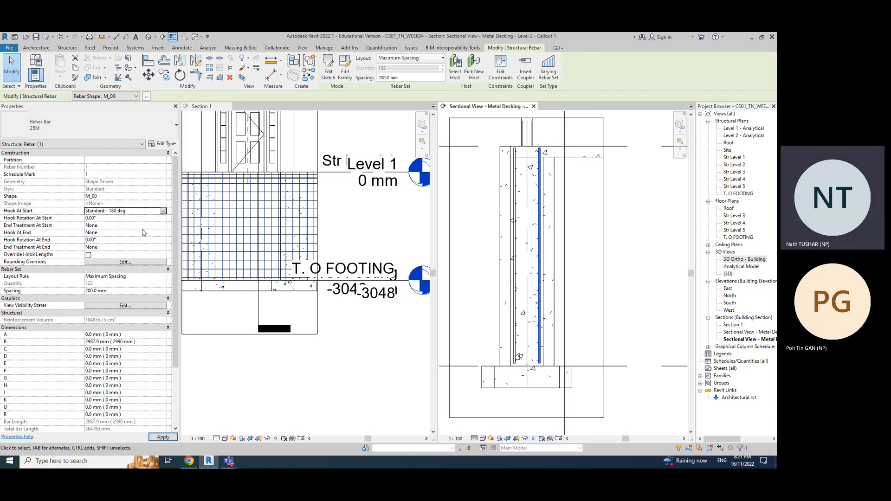
# Step: Check the 25M bar set's start end-treatment options, set its end hook to Standard - 180 deg., and deselect it
pyautogui.click(162, 226)
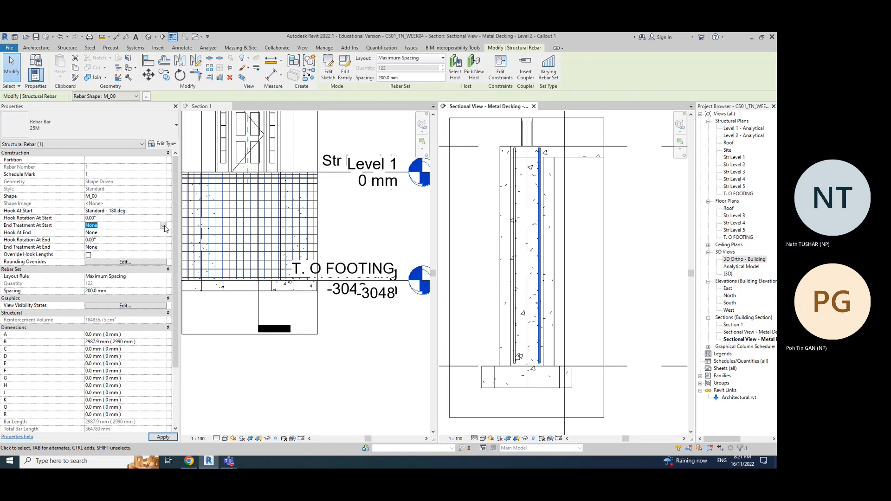
pyautogui.click(163, 227)
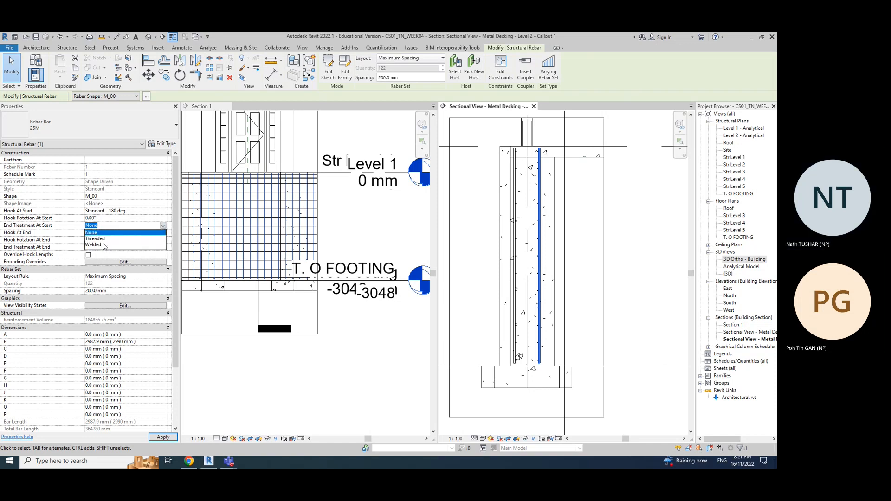
pyautogui.click(163, 228)
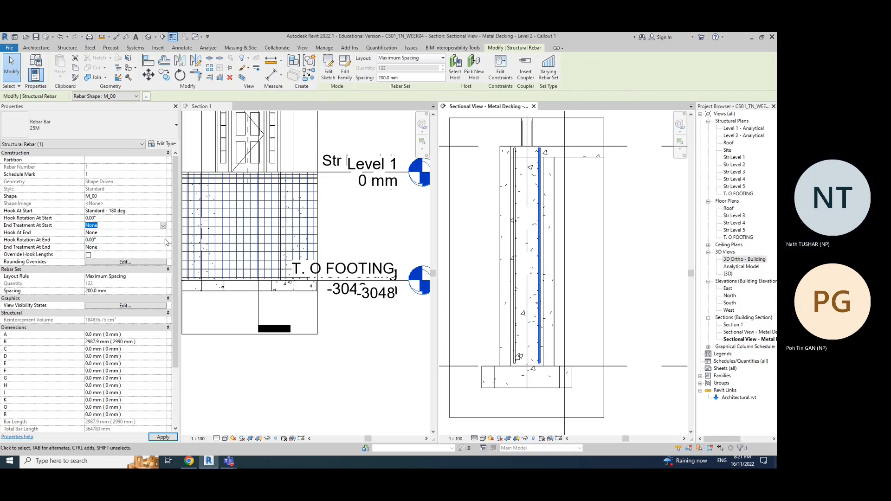
pyautogui.click(166, 242)
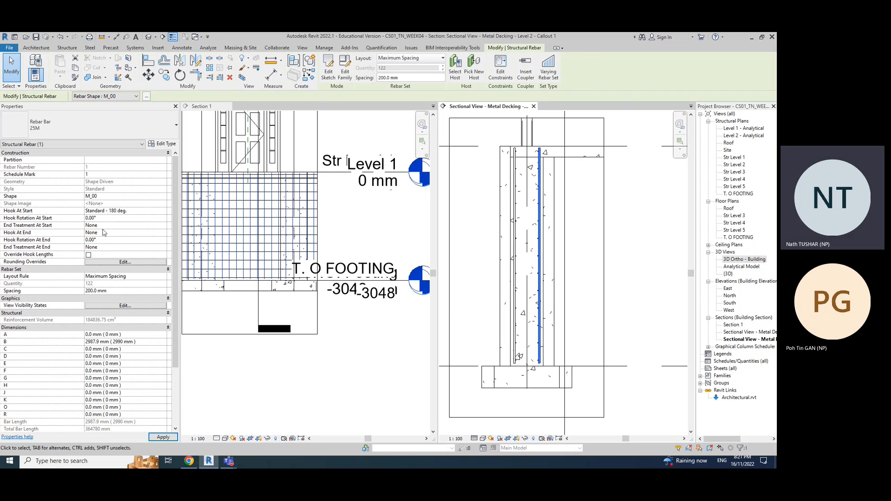
pyautogui.click(160, 234)
pyautogui.click(163, 235)
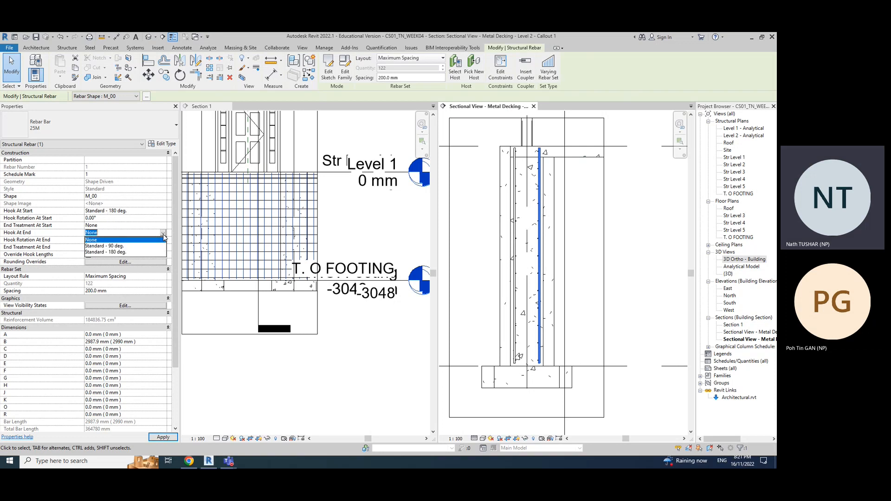
pyautogui.click(122, 252)
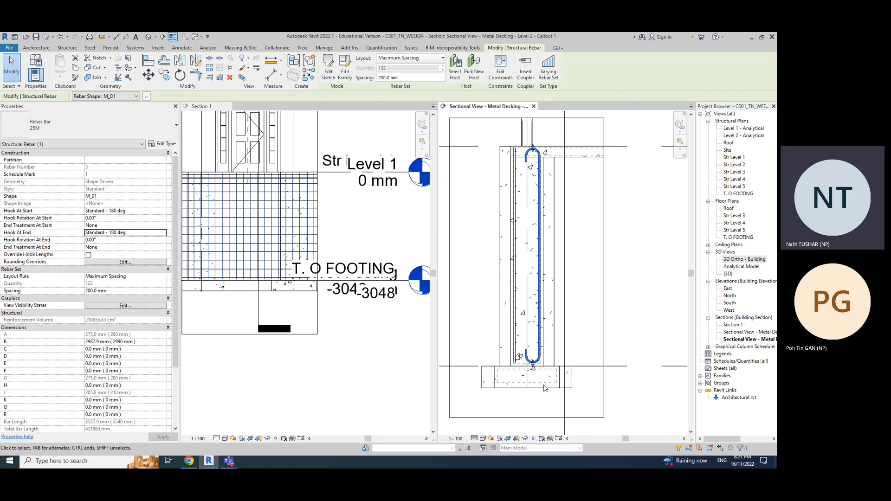
pyautogui.click(598, 329)
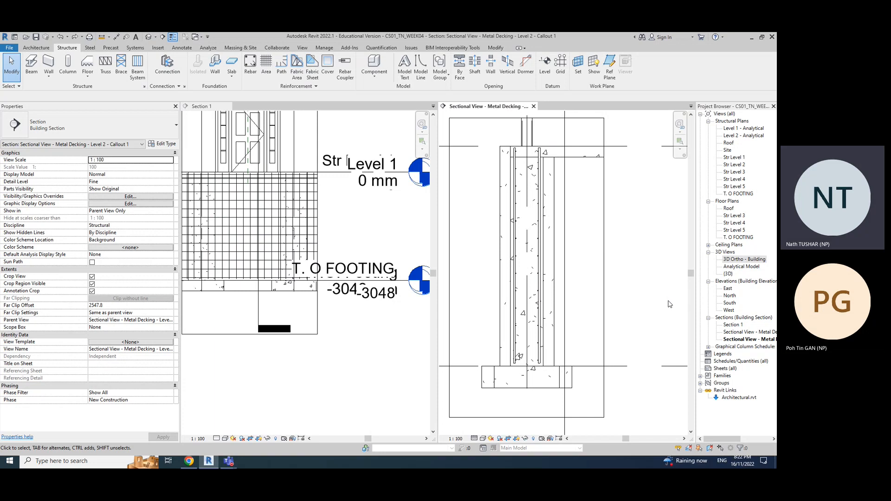
# Step: Examine the properties of the 450 mm concrete foundation wall and the bearing footing beneath it, leaving nothing selected
pyautogui.scroll(-1, 652, 293)
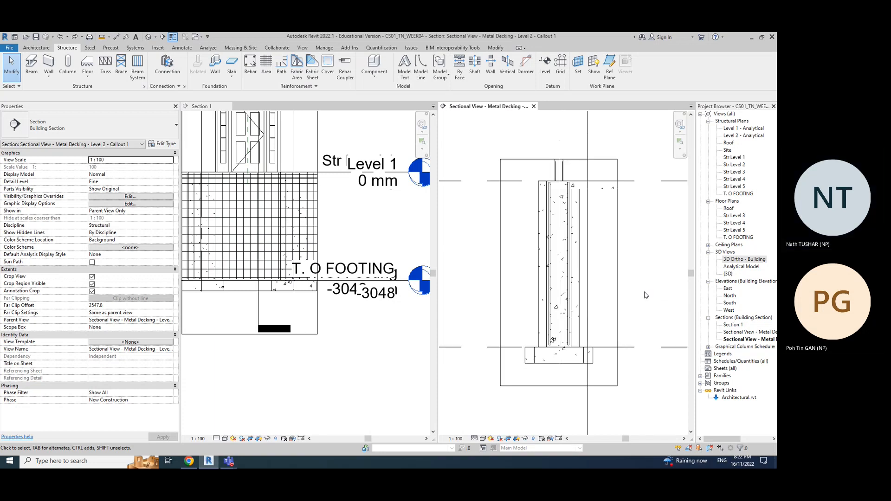
pyautogui.scroll(-2, 650, 294)
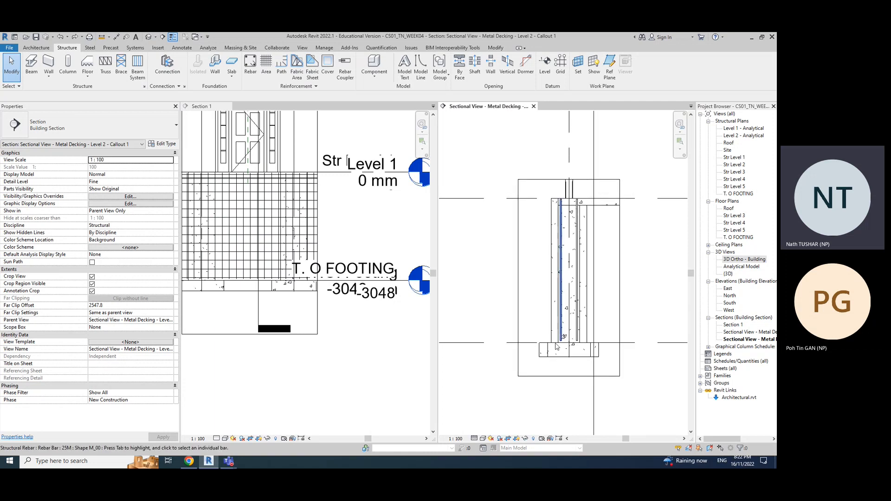
pyautogui.scroll(3, 647, 297)
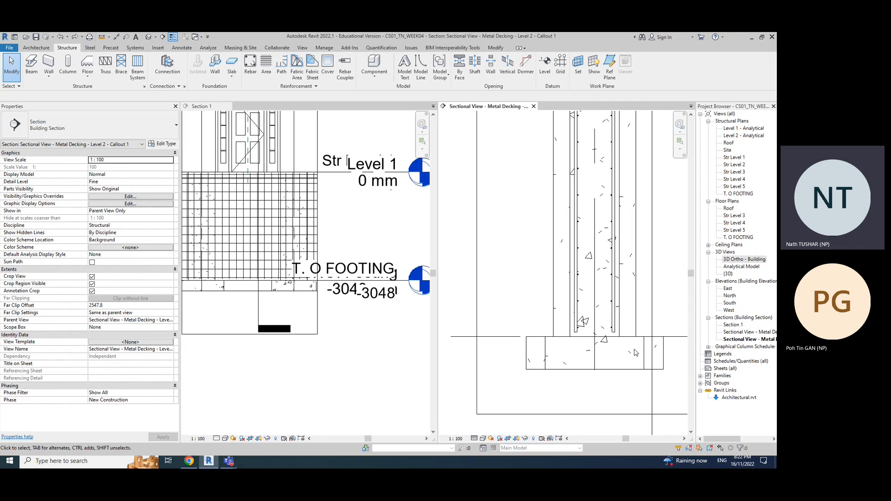
pyautogui.click(570, 306)
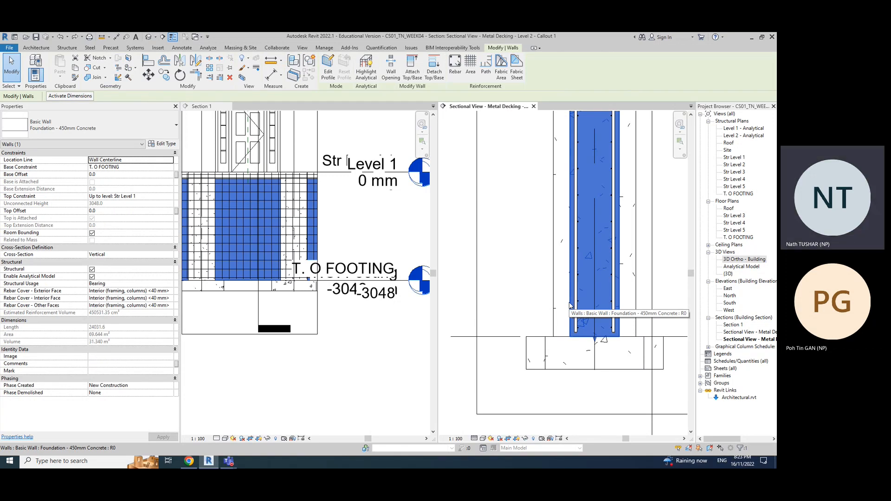
pyautogui.click(578, 367)
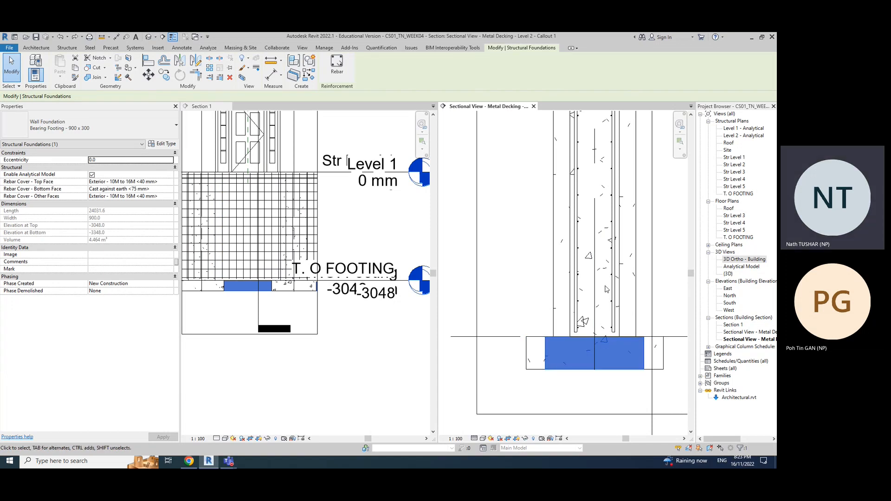
pyautogui.press('Escape')
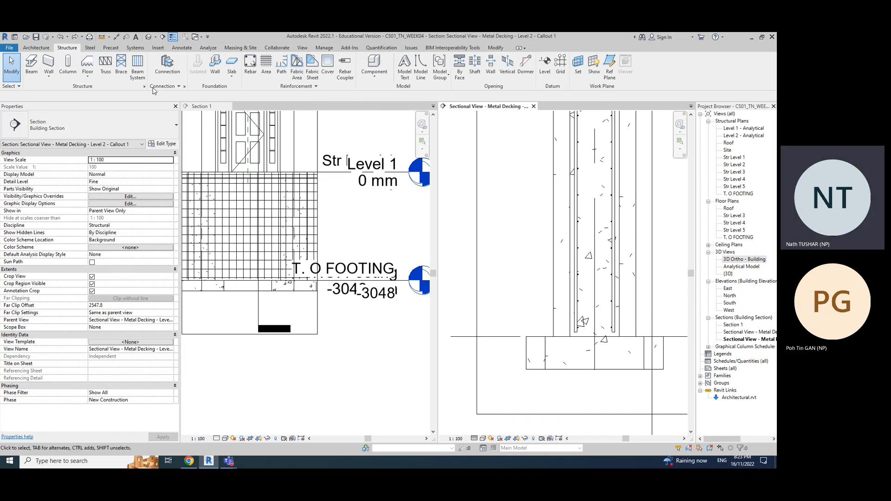
# Step: Place a single straight 13M bar, shape M_00, perpendicular to cover in the wall footing's lower-left cover corner, and select it
pyautogui.click(250, 65)
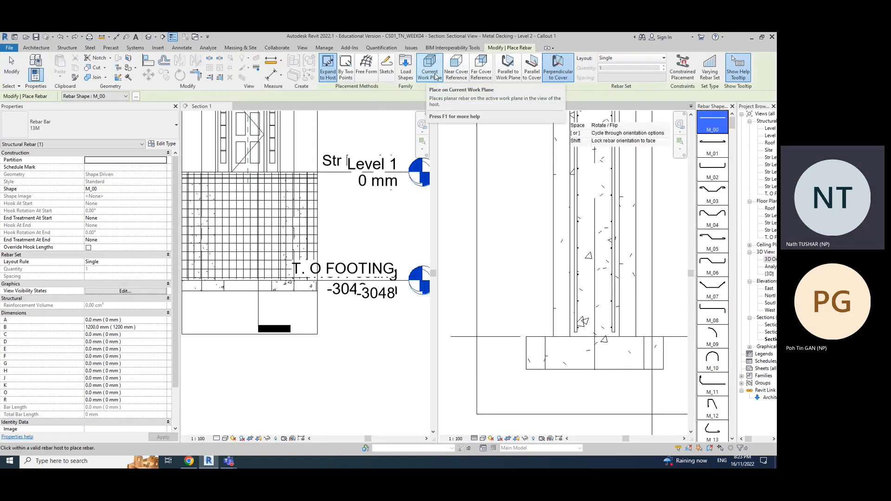
pyautogui.click(557, 74)
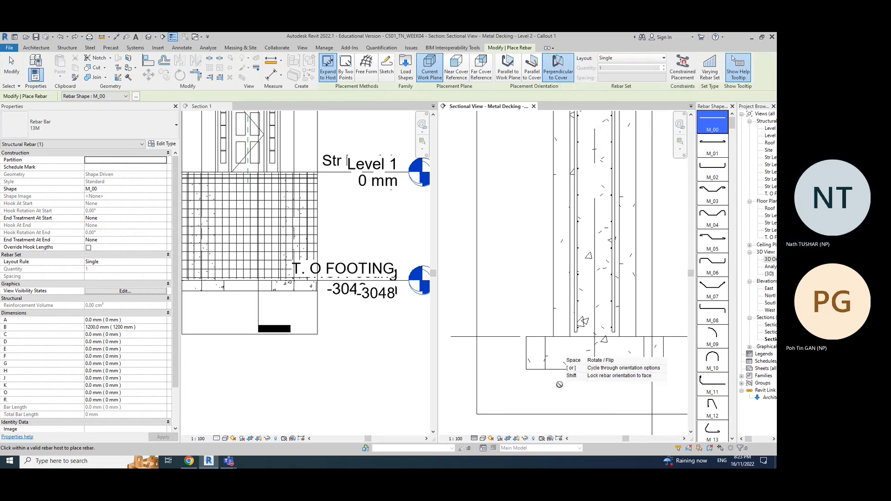
pyautogui.scroll(2, 555, 363)
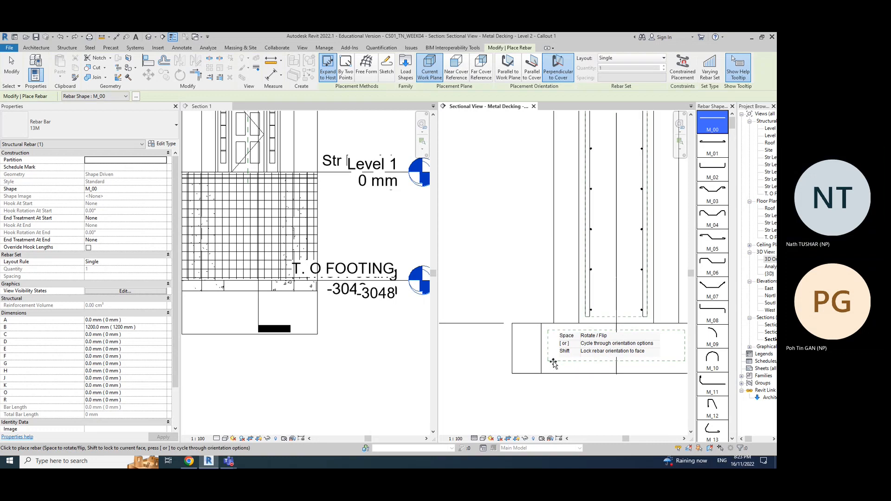
pyautogui.scroll(3, 557, 367)
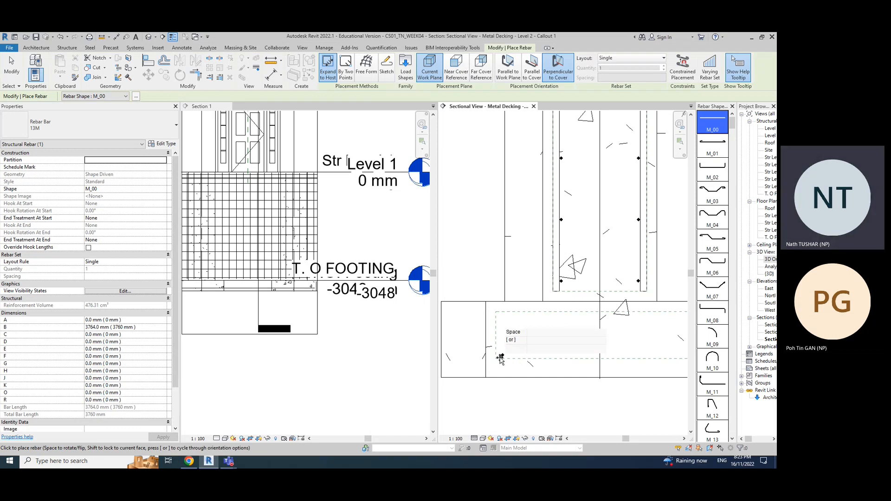
pyautogui.click(502, 356)
pyautogui.press('Escape')
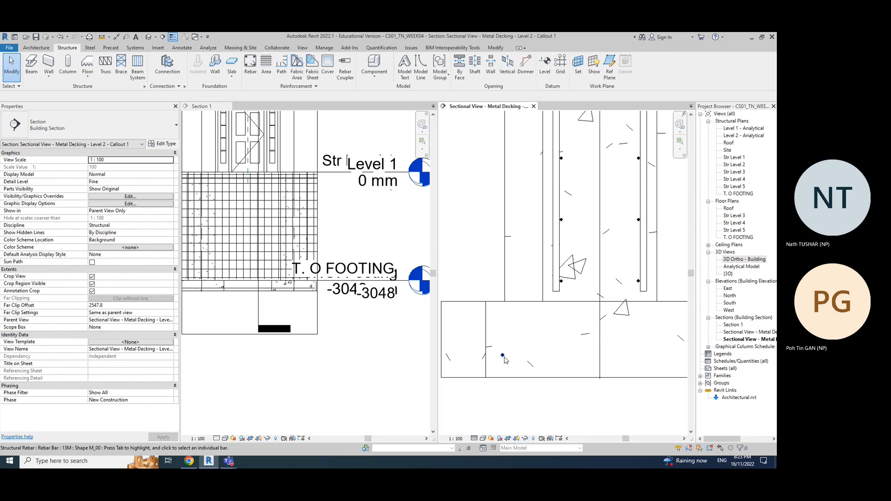
pyautogui.click(503, 357)
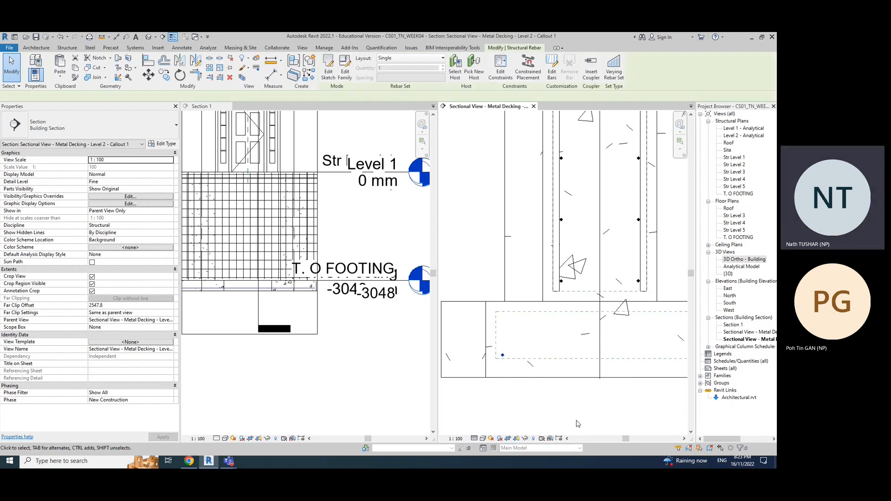
# Step: Deselect and remove the single 13M bar in the wall footing's lower-left cover corner
pyautogui.scroll(-1, 564, 411)
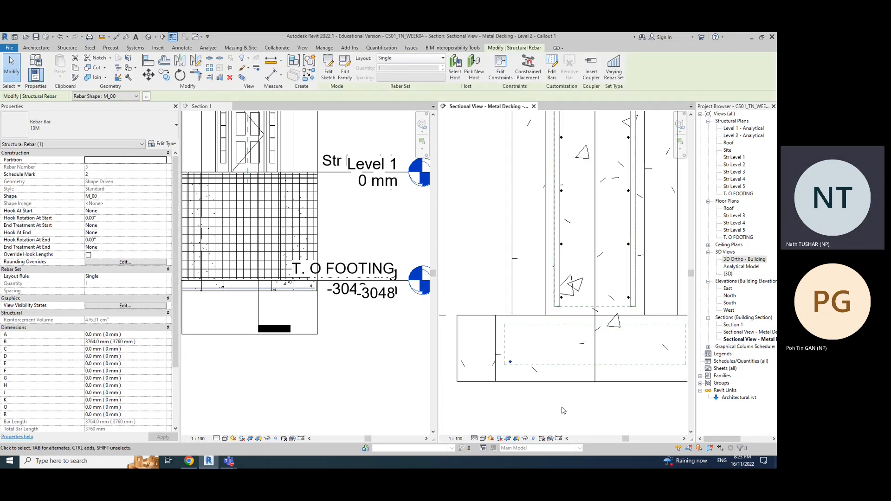
pyautogui.click(564, 408)
pyautogui.scroll(-4, 564, 408)
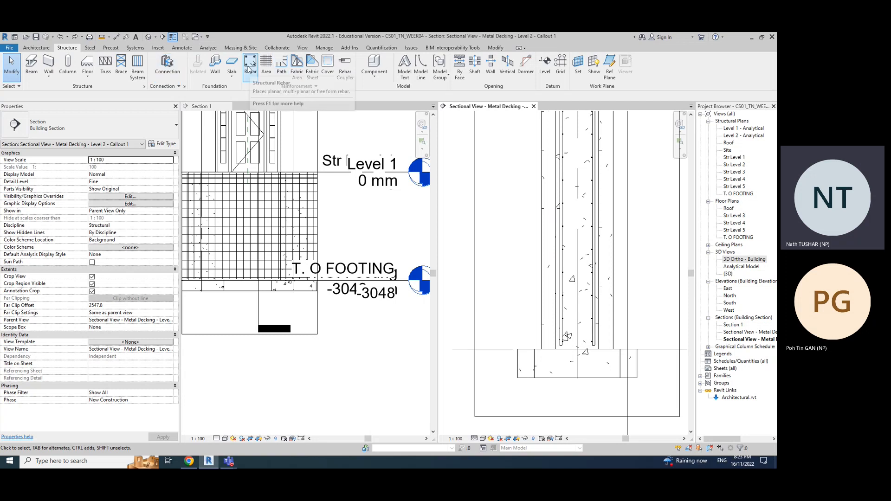
# Step: Place a new single straight 13M bar, shape M_00, on the current work plane, perpendicular to cover, in the wall footing's lower-left cover corner
pyautogui.click(249, 70)
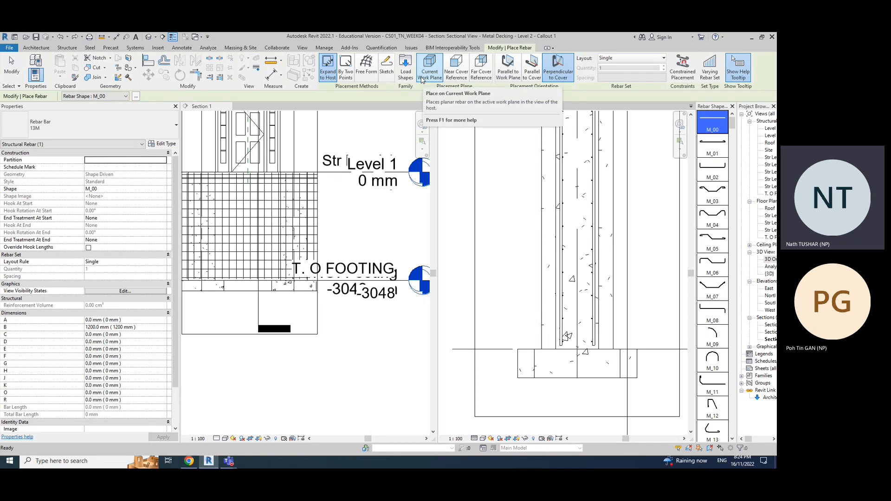
pyautogui.click(552, 77)
pyautogui.scroll(1, 542, 368)
pyautogui.scroll(1, 543, 368)
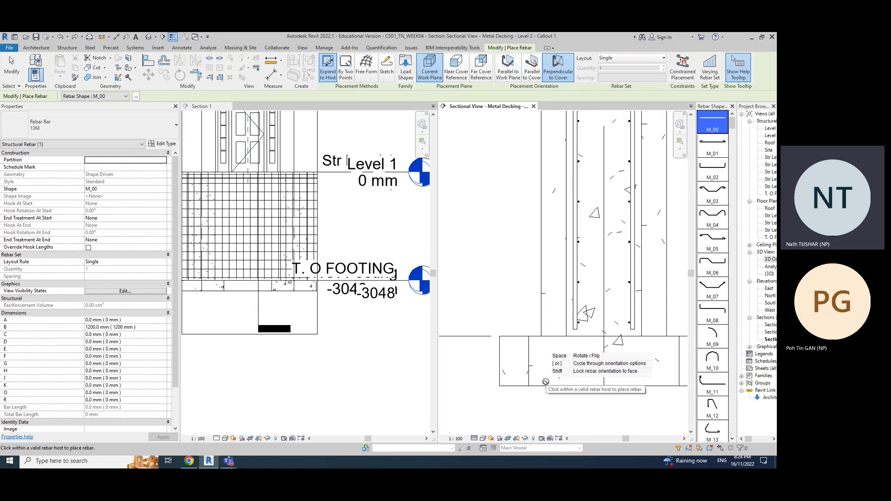
pyautogui.scroll(2, 546, 381)
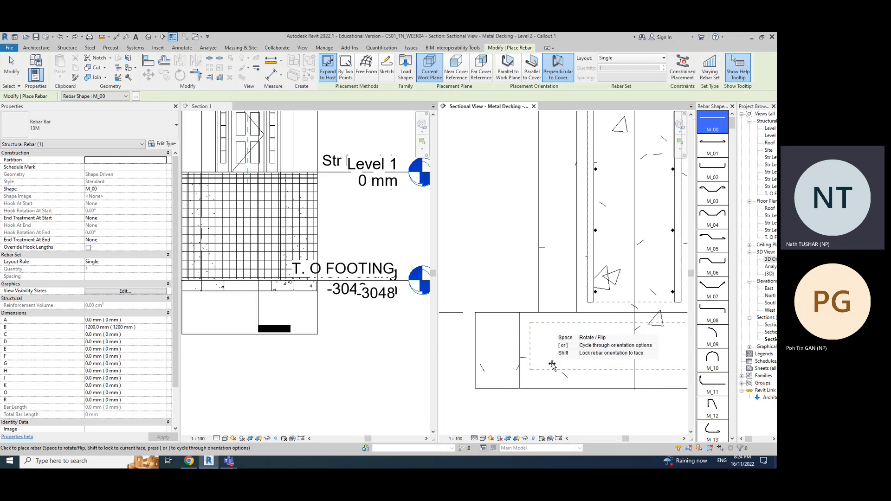
pyautogui.scroll(-2, 552, 366)
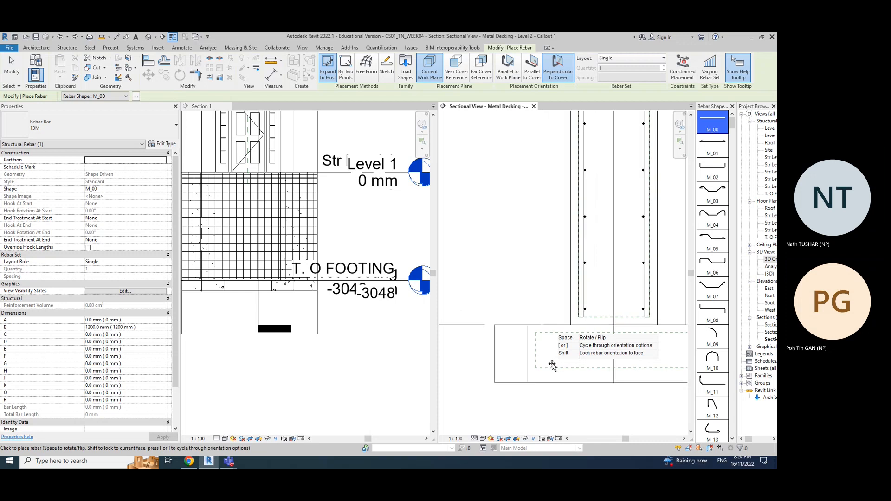
pyautogui.scroll(-2, 534, 367)
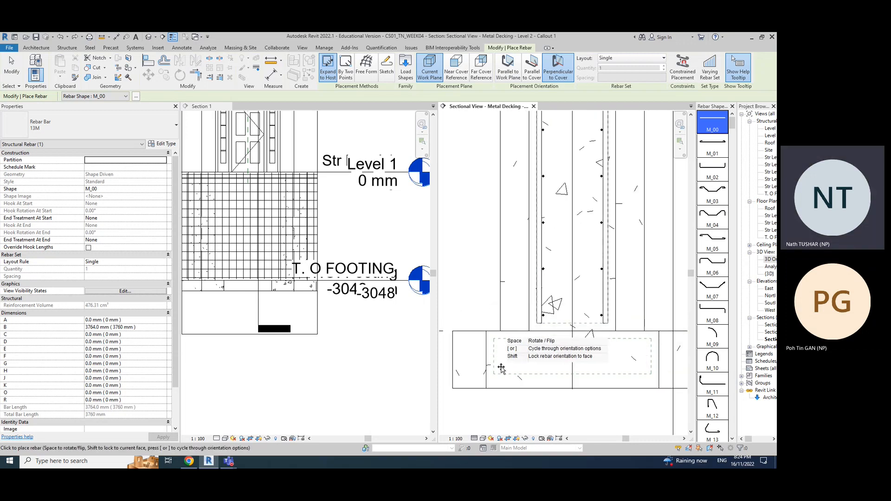
pyautogui.scroll(4, 498, 373)
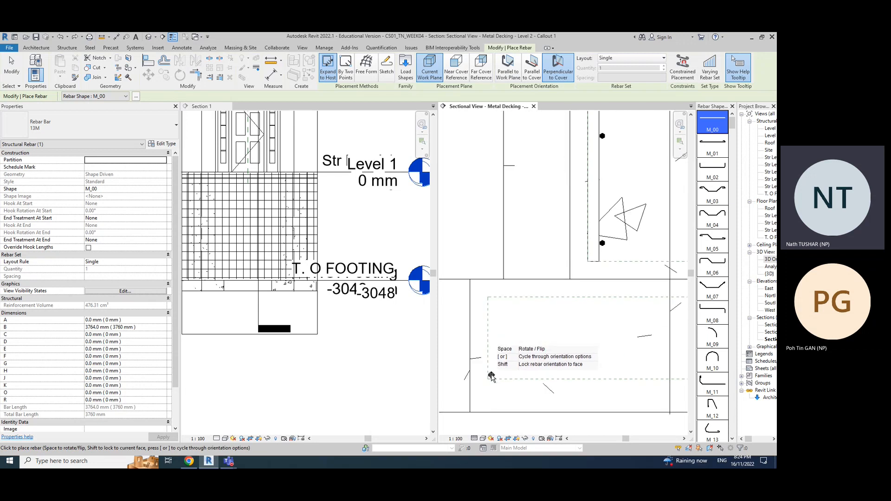
pyautogui.click(492, 375)
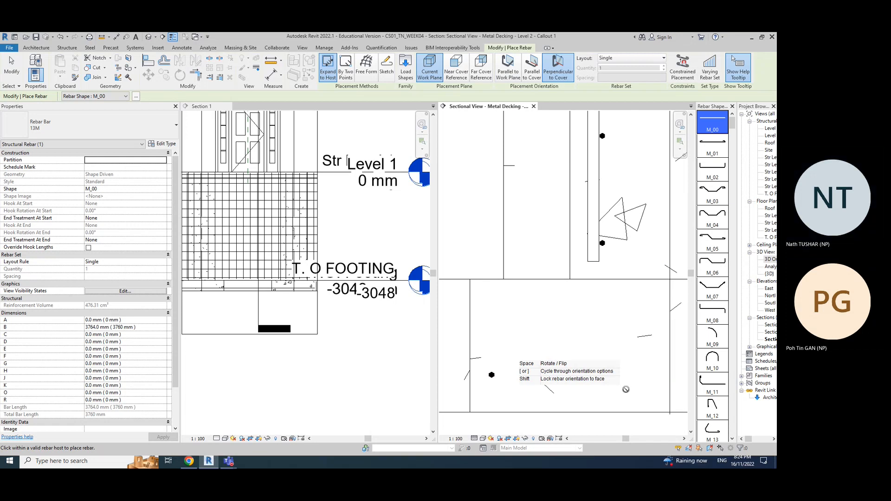
pyautogui.press('Escape')
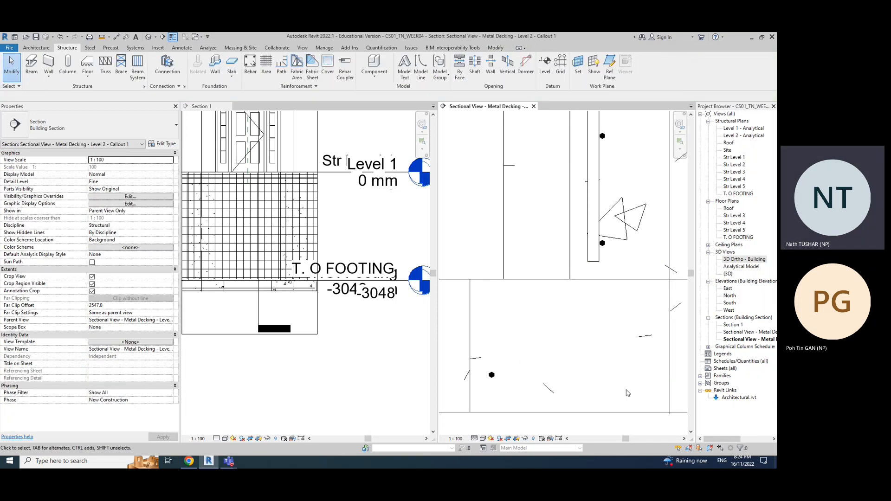
# Step: Set the footing's 13M bar to the Fixed Number layout with a quantity of 4, and leave it deselected
pyautogui.scroll(-4, 506, 389)
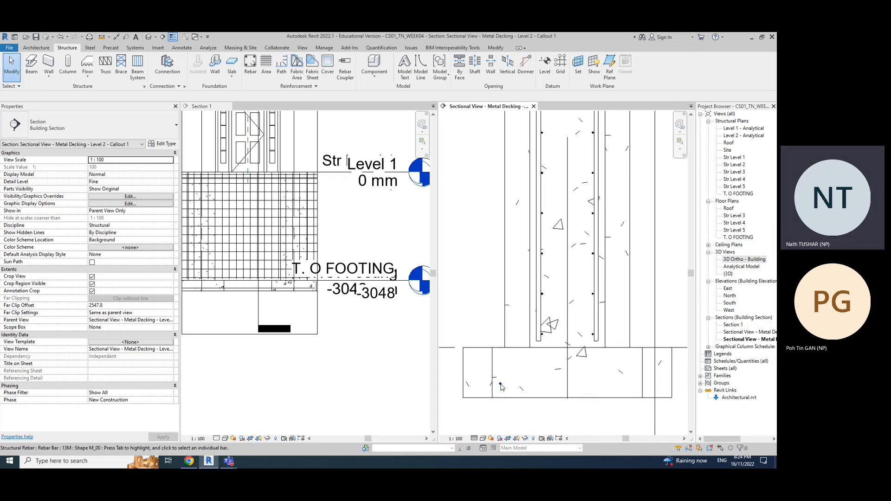
pyautogui.click(501, 386)
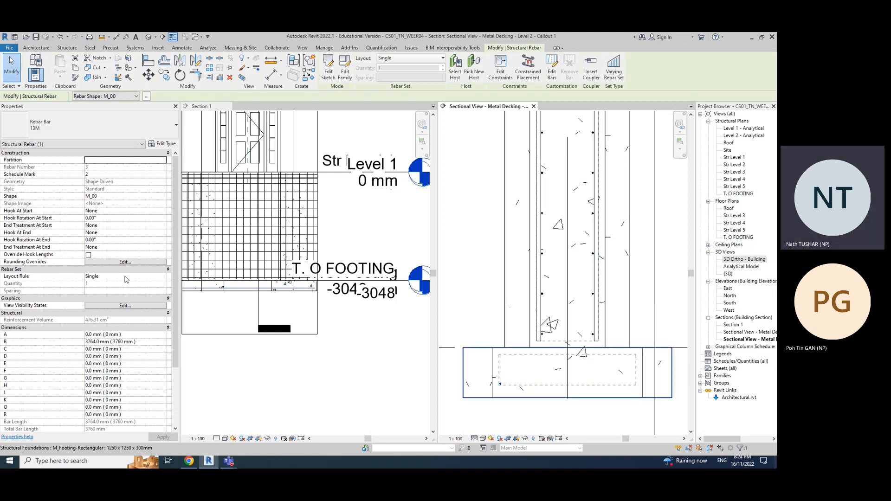
pyautogui.click(164, 278)
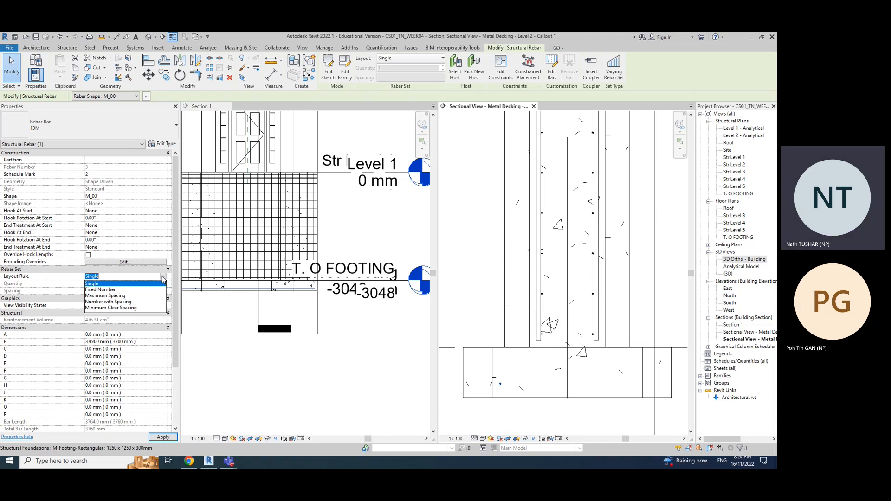
pyautogui.click(110, 290)
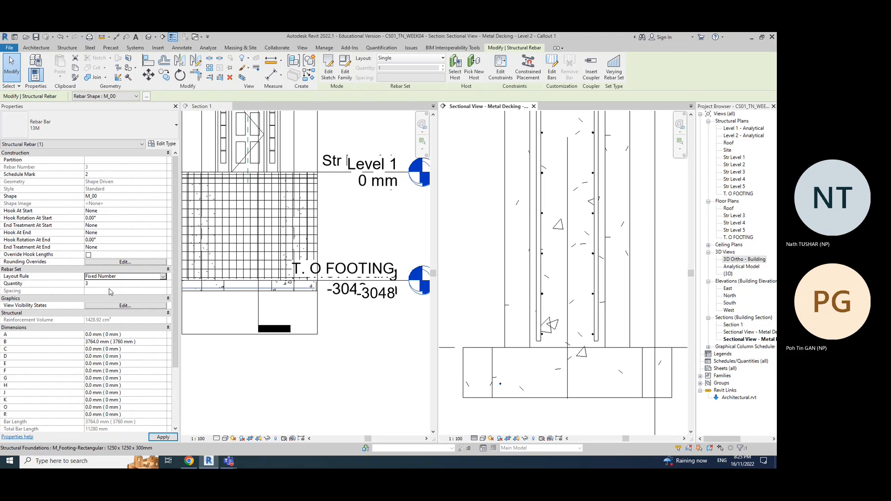
pyautogui.click(163, 276)
pyautogui.click(129, 285)
pyautogui.click(106, 285)
pyautogui.write('4')
pyautogui.click(163, 437)
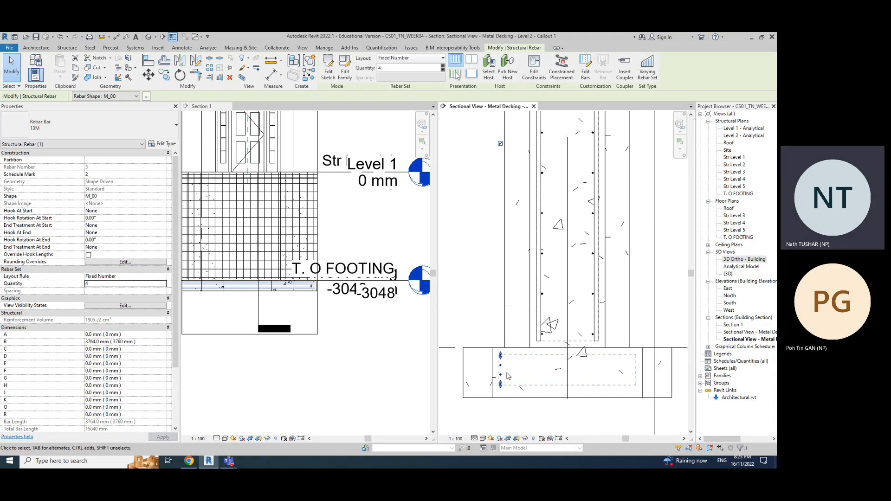
pyautogui.scroll(3, 509, 376)
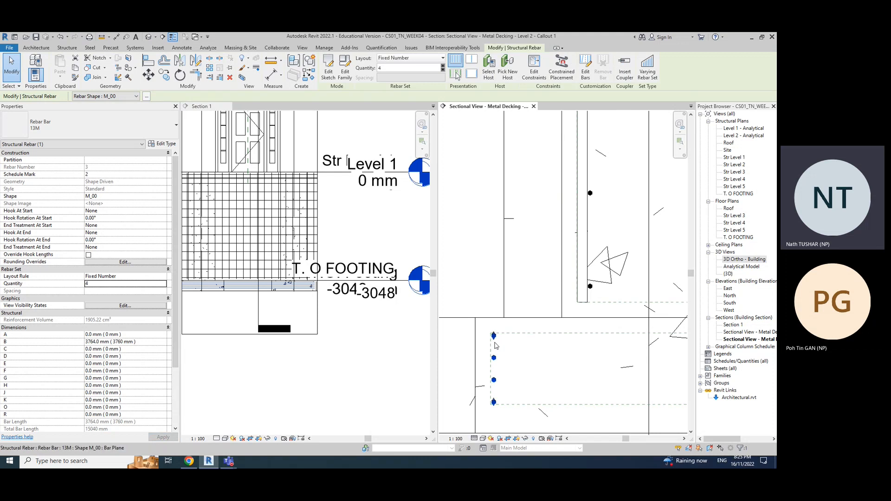
pyautogui.scroll(-1, 496, 347)
pyautogui.scroll(-1, 532, 366)
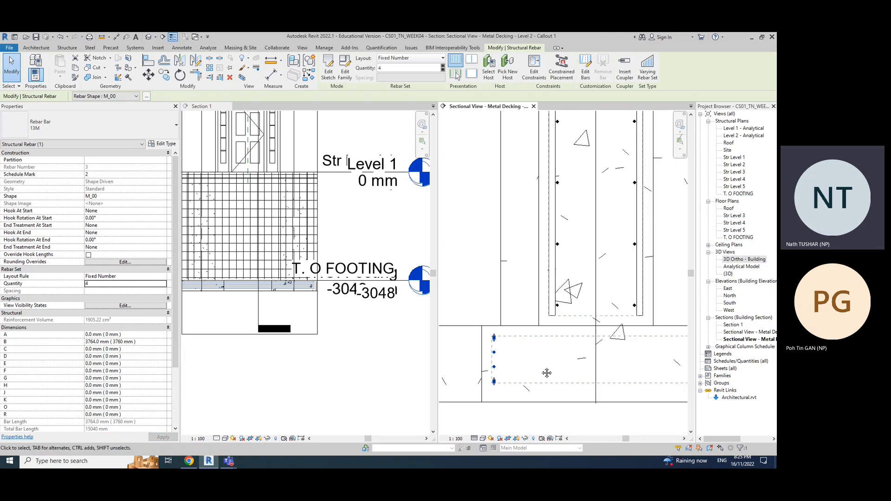
pyautogui.moveTo(546, 373); pyautogui.dragTo(515, 352, button='middle')
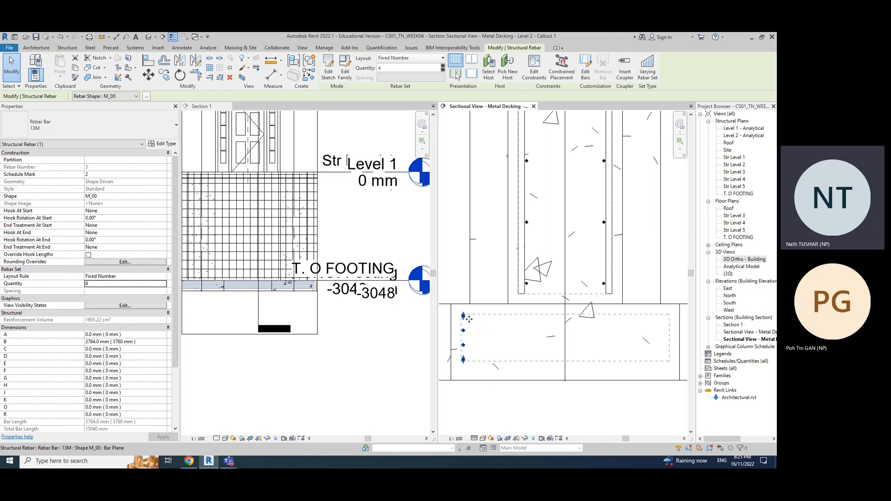
pyautogui.click(500, 413)
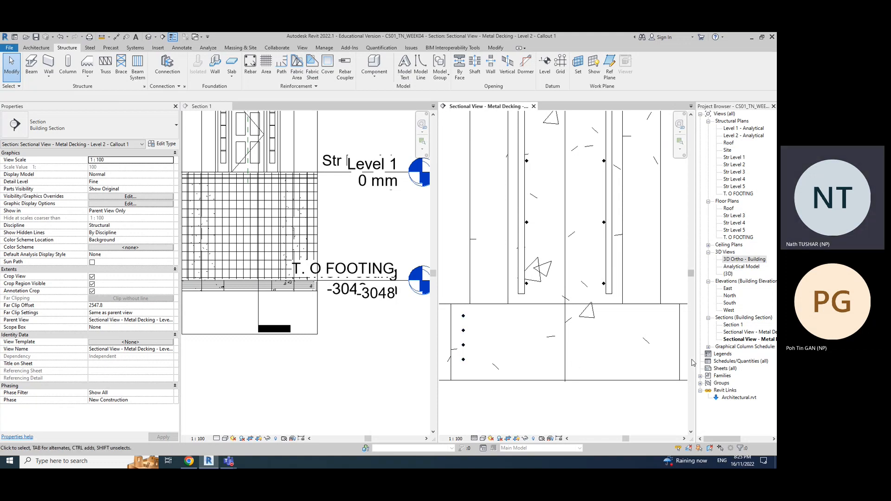
# Step: Rotate the vertical row of four footing bars about its lowest bar until it lies horizontally along the bottom cover
pyautogui.click(463, 361)
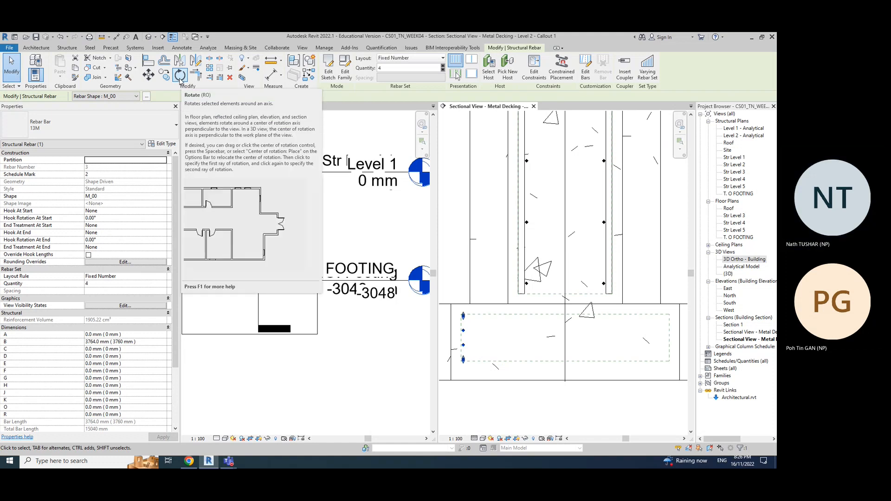
pyautogui.click(180, 76)
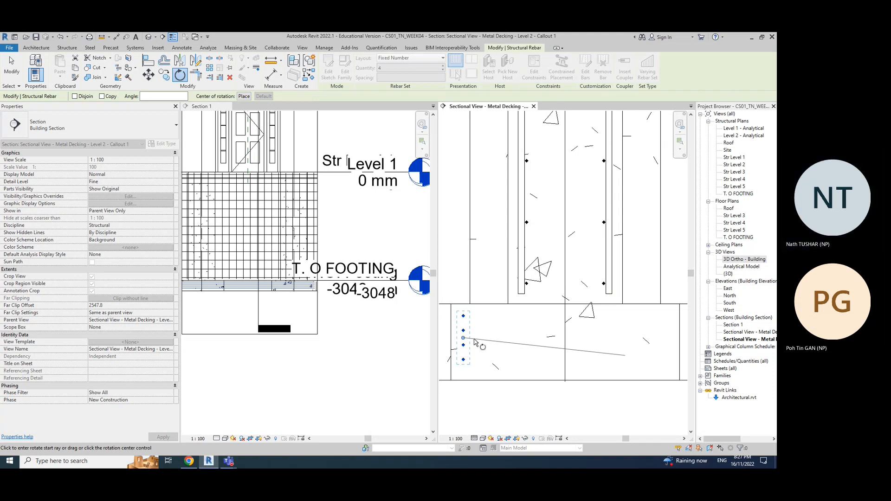
pyautogui.click(245, 97)
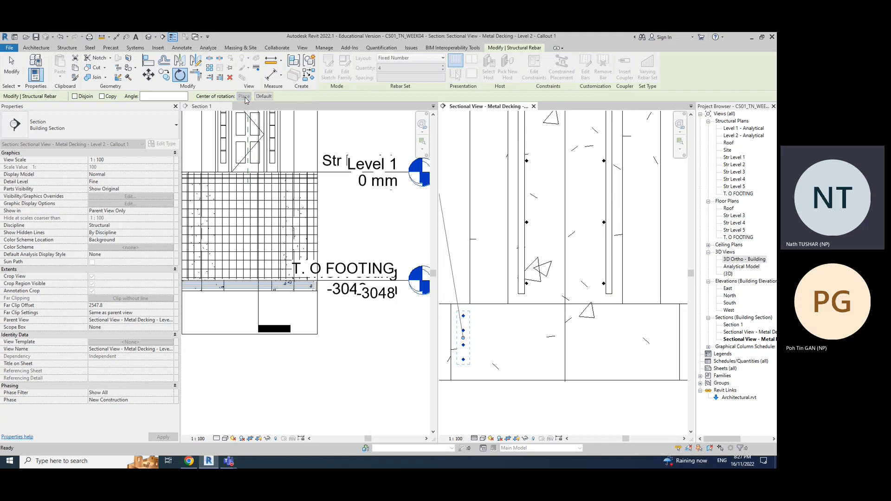
pyautogui.click(463, 359)
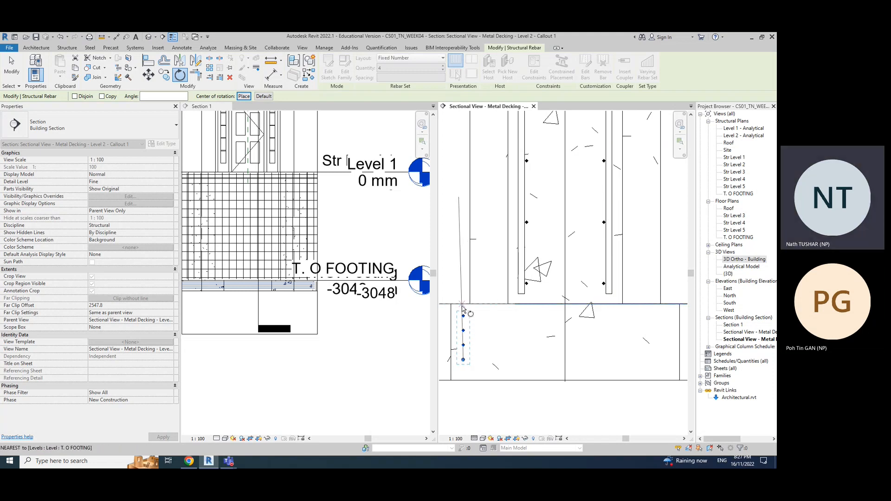
pyautogui.click(462, 290)
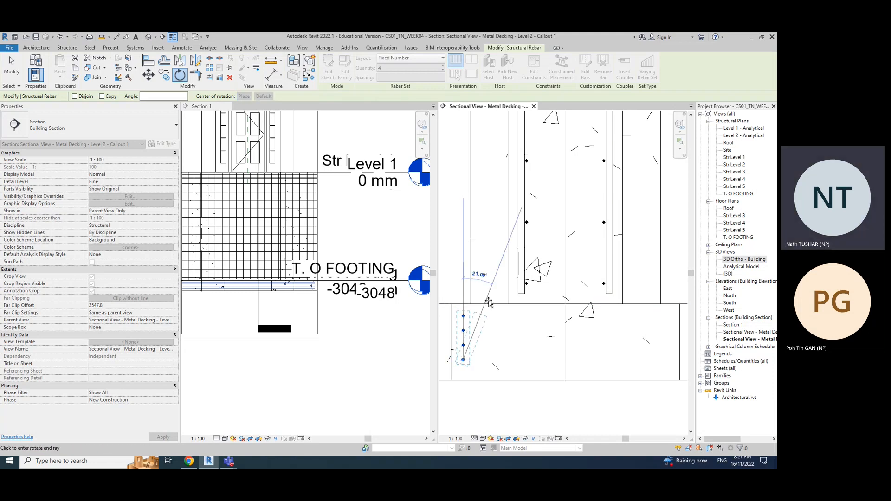
pyautogui.click(522, 362)
pyautogui.click(520, 400)
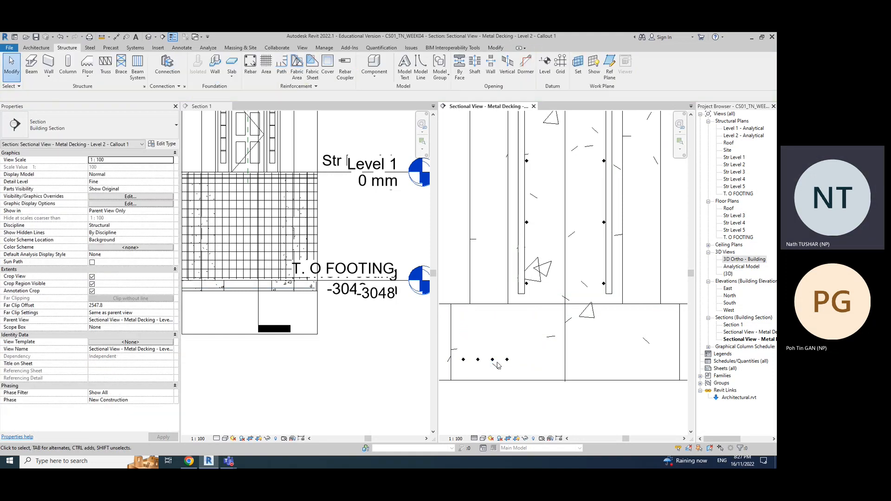
# Step: Stretch the horizontal bar set to the footing's opposite side cover, and undo both the stretch and the rotation
pyautogui.click(509, 362)
pyautogui.moveTo(509, 362); pyautogui.dragTo(667, 361)
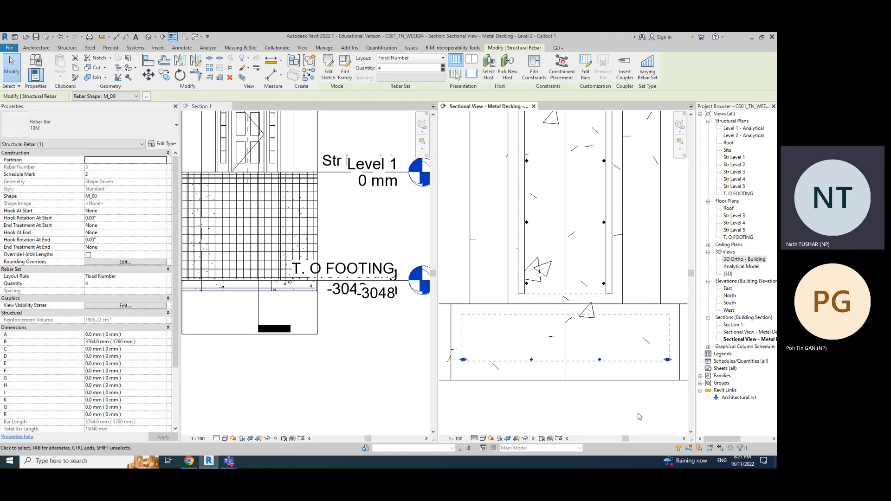
pyautogui.click(638, 415)
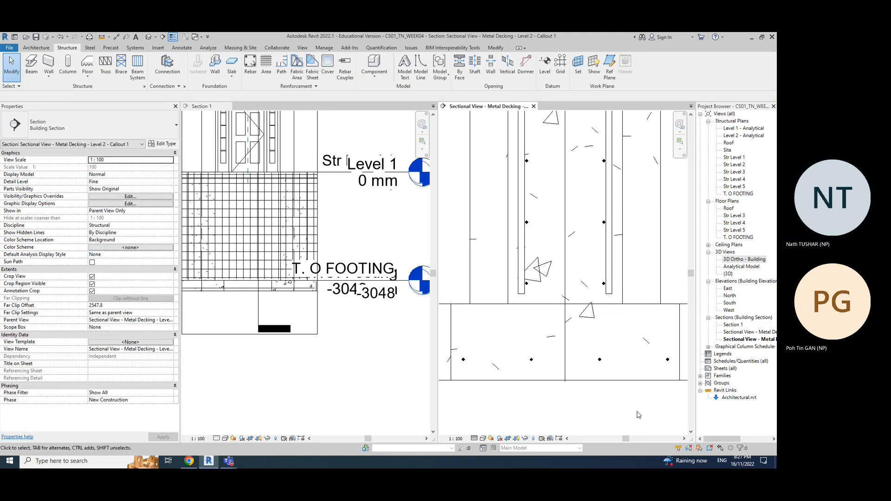
pyautogui.hotkey('ctrl', 'z')
# Step: Rotate the four-bar set about its lowest bar to horizontal and stretch it along the bottom cover to the footing's opposite side cover
pyautogui.click(464, 335)
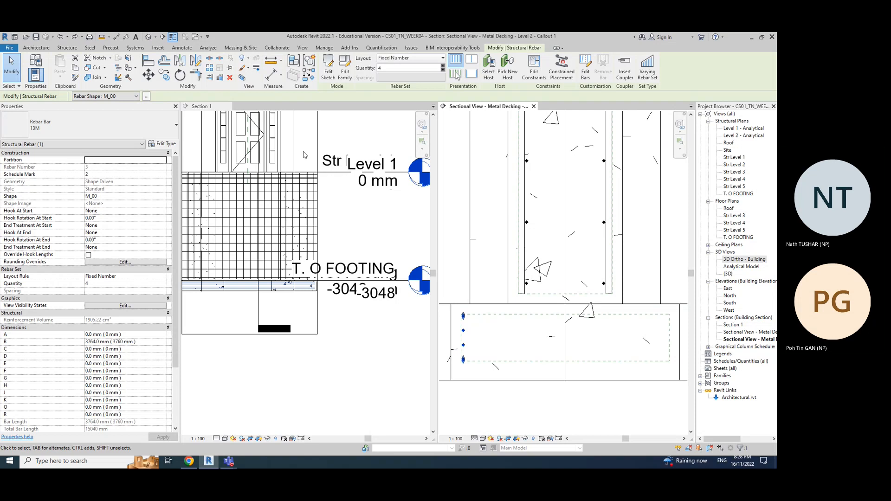
pyautogui.click(180, 76)
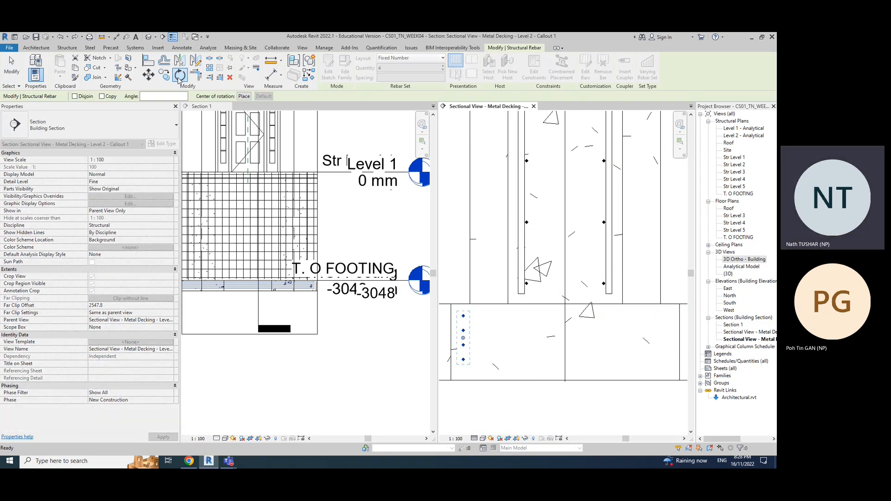
pyautogui.click(244, 96)
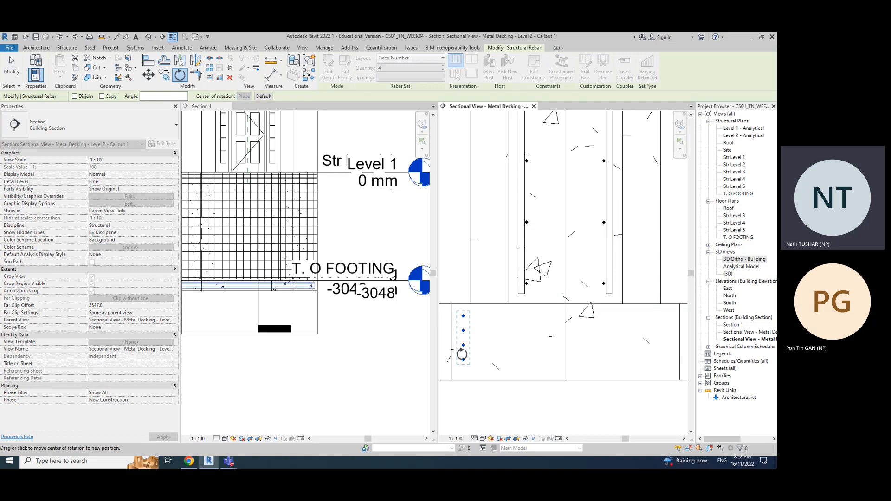
pyautogui.click(463, 359)
pyautogui.click(462, 281)
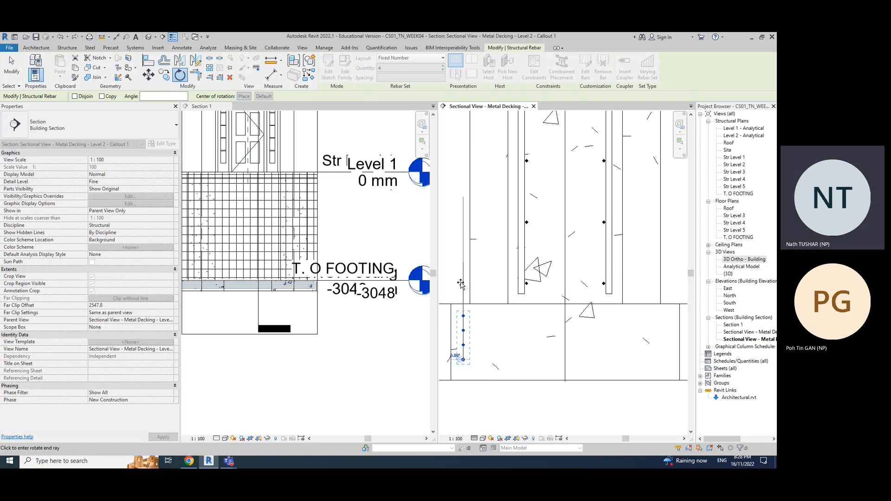
pyautogui.click(659, 362)
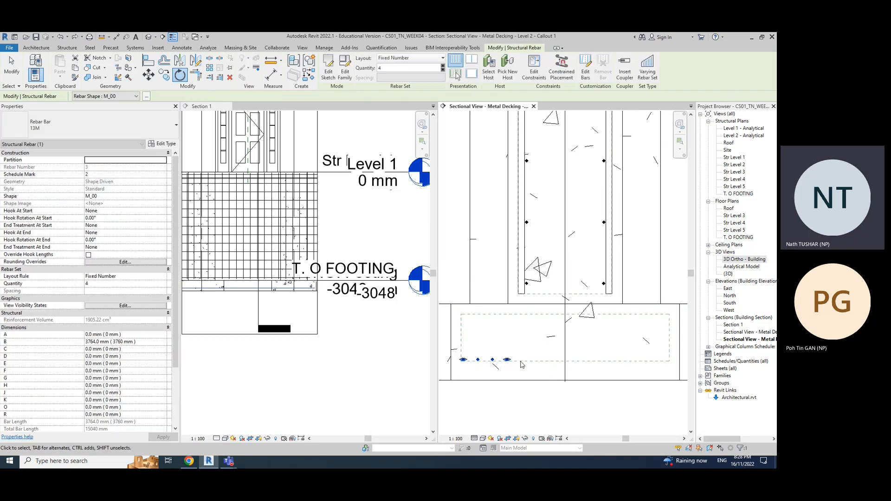
pyautogui.moveTo(656, 358); pyautogui.dragTo(668, 358)
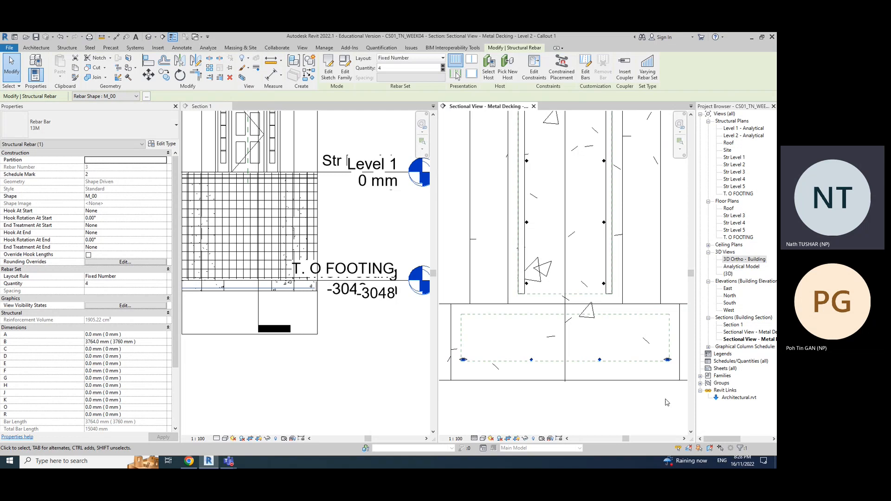
pyautogui.click(663, 400)
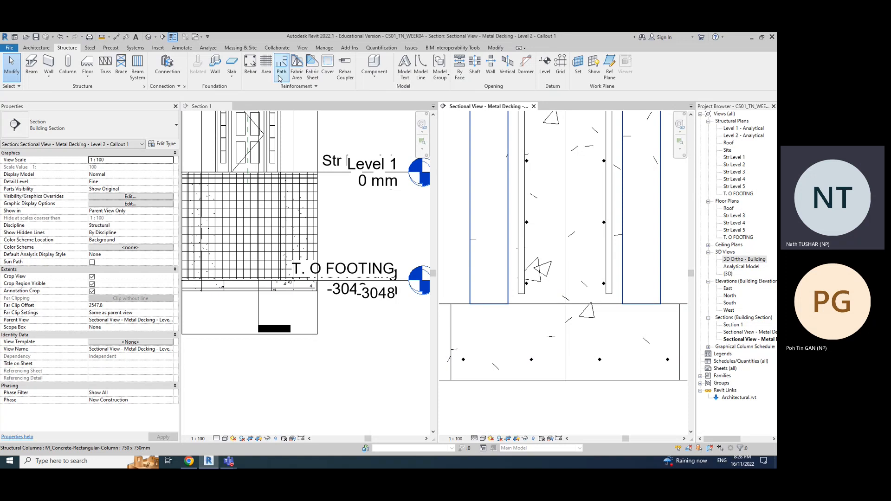
pyautogui.click(250, 67)
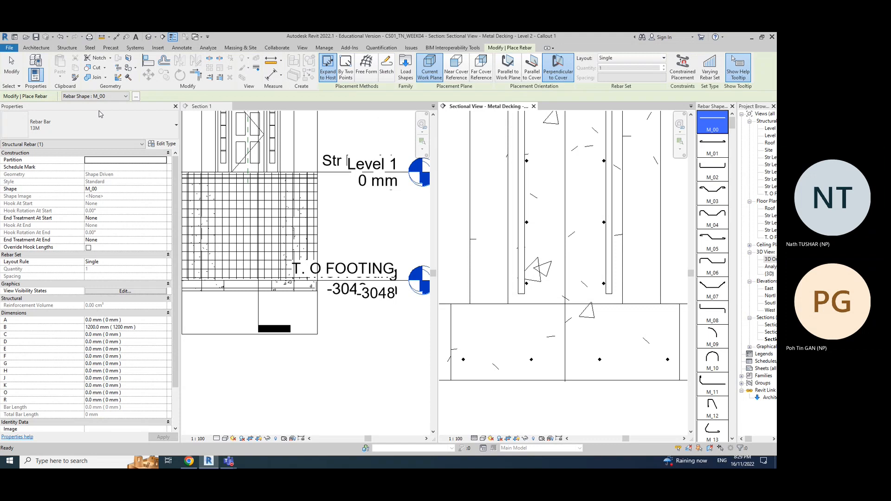
pyautogui.click(12, 70)
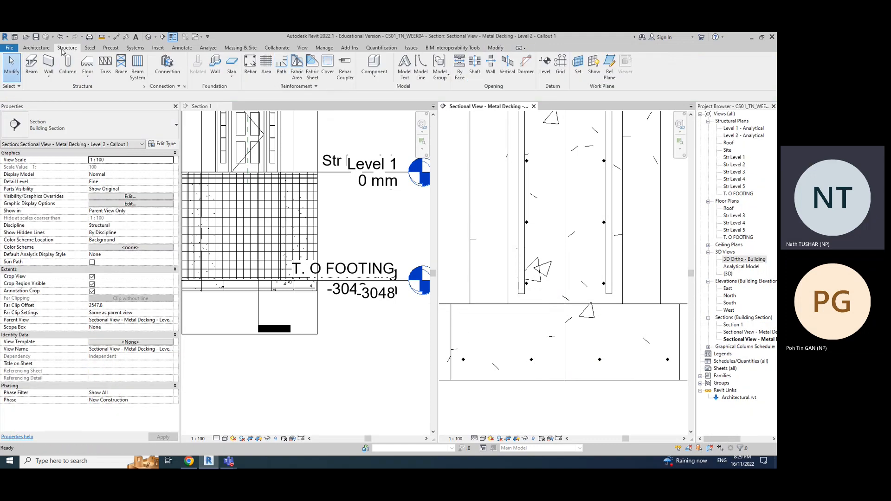
pyautogui.click(251, 69)
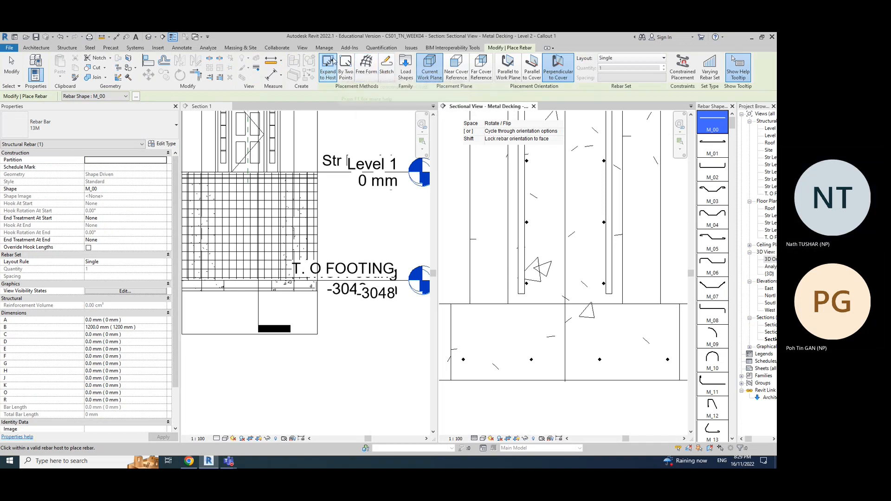
pyautogui.click(387, 67)
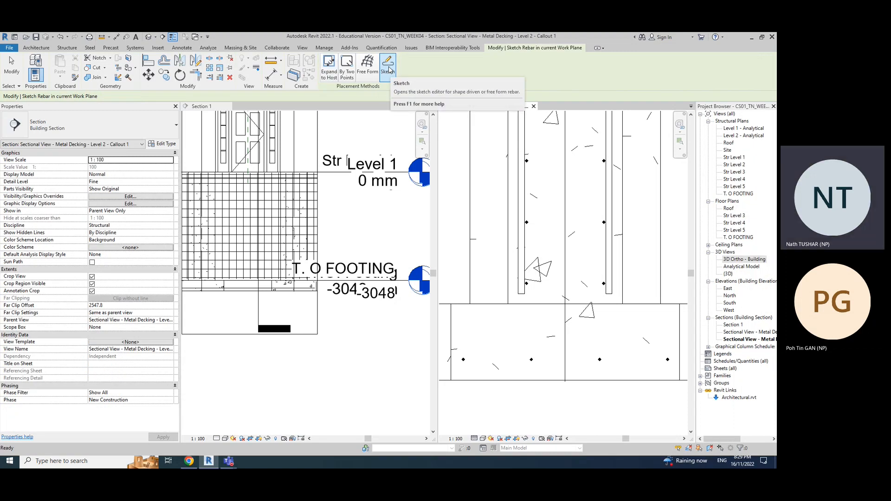
pyautogui.click(389, 70)
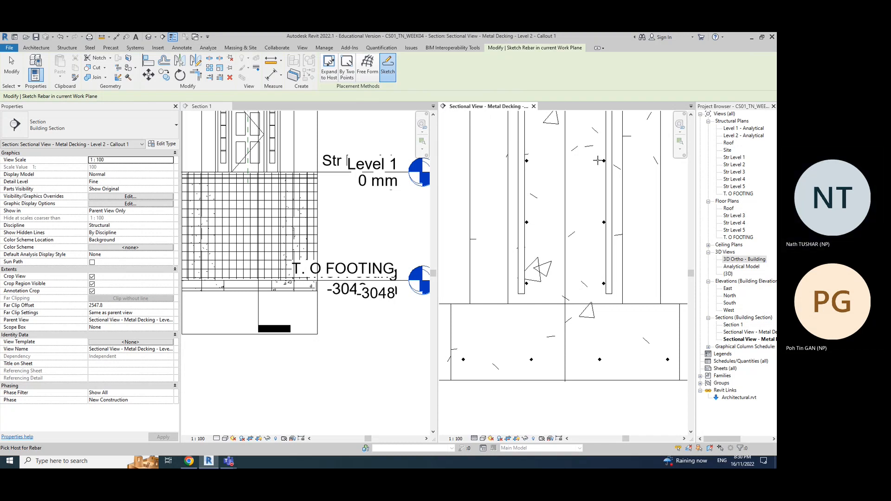
pyautogui.press('Escape')
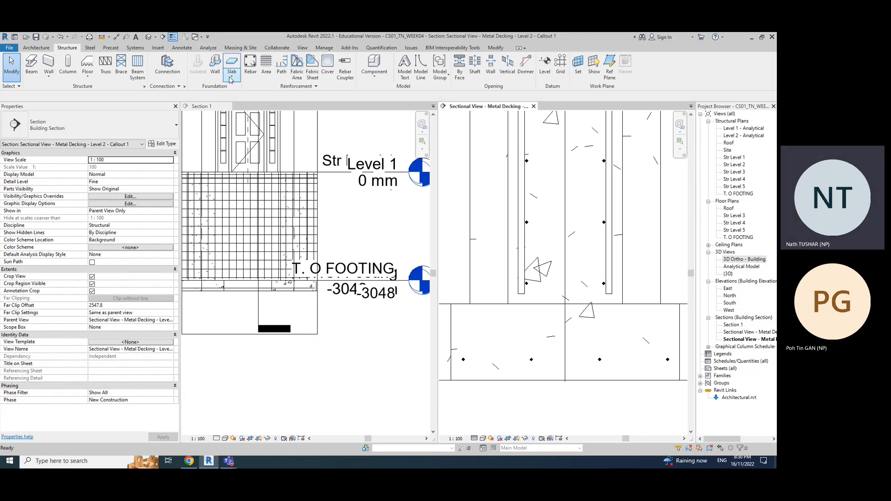
pyautogui.click(250, 70)
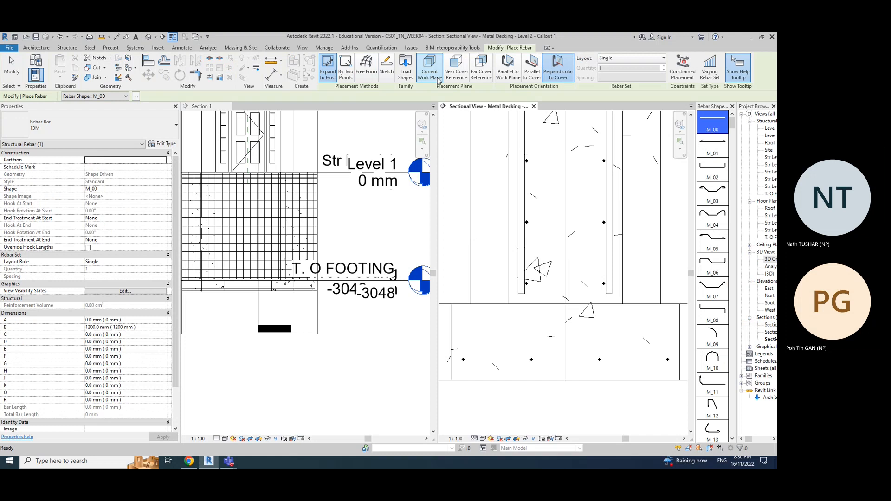
pyautogui.press('Escape')
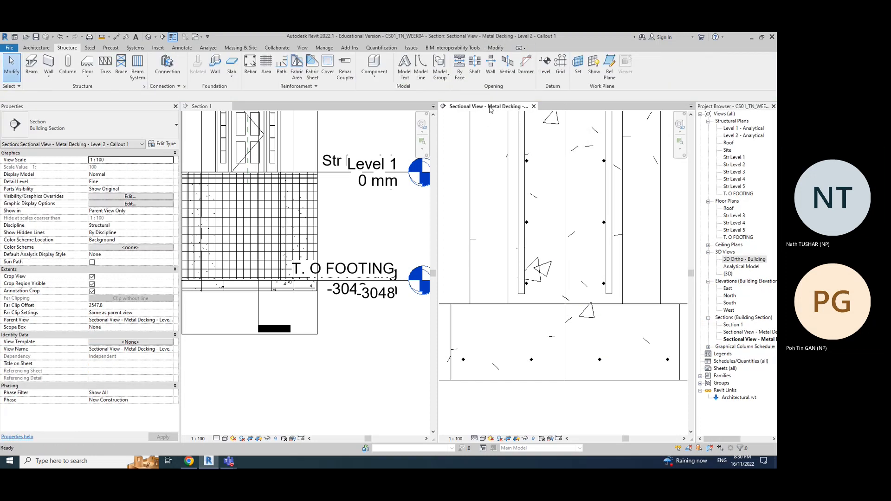
# Step: Start placing a single 13M rebar with the Free Form placement method and Aligned distribution in the footing section view
pyautogui.click(253, 78)
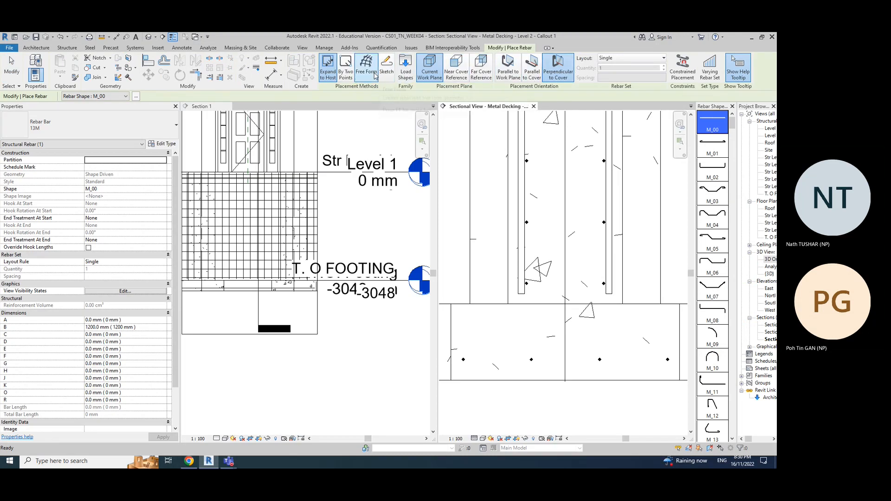
pyautogui.click(389, 70)
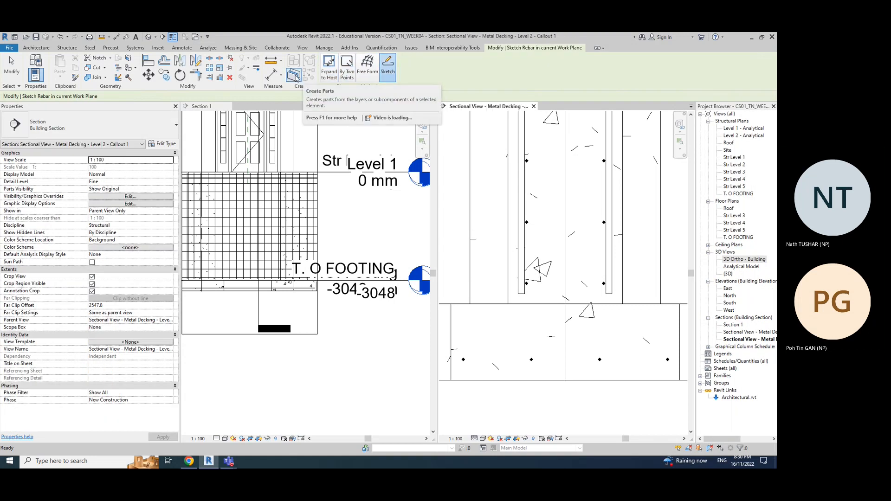
pyautogui.click(365, 77)
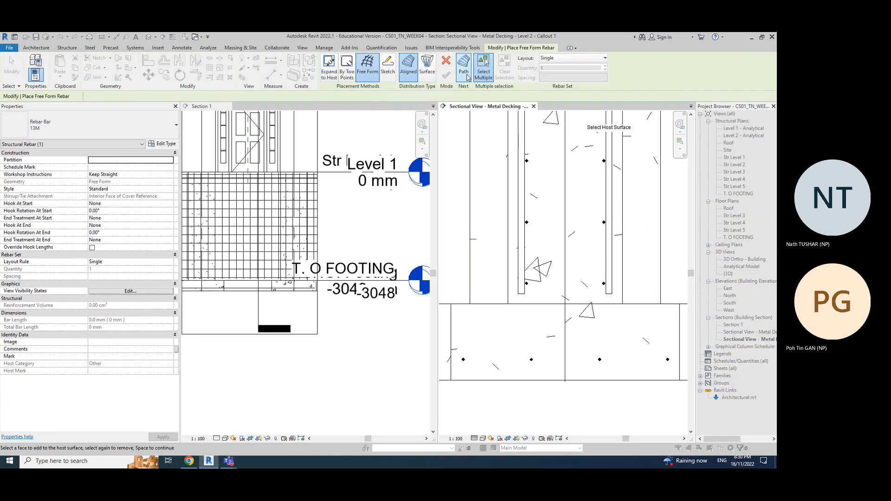
pyautogui.press('Escape')
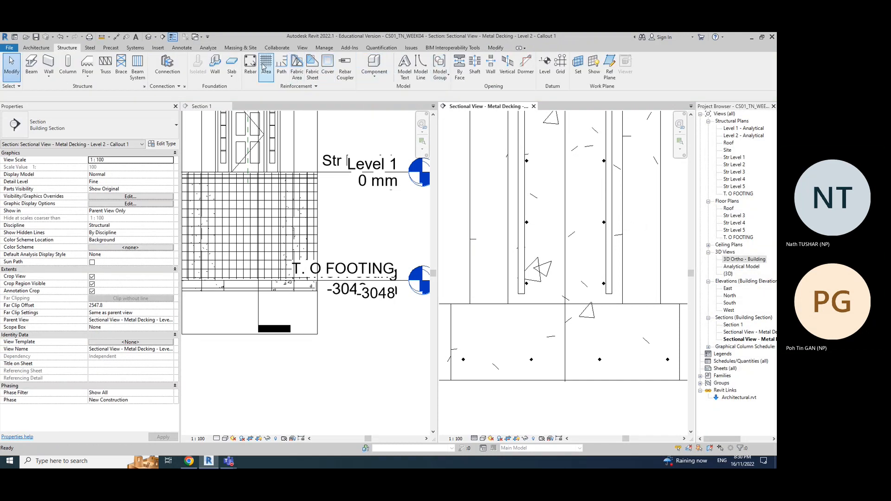
pyautogui.click(250, 69)
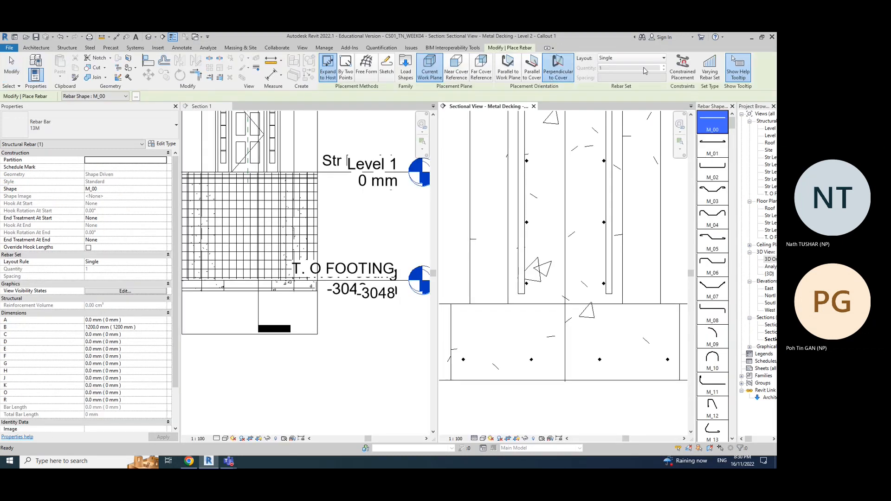
pyautogui.click(617, 60)
pyautogui.click(618, 60)
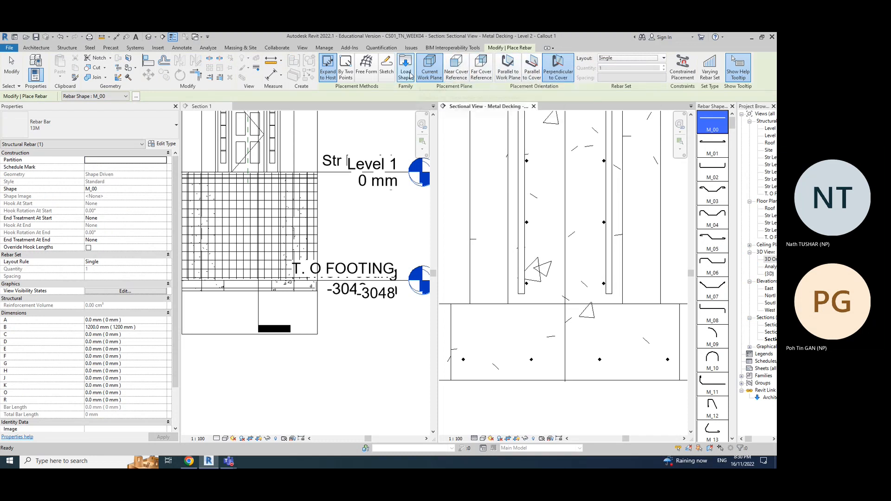
pyautogui.click(386, 74)
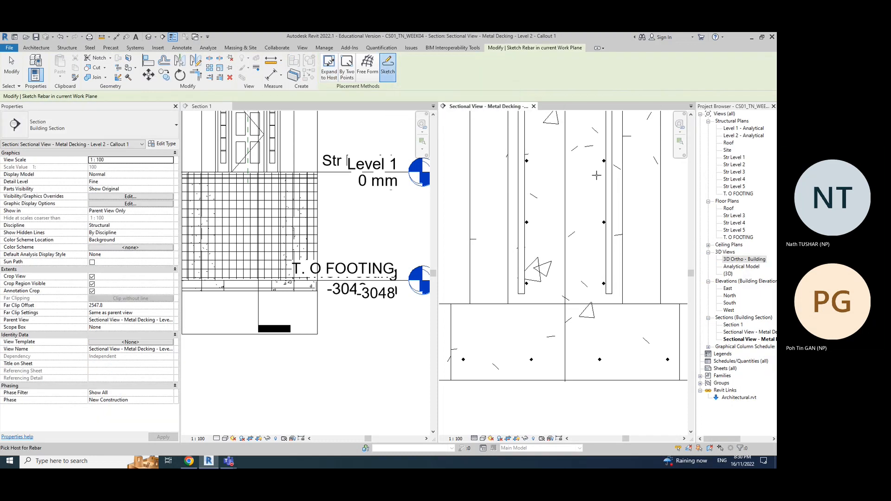
pyautogui.press('Escape')
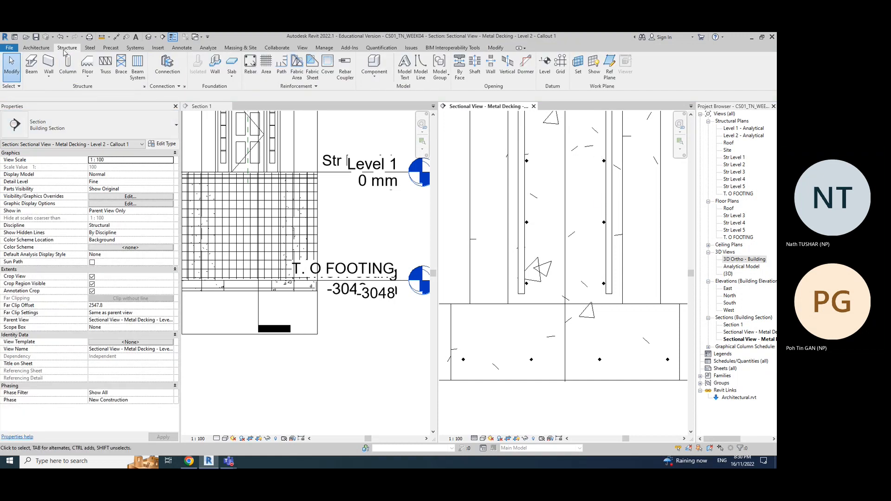
# Step: Place a single straight 13M rebar of shape M_00, parallel to the work plane, vertically near the wall's inner right face
pyautogui.click(250, 65)
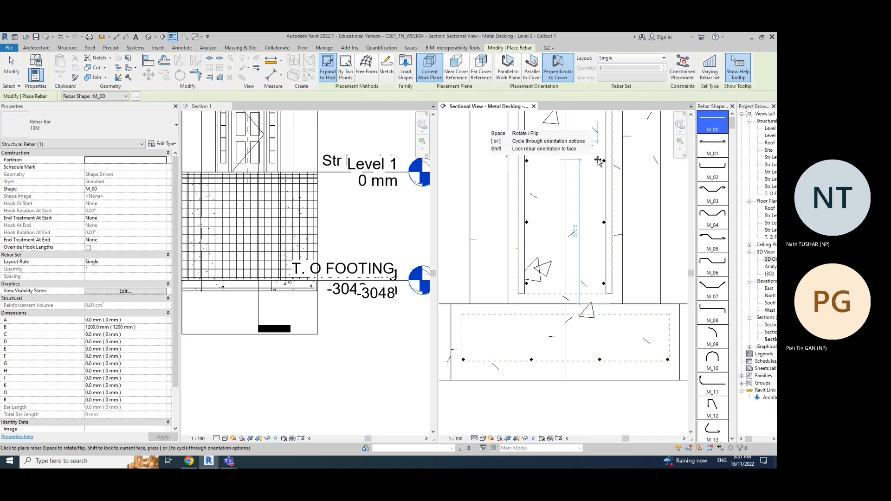
pyautogui.press(']')
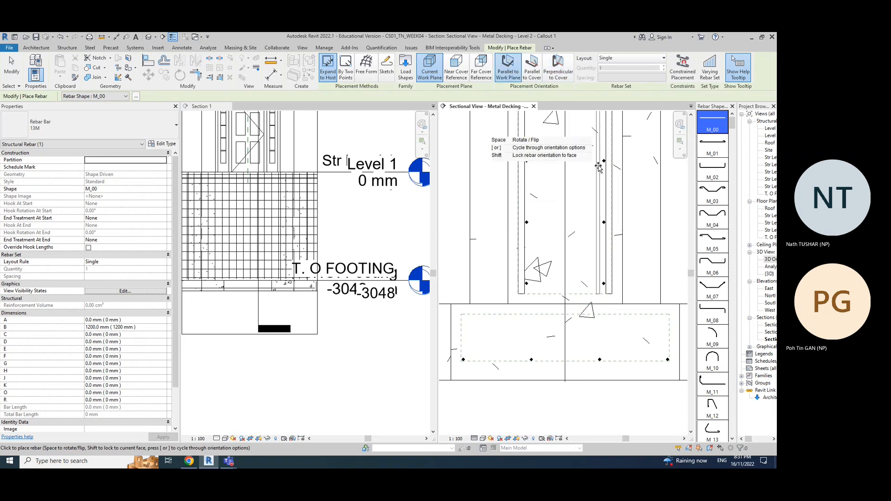
pyautogui.scroll(-2, 597, 325)
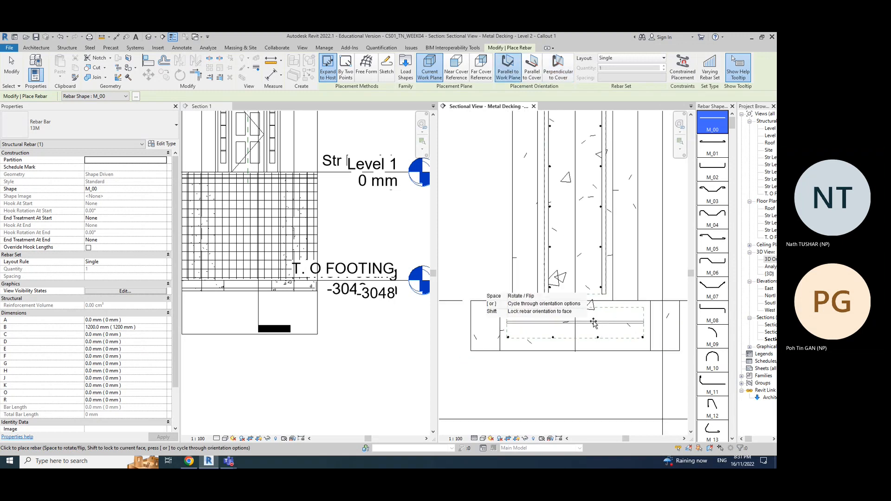
pyautogui.click(596, 270)
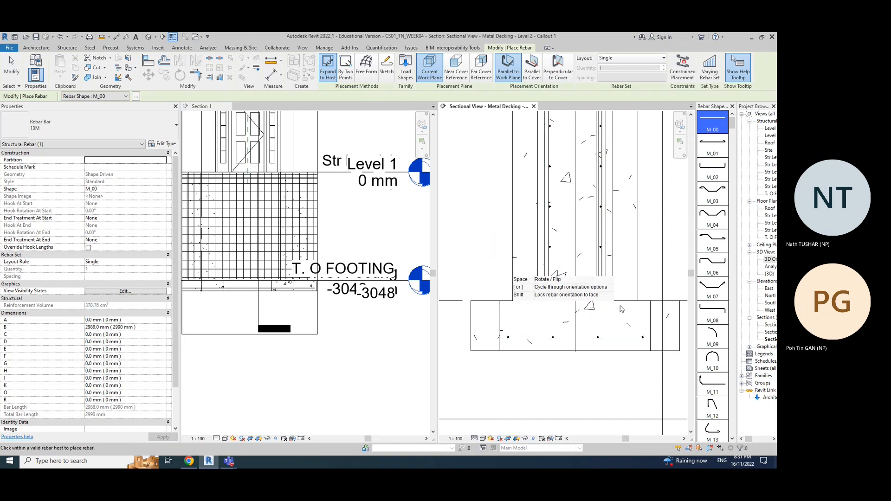
pyautogui.press('Escape')
pyautogui.press('Escape')
# Step: Resize the new vertical bar to about 925 mm, running from the lower wall down into the footing
pyautogui.click(597, 260)
pyautogui.scroll(-3, 597, 265)
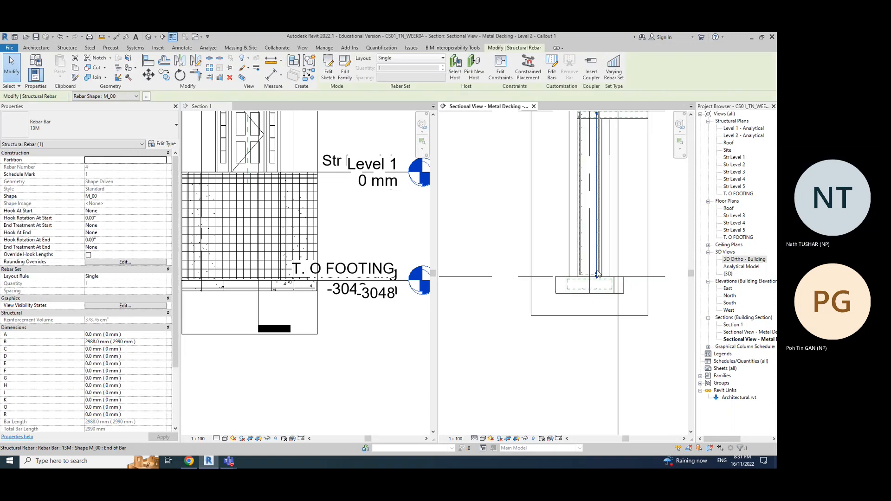
pyautogui.moveTo(666, 168); pyautogui.dragTo(644, 191, button='middle')
pyautogui.moveTo(575, 135); pyautogui.dragTo(594, 360)
pyautogui.scroll(4, 577, 301)
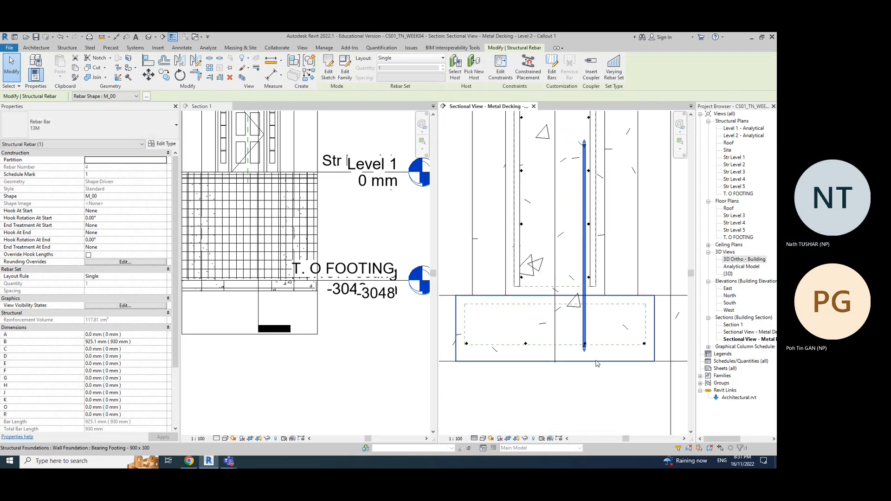
# Step: Add a Standard - 90 deg. hook at the bar's end and lower the hooked end, making dimension B about 945 mm
pyautogui.click(157, 211)
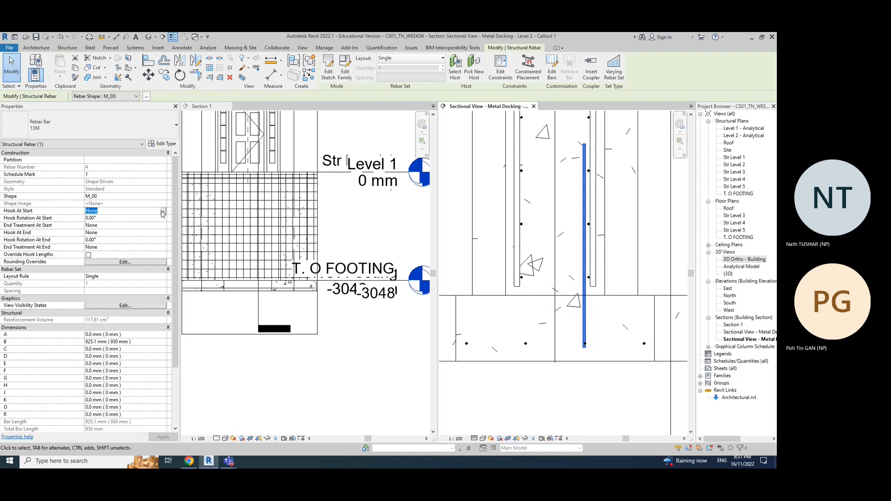
pyautogui.click(162, 233)
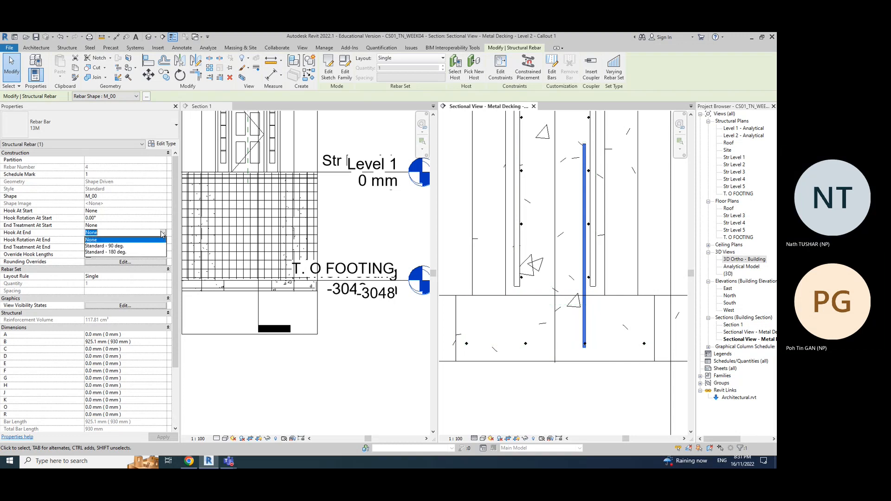
pyautogui.click(107, 247)
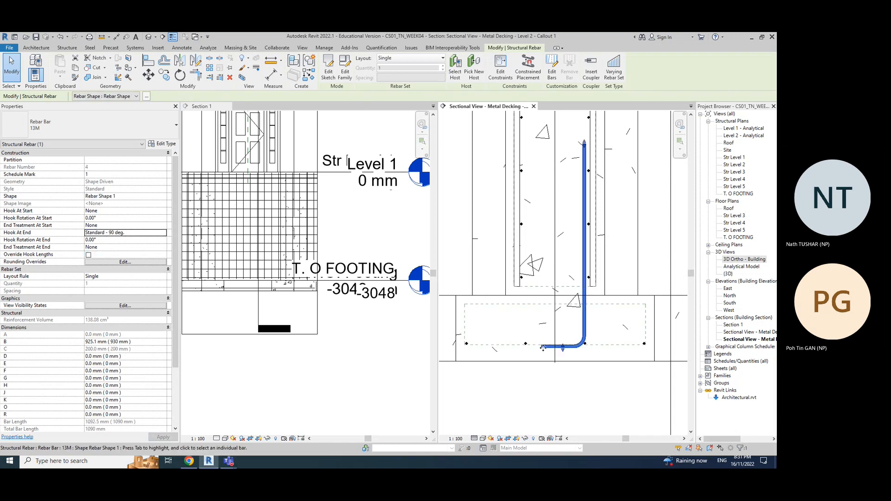
pyautogui.moveTo(563, 351); pyautogui.dragTo(563, 356)
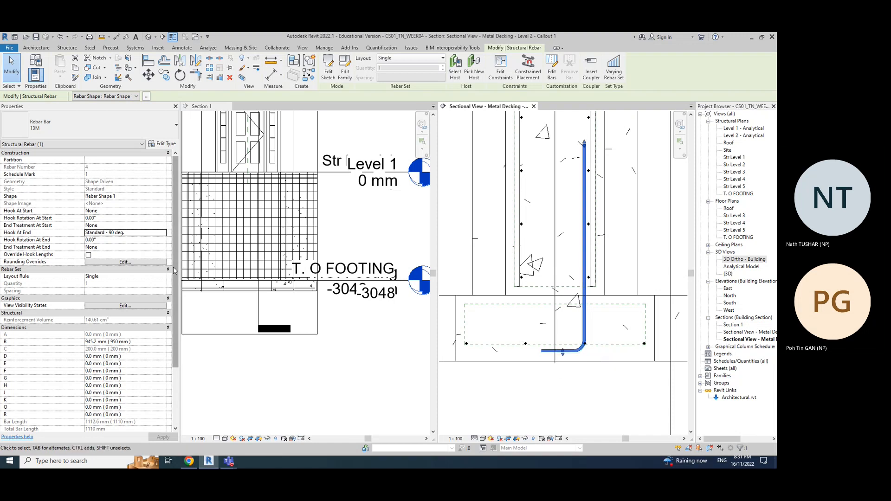
# Step: Examine the bar's hook, end treatment and dimension properties for a way to change the hook's length
pyautogui.click(144, 342)
pyautogui.moveTo(172, 340); pyautogui.dragTo(180, 365)
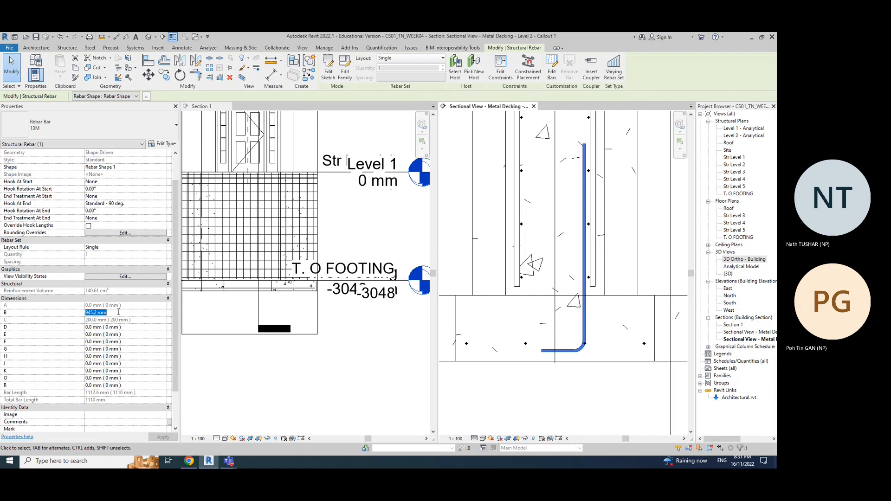
pyautogui.click(129, 199)
pyautogui.click(111, 182)
pyautogui.click(111, 199)
pyautogui.click(127, 203)
pyautogui.click(122, 218)
pyautogui.click(163, 218)
pyautogui.click(163, 219)
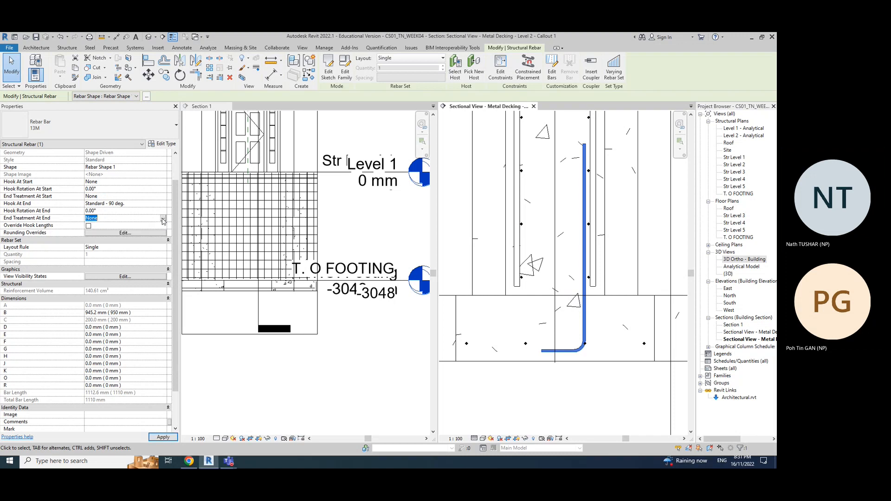
pyautogui.scroll(-2, 133, 235)
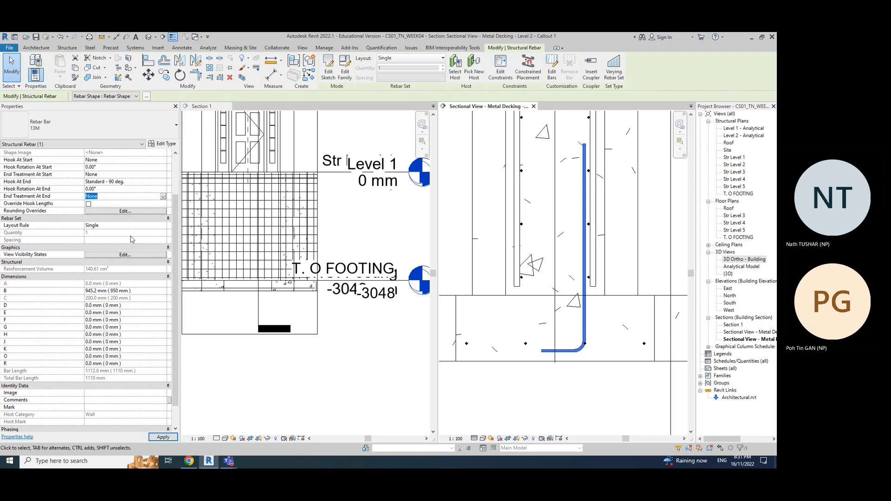
pyautogui.scroll(-1, 131, 239)
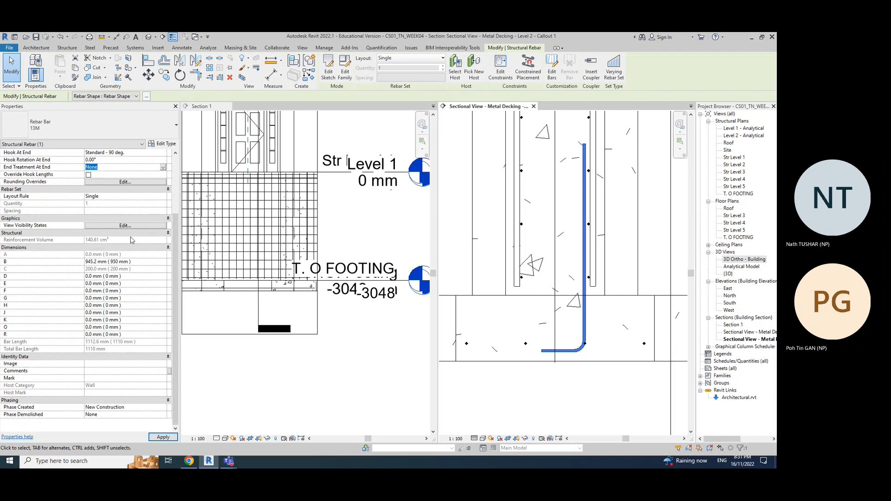
# Step: Try setting the hooked bar's dimension B to 1500 mm, and undo the change
pyautogui.click(144, 263)
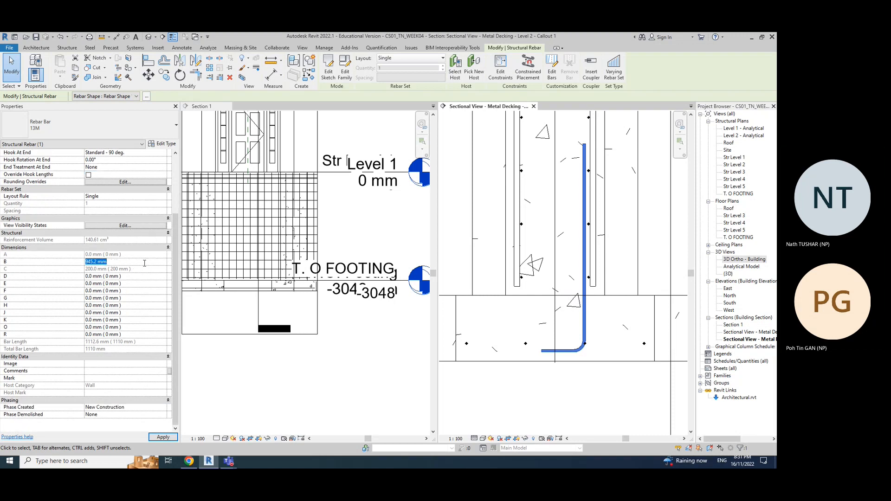
pyautogui.write('1500')
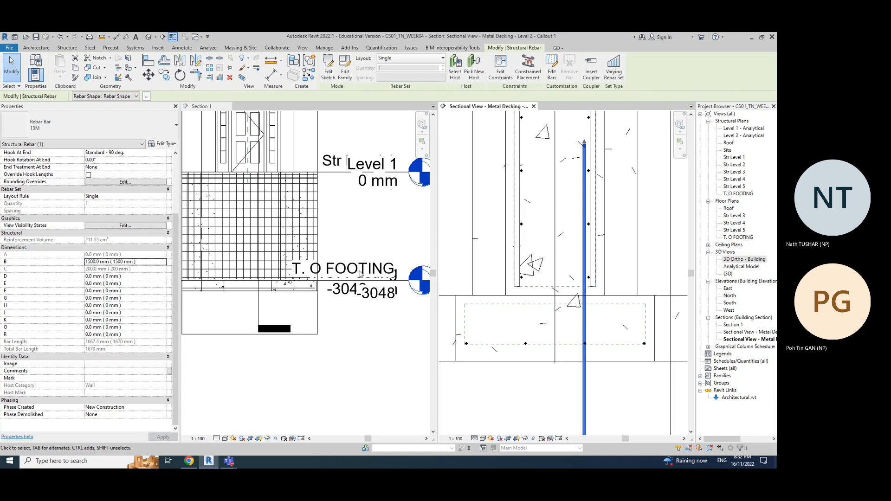
pyautogui.press('Escape')
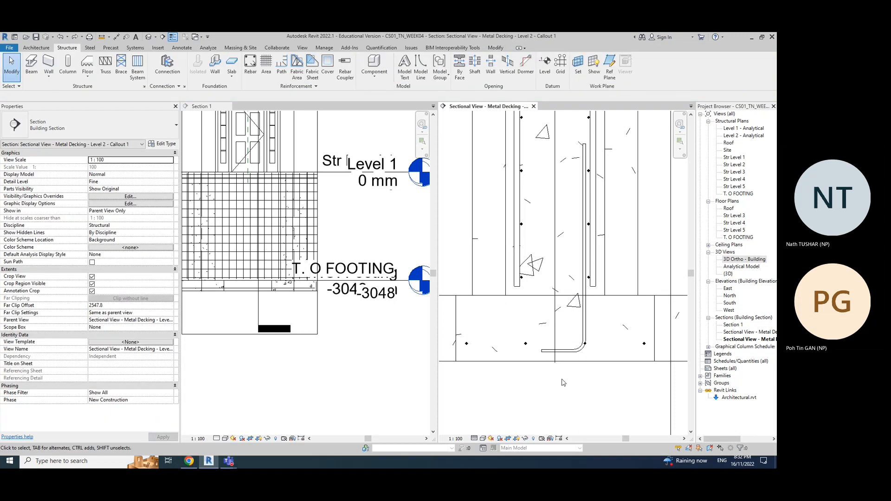
# Step: Raise the bar's hooked end slightly within the footing, making dimension B about 936 mm
pyautogui.click(564, 353)
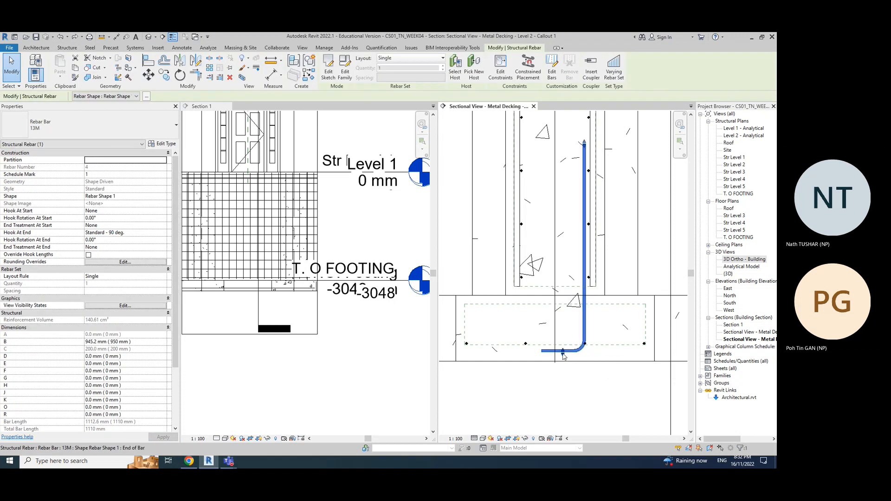
pyautogui.moveTo(563, 355); pyautogui.dragTo(564, 394)
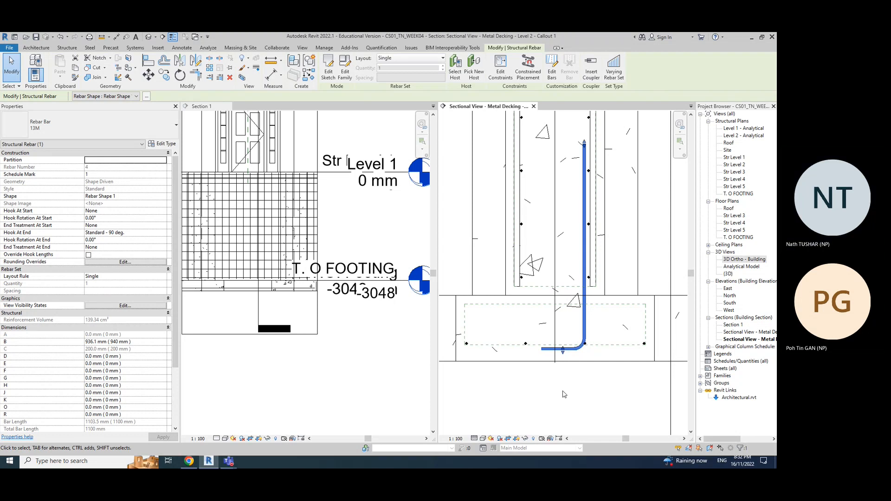
# Step: Check the bar's shape and hook properties and open the Rebar Hook Lengths table of the 13M type
pyautogui.click(163, 197)
pyautogui.moveTo(165, 225); pyautogui.dragTo(168, 211)
pyautogui.click(157, 195)
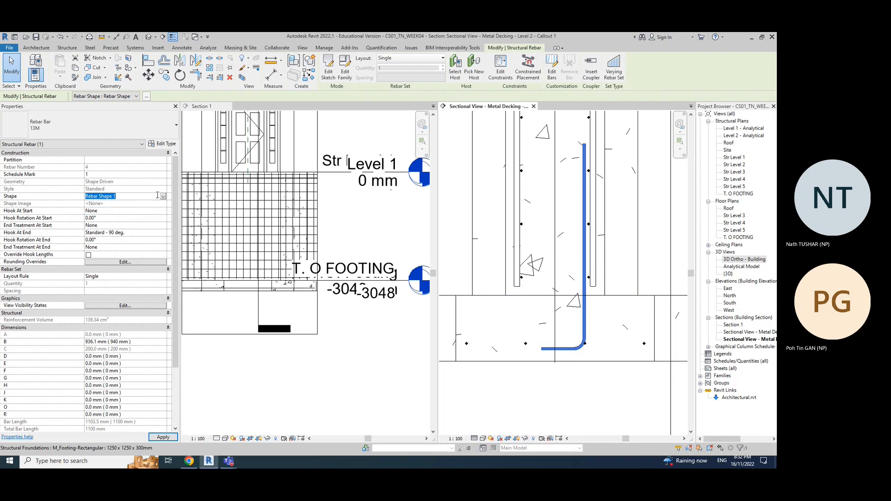
pyautogui.click(151, 211)
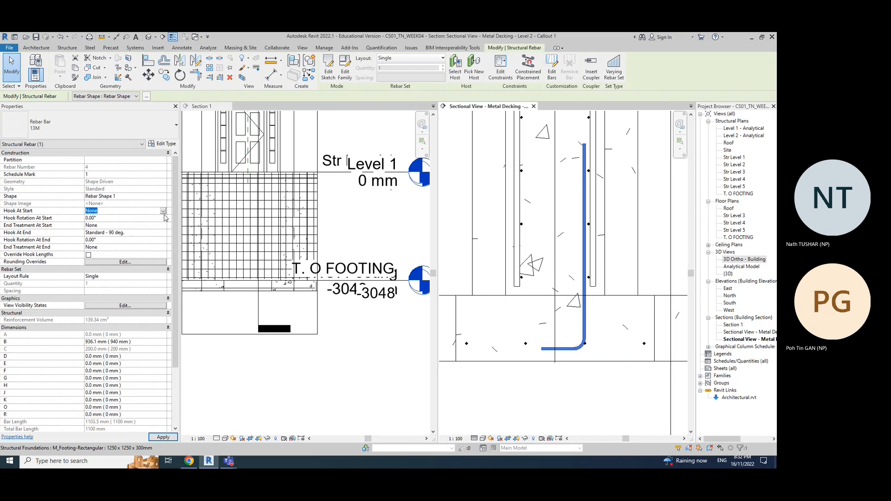
pyautogui.click(162, 226)
pyautogui.click(159, 233)
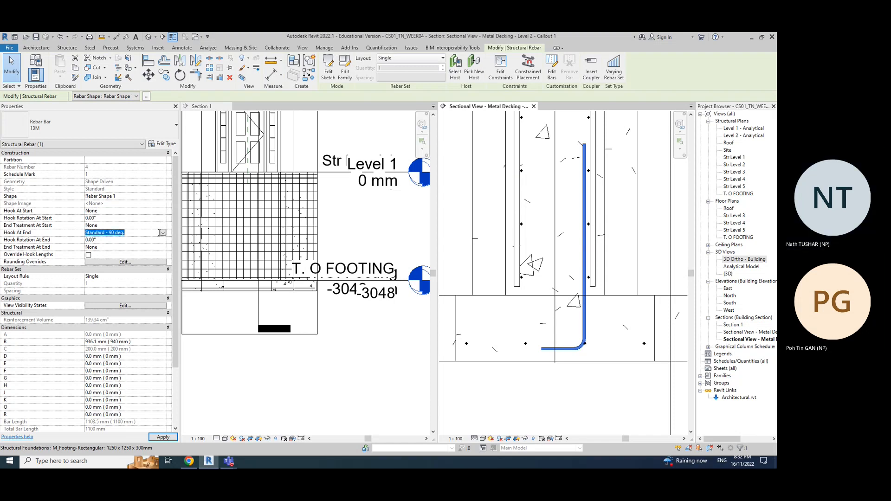
pyautogui.click(165, 145)
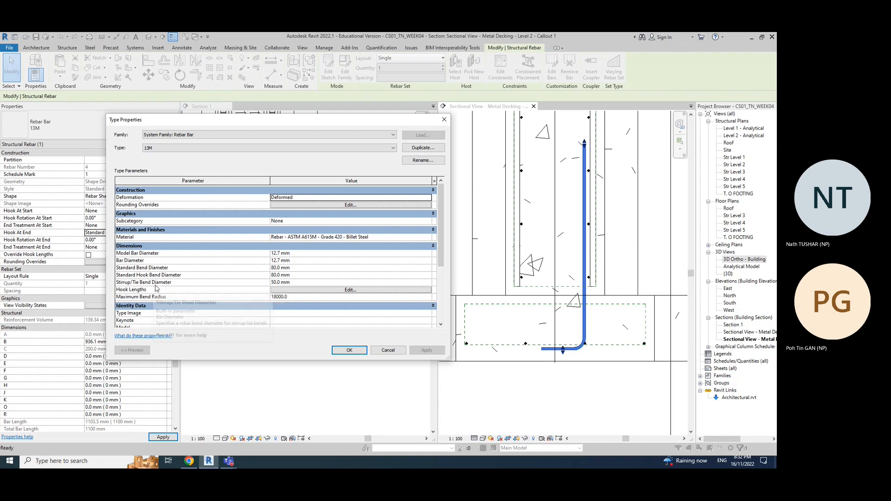
pyautogui.click(354, 291)
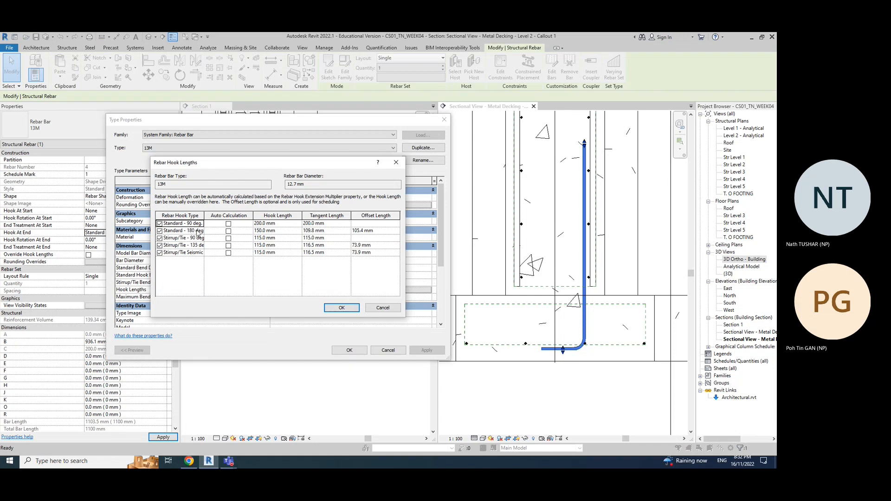
pyautogui.moveTo(205, 217); pyautogui.dragTo(224, 216)
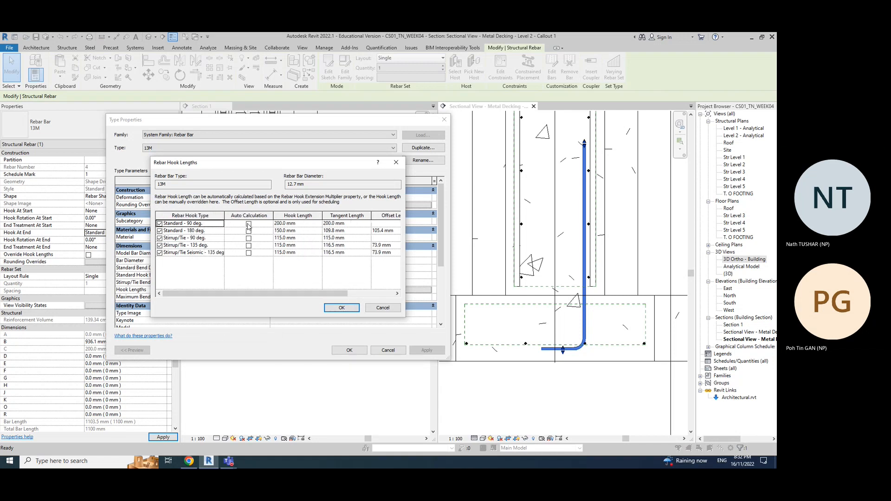
# Step: Try to set the 13M rebar type's Standard - 90 deg. hook length to 500 mm
pyautogui.click(303, 224)
pyautogui.moveTo(286, 223); pyautogui.dragTo(283, 224)
pyautogui.write('1')
pyautogui.press('BackSpace')
pyautogui.write('200')
pyautogui.moveTo(286, 224); pyautogui.dragTo(275, 224)
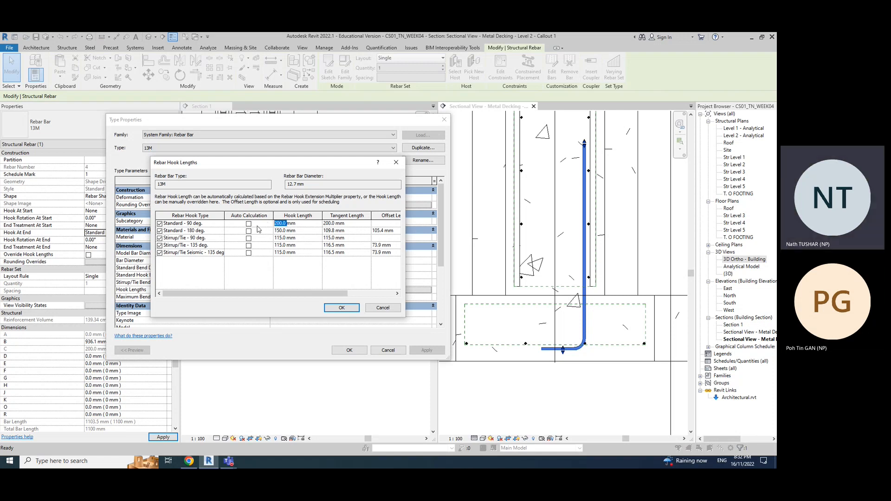
pyautogui.moveTo(302, 223); pyautogui.dragTo(260, 224)
pyautogui.write('5')
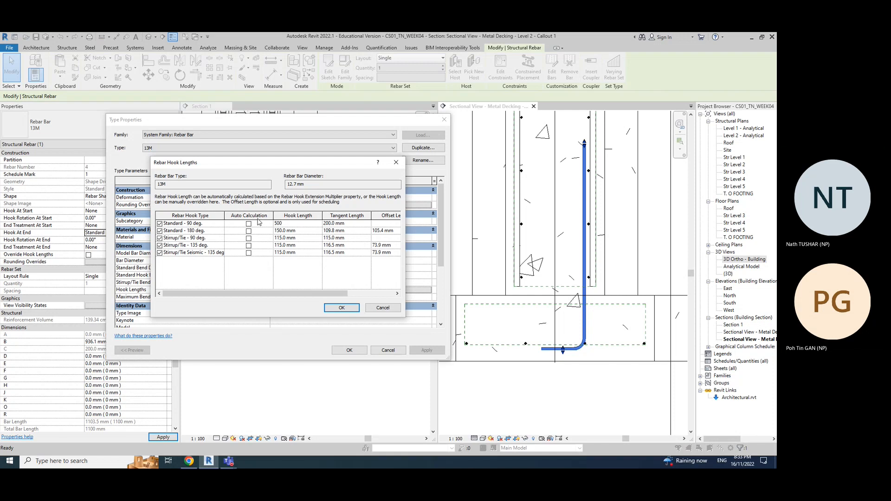
pyautogui.write('0.0')
pyautogui.click(345, 308)
pyautogui.click(420, 350)
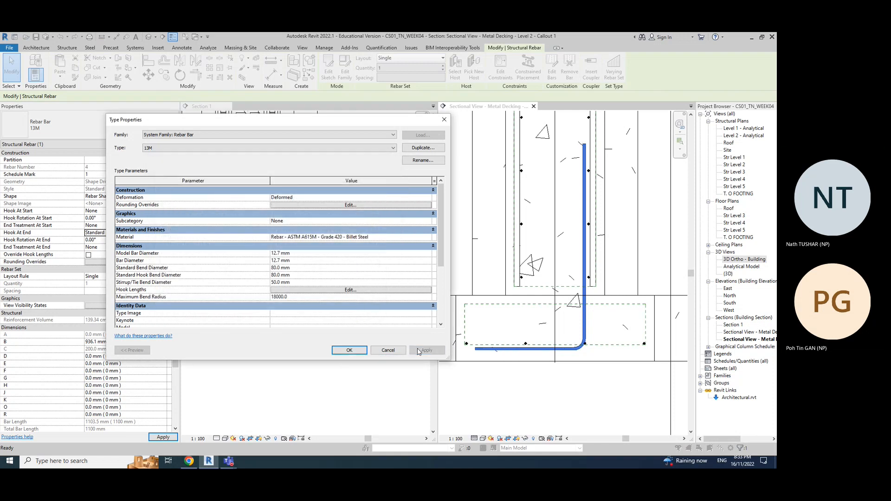
pyautogui.click(383, 355)
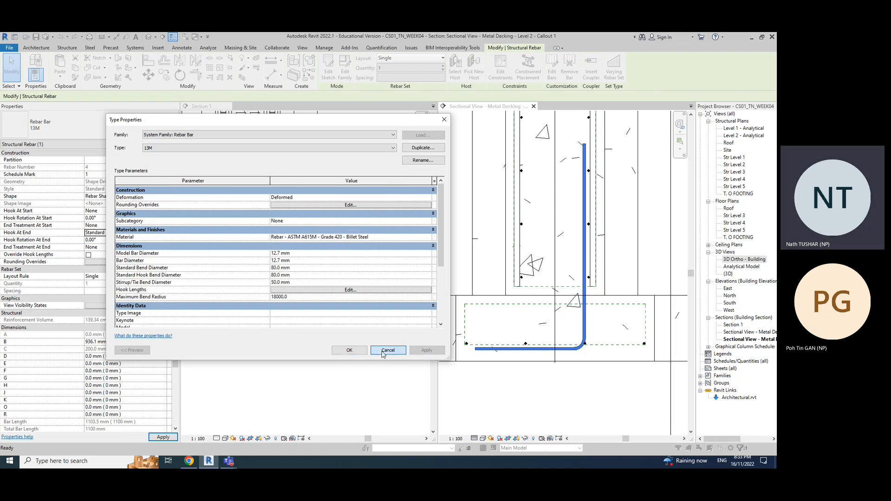
pyautogui.click(575, 411)
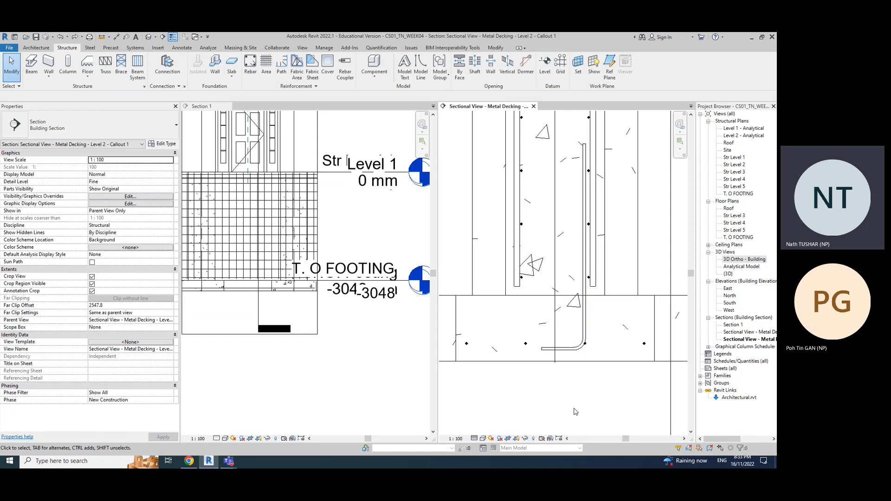
# Step: Delete the hooked 13M bar that runs from the wall down into the footing
pyautogui.click(587, 329)
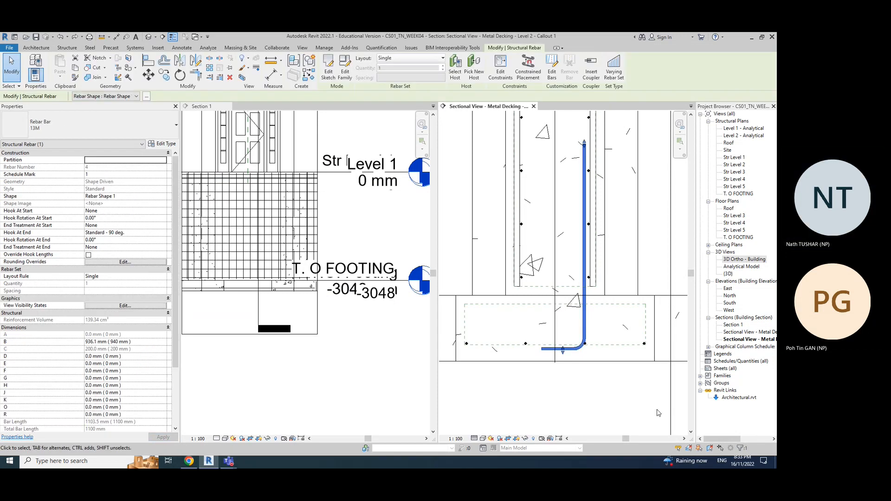
pyautogui.click(657, 410)
pyautogui.click(250, 67)
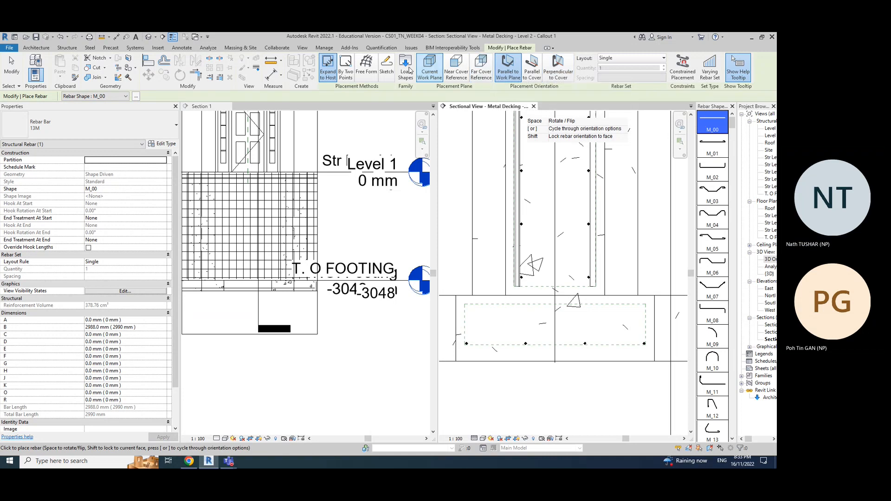
pyautogui.click(386, 68)
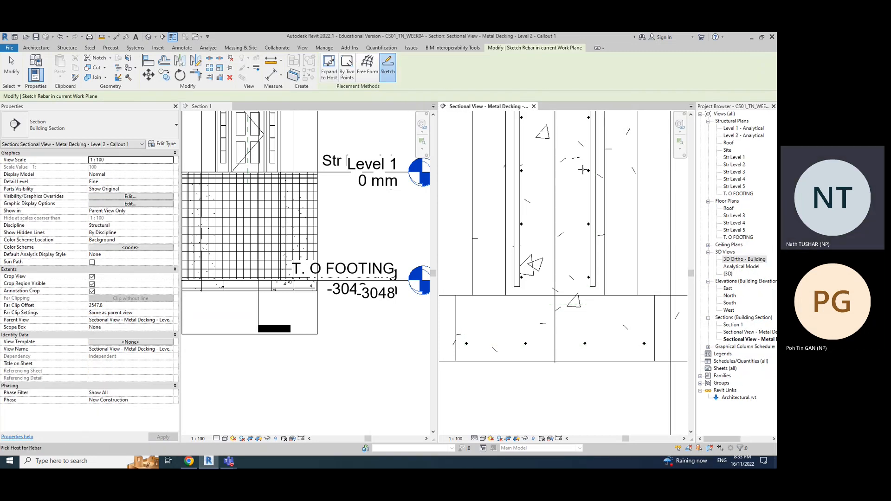
pyautogui.press('Escape')
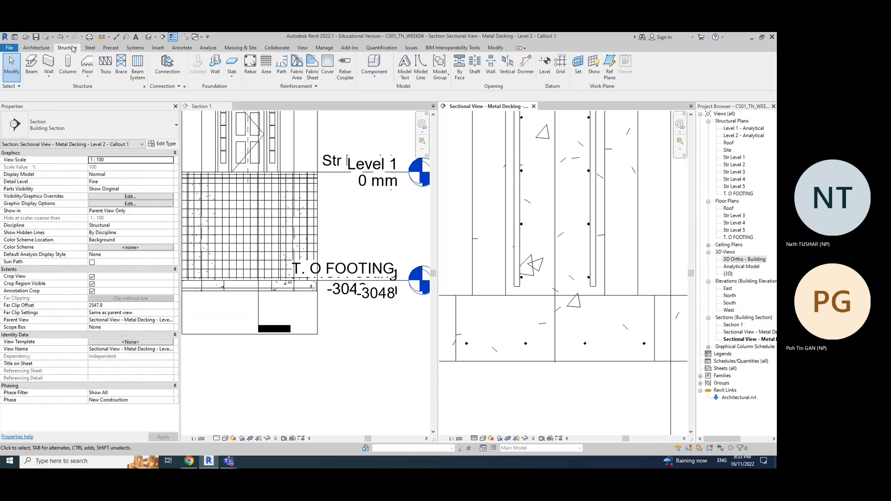
pyautogui.click(251, 65)
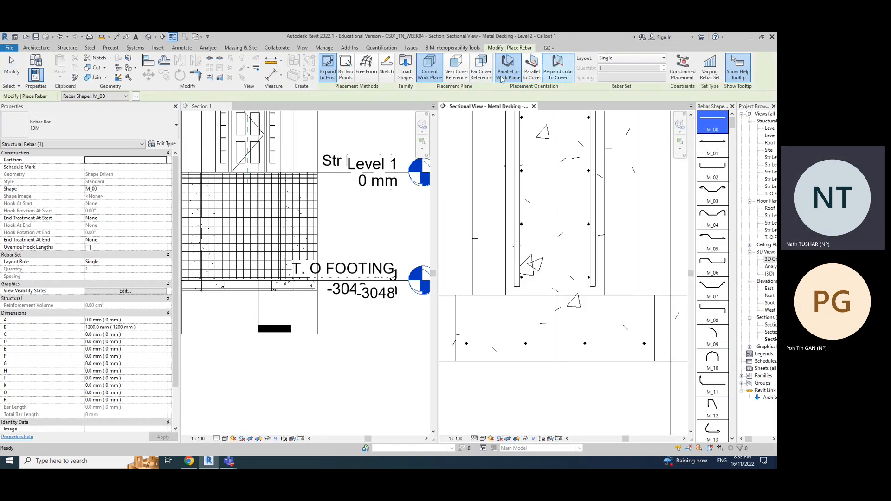
pyautogui.click(387, 68)
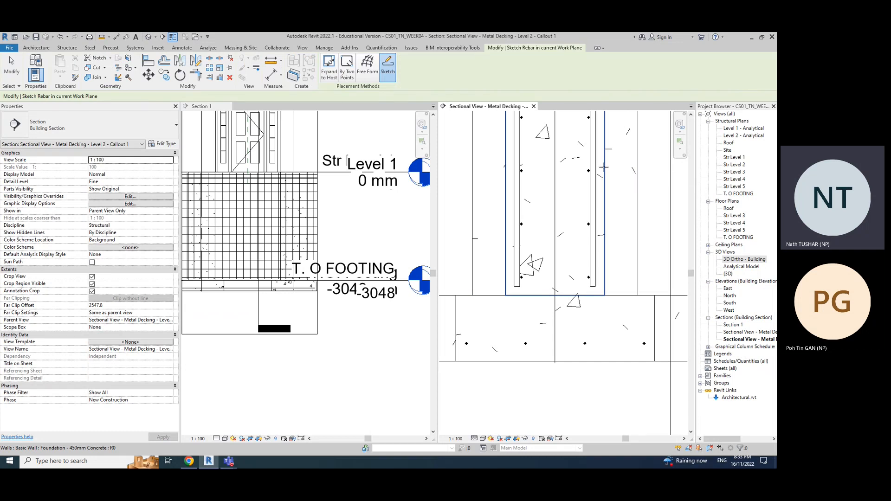
pyautogui.click(603, 168)
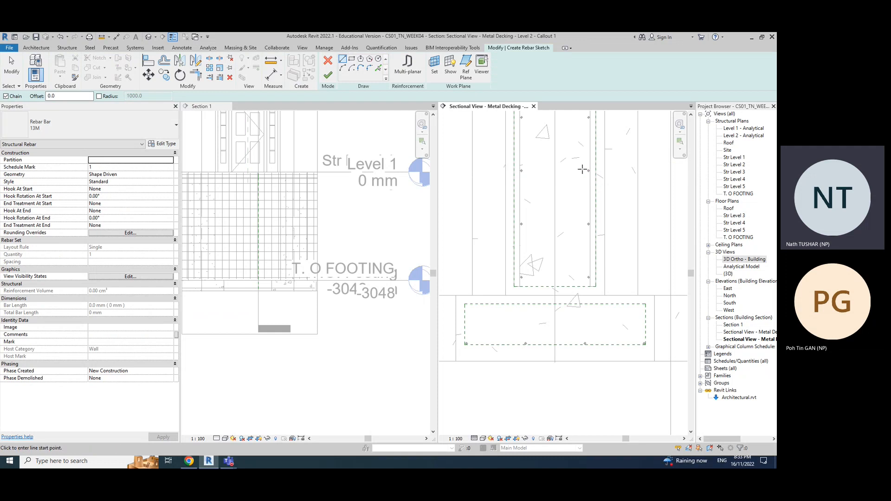
pyautogui.click(583, 170)
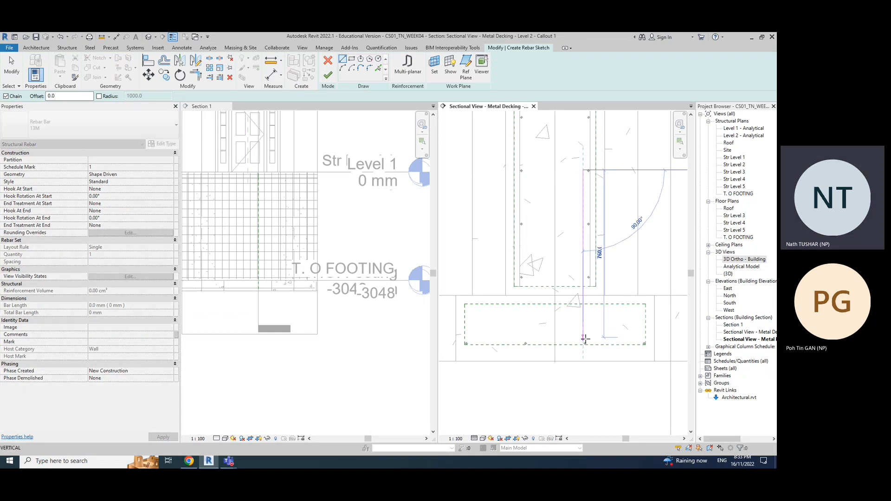
pyautogui.press('Escape')
pyautogui.press('Escape')
pyautogui.press('Escape')
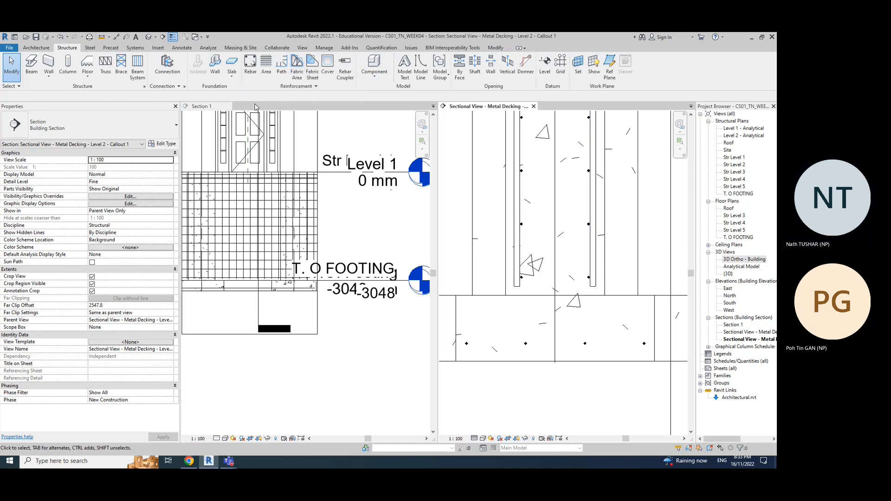
pyautogui.click(250, 66)
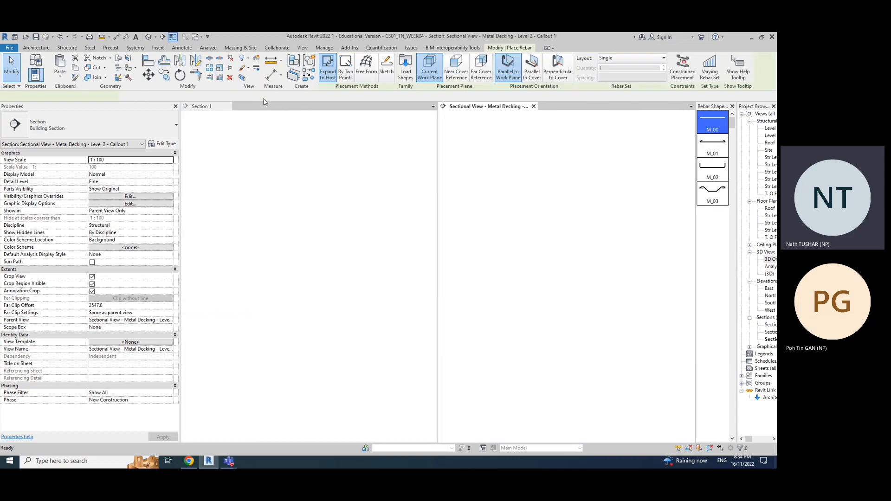
pyautogui.click(387, 67)
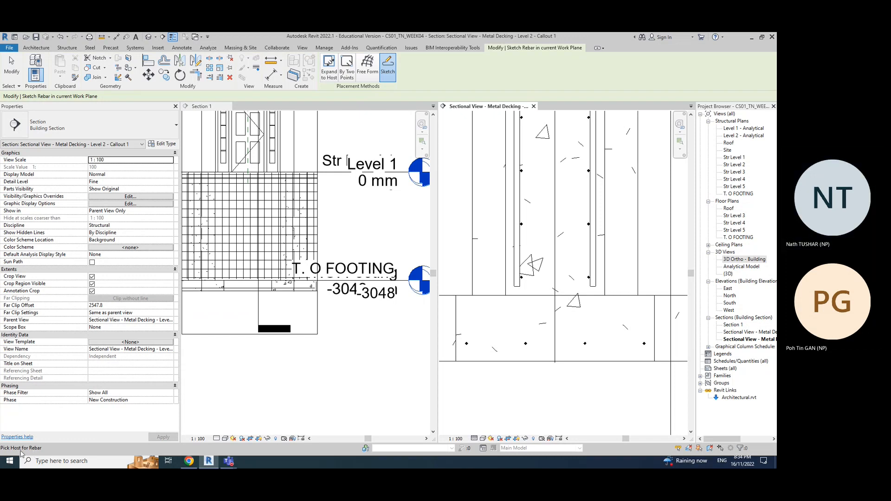
pyautogui.click(605, 191)
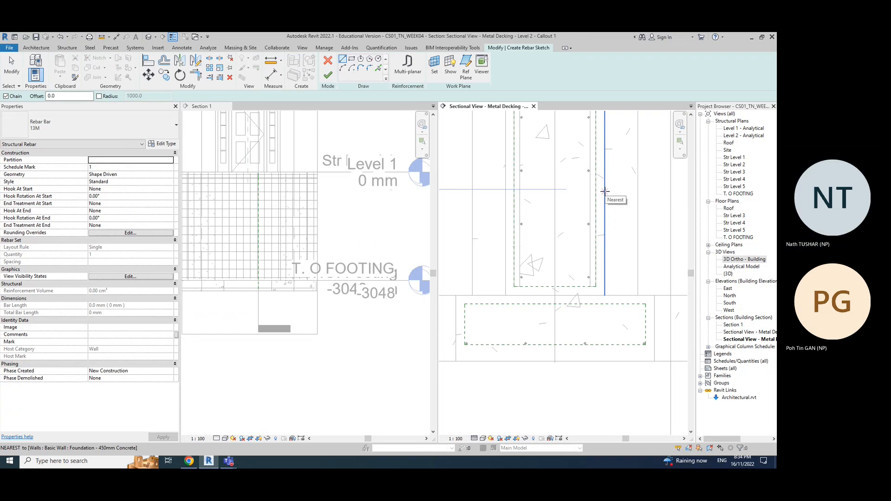
pyautogui.scroll(-1, 605, 192)
pyautogui.moveTo(633, 173); pyautogui.dragTo(634, 210, button='middle')
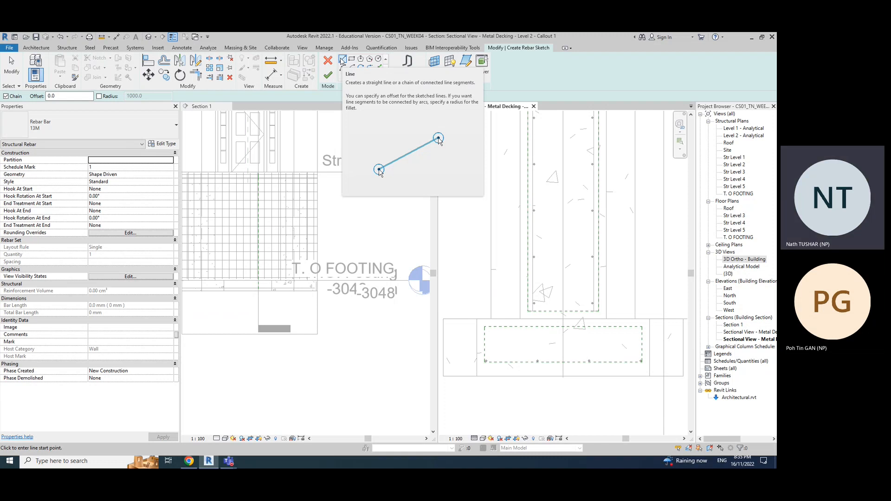
pyautogui.click(328, 60)
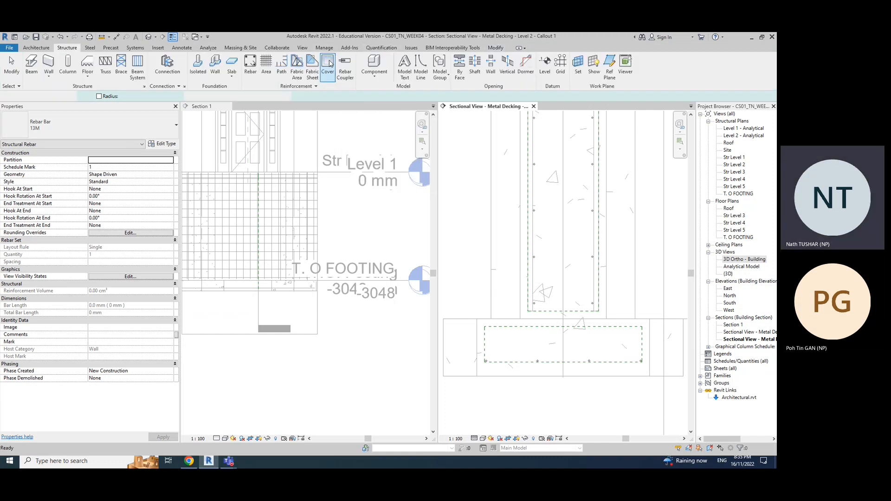
pyautogui.click(249, 66)
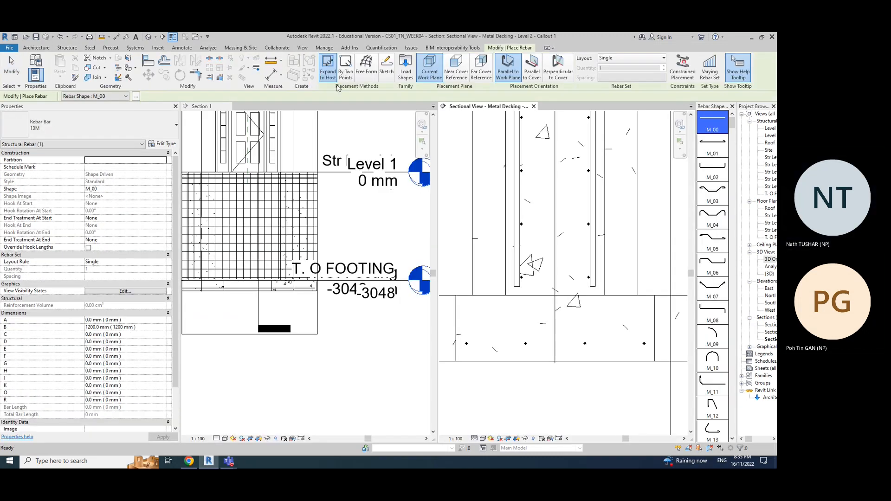
pyautogui.click(384, 66)
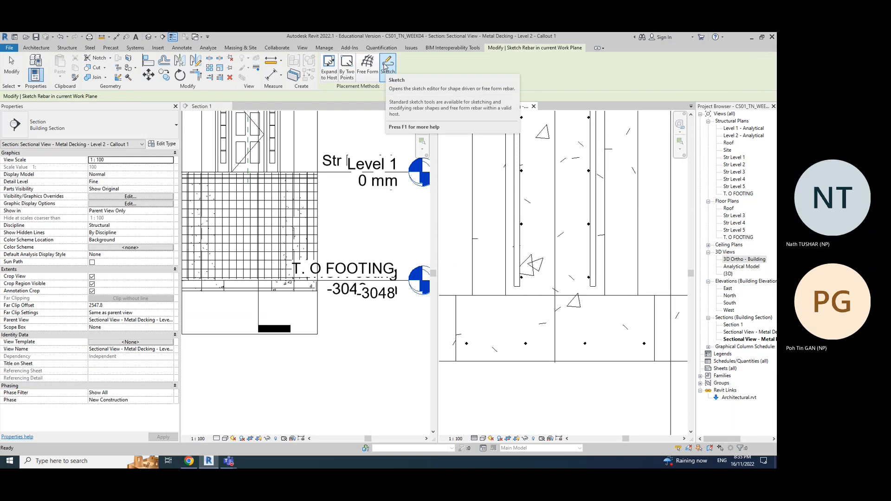
pyautogui.press('Escape')
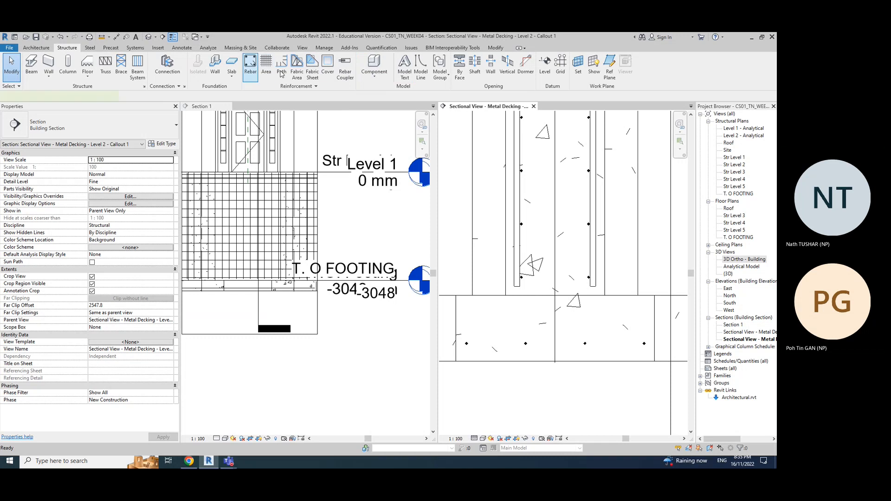
pyautogui.click(250, 65)
pyautogui.click(387, 67)
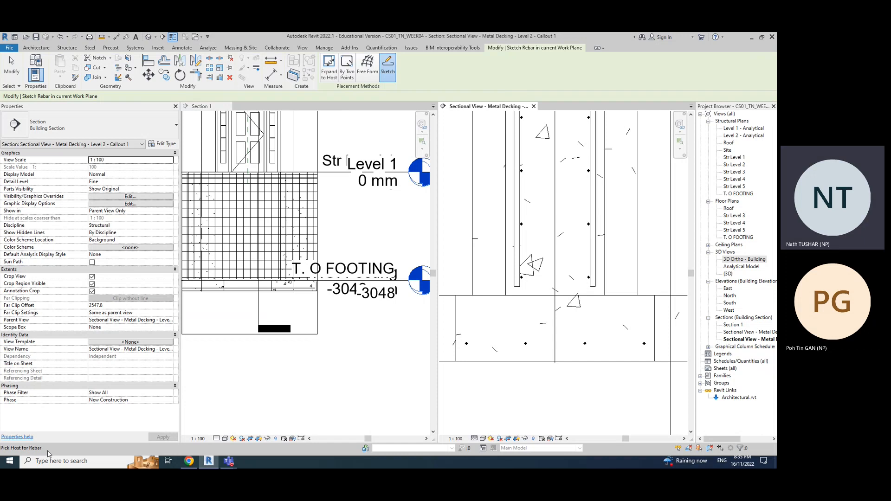
pyautogui.press('Escape')
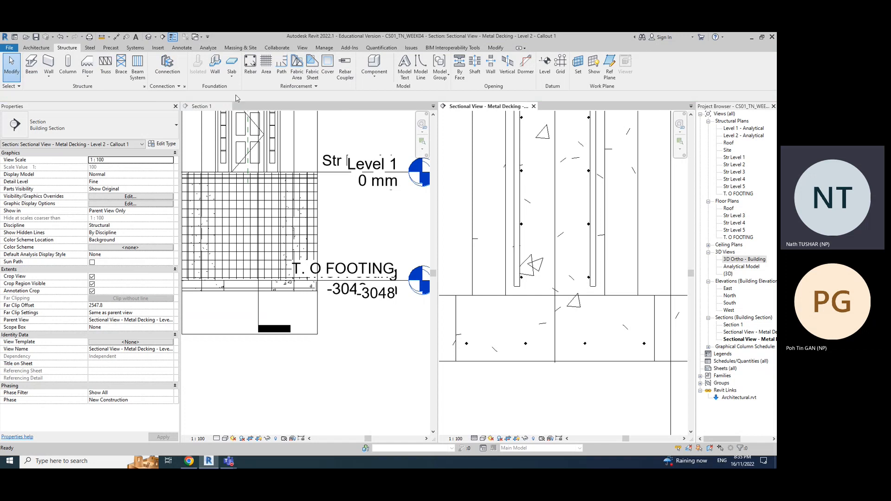
pyautogui.click(250, 67)
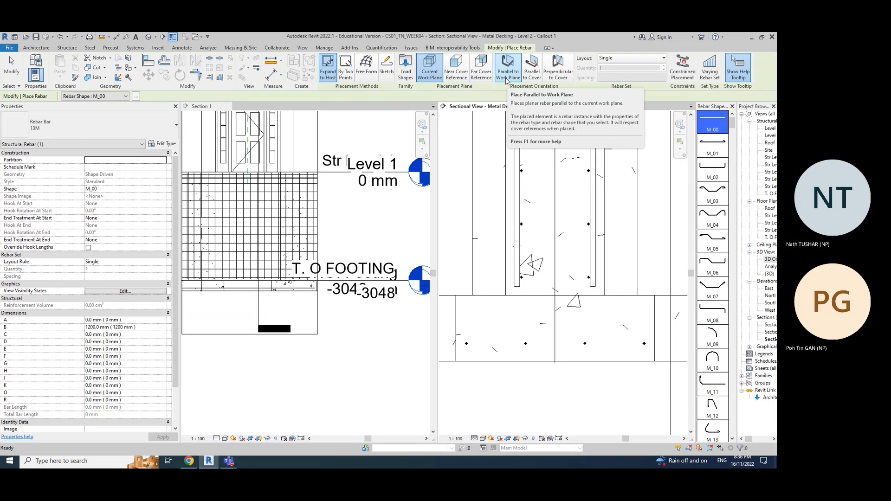
pyautogui.click(388, 75)
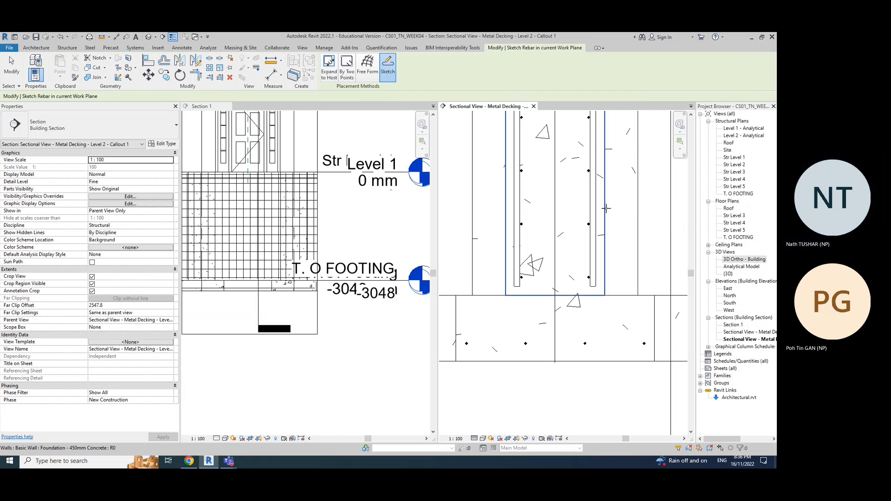
pyautogui.click(603, 208)
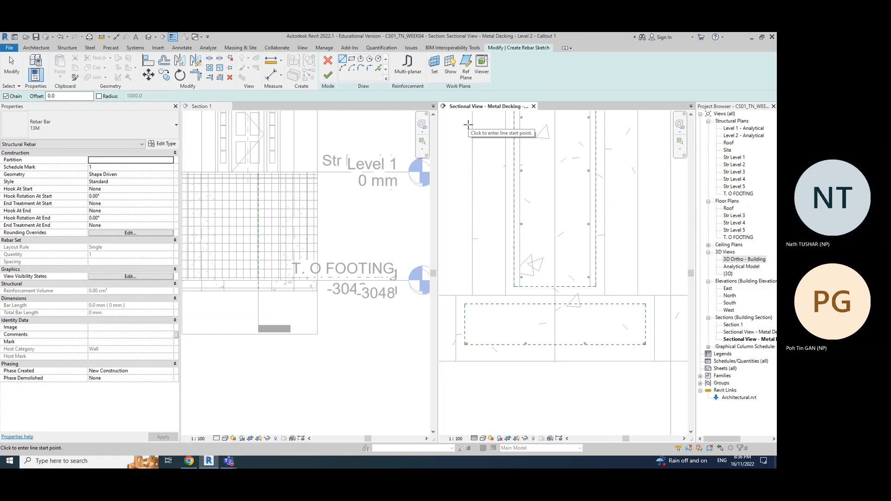
pyautogui.click(327, 60)
# Step: Close the Section 1 view so the callout section of the wall and footing fills the drawing area
pyautogui.click(227, 106)
pyautogui.scroll(-5, 485, 278)
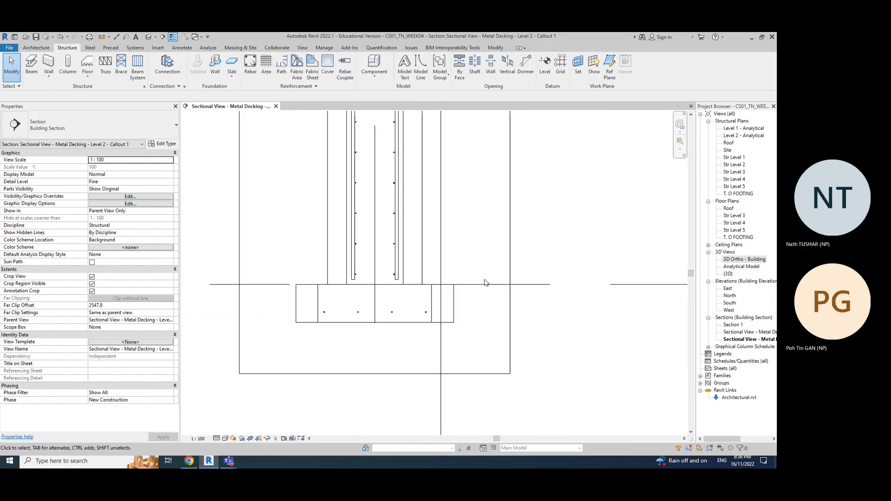
pyautogui.moveTo(507, 239); pyautogui.dragTo(539, 263, button='middle')
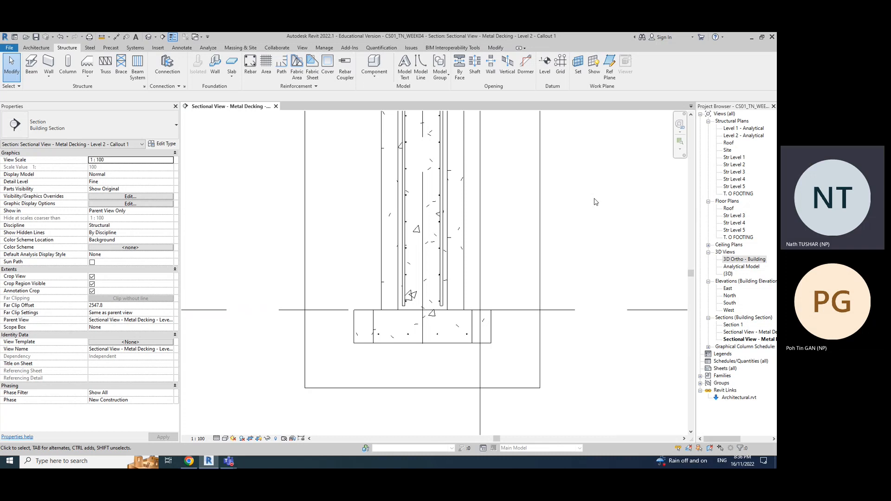
pyautogui.scroll(-4, 596, 201)
pyautogui.moveTo(596, 202); pyautogui.dragTo(560, 224, button='middle')
pyautogui.scroll(-2, 576, 224)
pyautogui.scroll(2, 502, 226)
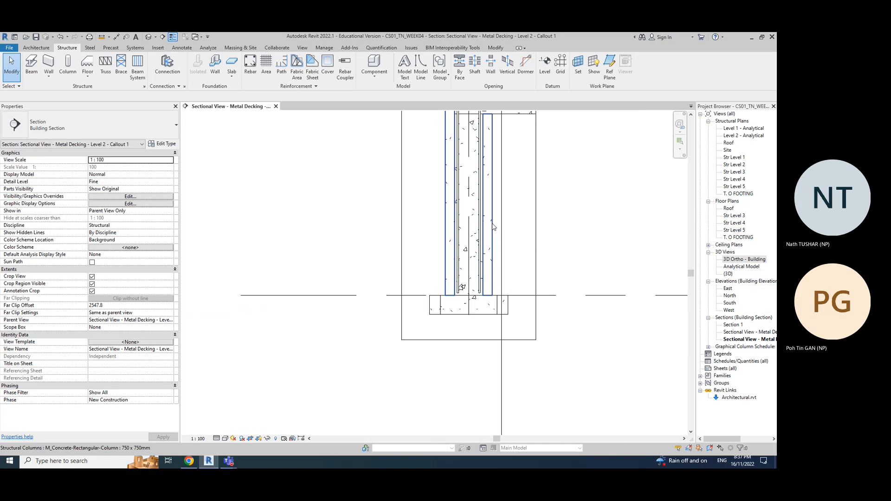
# Step: Try to sketch a rebar with the 750 x 750mm concrete column beside the wall as its host
pyautogui.click(256, 79)
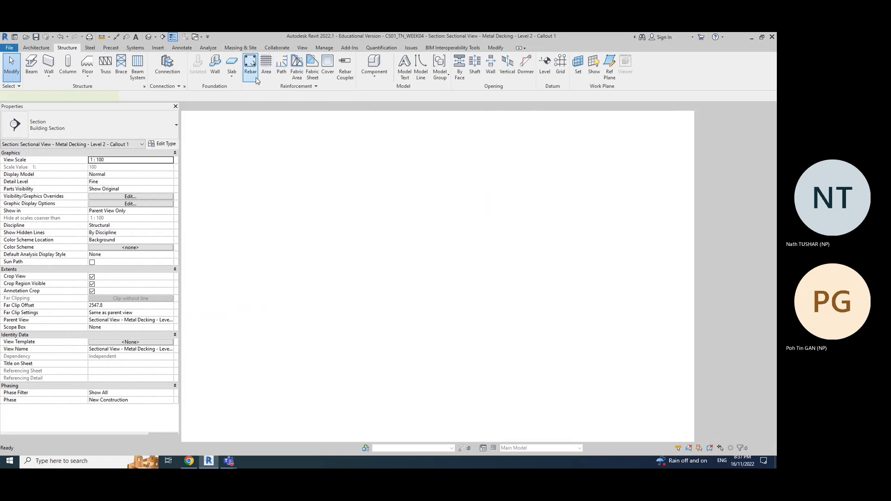
pyautogui.click(388, 70)
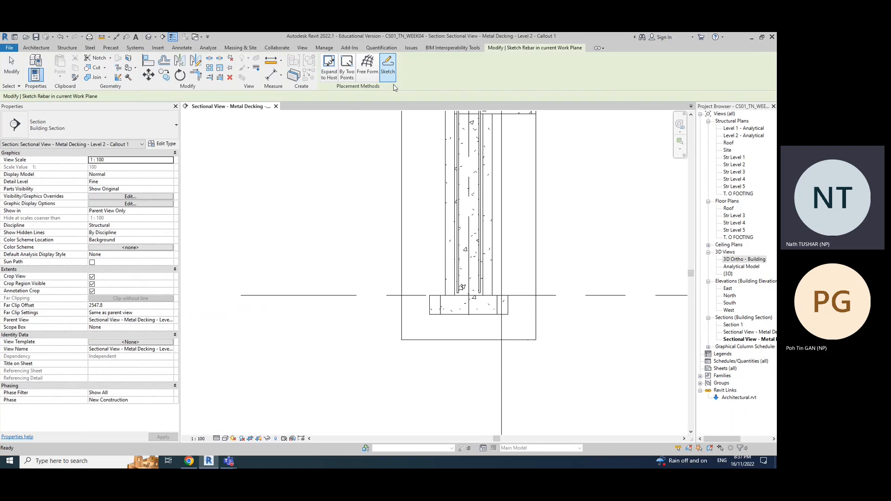
pyautogui.click(493, 196)
pyautogui.click(405, 293)
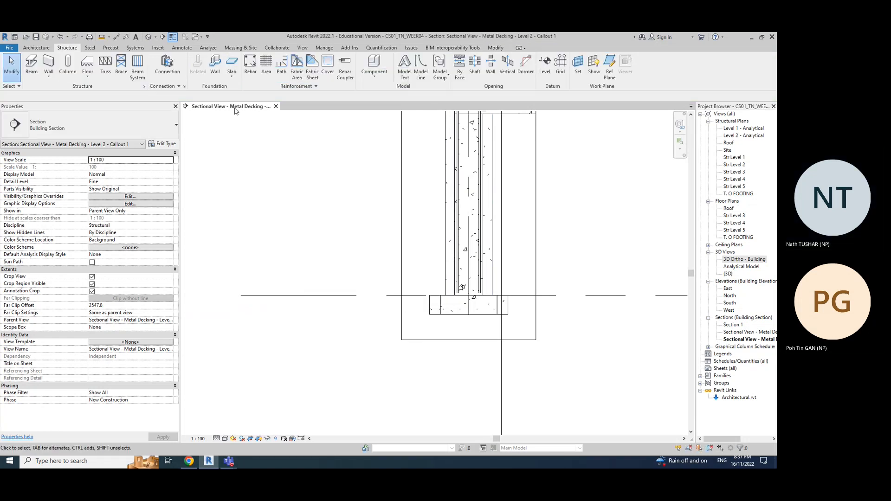
pyautogui.click(250, 66)
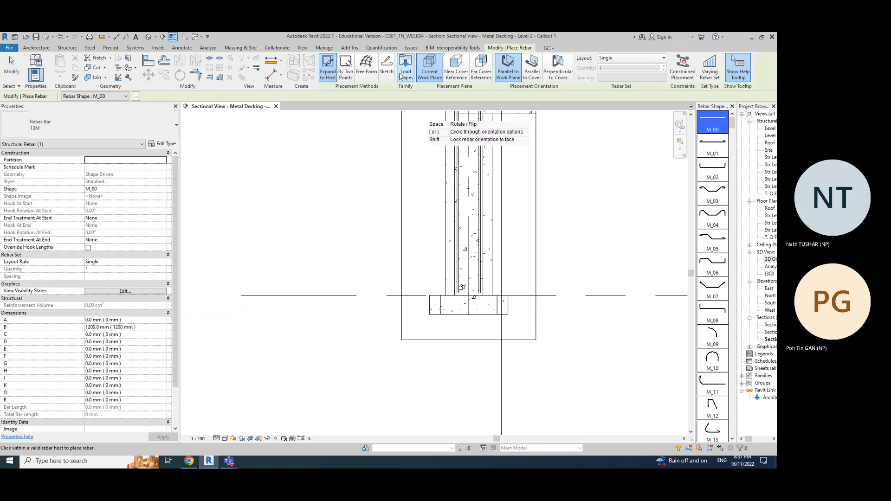
pyautogui.click(386, 67)
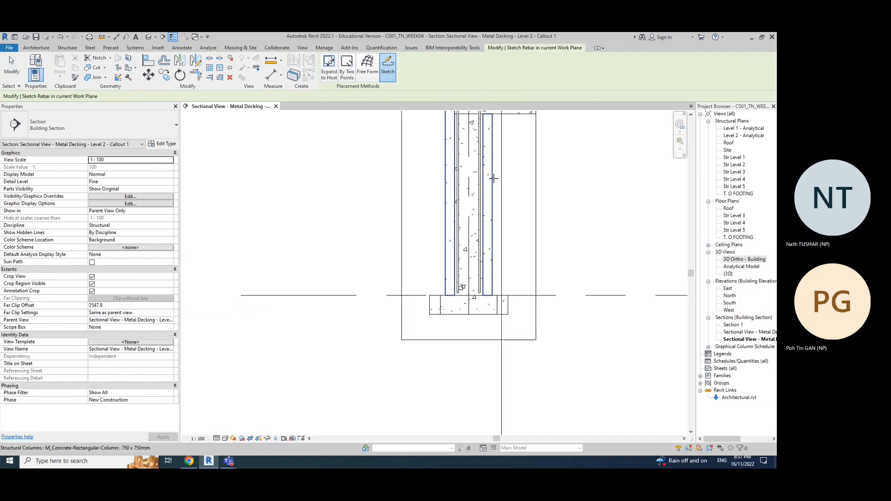
pyautogui.click(493, 179)
pyautogui.click(404, 293)
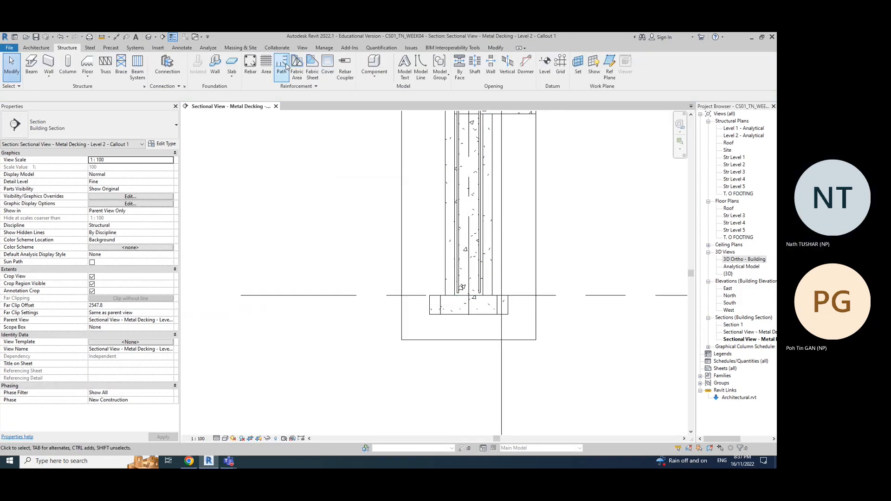
# Step: Start a sketched 13M rebar with the 450mm concrete foundation wall as its host
pyautogui.click(251, 65)
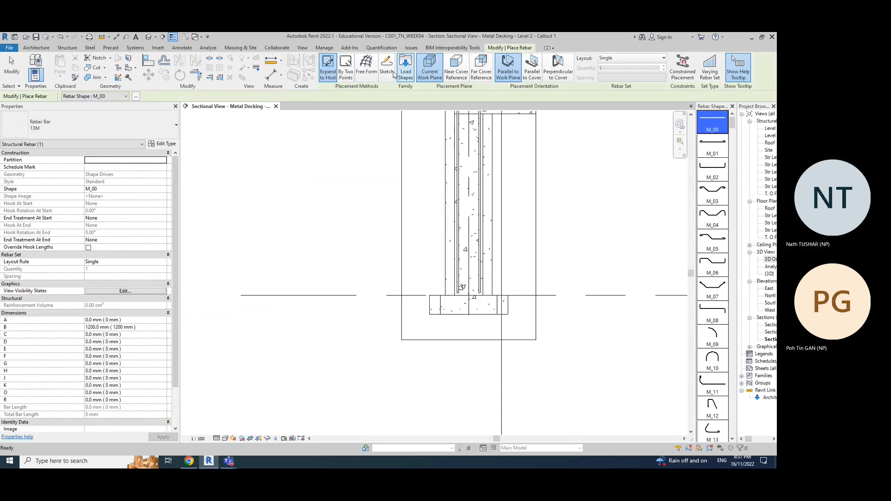
pyautogui.click(387, 67)
pyautogui.click(476, 294)
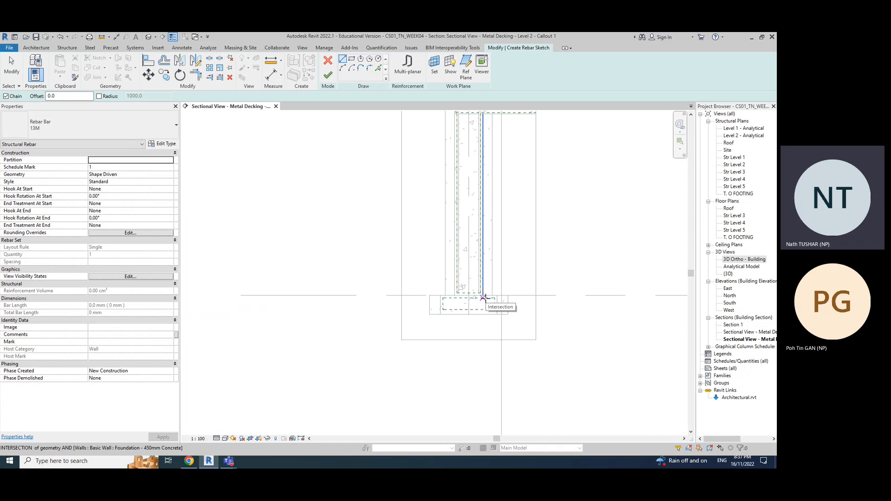
pyautogui.click(483, 298)
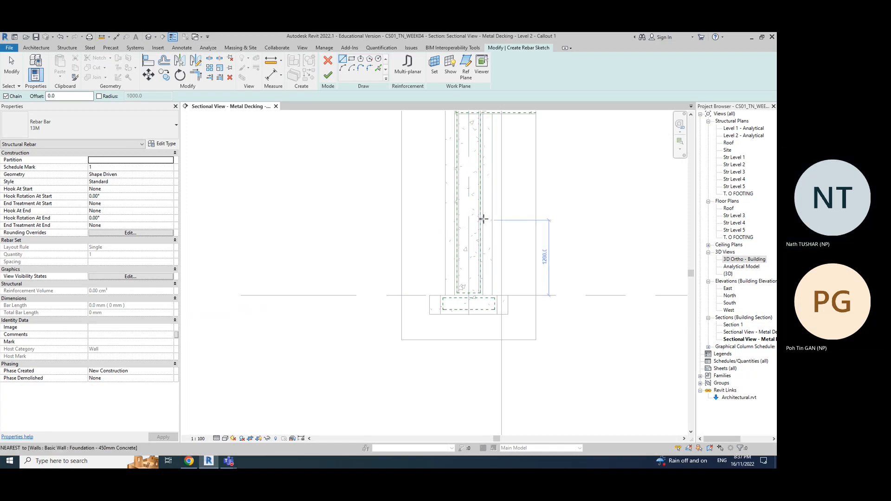
# Step: Try to sketch an L-shaped bar down inside the wall and along the footing's bottom cover line
pyautogui.scroll(2, 476, 245)
pyautogui.scroll(2, 476, 245)
pyautogui.scroll(-3, 477, 262)
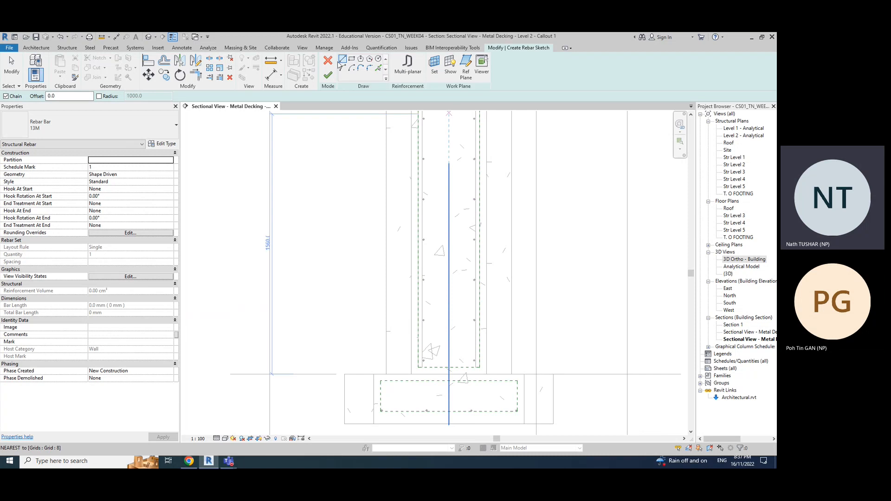
pyautogui.click(470, 246)
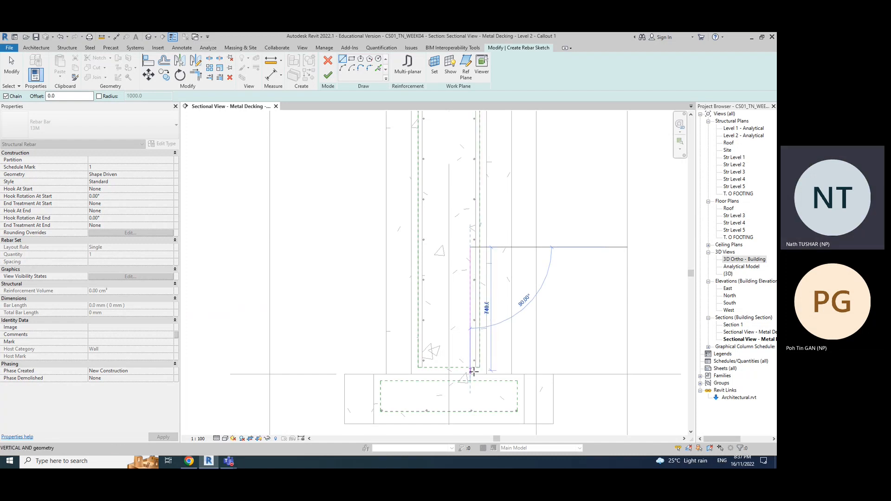
pyautogui.click(470, 414)
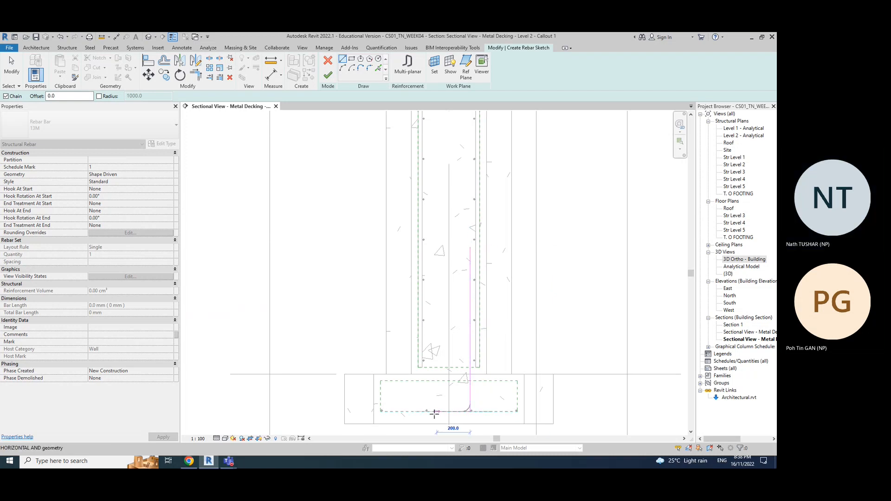
pyautogui.click(380, 411)
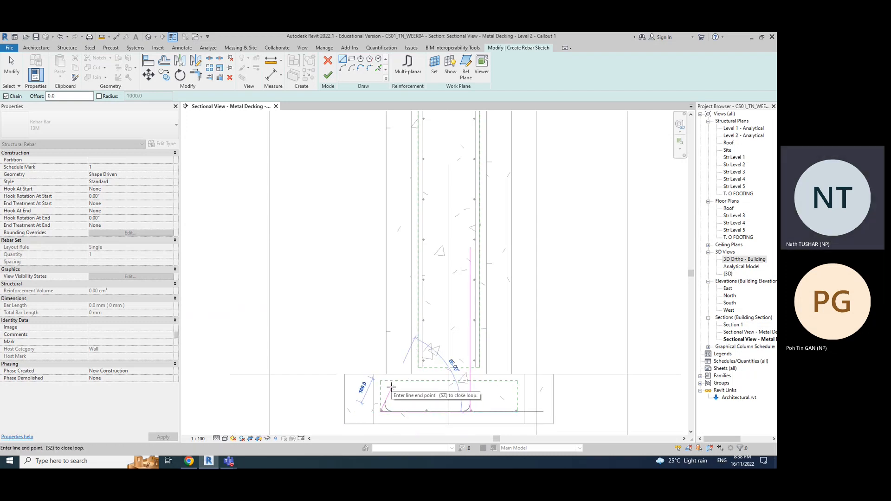
pyautogui.press('Escape')
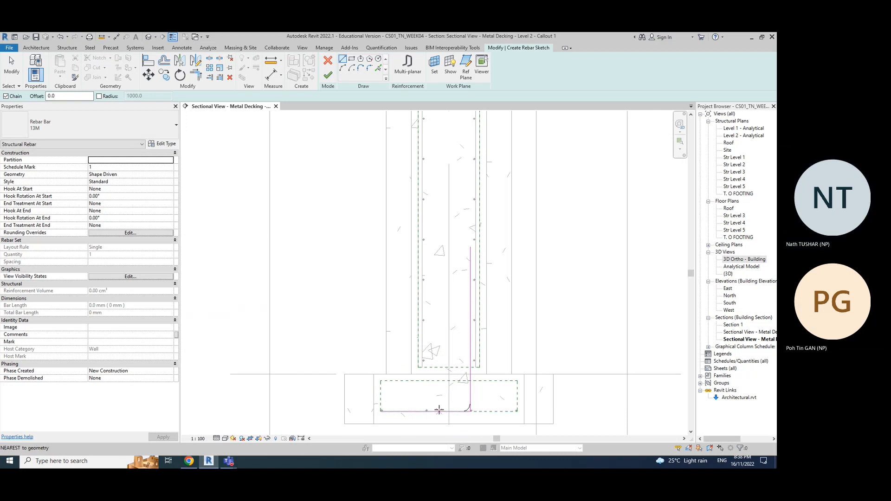
pyautogui.press('Escape')
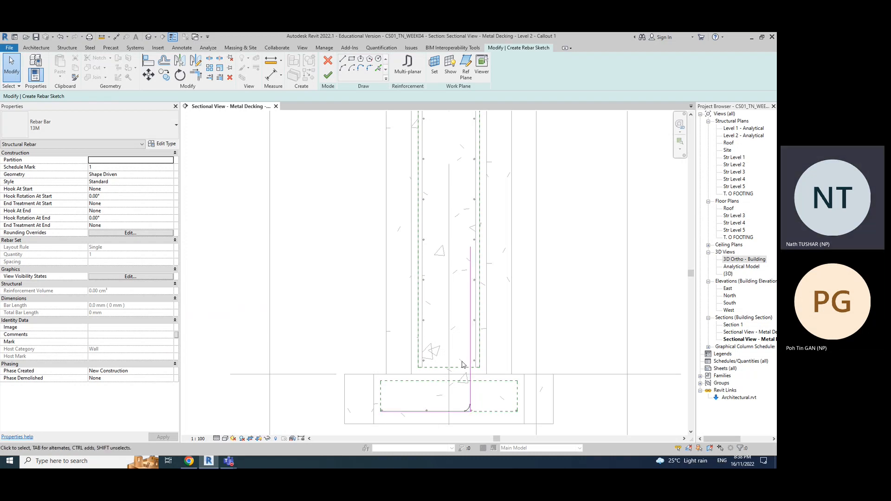
pyautogui.hotkey('ctrl', 'z')
# Step: Sketch an L-shaped bar with a vertical leg about 990 mm long and a leg about 530 mm along the footing's bottom cover line
pyautogui.click(342, 59)
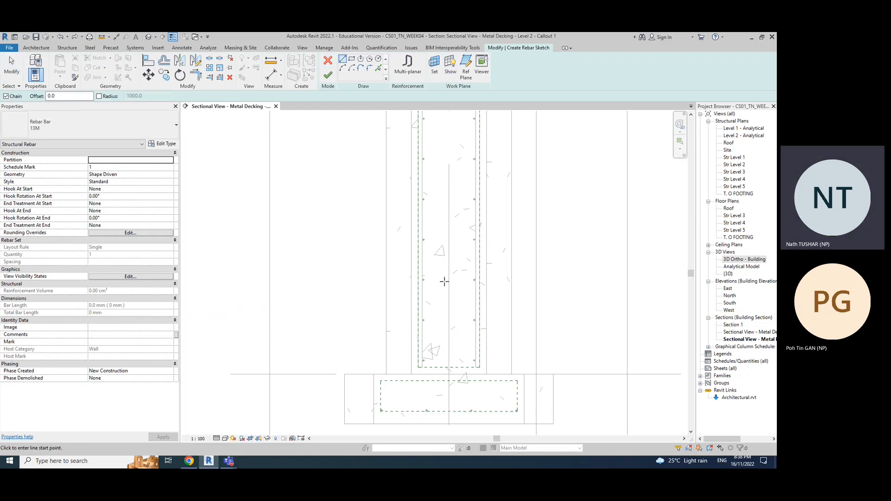
pyautogui.click(471, 247)
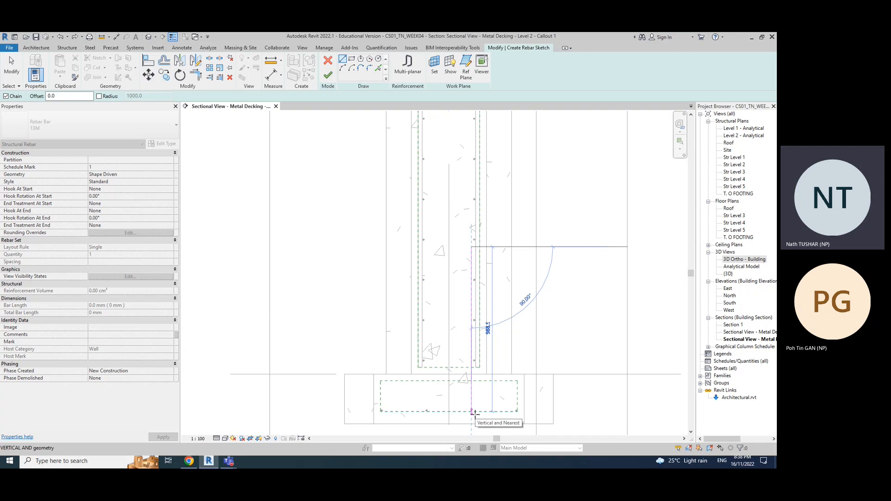
pyautogui.click(472, 412)
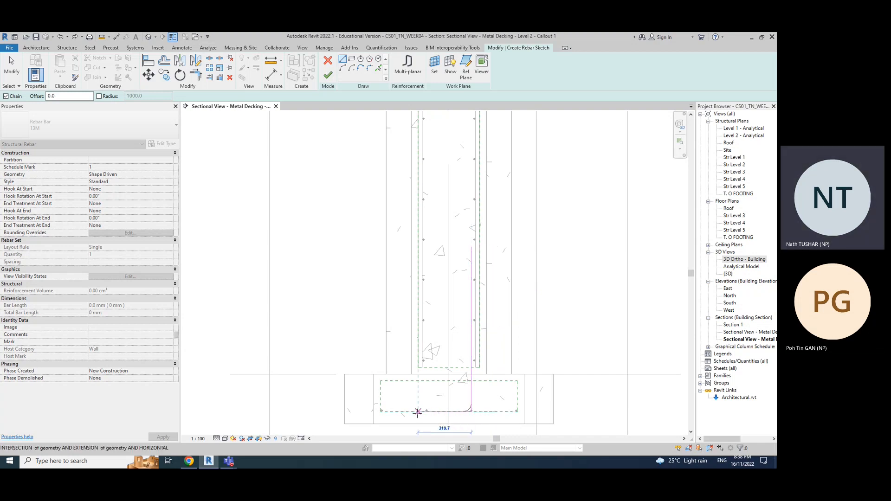
pyautogui.click(383, 412)
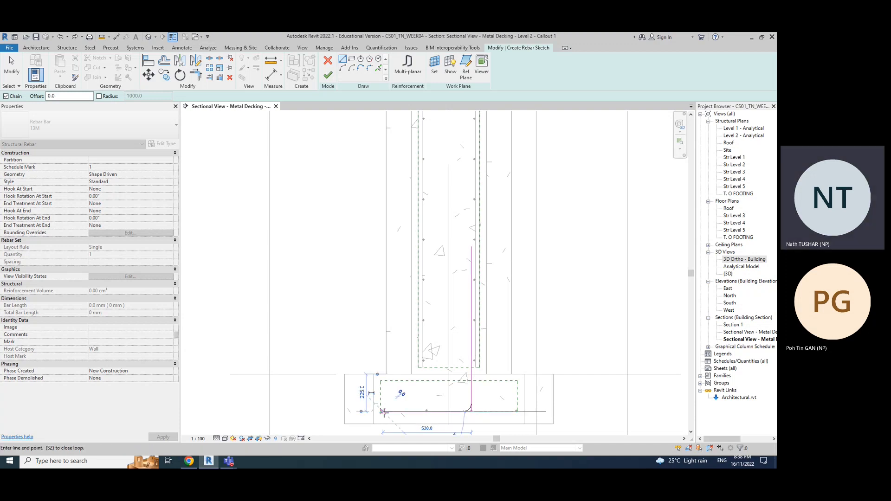
pyautogui.press('Escape')
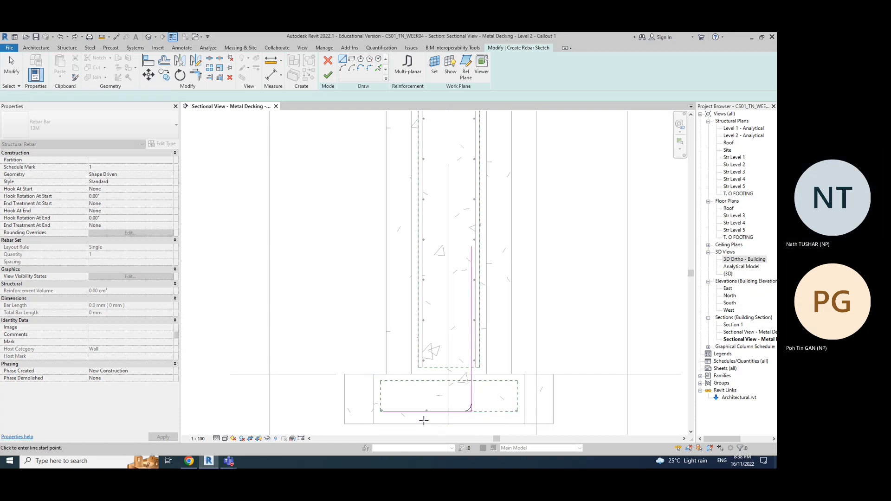
pyautogui.press('Escape')
# Step: Extend the free end of the bar's bottom leg just past the footing's cover corner, making the leg about 555 mm long
pyautogui.click(399, 414)
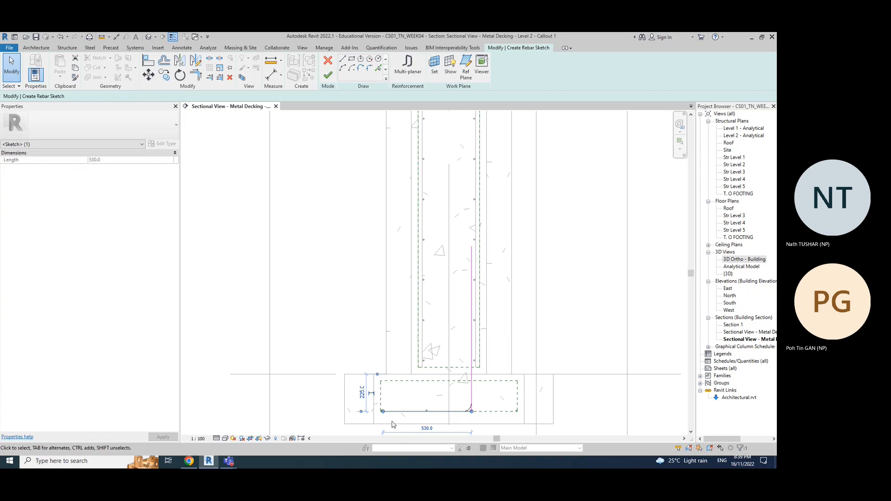
pyautogui.scroll(7, 392, 424)
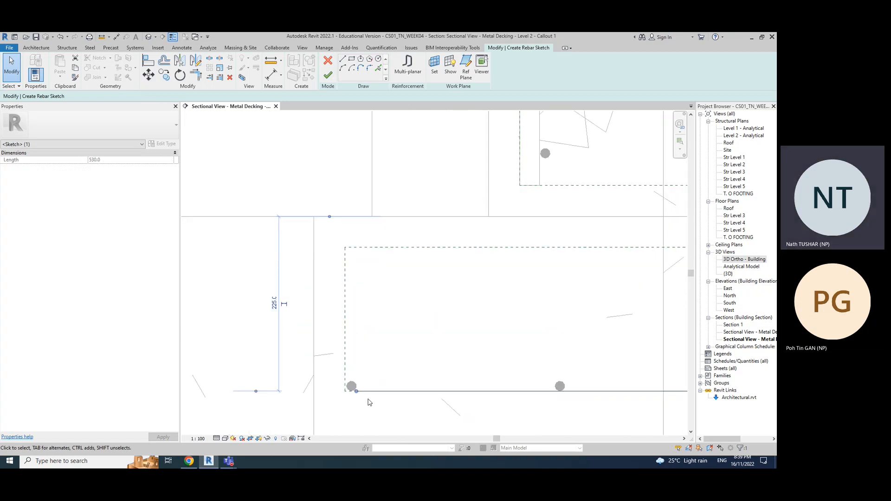
pyautogui.scroll(2, 363, 393)
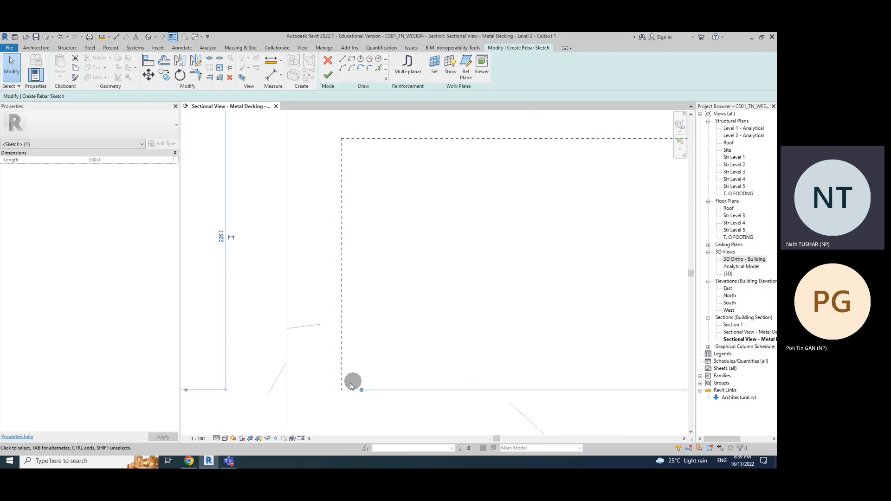
pyautogui.hotkey('ctrl', 'z')
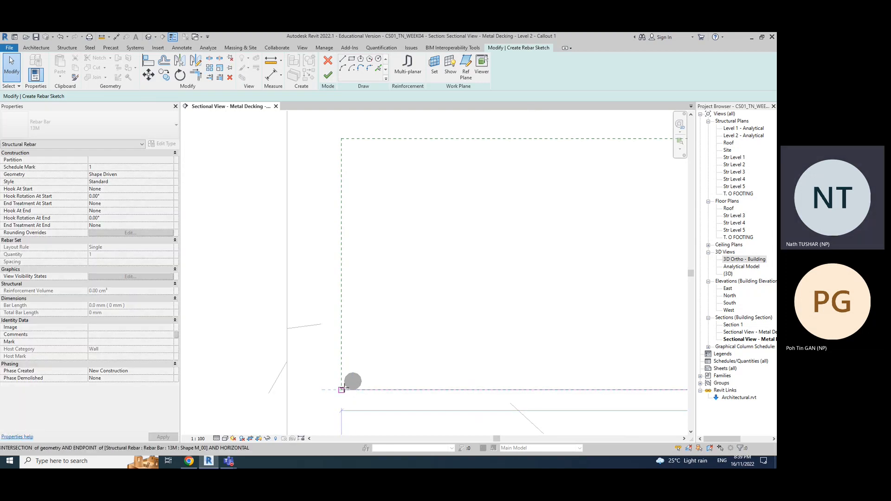
pyautogui.click(337, 389)
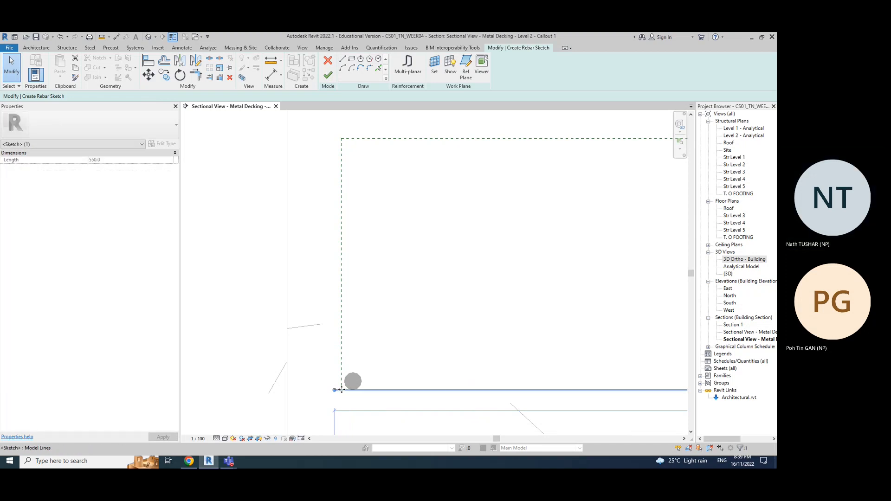
pyautogui.moveTo(334, 390); pyautogui.dragTo(327, 390)
pyautogui.scroll(-3, 464, 412)
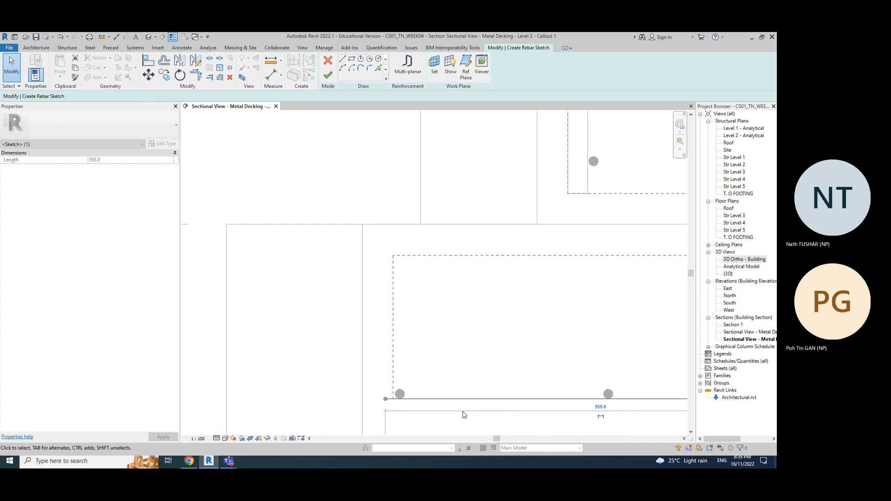
pyautogui.scroll(3, 564, 411)
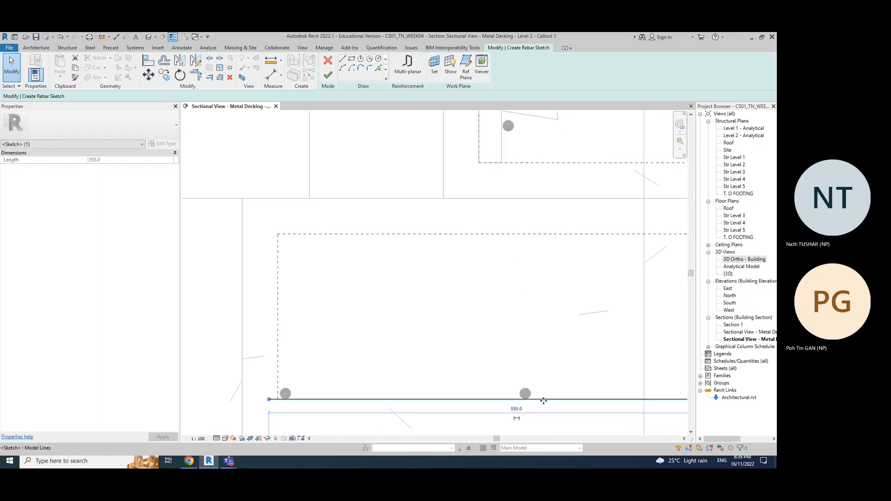
pyautogui.scroll(2, 567, 409)
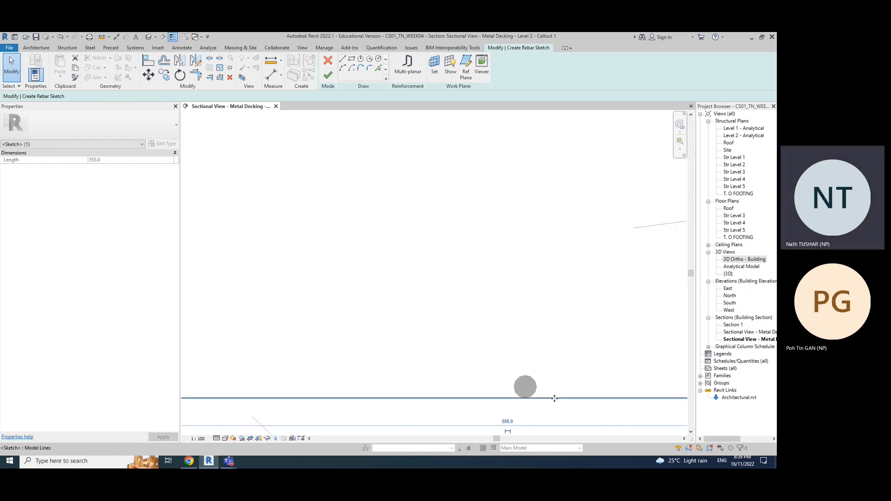
pyautogui.moveTo(554, 406); pyautogui.dragTo(558, 414)
# Step: Move the bar's vertical leg outward toward the wall's cover line, about 175 mm from the wall's centre line
pyautogui.scroll(-3, 559, 414)
pyautogui.moveTo(593, 374); pyautogui.dragTo(426, 365, button='middle')
pyautogui.scroll(2, 521, 404)
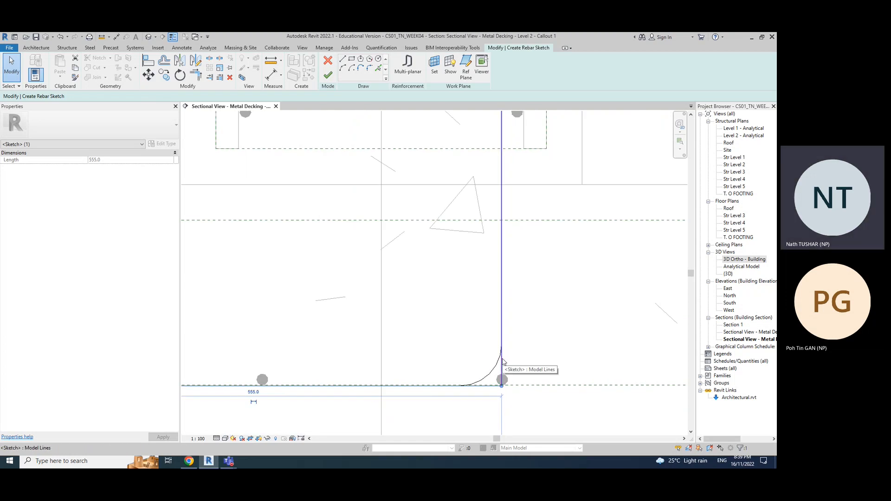
pyautogui.click(503, 379)
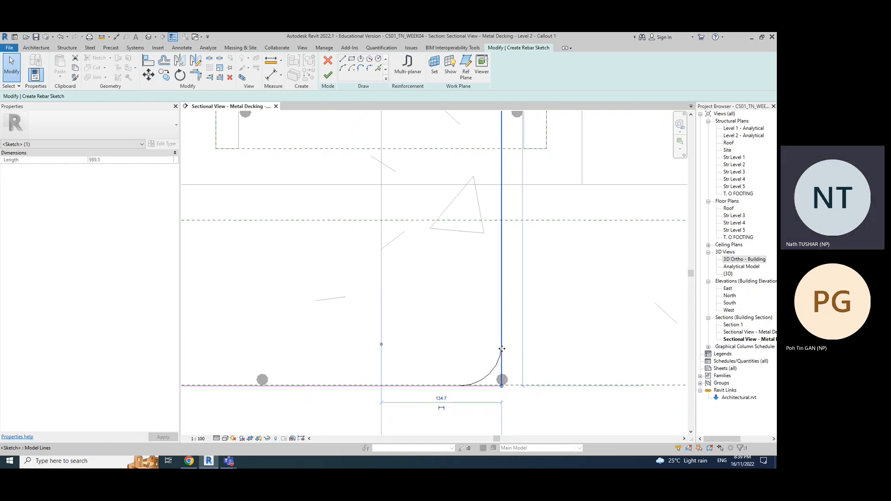
pyautogui.moveTo(511, 340); pyautogui.dragTo(541, 346)
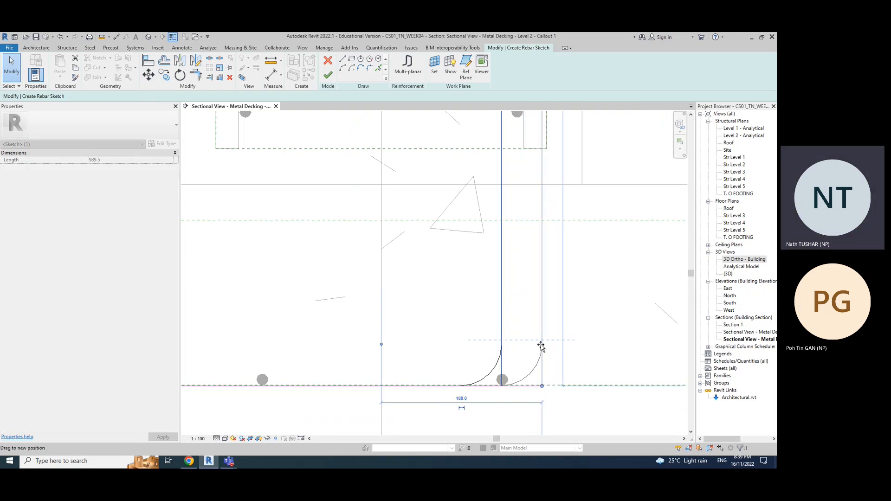
pyautogui.moveTo(541, 346); pyautogui.dragTo(537, 348)
pyautogui.scroll(-4, 536, 349)
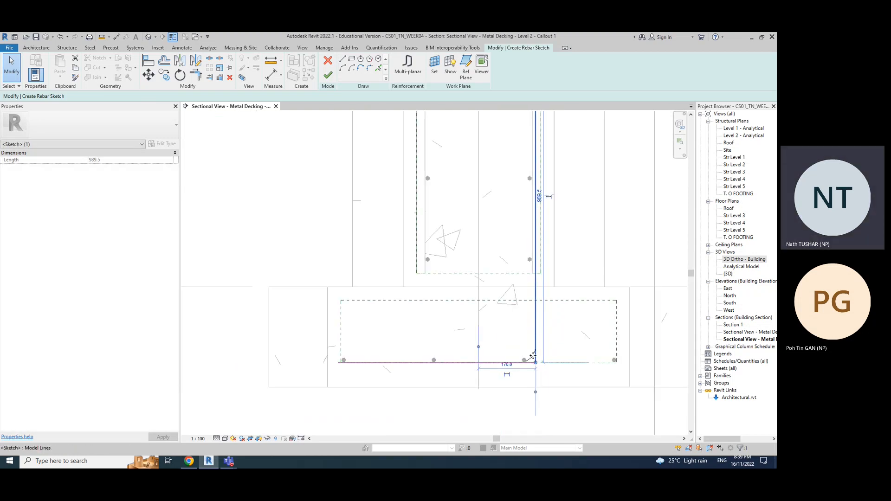
pyautogui.moveTo(535, 322); pyautogui.dragTo(539, 314)
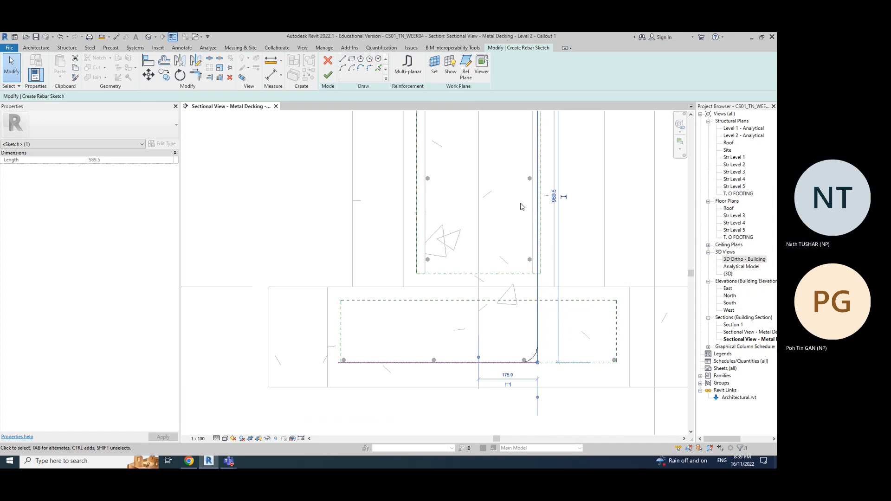
# Step: Shift the bar's vertical leg inward beside the wall's horizontal bars, about 145 mm from the wall's centre line
pyautogui.scroll(-2, 529, 260)
pyautogui.moveTo(530, 300); pyautogui.dragTo(526, 300)
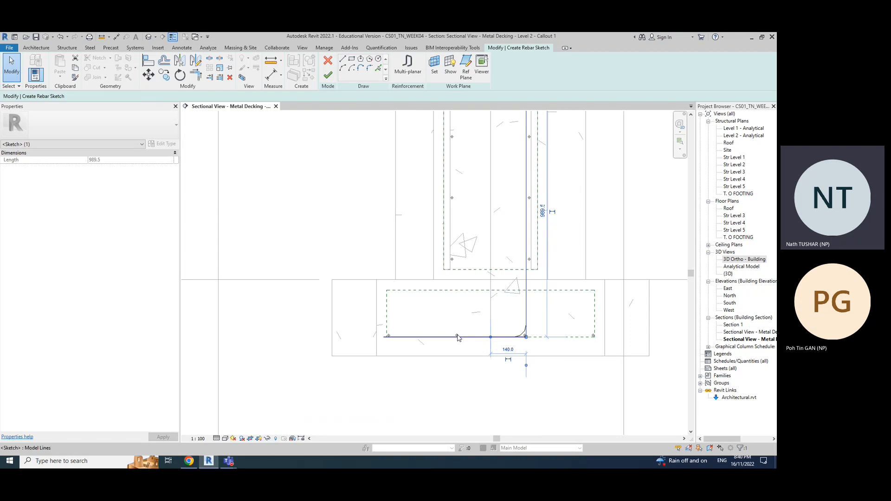
pyautogui.scroll(-2, 458, 338)
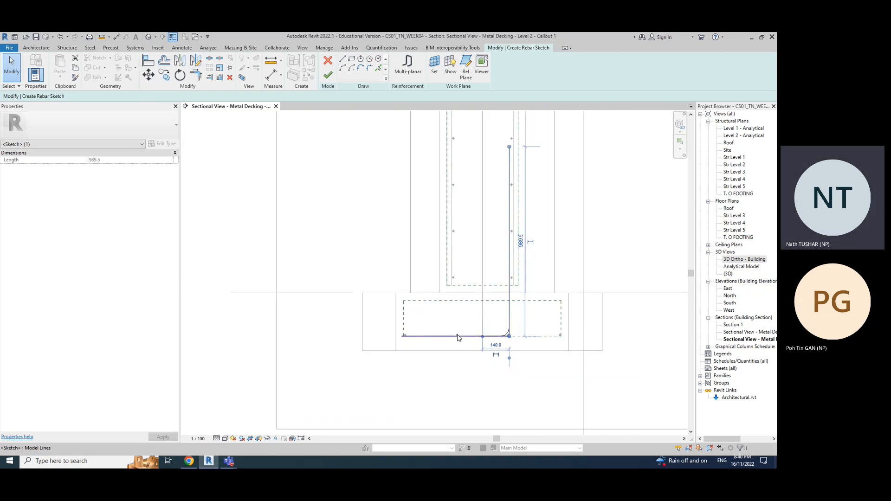
pyautogui.scroll(10, 492, 321)
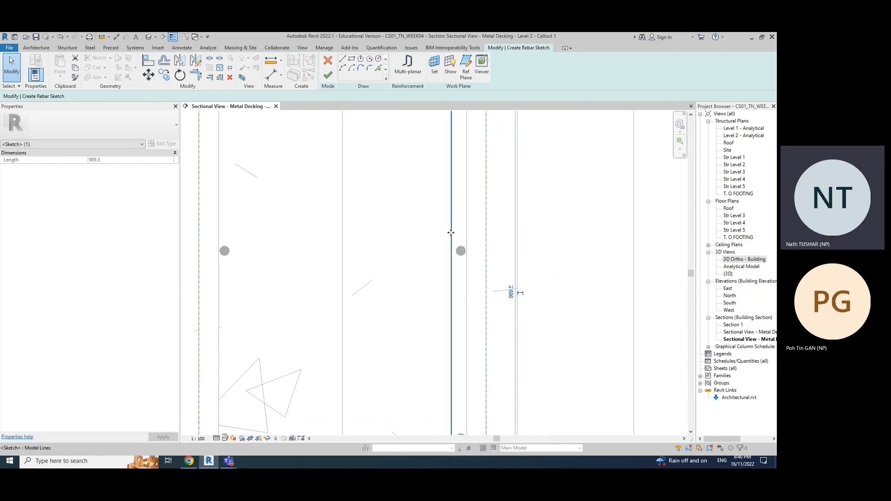
pyautogui.moveTo(454, 230); pyautogui.dragTo(458, 232)
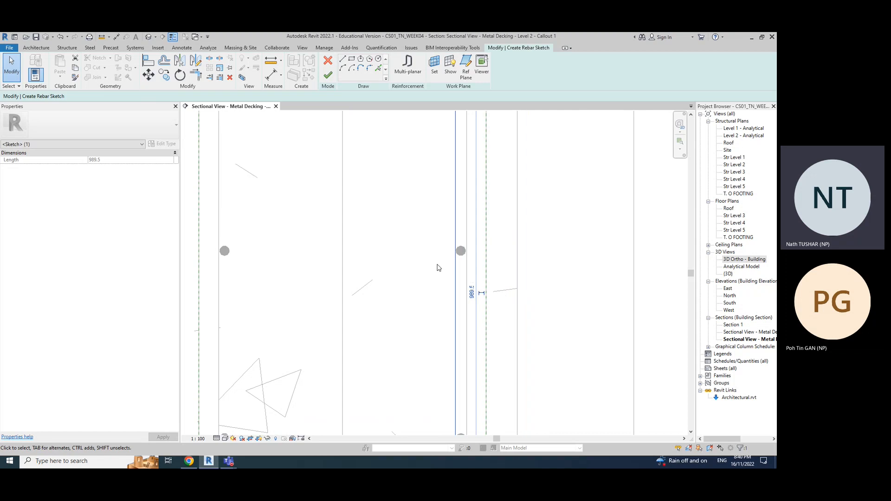
pyautogui.scroll(-3, 438, 268)
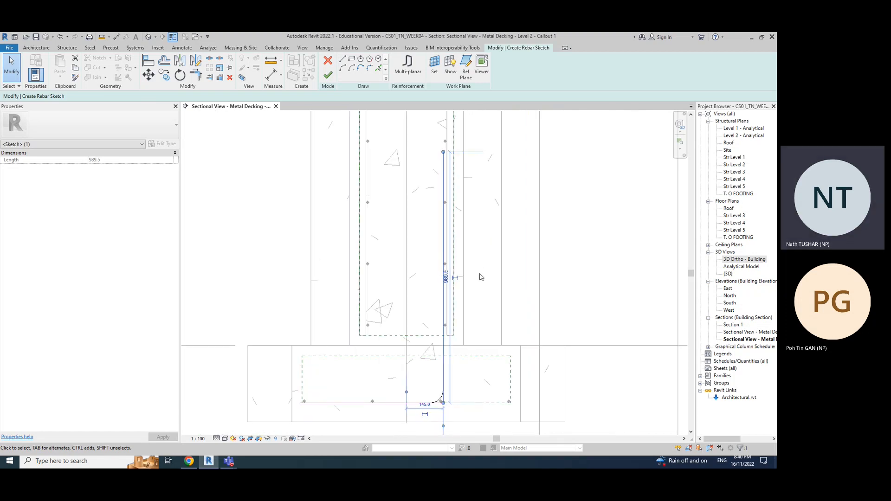
pyautogui.moveTo(486, 316); pyautogui.dragTo(501, 278, button='middle')
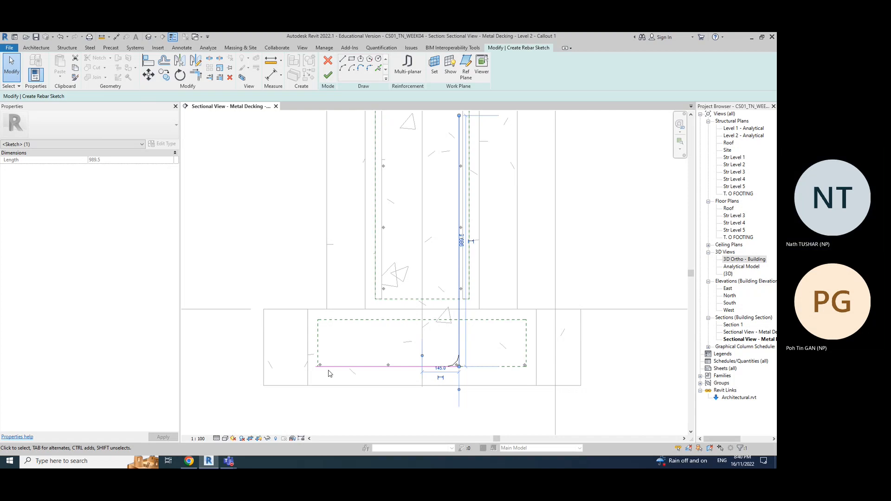
pyautogui.scroll(-1, 432, 353)
pyautogui.moveTo(583, 242); pyautogui.dragTo(586, 254, button='middle')
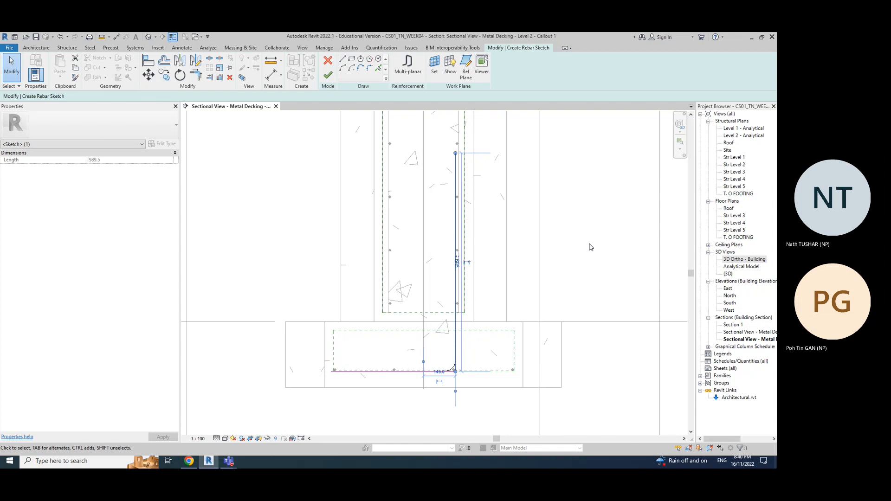
pyautogui.click(456, 264)
pyautogui.click(541, 267)
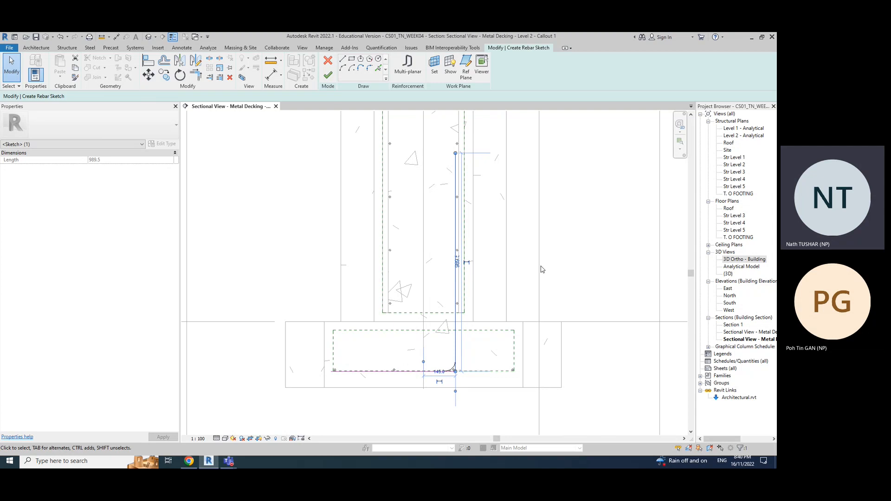
# Step: Finish the L-shaped rebar sketch with its vertical leg beside the wall's horizontal bars and its bottom leg along the footing's cover line
pyautogui.scroll(4, 443, 383)
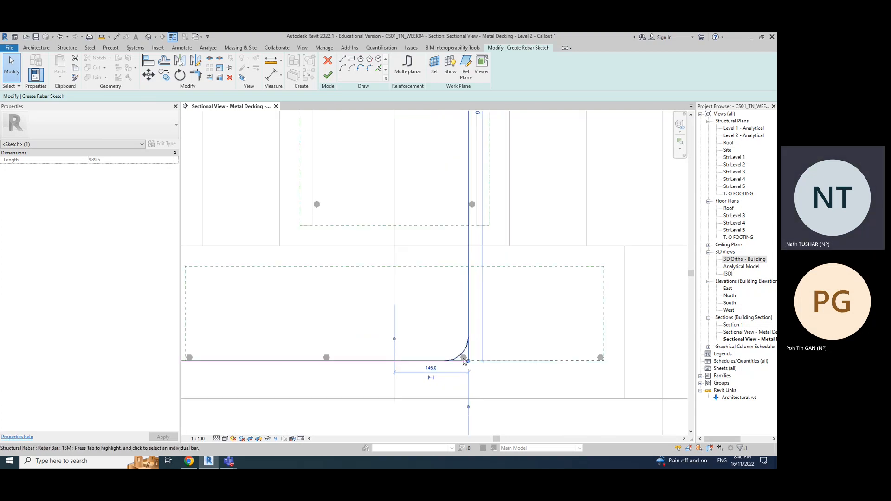
pyautogui.click(462, 356)
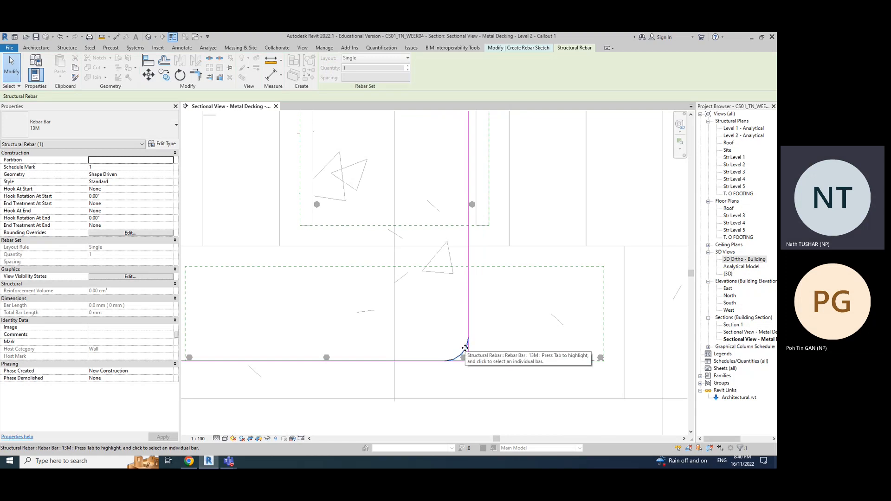
pyautogui.scroll(-5, 464, 348)
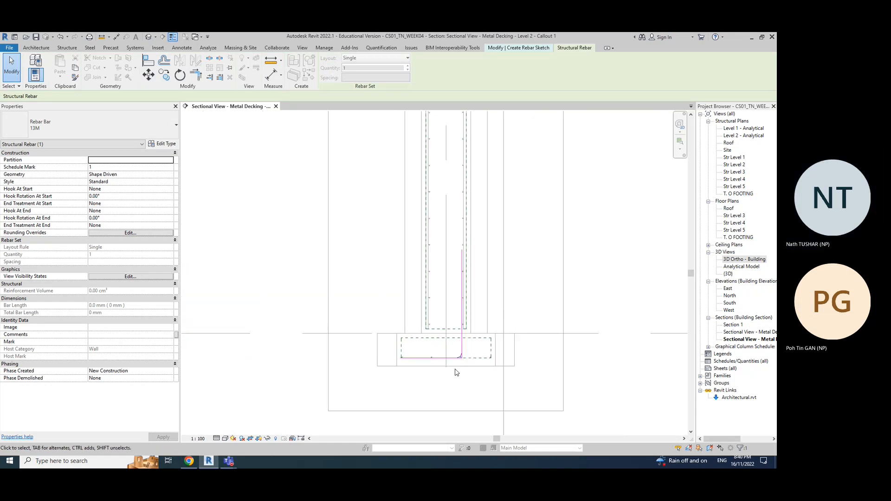
pyautogui.scroll(-2, 461, 355)
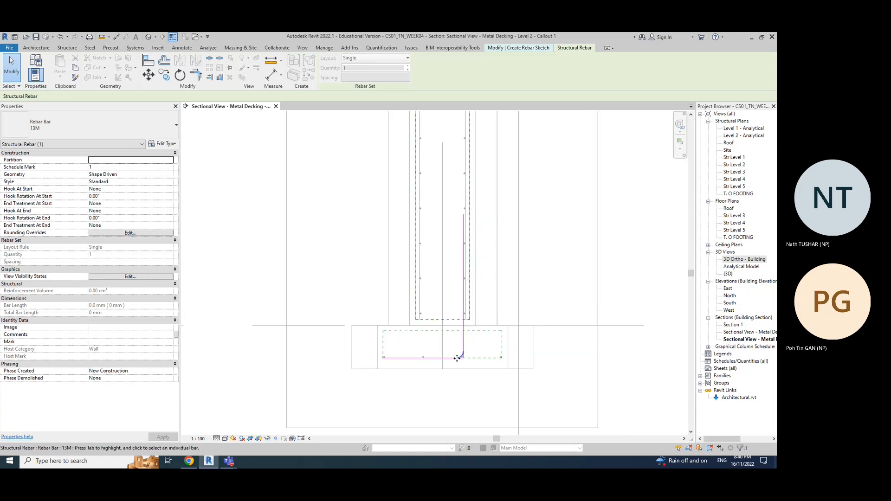
pyautogui.click(528, 305)
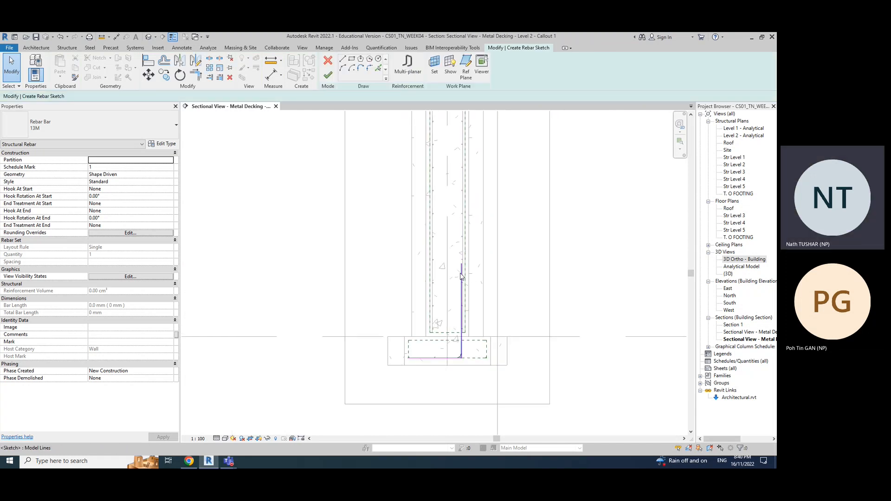
pyautogui.click(328, 75)
# Step: Place a single 13M bar of shape M_17A within the foundation wall's cover and end rebar placement
pyautogui.scroll(2, 464, 362)
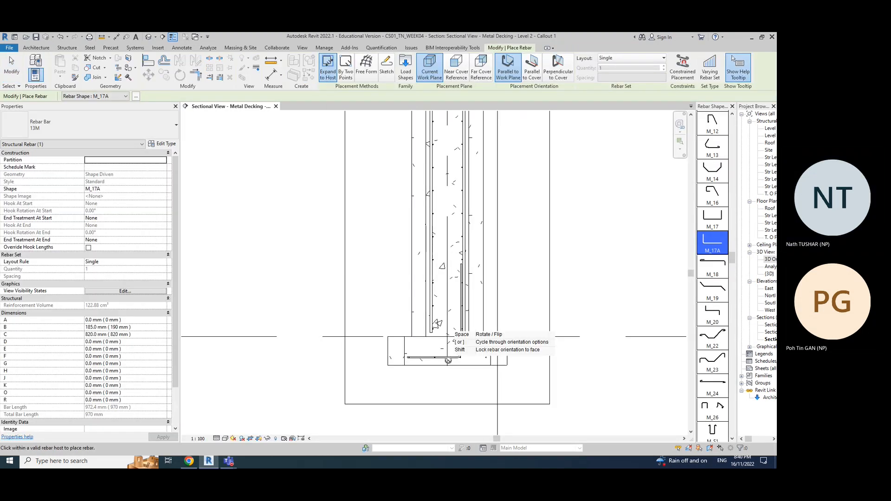
pyautogui.scroll(3, 441, 348)
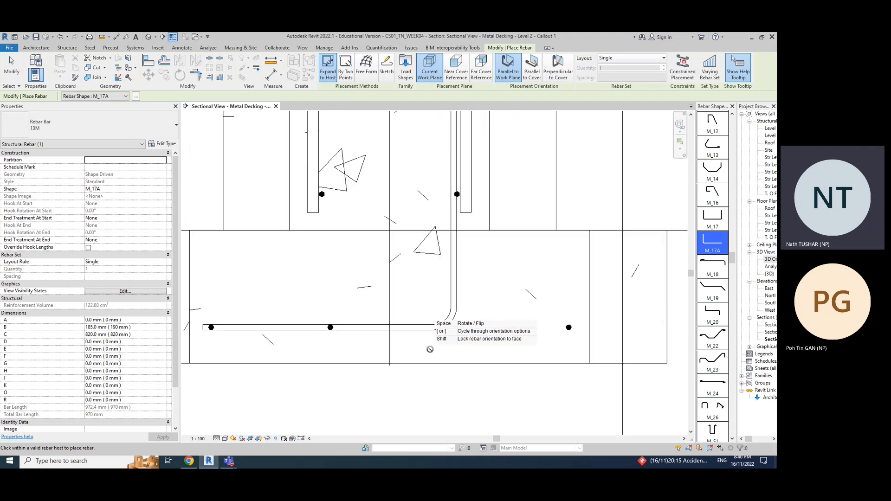
pyautogui.scroll(-2, 430, 349)
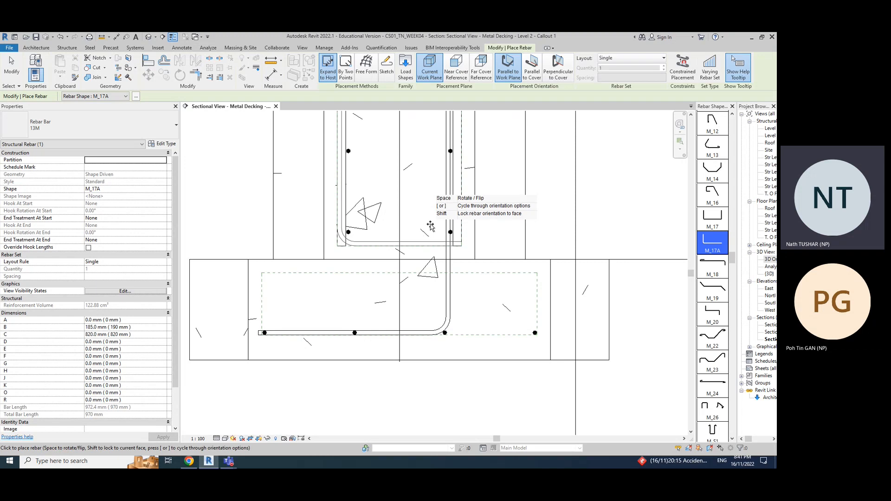
pyautogui.scroll(2, 431, 206)
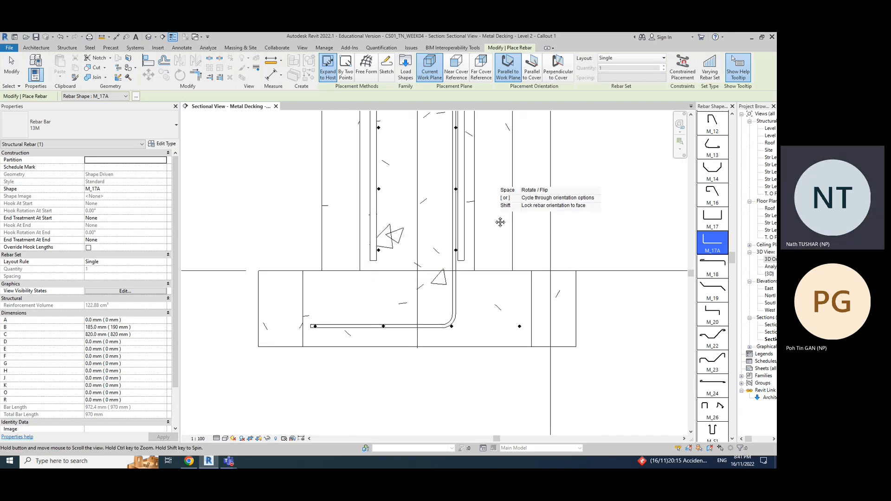
pyautogui.scroll(-2, 472, 278)
pyautogui.scroll(4, 419, 230)
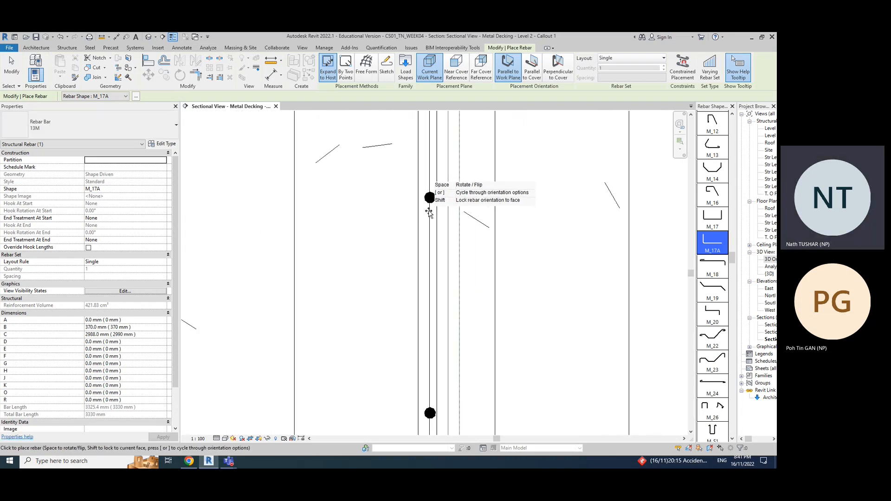
pyautogui.click(417, 220)
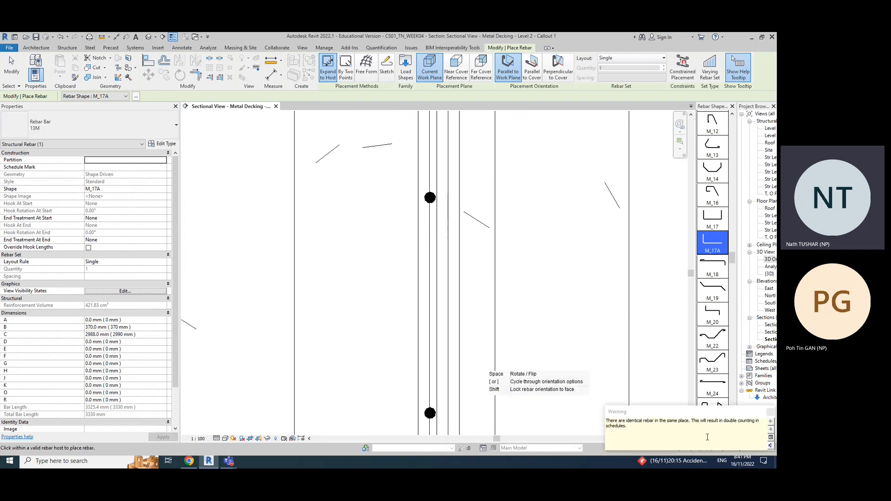
pyautogui.press('Escape')
# Step: Nudge the sketched L-shaped bar two increments toward the wall's centre, away from the horizontal bars
pyautogui.click(419, 197)
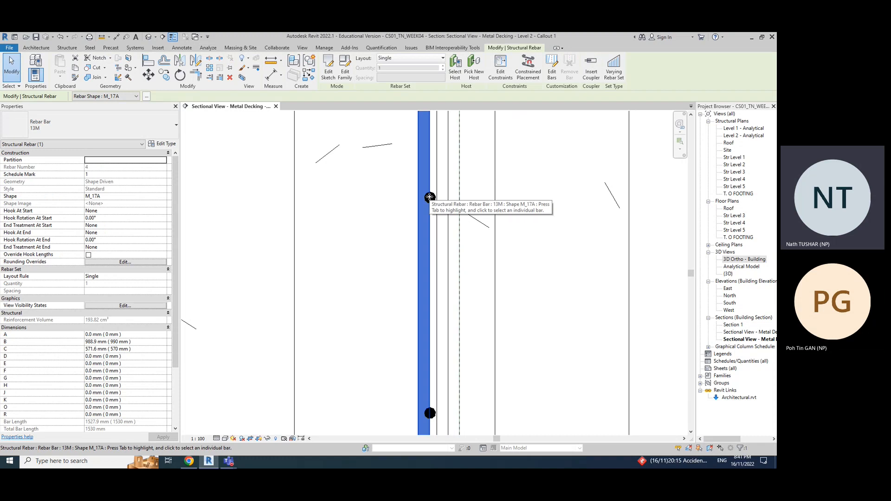
pyautogui.scroll(-3, 430, 199)
pyautogui.press('Escape')
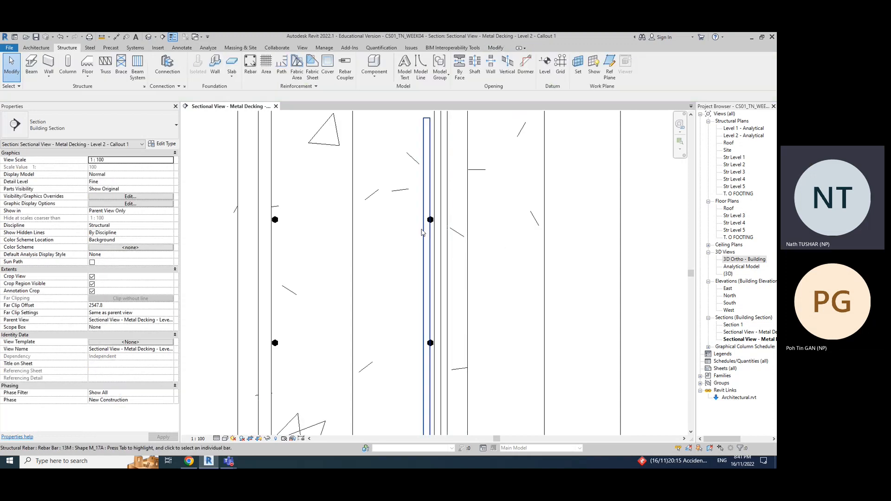
pyautogui.click(422, 233)
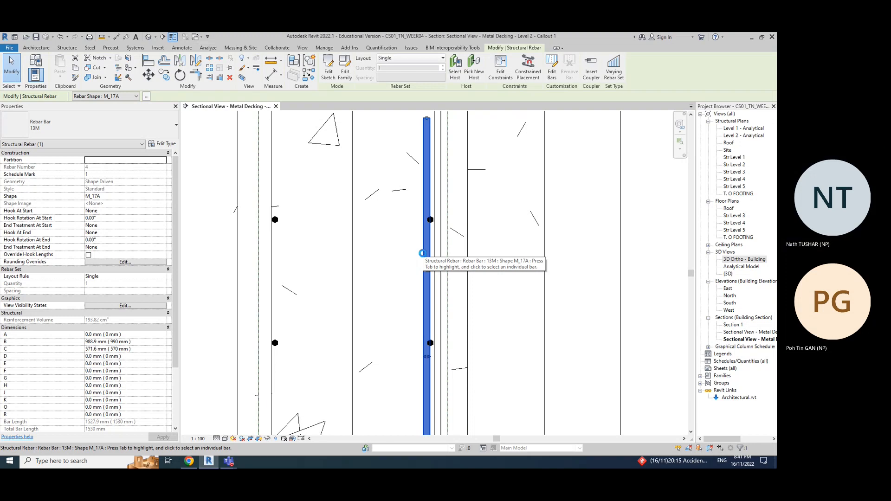
pyautogui.press('Left')
pyautogui.press('Left')
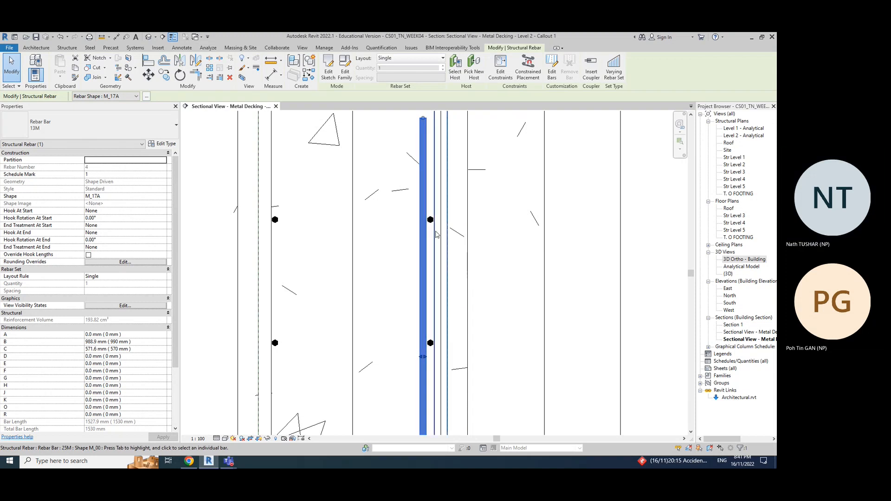
# Step: Lower the L-shaped bar's bottom leg beneath the footing's longitudinal bars, making the vertical leg about 1000 mm long
pyautogui.scroll(-3, 423, 254)
pyautogui.scroll(1, 419, 333)
pyautogui.scroll(3, 419, 332)
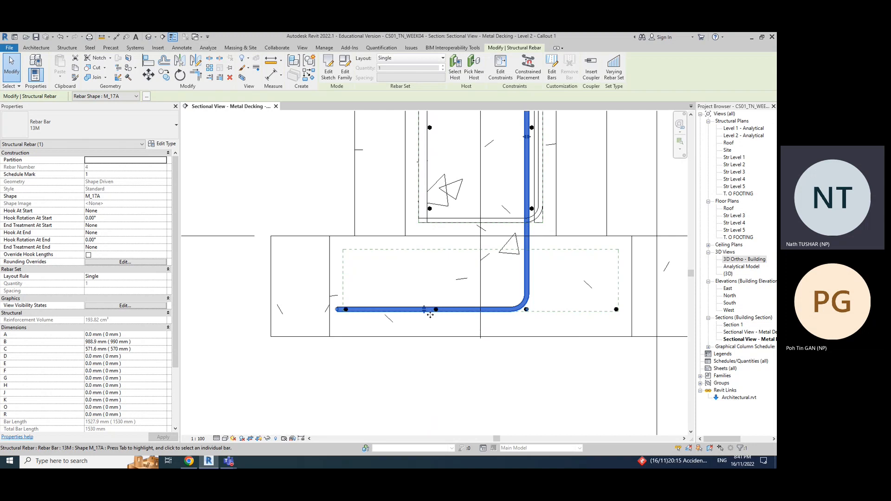
pyautogui.click(433, 323)
pyautogui.click(427, 310)
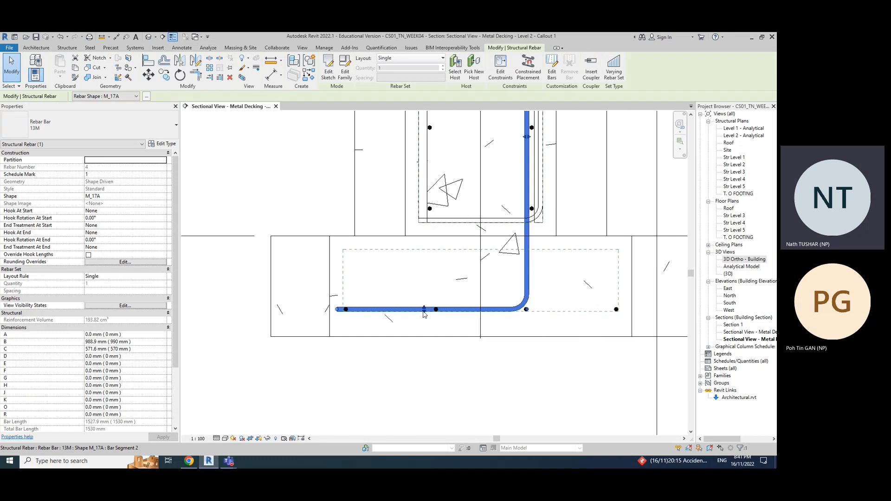
pyautogui.moveTo(426, 315); pyautogui.dragTo(425, 316)
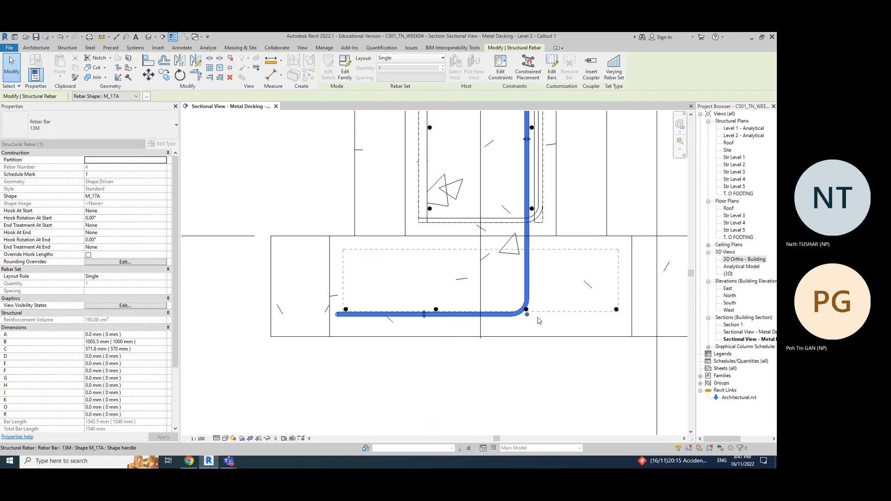
pyautogui.click(564, 375)
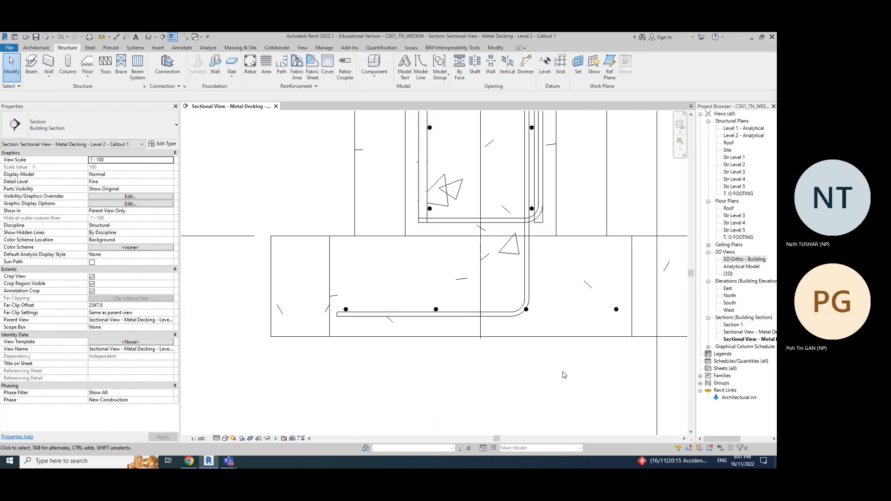
# Step: Pull both outer bars of the footing's four-bar set inward, moving the far end bar farther in than the near one
pyautogui.click(616, 311)
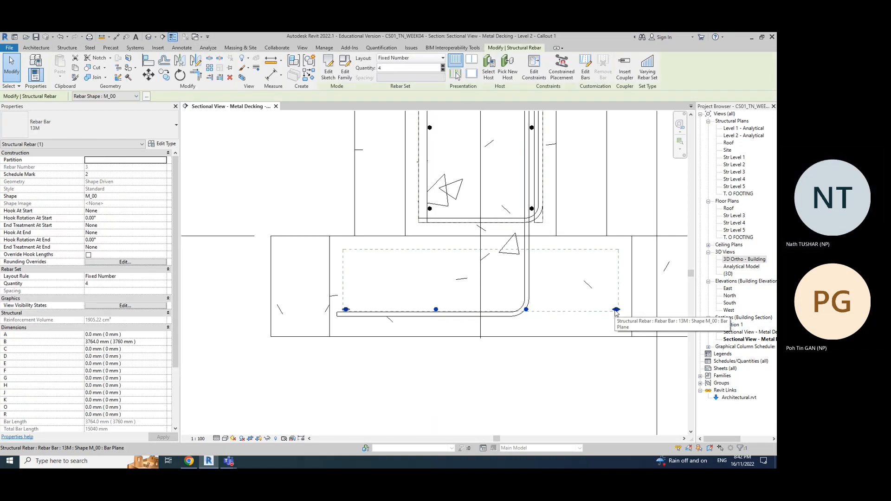
pyautogui.moveTo(347, 309); pyautogui.dragTo(351, 310)
pyautogui.moveTo(616, 310); pyautogui.dragTo(595, 310)
pyautogui.press('Escape')
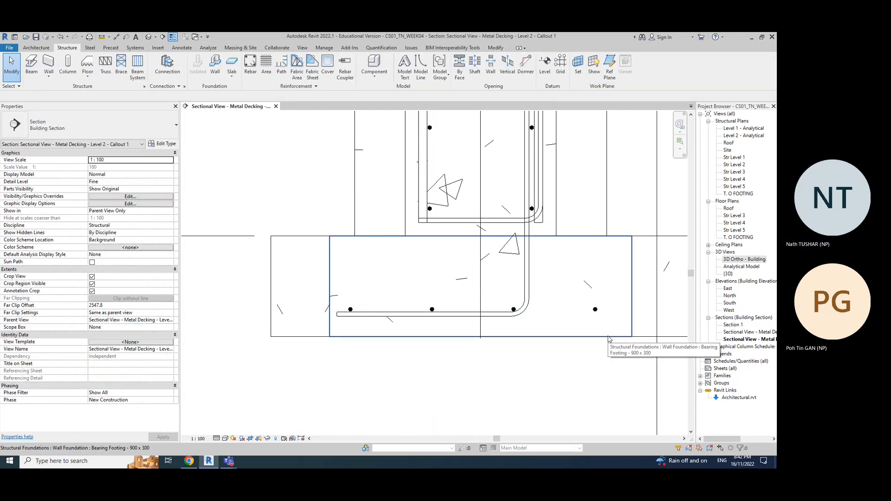
pyautogui.click(544, 307)
pyautogui.click(596, 311)
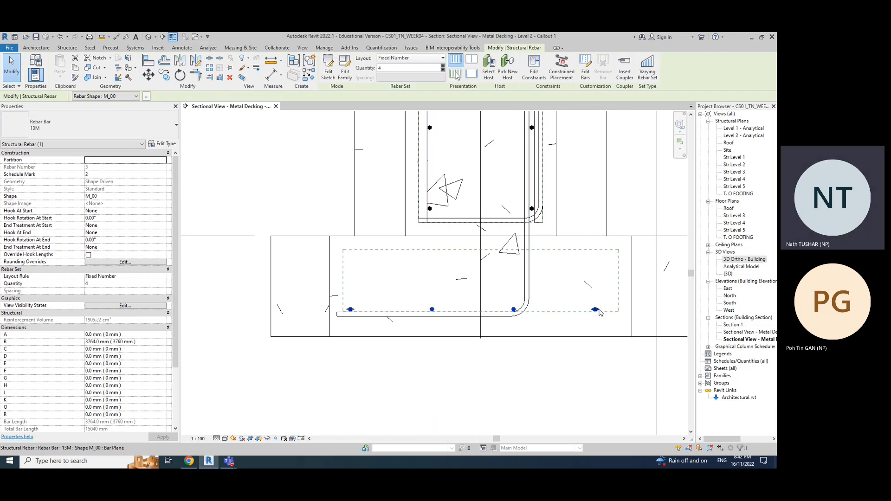
pyautogui.moveTo(598, 313); pyautogui.dragTo(597, 313)
pyautogui.click(564, 396)
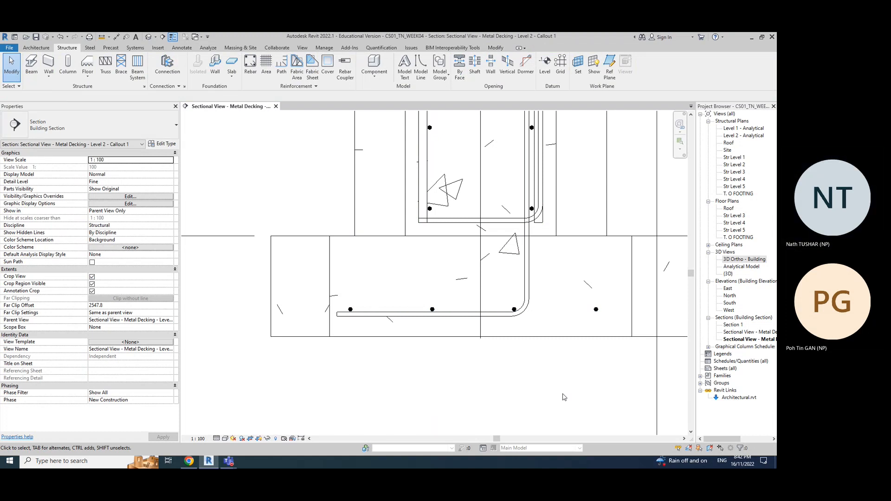
# Step: Try mirroring a copy of the L-shaped bar about the column's centre line, and undo the mirroring
pyautogui.scroll(-2, 564, 398)
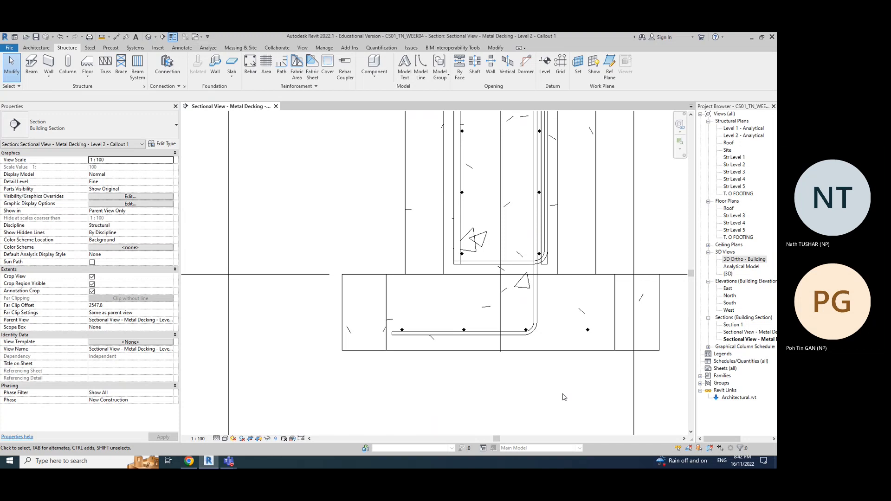
pyautogui.scroll(-2, 564, 398)
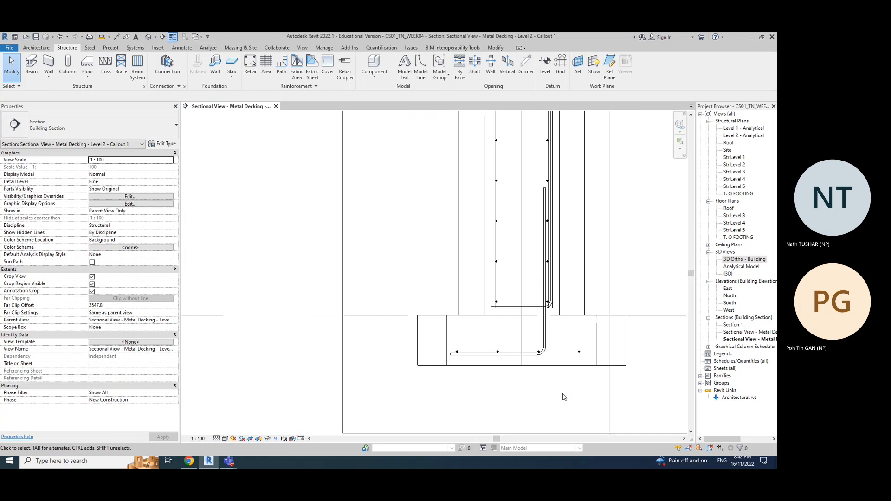
pyautogui.scroll(-2, 610, 289)
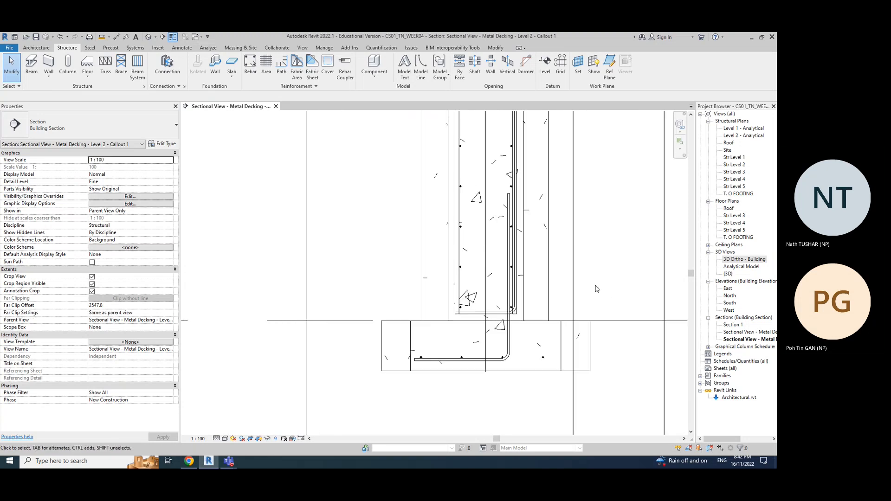
pyautogui.press('Tab')
pyautogui.click(563, 301)
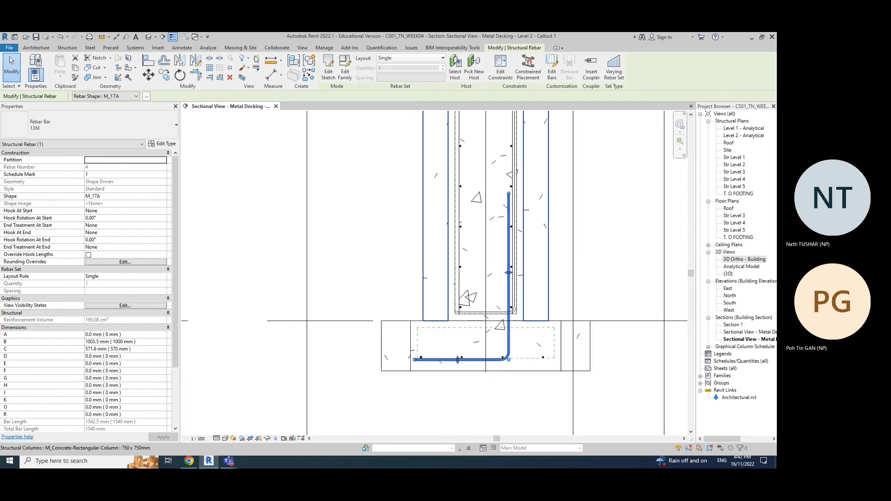
pyautogui.click(179, 60)
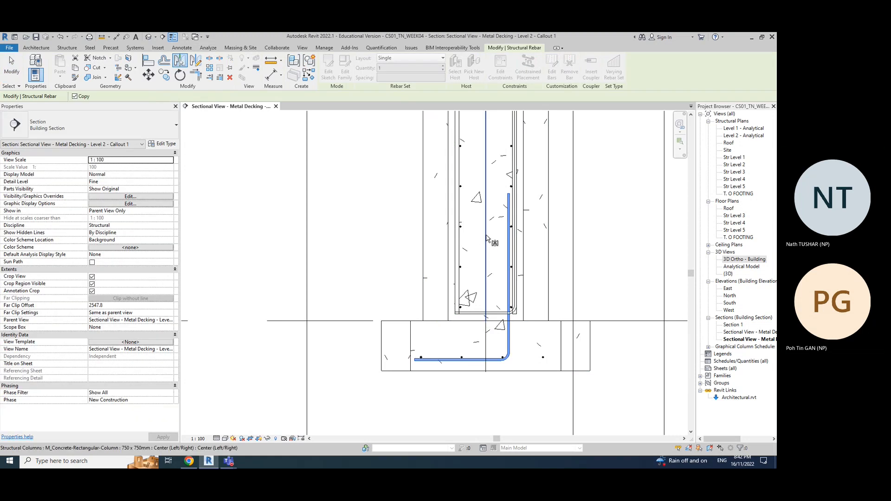
pyautogui.click(485, 239)
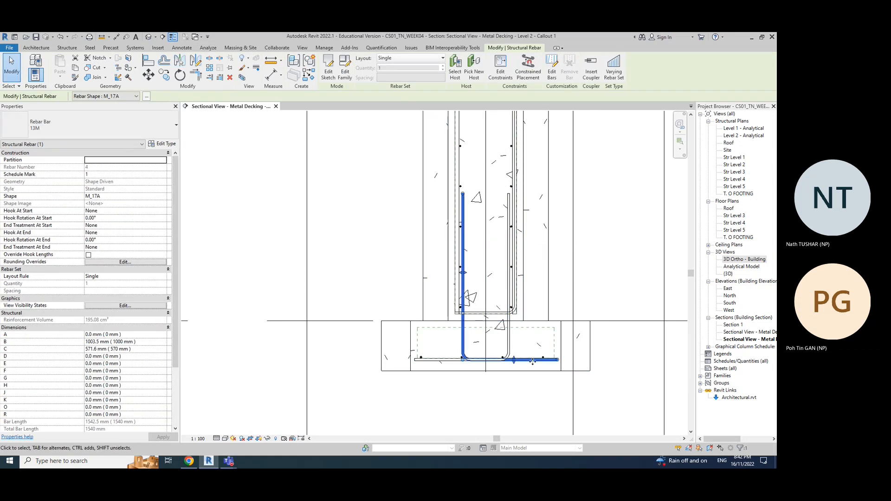
pyautogui.hotkey('ctrl', 'z')
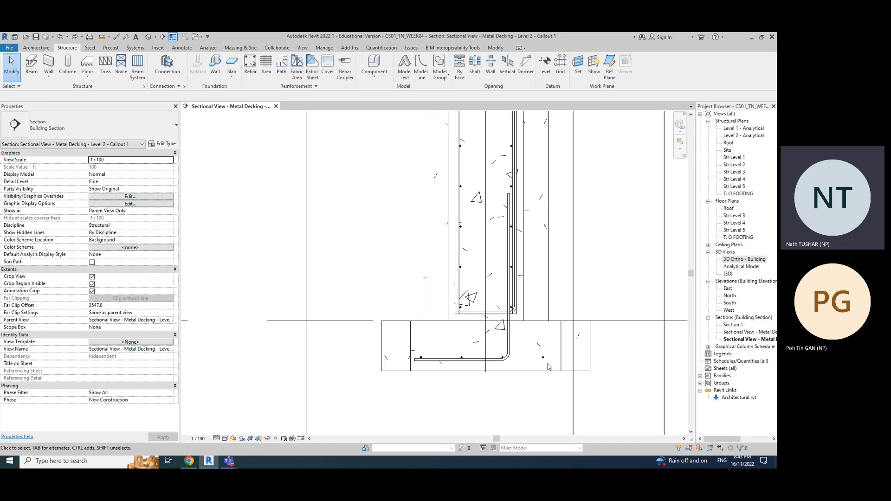
# Step: Mirror a copy of the L-shaped bar about the column's vertical centre line
pyautogui.click(508, 330)
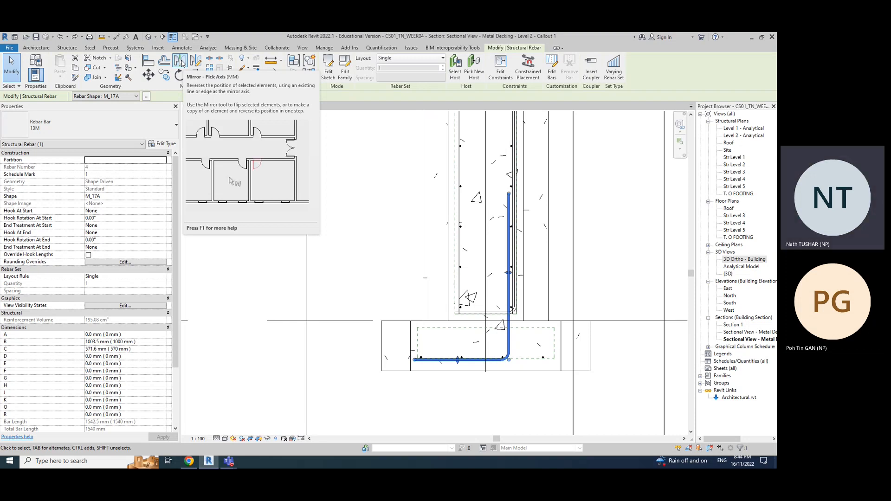
pyautogui.click(181, 62)
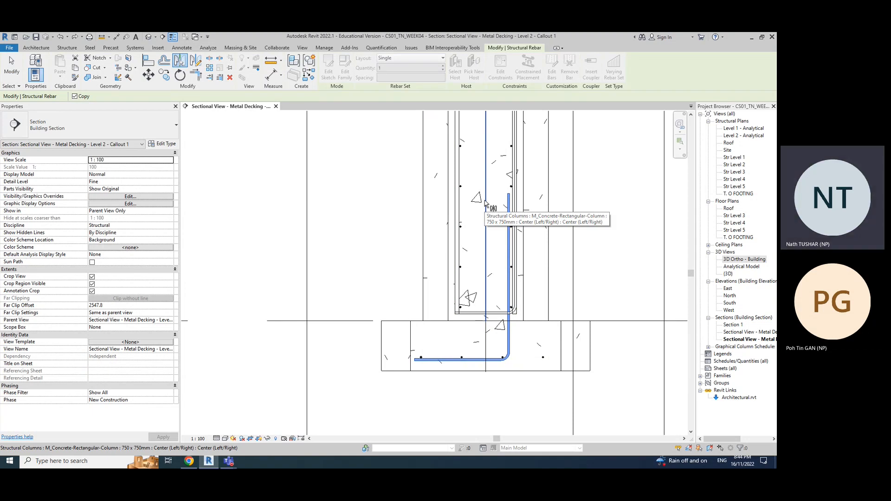
pyautogui.click(485, 202)
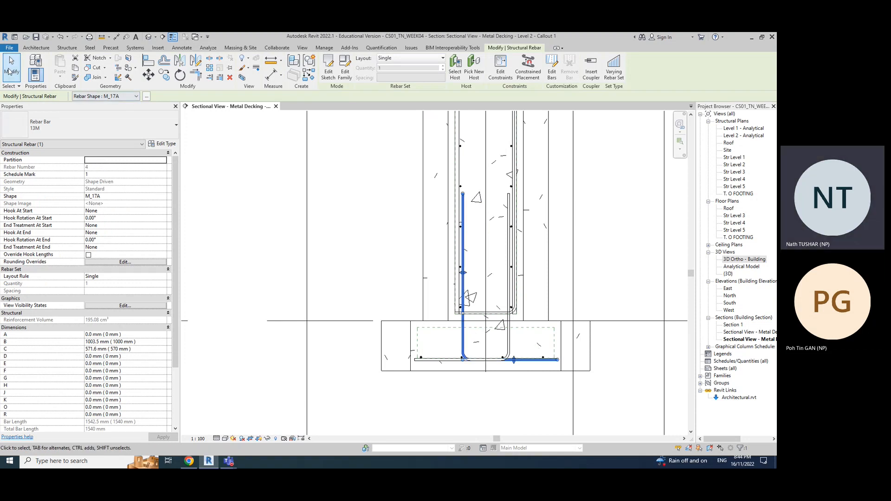
pyautogui.press('Escape')
# Step: Raise the mirrored L-shaped bar's bottom leg just above the footing's longitudinal bars, making its vertical leg about 970 mm long
pyautogui.click(543, 361)
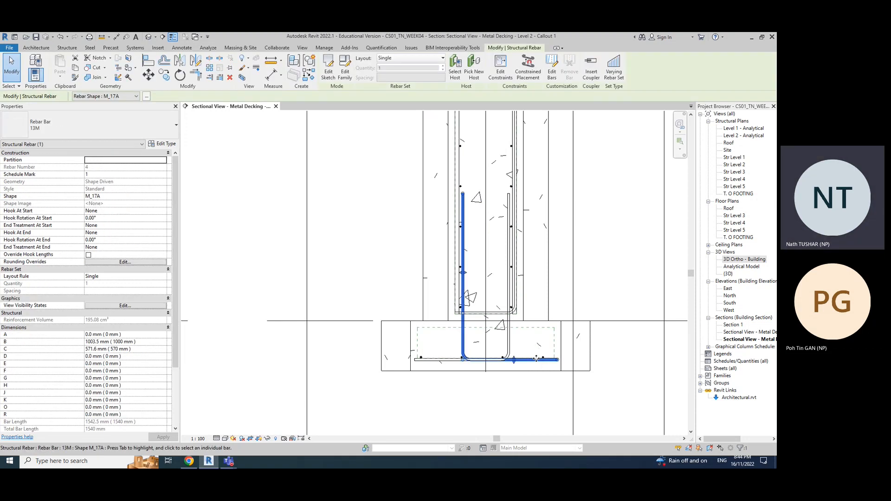
pyautogui.moveTo(514, 359); pyautogui.dragTo(515, 355)
pyautogui.scroll(5, 514, 356)
pyautogui.scroll(3, 496, 345)
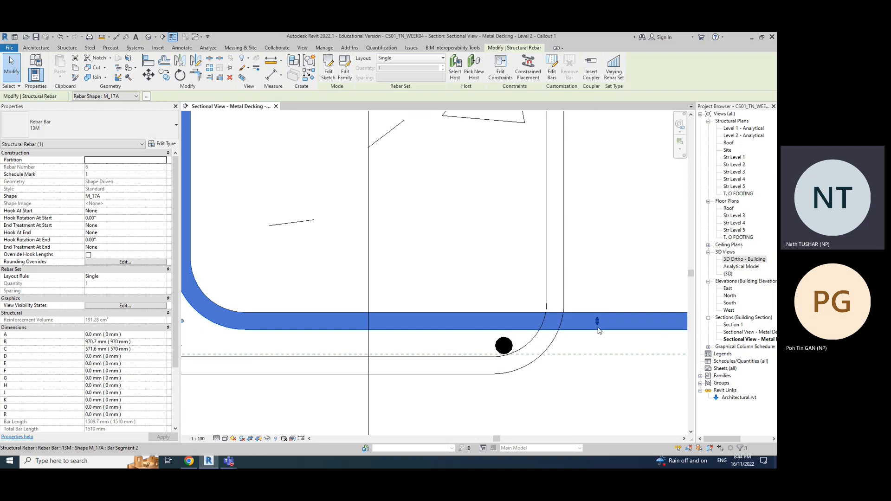
pyautogui.moveTo(598, 330); pyautogui.dragTo(597, 330)
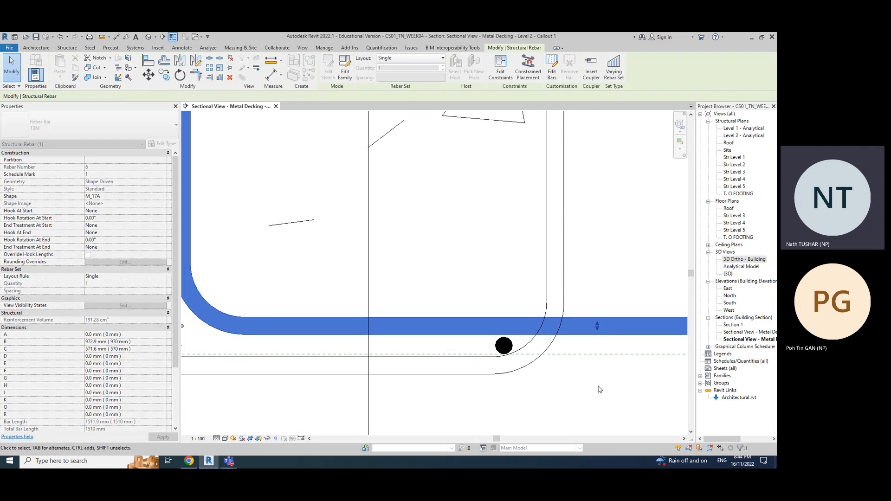
pyautogui.scroll(-4, 593, 389)
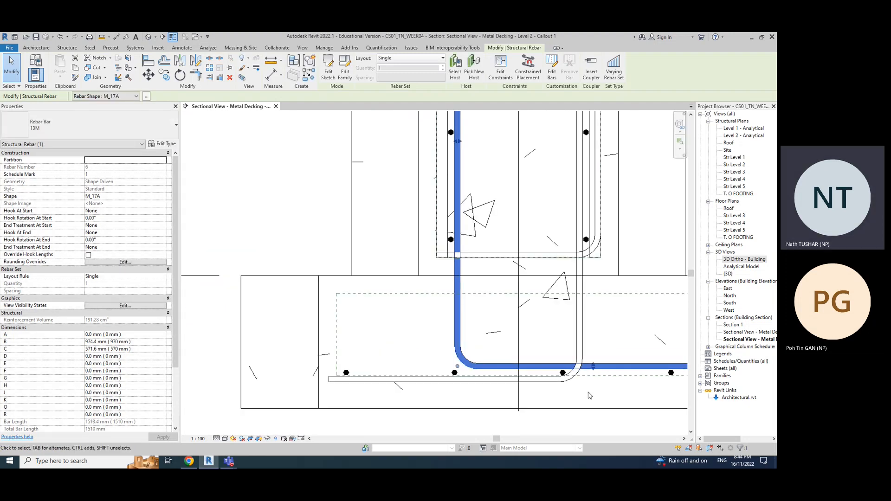
pyautogui.click(590, 396)
pyautogui.scroll(-5, 591, 396)
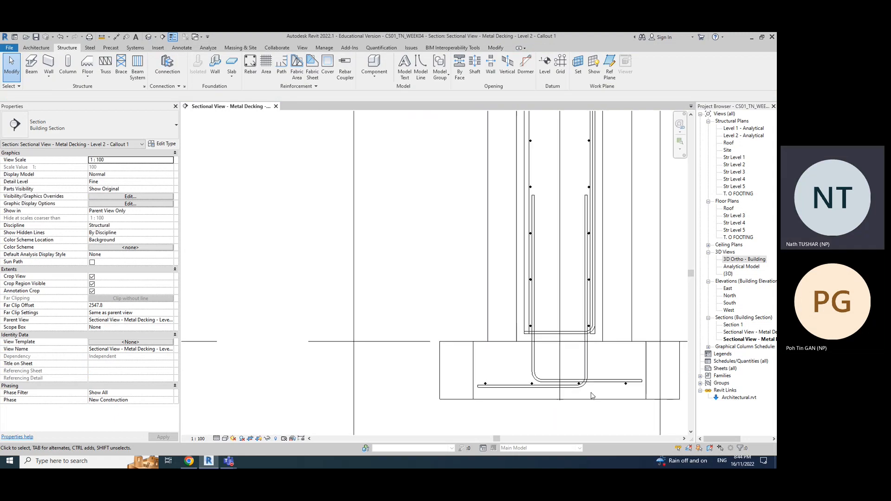
pyautogui.scroll(-3, 575, 408)
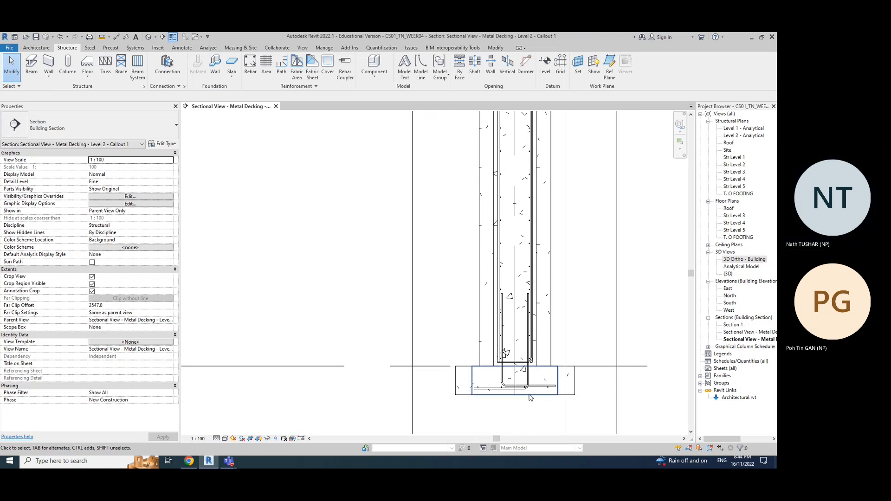
pyautogui.scroll(-1, 558, 327)
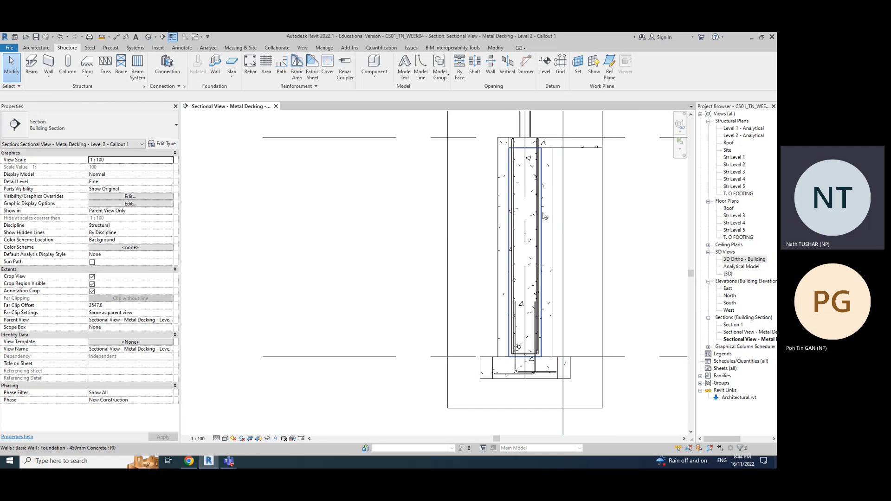
# Step: Examine the foundation wall's full-height L-shaped bar and how its bottom leg sits relative to the two footing tie bars
pyautogui.click(539, 273)
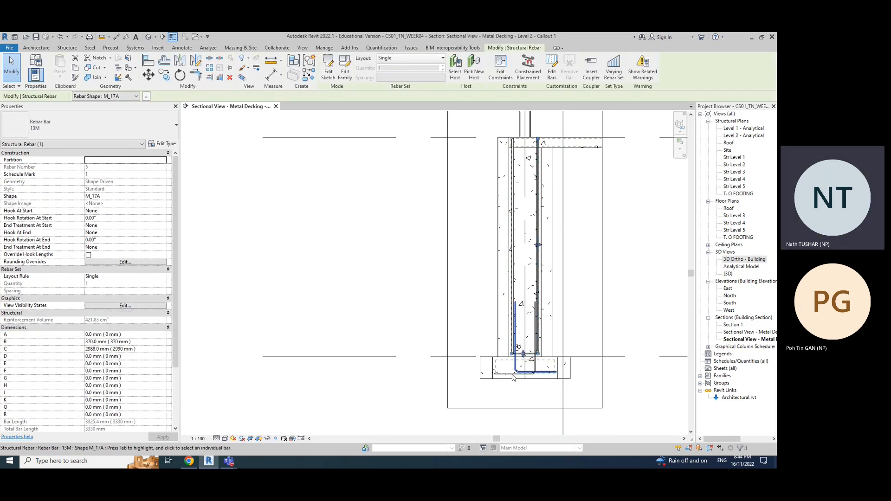
pyautogui.scroll(2, 531, 365)
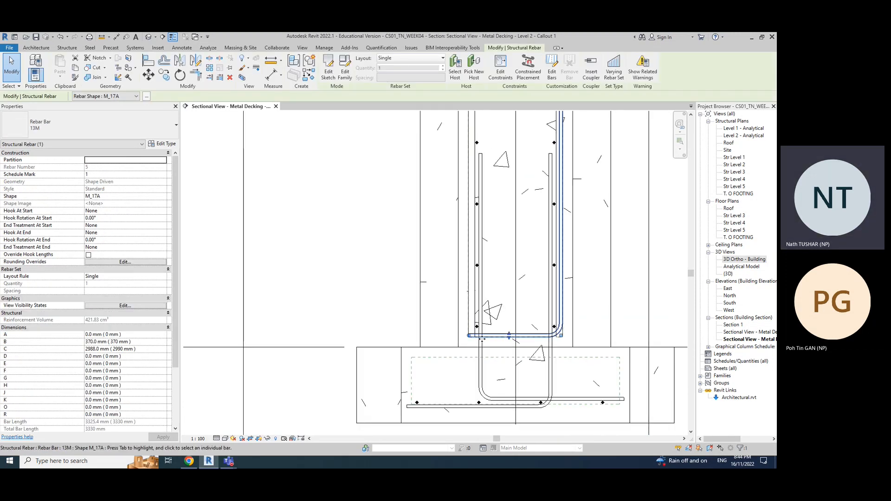
pyautogui.scroll(-2, 562, 283)
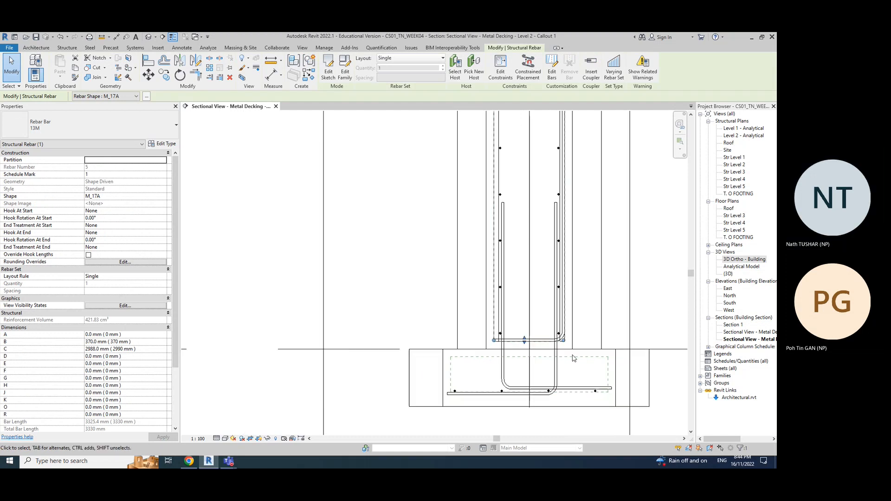
pyautogui.scroll(-1, 561, 253)
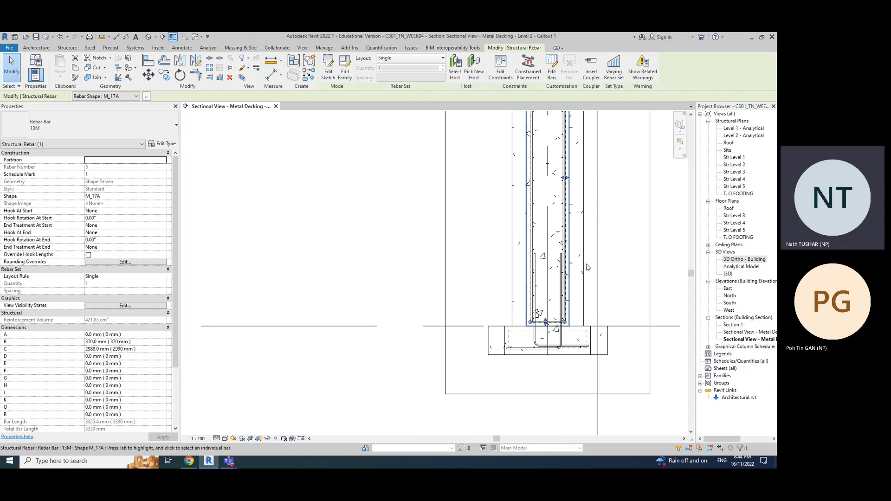
pyautogui.click(575, 232)
pyautogui.click(538, 312)
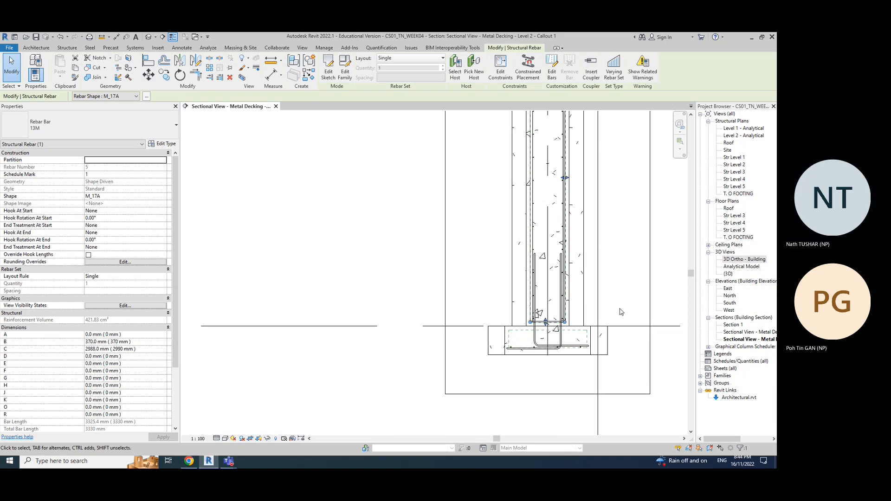
pyautogui.click(615, 294)
pyautogui.scroll(5, 536, 339)
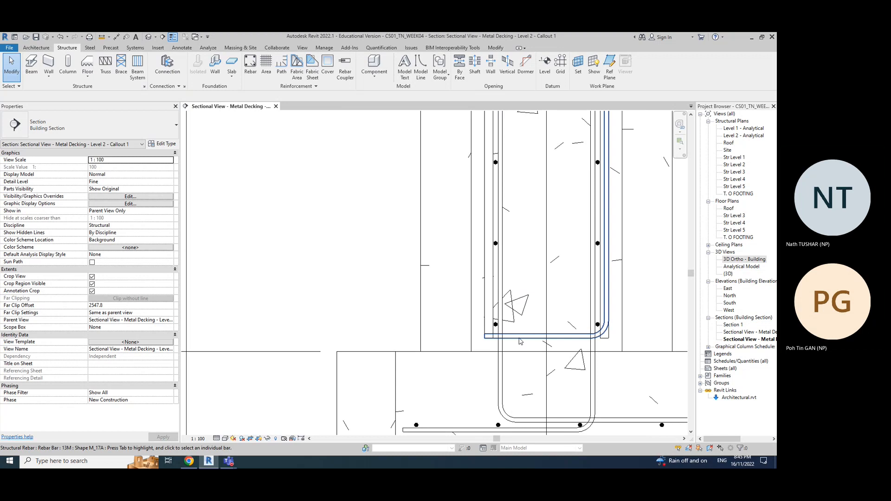
pyautogui.click(520, 340)
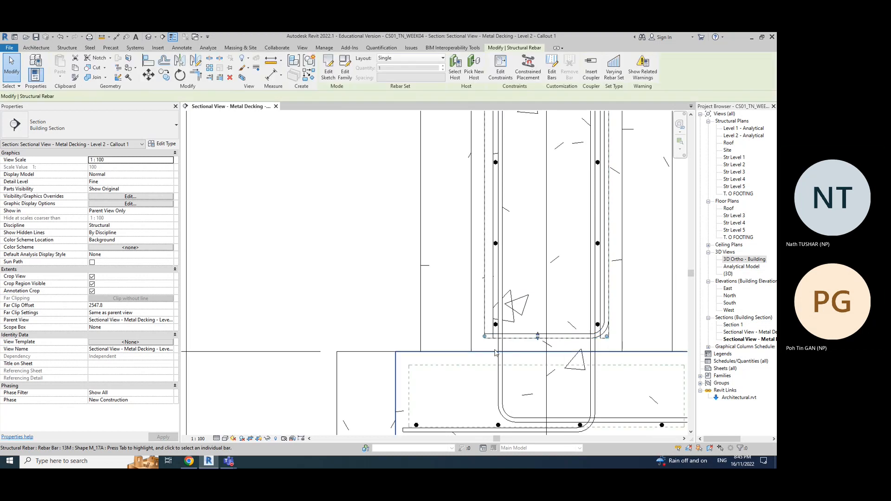
pyautogui.press('Escape')
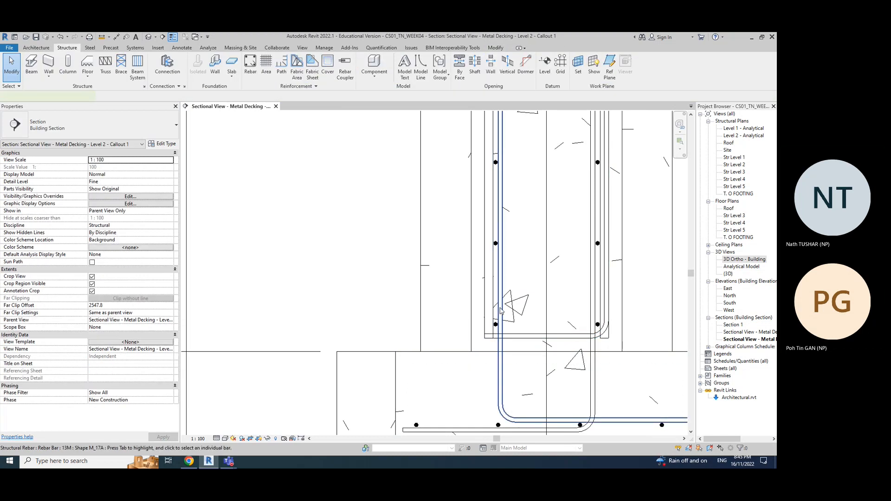
pyautogui.click(501, 310)
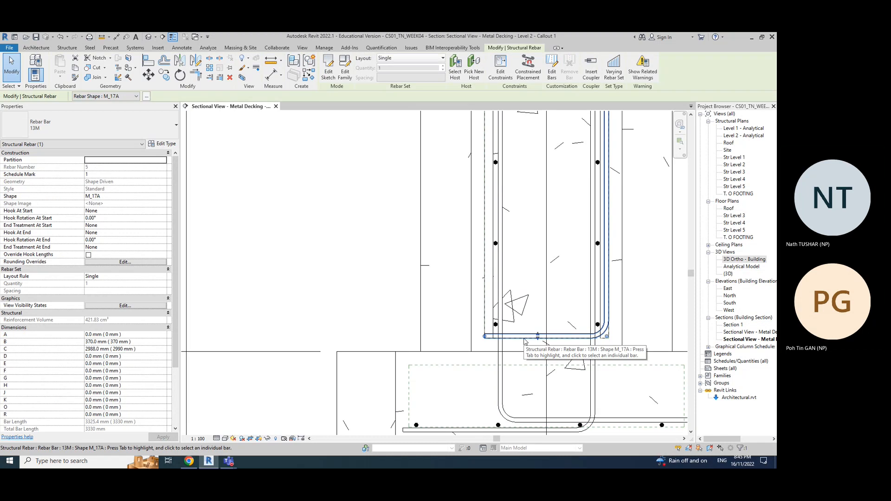
# Step: Try moving the wall's full-height L-shaped bar away from the wall, undo the move, and delete that bar
pyautogui.scroll(-3, 556, 382)
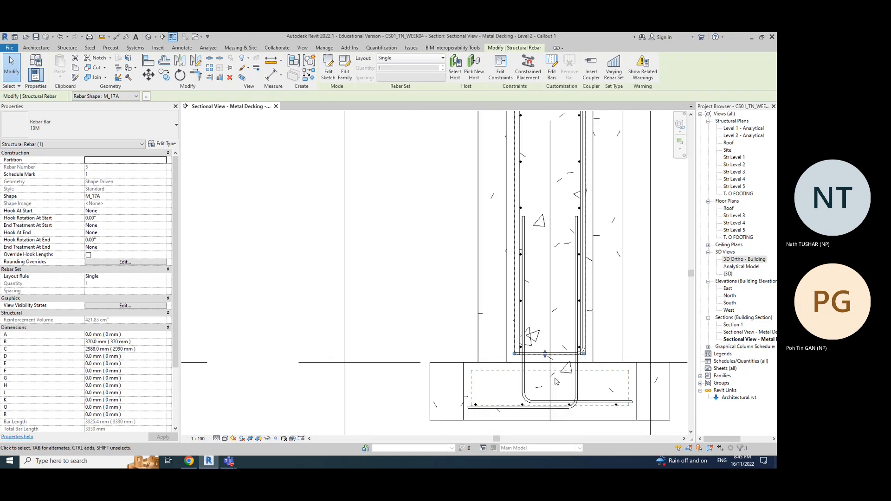
pyautogui.scroll(-1, 556, 380)
pyautogui.moveTo(545, 358); pyautogui.dragTo(394, 356)
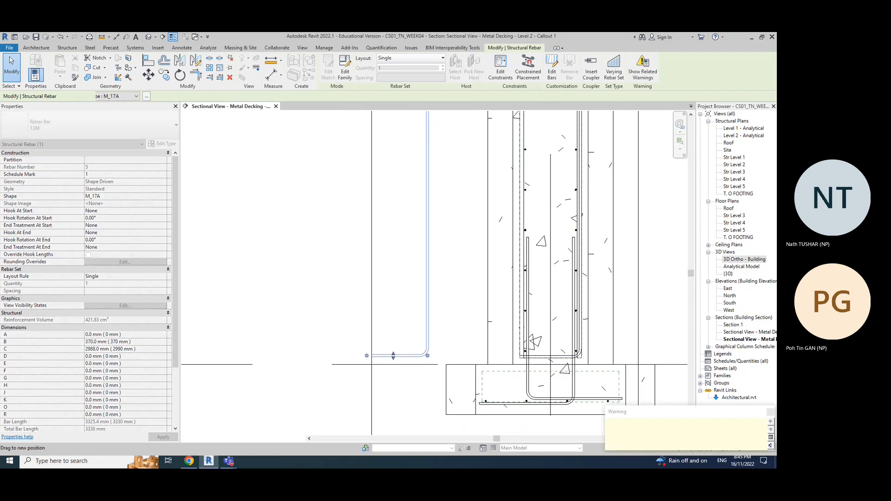
pyautogui.hotkey('ctrl', 'z')
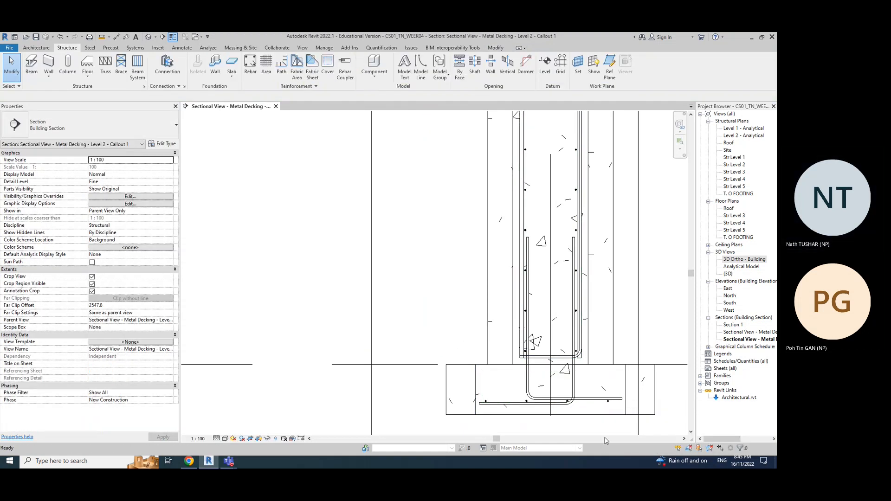
pyautogui.click(543, 357)
pyautogui.press('Delete')
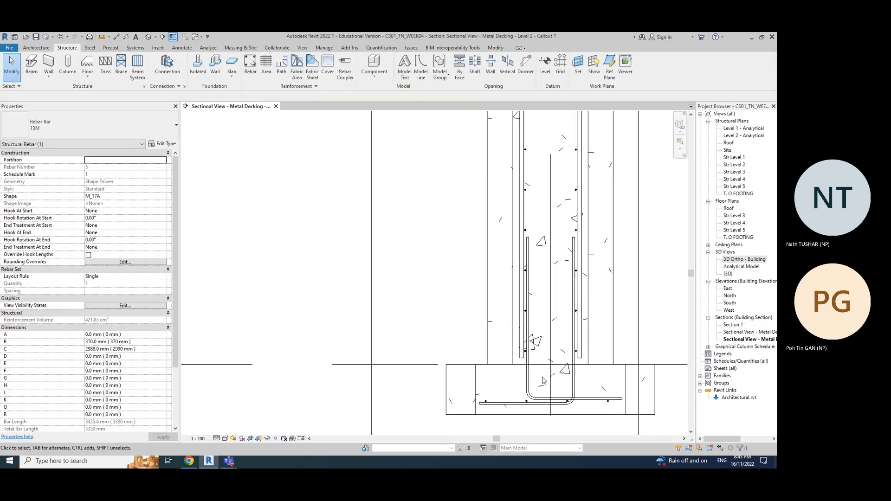
pyautogui.scroll(-1, 599, 352)
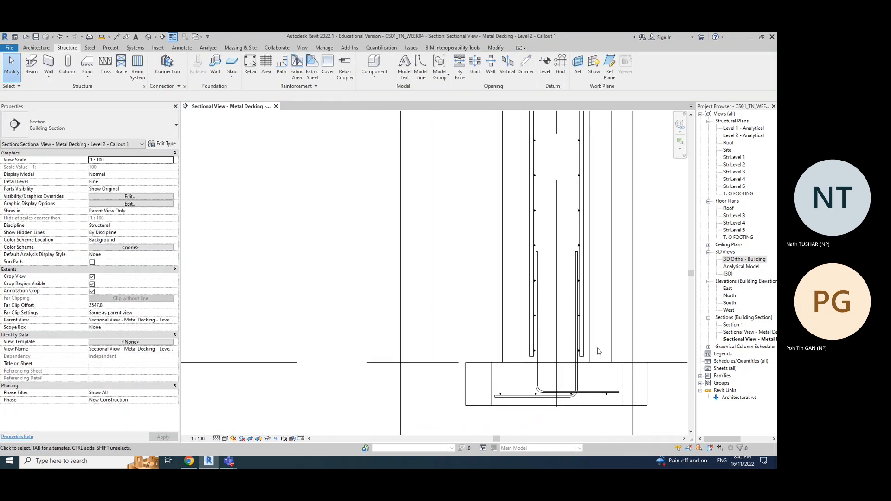
pyautogui.scroll(-2, 590, 352)
pyautogui.scroll(-3, 575, 345)
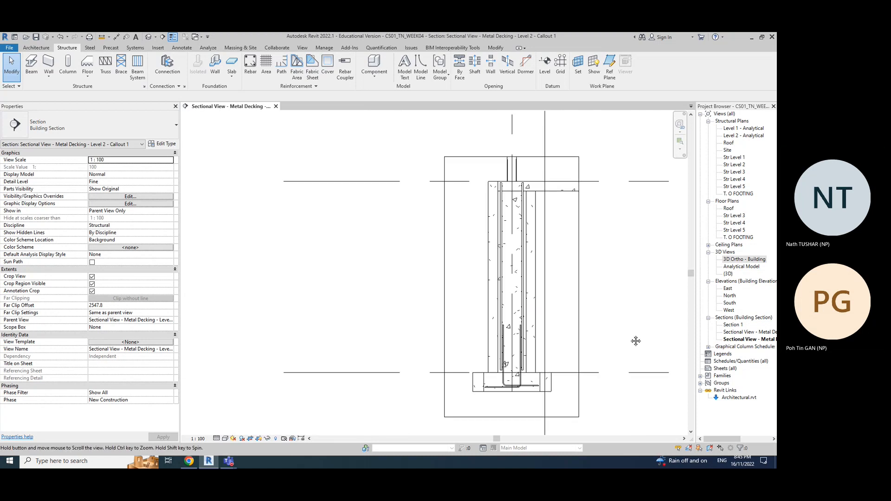
pyautogui.scroll(3, 538, 362)
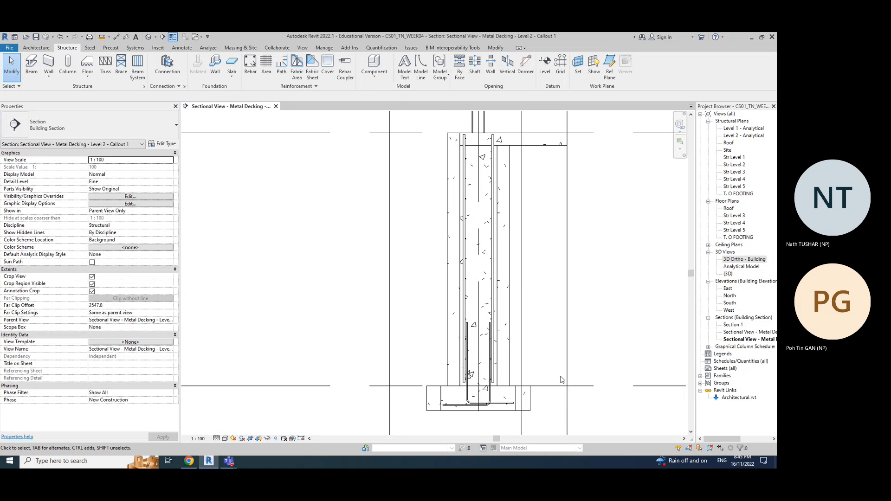
pyautogui.scroll(4, 501, 417)
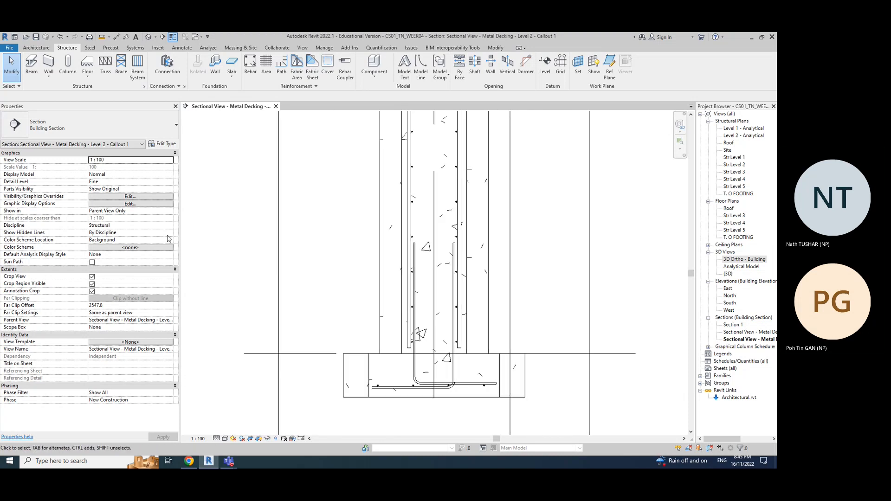
# Step: Open Section 1, tile it beside the callout section, and frame the foundation wall and footing in both views
pyautogui.doubleClick(733, 325)
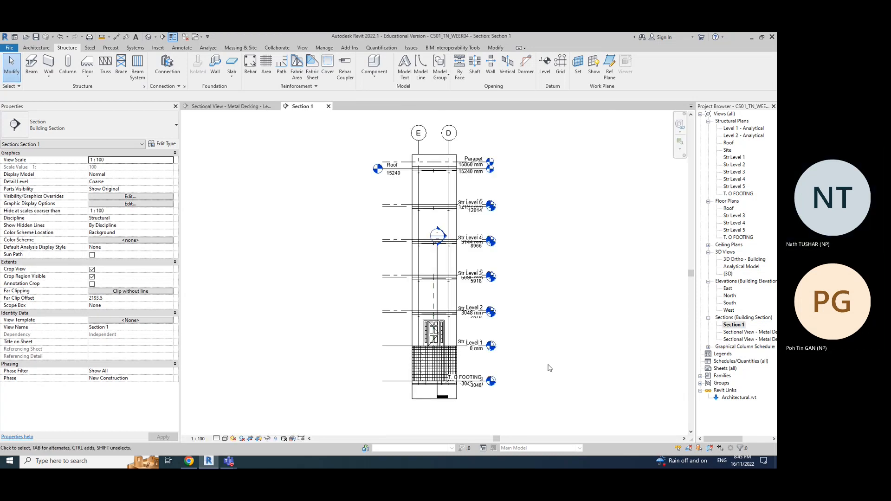
pyautogui.scroll(8, 431, 392)
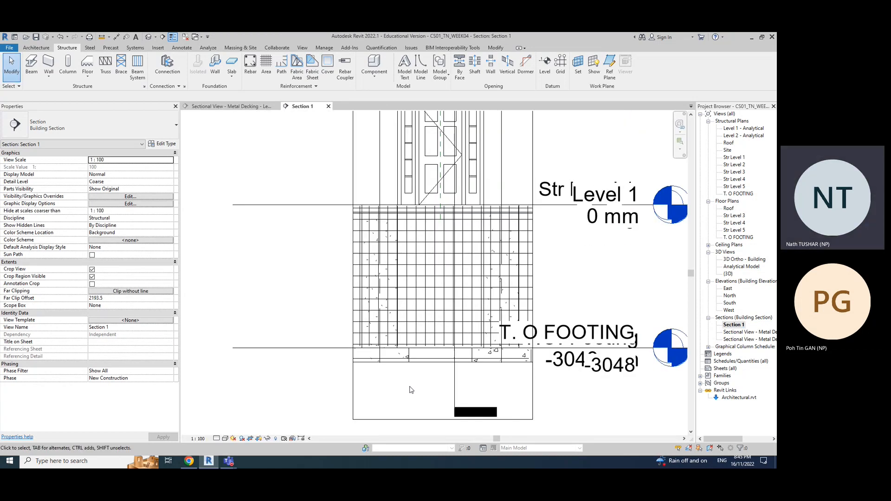
pyautogui.press('w')
pyautogui.press('t')
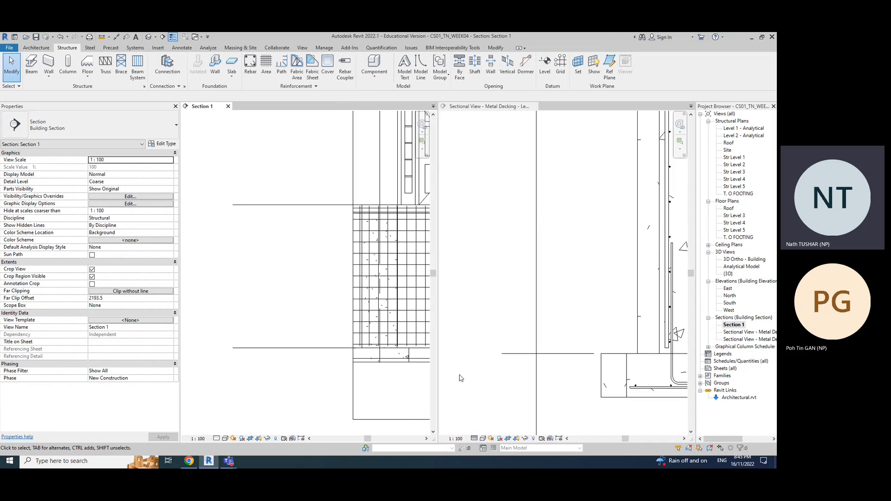
pyautogui.middleClick(276, 296)
pyautogui.middleClick(276, 297)
pyautogui.middleClick(570, 325)
pyautogui.middleClick(570, 325)
pyautogui.scroll(6, 570, 325)
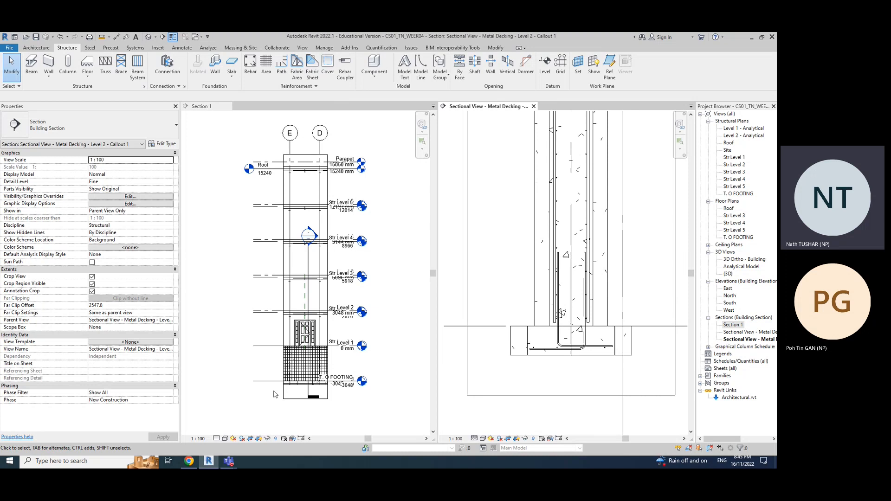
pyautogui.scroll(4, 307, 380)
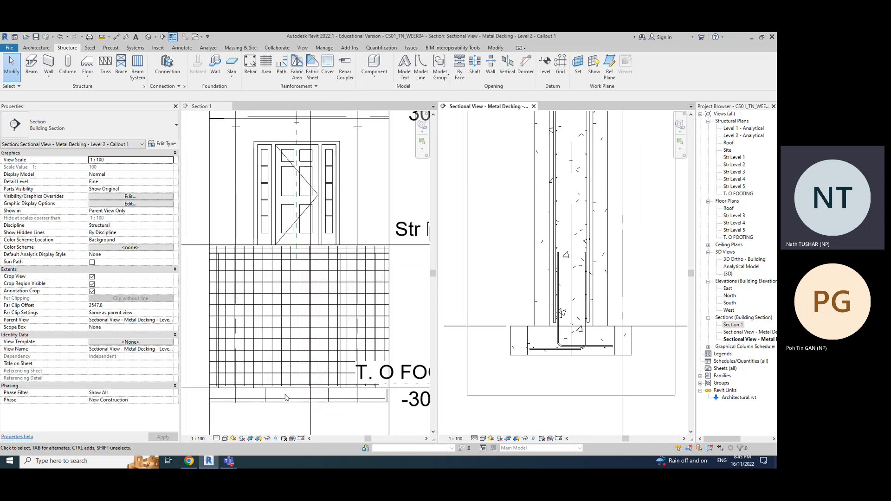
# Step: Inspect the rectangular footing in Section 1, and close that view to return to the full callout section
pyautogui.click(242, 401)
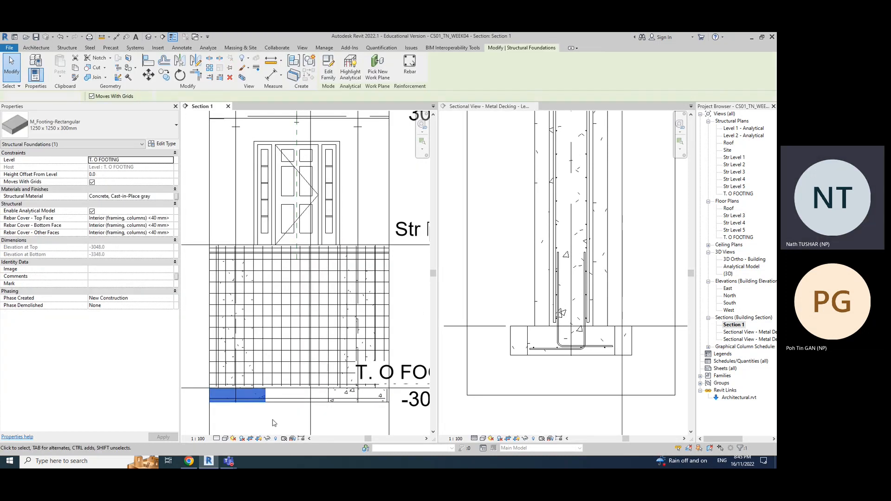
pyautogui.click(274, 422)
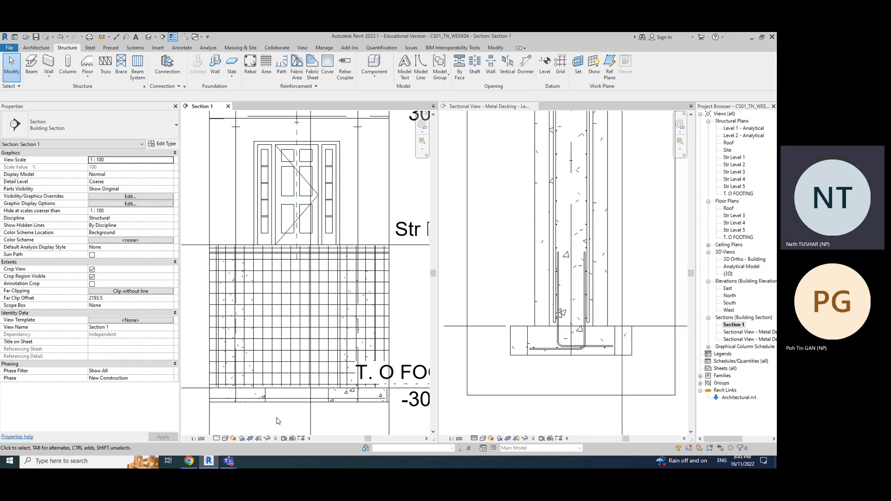
pyautogui.click(228, 106)
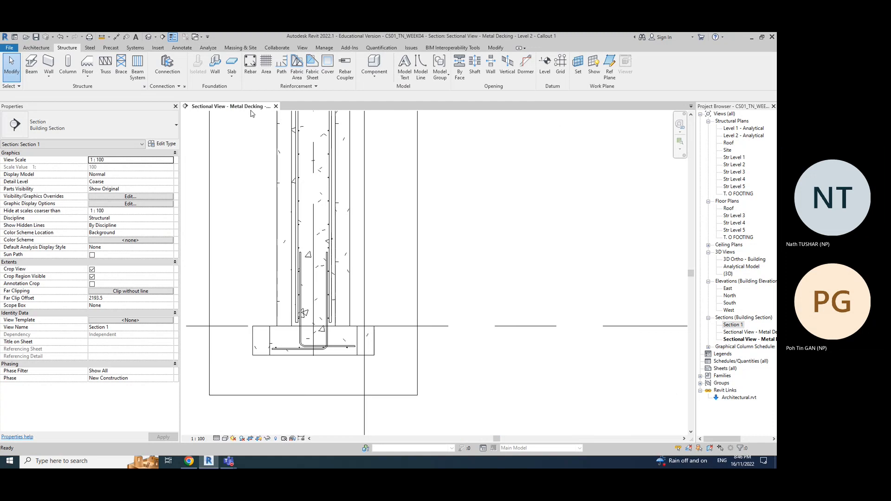
pyautogui.scroll(-2, 548, 242)
pyautogui.moveTo(556, 238); pyautogui.dragTo(557, 257, button='middle')
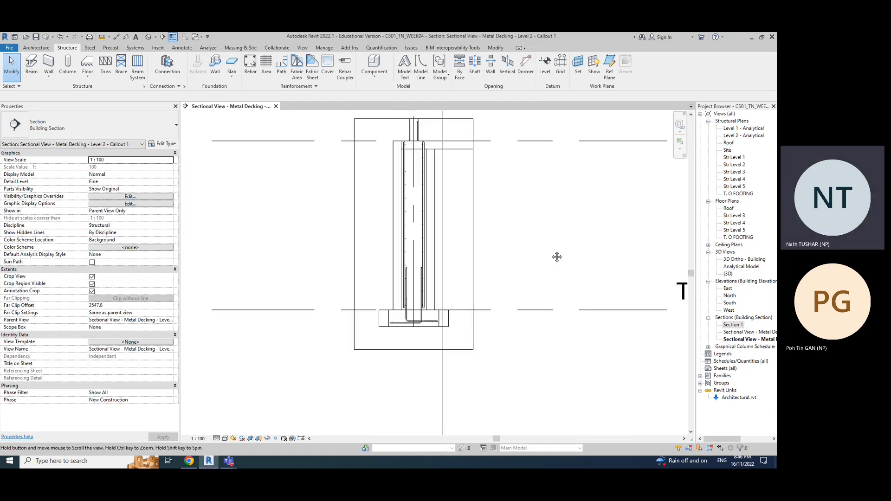
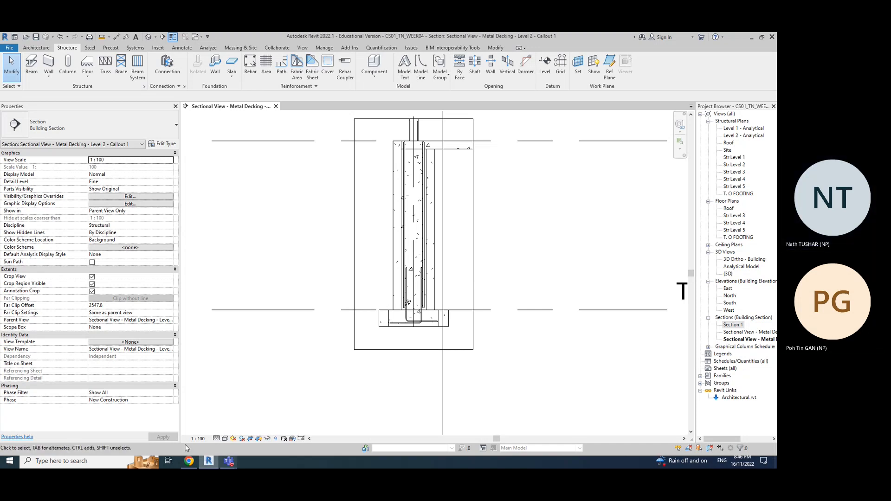
# Step: Switch to the Steps presentation in PowerPoint for the web to review the Lecture #5 topics
pyautogui.click(189, 461)
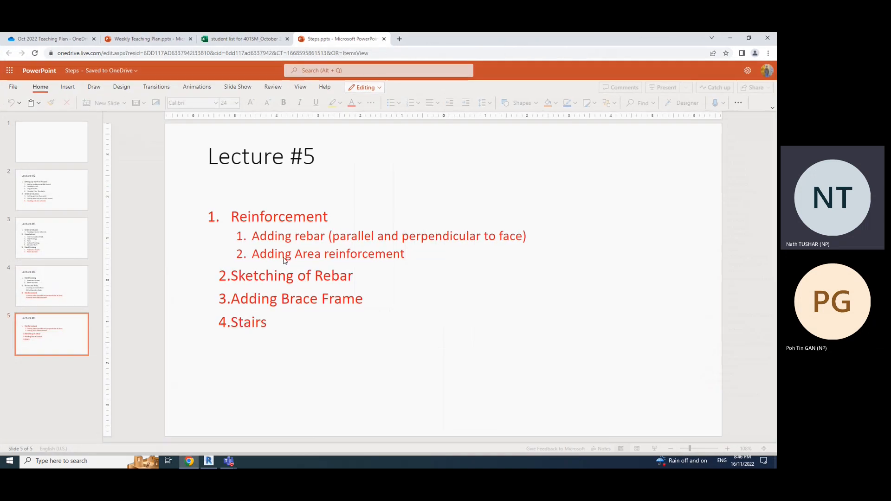
# Step: Review the Lecture #5 topics by highlighting the adding rebar, sketching of rebar and area reinforcement lines
pyautogui.moveTo(259, 237); pyautogui.dragTo(421, 237)
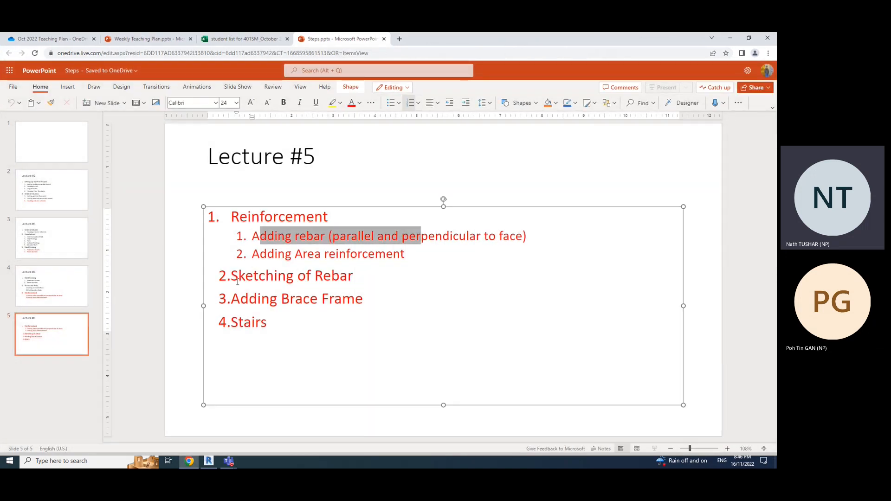
pyautogui.moveTo(246, 276); pyautogui.dragTo(392, 282)
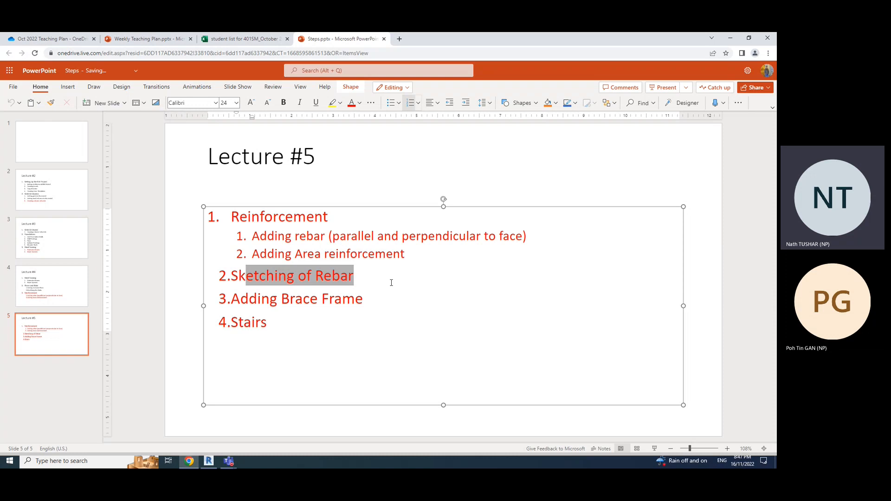
pyautogui.moveTo(267, 257); pyautogui.dragTo(380, 256)
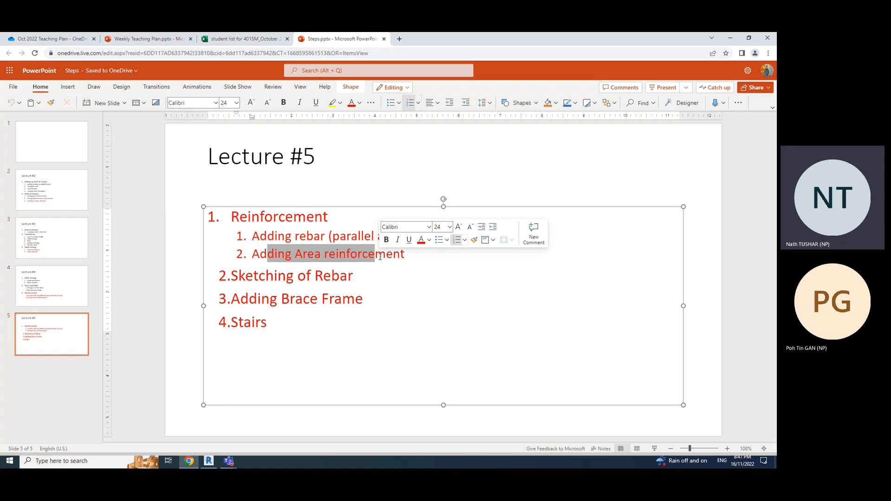
# Step: Switch back to Revit and open the Str Level 2 structural plan
pyautogui.hotkey('alt', 'Tab')
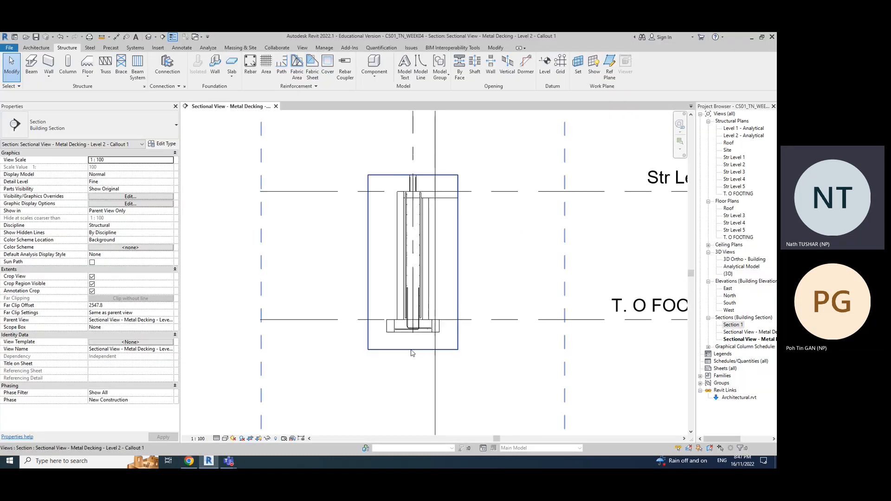
pyautogui.scroll(-2, 412, 353)
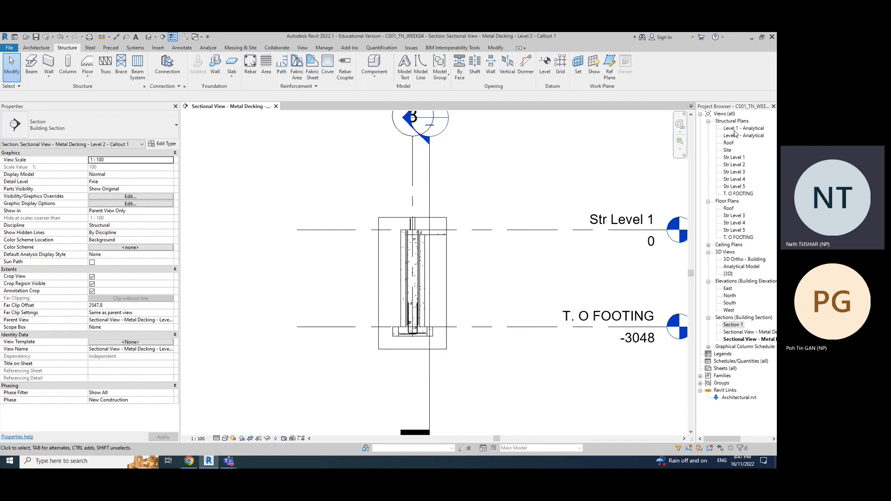
pyautogui.click(739, 165)
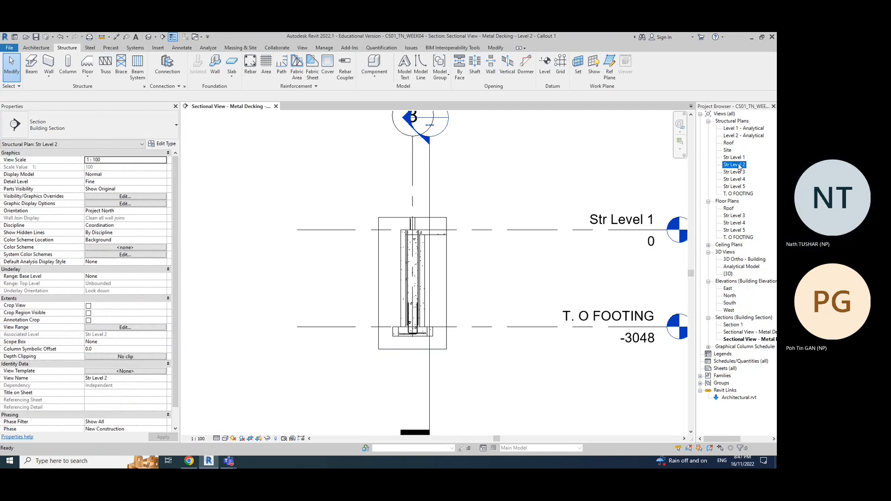
pyautogui.doubleClick(739, 165)
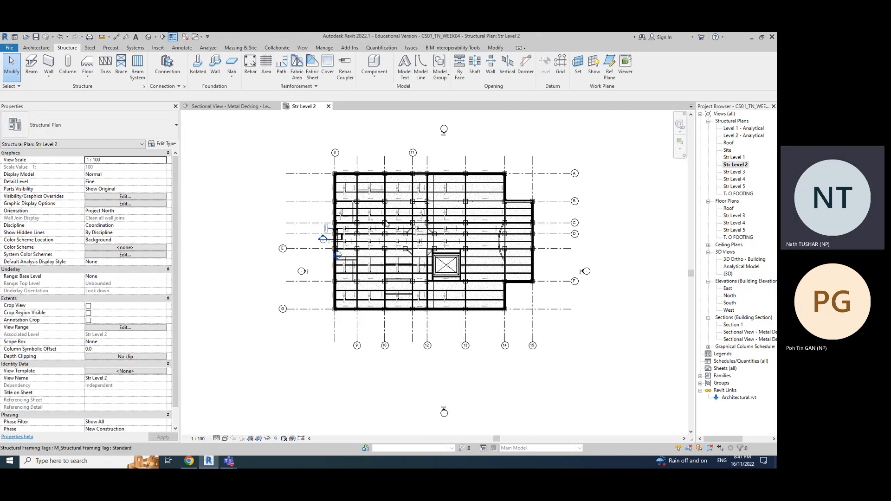
pyautogui.scroll(3, 387, 223)
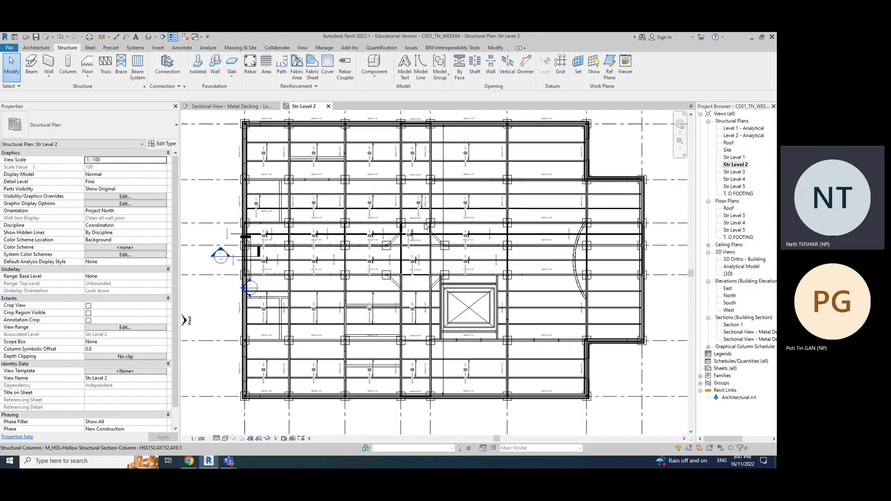
# Step: Open the Str Level 1 structural plan, check its floor slab, and close the Str Level 2 plan
pyautogui.doubleClick(737, 158)
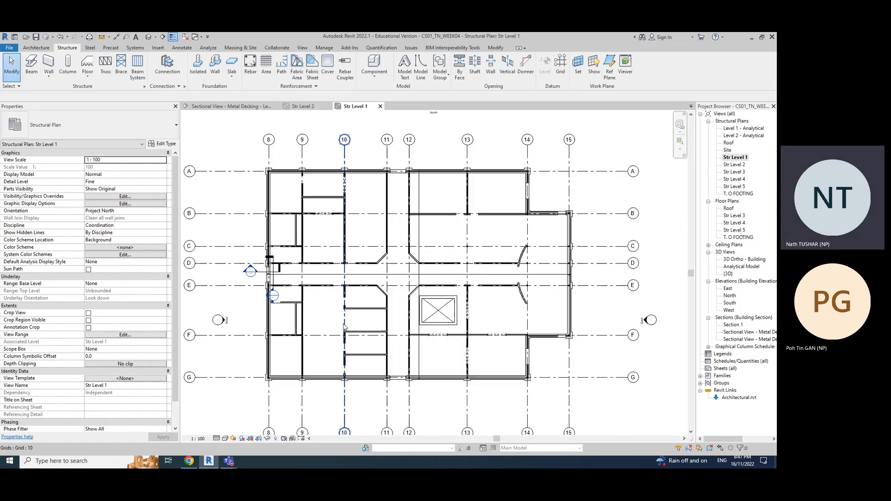
pyautogui.click(338, 279)
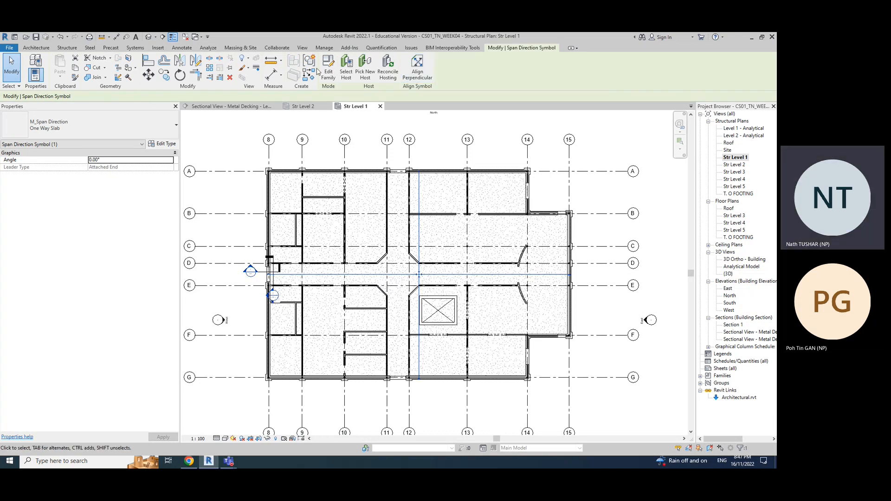
pyautogui.click(328, 107)
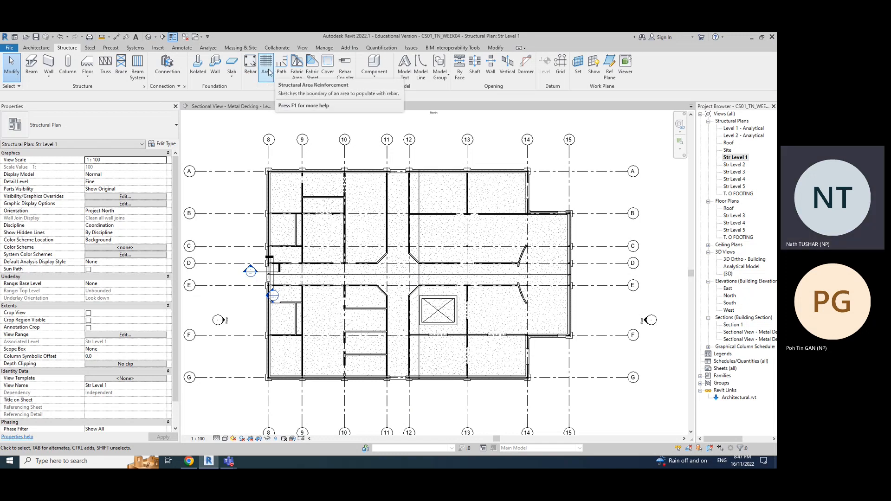
# Step: Start a structural area reinforcement hosted by the Generic 150mm floor slab on Str Level 1
pyautogui.click(268, 72)
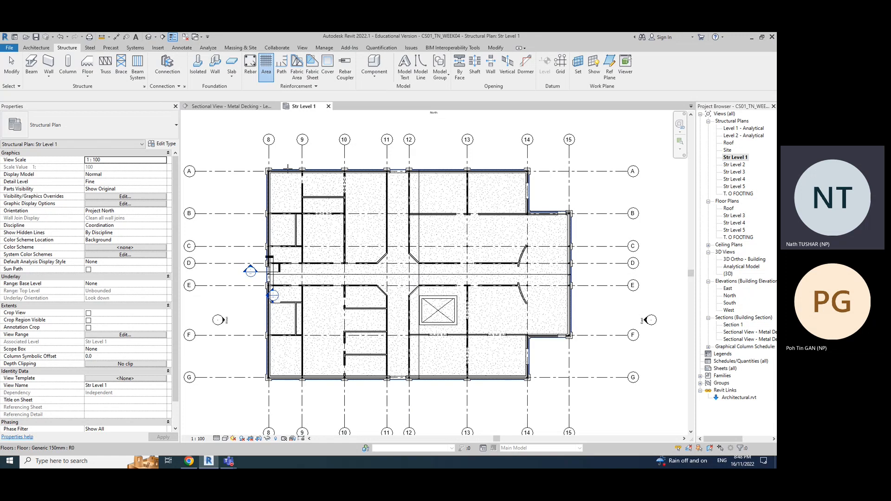
pyautogui.scroll(2, 288, 169)
pyautogui.scroll(2, 288, 170)
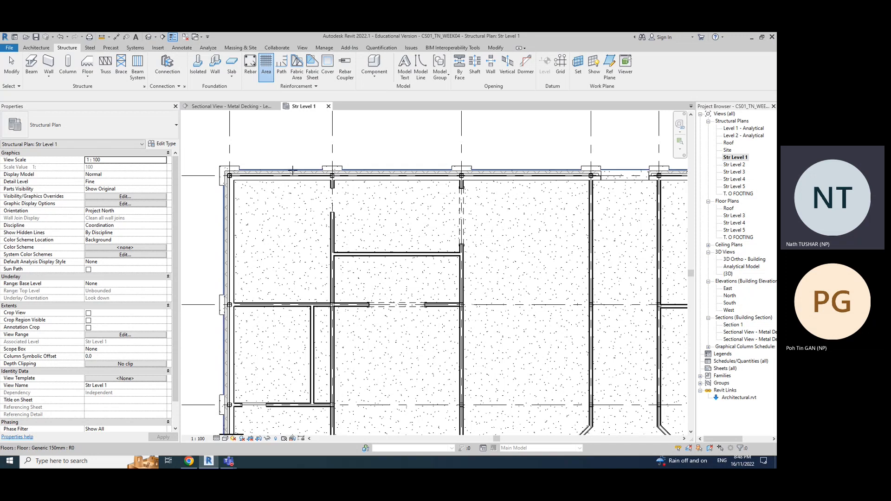
pyautogui.click(293, 170)
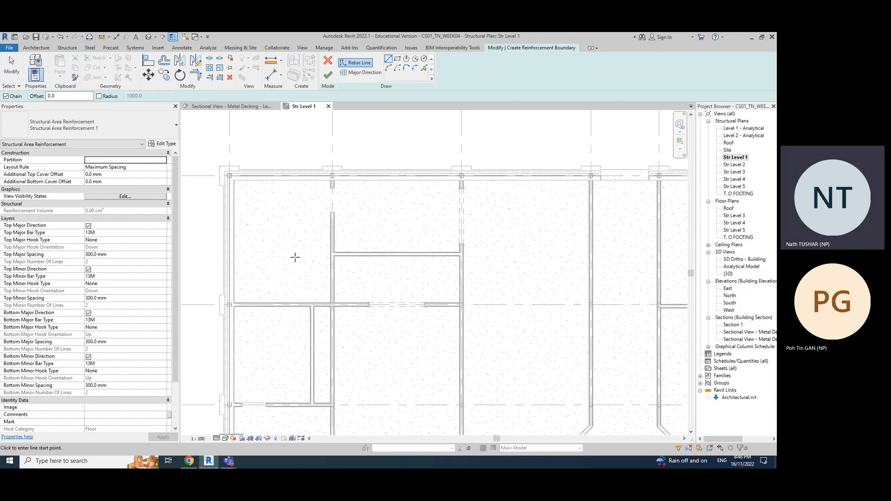
pyautogui.scroll(-2, 294, 242)
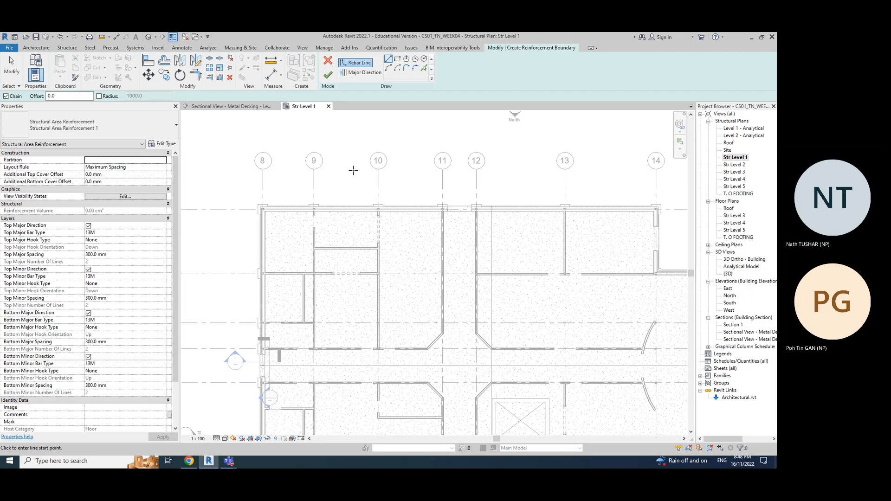
pyautogui.scroll(-2, 392, 213)
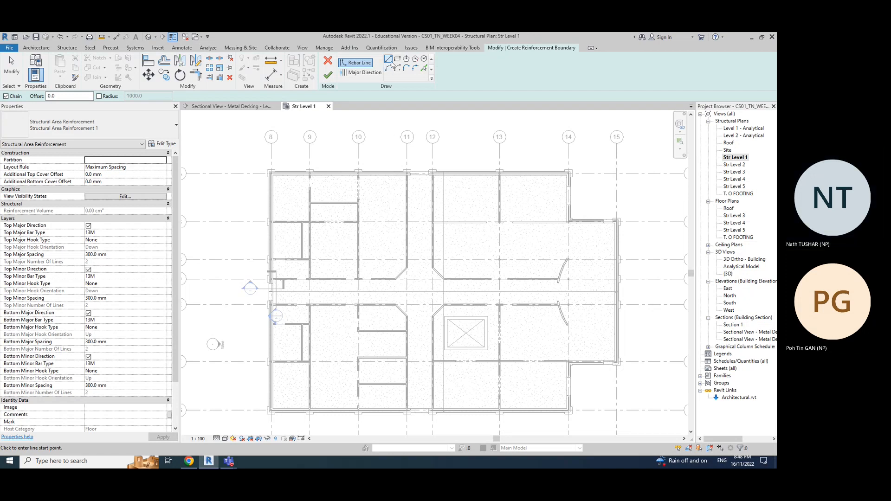
# Step: Create the reinforcement boundary by picking all outer edges of the floor slab, including the stepped edges between grids 14 and 15
pyautogui.click(424, 69)
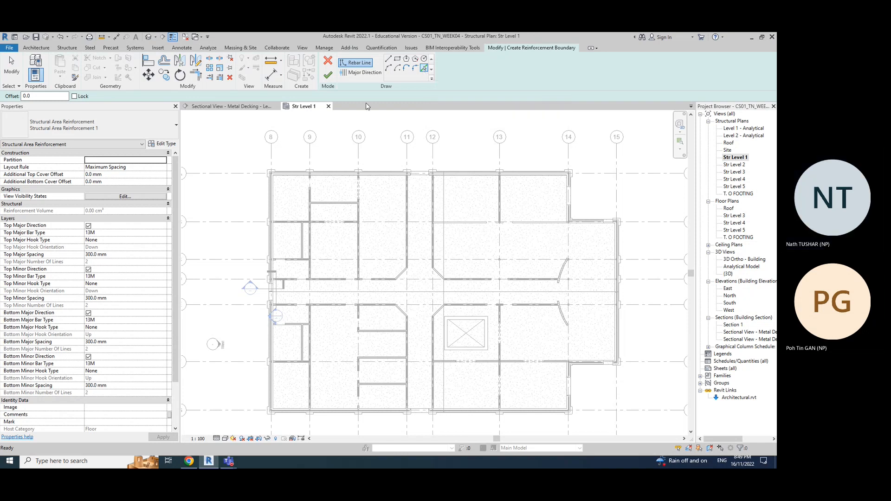
pyautogui.click(482, 172)
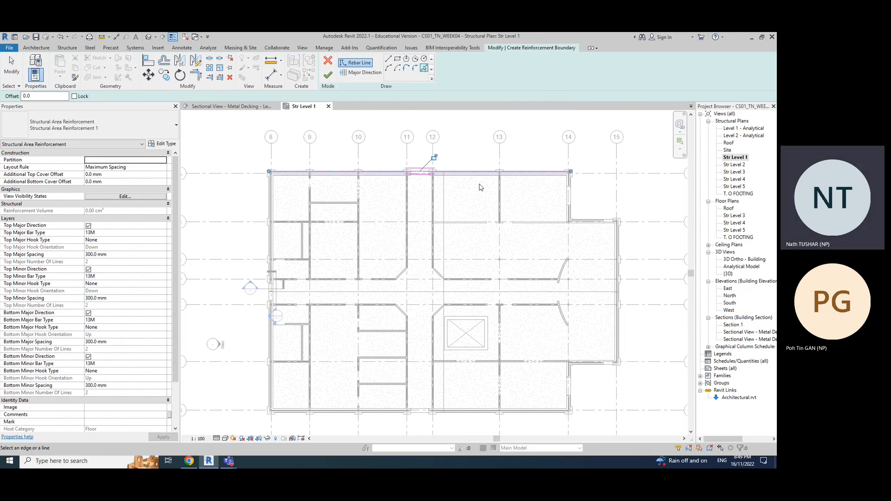
pyautogui.click(569, 195)
pyautogui.click(595, 220)
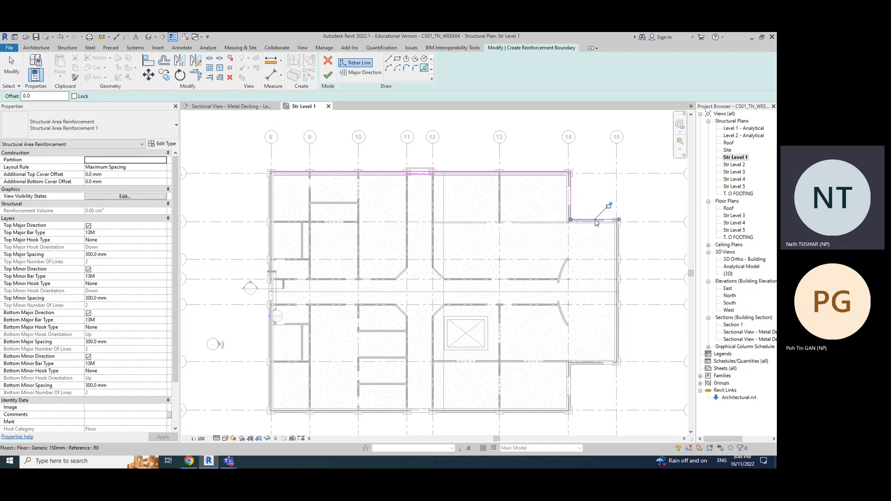
pyautogui.click(620, 297)
pyautogui.click(597, 369)
pyautogui.click(573, 395)
pyautogui.click(539, 415)
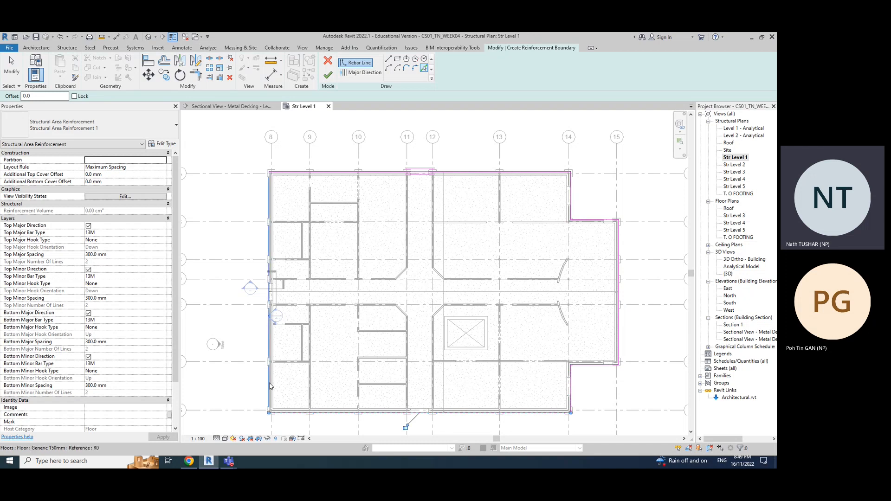
pyautogui.scroll(3, 271, 384)
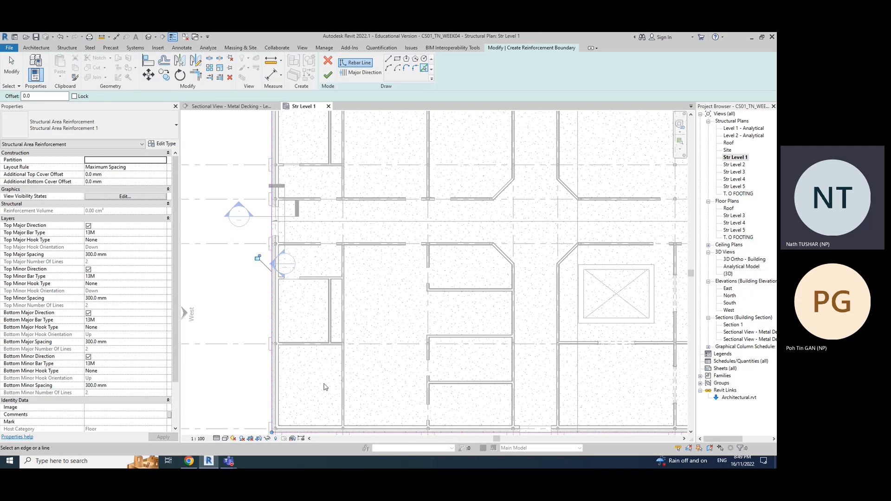
pyautogui.scroll(-3, 281, 380)
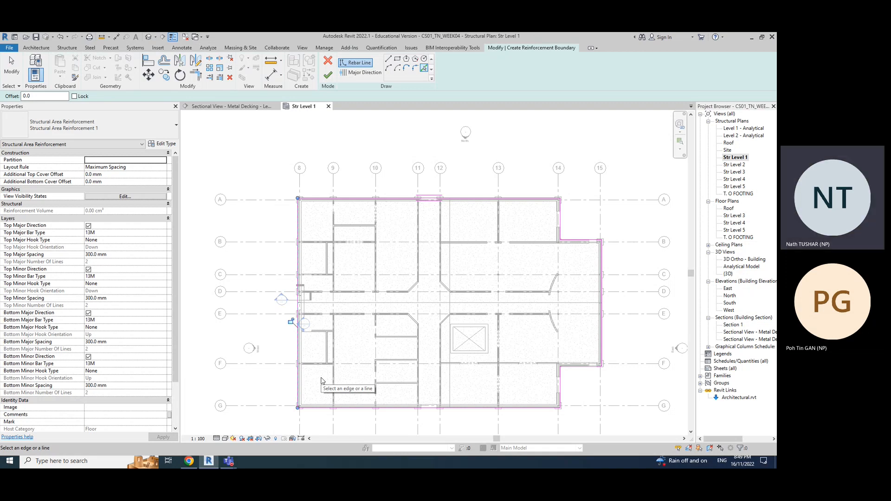
pyautogui.scroll(-2, 557, 394)
pyautogui.scroll(1, 567, 369)
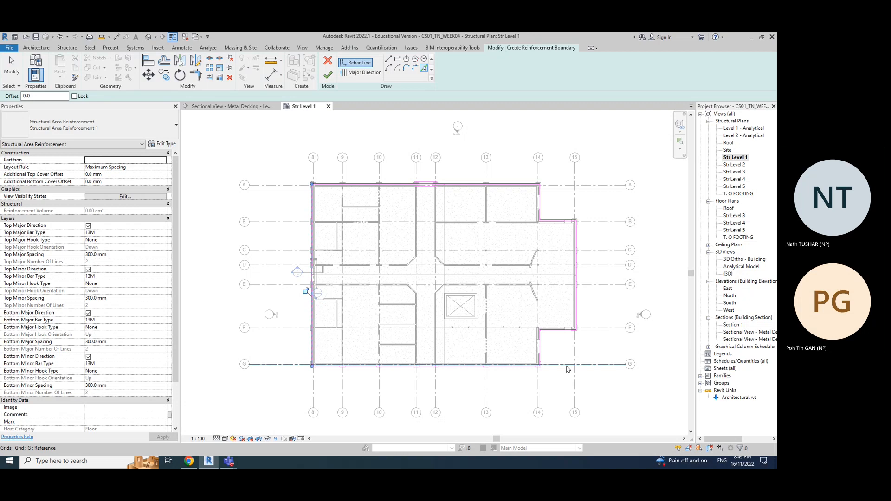
# Step: Finish the area reinforcement, inspect its tag and extents in the plan, and undo back to the boundary sketch
pyautogui.click(332, 79)
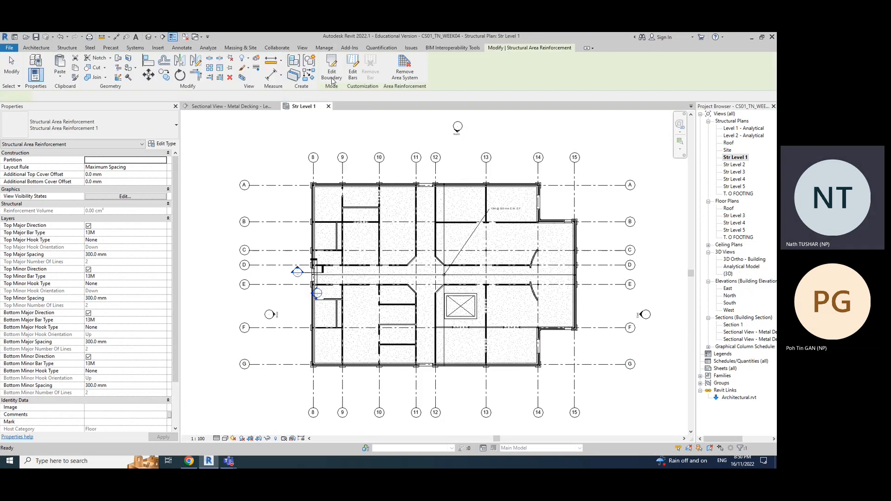
pyautogui.scroll(6, 494, 219)
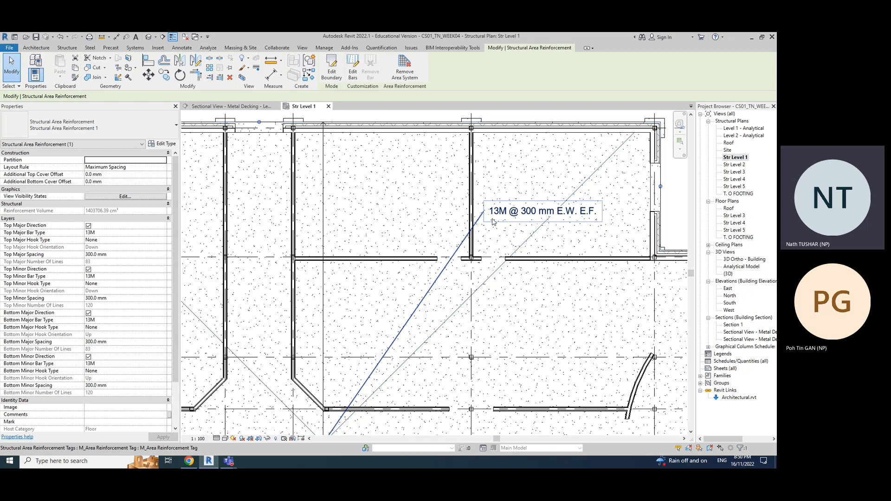
pyautogui.scroll(-5, 493, 222)
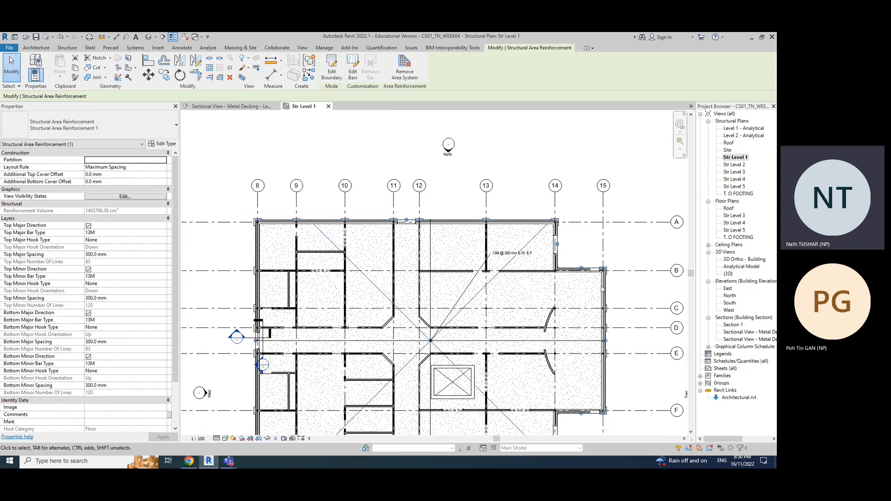
pyautogui.scroll(-2, 603, 289)
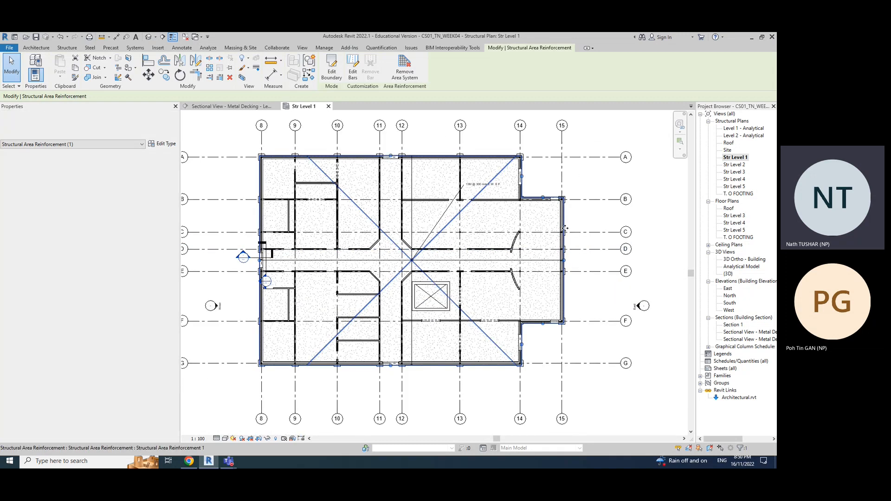
pyautogui.hotkey('ctrl', 'z')
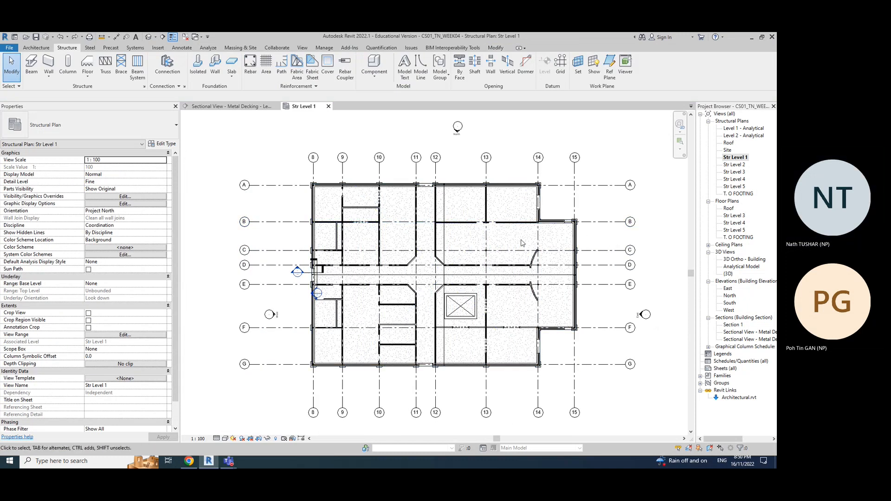
pyautogui.hotkey('ctrl', 'z')
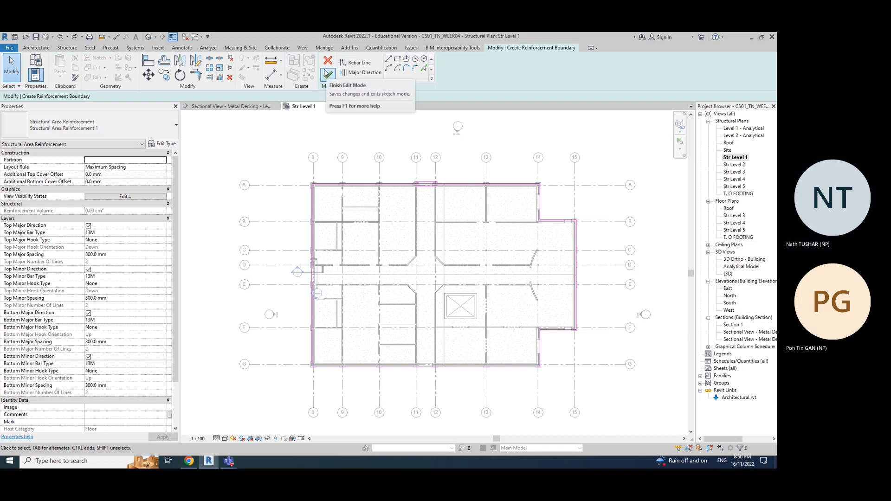
# Step: Finish the boundary sketch again, select a set of 13M bars in the slab, and undo back to the sketch
pyautogui.click(326, 71)
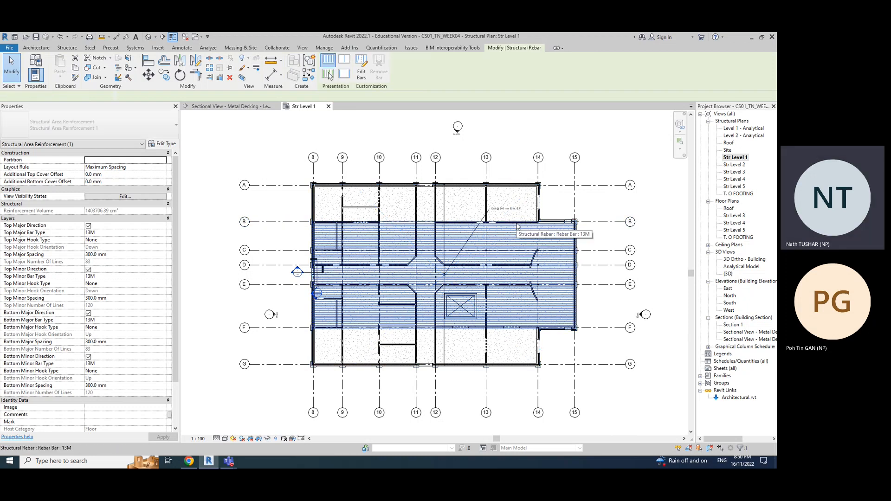
pyautogui.click(516, 228)
pyautogui.scroll(3, 505, 206)
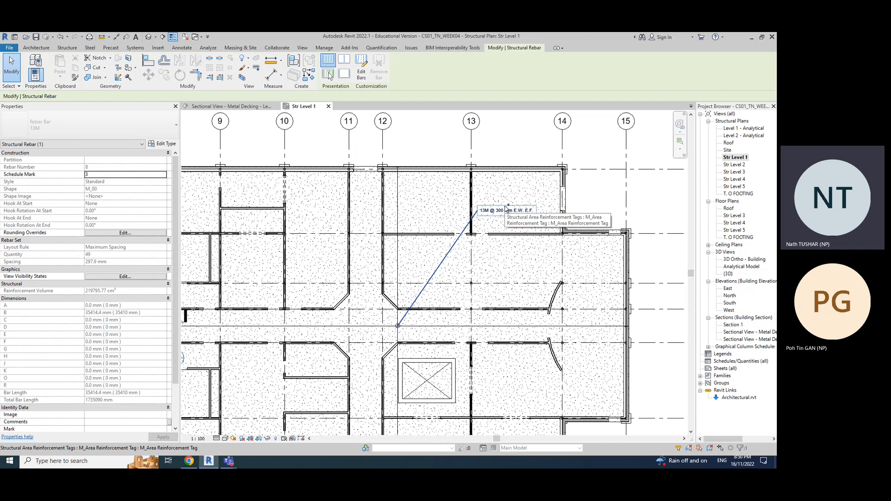
pyautogui.hotkey('ctrl', 'z')
pyautogui.hotkey('ctrl', 'z')
# Step: Shorten the boundary line along grid A to about 29978 mm, leaving a gap at grid 14, and try finishing the sketch
pyautogui.scroll(4, 532, 206)
pyautogui.click(510, 196)
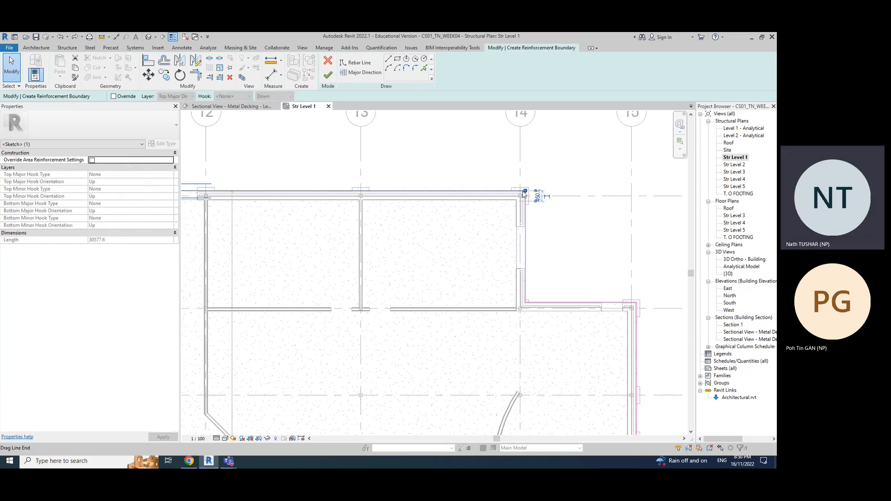
pyautogui.moveTo(525, 191); pyautogui.dragTo(511, 191)
pyautogui.scroll(-4, 557, 252)
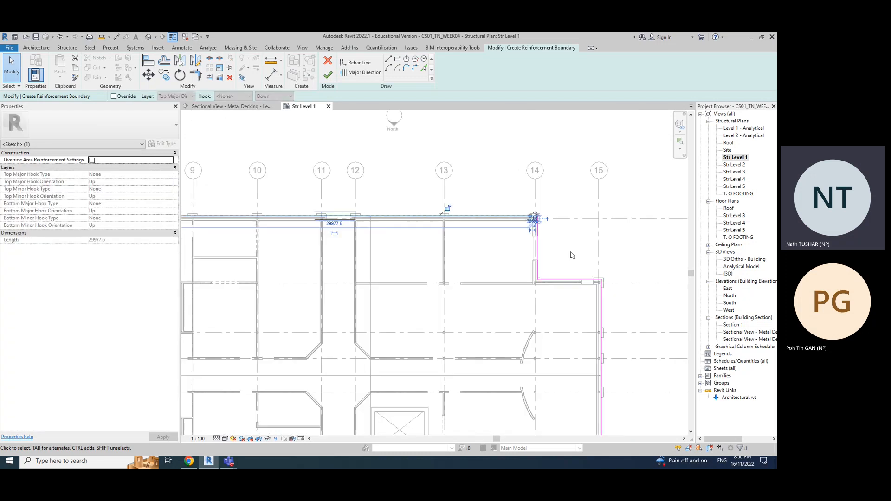
pyautogui.moveTo(566, 260); pyautogui.dragTo(564, 197, button='middle')
pyautogui.click(564, 197)
pyautogui.scroll(6, 523, 157)
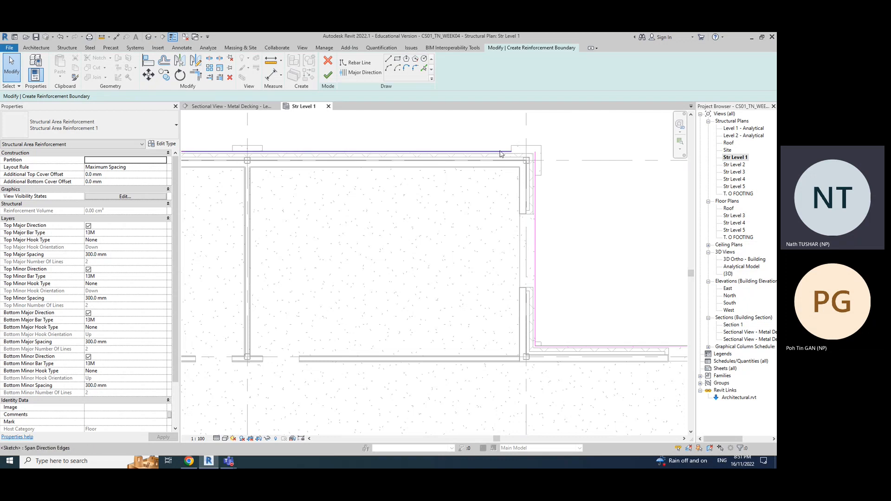
pyautogui.click(328, 75)
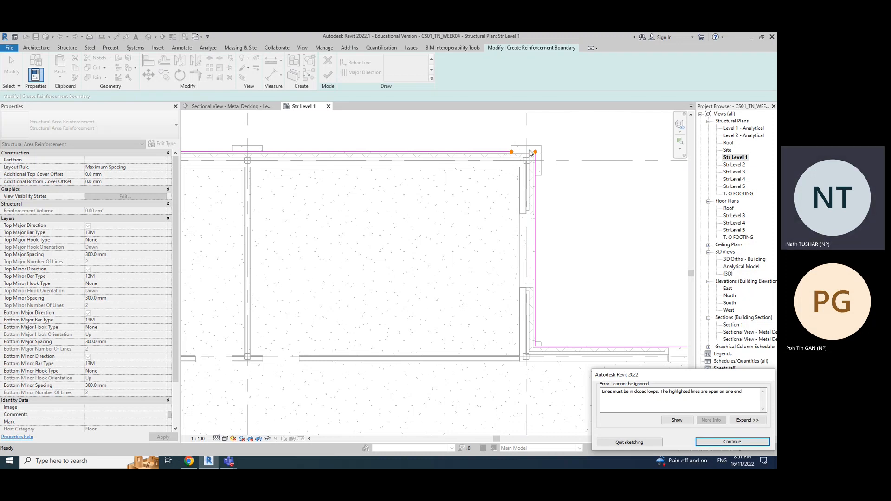
# Step: Dismiss the open-loop error and stretch the grid A boundary line back to meet the vertical boundary line by grid 14
pyautogui.click(695, 456)
pyautogui.click(732, 441)
pyautogui.click(507, 153)
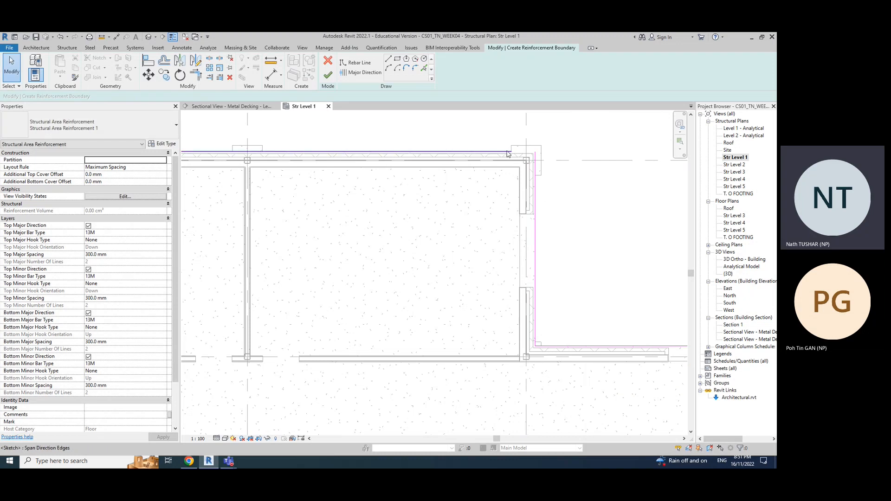
pyautogui.moveTo(509, 152); pyautogui.dragTo(535, 151)
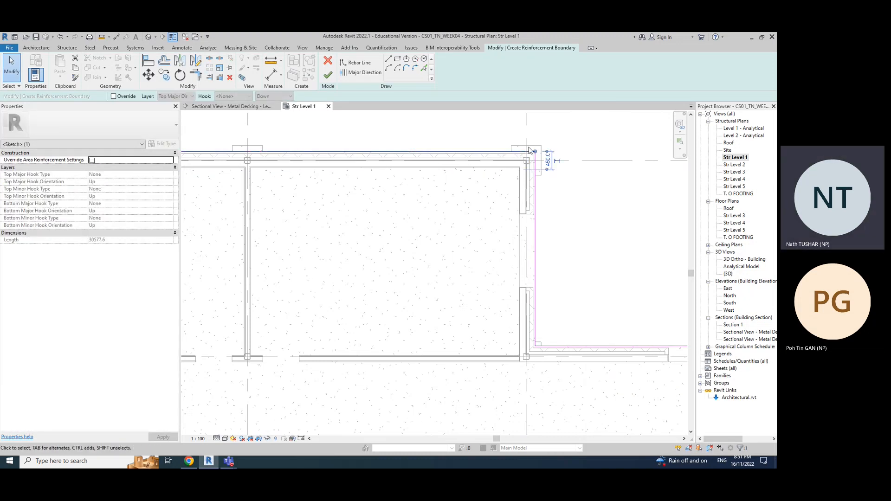
# Step: Extend the grid A boundary line past the corner by grid 14 and try finishing the sketch with the lines crossing
pyautogui.moveTo(535, 152); pyautogui.dragTo(588, 152)
pyautogui.click(328, 75)
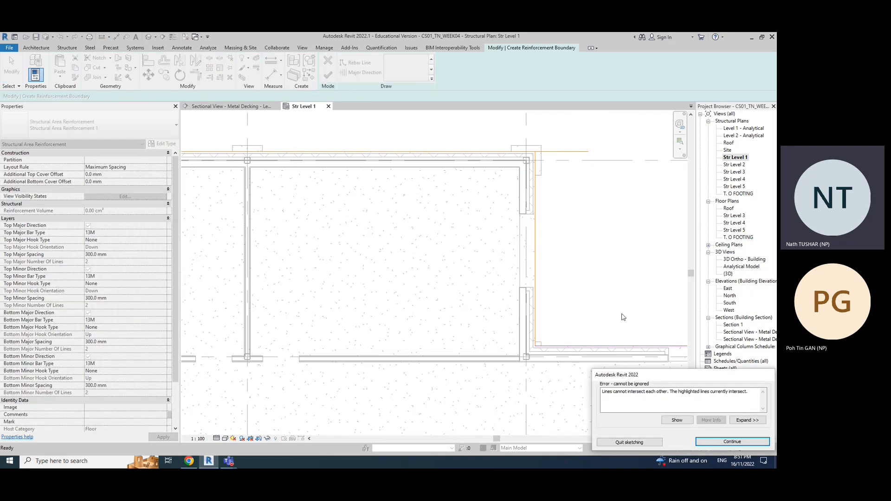
pyautogui.click(732, 443)
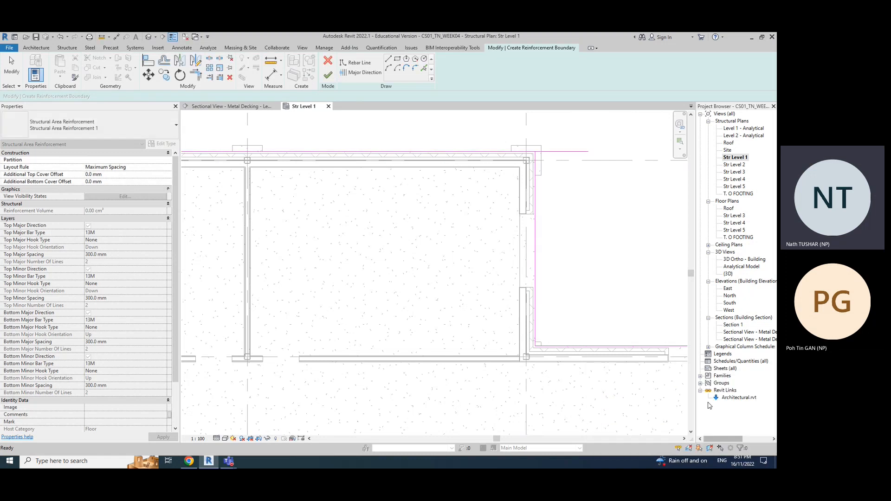
# Step: Shorten the grid A boundary line to end at the corner by grid 14 and finish the reinforcement boundary sketch
pyautogui.click(577, 154)
pyautogui.moveTo(588, 152); pyautogui.dragTo(535, 152)
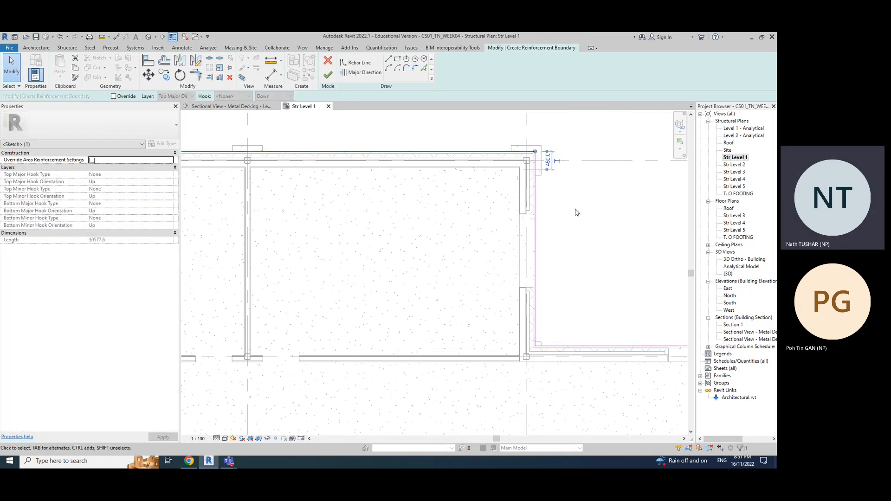
pyautogui.scroll(3, 540, 169)
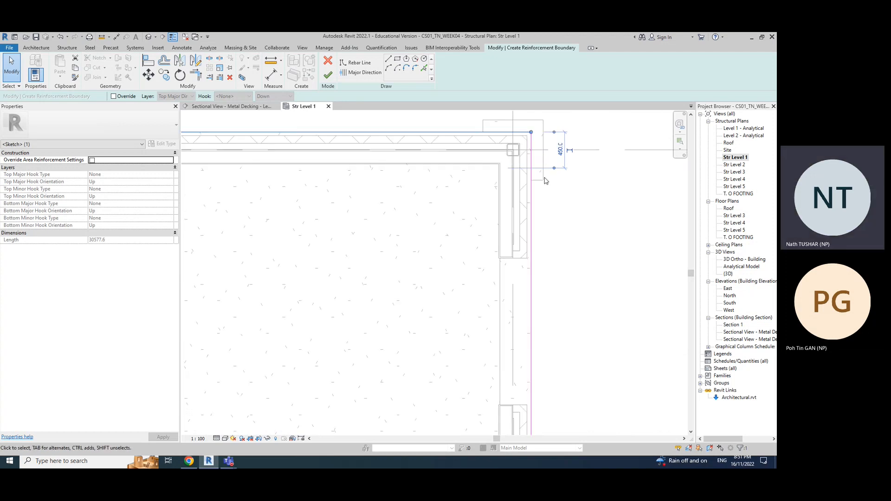
pyautogui.scroll(-4, 592, 260)
pyautogui.moveTo(545, 226); pyautogui.dragTo(564, 179, button='middle')
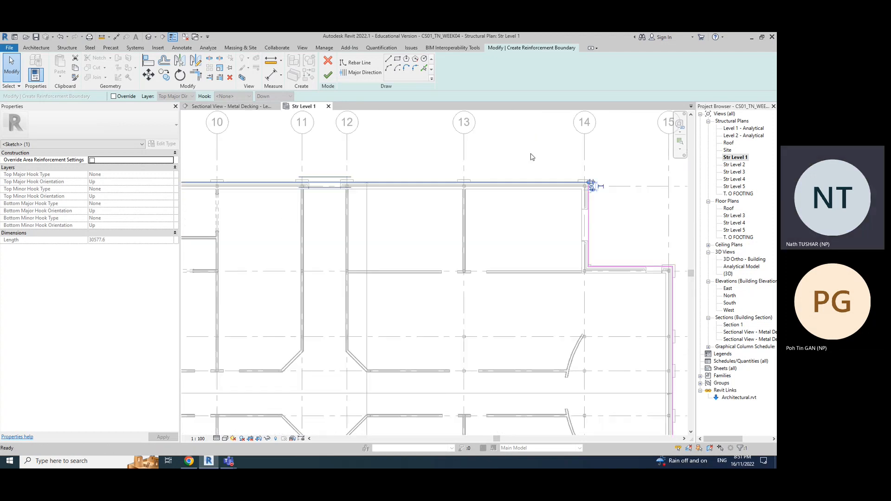
pyautogui.click(327, 75)
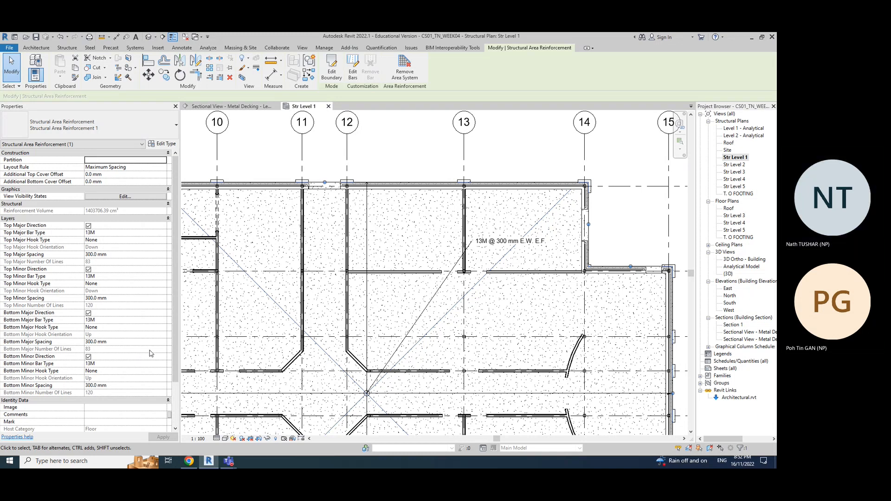
# Step: Inspect the slab bars at Str Level 1 in the Metal Decking - Level 2 - Callout 1 section, and close that view
pyautogui.click(247, 108)
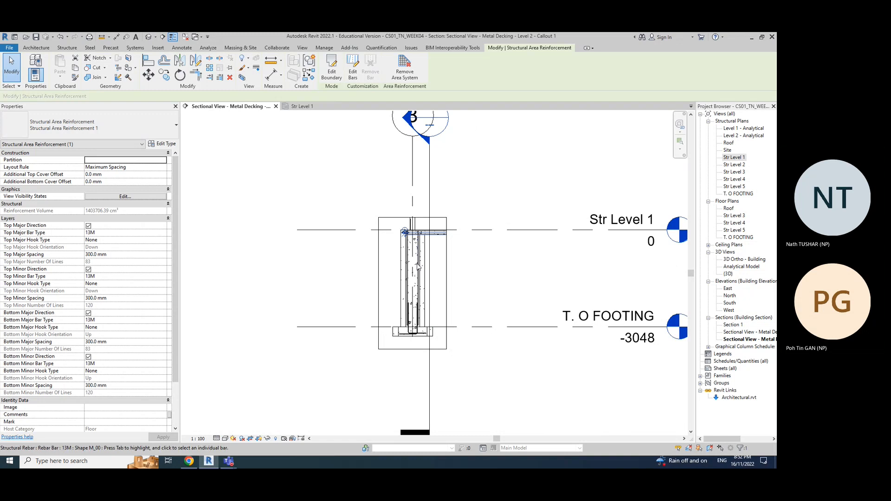
pyautogui.scroll(3, 420, 325)
pyautogui.press('Escape')
pyautogui.scroll(2, 459, 242)
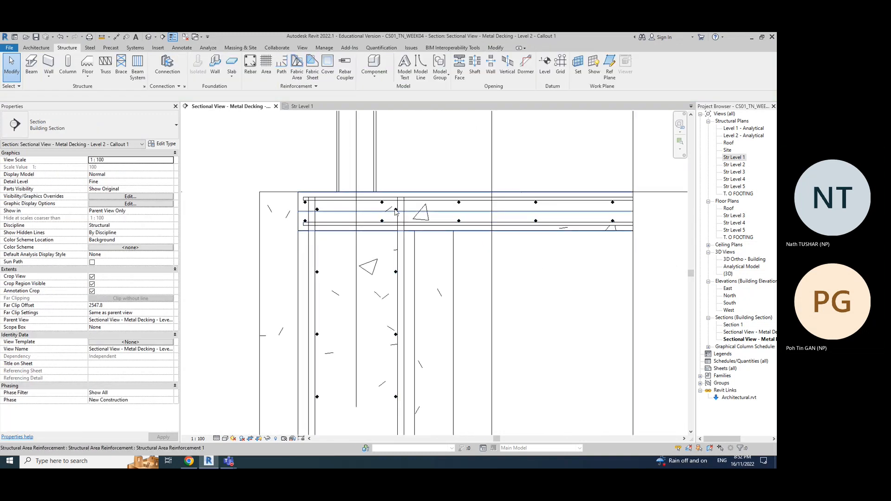
pyautogui.click(276, 106)
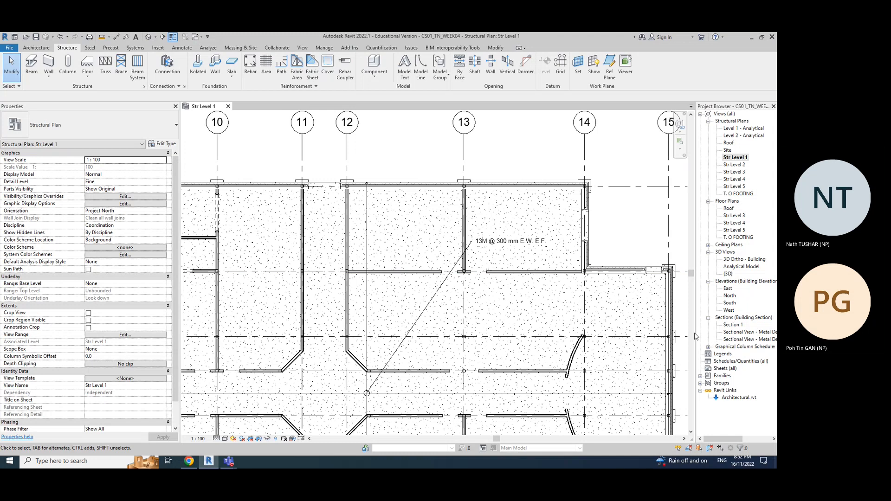
# Step: Reopen the Metal Decking - Level 2 - Callout 1 section, tile it beside the Str Level 1 plan, and fit the whole plan
pyautogui.moveTo(695, 333); pyautogui.dragTo(648, 333)
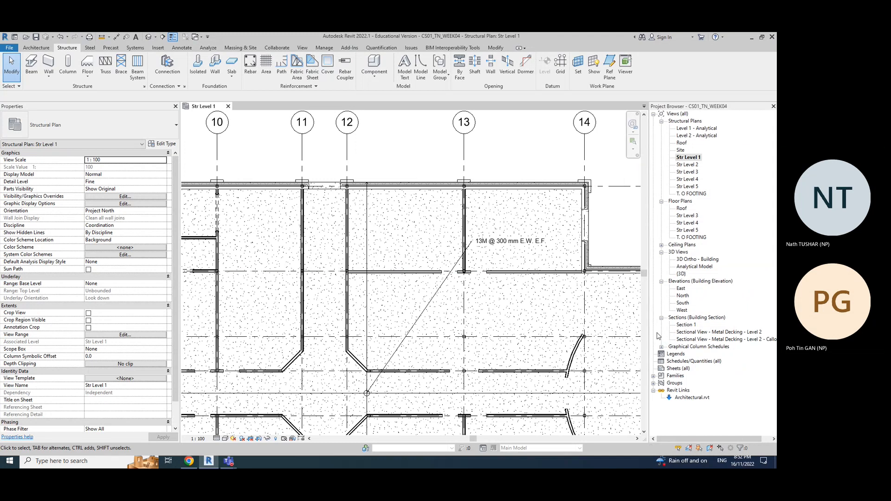
pyautogui.doubleClick(743, 340)
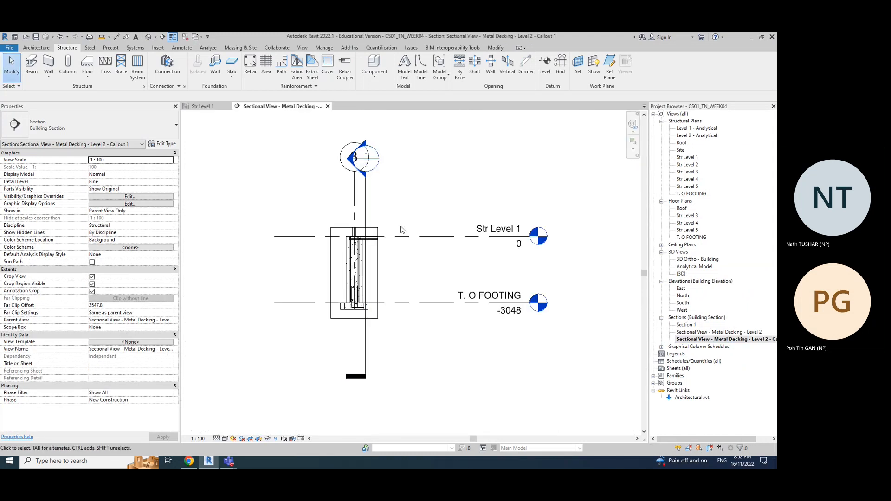
pyautogui.press('w')
pyautogui.press('t')
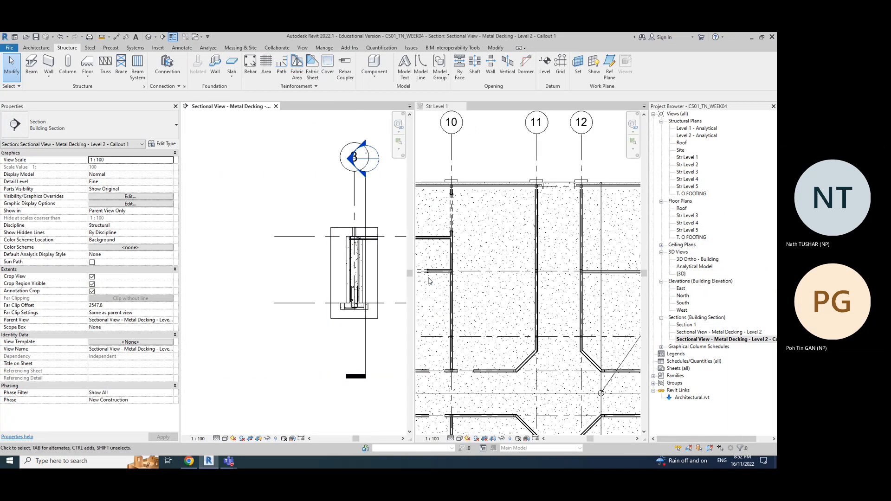
pyautogui.click(516, 164)
pyautogui.press('z')
pyautogui.press('e')
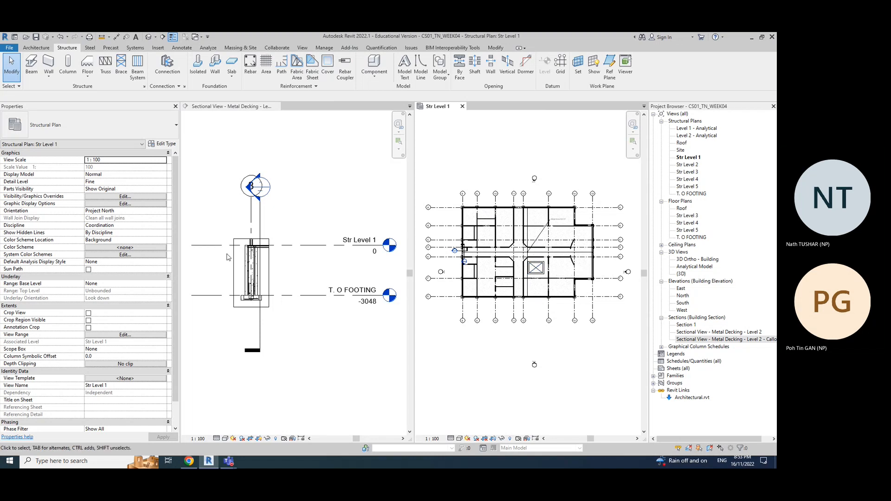
# Step: Examine the top and bottom bars where the slab meets the wall at Str Level 1 in the section
pyautogui.scroll(5, 308, 256)
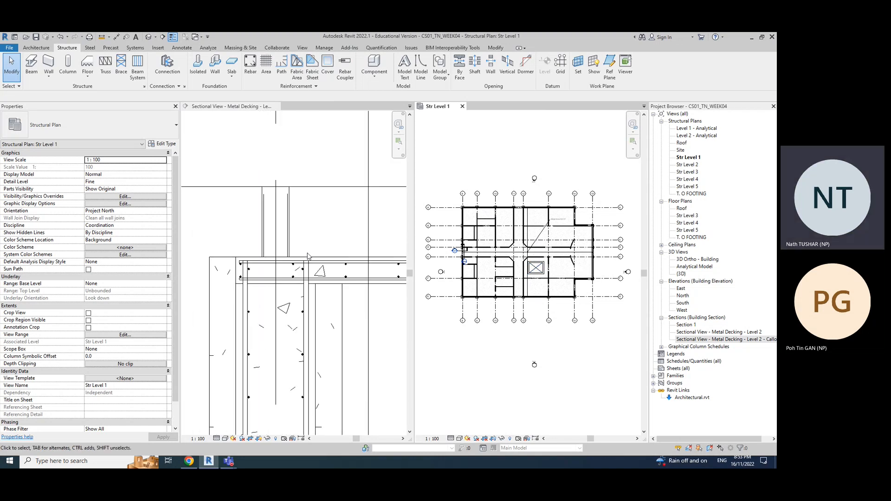
pyautogui.click(314, 240)
pyautogui.moveTo(326, 228); pyautogui.dragTo(312, 223, button='middle')
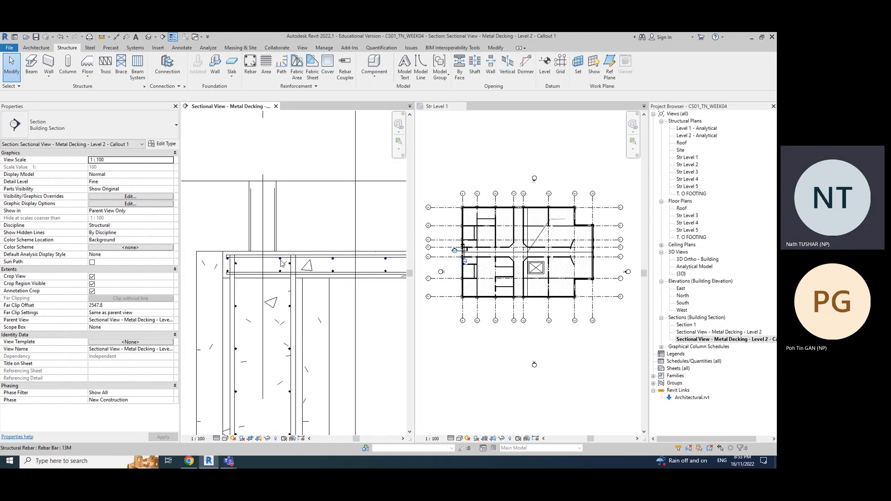
pyautogui.scroll(2, 282, 262)
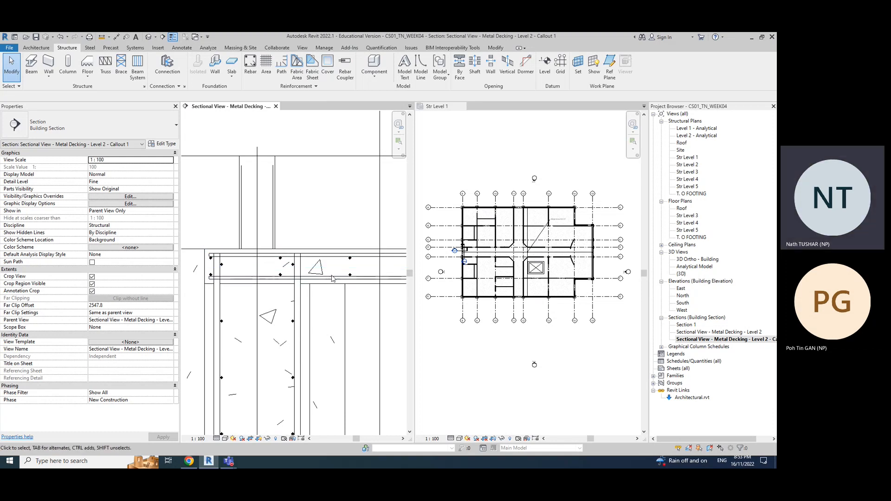
pyautogui.click(269, 280)
pyautogui.click(493, 206)
pyautogui.click(562, 329)
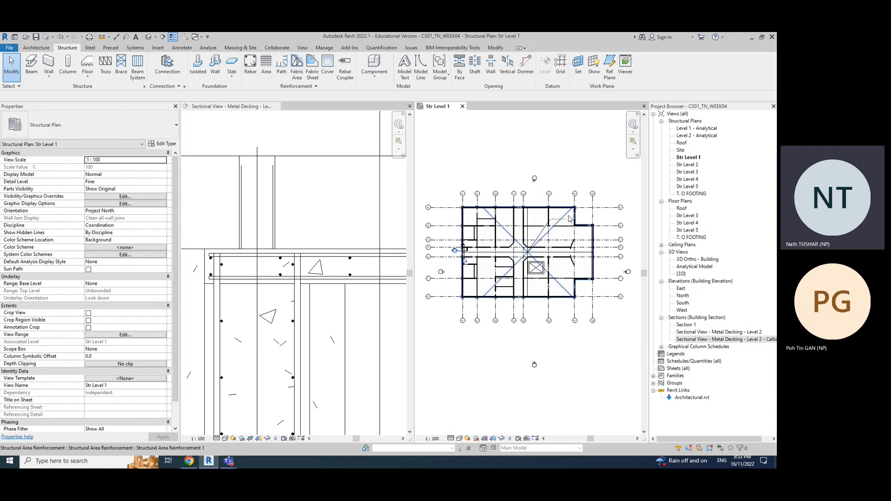
# Step: Select the area reinforcement in the plan and the floor slab in the section to compare how they appear in both views
pyautogui.click(569, 219)
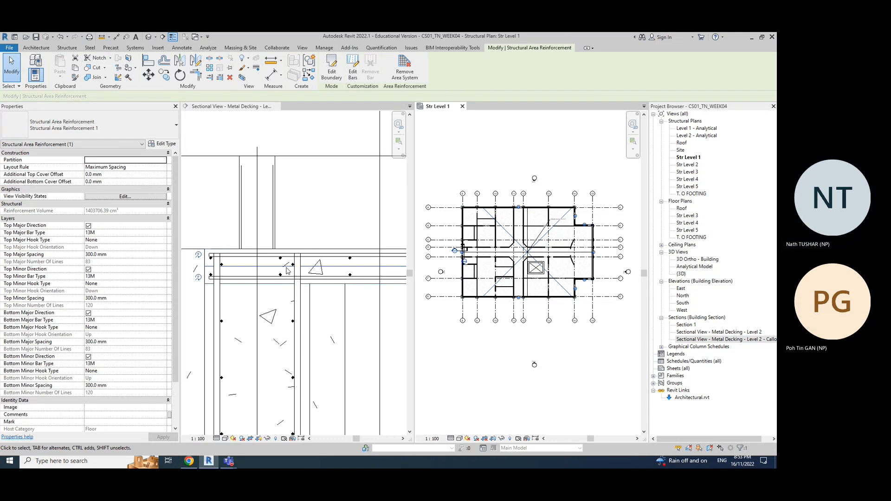
pyautogui.click(274, 256)
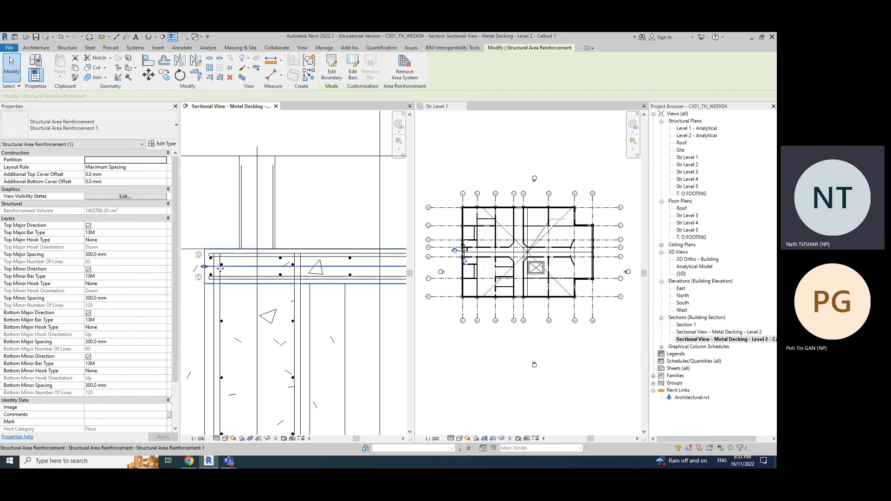
pyautogui.click(205, 264)
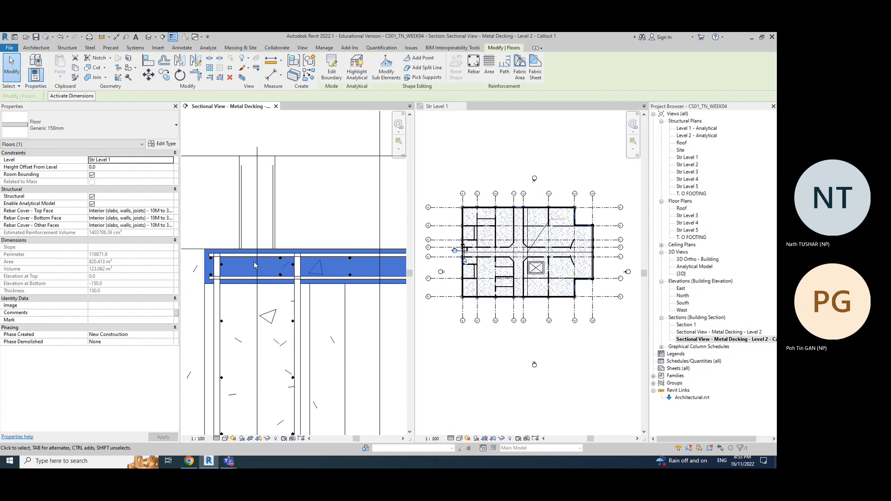
pyautogui.click(462, 375)
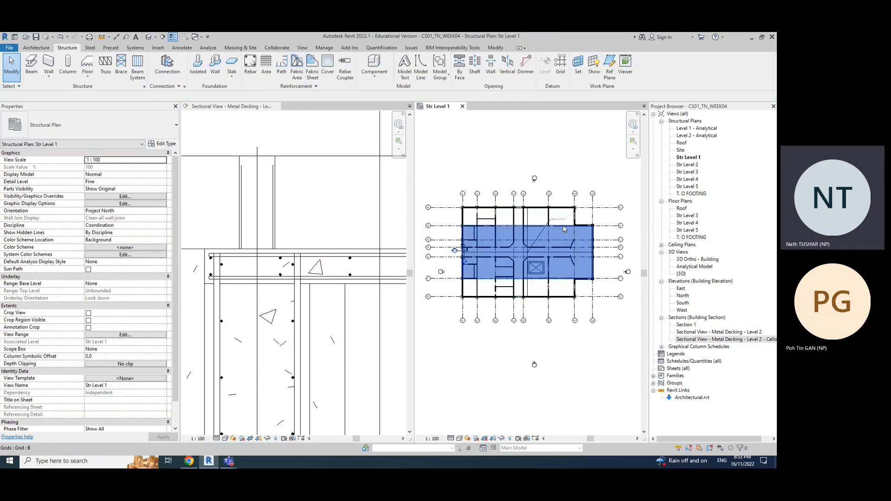
# Step: Try disabling the area reinforcement's bottom major and bottom minor directions, apply it, and undo the change
pyautogui.click(565, 271)
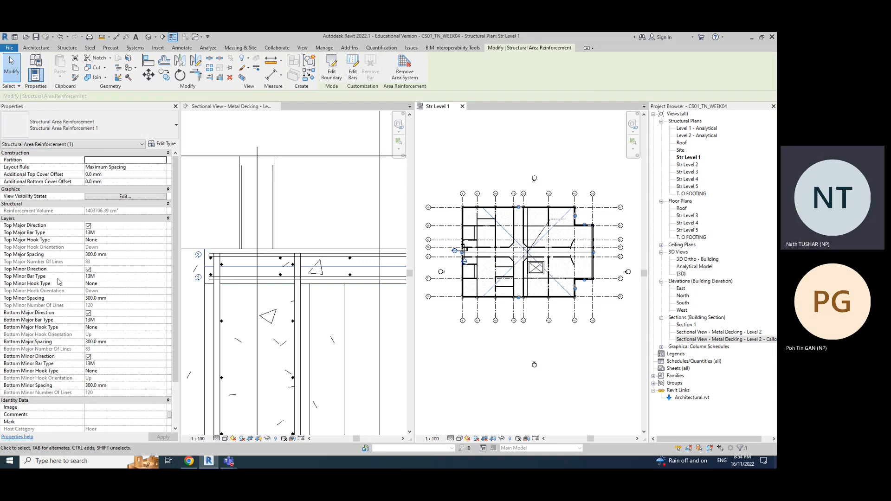
pyautogui.click(88, 314)
pyautogui.click(88, 357)
pyautogui.click(163, 437)
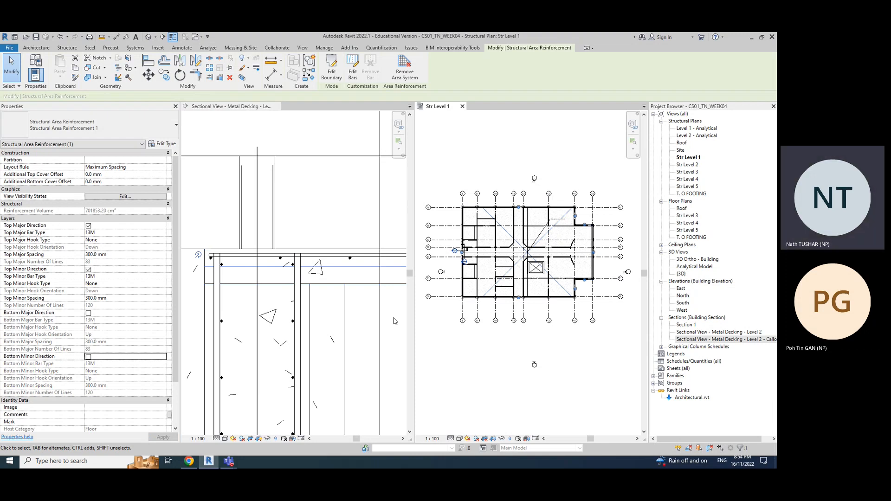
pyautogui.hotkey('ctrl', 'z')
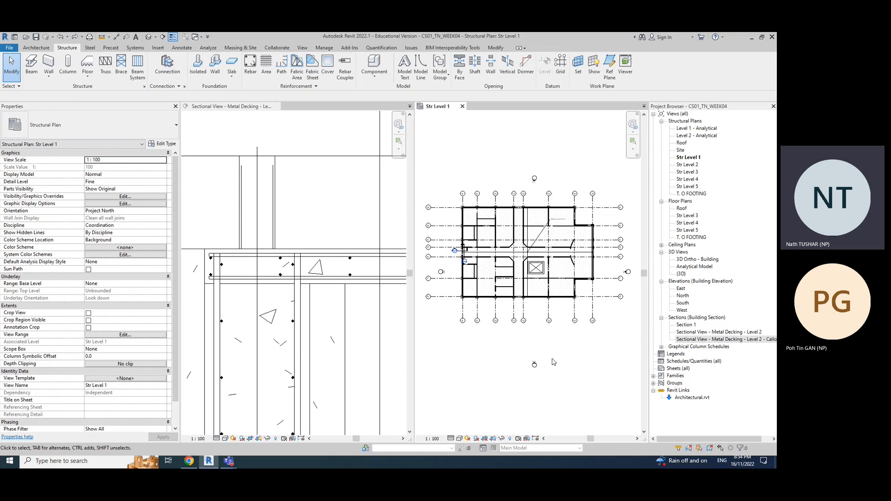
# Step: Select the slab's area reinforcement and turn off its Bottom Major Direction and Bottom Minor Direction layers, leaving only the top layers
pyautogui.click(563, 223)
pyautogui.click(551, 390)
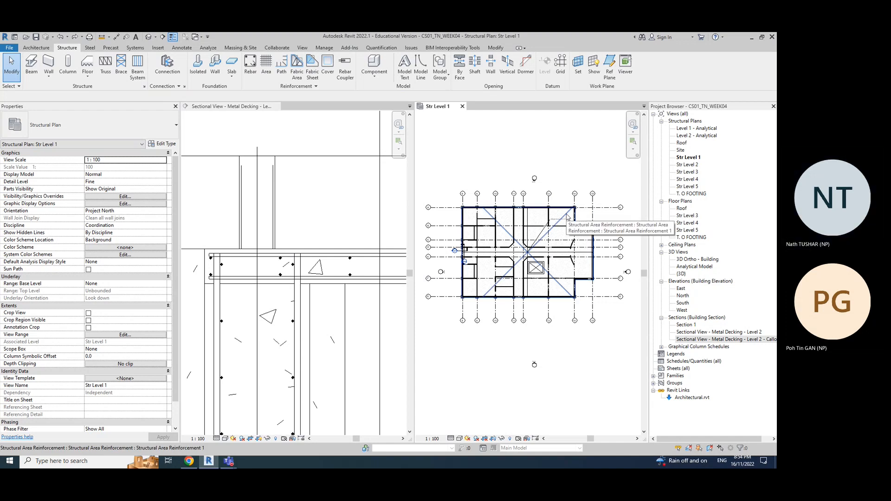
pyautogui.click(567, 216)
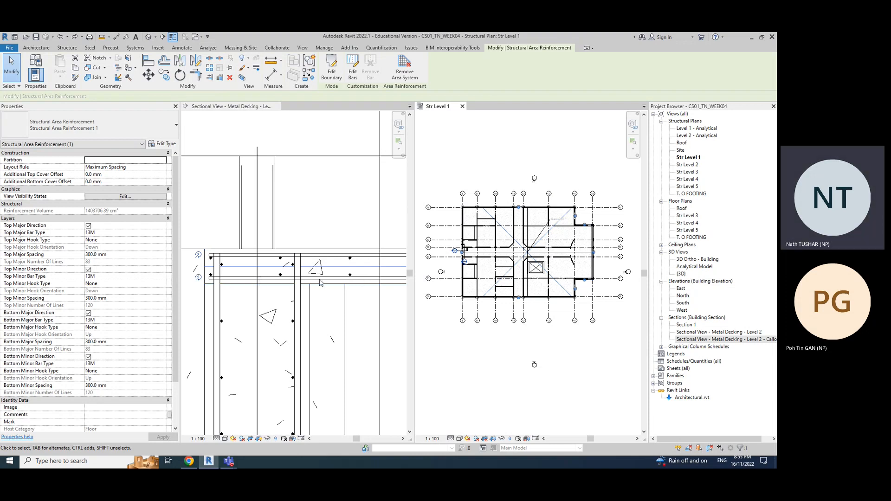
pyautogui.click(89, 313)
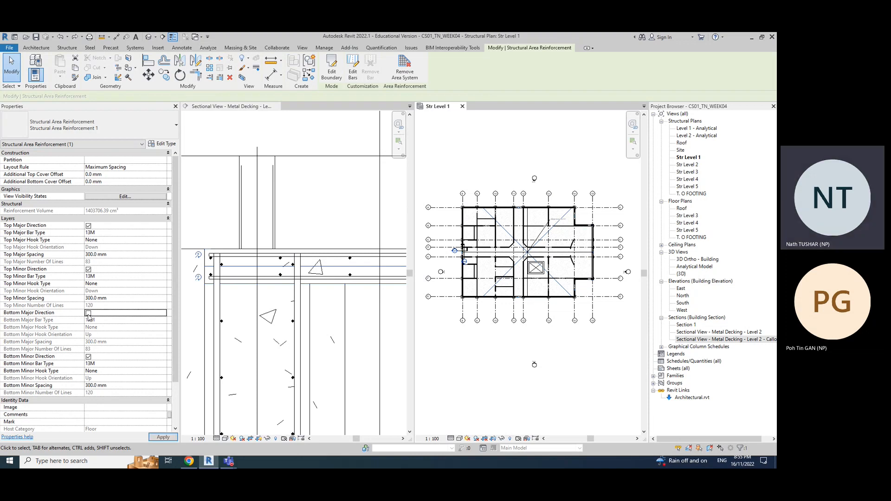
pyautogui.click(88, 358)
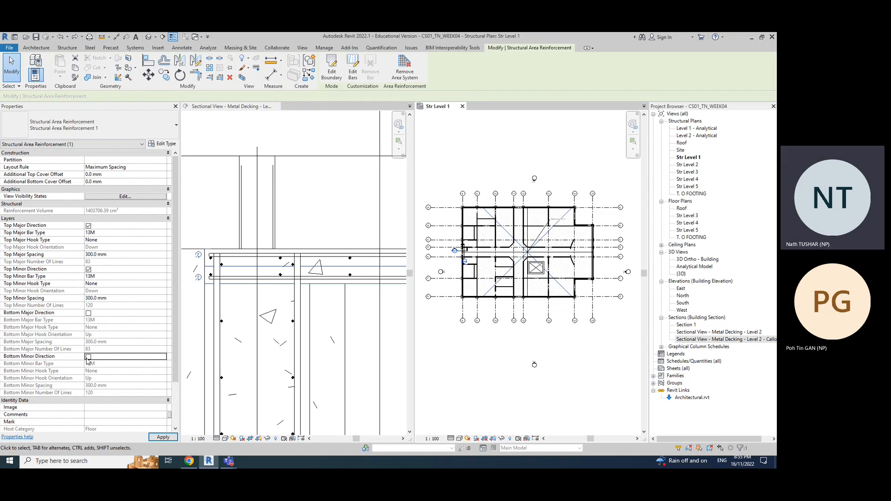
pyautogui.click(169, 440)
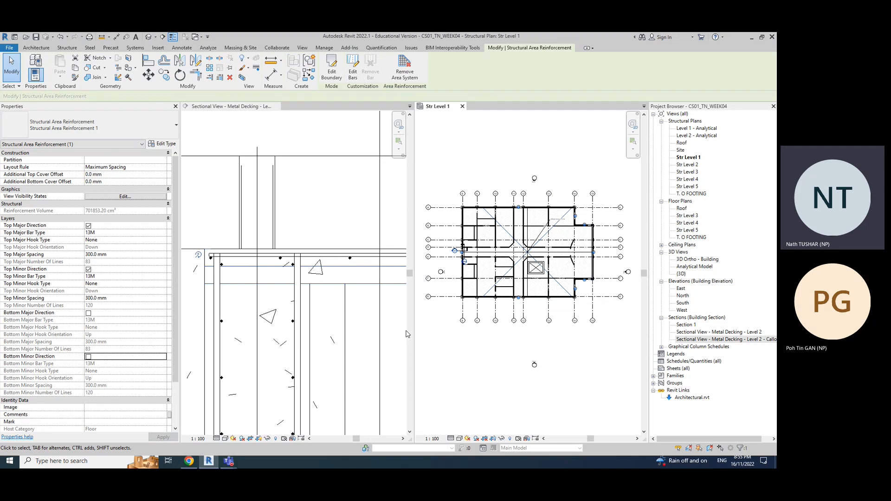
pyautogui.click(465, 353)
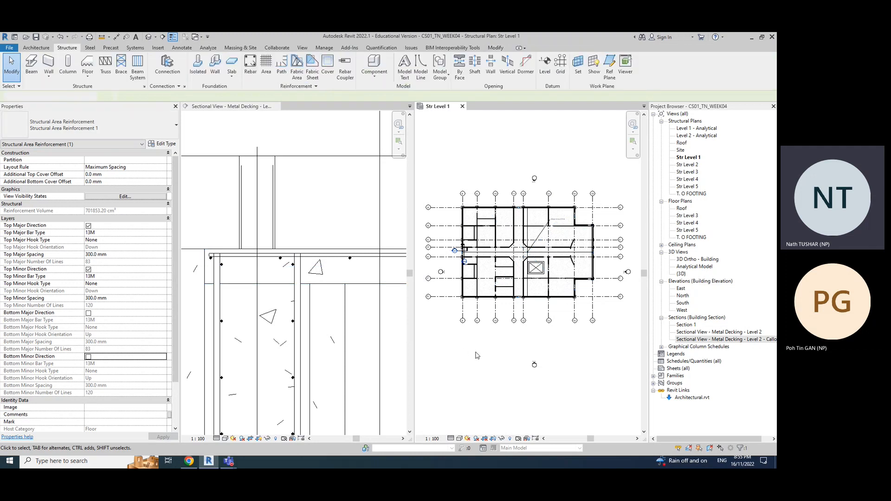
# Step: Examine the slab's bars and the wall bars below them at the Str Level 1 junction in the section
pyautogui.scroll(-2, 356, 311)
pyautogui.click(361, 323)
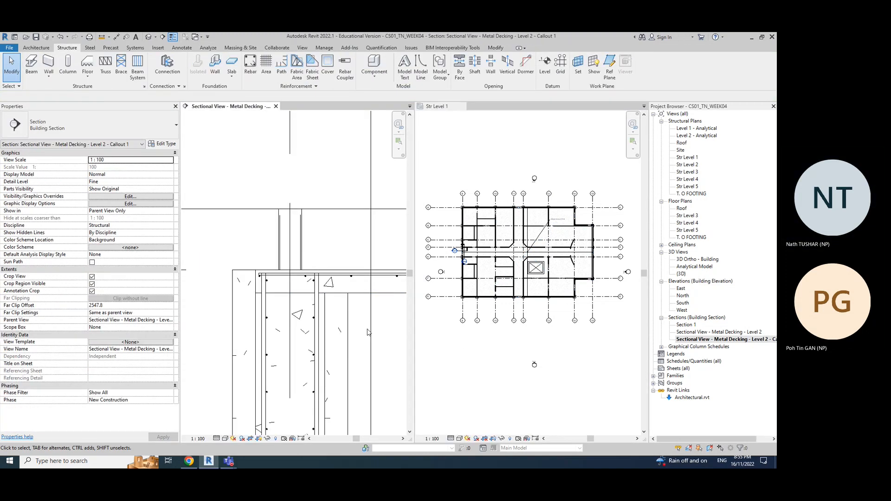
pyautogui.scroll(2, 365, 324)
pyautogui.scroll(-3, 365, 328)
pyautogui.moveTo(361, 335); pyautogui.dragTo(361, 307, button='middle')
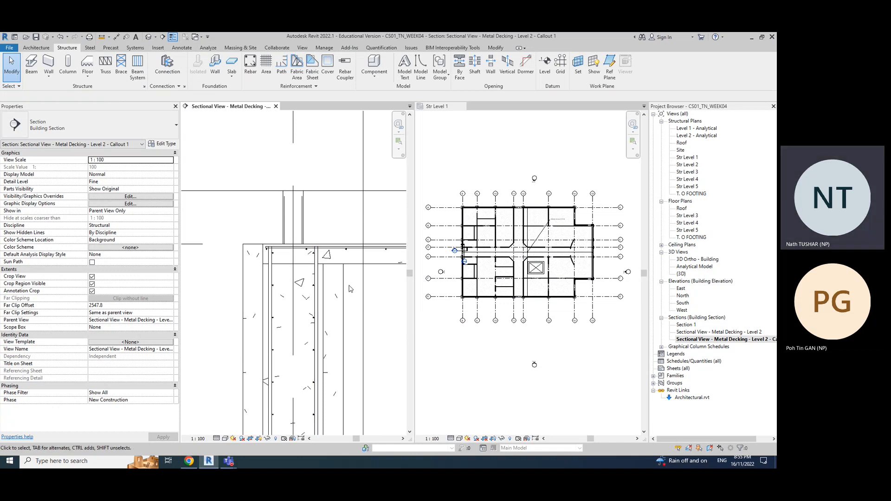
pyautogui.scroll(4, 309, 252)
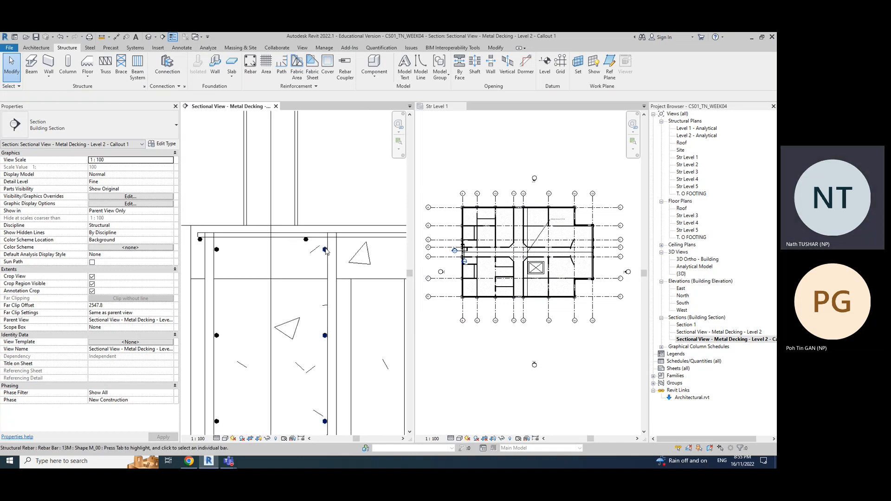
# Step: Move the wall's horizontal bar sets on both faces slightly downward, away from the slab's top bars at Str Level 1
pyautogui.click(326, 250)
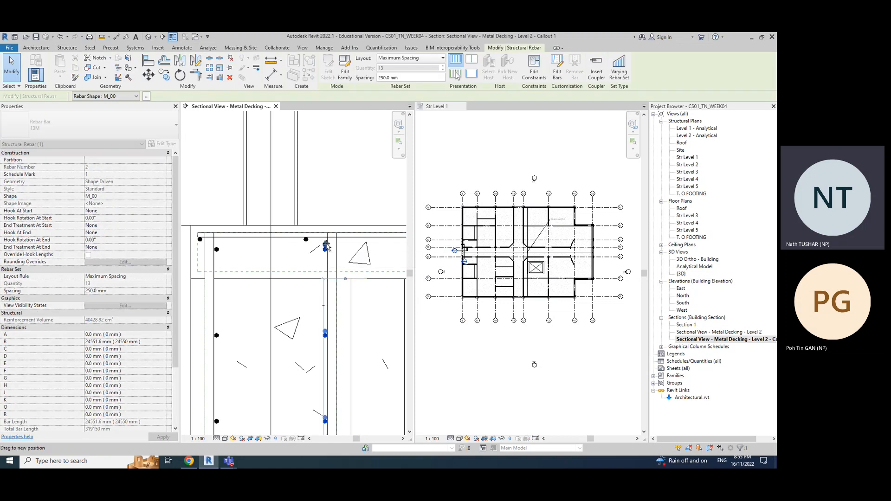
pyautogui.moveTo(327, 248); pyautogui.dragTo(327, 264)
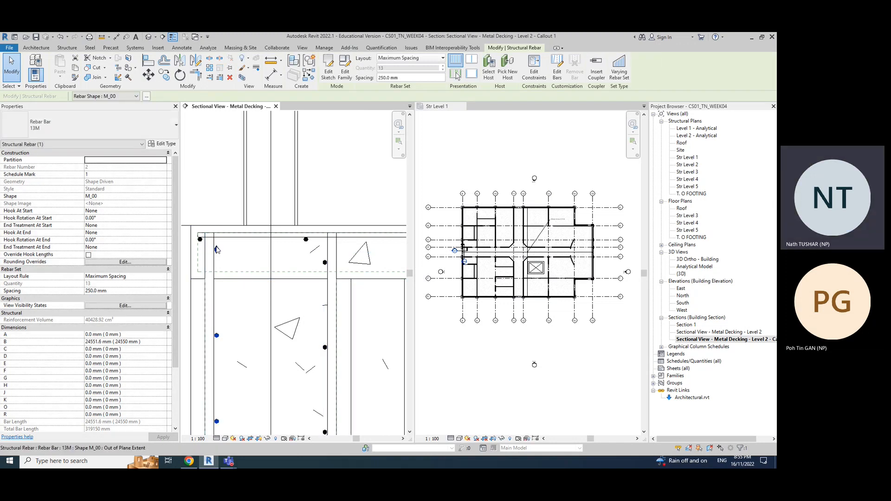
pyautogui.click(382, 327)
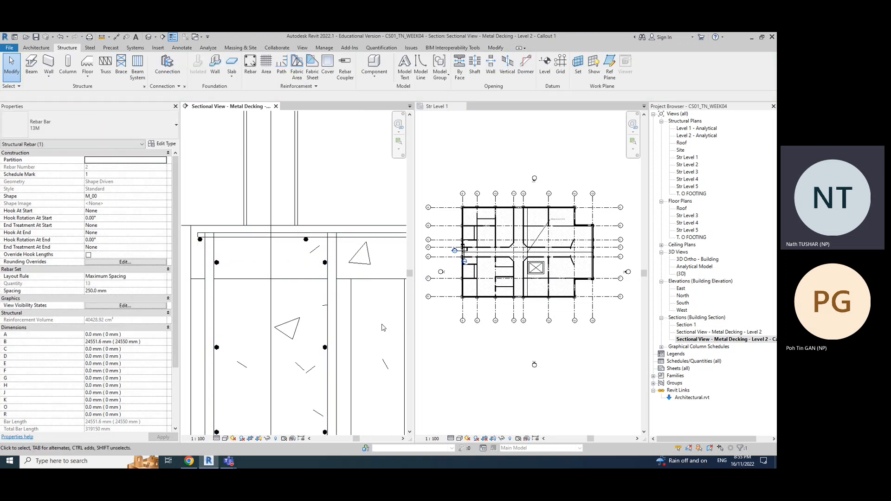
# Step: Examine the slab's top bars and the repositioned wall bars along the wall in the section
pyautogui.scroll(-2, 382, 327)
pyautogui.moveTo(385, 345); pyautogui.dragTo(362, 268, button='middle')
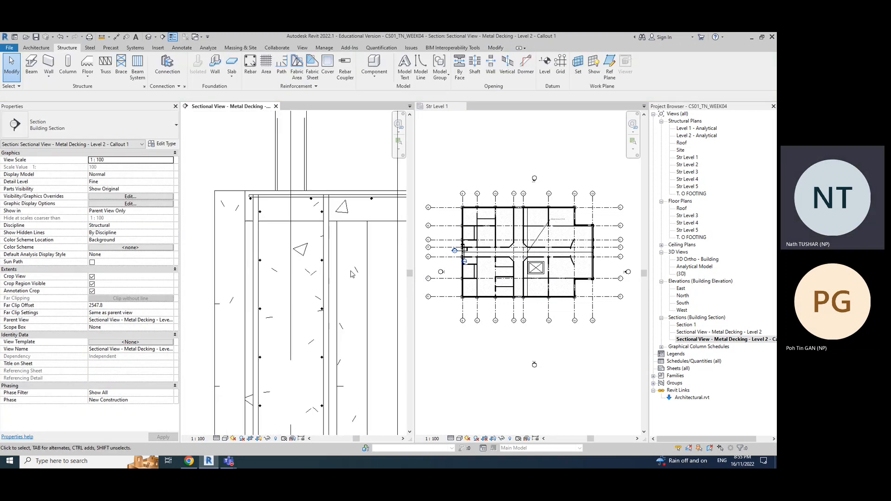
pyautogui.scroll(-2, 343, 287)
pyautogui.moveTo(380, 302); pyautogui.dragTo(362, 280, button='middle')
pyautogui.scroll(3, 257, 203)
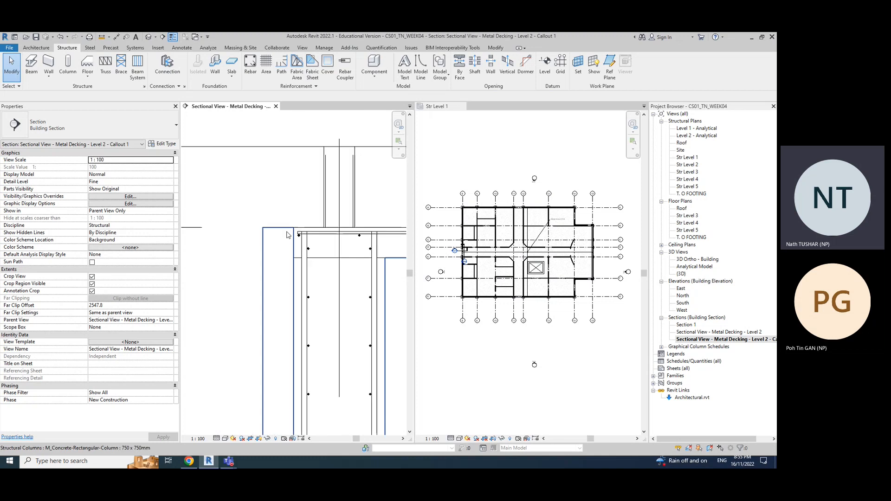
pyautogui.click(306, 241)
pyautogui.moveTo(306, 241); pyautogui.dragTo(251, 225, button='middle')
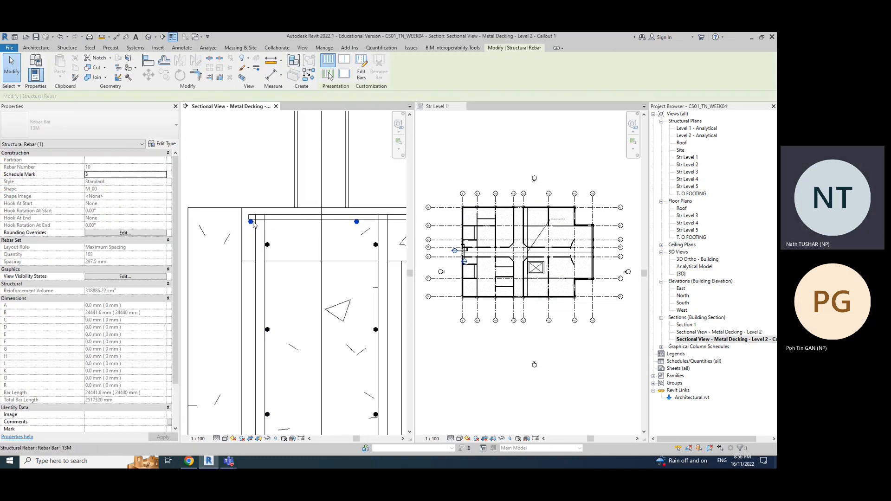
pyautogui.press('Escape')
pyautogui.scroll(-4, 300, 323)
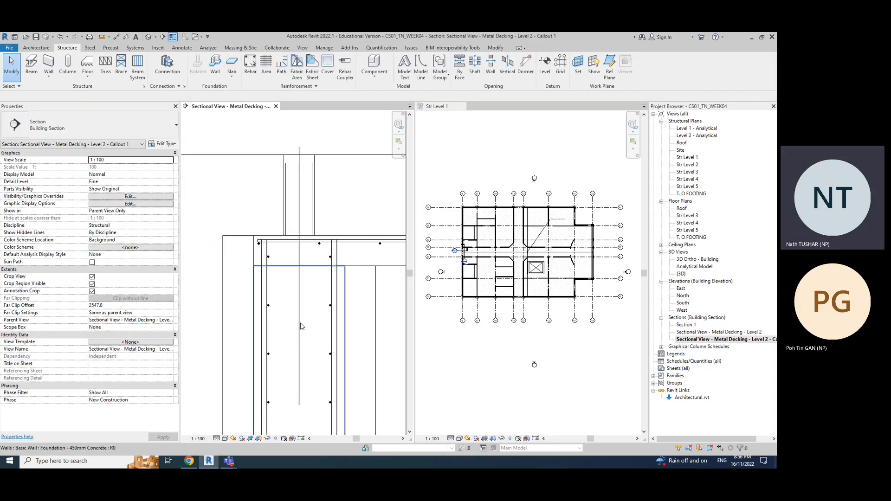
pyautogui.moveTo(368, 351); pyautogui.dragTo(344, 235, button='middle')
pyautogui.scroll(-2, 342, 307)
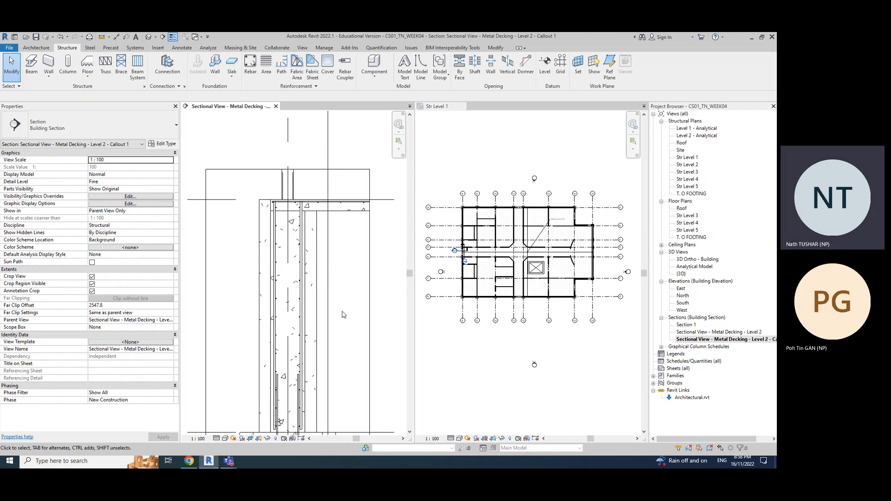
# Step: Switch to the browser's PowerPoint to review the Lecture #5 topic list, and return to Revit
pyautogui.click(190, 461)
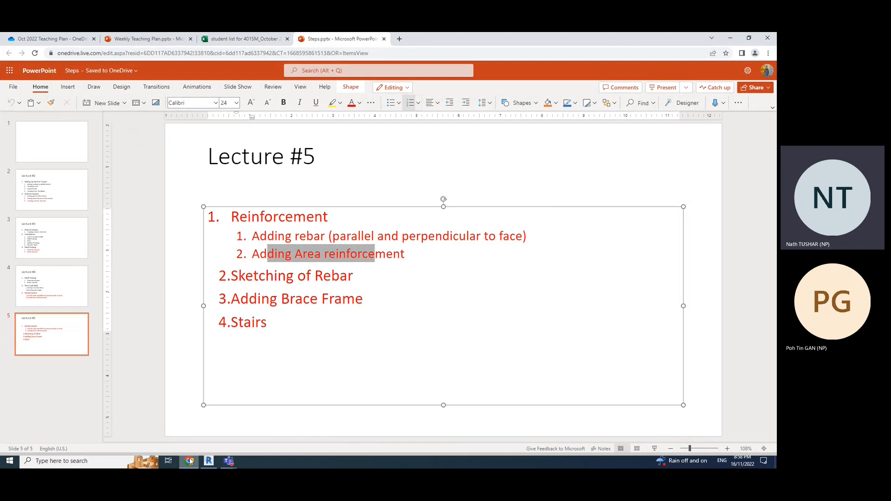
pyautogui.click(345, 295)
pyautogui.click(357, 324)
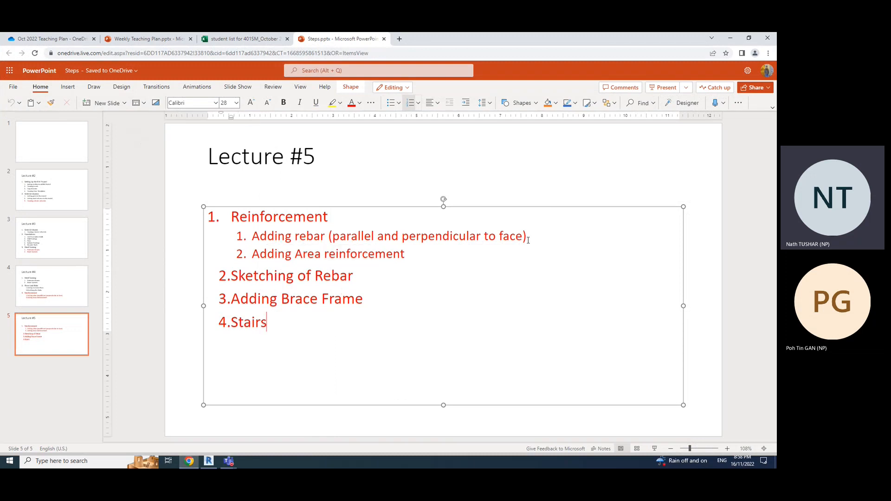
pyautogui.click(734, 40)
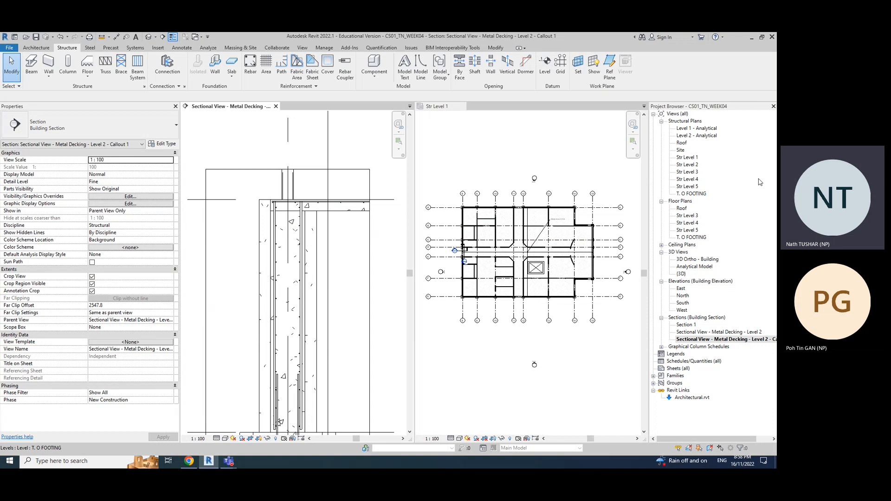
# Step: Select the slab's area reinforcement in the Str Level 1 plan to review its layer settings, and clear the selection
pyautogui.scroll(2, 292, 235)
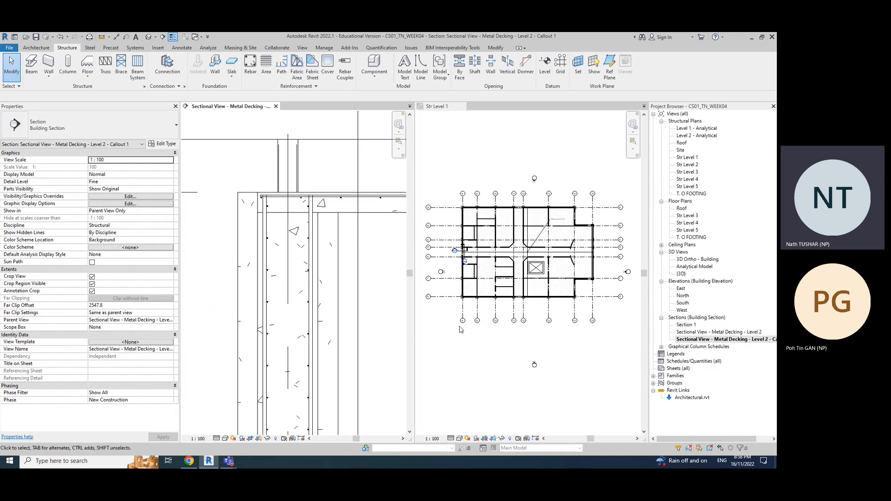
pyautogui.click(504, 353)
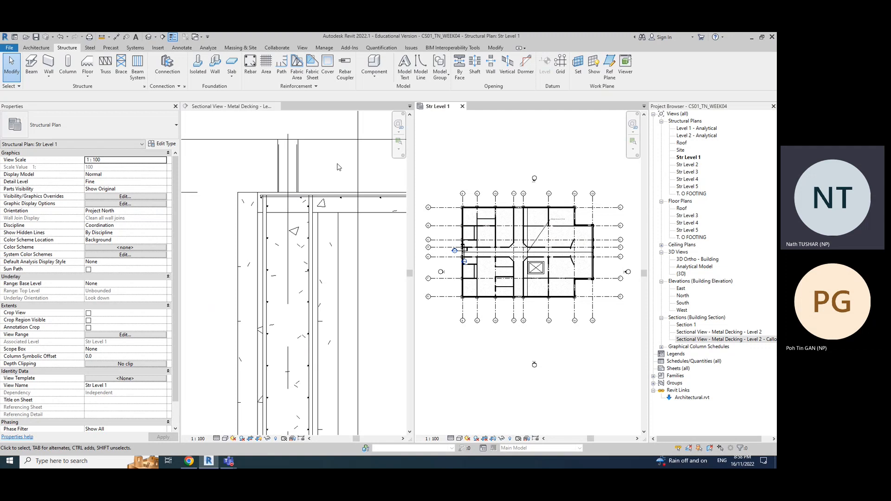
pyautogui.click(554, 232)
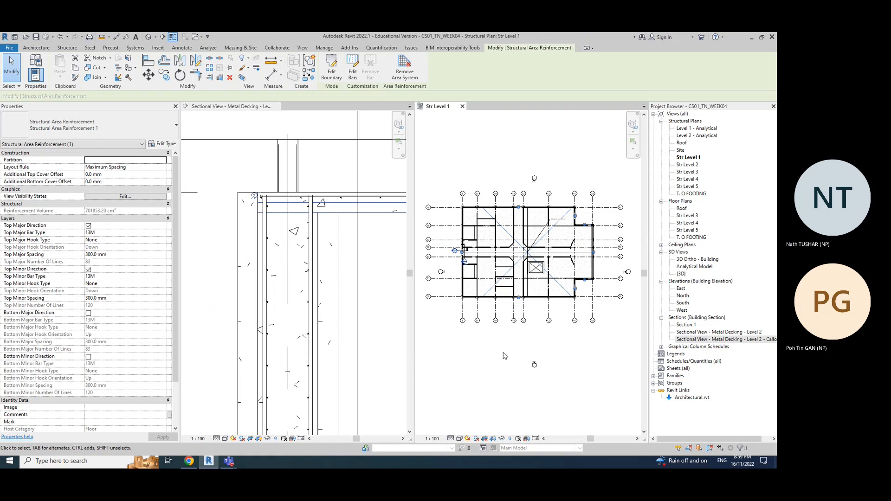
pyautogui.click(535, 371)
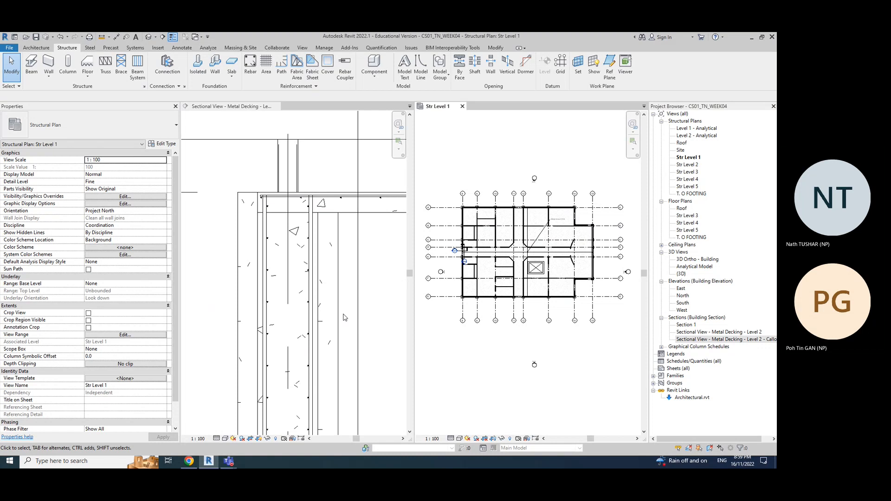
# Step: Examine the wall's full section from the floor slab to the footing, and the Str Level 1 plan around the section markers
pyautogui.scroll(-4, 346, 317)
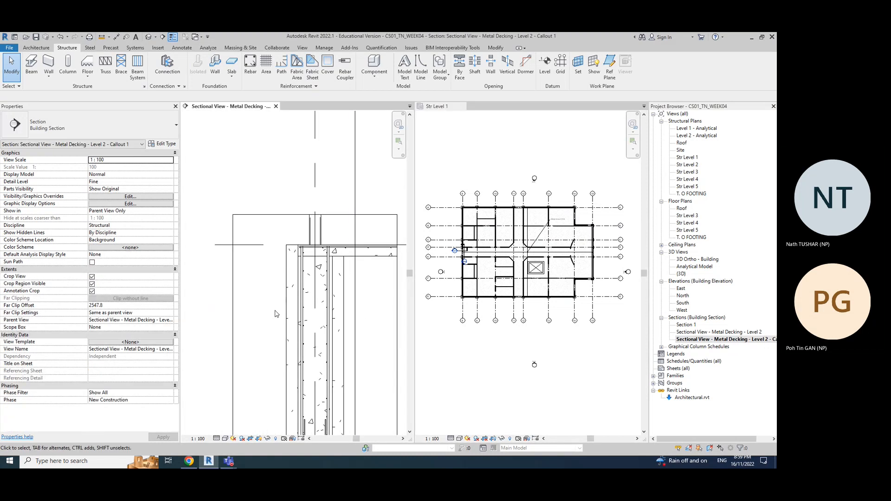
pyautogui.moveTo(277, 313); pyautogui.dragTo(249, 207, button='middle')
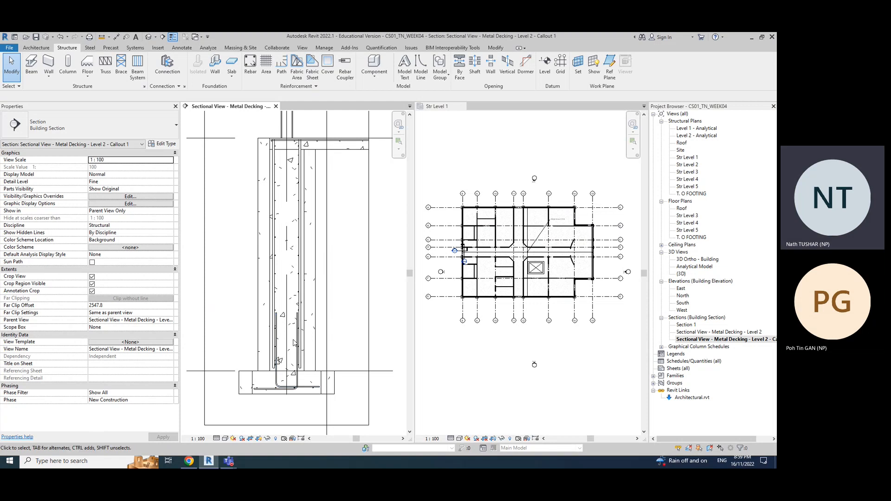
pyautogui.scroll(-1, 339, 339)
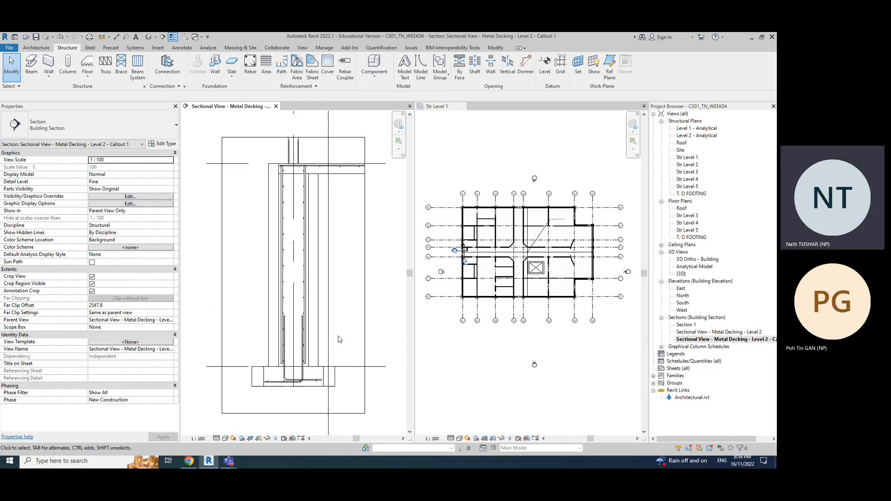
pyautogui.moveTo(377, 328); pyautogui.dragTo(370, 322, button='middle')
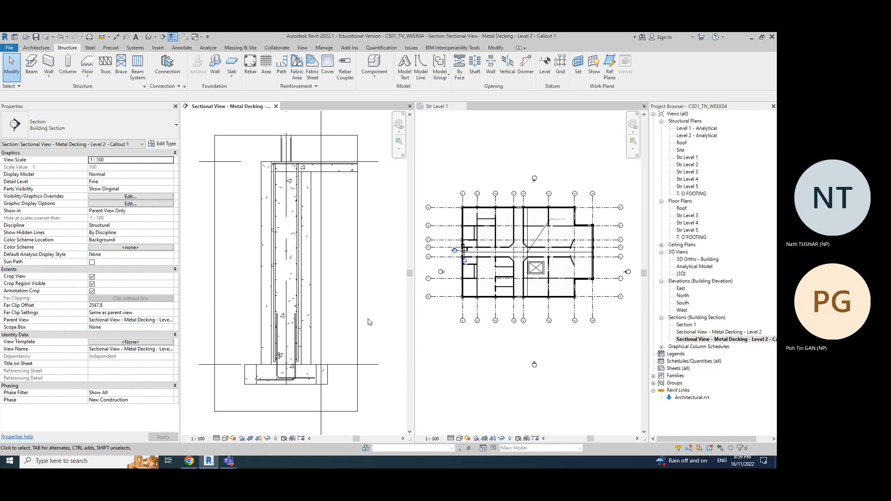
pyautogui.click(536, 364)
pyautogui.scroll(3, 483, 256)
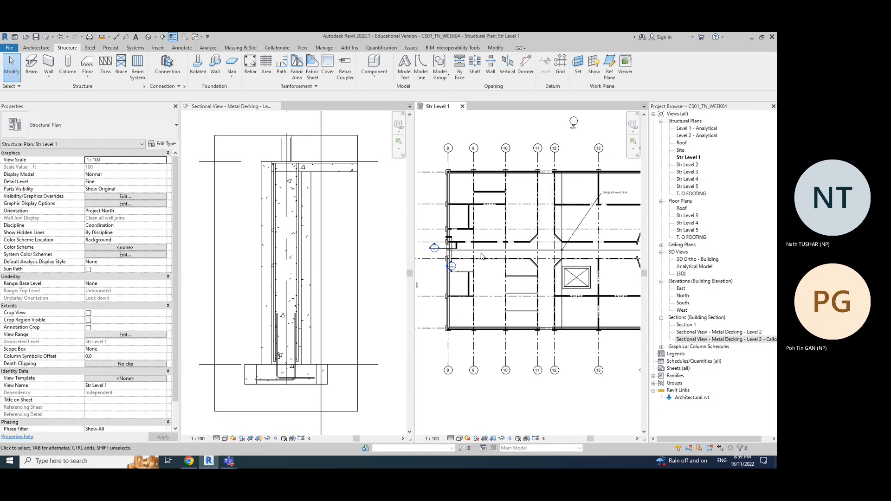
pyautogui.scroll(-5, 533, 364)
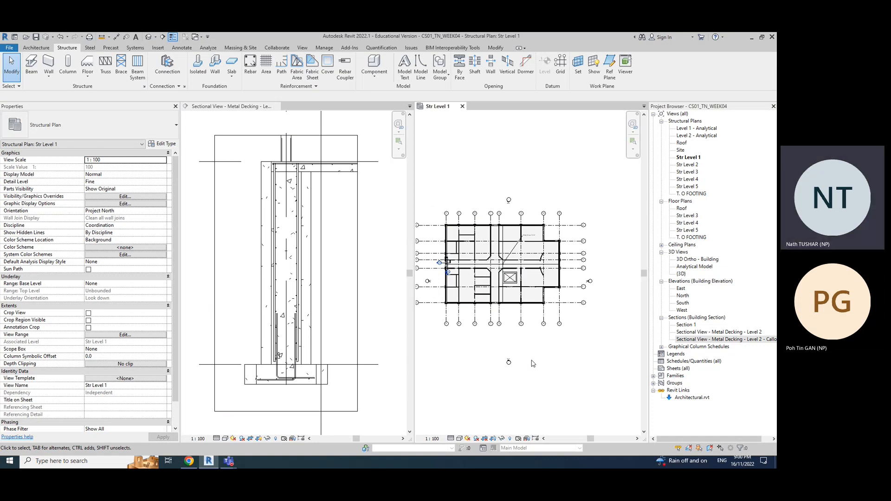
# Step: Open the Str Level 2 structural plan, save the project, and look over the floor's reinforcement bars
pyautogui.click(691, 165)
pyautogui.doubleClick(692, 165)
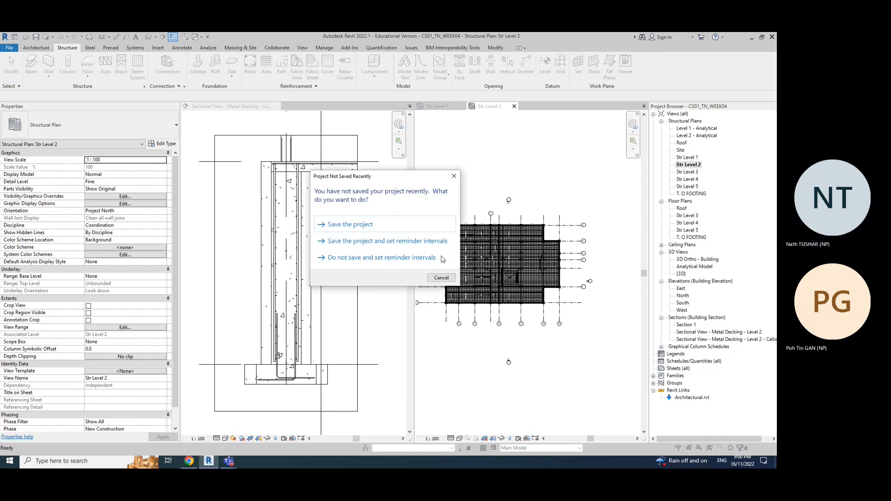
pyautogui.click(362, 233)
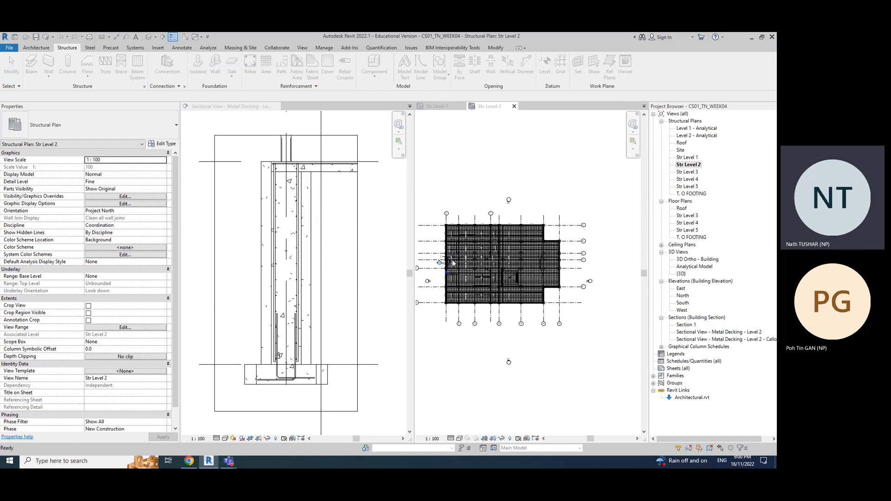
pyautogui.scroll(2, 452, 260)
pyautogui.scroll(2, 490, 254)
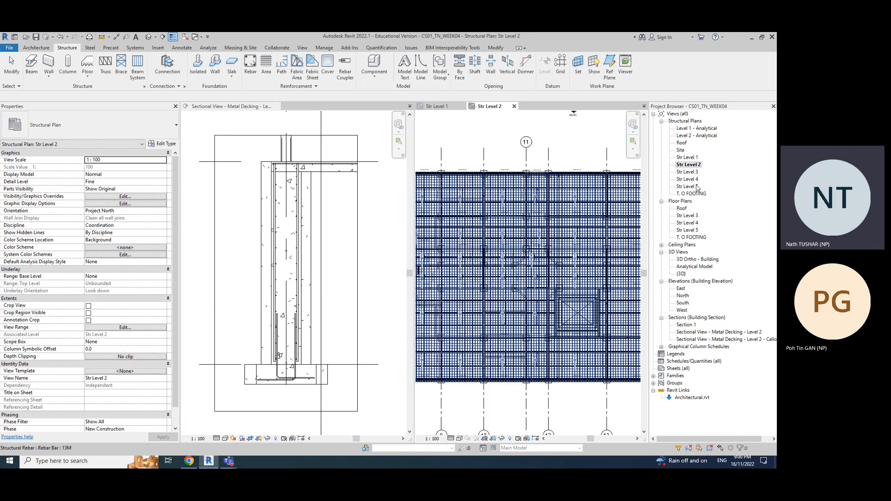
# Step: Open the Str Level 3 structural plan and examine its floor and the section markers at grid 8
pyautogui.doubleClick(692, 172)
pyautogui.scroll(-2, 509, 306)
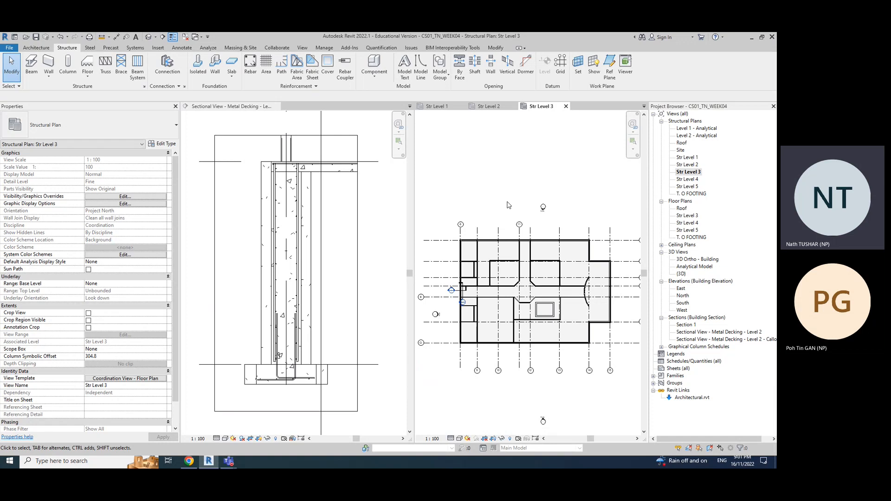
pyautogui.scroll(5, 449, 304)
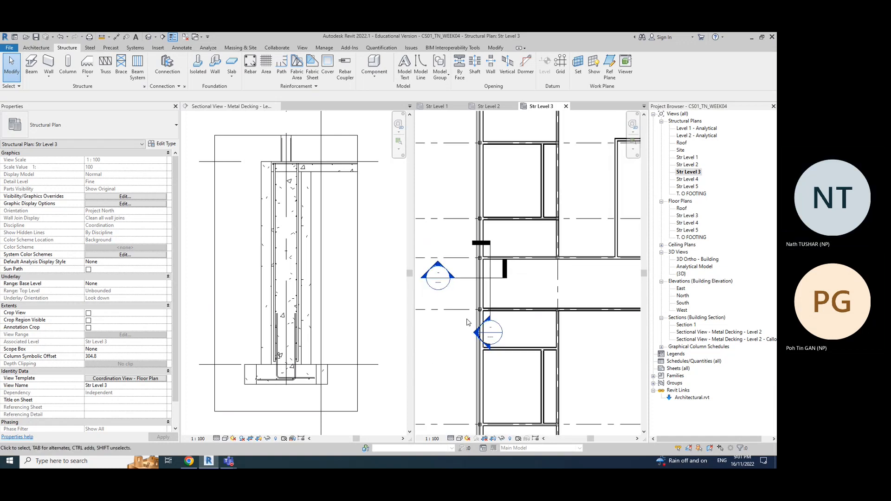
pyautogui.scroll(2, 469, 327)
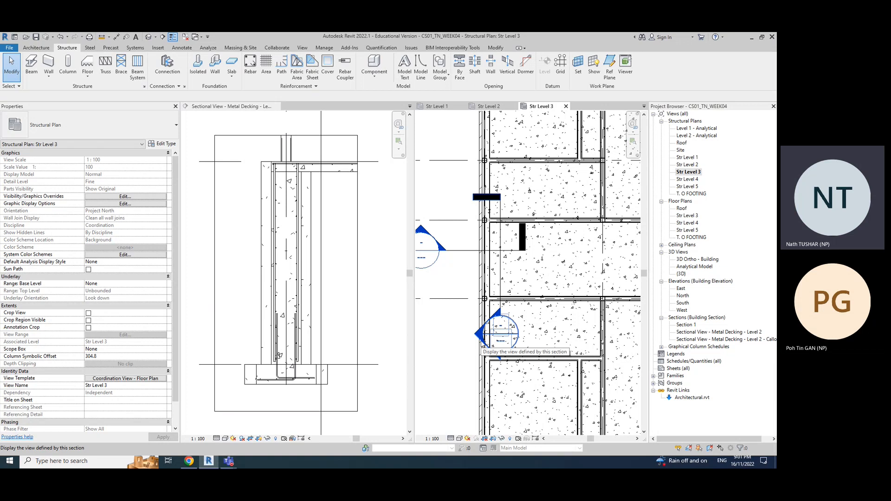
pyautogui.scroll(-2, 469, 353)
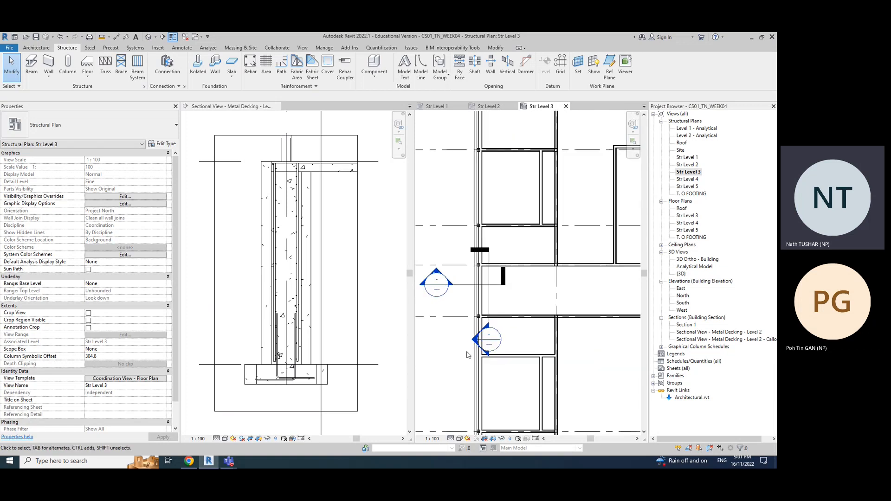
pyautogui.scroll(-2, 467, 355)
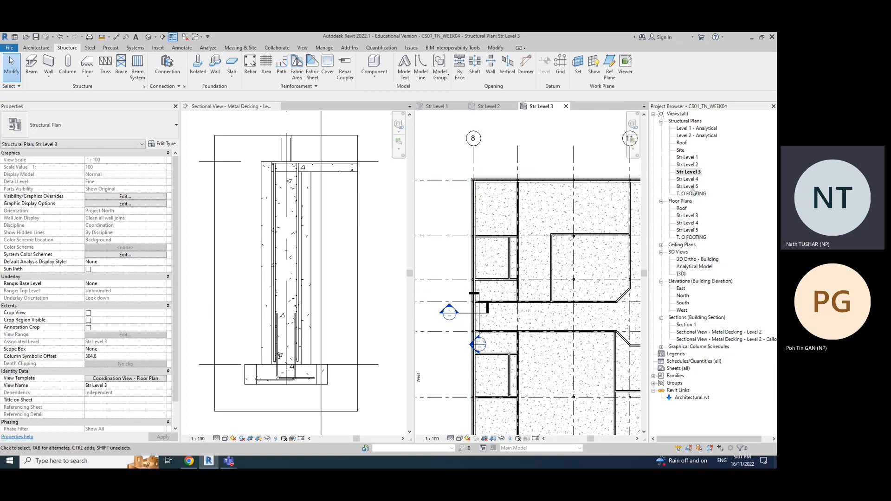
pyautogui.scroll(-2, 587, 312)
pyautogui.moveTo(608, 347); pyautogui.dragTo(554, 313, button='middle')
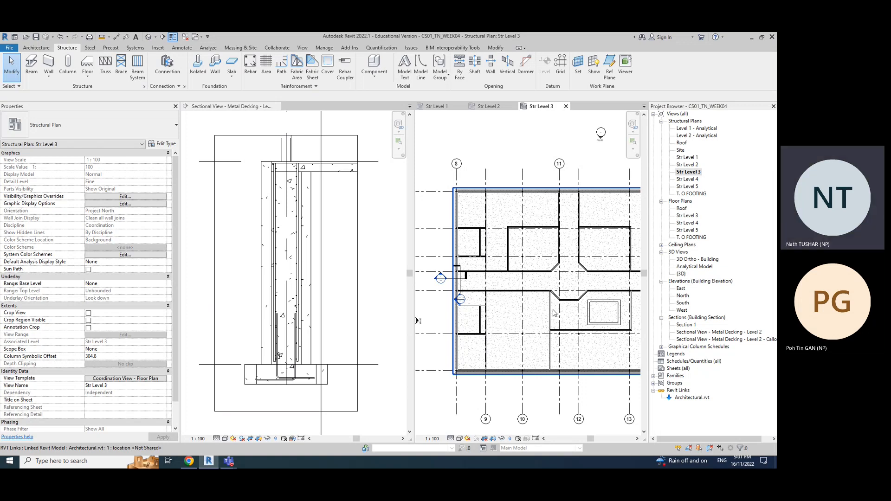
# Step: Extend the section callout's crop region upward past Str Level 3 so it includes the upper metal deck floors
pyautogui.click(339, 294)
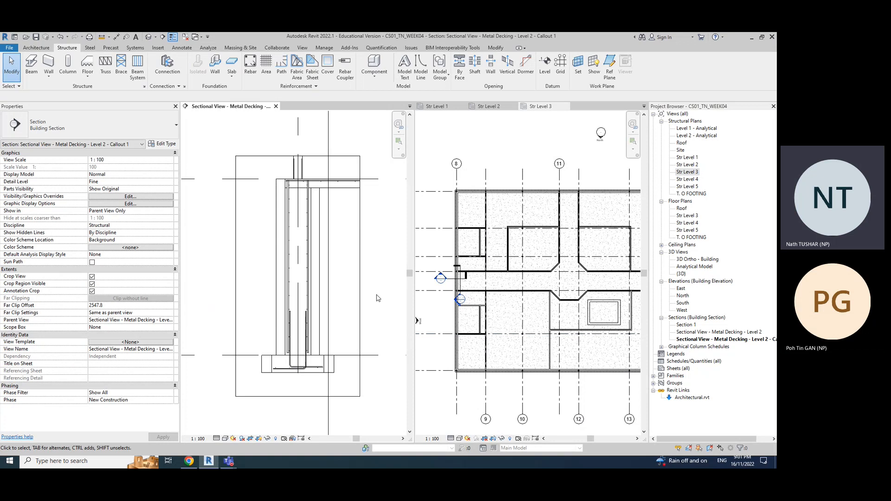
pyautogui.click(366, 280)
pyautogui.scroll(-2, 390, 257)
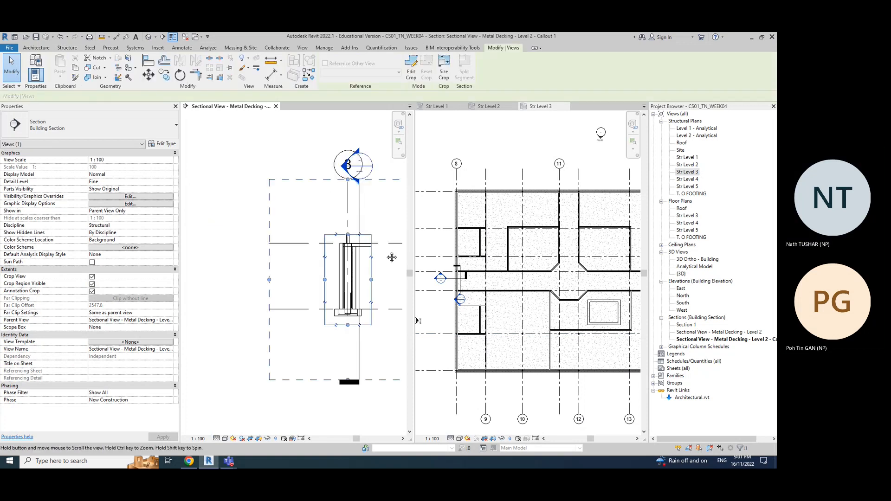
pyautogui.moveTo(392, 255); pyautogui.dragTo(295, 316, button='middle')
pyautogui.moveTo(290, 320); pyautogui.dragTo(291, 139)
pyautogui.scroll(3, 296, 204)
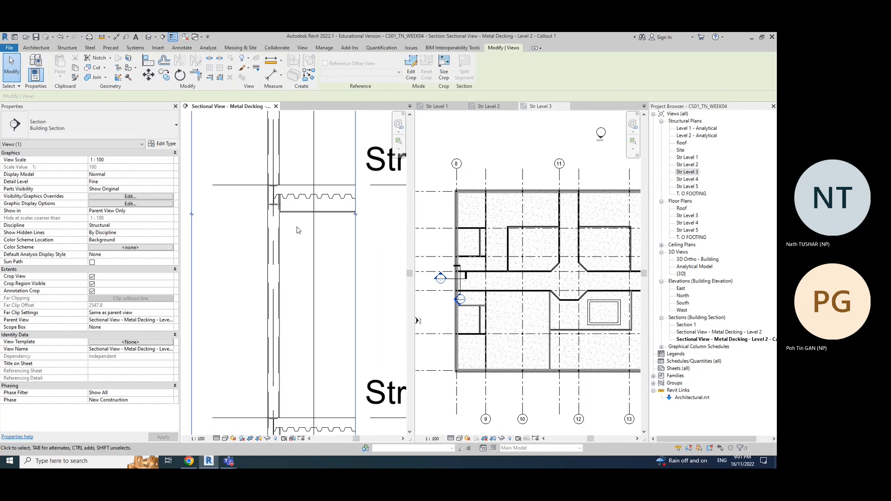
pyautogui.scroll(-3, 297, 358)
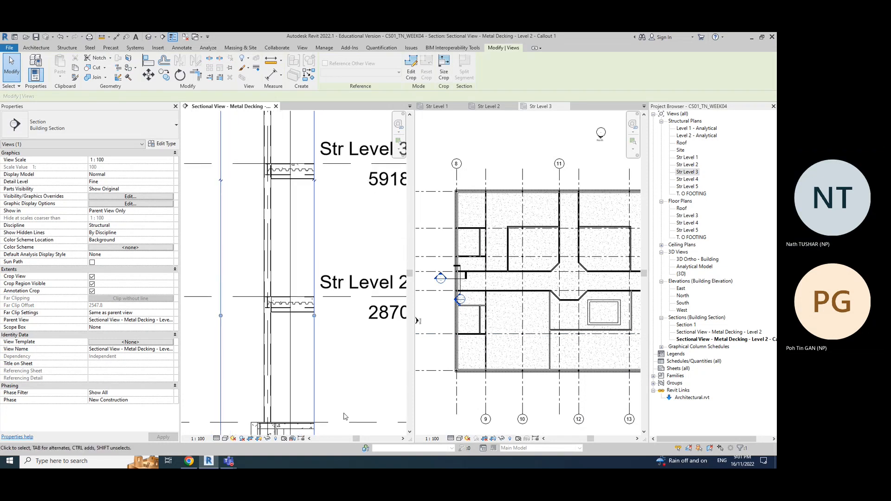
pyautogui.scroll(-3, 301, 413)
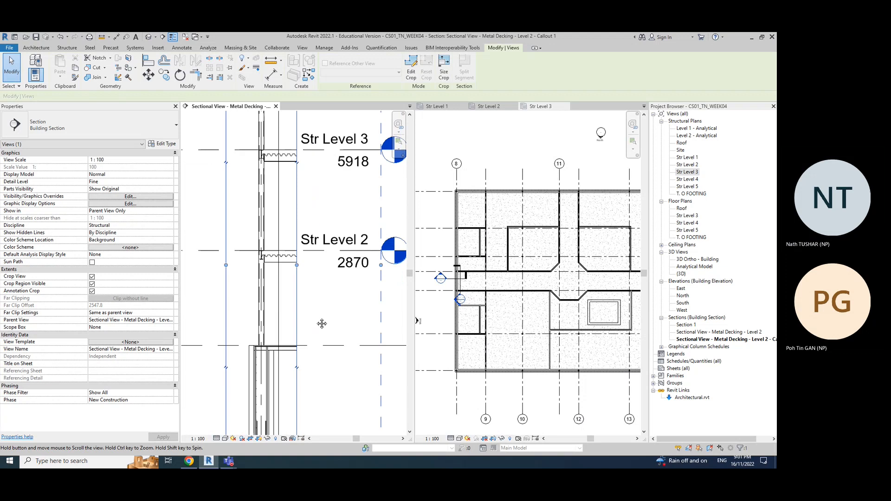
# Step: Open the Str Level 2 structural plan and look over the floor's reinforcement bars and beams
pyautogui.scroll(2, 261, 381)
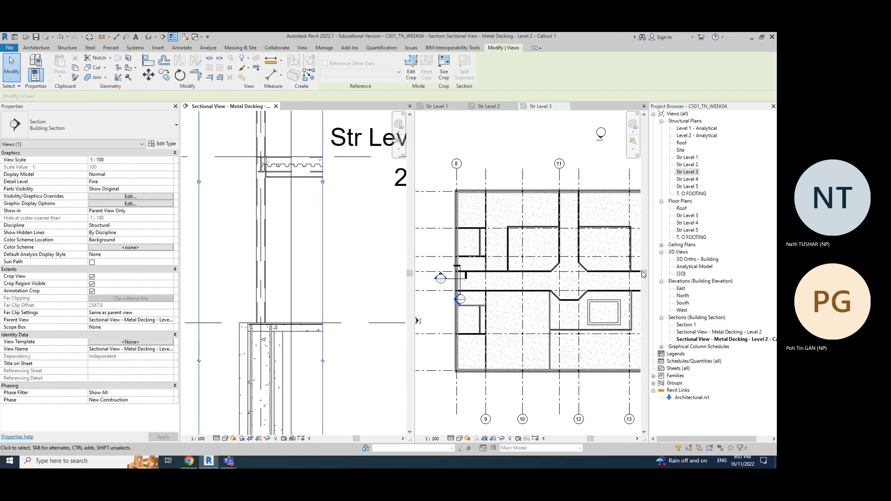
pyautogui.doubleClick(688, 164)
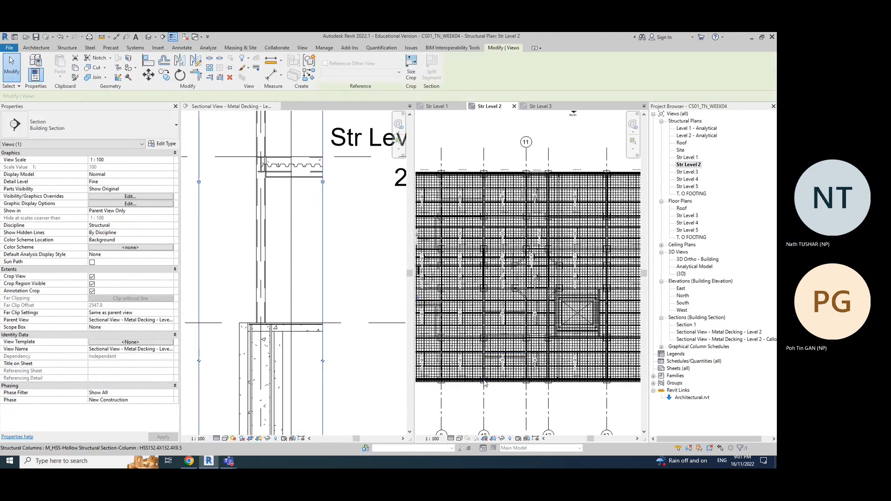
pyautogui.scroll(6, 486, 381)
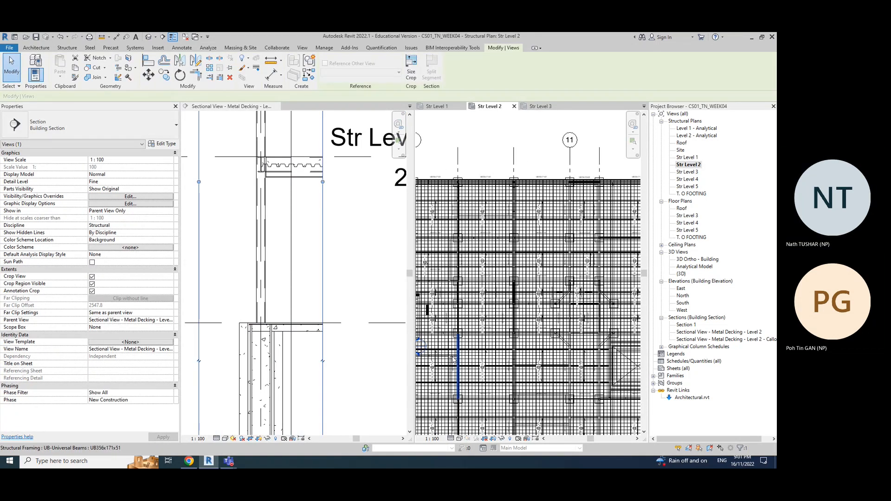
pyautogui.scroll(-5, 454, 364)
pyautogui.moveTo(488, 412); pyautogui.dragTo(485, 346, button='middle')
pyautogui.click(485, 346)
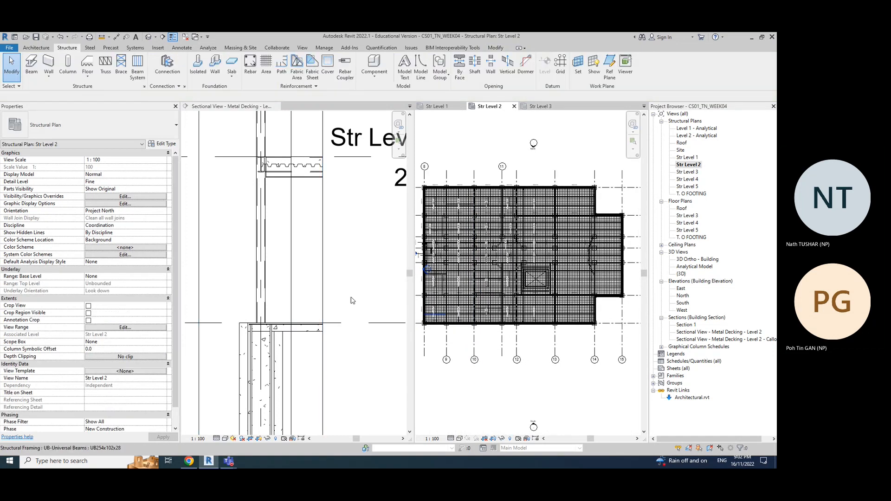
# Step: Select the metal deck floor at Str Level 2 in the section callout to check its properties
pyautogui.scroll(-4, 351, 301)
pyautogui.click(327, 288)
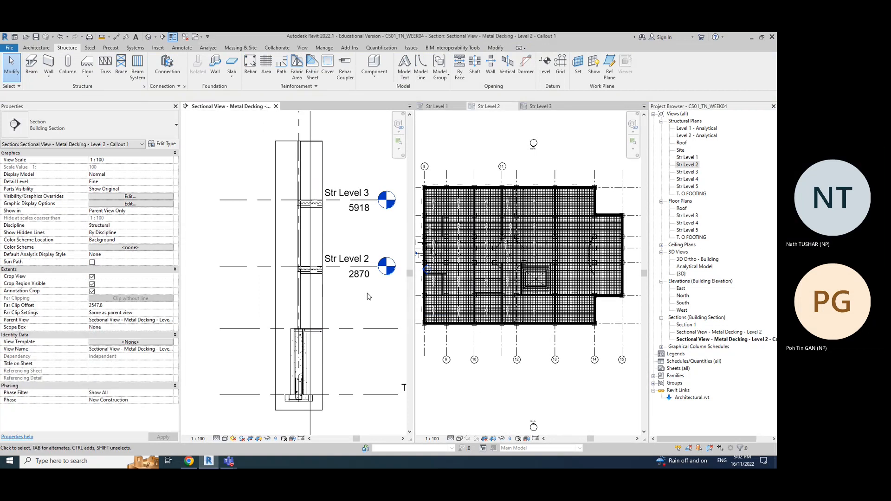
pyautogui.moveTo(368, 296); pyautogui.dragTo(344, 290, button='middle')
pyautogui.scroll(3, 269, 272)
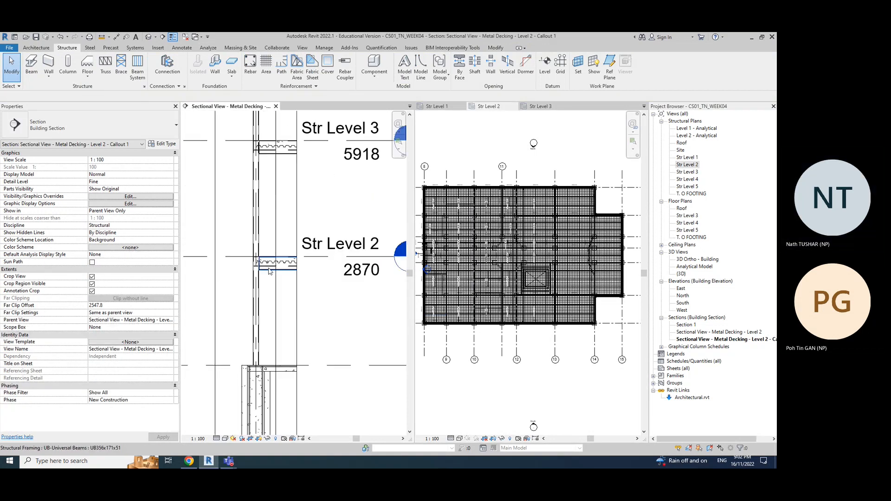
pyautogui.click(271, 264)
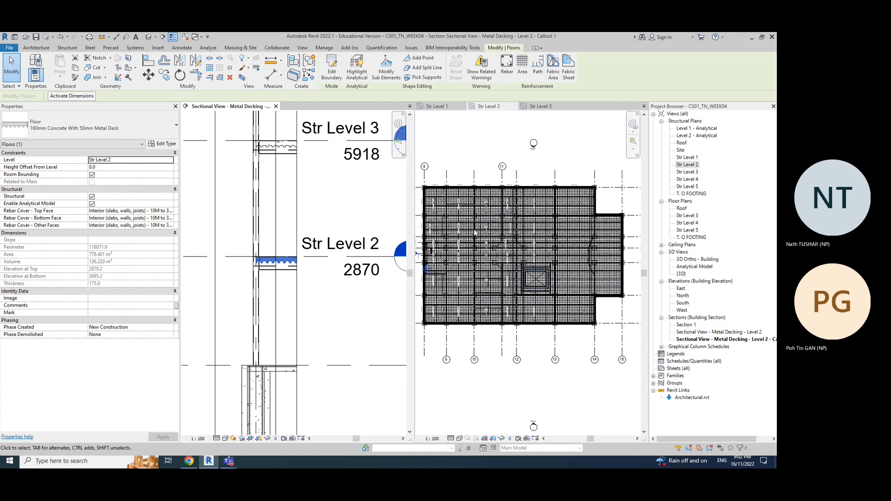
# Step: Select a rebar set in the Str Level 2 plan and review its spacing and dimension properties
pyautogui.click(462, 288)
pyautogui.click(495, 209)
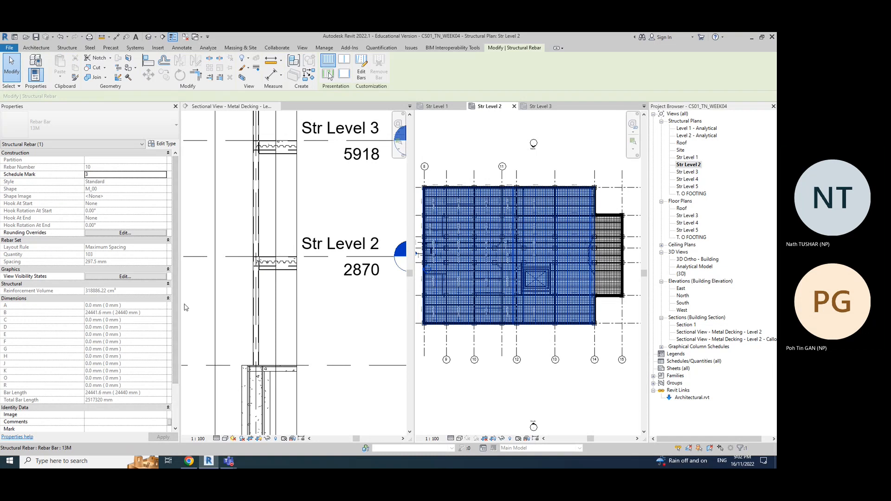
pyautogui.moveTo(176, 307); pyautogui.dragTo(176, 366)
pyautogui.scroll(2, 176, 366)
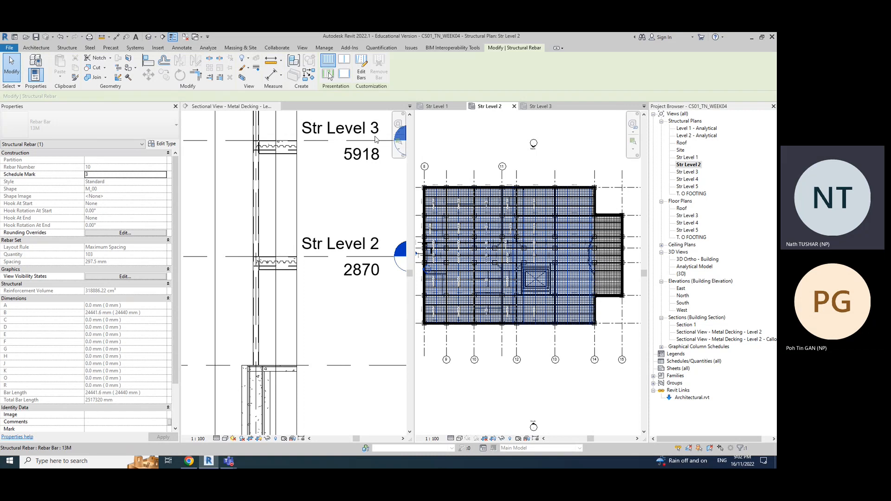
# Step: Select the metal deck floor by its edge in the Str Level 2 plan and check its extent
pyautogui.click(617, 347)
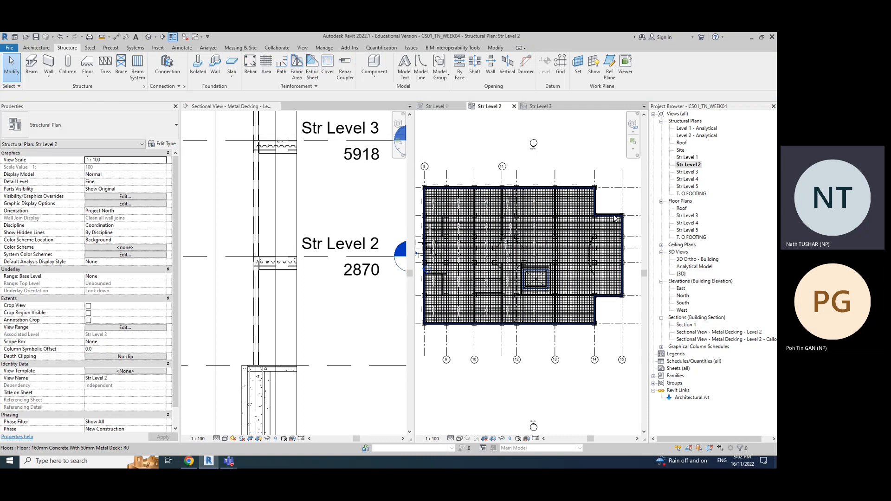
pyautogui.click(612, 299)
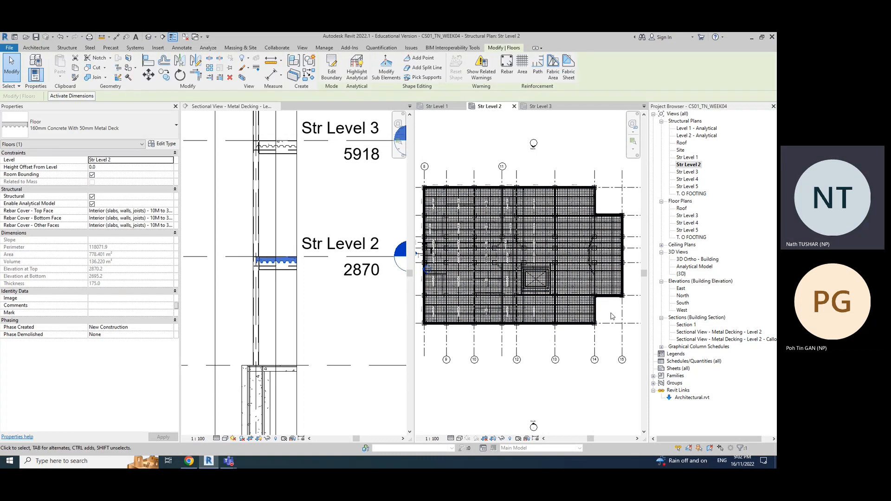
pyautogui.click(614, 337)
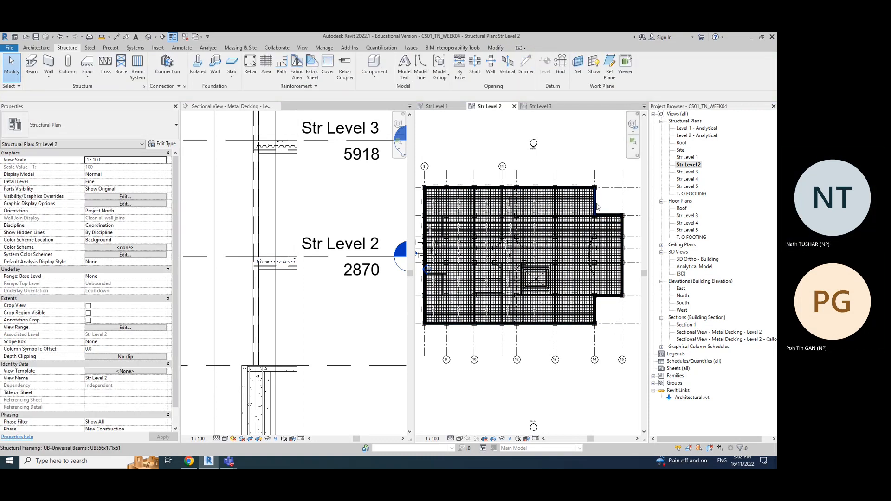
# Step: Open the Str Level 3 structural plan and check whether its floor outline belongs to the linked architectural model
pyautogui.doubleClick(688, 172)
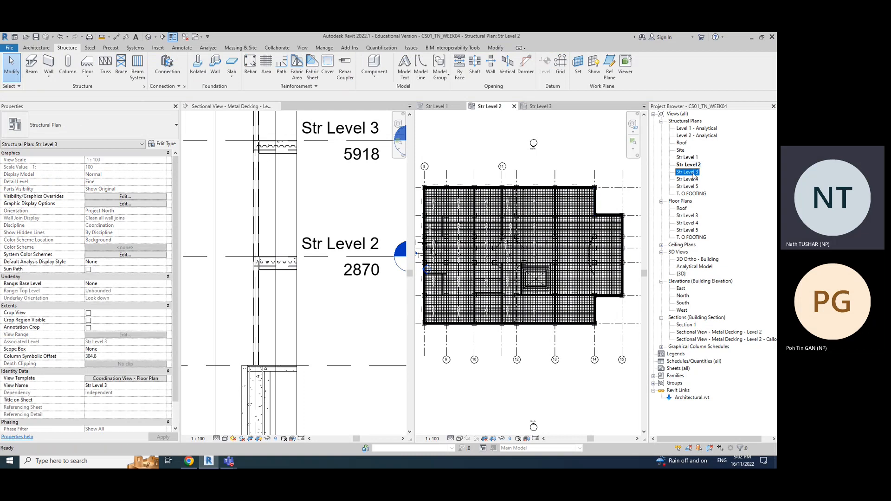
pyautogui.scroll(-2, 512, 214)
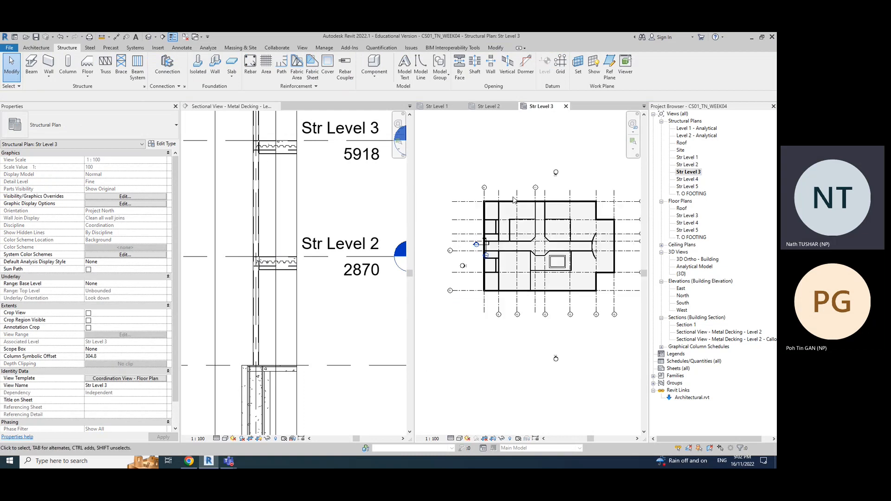
pyautogui.click(486, 212)
pyautogui.press('Escape')
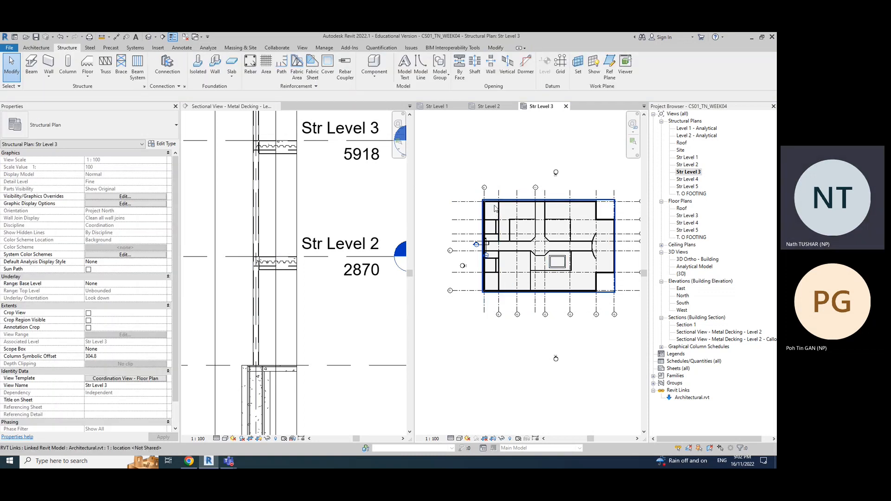
pyautogui.click(519, 269)
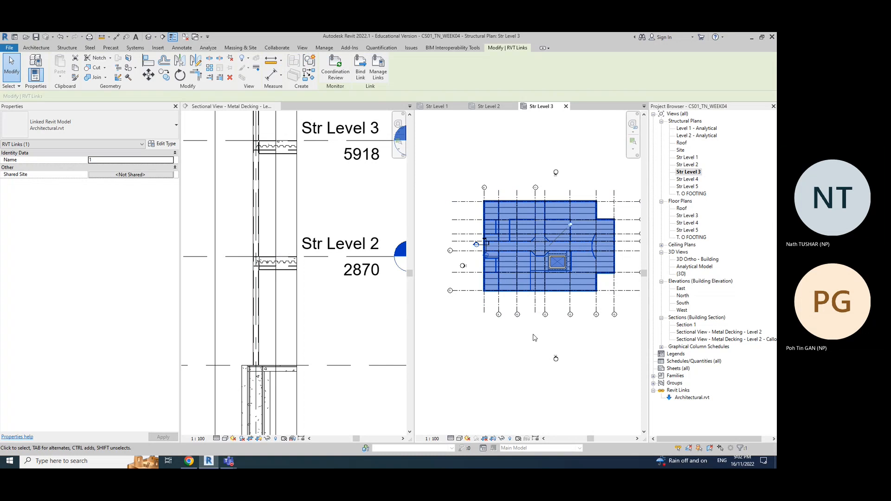
pyautogui.click(532, 348)
# Step: Return to the Str Level 2 plan and inspect the shaft opening's base and top constraints
pyautogui.click(495, 108)
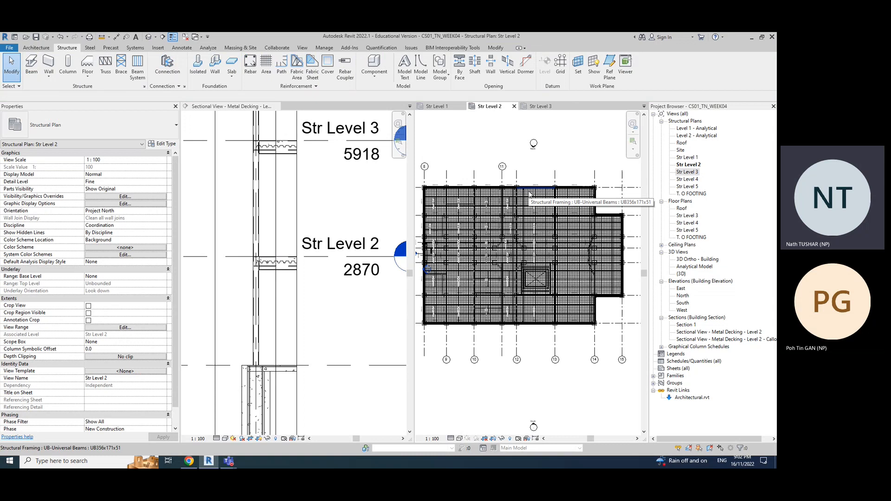
pyautogui.scroll(-2, 529, 194)
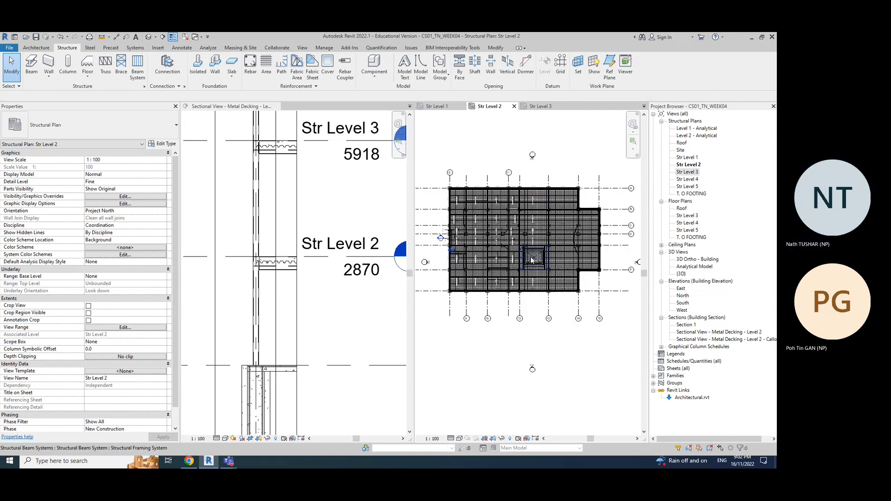
pyautogui.scroll(4, 523, 260)
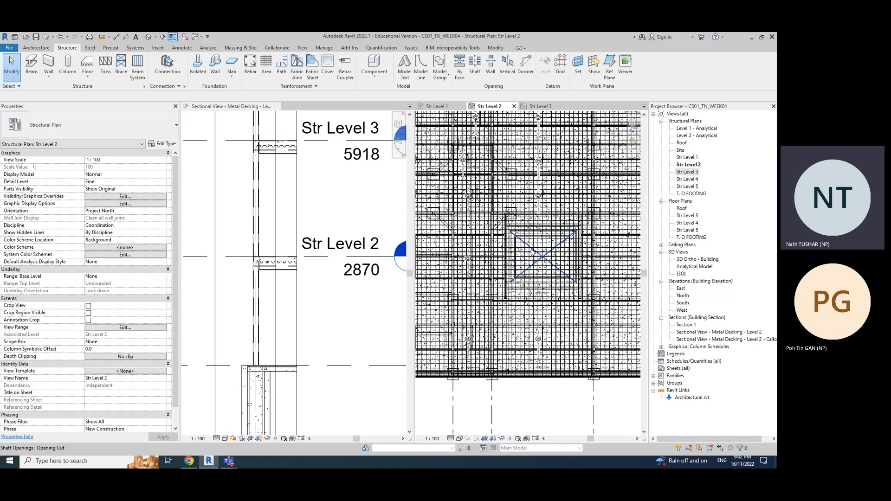
pyautogui.click(533, 253)
pyautogui.scroll(-1, 537, 297)
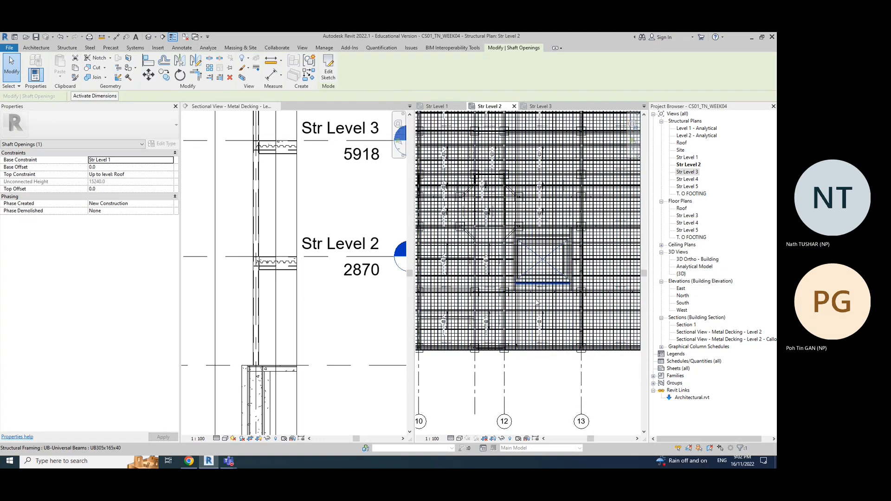
# Step: Open the default 3D view and examine the slab and wall reinforcement of the lower storeys from several angles
pyautogui.click(149, 39)
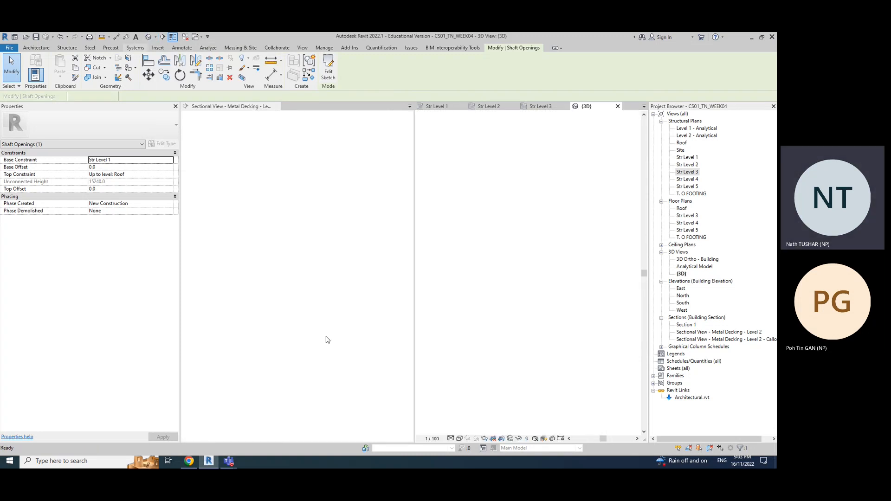
pyautogui.scroll(5, 575, 315)
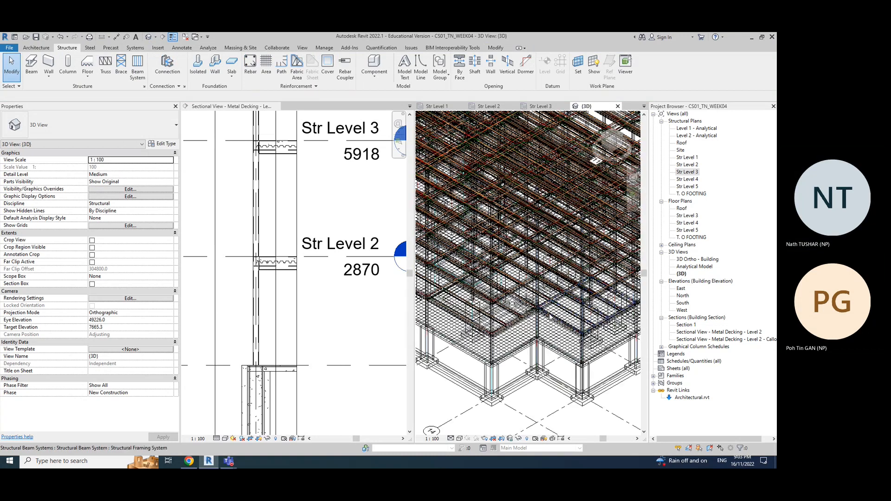
pyautogui.keyDown('shift'); pyautogui.moveTo(502, 402); pyautogui.dragTo(564, 367, button='middle'); pyautogui.keyUp('shift')
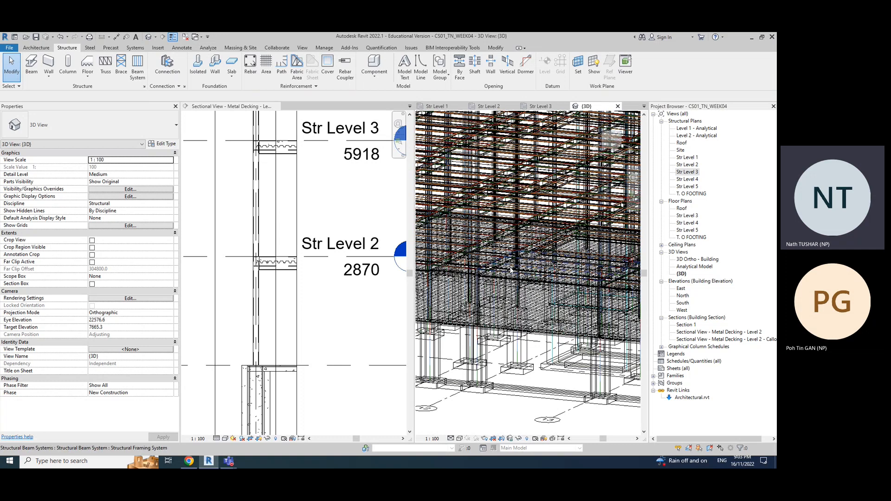
pyautogui.scroll(-8, 513, 306)
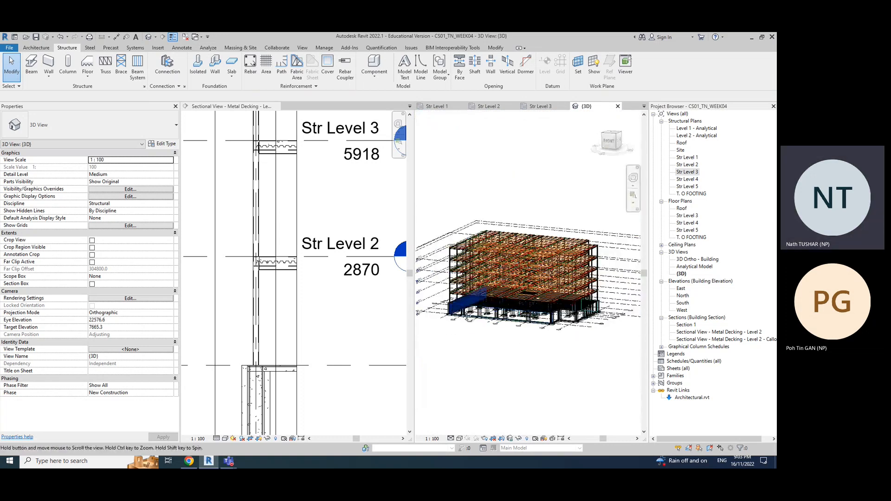
pyautogui.keyDown('shift'); pyautogui.moveTo(599, 334); pyautogui.dragTo(612, 338, button='middle'); pyautogui.keyUp('shift')
pyautogui.scroll(10, 603, 335)
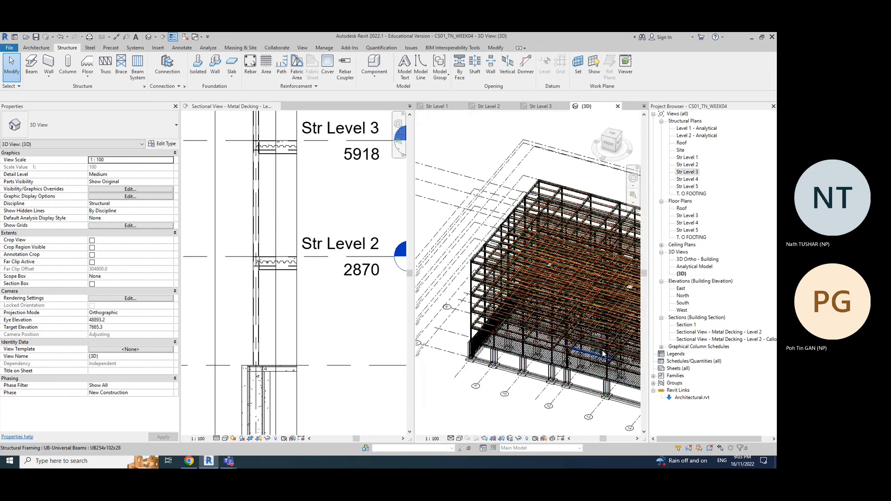
pyautogui.keyDown('shift'); pyautogui.moveTo(596, 332); pyautogui.dragTo(580, 319, button='middle'); pyautogui.keyUp('shift')
pyautogui.scroll(-10, 580, 319)
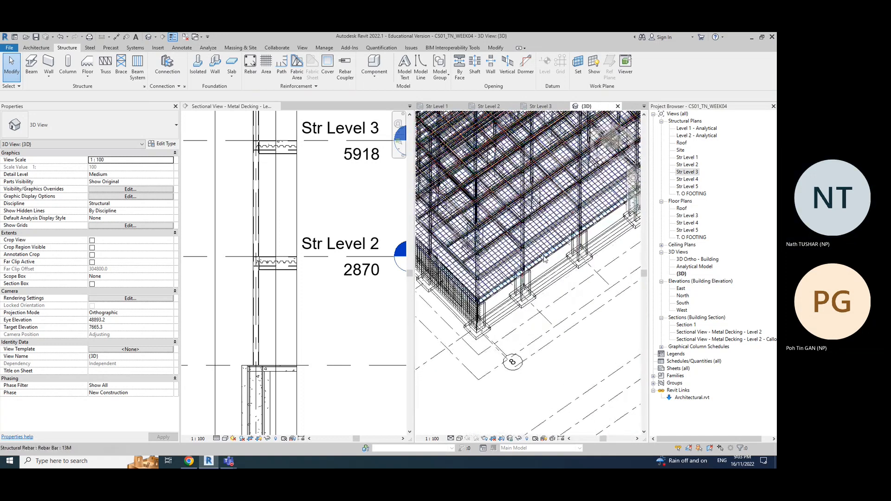
# Step: Set the 3D view's visual style to Shaded and look at the building's floors and lower walls
pyautogui.click(460, 438)
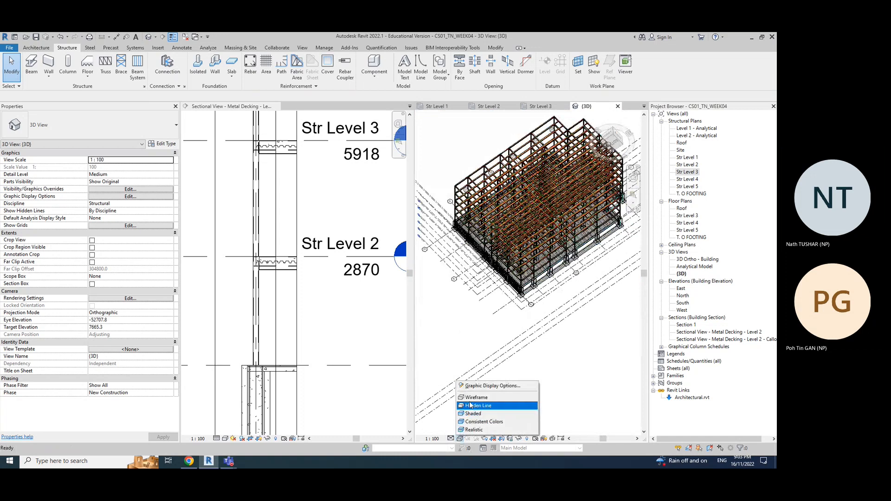
pyautogui.click(470, 415)
pyautogui.moveTo(557, 280)
pyautogui.keyDown('shift'); pyautogui.mouseDown(button='middle')
pyautogui.moveTo(554, 359)
pyautogui.moveTo(556, 311)
pyautogui.mouseUp(button='middle'); pyautogui.keyUp('shift')
pyautogui.scroll(5, 551, 280)
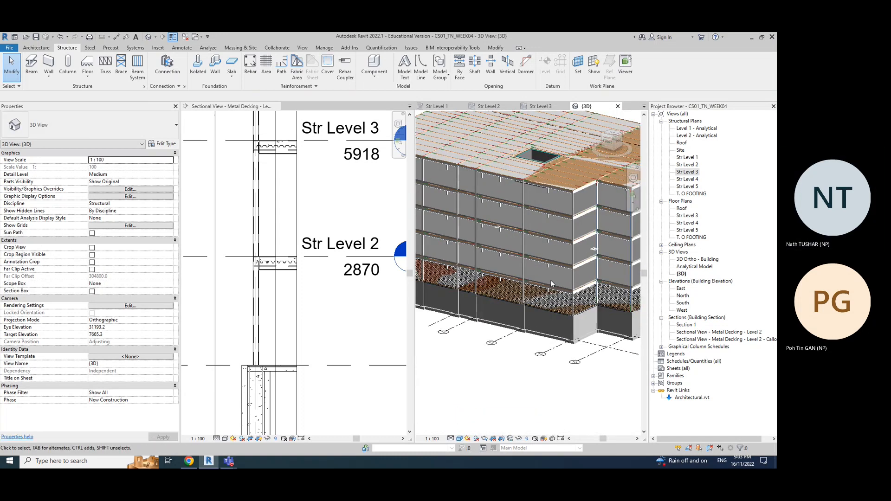
pyautogui.keyDown('shift'); pyautogui.moveTo(536, 274); pyautogui.dragTo(596, 383, button='middle'); pyautogui.keyUp('shift')
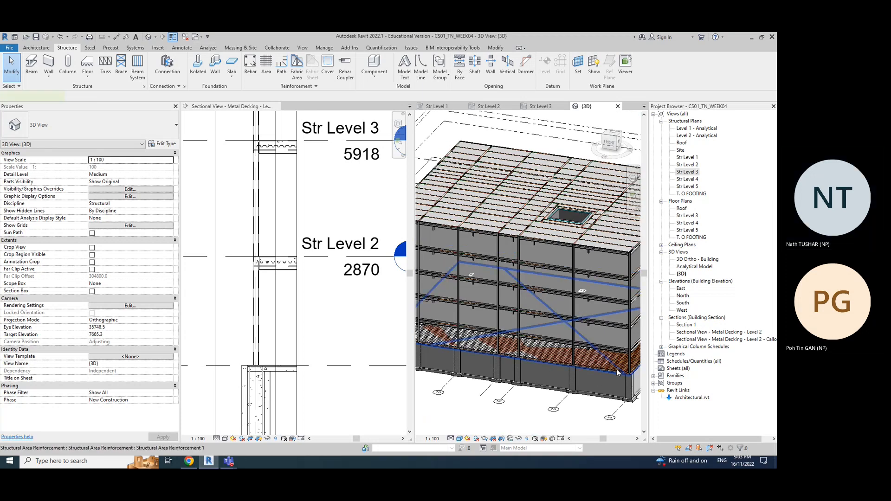
# Step: Select the floor's structural area reinforcement in the 3D view and review its layer bar types and spacings
pyautogui.click(606, 372)
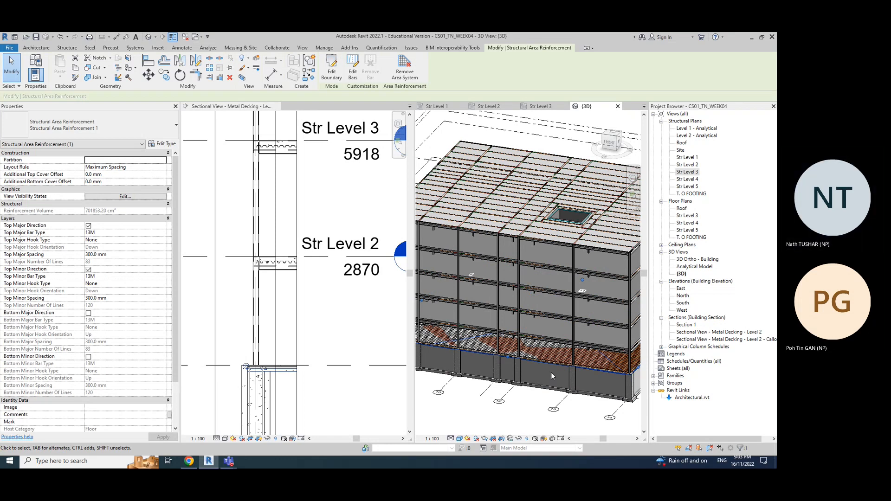
pyautogui.scroll(-5, 579, 381)
pyautogui.keyDown('shift'); pyautogui.moveTo(580, 383); pyautogui.dragTo(513, 431, button='middle'); pyautogui.keyUp('shift')
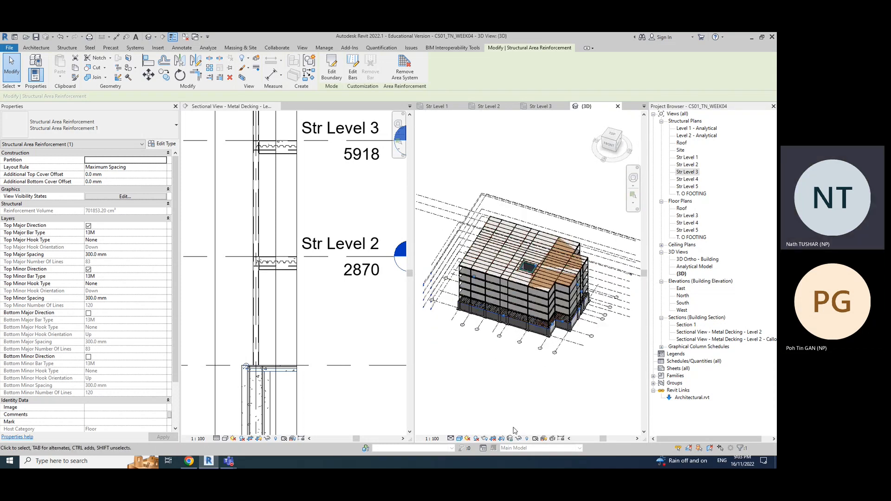
# Step: Set the 3D view's visual style to Wireframe and choose its detail level
pyautogui.click(459, 438)
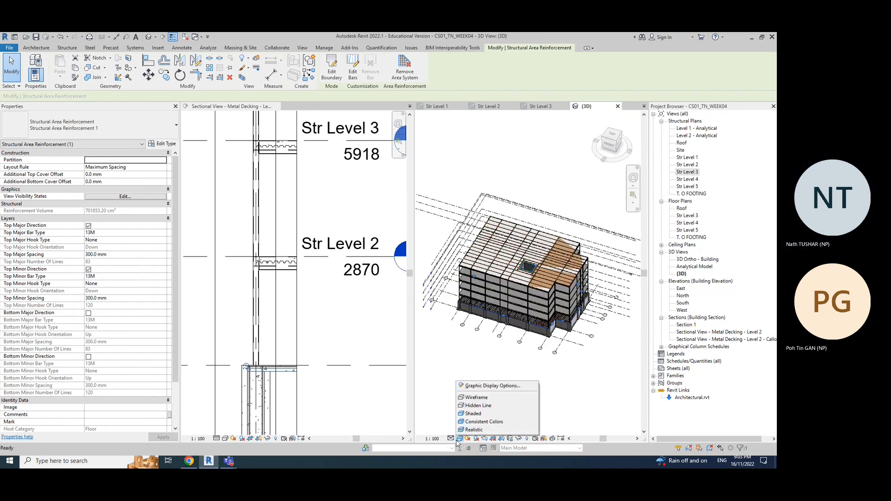
pyautogui.click(478, 401)
pyautogui.press('Escape')
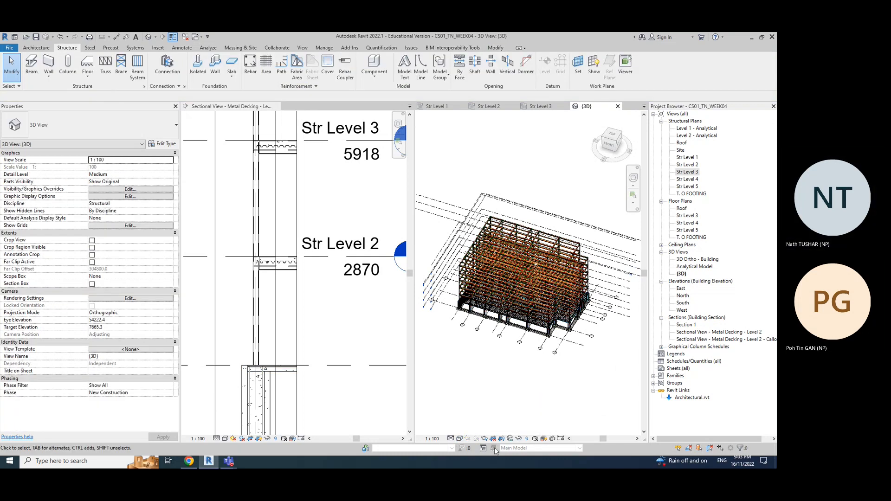
pyautogui.click(451, 439)
pyautogui.click(461, 430)
# Step: Close the 3D view and review the layer settings of the structural area reinforcement in the Str Level 2 plan
pyautogui.click(618, 107)
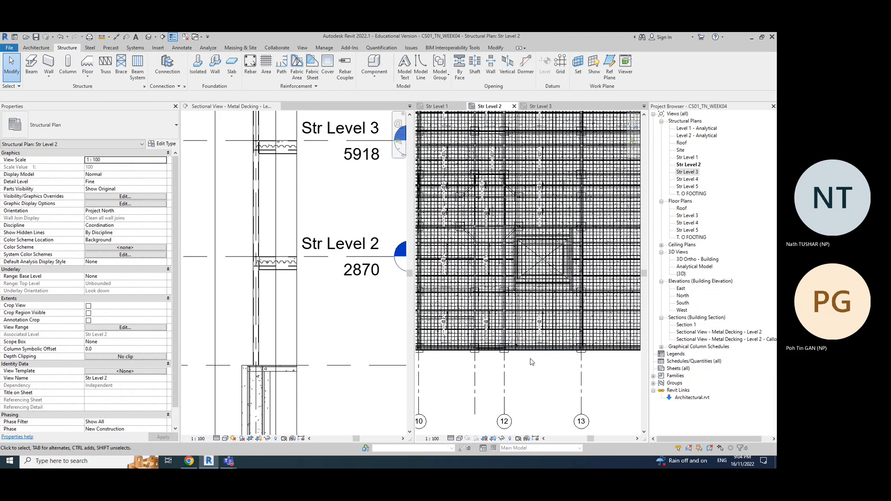
pyautogui.click(528, 357)
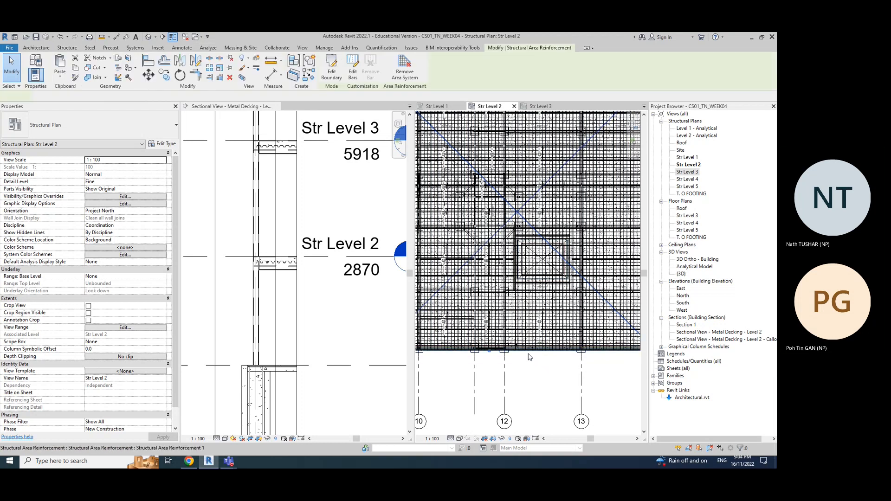
pyautogui.click(162, 163)
pyautogui.click(155, 163)
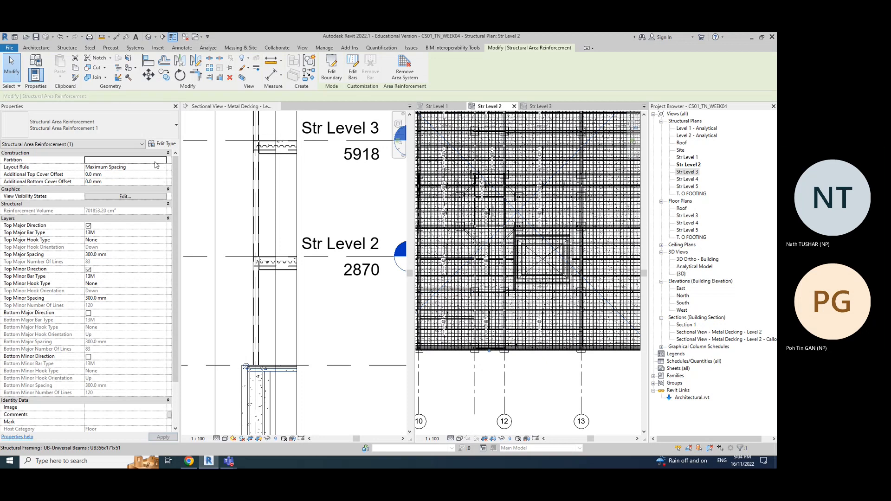
pyautogui.click(163, 160)
pyautogui.moveTo(176, 302); pyautogui.dragTo(176, 345)
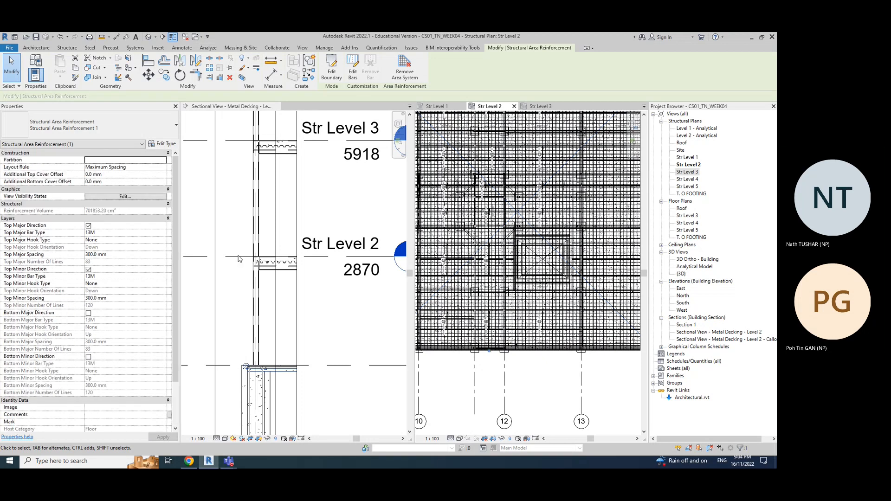
# Step: View the whole Str Level 2 plan, and inspect the secondary beam and metal deck floor at Str Level 2 in the callout section
pyautogui.click(551, 368)
pyautogui.scroll(-5, 562, 233)
pyautogui.moveTo(541, 248); pyautogui.dragTo(514, 172, button='middle')
pyautogui.scroll(-1, 297, 288)
pyautogui.scroll(2, 279, 366)
pyautogui.scroll(2, 274, 358)
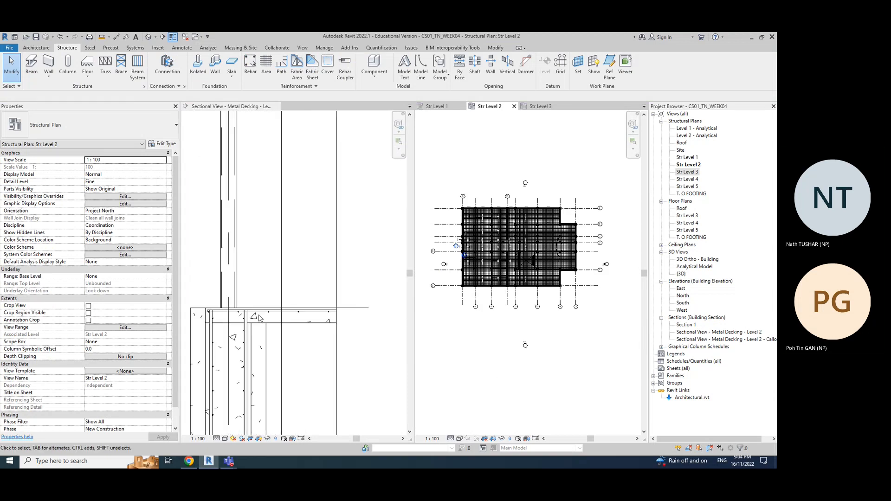
pyautogui.click(259, 171)
pyautogui.moveTo(253, 125); pyautogui.dragTo(265, 286, button='middle')
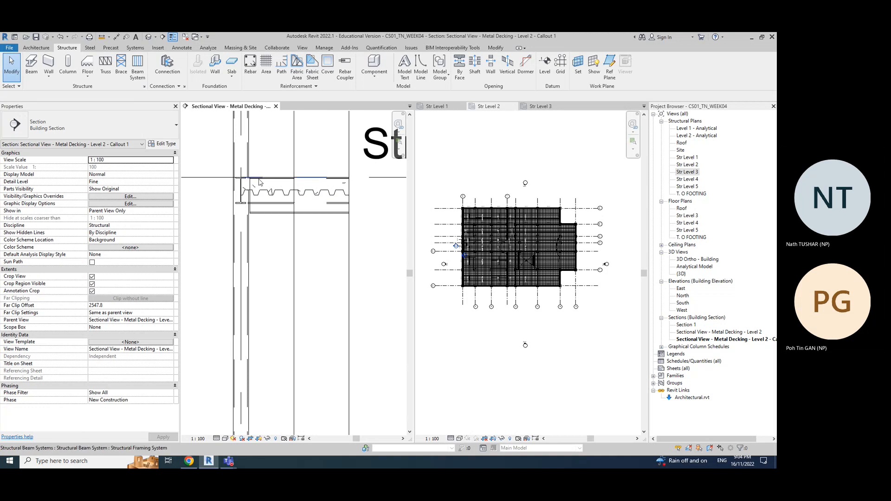
pyautogui.click(250, 199)
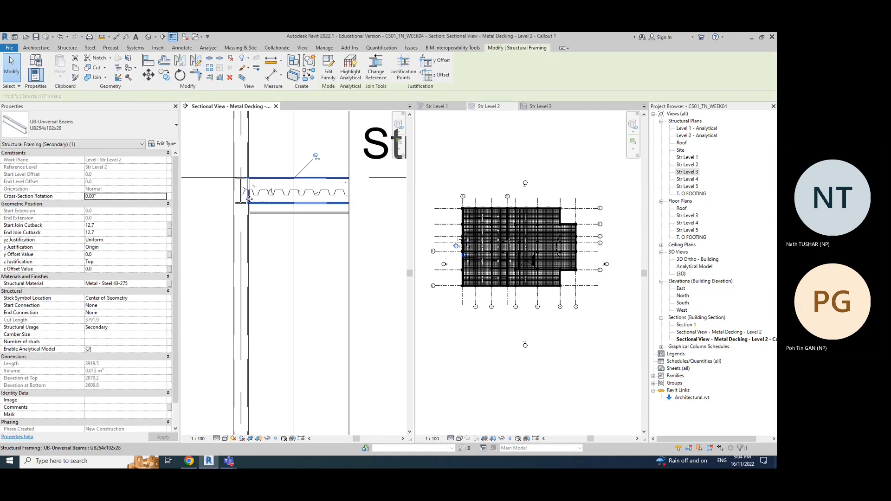
pyautogui.press('Escape')
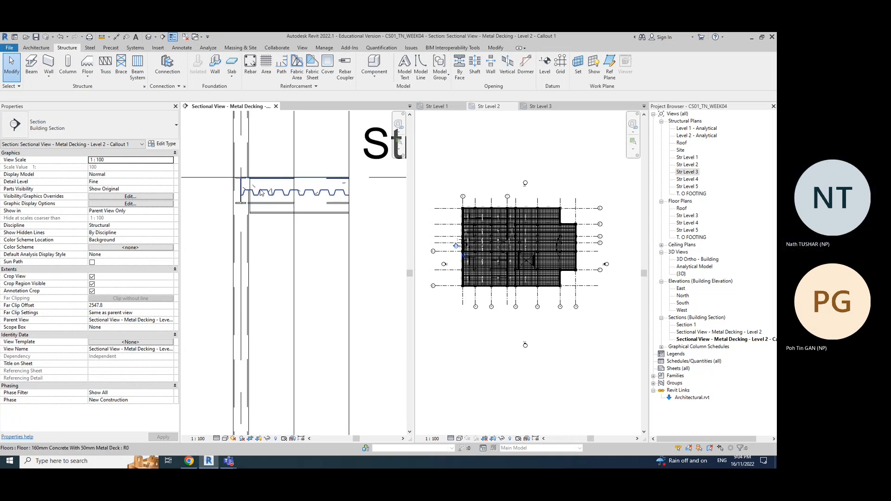
pyautogui.click(280, 251)
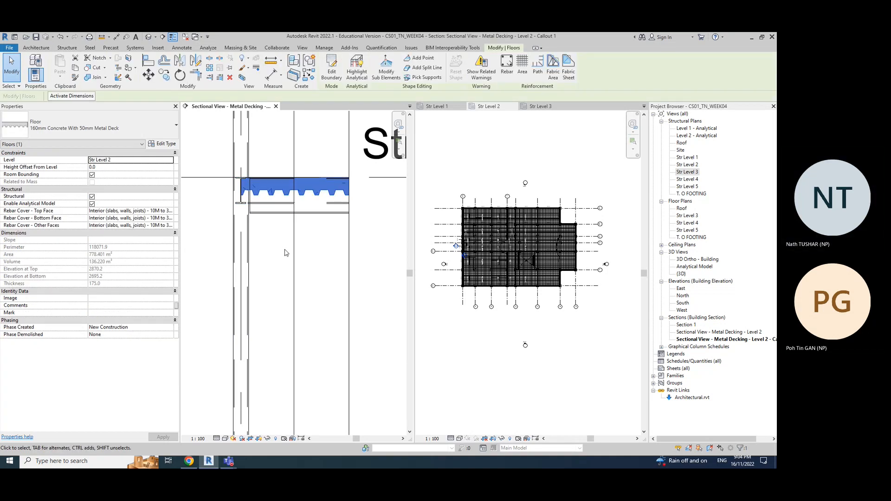
# Step: Inspect the primary beam and the metal deck floor at Str Level 3 in the callout section
pyautogui.scroll(-4, 362, 330)
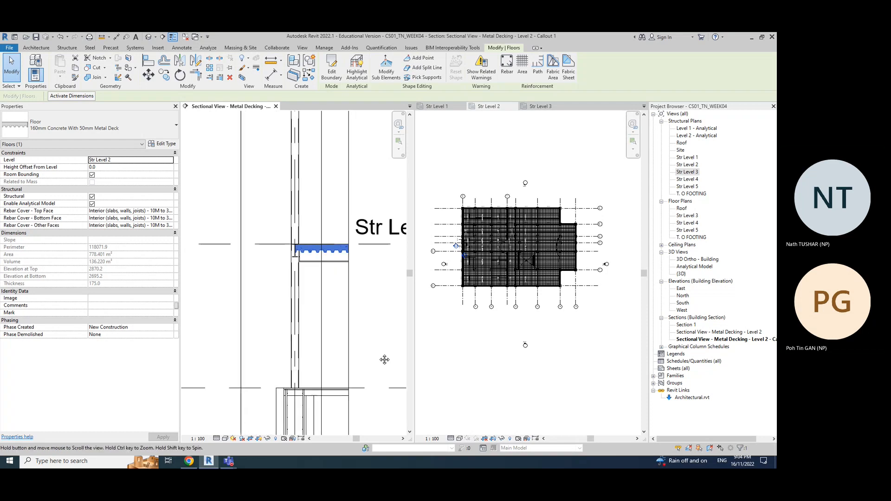
pyautogui.scroll(-4, 360, 229)
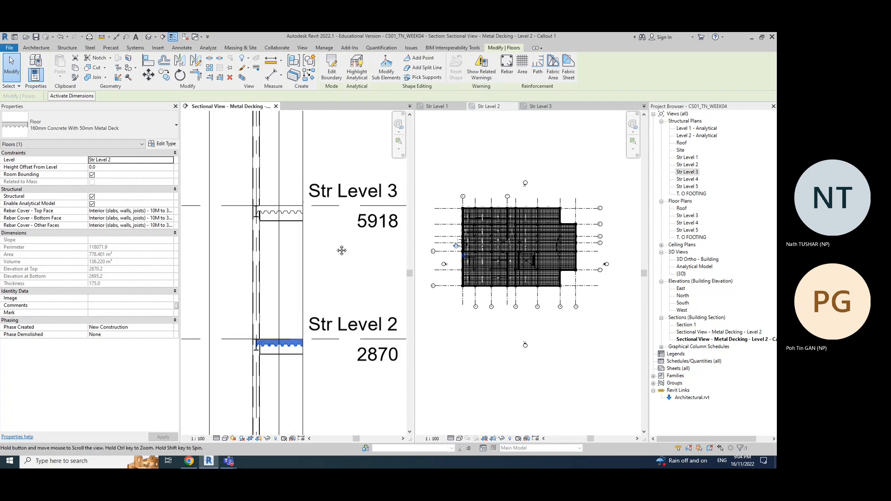
pyautogui.click(263, 276)
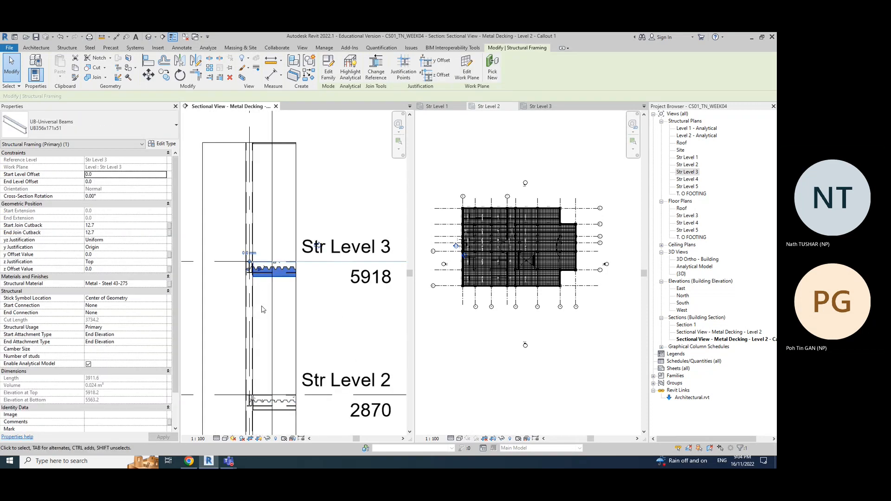
pyautogui.click(319, 302)
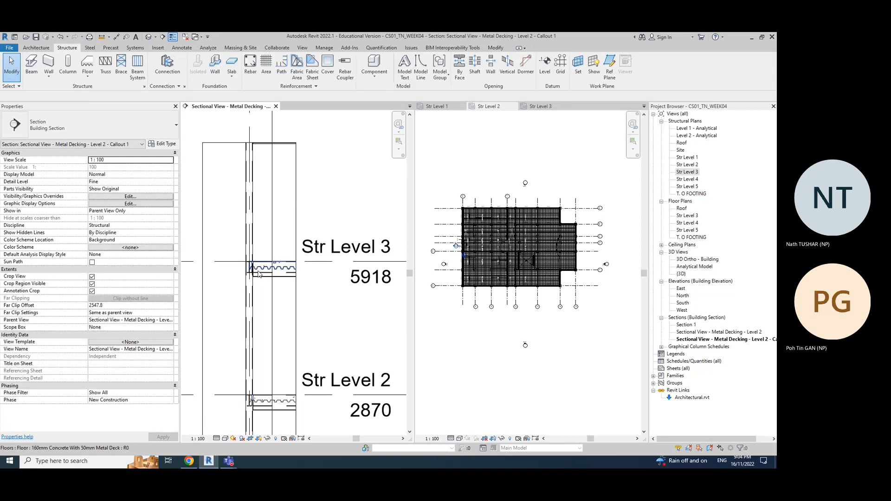
pyautogui.click(259, 273)
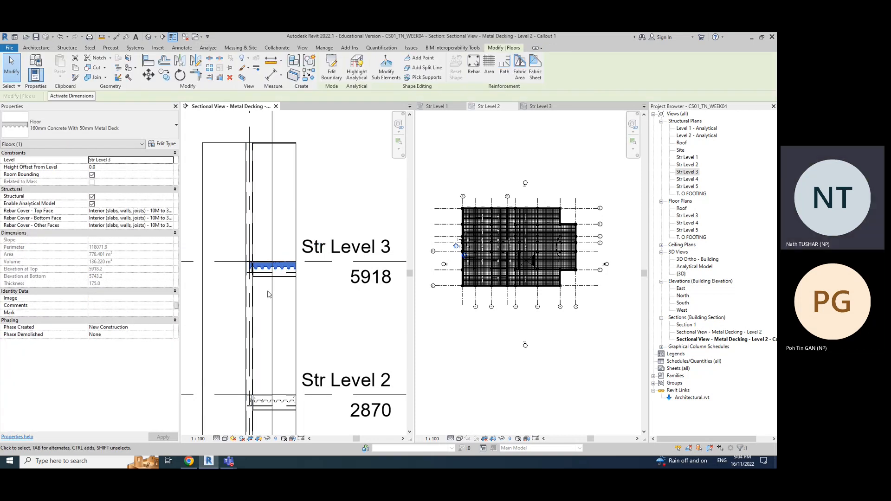
pyautogui.scroll(2, 260, 278)
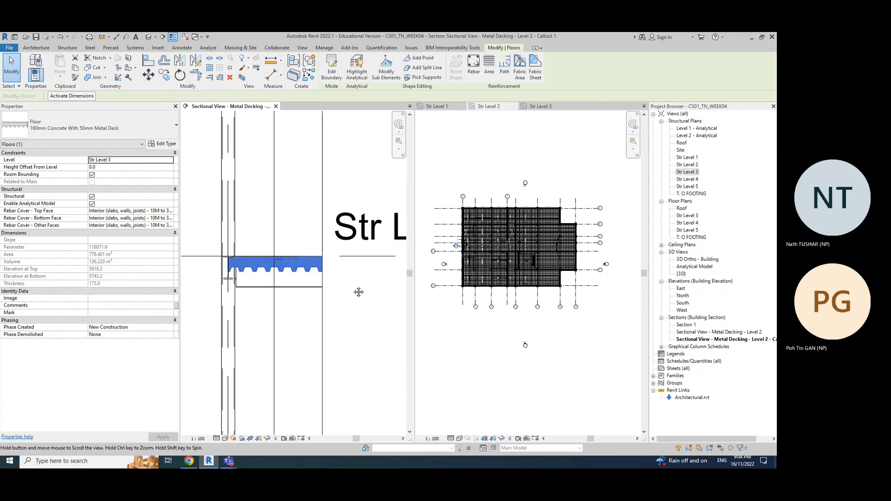
pyautogui.keyDown('ctrl'); pyautogui.scroll(5, 357, 295); pyautogui.keyUp('ctrl')
pyautogui.scroll(-2, 266, 228)
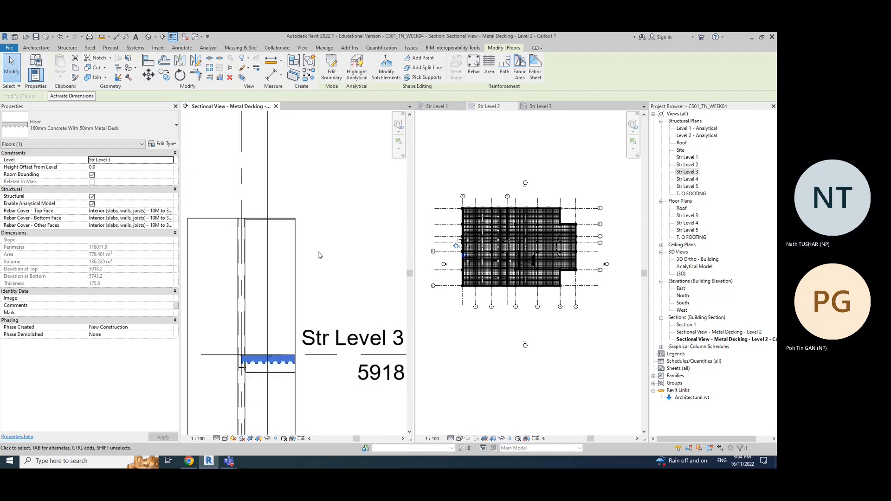
# Step: Extend the callout section's crop region upward past the Roof level and look over all the storeys
pyautogui.click(297, 263)
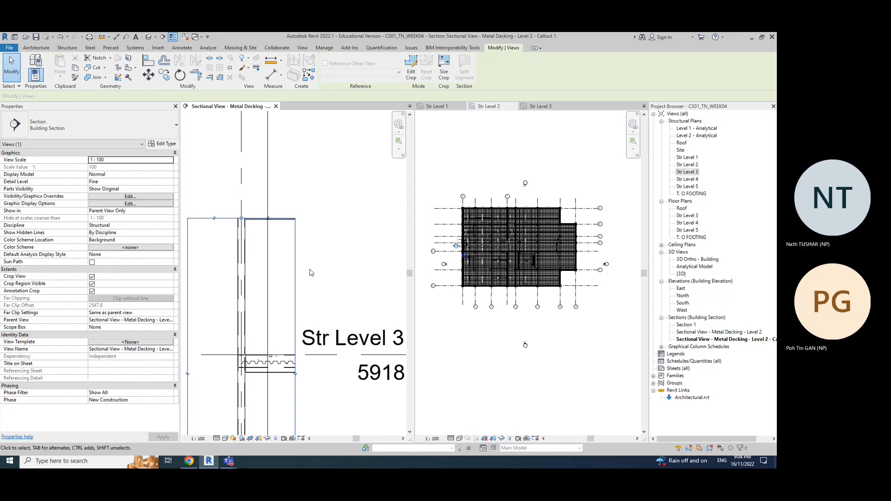
pyautogui.scroll(-2, 339, 278)
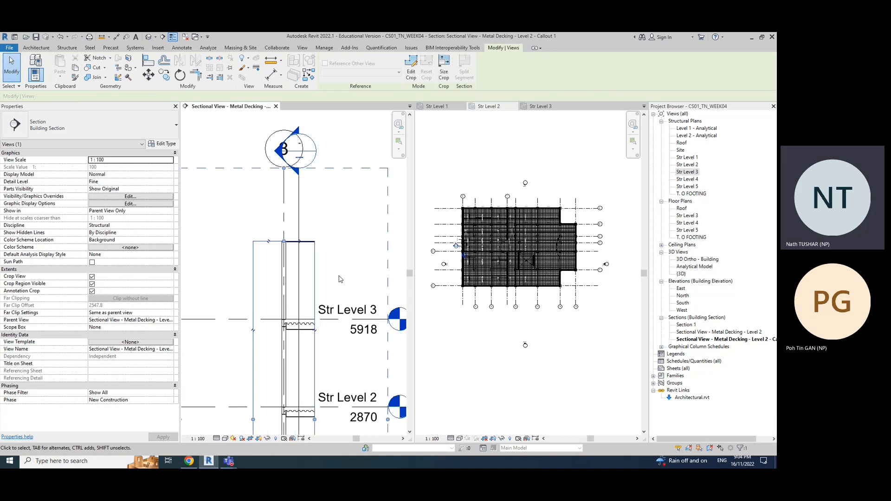
pyautogui.scroll(-2, 343, 272)
pyautogui.moveTo(305, 259); pyautogui.dragTo(274, 337, button='middle')
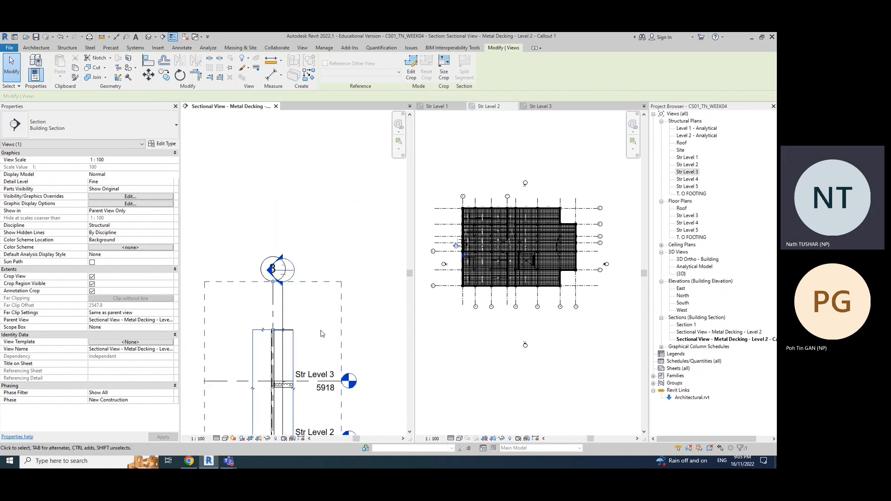
pyautogui.moveTo(273, 332); pyautogui.dragTo(266, 141)
pyautogui.scroll(-3, 352, 235)
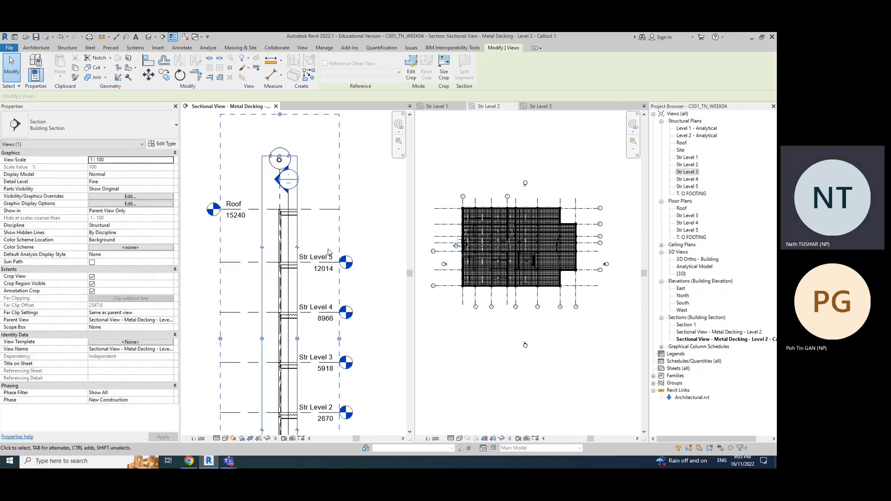
pyautogui.moveTo(349, 241); pyautogui.dragTo(318, 218, button='middle')
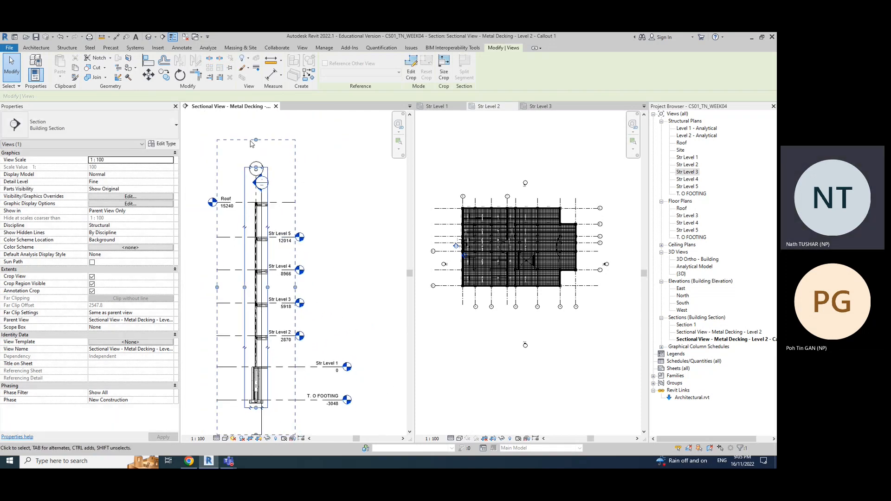
pyautogui.click(302, 209)
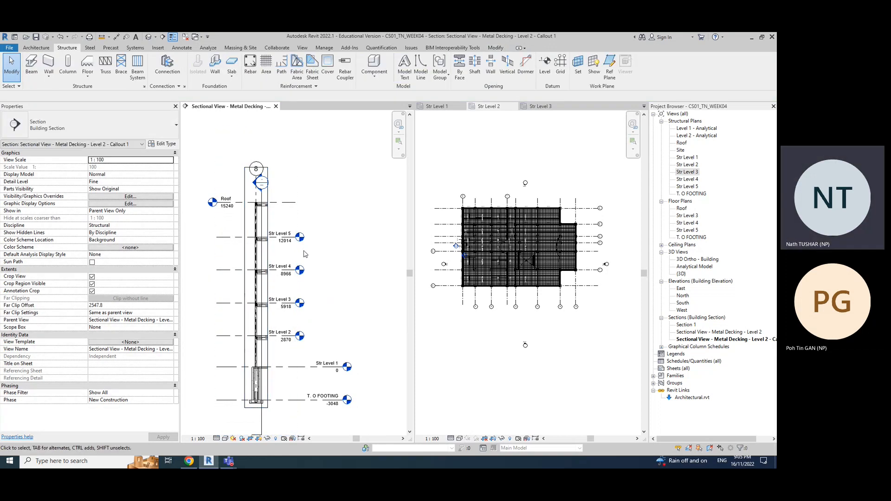
pyautogui.scroll(3, 268, 261)
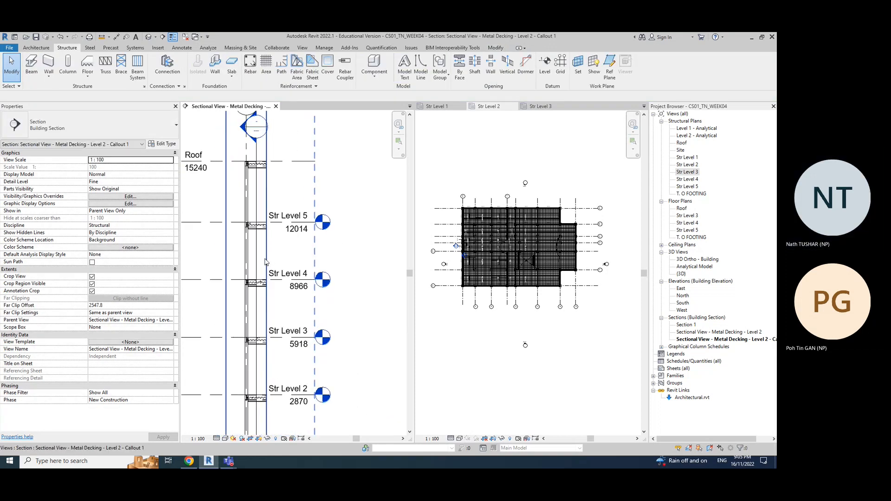
pyautogui.scroll(-3, 266, 262)
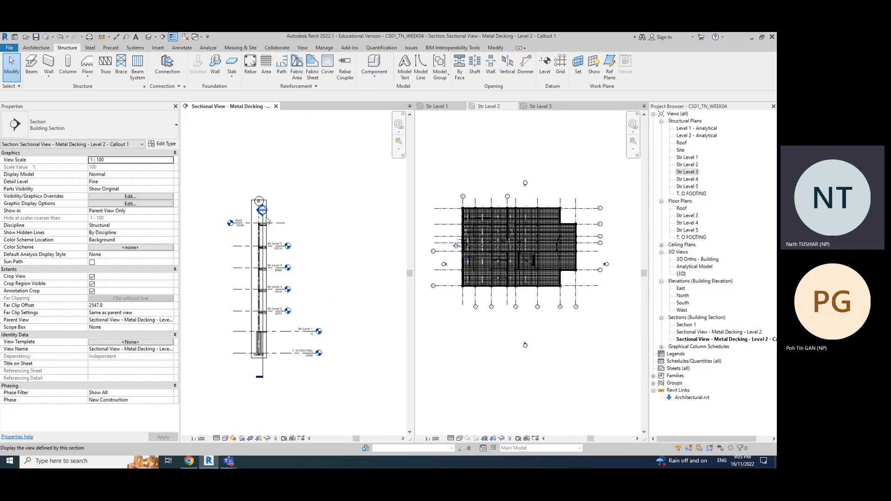
# Step: Lower the top of the callout section's crop region to just above Str Level 2
pyautogui.click(457, 319)
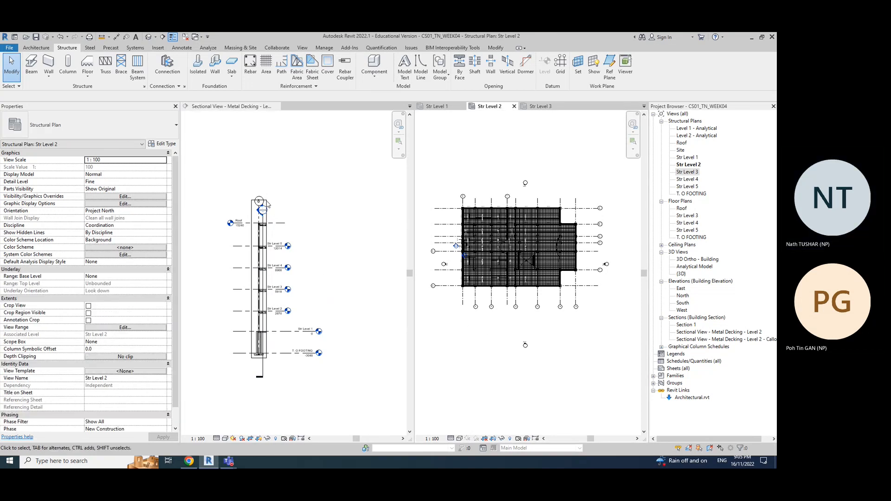
pyautogui.click(263, 208)
pyautogui.moveTo(263, 208); pyautogui.dragTo(261, 311)
pyautogui.click(342, 307)
pyautogui.scroll(6, 261, 295)
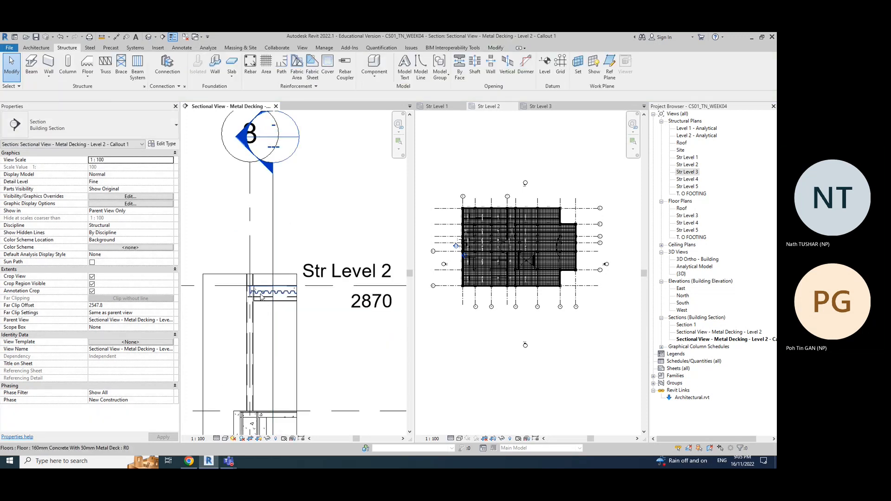
# Step: Set the callout section's visual style to Wireframe
pyautogui.click(260, 329)
pyautogui.press('Escape')
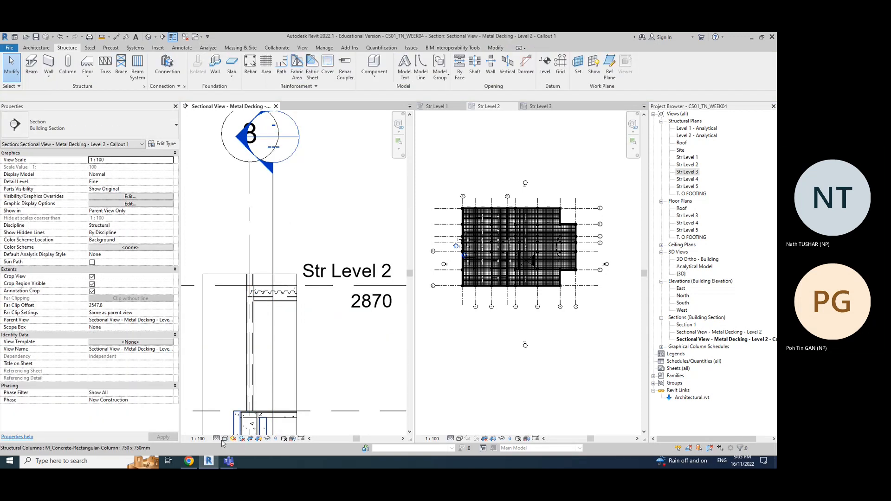
pyautogui.click(222, 440)
pyautogui.click(259, 399)
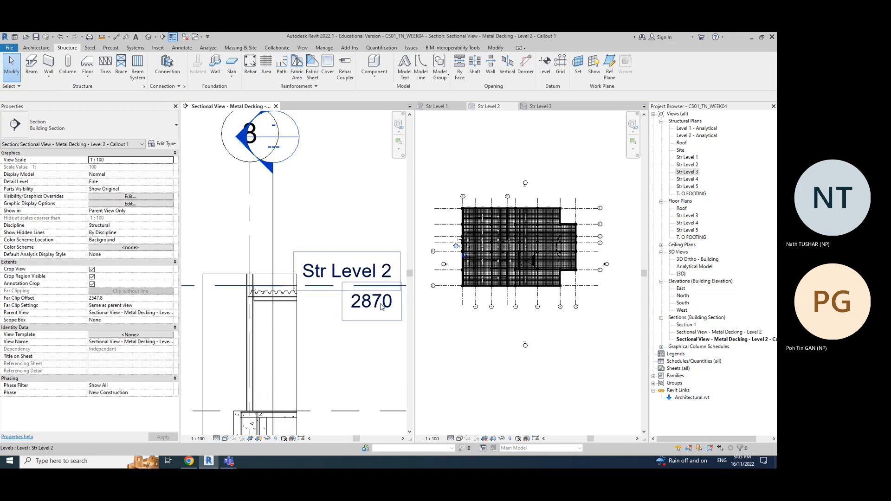
# Step: Examine the Str Level 1 slab reinforcement and the metal deck floor at Str Level 2 in the callout section
pyautogui.moveTo(358, 325); pyautogui.dragTo(360, 270, button='middle')
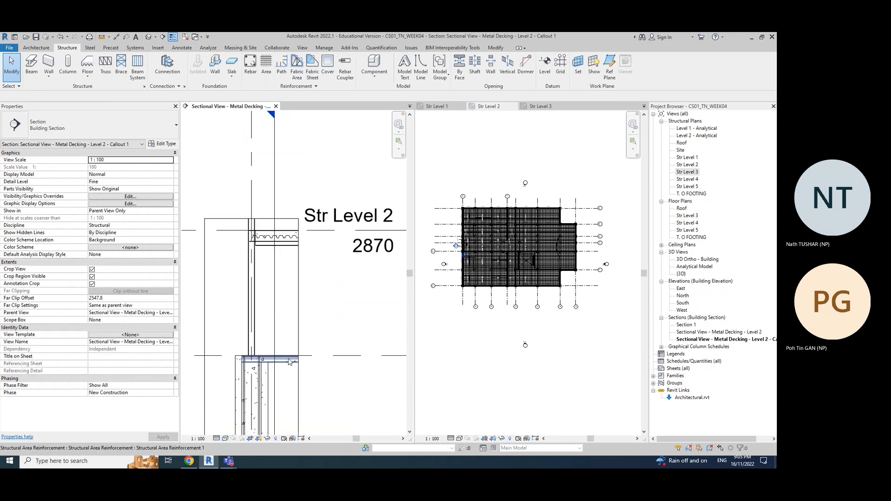
pyautogui.click(308, 358)
pyautogui.press('Escape')
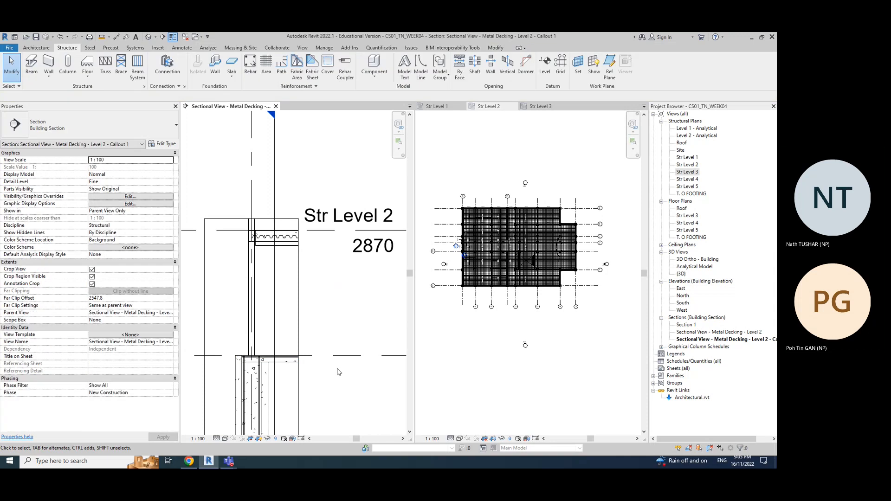
pyautogui.click(281, 235)
pyautogui.press('Escape')
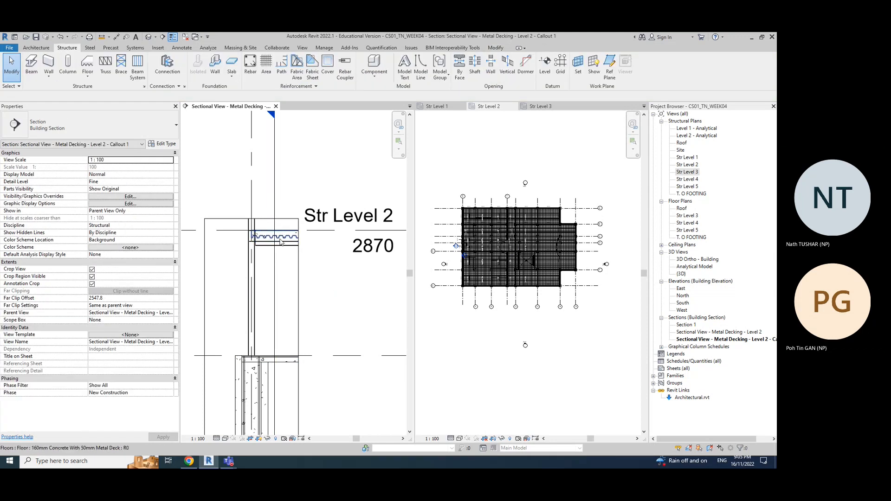
pyautogui.click(319, 320)
pyautogui.scroll(-3, 324, 329)
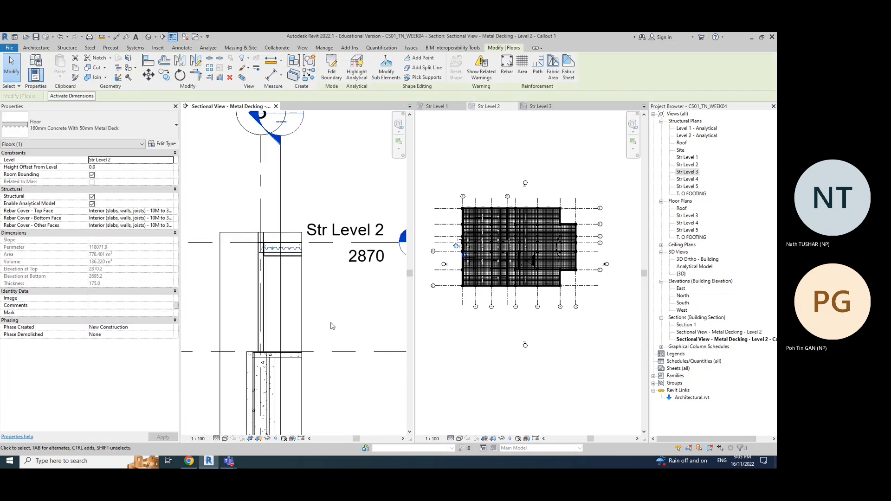
pyautogui.press('Escape')
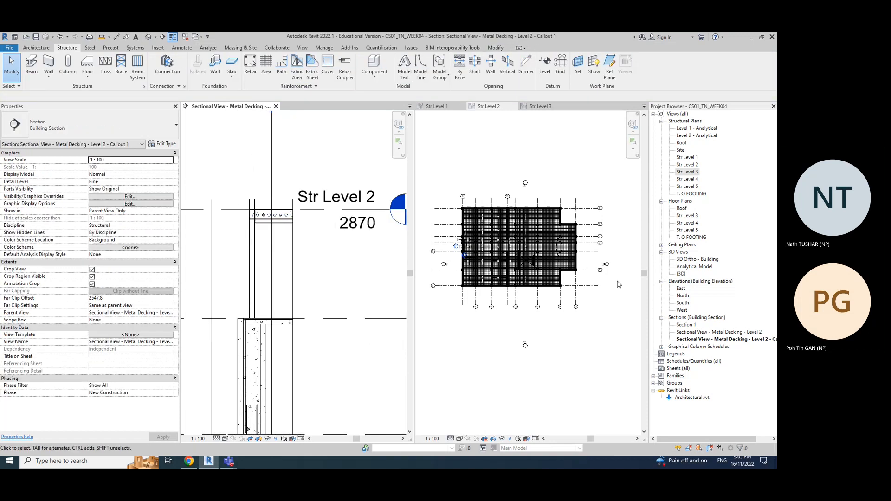
# Step: Compare the structural plans of Str Level 2, Str Level 3 and Str Level 1
pyautogui.doubleClick(688, 165)
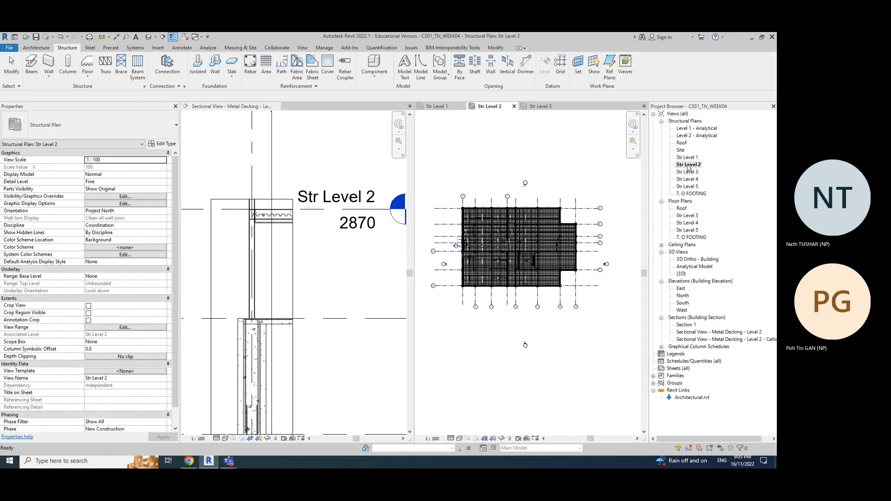
pyautogui.click(541, 106)
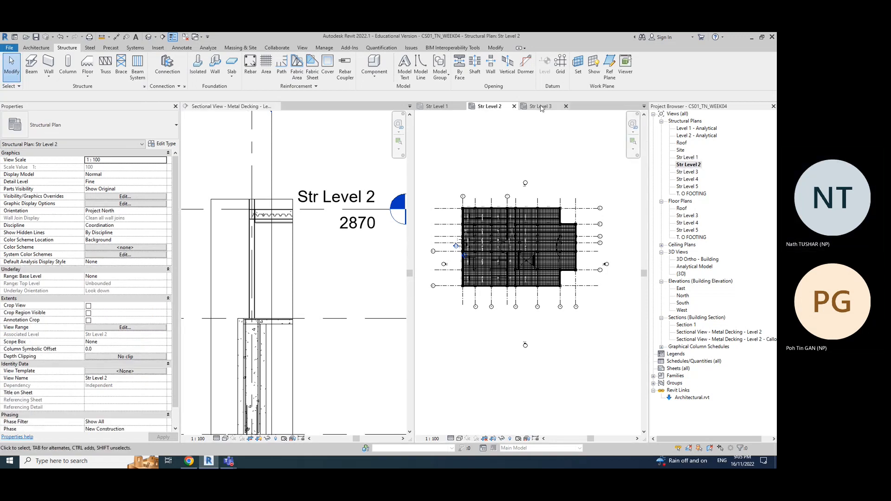
pyautogui.scroll(2, 564, 198)
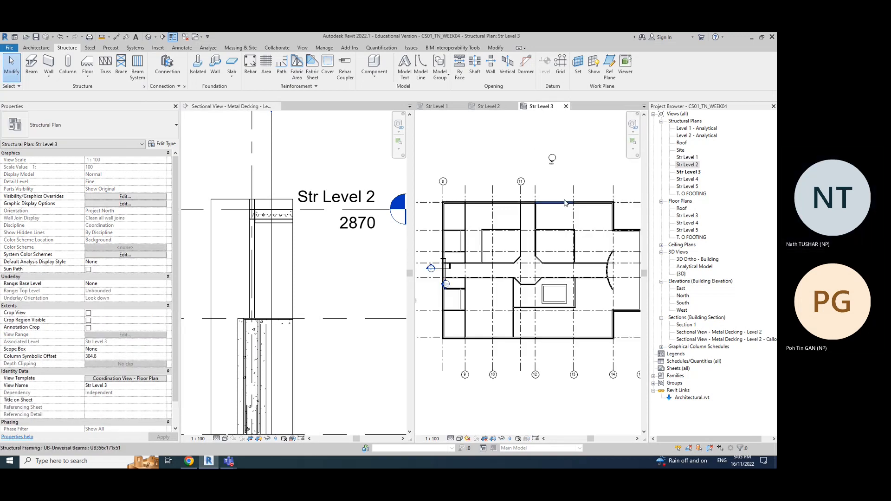
pyautogui.moveTo(585, 187); pyautogui.dragTo(570, 166, button='middle')
pyautogui.click(464, 108)
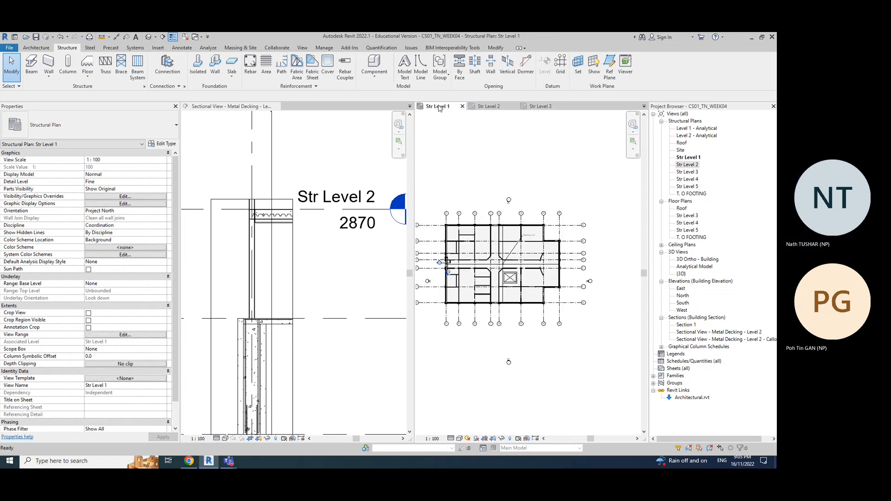
pyautogui.click(487, 109)
pyautogui.click(461, 109)
# Step: Delete the Str Level 1 slab's area reinforcement, inspect the Str Level 2 plan without it, and undo the deletion
pyautogui.click(522, 263)
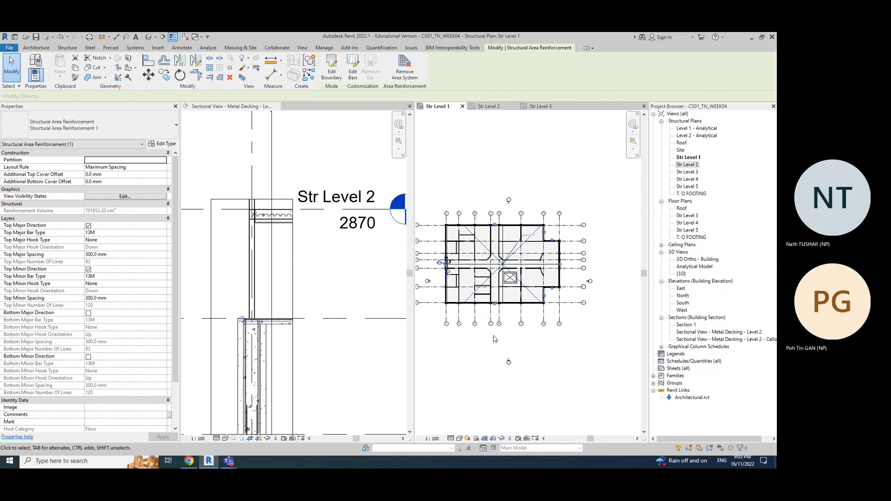
pyautogui.click(502, 109)
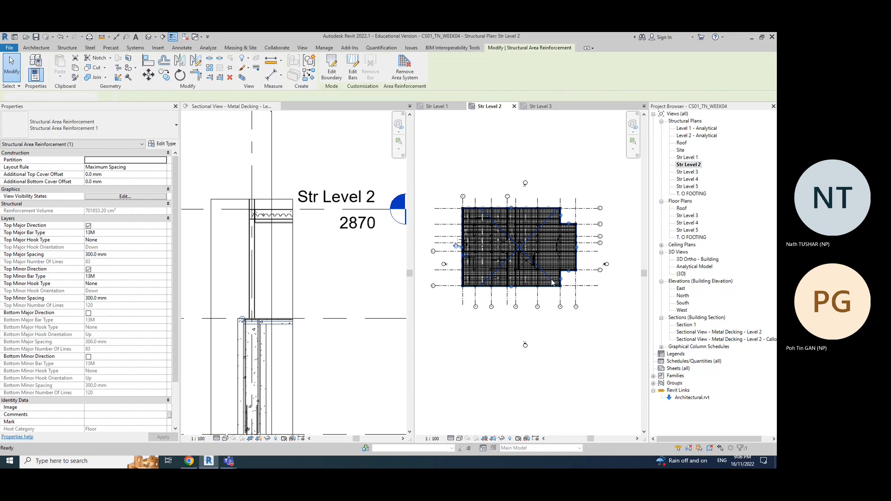
pyautogui.press('Delete')
pyautogui.scroll(5, 482, 270)
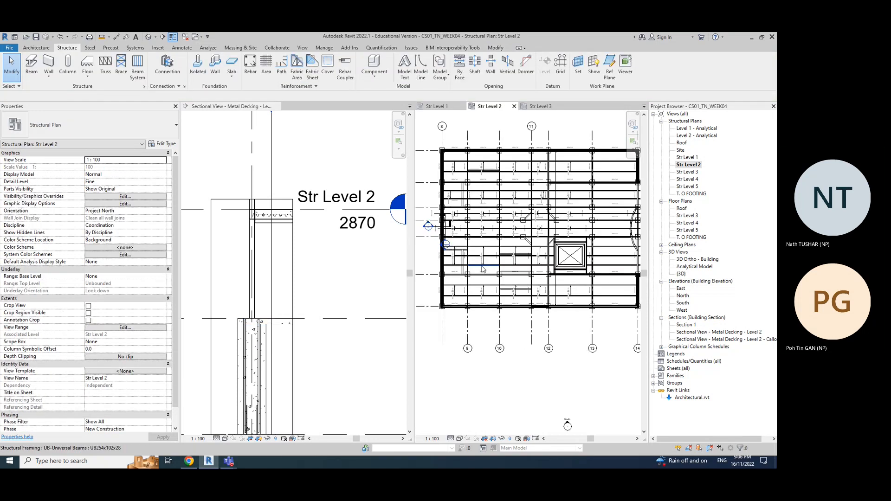
pyautogui.scroll(-5, 506, 260)
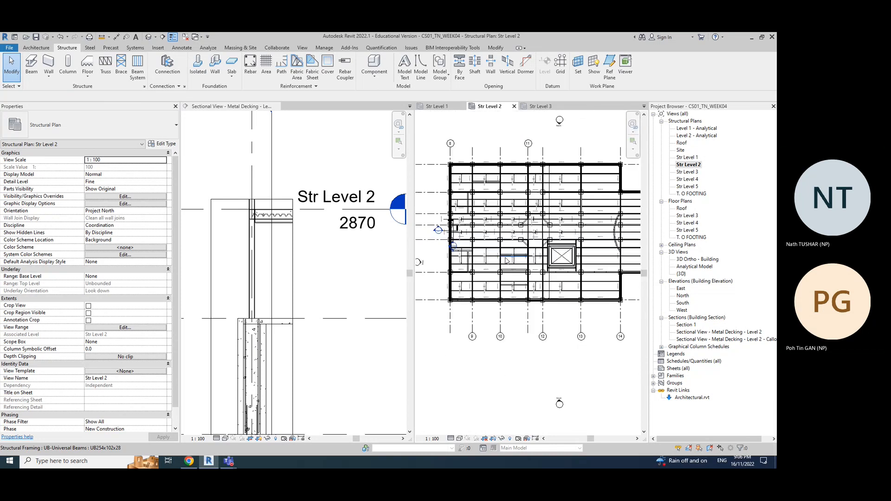
pyautogui.moveTo(598, 155); pyautogui.dragTo(562, 157, button='middle')
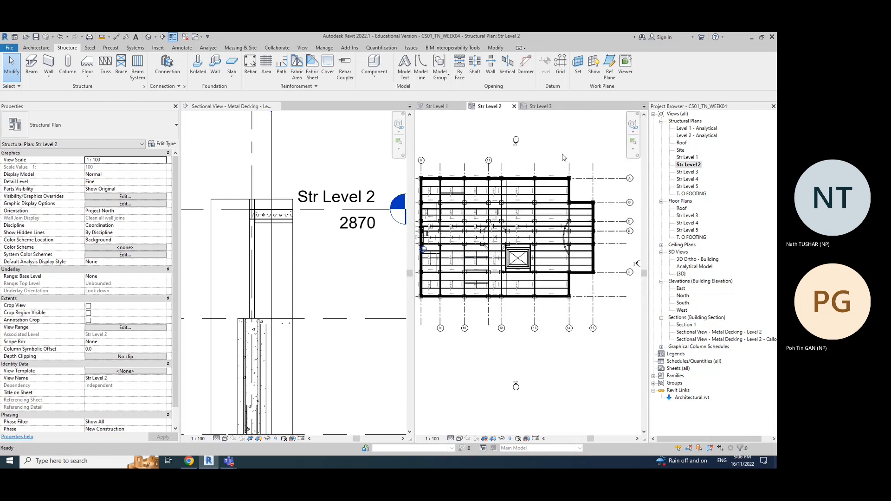
pyautogui.hotkey('ctrl', 'z')
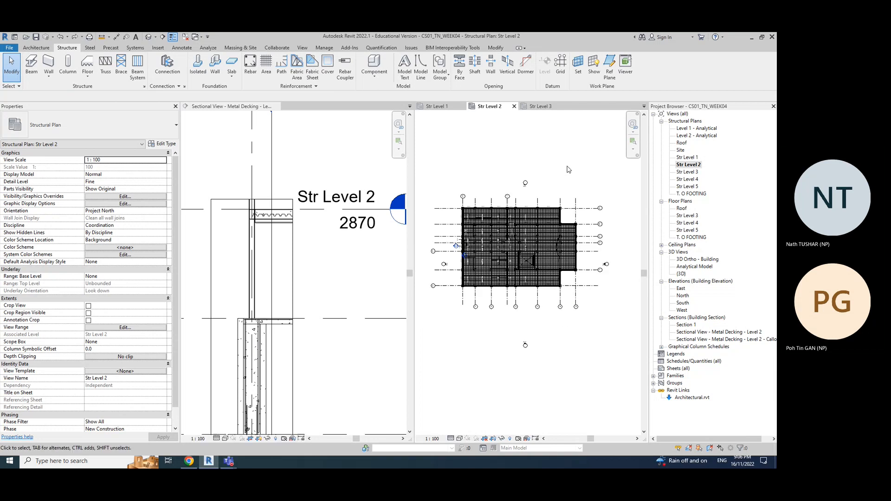
# Step: Start an area reinforcement on the 160mm Concrete With 50mm Metal Deck floor in the Str Level 3 structural plan
pyautogui.click(537, 107)
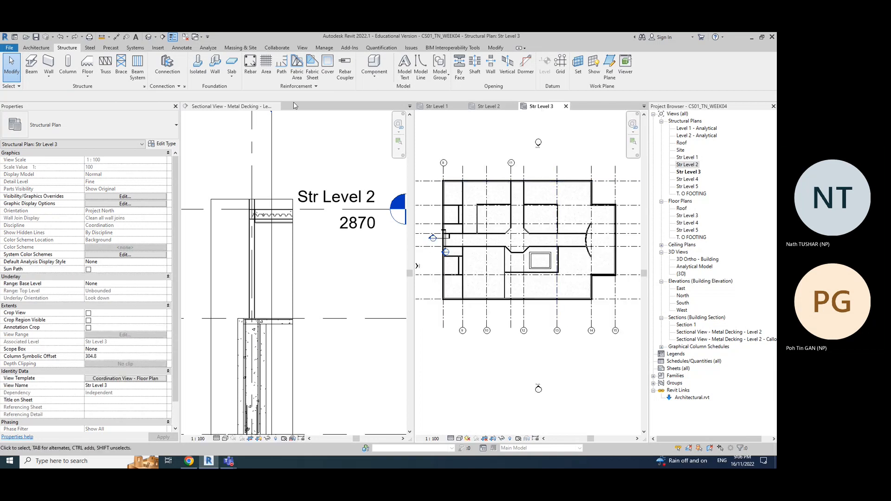
pyautogui.click(266, 67)
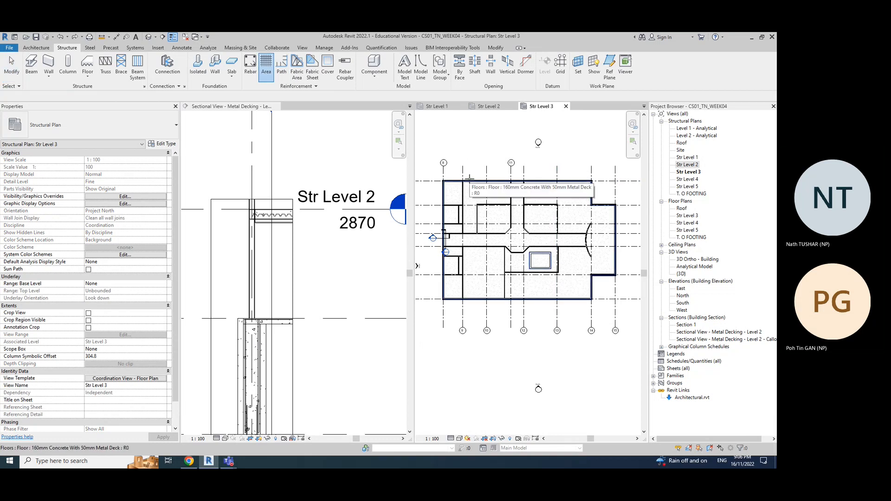
pyautogui.click(469, 178)
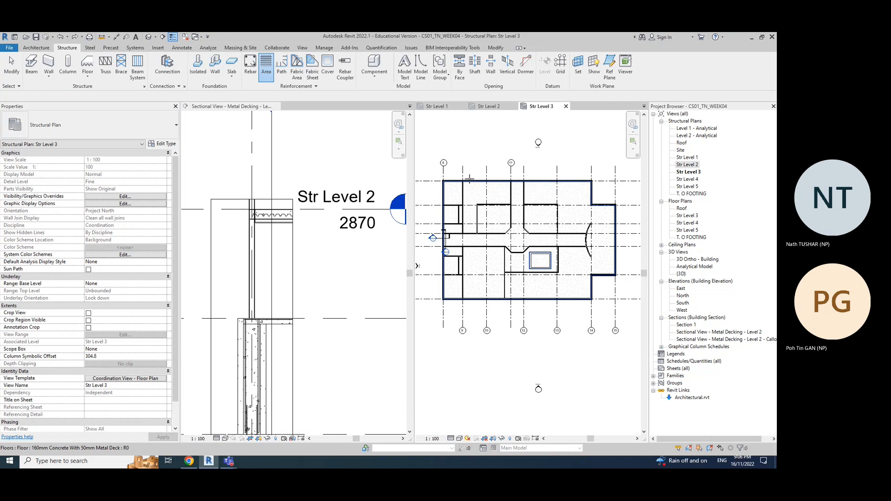
# Step: Sketch the Str Level 3 area reinforcement boundary with Pick Lines, picking the outer wall faces along the north edge and northeast notch
pyautogui.click(425, 70)
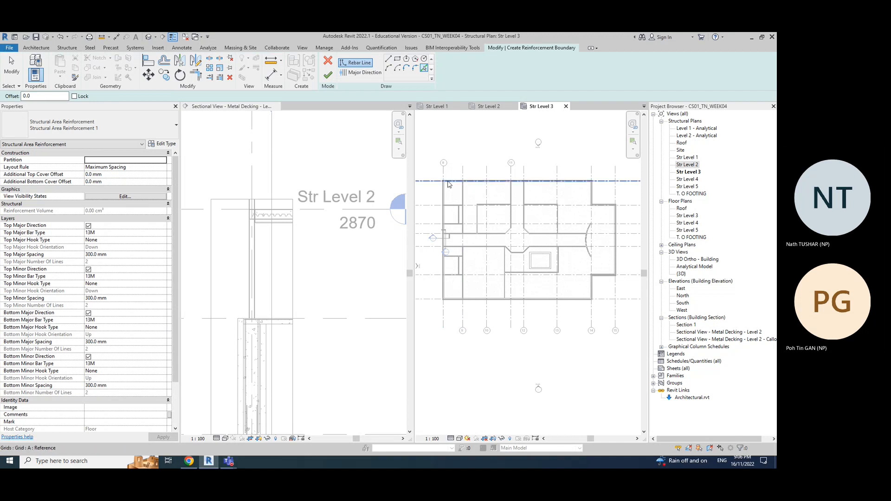
pyautogui.scroll(4, 458, 172)
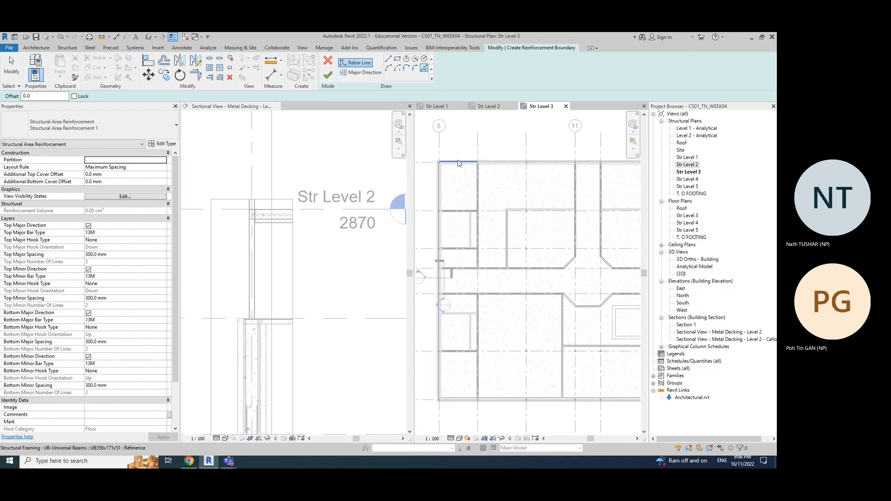
pyautogui.scroll(2, 463, 161)
pyautogui.click(467, 163)
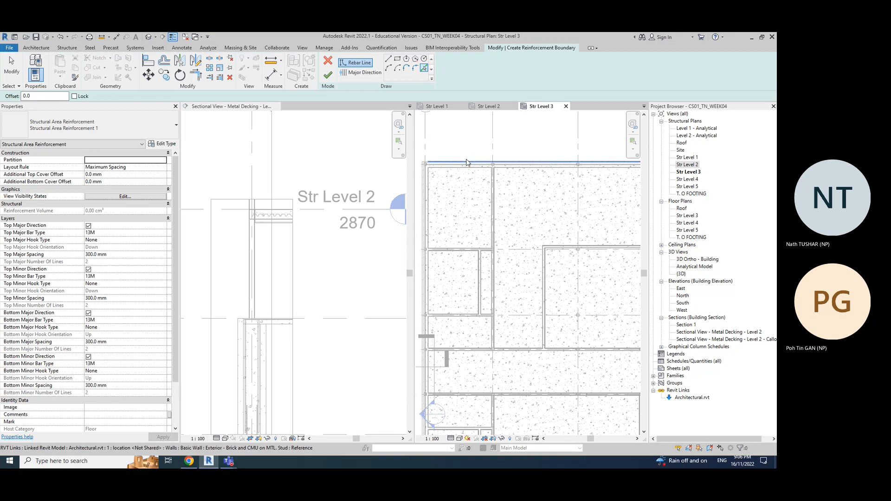
pyautogui.scroll(-2, 500, 275)
pyautogui.scroll(4, 488, 237)
pyautogui.scroll(1, 519, 228)
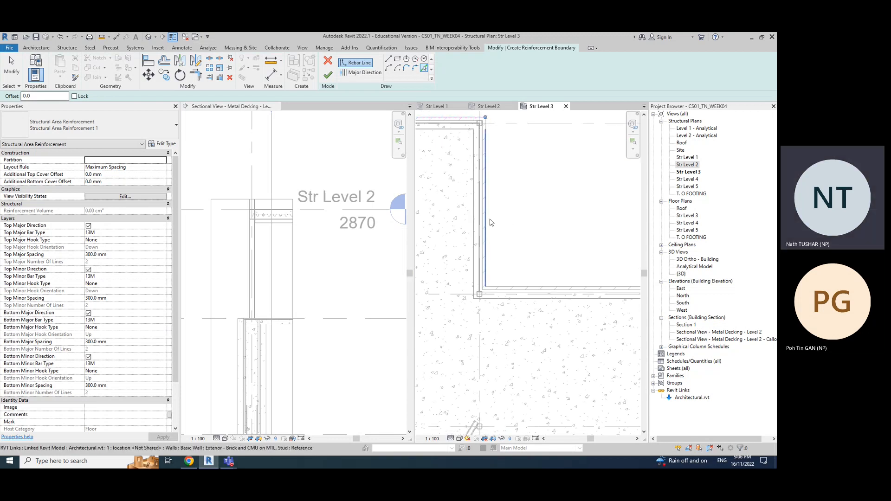
pyautogui.click(486, 224)
pyautogui.click(515, 288)
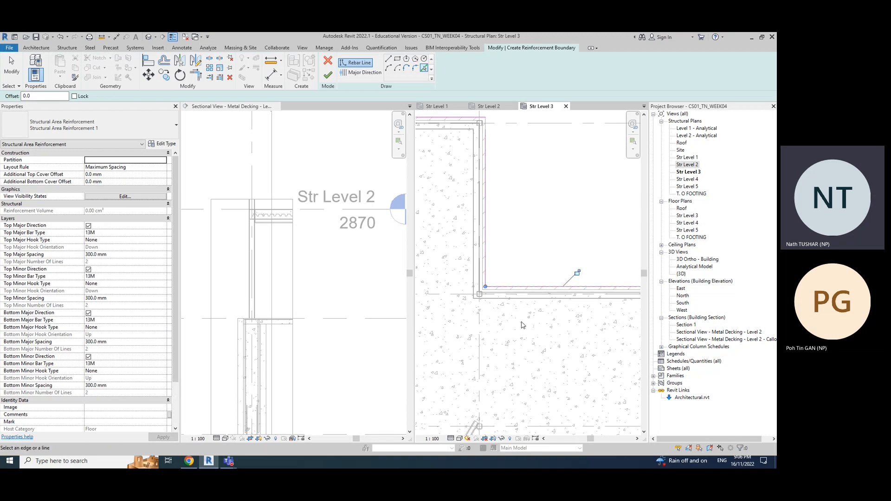
# Step: Pick the outer faces of the east wall and the southeast notch walls as rebar boundary lines
pyautogui.scroll(-3, 521, 320)
pyautogui.moveTo(562, 357); pyautogui.dragTo(446, 160, button='middle')
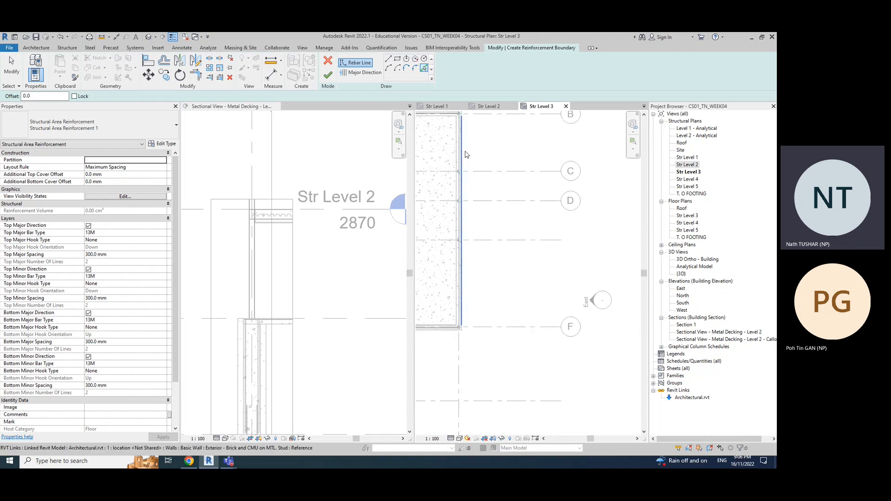
pyautogui.scroll(3, 464, 155)
pyautogui.scroll(-3, 457, 250)
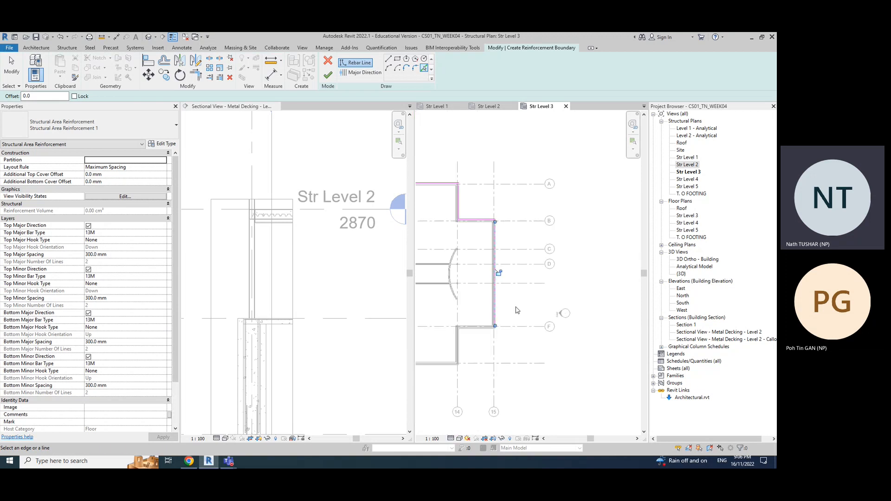
pyautogui.scroll(4, 550, 265)
pyautogui.click(476, 230)
pyautogui.scroll(-2, 485, 278)
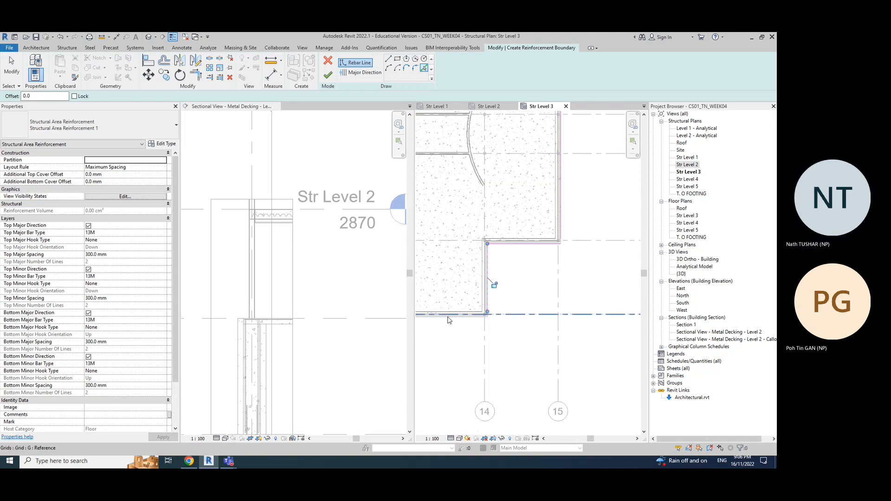
# Step: Pick the outer faces of the south and west walls to complete the picked set of rebar boundary lines
pyautogui.click(448, 321)
pyautogui.scroll(-2, 447, 366)
pyautogui.moveTo(451, 362); pyautogui.dragTo(690, 307, button='middle')
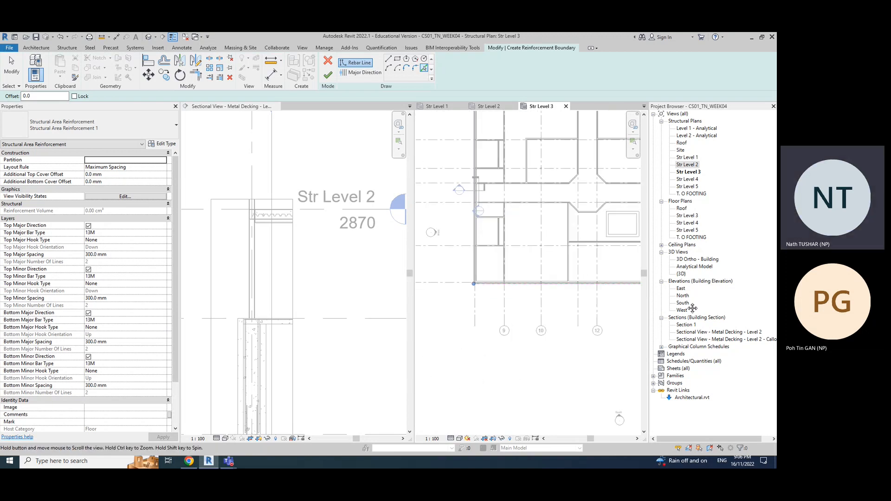
pyautogui.scroll(3, 470, 253)
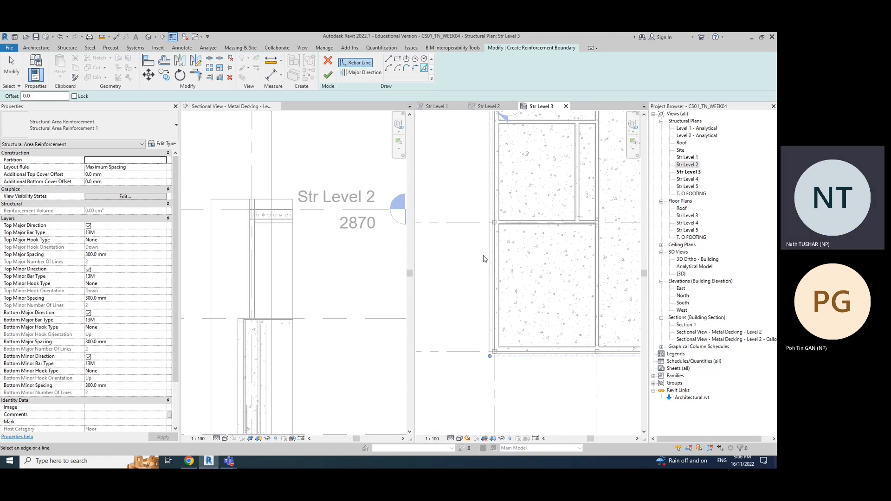
pyautogui.scroll(-5, 467, 343)
pyautogui.moveTo(537, 317); pyautogui.dragTo(489, 283, button='middle')
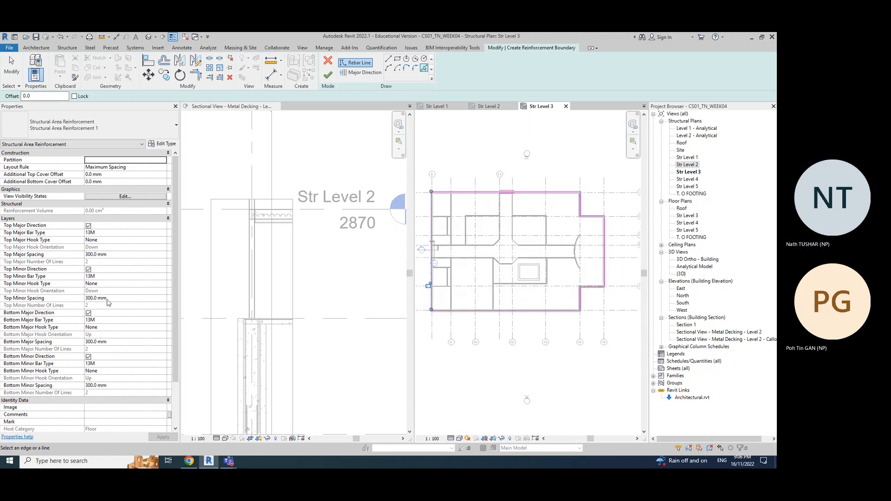
# Step: Turn off the Bottom Major Direction and Bottom Minor Direction layers, and try to finish the boundary sketch
pyautogui.click(88, 314)
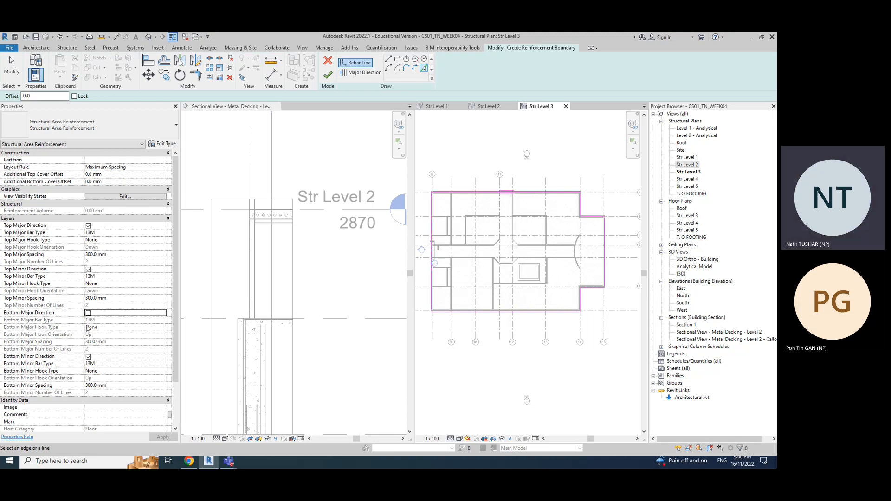
pyautogui.click(88, 356)
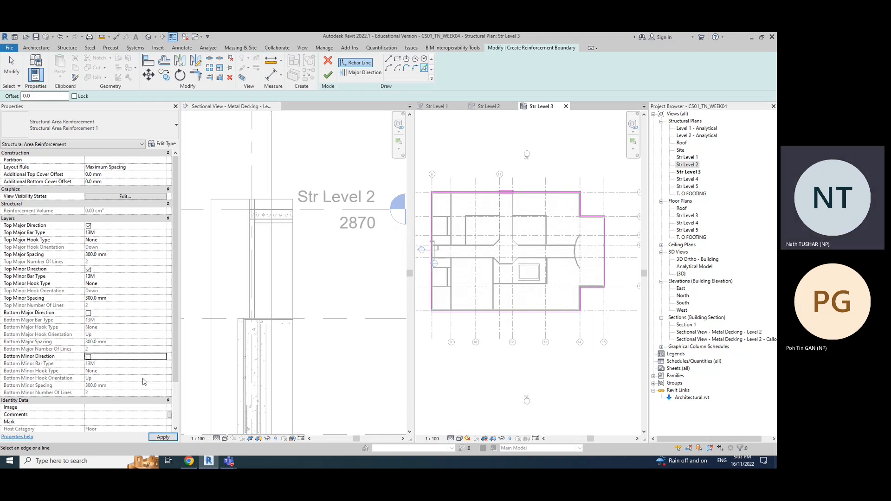
pyautogui.click(328, 75)
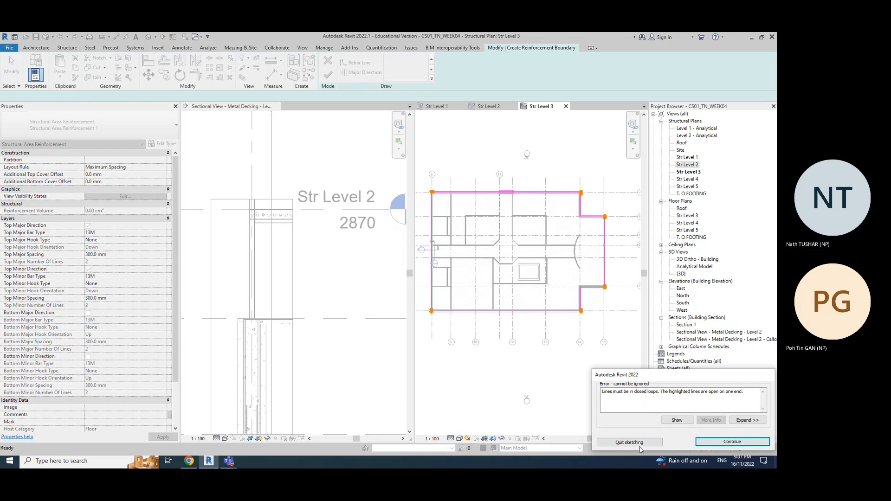
pyautogui.click(718, 443)
# Step: Examine the southeast and southwest parts of the reinforcement boundary for open corners
pyautogui.scroll(5, 580, 310)
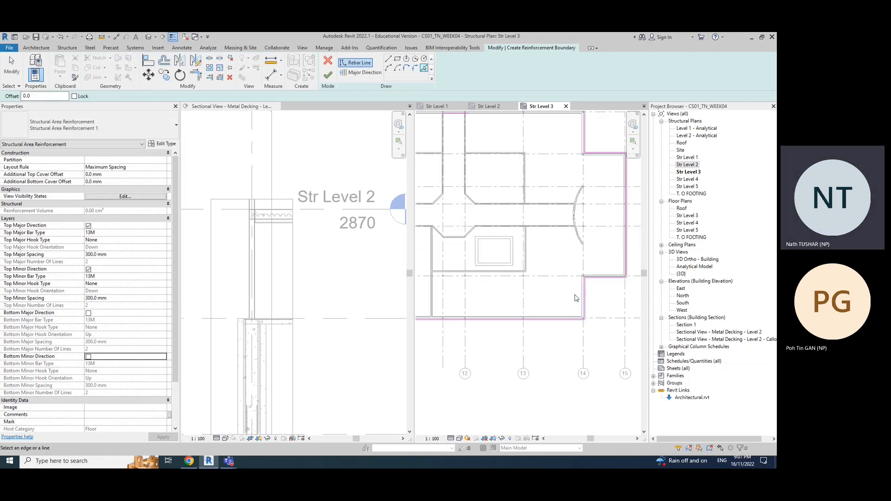
pyautogui.scroll(-5, 595, 362)
pyautogui.moveTo(552, 350); pyautogui.dragTo(559, 361, button='middle')
pyautogui.scroll(5, 522, 297)
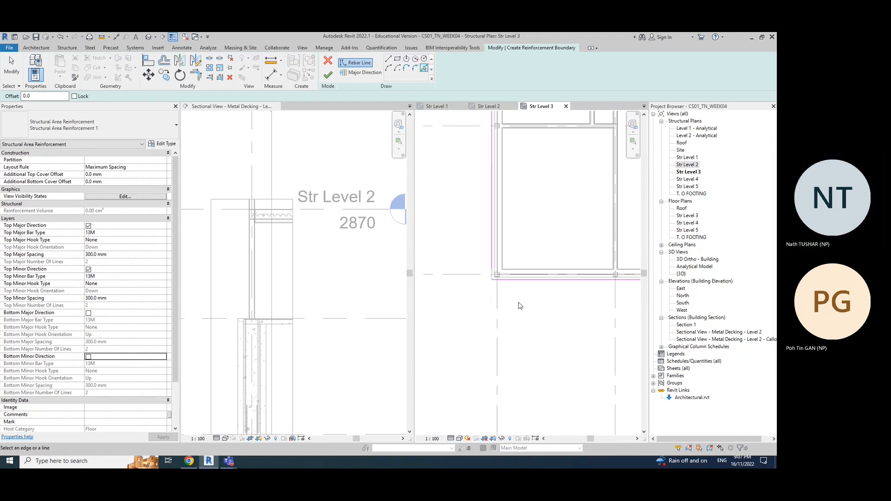
pyautogui.scroll(-1, 499, 306)
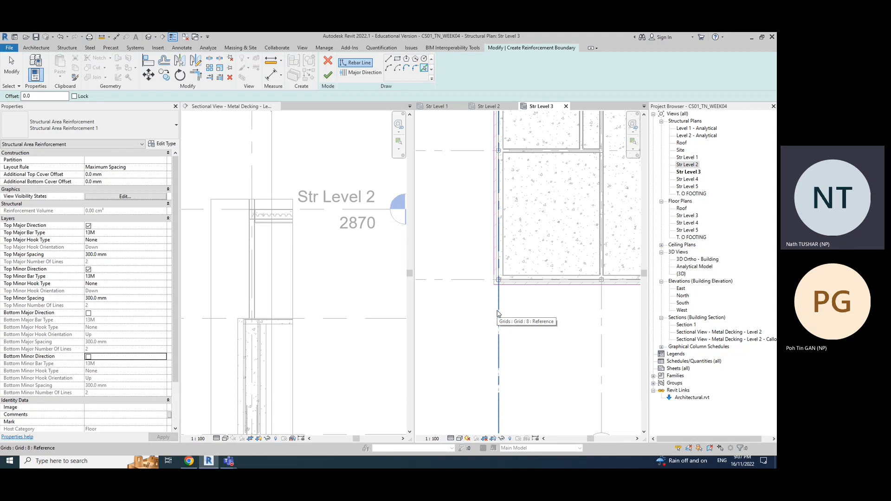
pyautogui.scroll(-4, 525, 316)
pyautogui.scroll(-5, 546, 338)
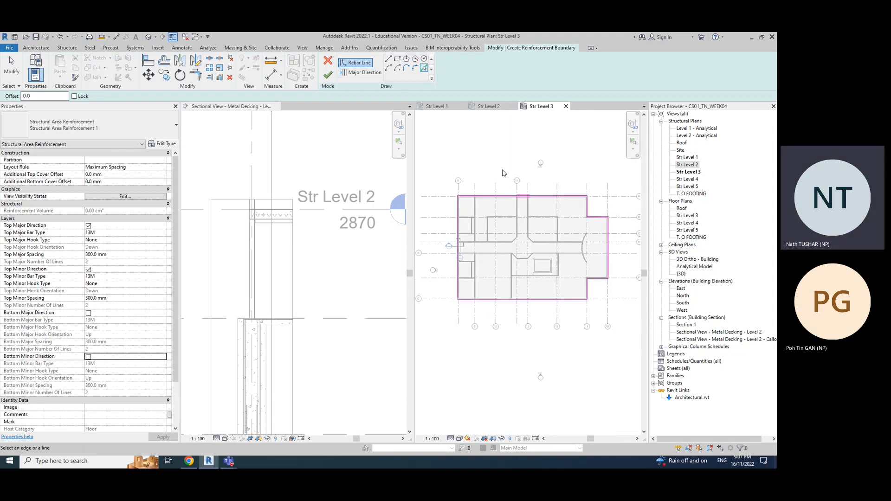
# Step: Try again to finish the reinforcement boundary sketch, read the error text, and return to sketching
pyautogui.click(328, 75)
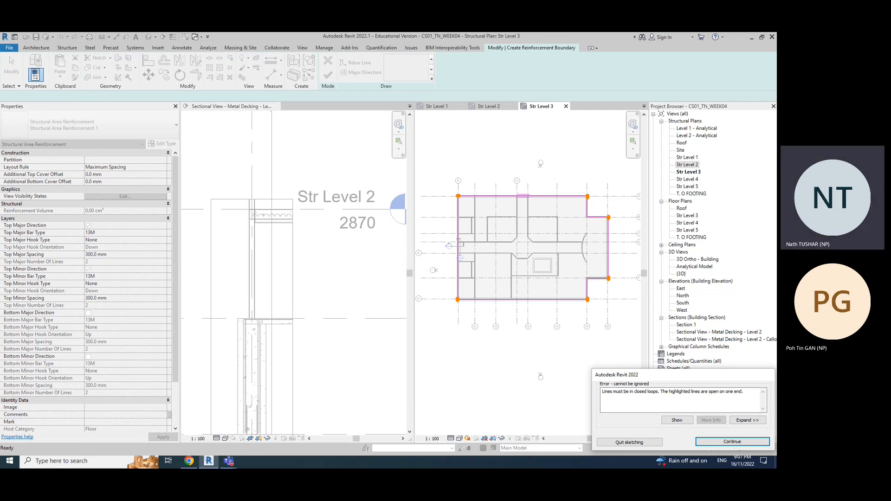
pyautogui.moveTo(610, 395); pyautogui.dragTo(638, 395)
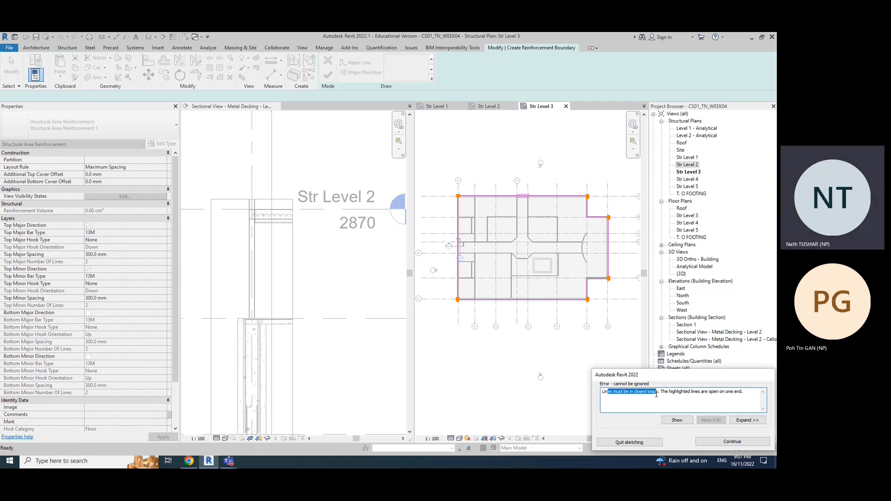
pyautogui.moveTo(669, 394); pyautogui.dragTo(732, 397)
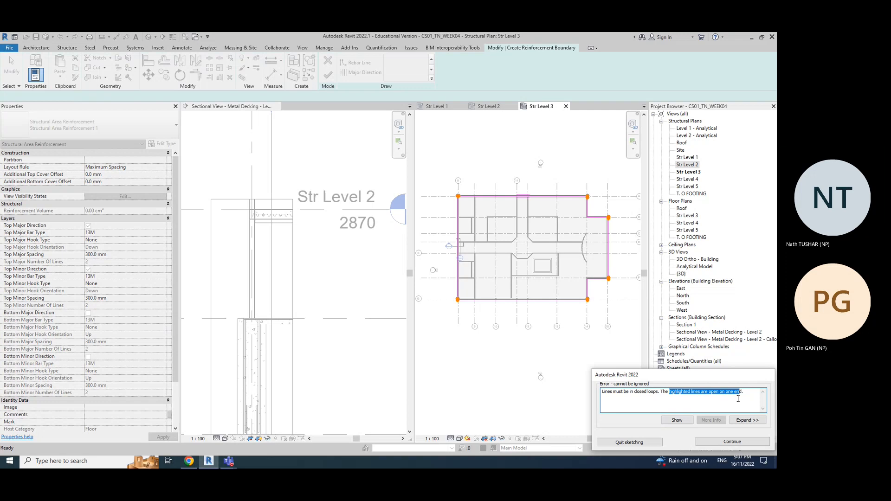
pyautogui.click(732, 441)
# Step: Try picking the north wall face again near the northwest corner, and delete the overlapping boundary line
pyautogui.scroll(2, 458, 198)
pyautogui.scroll(5, 458, 199)
pyautogui.click(482, 175)
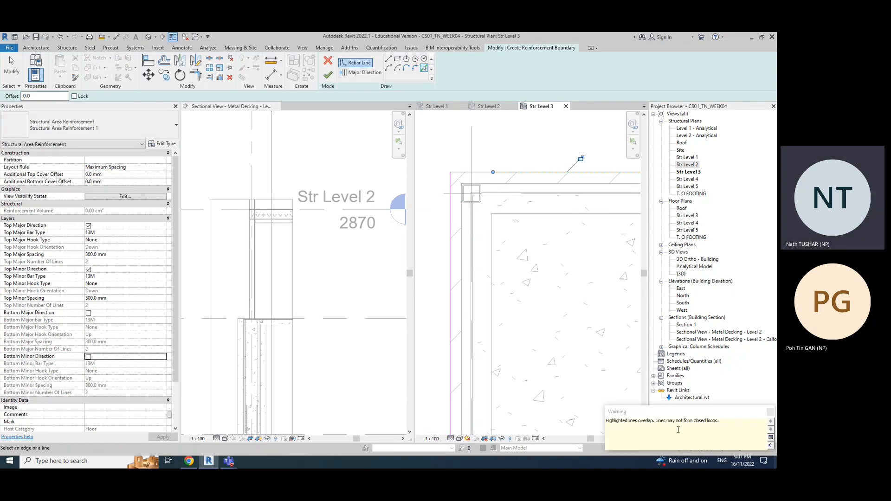
pyautogui.click(770, 412)
pyautogui.press('Escape')
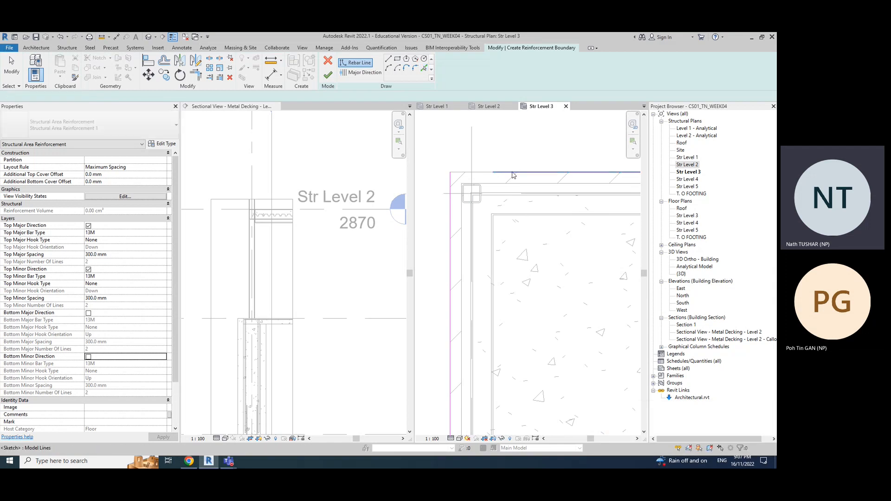
pyautogui.click(512, 173)
pyautogui.press('Delete')
pyautogui.click(512, 174)
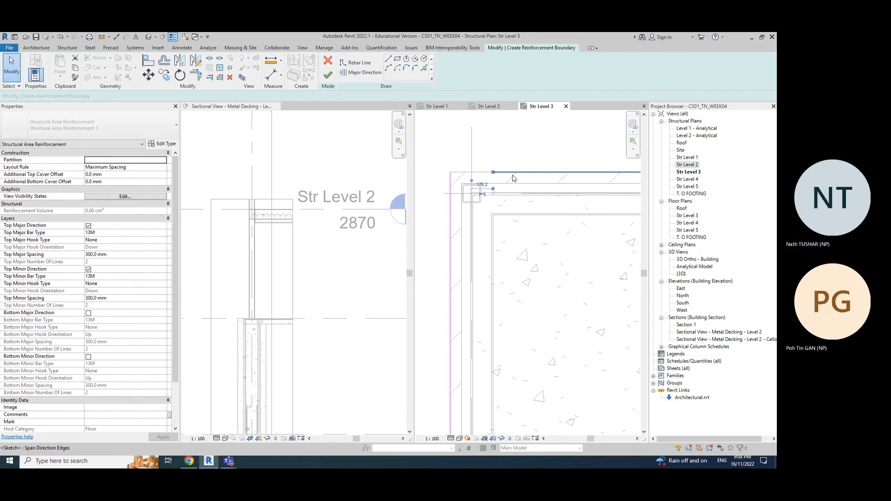
pyautogui.press('Delete')
# Step: Extend the west end of the north boundary line to meet the west boundary line at the northwest corner
pyautogui.click(504, 173)
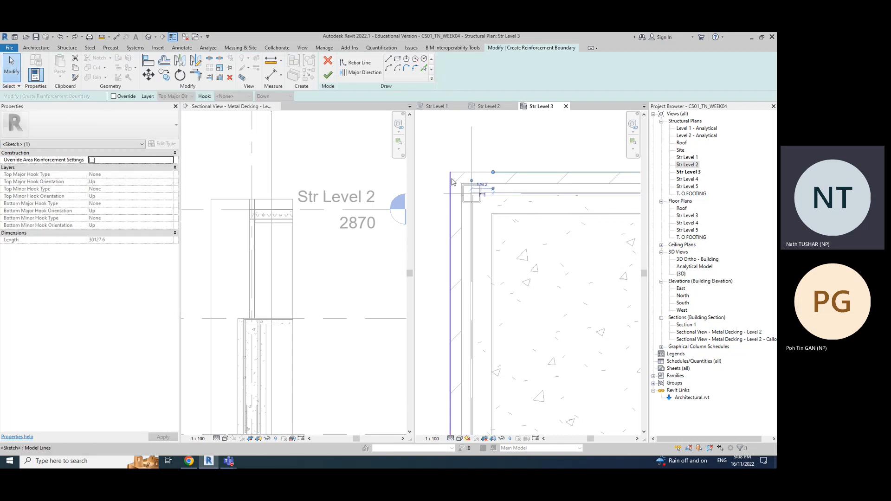
pyautogui.scroll(2, 446, 177)
pyautogui.scroll(2, 446, 175)
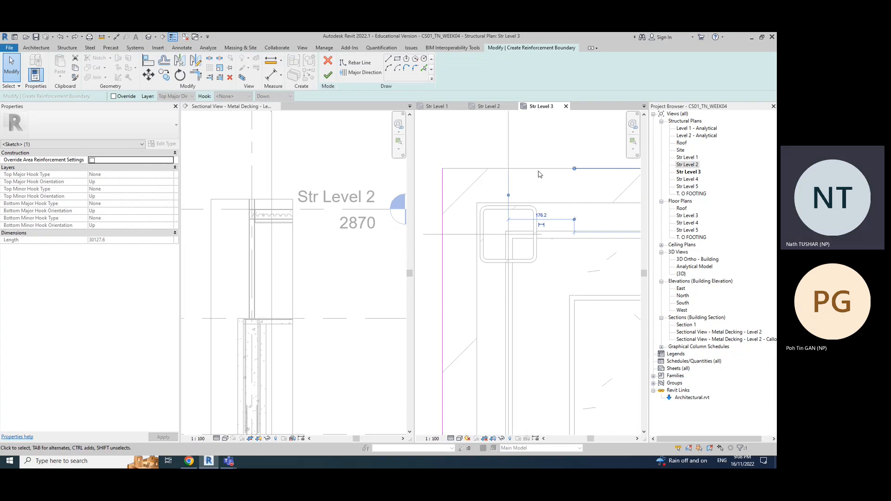
pyautogui.click(575, 176)
pyautogui.click(578, 169)
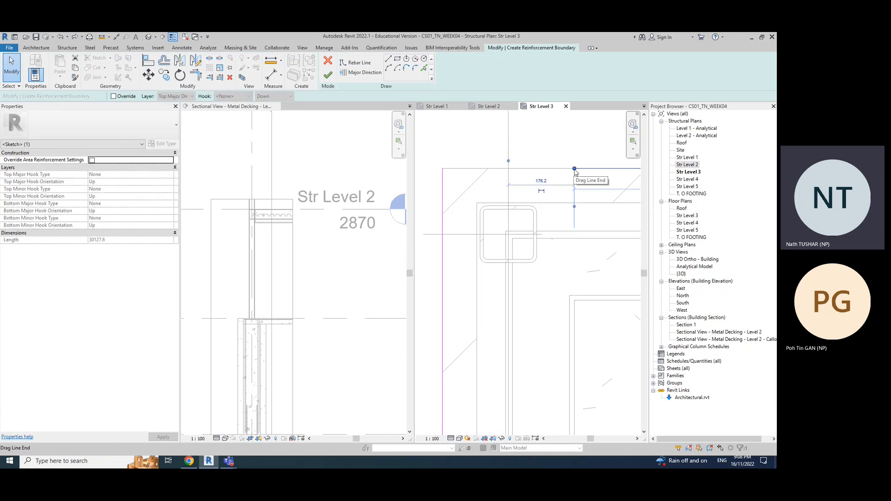
pyautogui.press('Escape')
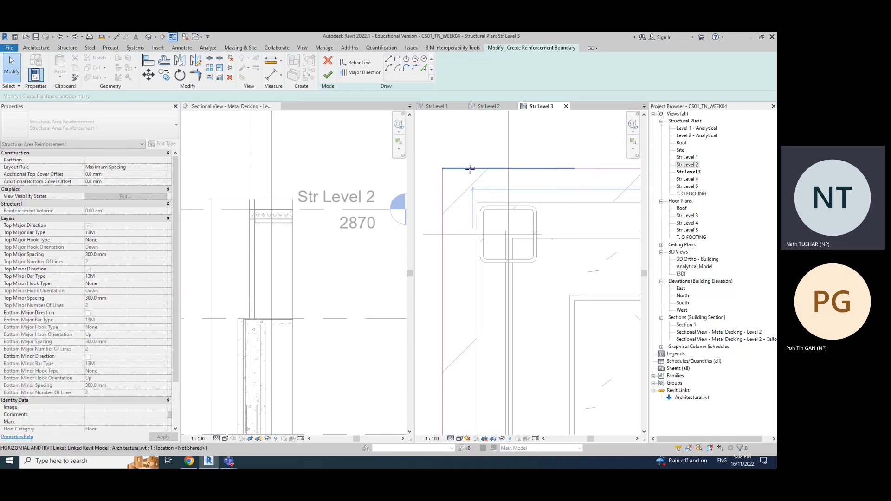
pyautogui.click(443, 169)
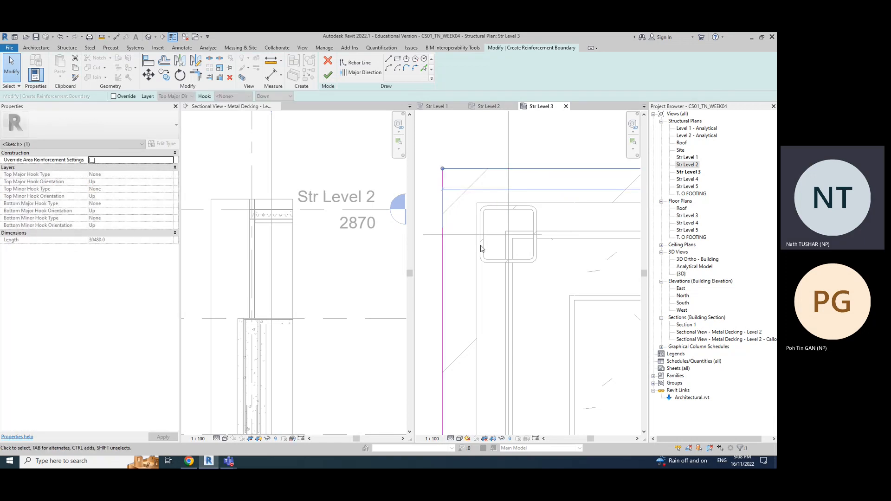
# Step: Examine the northeast corner of the boundary for a gap between the north line and the adjoining vertical line
pyautogui.scroll(-5, 482, 246)
pyautogui.scroll(-5, 570, 315)
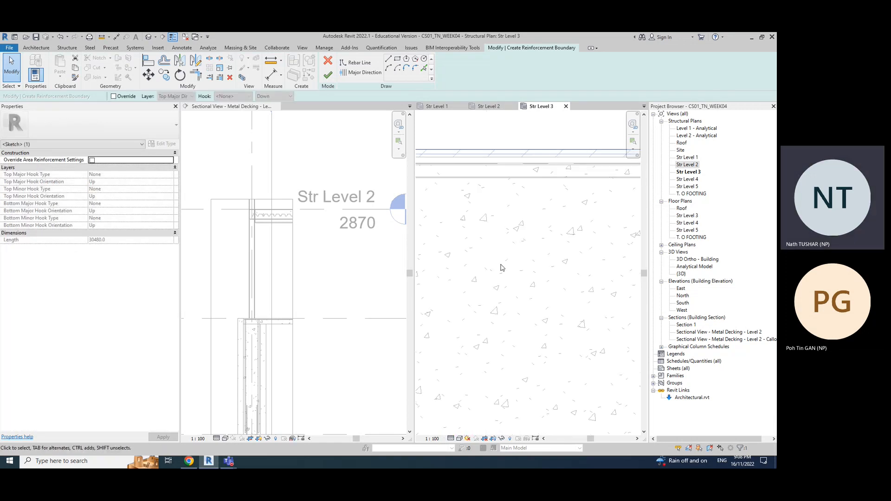
pyautogui.moveTo(551, 285); pyautogui.dragTo(433, 221, button='middle')
pyautogui.moveTo(546, 246); pyautogui.dragTo(459, 212, button='middle')
pyautogui.scroll(3, 544, 158)
pyautogui.click(555, 234)
pyautogui.scroll(3, 513, 140)
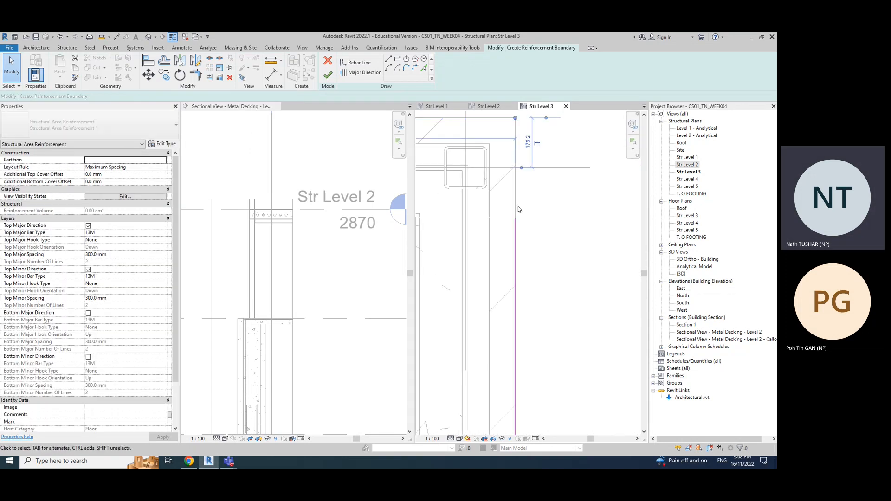
pyautogui.click(516, 210)
pyautogui.click(531, 213)
pyautogui.scroll(-1, 531, 213)
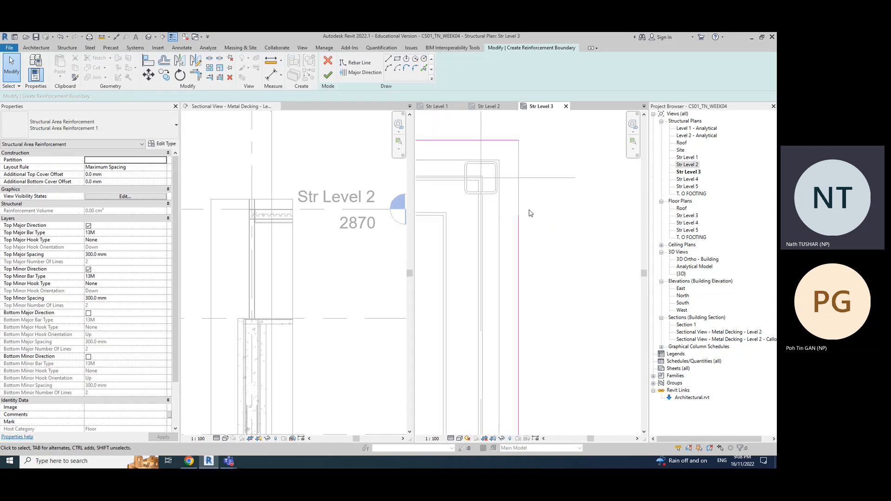
pyautogui.moveTo(549, 209); pyautogui.dragTo(570, 254, button='middle')
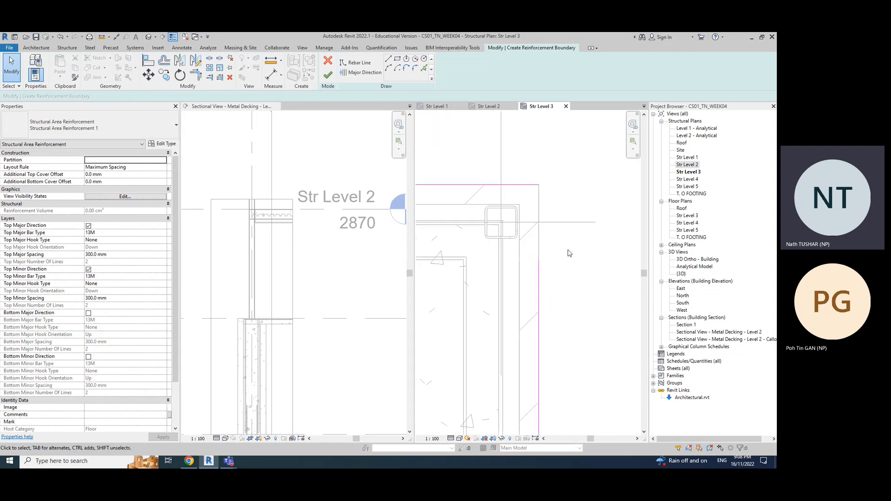
# Step: Trim the north boundary line and the adjoining vertical line to meet at the northeast corner
pyautogui.click(197, 78)
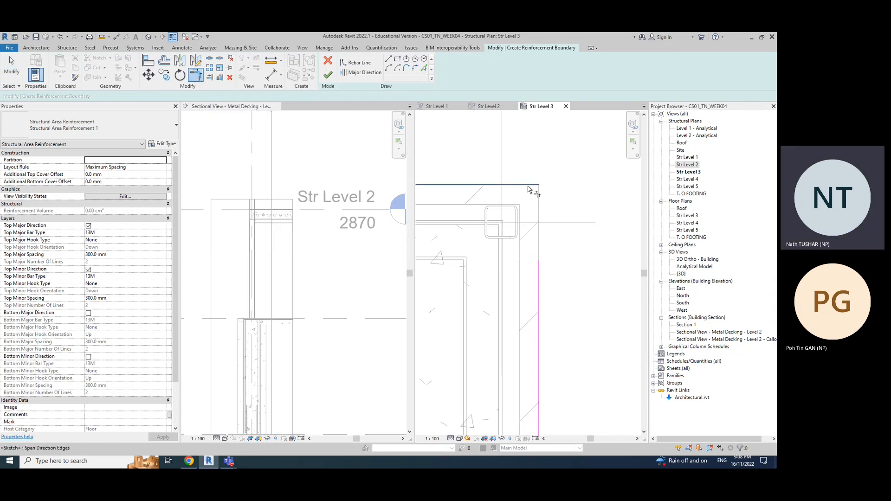
pyautogui.scroll(-3, 578, 304)
pyautogui.scroll(-3, 537, 149)
pyautogui.scroll(5, 555, 317)
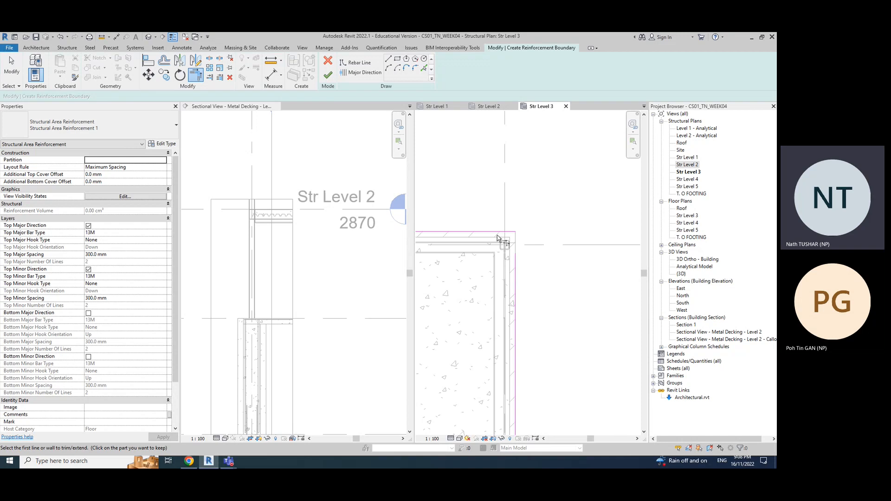
pyautogui.scroll(-3, 537, 368)
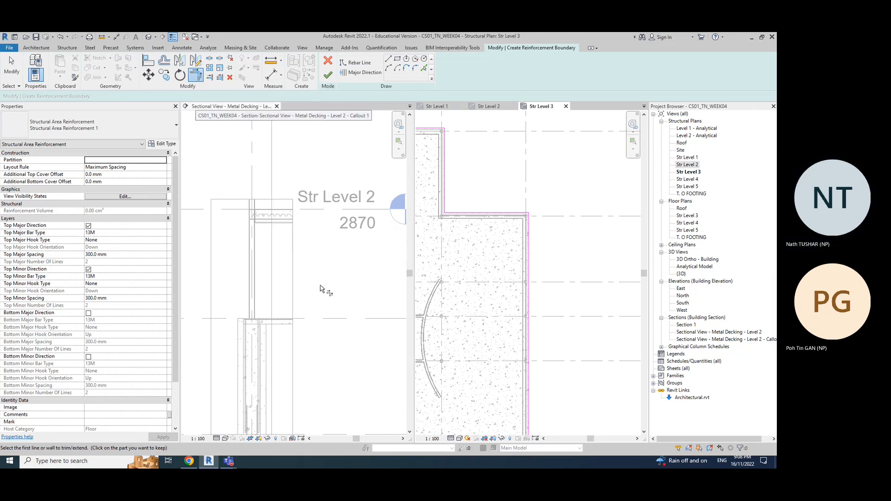
# Step: Trim the short vertical boundary line and the south boundary line to meet at the southeast corner
pyautogui.scroll(-3, 541, 334)
pyautogui.scroll(4, 539, 269)
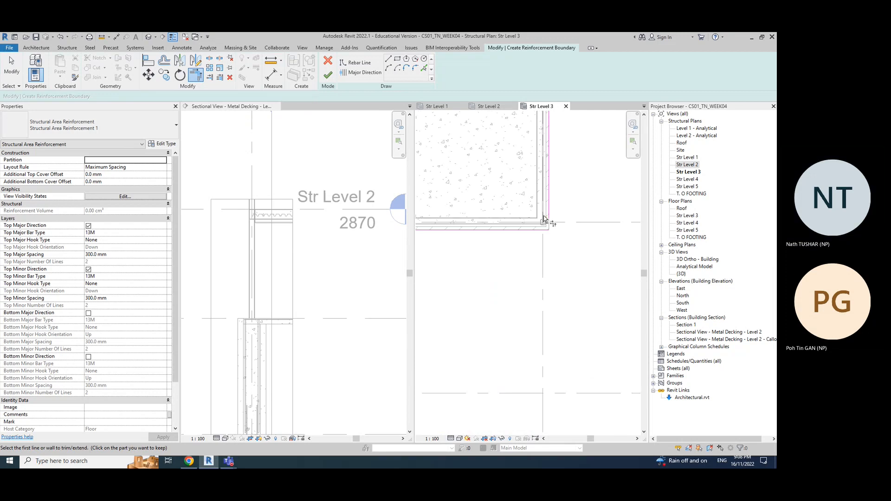
pyautogui.scroll(-3, 469, 366)
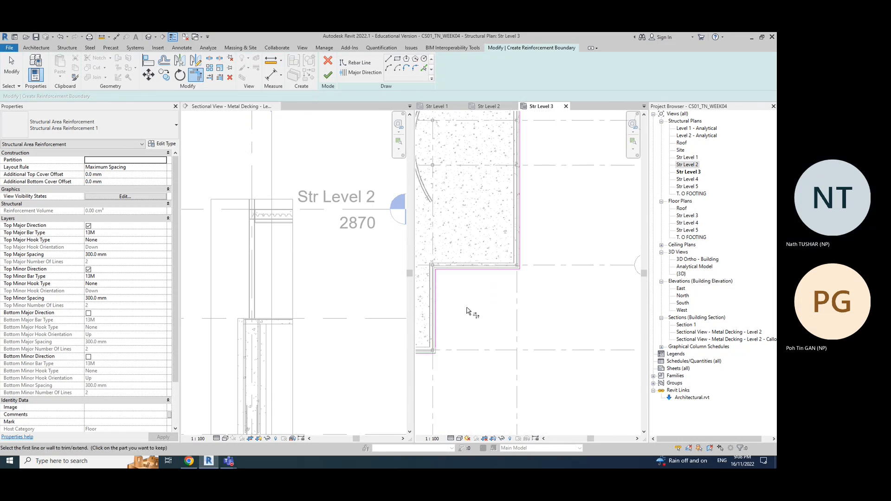
pyautogui.scroll(3, 517, 329)
pyautogui.click(534, 320)
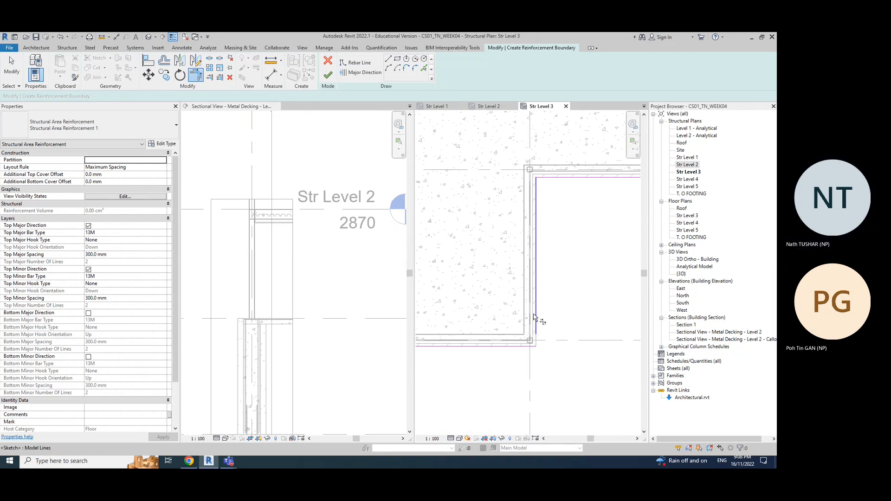
pyautogui.click(522, 347)
# Step: Check the boundary's remaining corners along the west side and finish the area reinforcement sketch
pyautogui.scroll(-3, 502, 378)
pyautogui.scroll(3, 504, 389)
pyautogui.scroll(-3, 604, 392)
pyautogui.scroll(4, 597, 364)
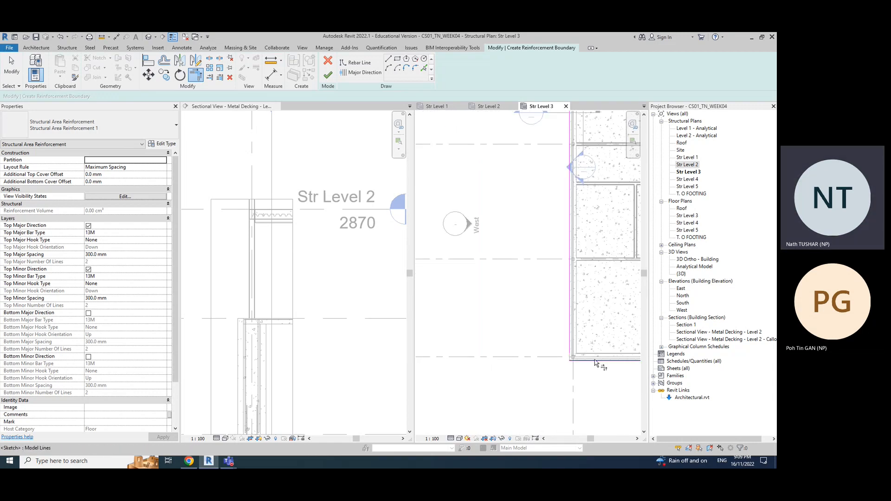
pyautogui.scroll(-4, 529, 385)
pyautogui.scroll(3, 525, 388)
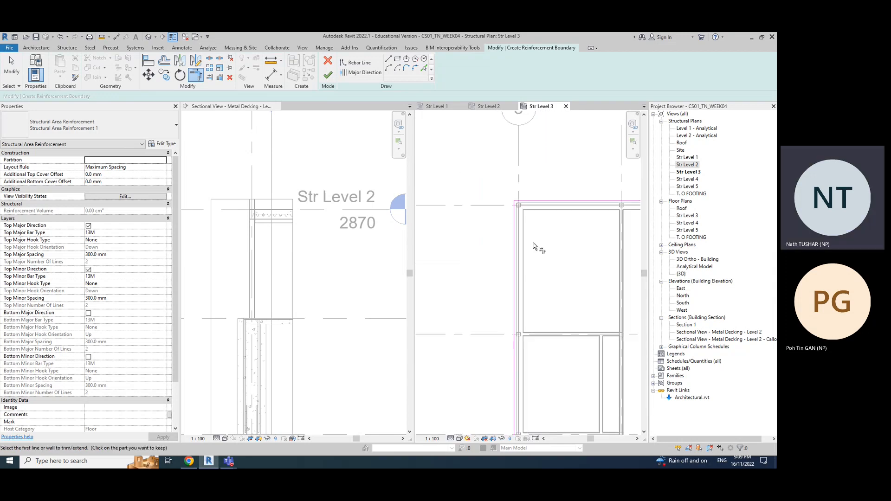
pyautogui.scroll(-4, 541, 271)
pyautogui.moveTo(559, 265); pyautogui.dragTo(502, 236, button='middle')
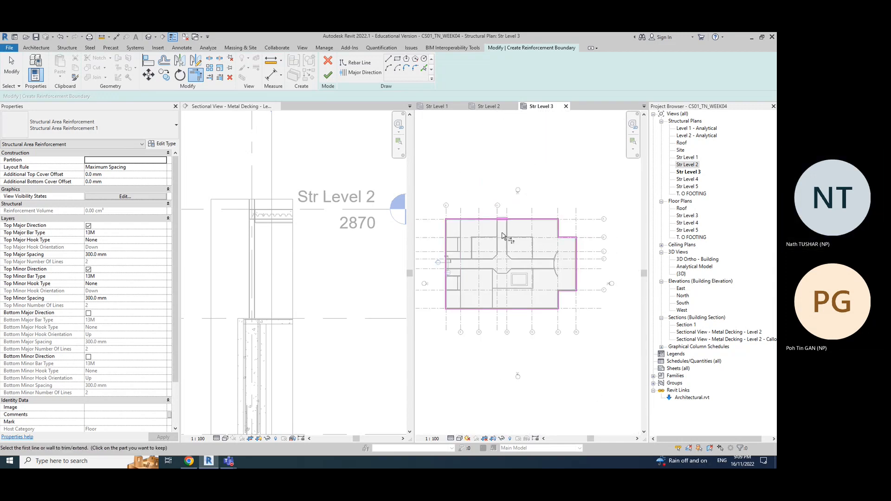
pyautogui.click(328, 75)
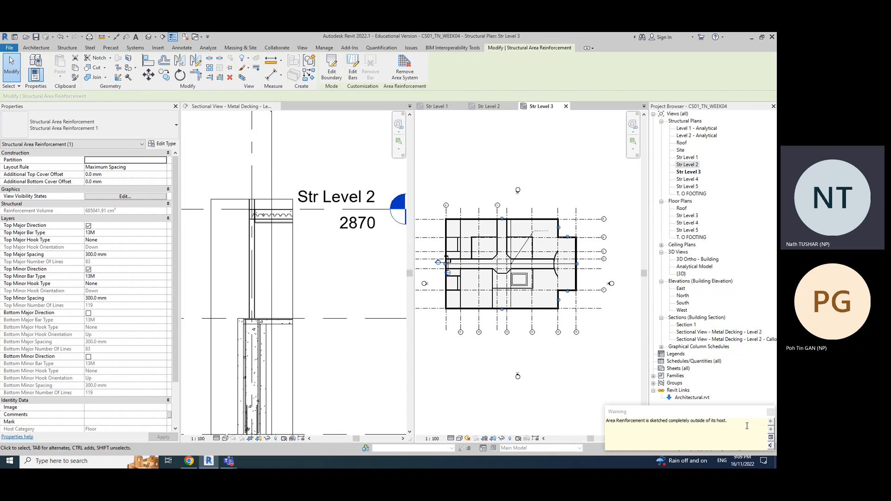
# Step: Examine the area reinforcement tag and its leader on the Str Level 3 plan
pyautogui.scroll(3, 492, 284)
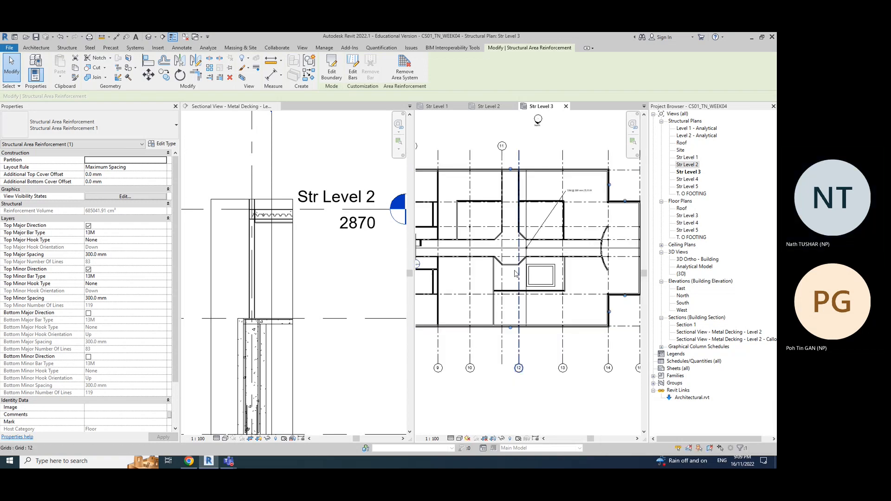
pyautogui.click(482, 347)
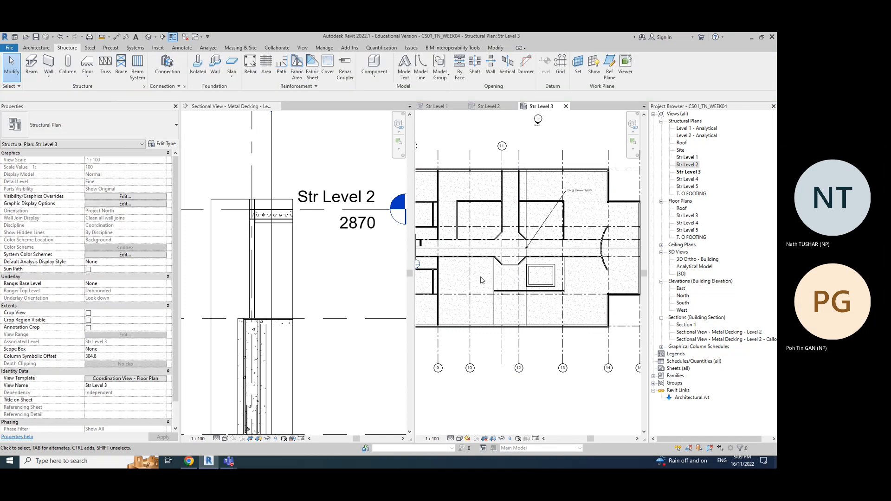
pyautogui.scroll(-4, 501, 278)
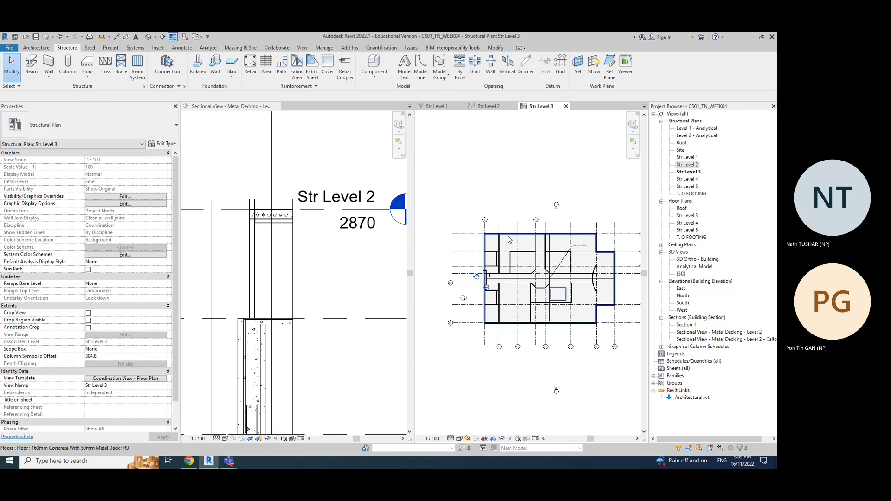
pyautogui.click(580, 246)
pyautogui.scroll(3, 579, 268)
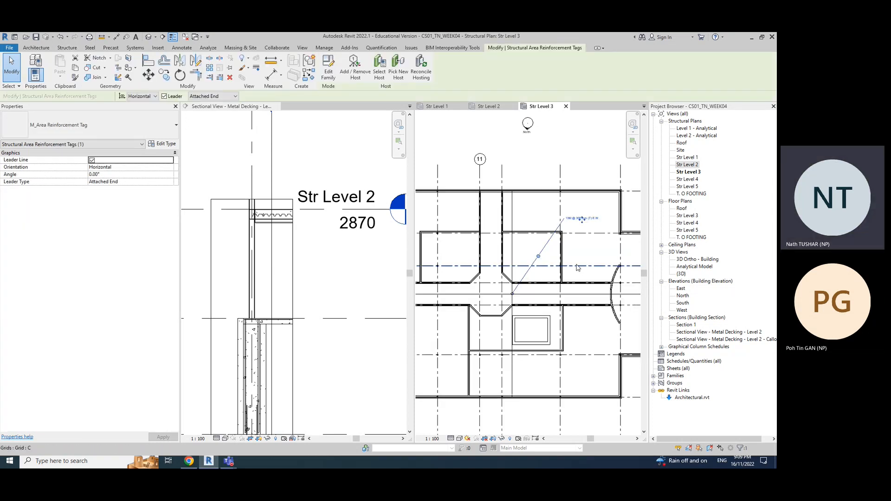
pyautogui.scroll(3, 574, 231)
pyautogui.scroll(-8, 572, 229)
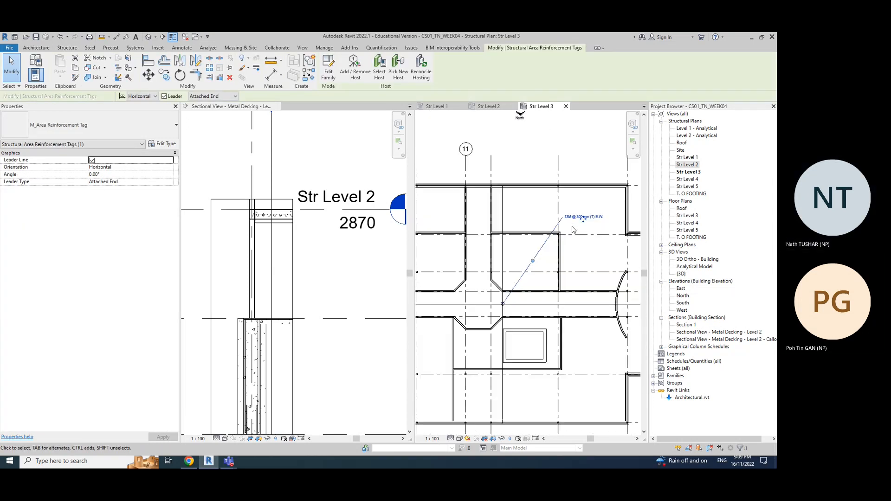
pyautogui.press('Escape')
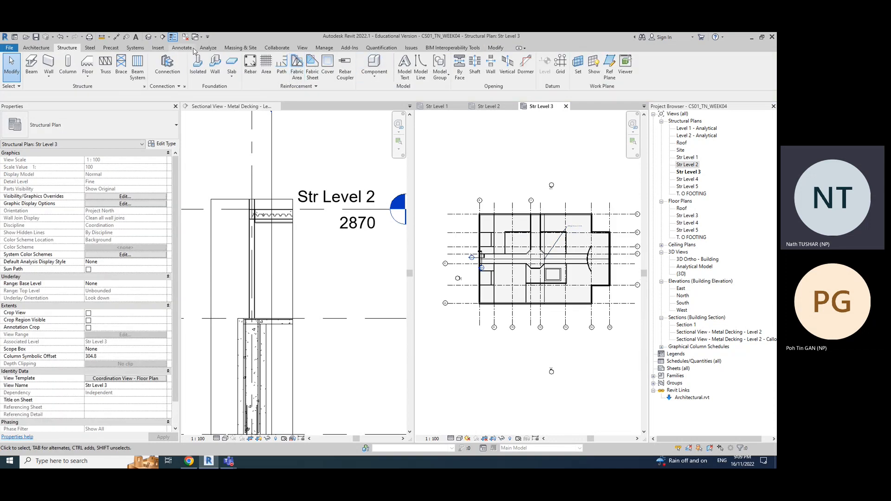
# Step: Create a short horizontal building section through the west exterior wall near the northwest corner, looking south
pyautogui.click(163, 37)
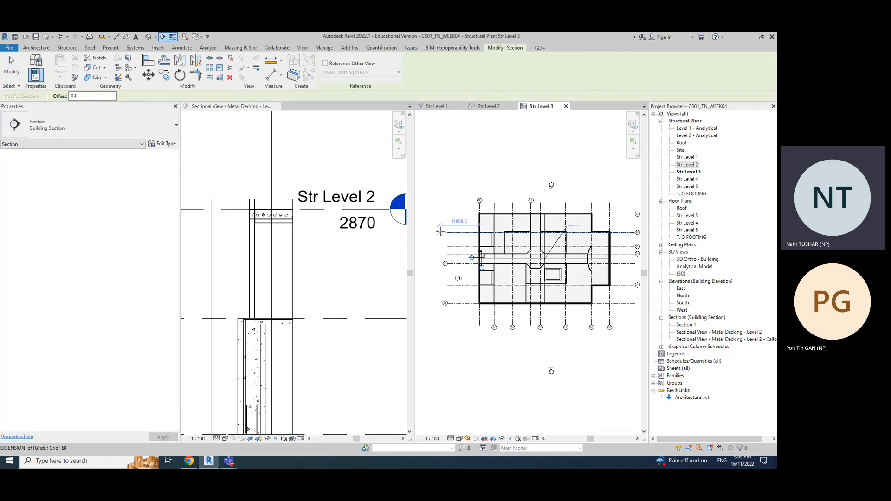
pyautogui.click(487, 223)
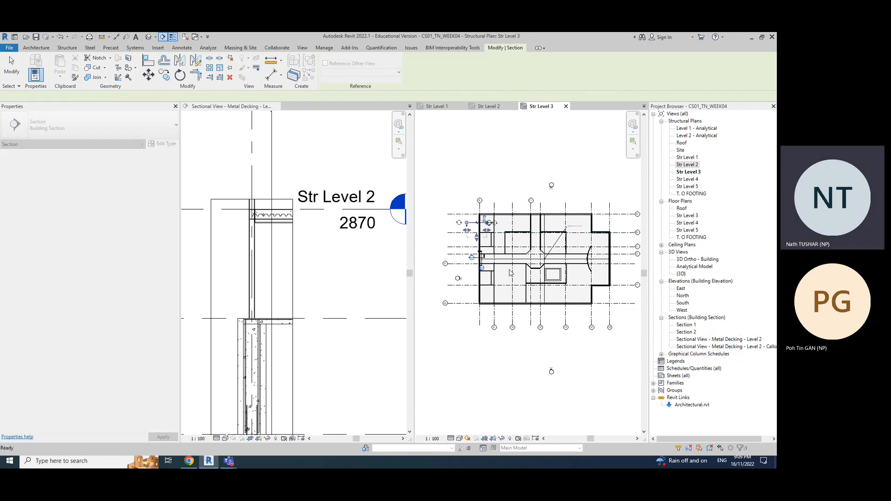
pyautogui.click(467, 223)
pyautogui.scroll(5, 504, 213)
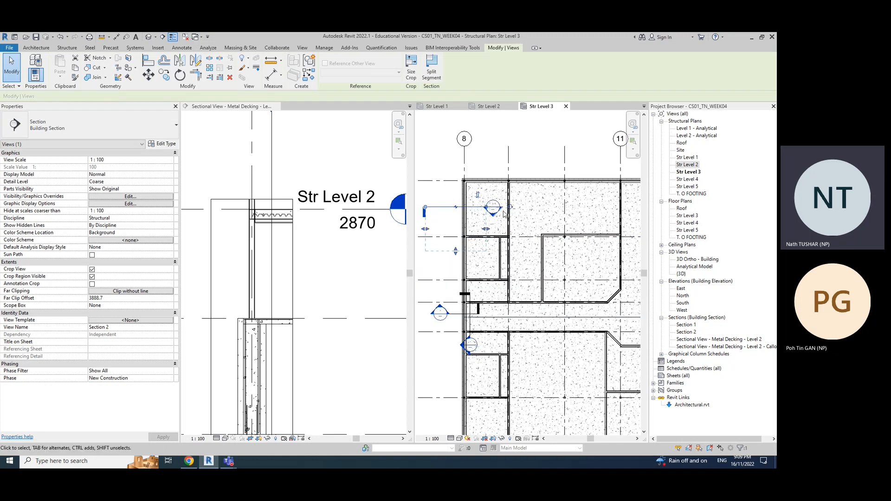
pyautogui.press('Escape')
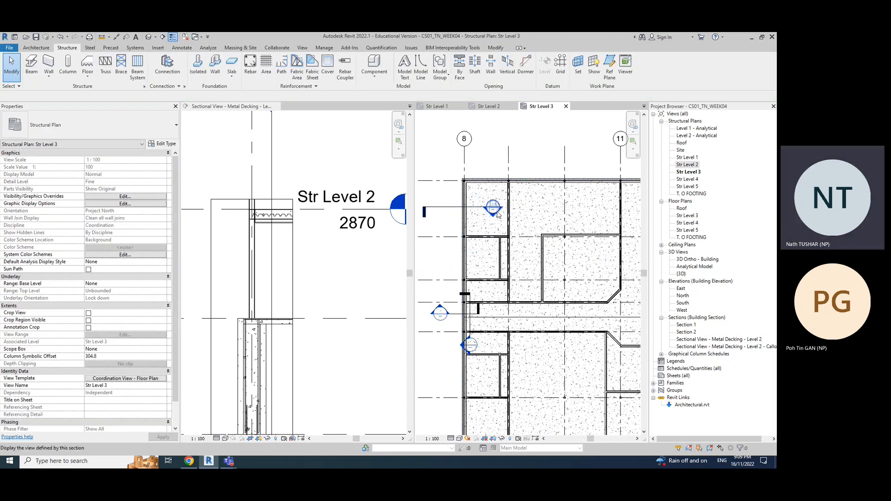
# Step: Open the new section view and inspect the beam below the Level 4 floor
pyautogui.doubleClick(492, 207)
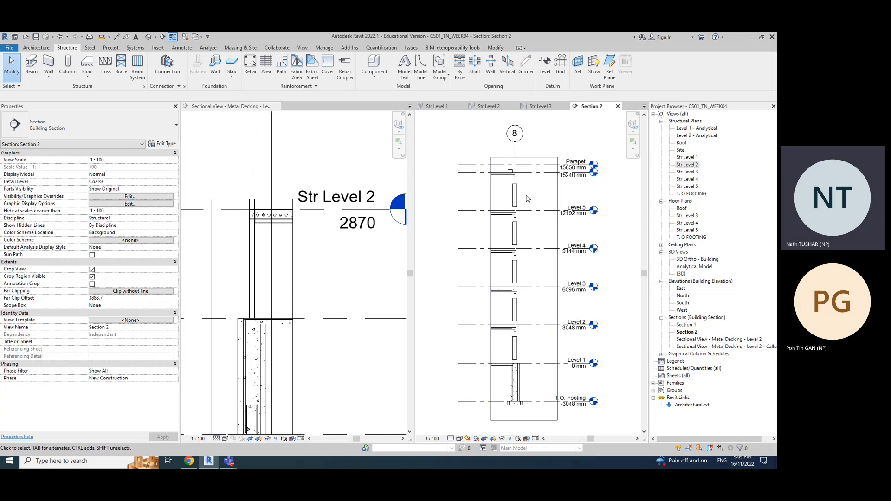
pyautogui.scroll(5, 522, 284)
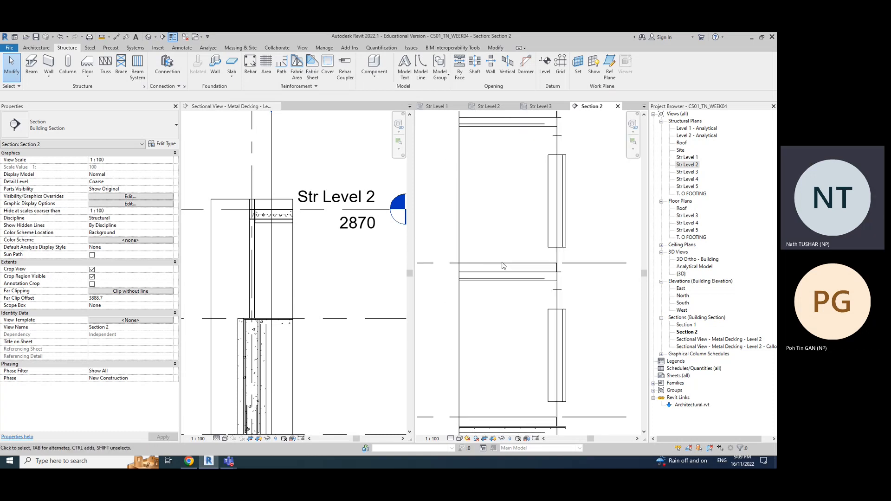
pyautogui.click(522, 280)
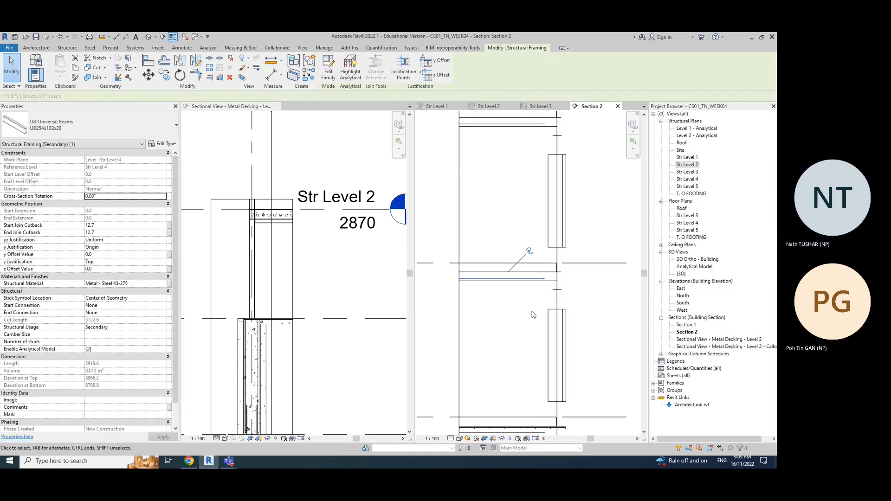
pyautogui.click(530, 314)
pyautogui.scroll(-2, 529, 315)
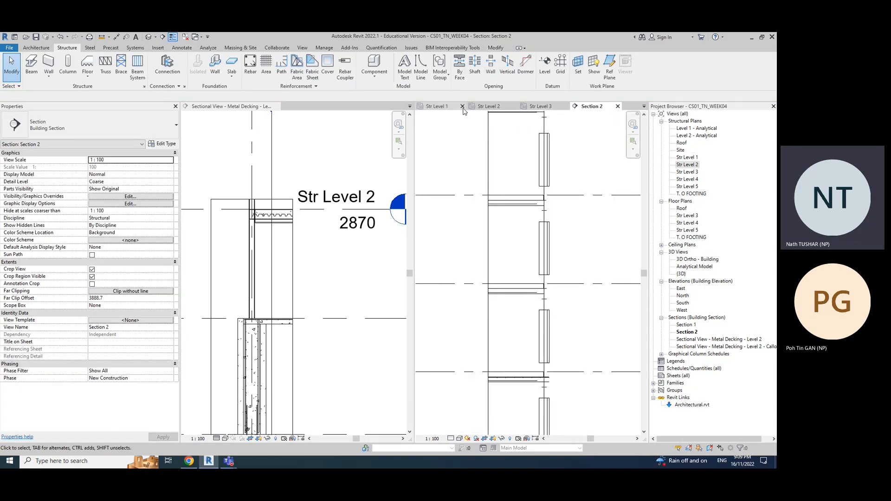
# Step: Close the Str Level 1, Str Level 2 and metal decking callout views, and tile the new section beside the Str Level 3 plan, both fitted
pyautogui.click(463, 107)
pyautogui.click(462, 107)
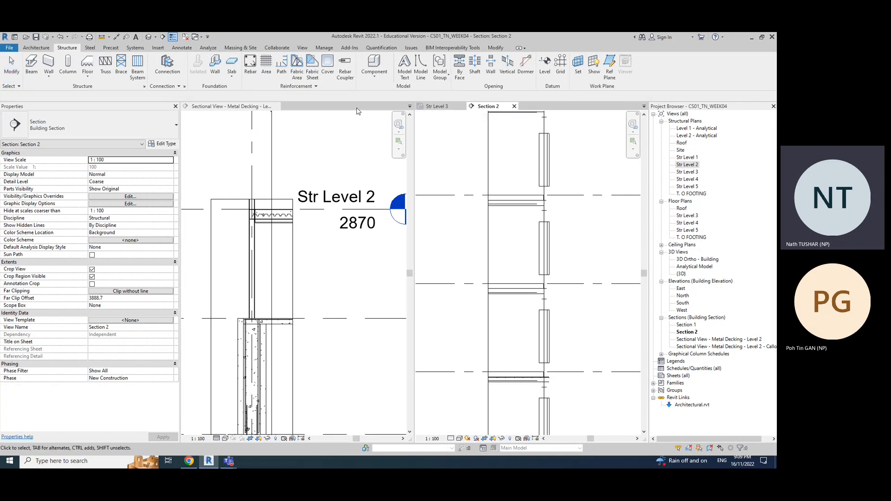
pyautogui.click(271, 107)
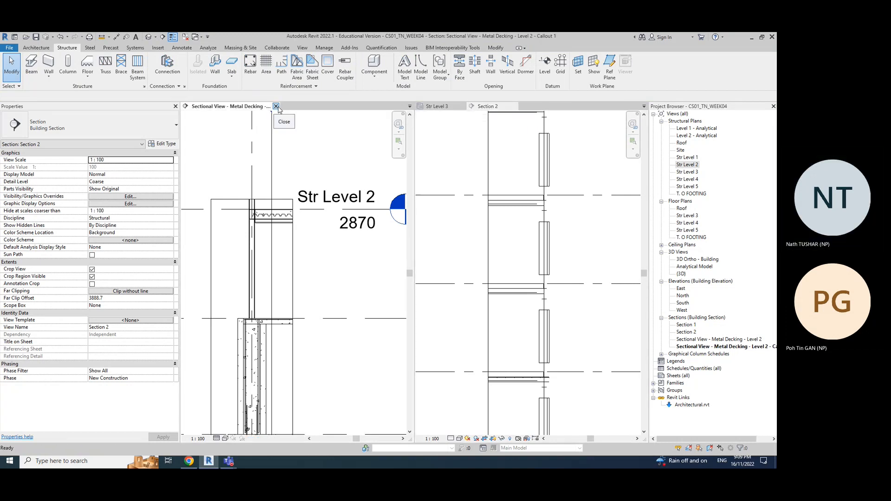
pyautogui.click(276, 107)
pyautogui.press('w')
pyautogui.press('t')
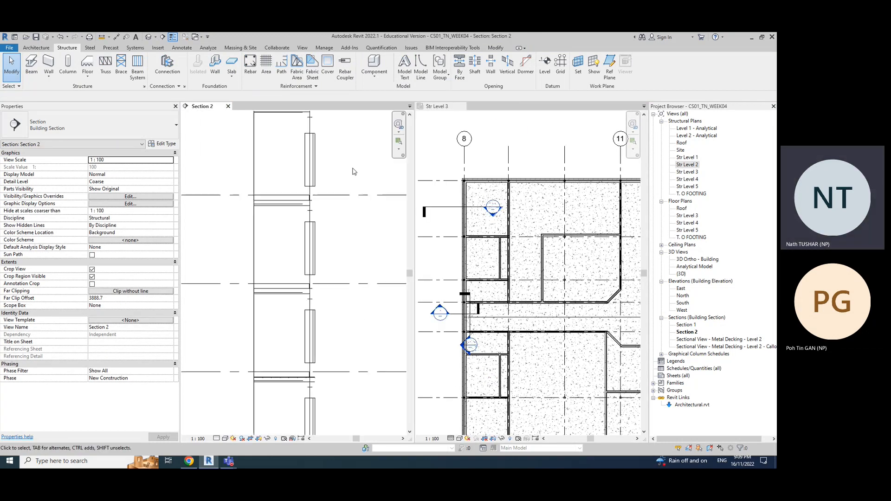
pyautogui.press('z')
pyautogui.press('f')
pyautogui.click(486, 170)
pyautogui.press('z')
pyautogui.press('f')
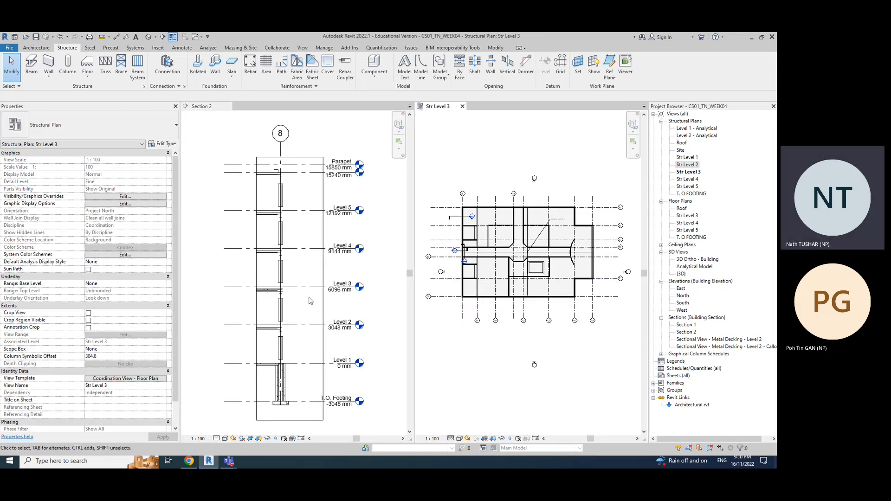
# Step: Select the area reinforcement in the Str Level 3 plan and examine its bars in the section at the Level 3 floor
pyautogui.click(293, 289)
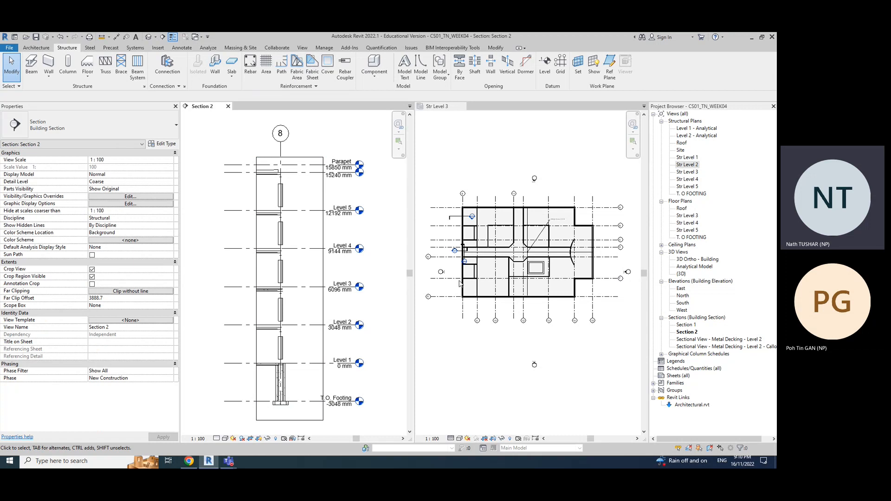
pyautogui.click(555, 223)
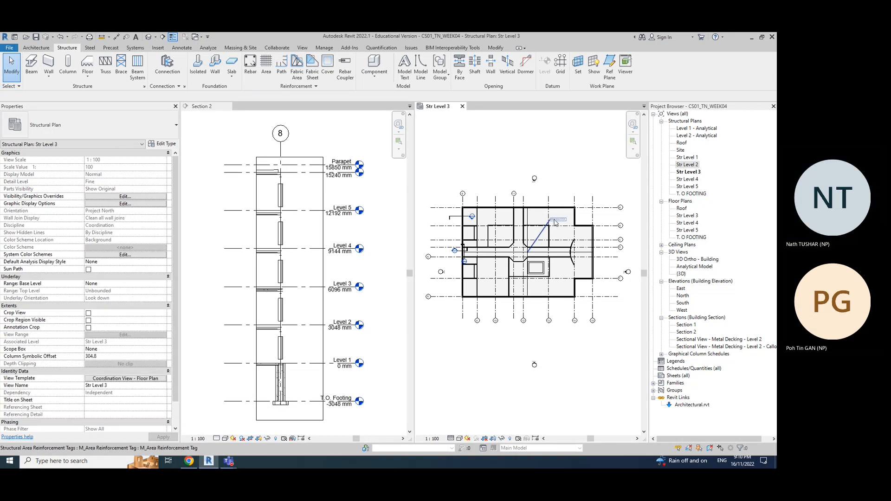
pyautogui.moveTo(554, 222); pyautogui.dragTo(557, 241)
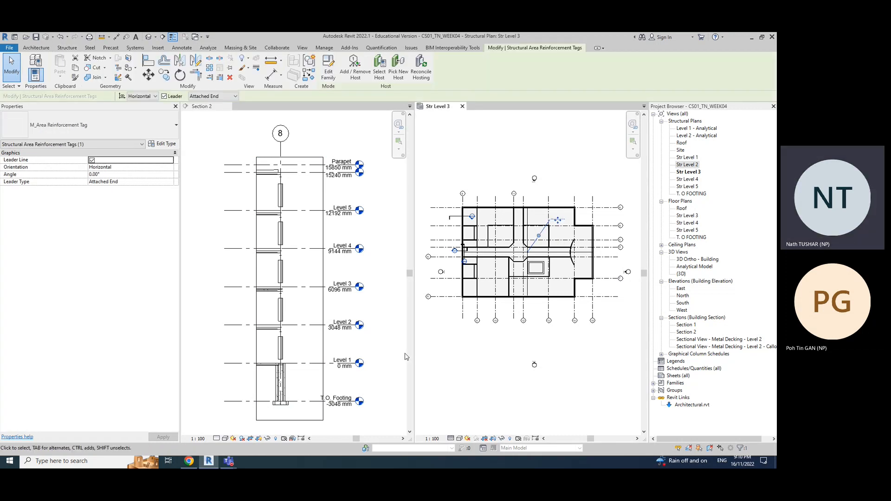
pyautogui.click(557, 388)
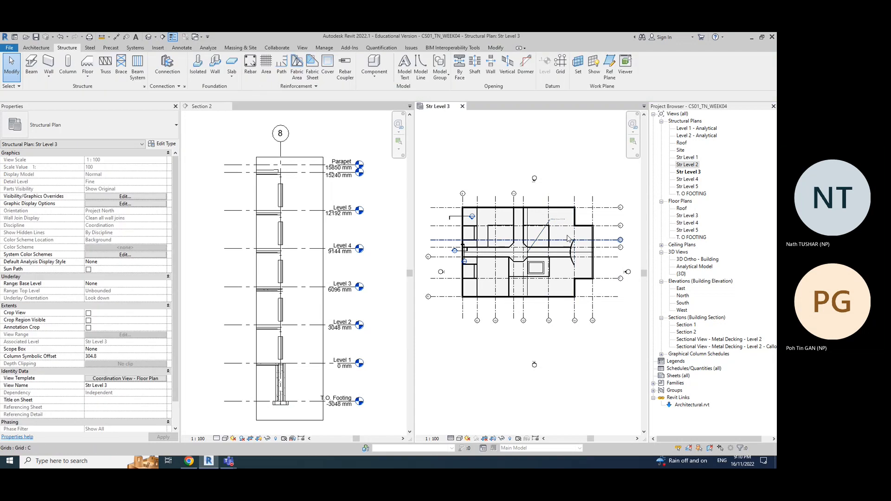
pyautogui.click(565, 210)
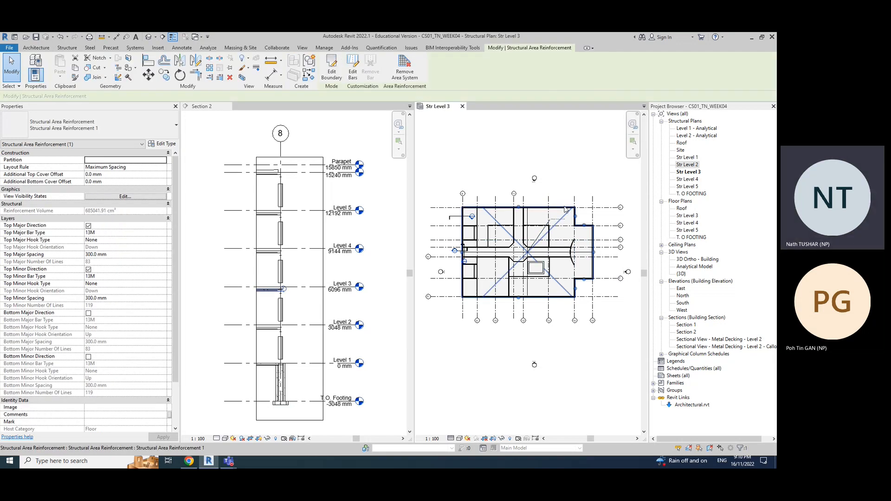
pyautogui.scroll(5, 308, 316)
pyautogui.scroll(2, 307, 315)
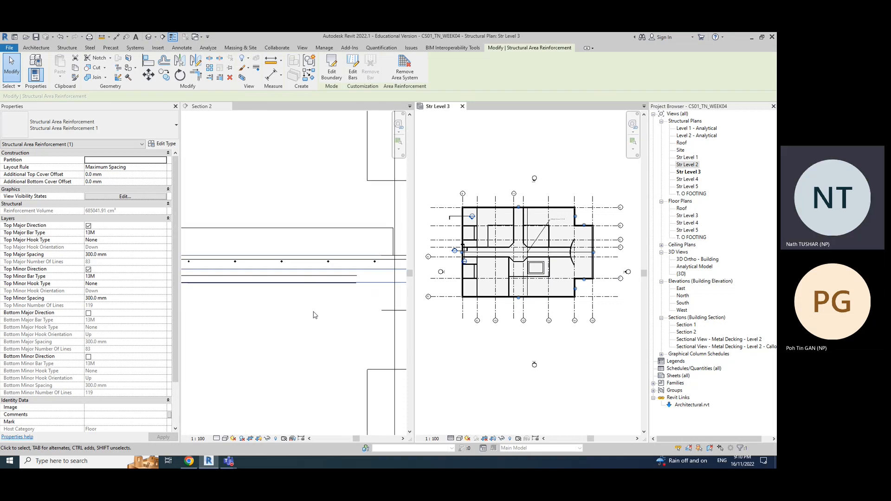
pyautogui.scroll(-3, 313, 315)
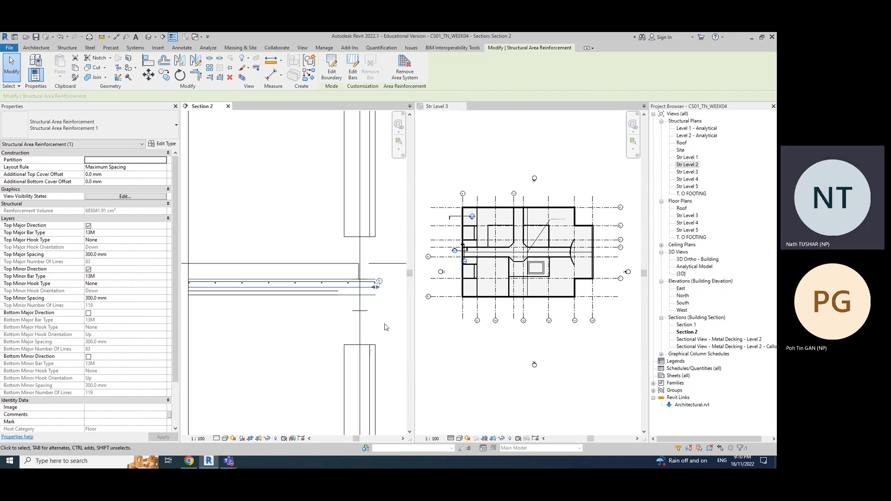
# Step: Hide the linked Architectural.rvt model in the Section 2 view through its visibility/graphic overrides
pyautogui.click(345, 311)
pyautogui.click(323, 271)
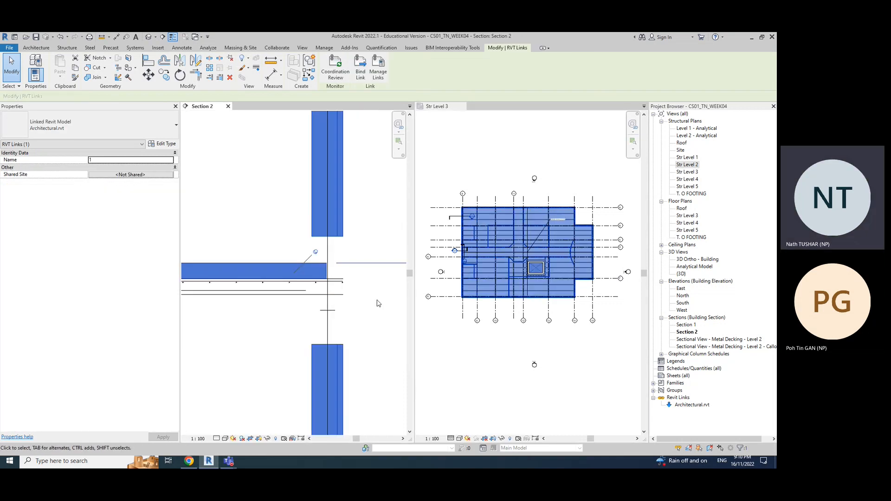
pyautogui.click(377, 303)
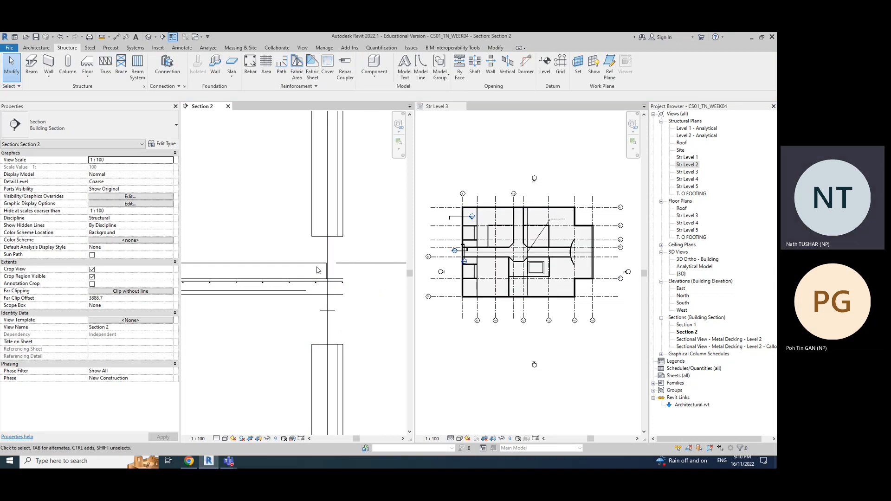
pyautogui.click(359, 211)
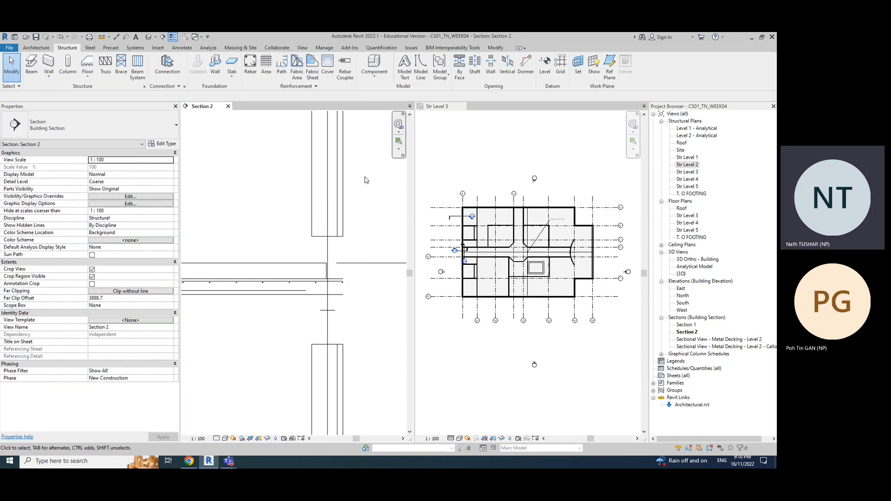
pyautogui.press('v')
pyautogui.press('v')
pyautogui.click(328, 120)
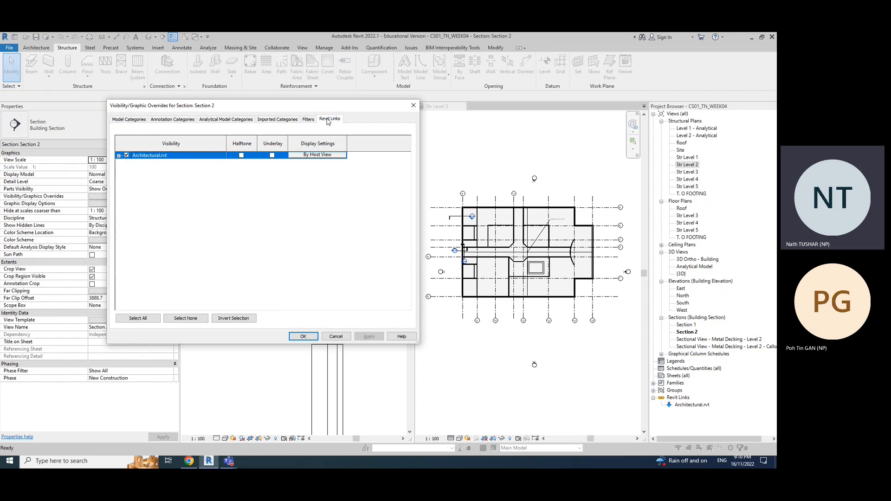
pyautogui.click(373, 338)
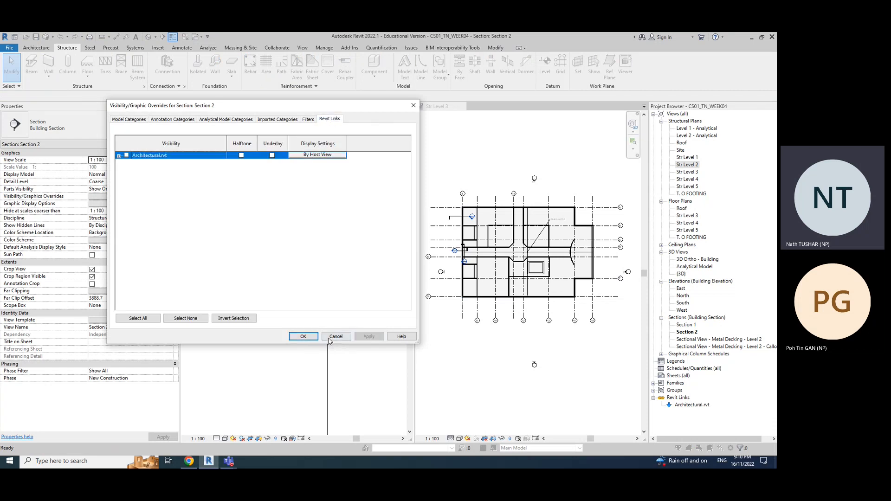
pyautogui.click(317, 338)
# Step: Review the Revit link visibility overrides of the Str Level 3 plan and close them without changes
pyautogui.click(505, 188)
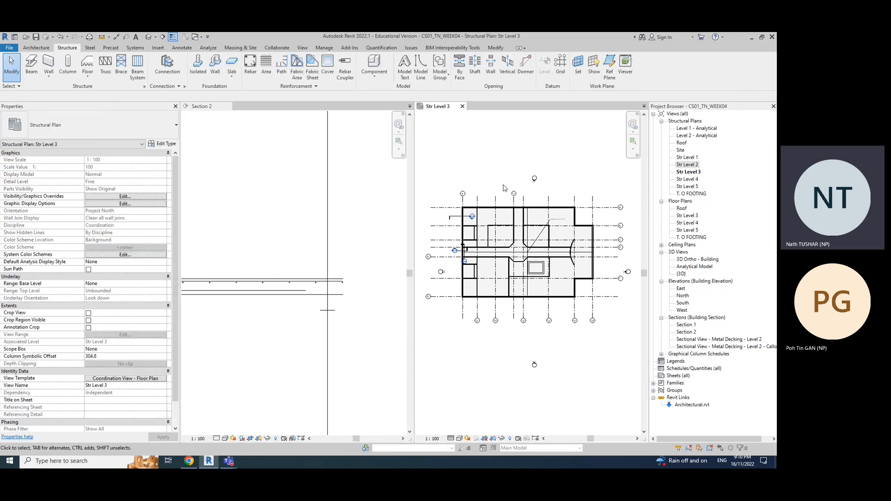
pyautogui.press('v')
pyautogui.press('v')
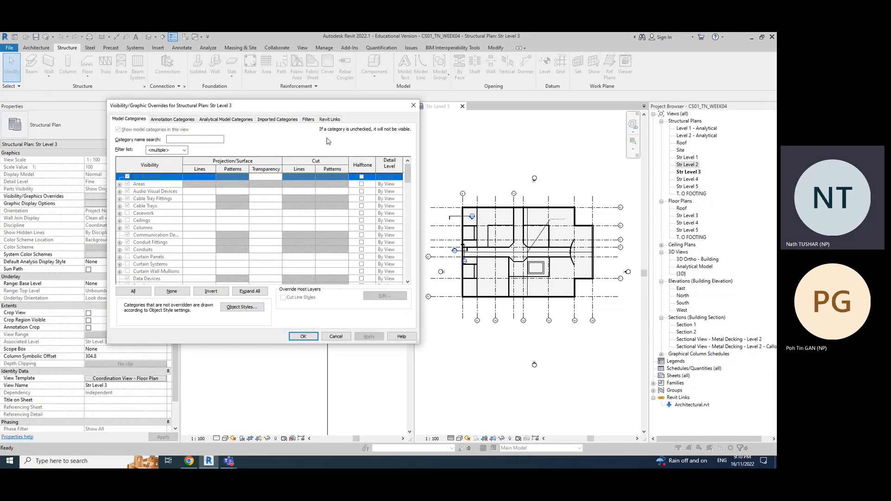
pyautogui.click(330, 120)
pyautogui.click(336, 338)
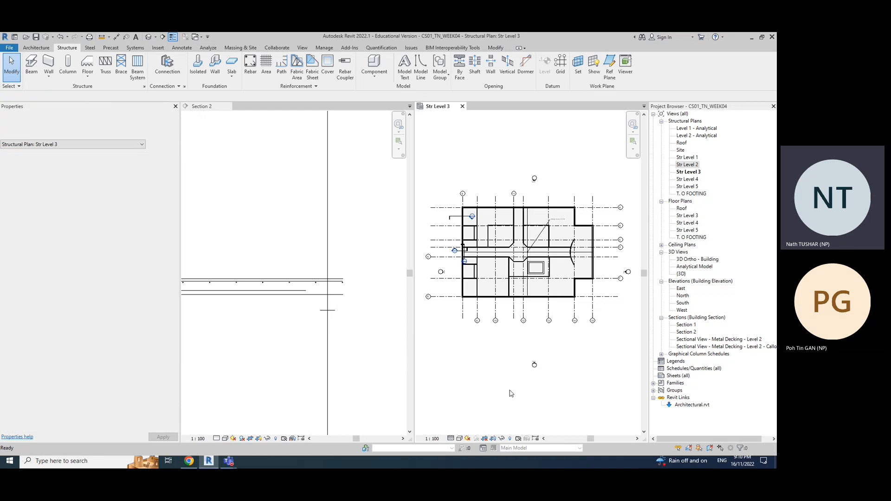
# Step: Locate and select the area reinforcement tag in the Str Level 3 plan, and clear the selection after checking it
pyautogui.scroll(2, 512, 392)
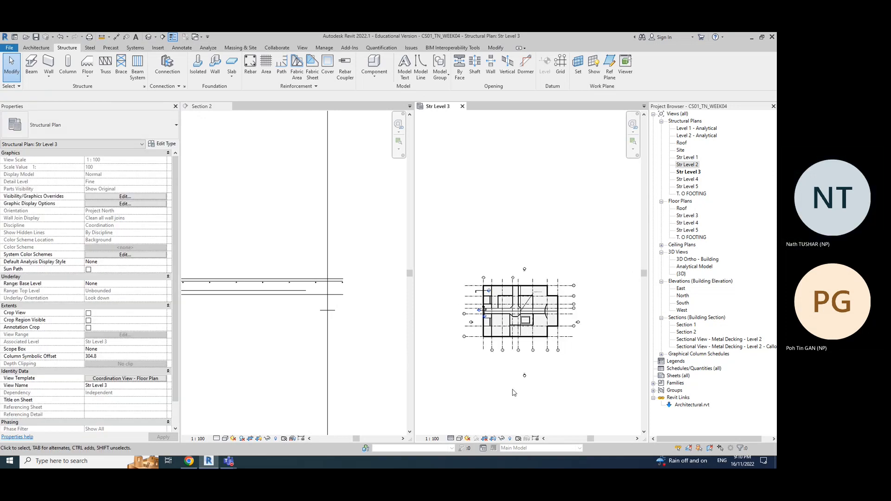
pyautogui.moveTo(570, 361); pyautogui.dragTo(554, 363, button='middle')
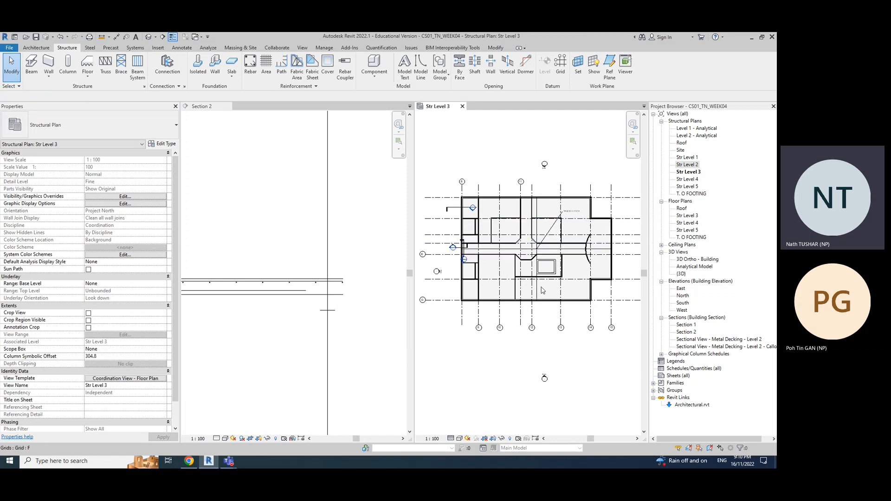
pyautogui.click(571, 212)
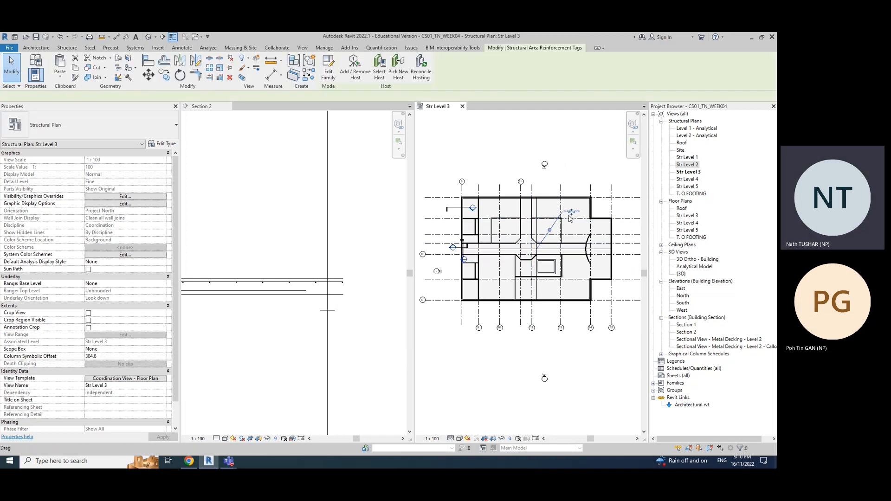
pyautogui.click(576, 382)
# Step: Select a bar set in the Level 3 floor in Section 2 and examine the reinforcement's position within the slab
pyautogui.scroll(-3, 354, 310)
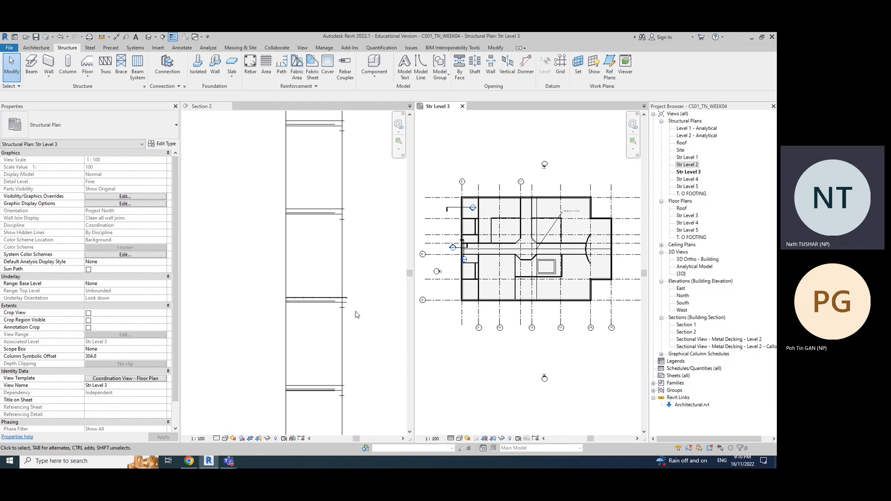
pyautogui.scroll(4, 319, 308)
pyautogui.click(297, 280)
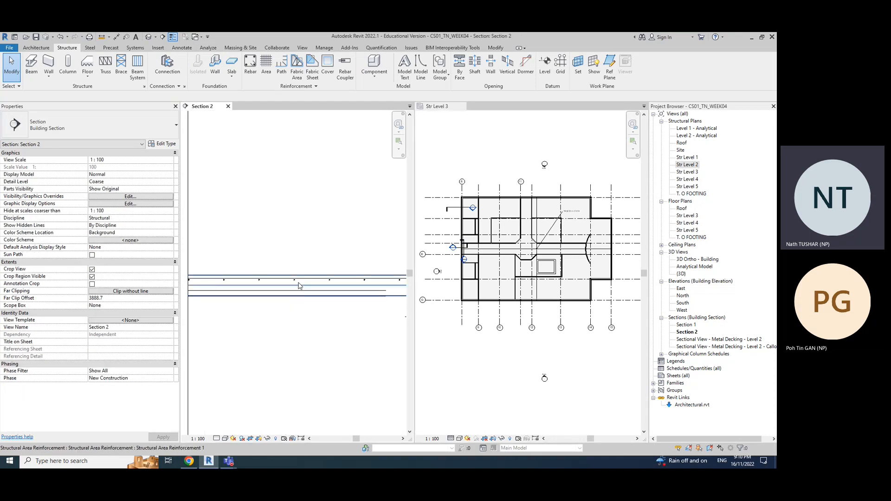
pyautogui.scroll(2, 298, 285)
pyautogui.click(294, 281)
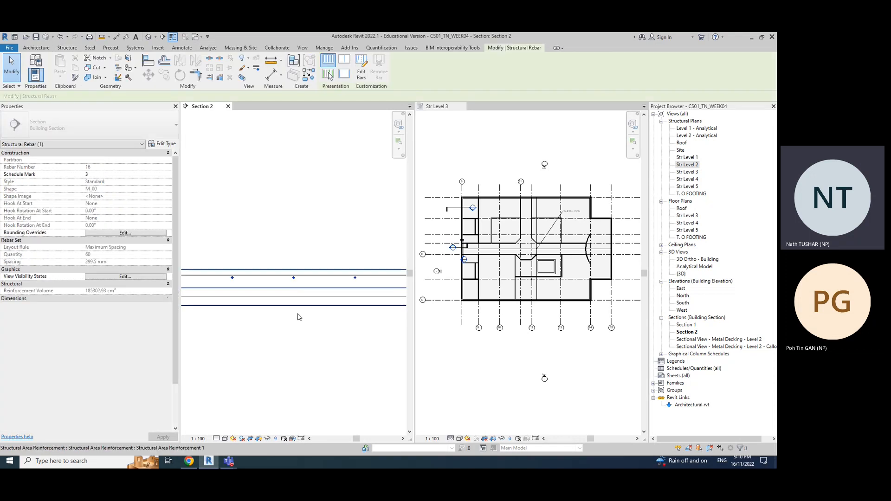
pyautogui.click(315, 355)
pyautogui.scroll(-2, 315, 355)
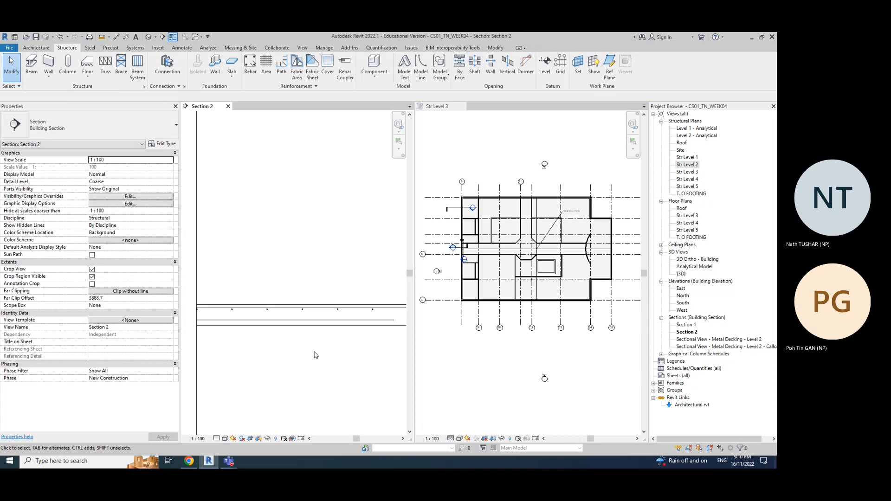
pyautogui.scroll(-2, 315, 355)
pyautogui.scroll(-3, 296, 289)
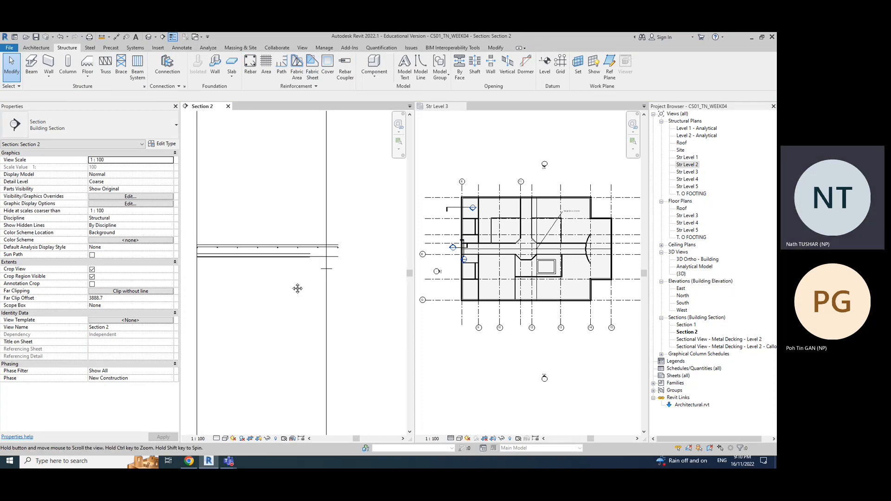
pyautogui.click(465, 125)
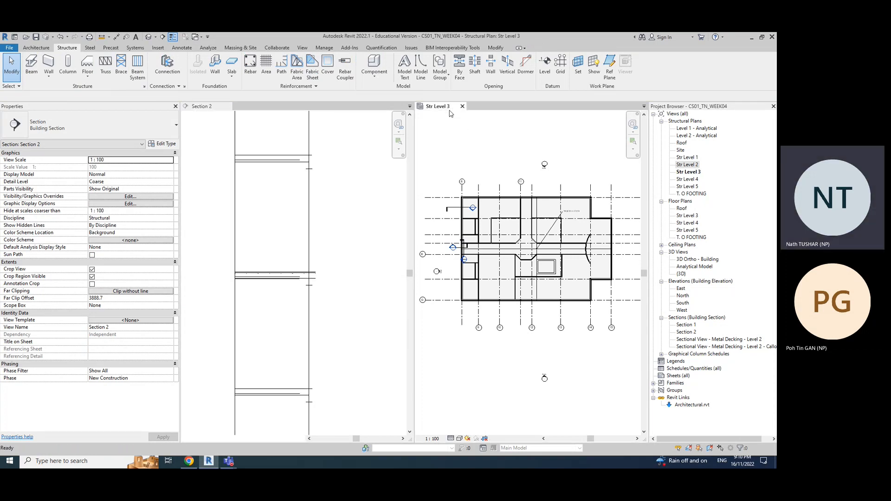
pyautogui.scroll(3, 262, 283)
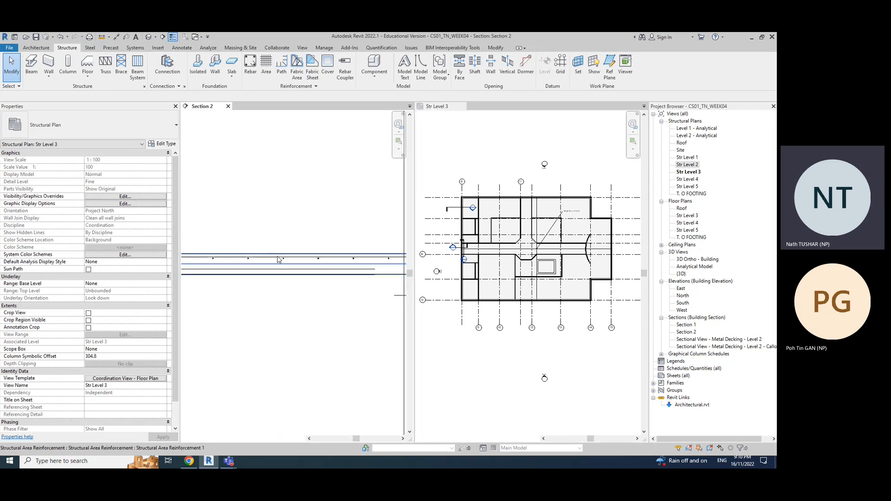
pyautogui.click(295, 332)
pyautogui.scroll(-2, 297, 334)
pyautogui.scroll(-3, 351, 344)
# Step: Set Section 2 to the Fine detail level and switch its visual style away from Hidden Line
pyautogui.click(216, 438)
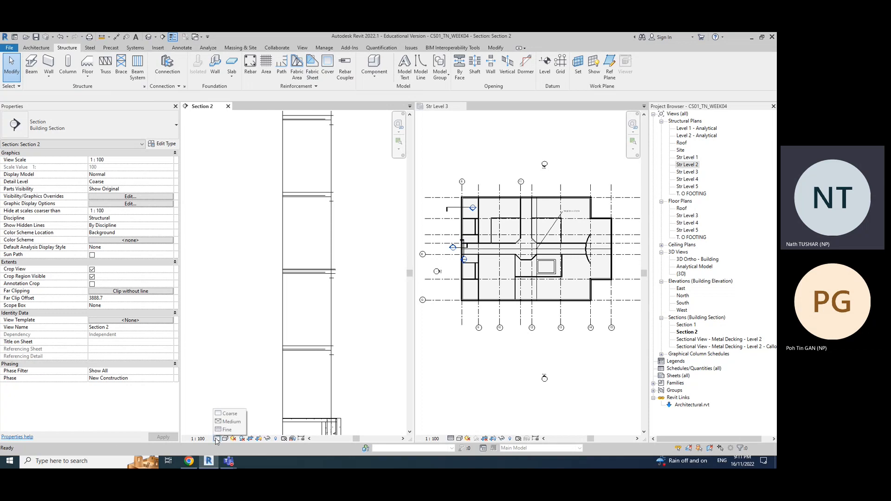
pyautogui.click(226, 430)
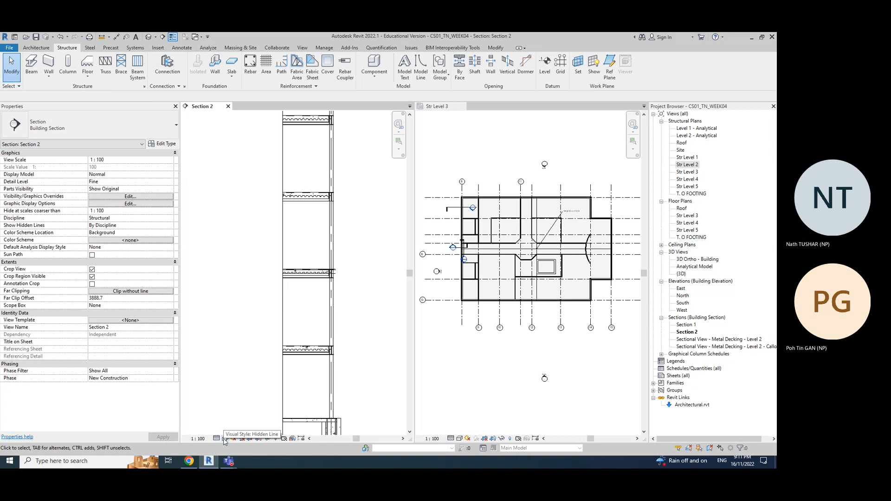
pyautogui.click(224, 438)
pyautogui.click(237, 399)
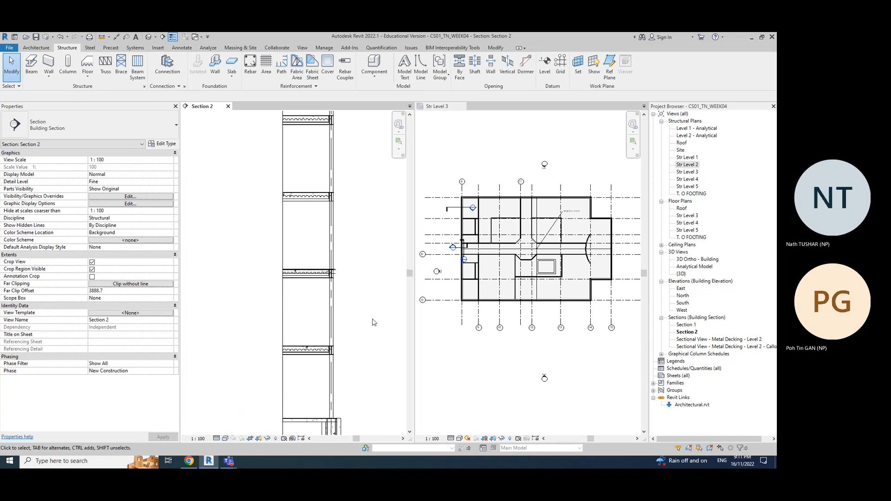
# Step: Examine the bars above the metal deck profile at Level 3 in the section, and the section markers in the plan
pyautogui.scroll(1, 375, 322)
pyautogui.scroll(4, 246, 269)
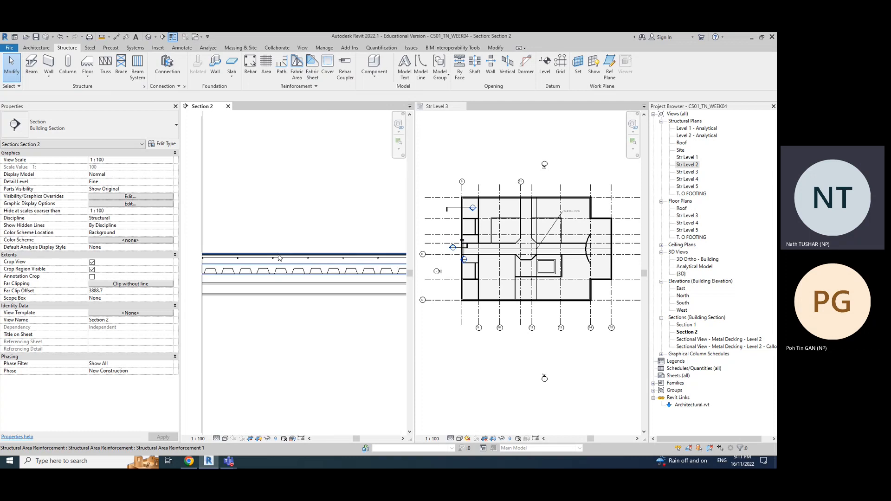
pyautogui.scroll(3, 280, 316)
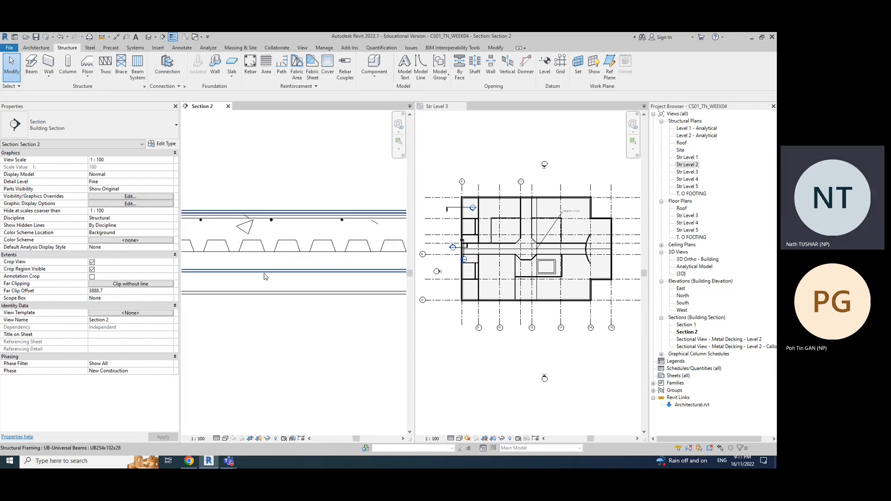
pyautogui.click(510, 341)
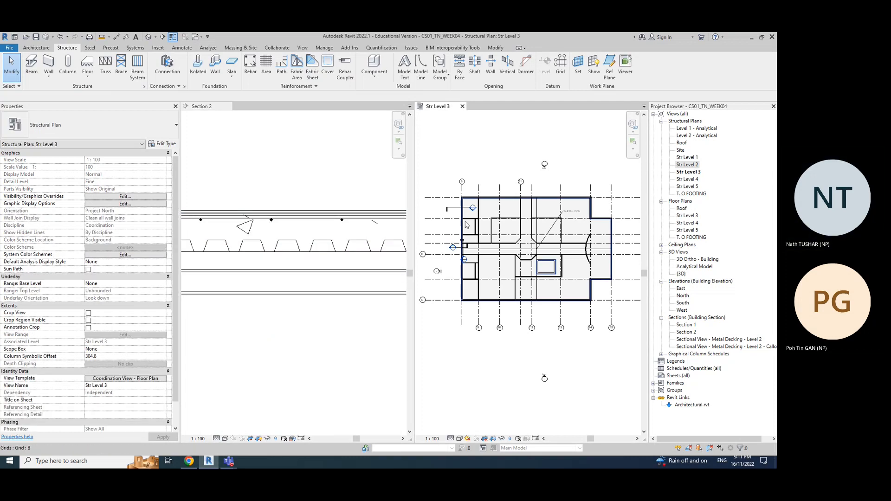
pyautogui.scroll(1, 451, 244)
pyautogui.scroll(2, 450, 244)
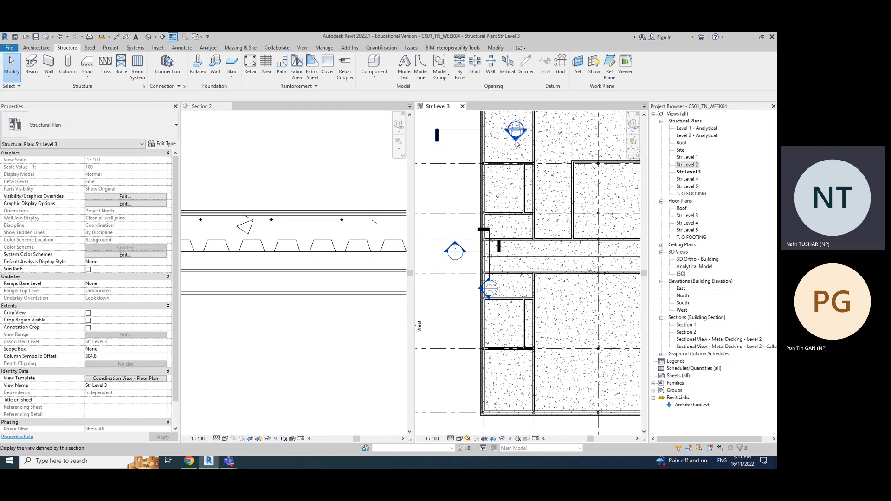
# Step: Inspect the metal deck floors in Section 2 from the footing upward, ending at the floor above Level 3
pyautogui.scroll(-2, 289, 250)
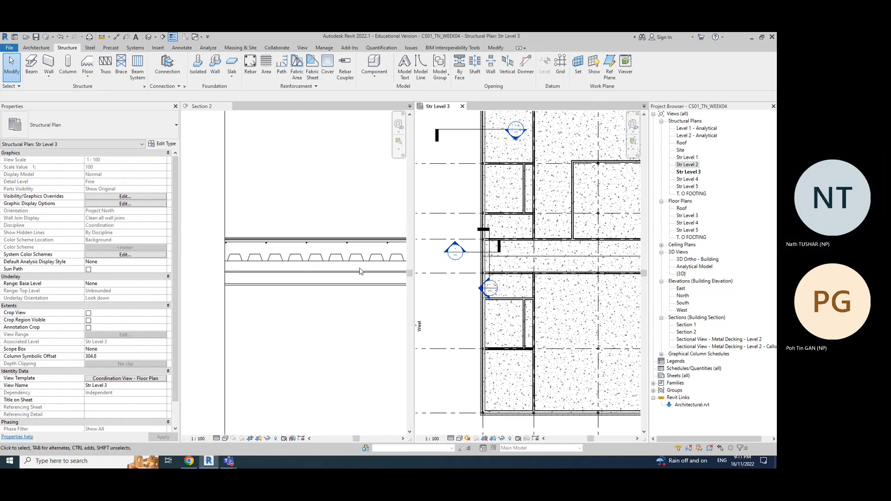
pyautogui.scroll(-2, 319, 318)
pyautogui.scroll(-2, 319, 319)
pyautogui.click(308, 215)
pyautogui.scroll(-2, 325, 255)
pyautogui.moveTo(353, 288); pyautogui.dragTo(323, 189, button='middle')
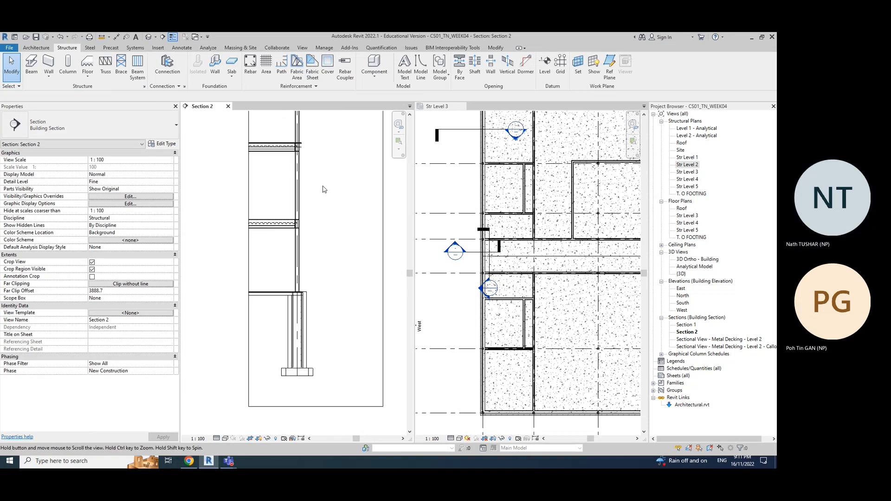
pyautogui.moveTo(348, 239); pyautogui.dragTo(293, 267, button='middle')
pyautogui.scroll(-1, 338, 267)
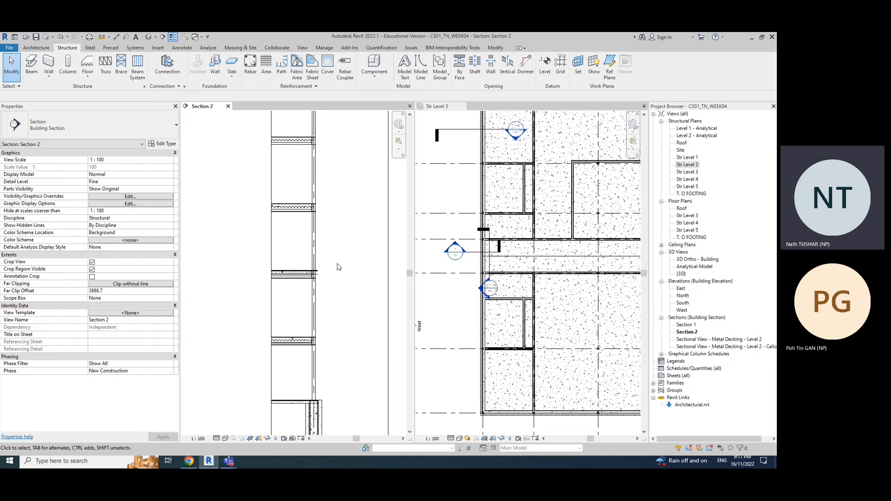
pyautogui.scroll(3, 338, 266)
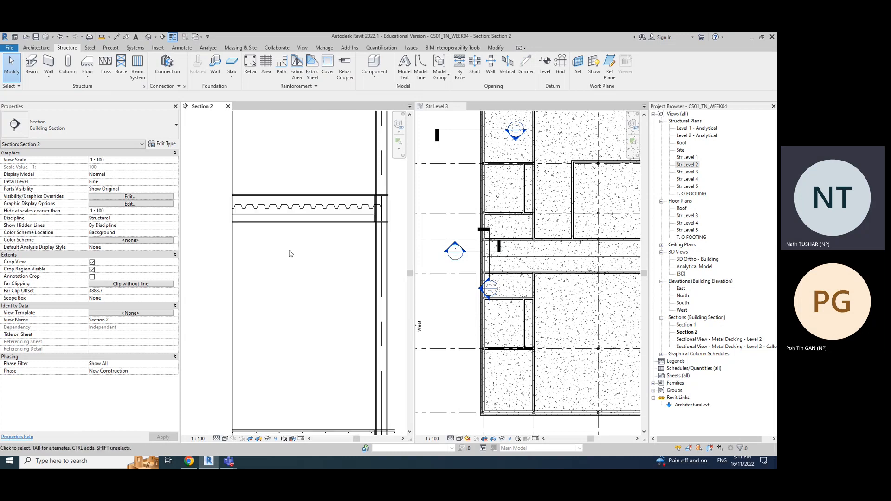
pyautogui.moveTo(312, 332); pyautogui.dragTo(298, 280, button='middle')
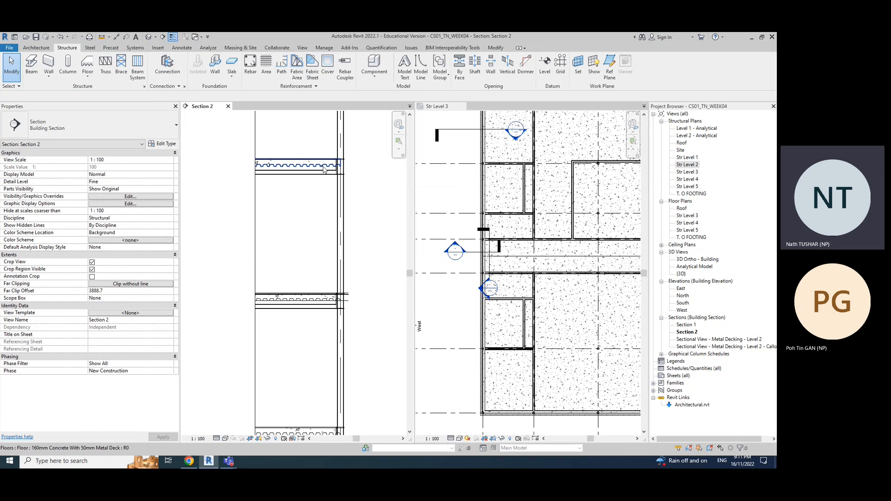
pyautogui.scroll(4, 329, 179)
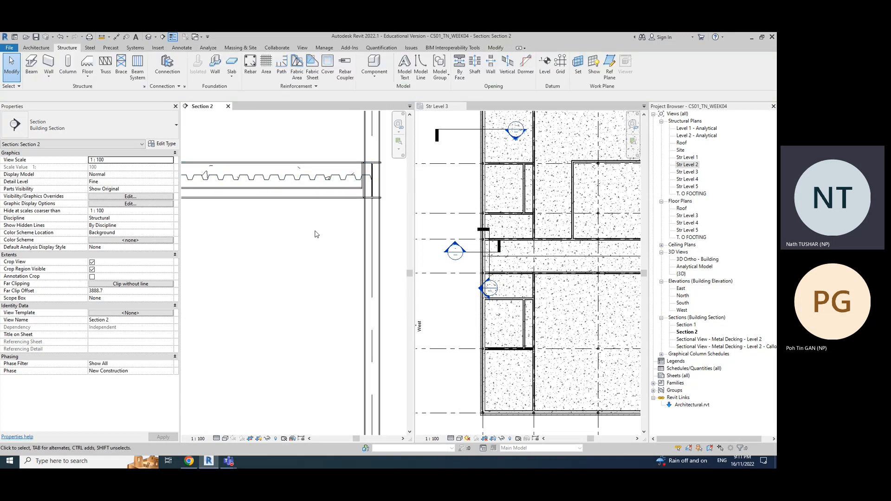
pyautogui.scroll(3, 315, 237)
pyautogui.scroll(1, 320, 235)
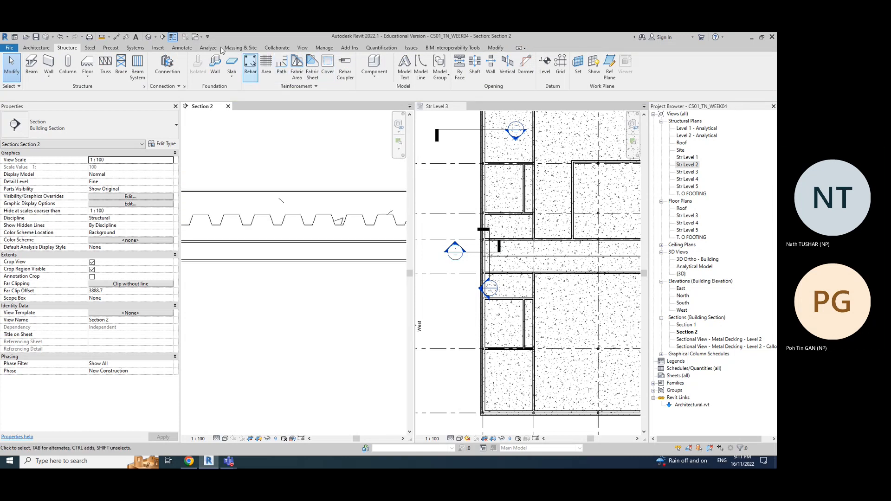
# Step: Measure the depth between the slab top and the metal deck on the floor above Level 3 using an aligned dimension, without keeping it
pyautogui.click(117, 36)
pyautogui.click(294, 194)
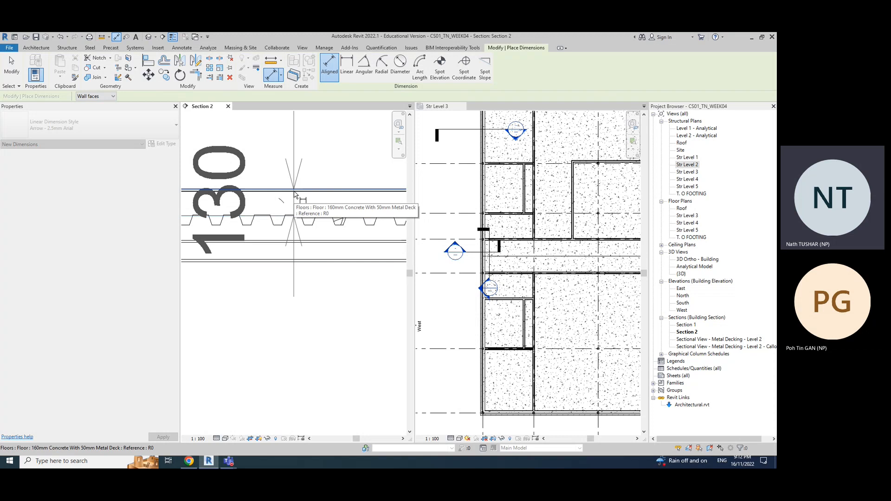
pyautogui.press('Escape')
pyautogui.press('Escape')
pyautogui.scroll(-5, 294, 195)
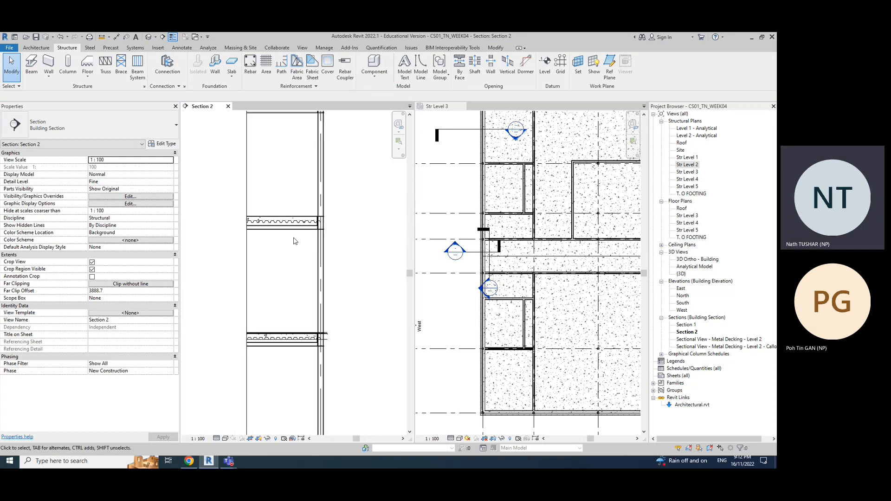
pyautogui.scroll(3, 293, 241)
pyautogui.scroll(-3, 294, 241)
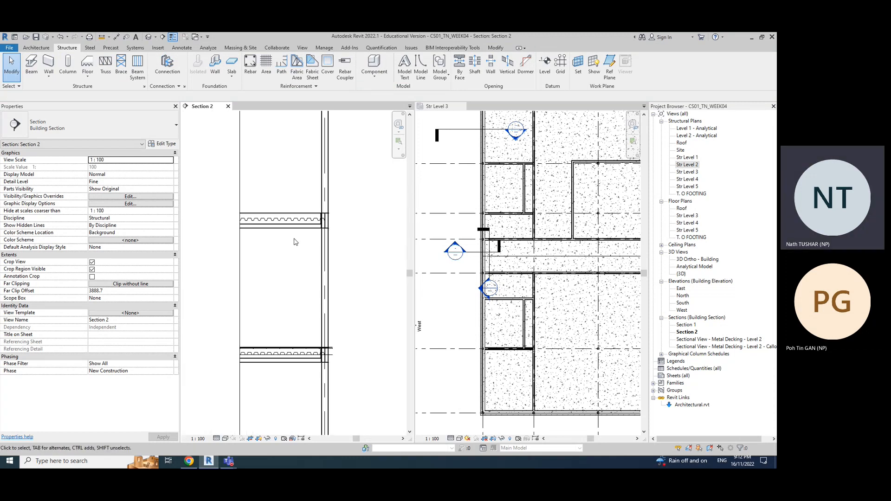
# Step: Inspect the metal deck floors across the full height of Section 2 and the overall Str Level 3 plan
pyautogui.scroll(-2, 334, 276)
pyautogui.moveTo(357, 313); pyautogui.dragTo(342, 217, button='middle')
pyautogui.scroll(-1, 342, 217)
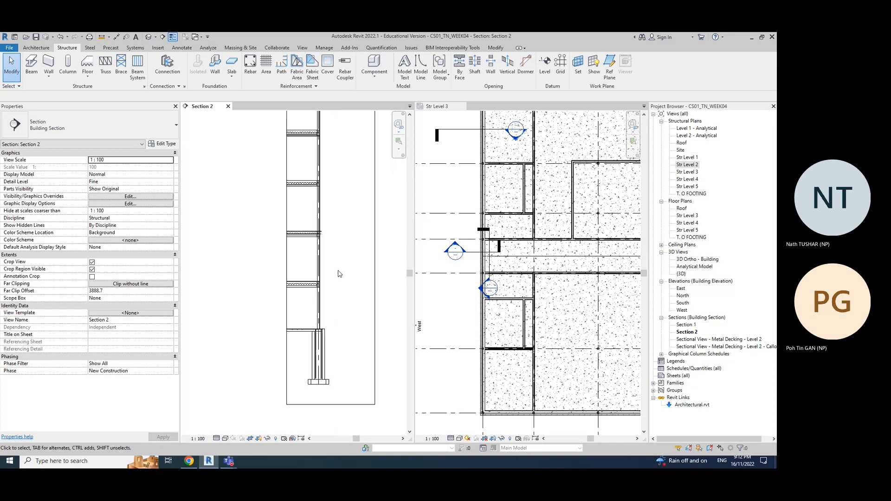
pyautogui.scroll(3, 322, 249)
pyautogui.scroll(-3, 281, 231)
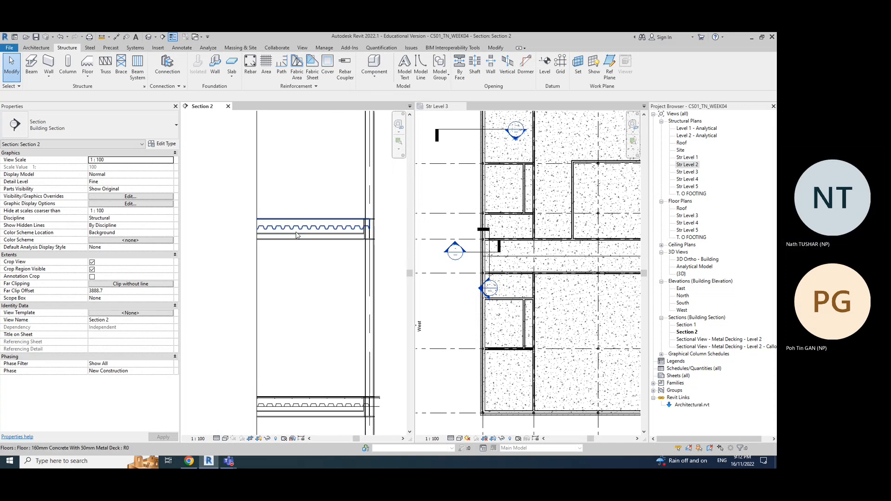
pyautogui.scroll(-2, 333, 248)
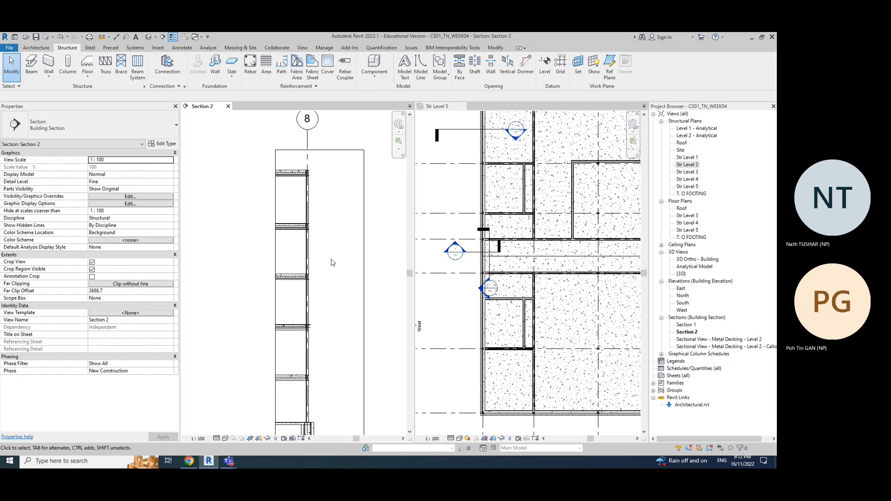
pyautogui.scroll(-4, 426, 255)
pyautogui.click(505, 156)
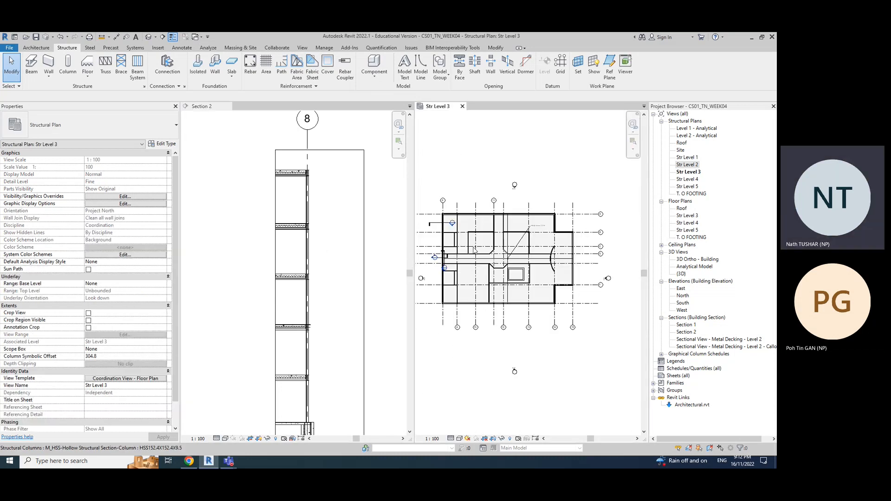
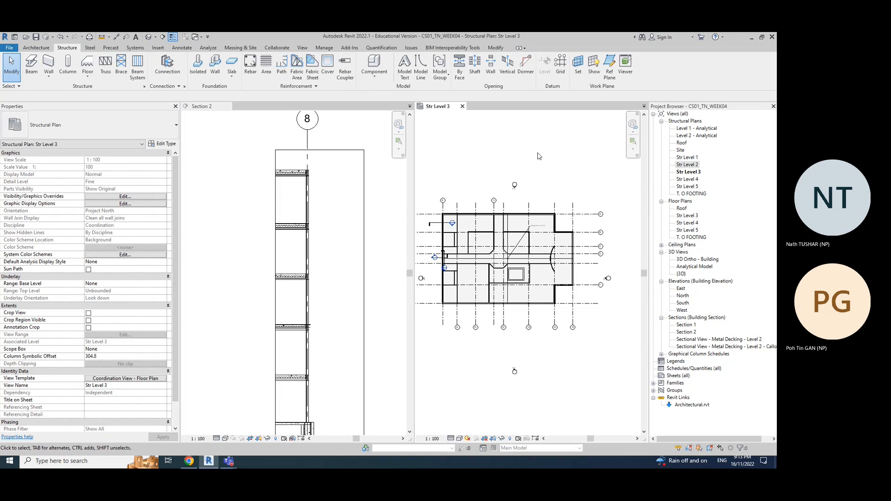
# Step: Switch to the Lecture #5 slide in PowerPoint and review the Adding Brace Frame and Stairs topics
pyautogui.click(189, 461)
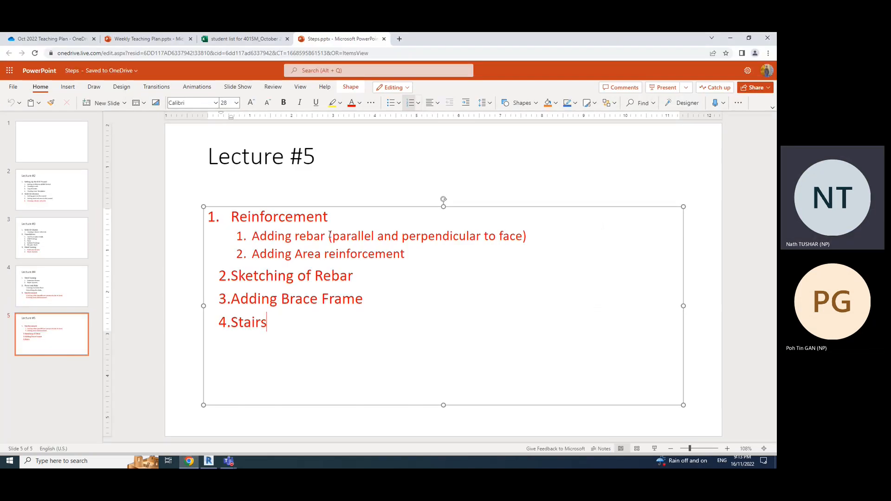
pyautogui.moveTo(239, 299); pyautogui.dragTo(338, 339)
pyautogui.click(176, 339)
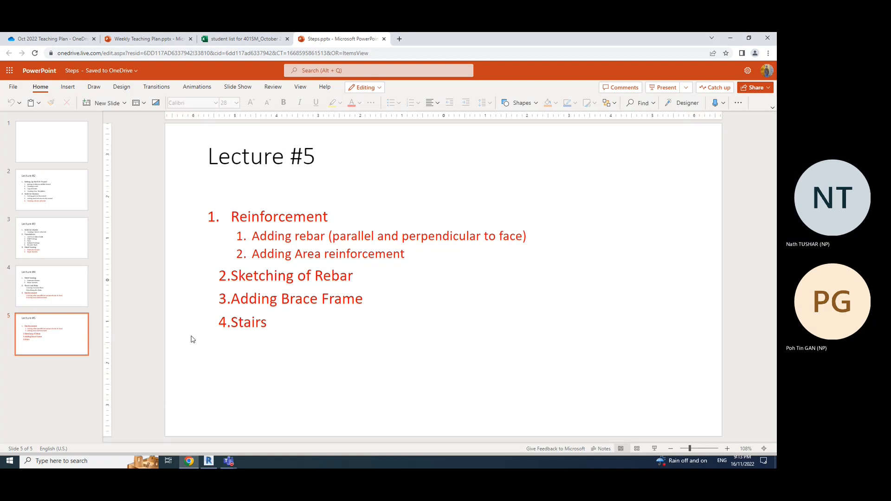
pyautogui.moveTo(258, 299); pyautogui.dragTo(270, 337)
pyautogui.click(251, 372)
pyautogui.click(192, 348)
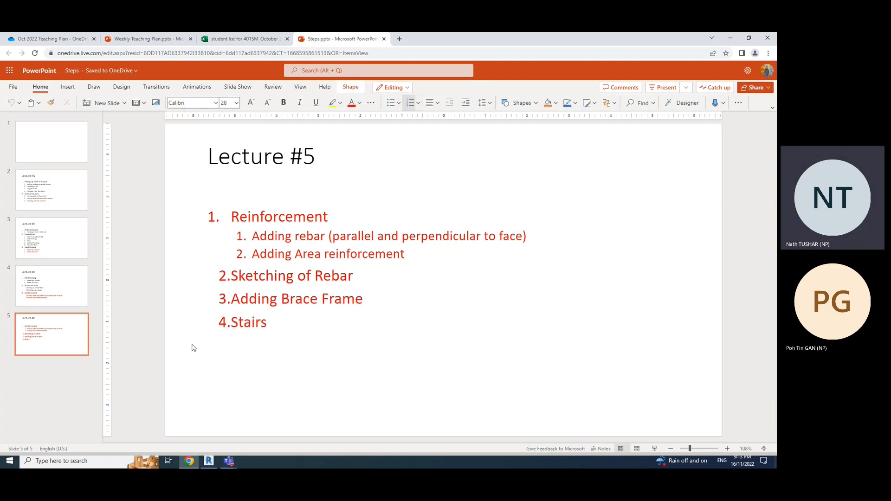
# Step: Return to Revit and open the Sectional View - Metal Decking - Level 2 section and its Callout 1 view
pyautogui.click(208, 461)
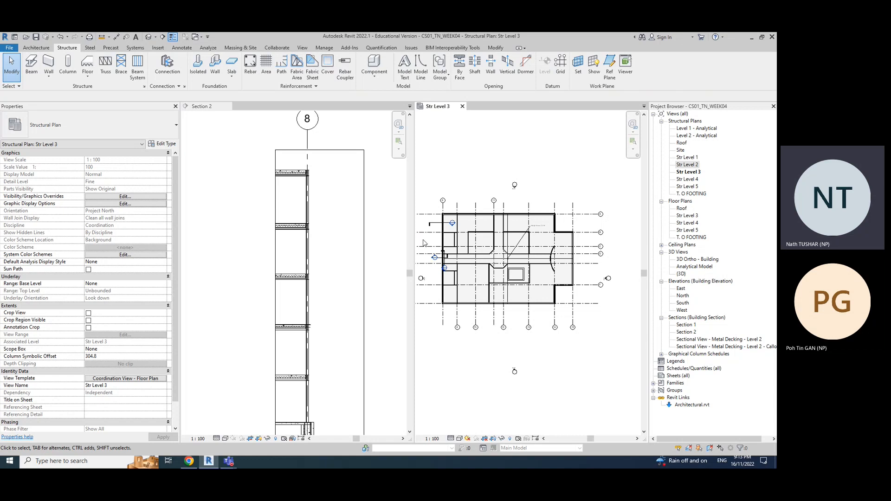
pyautogui.doubleClick(712, 340)
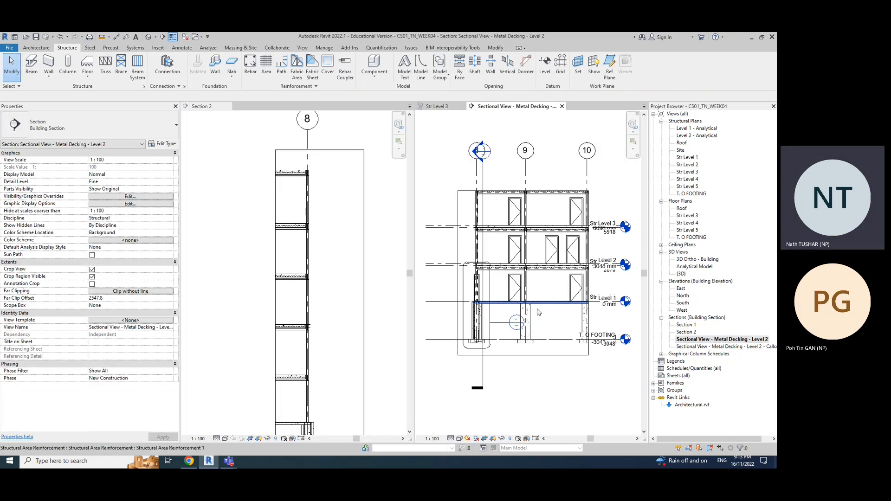
pyautogui.doubleClick(722, 347)
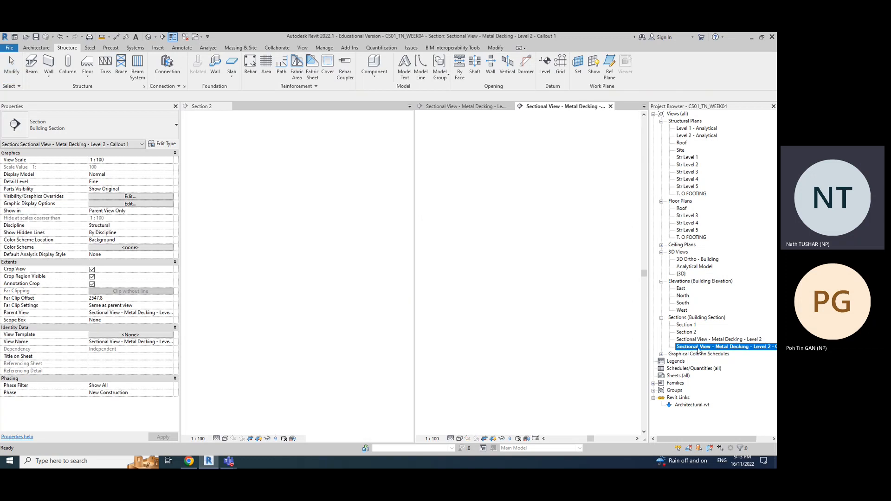
pyautogui.scroll(-3, 422, 330)
pyautogui.scroll(4, 456, 290)
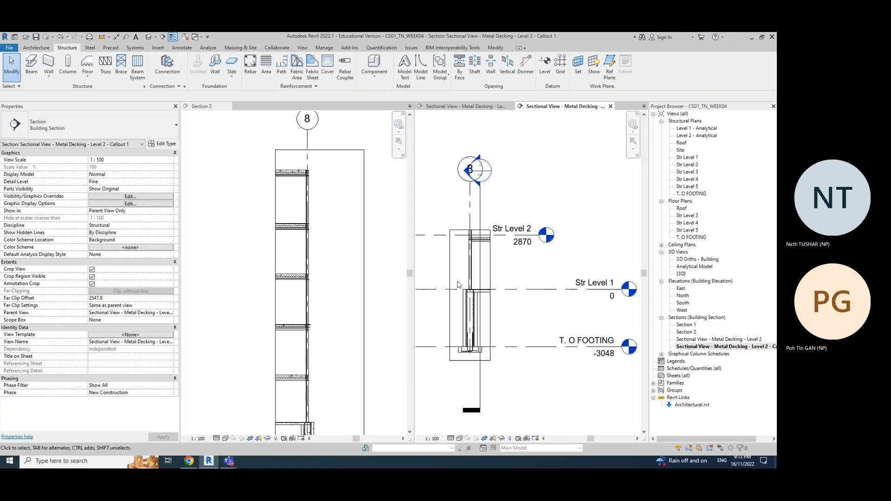
pyautogui.moveTo(524, 274); pyautogui.dragTo(542, 263, button='middle')
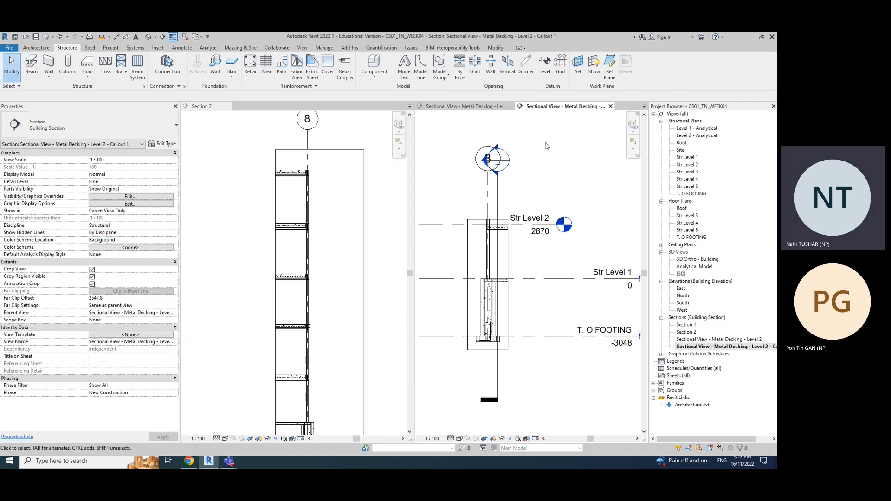
pyautogui.moveTo(551, 192); pyautogui.dragTo(553, 191, button='middle')
# Step: Extend the Str Level 2 level line in the callout so its head aligns with the Str Level 1 and T. O FOOTING heads
pyautogui.scroll(-3, 497, 218)
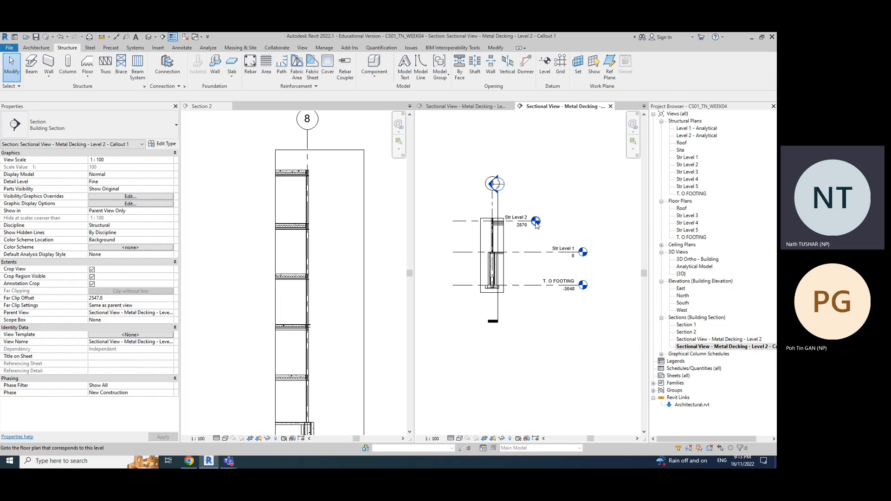
pyautogui.scroll(2, 530, 222)
pyautogui.click(535, 220)
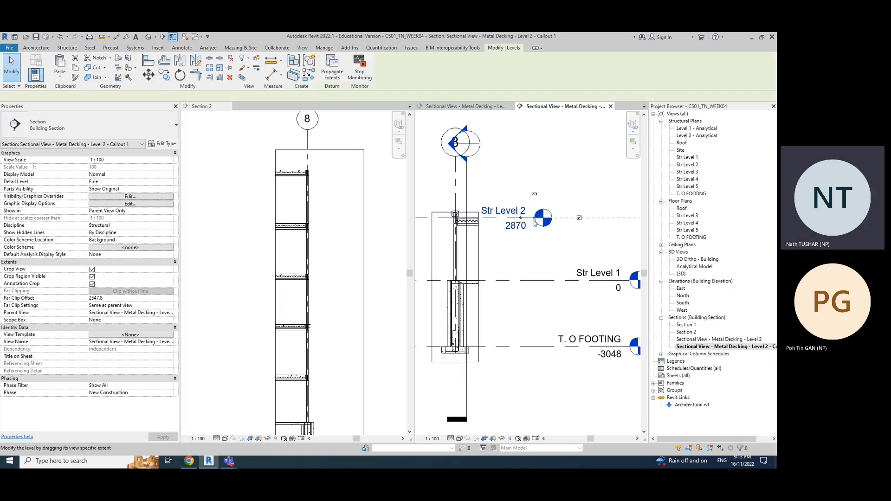
pyautogui.moveTo(536, 218); pyautogui.dragTo(637, 219)
pyautogui.press('Escape')
pyautogui.scroll(-2, 534, 307)
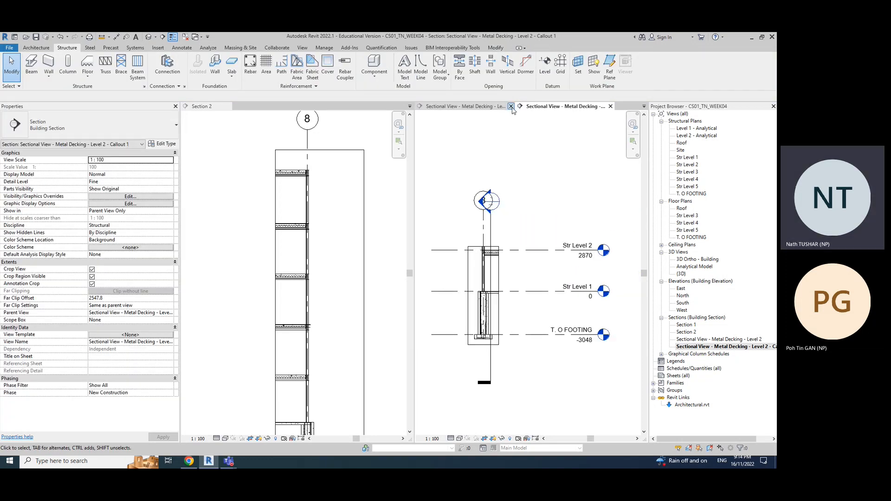
# Step: Close the parent metal decking section, Section 2 and Str Level 3 views, keeping only the Callout 1 view open
pyautogui.click(511, 107)
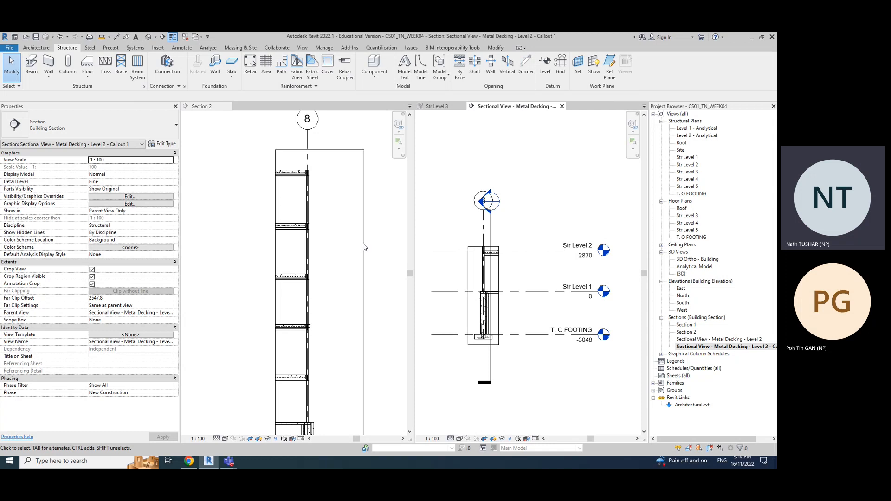
pyautogui.scroll(-1, 364, 247)
pyautogui.click(383, 290)
pyautogui.moveTo(375, 302); pyautogui.dragTo(365, 252, button='middle')
pyautogui.scroll(-2, 365, 253)
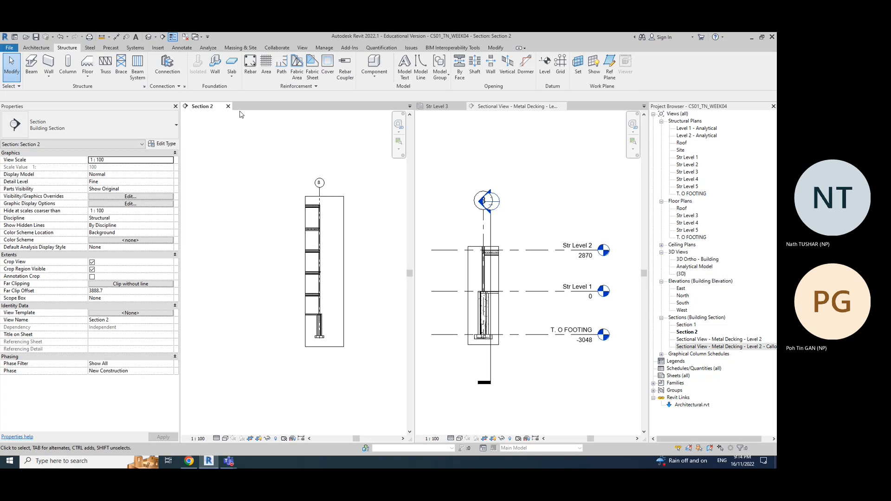
pyautogui.click(228, 107)
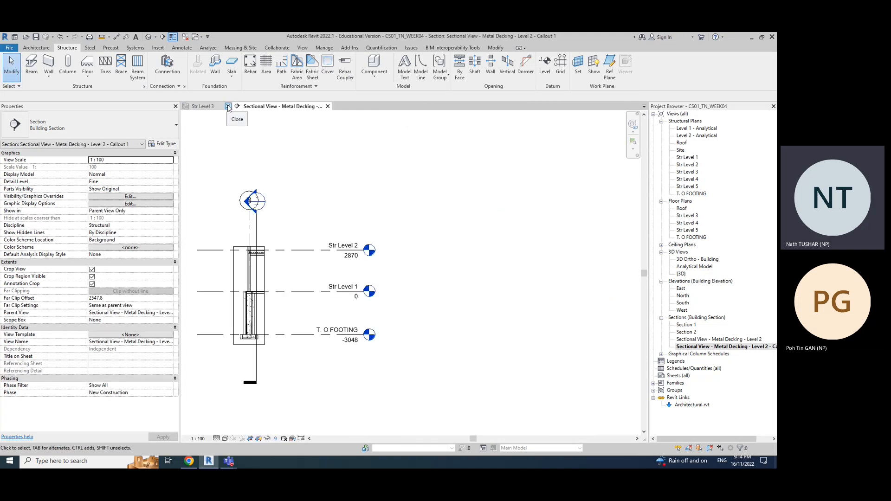
pyautogui.click(228, 106)
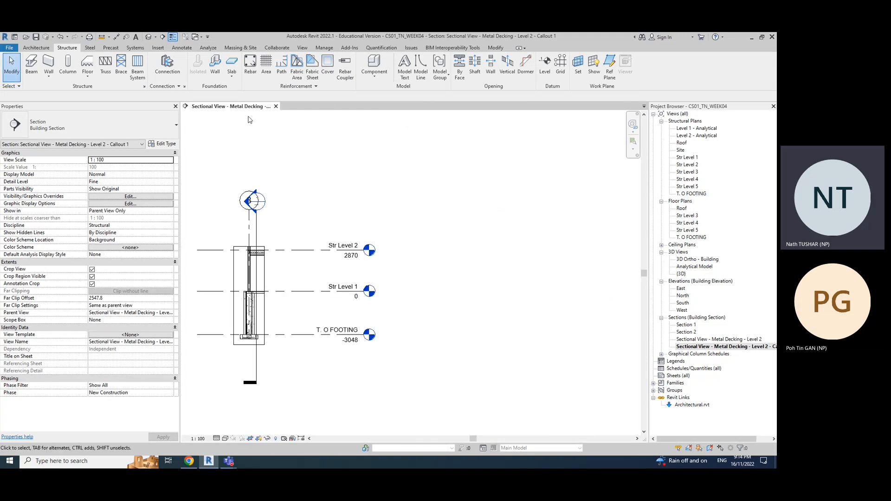
pyautogui.middleClick(310, 197)
pyautogui.middleClick(310, 196)
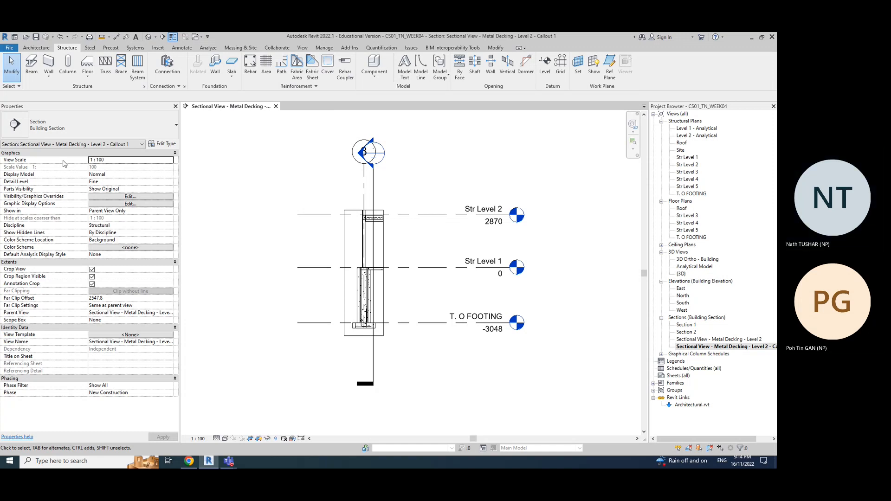
# Step: Check the annotation categories in the callout's Visibility/Graphic Overrides without changing any settings
pyautogui.click(125, 196)
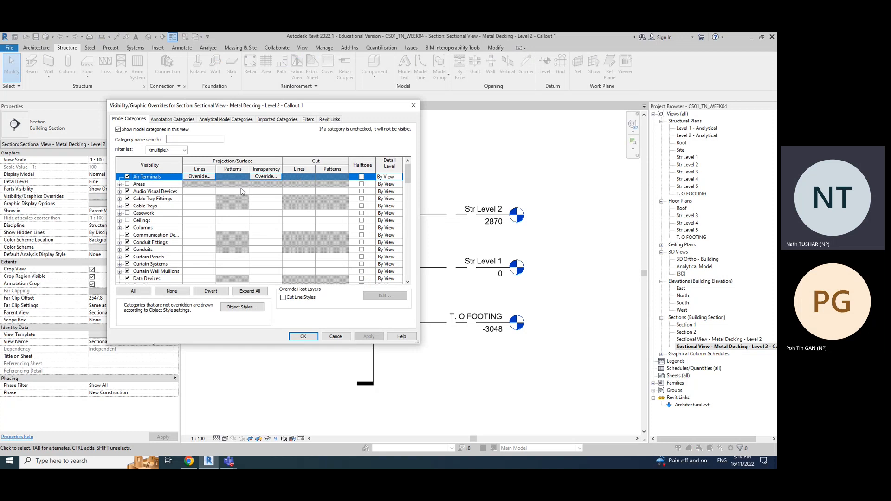
pyautogui.click(194, 122)
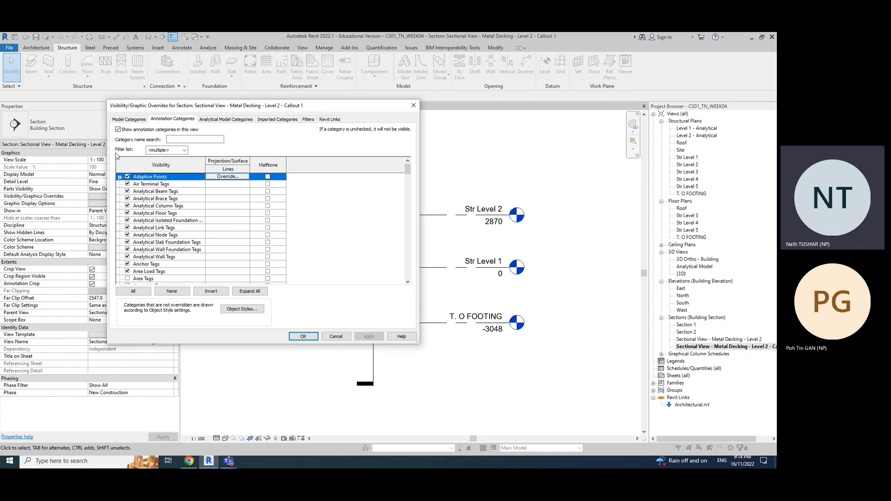
pyautogui.click(350, 336)
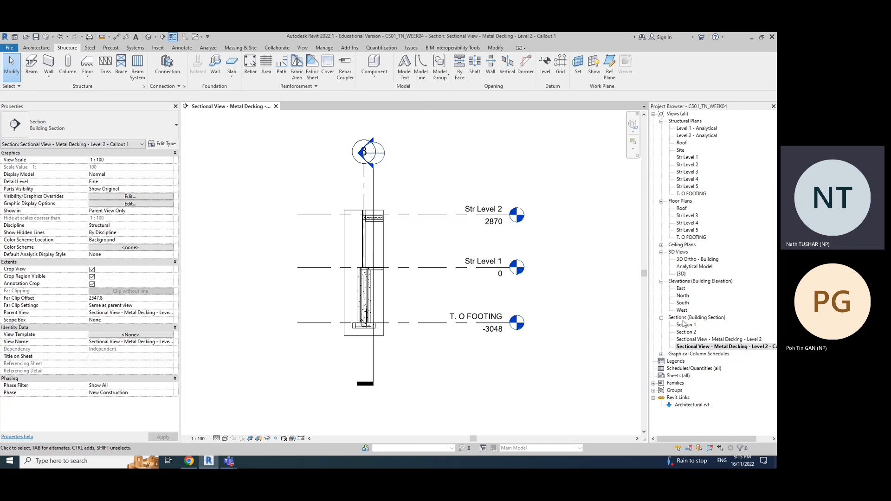
# Step: Open Section 1 to examine its overlapping structural and architectural level labels, and close the view
pyautogui.doubleClick(687, 325)
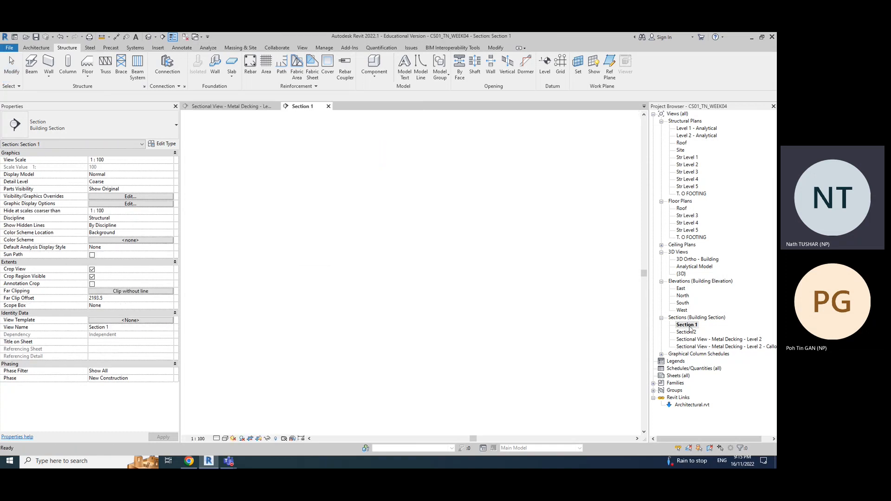
pyautogui.scroll(2, 426, 325)
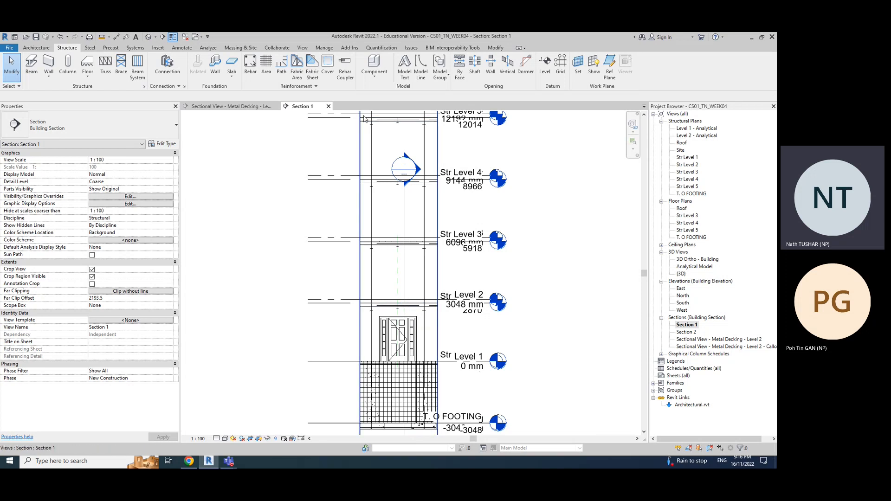
pyautogui.click(329, 106)
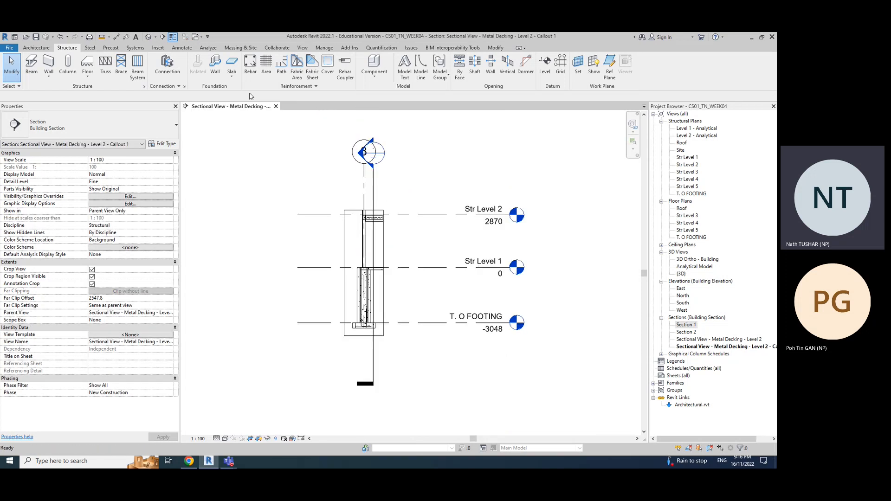
# Step: Leave the Area reinforcement command in the callout and open the Str Level 4 structural plan
pyautogui.click(269, 67)
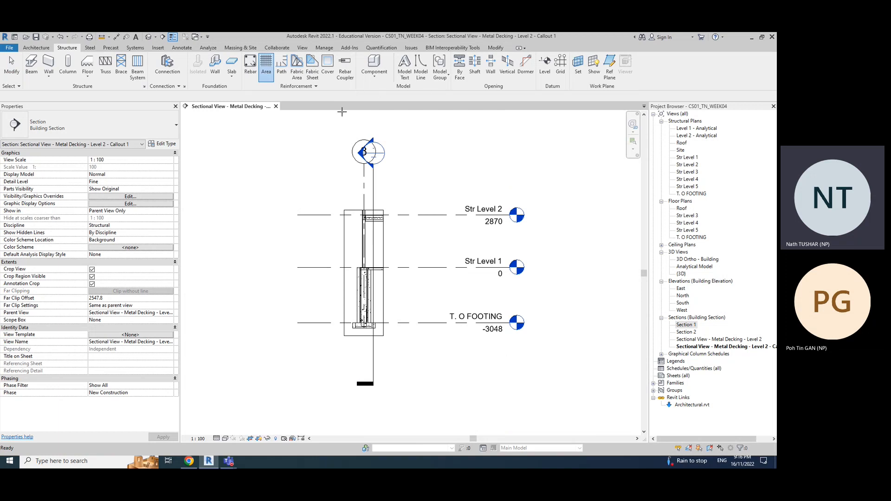
pyautogui.press('Escape')
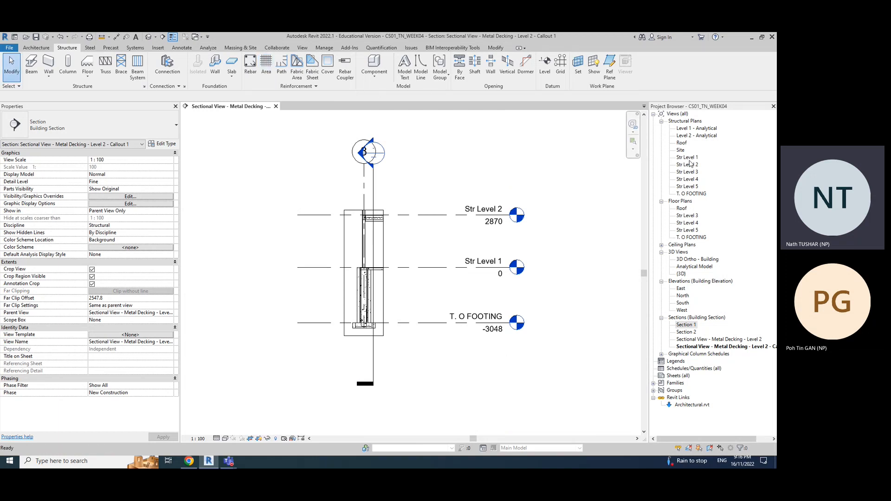
pyautogui.doubleClick(694, 181)
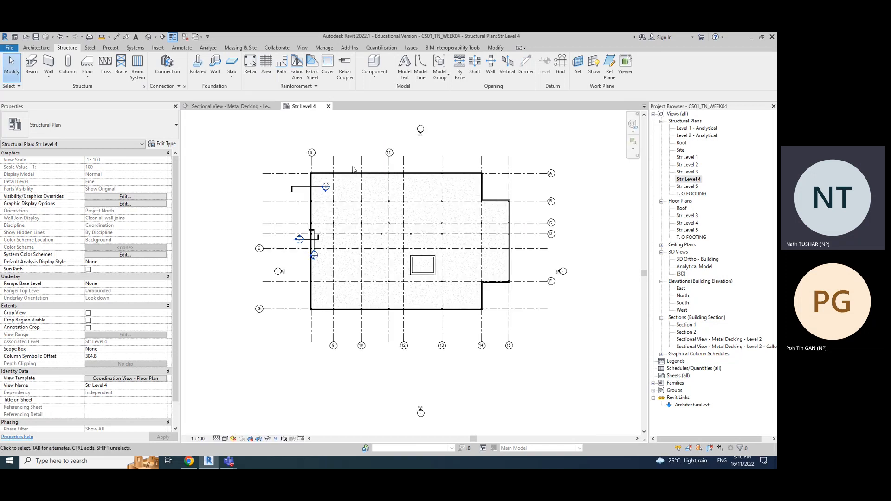
pyautogui.click(266, 67)
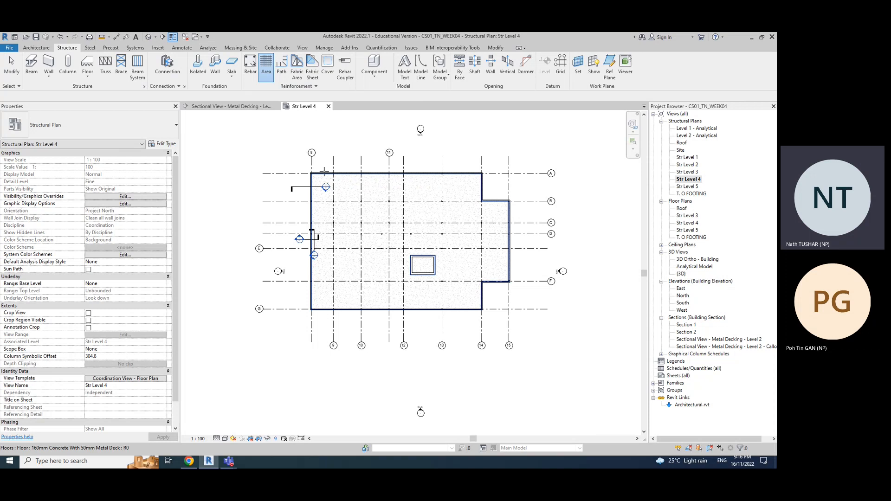
pyautogui.scroll(4, 325, 167)
pyautogui.scroll(-2, 326, 163)
pyautogui.press('Escape')
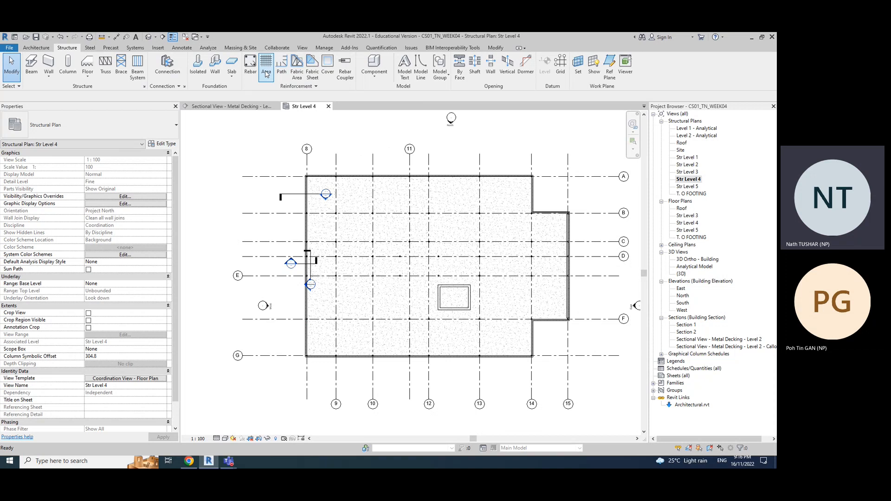
pyautogui.click(266, 74)
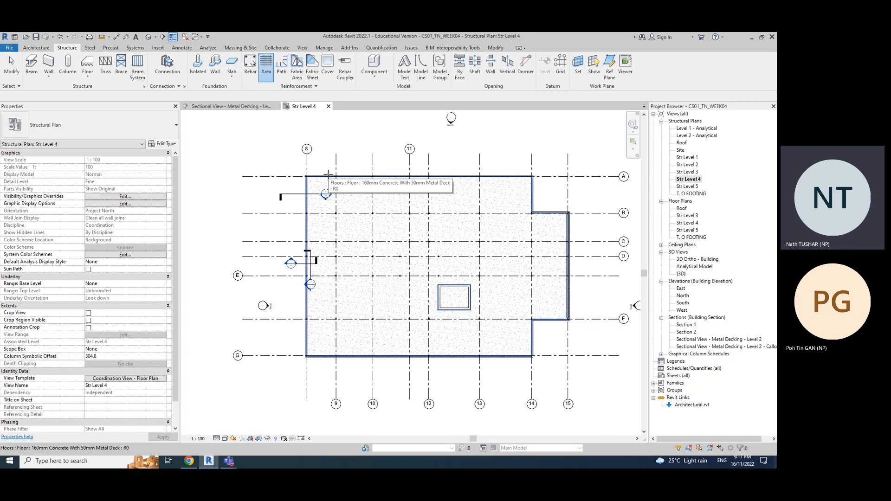
pyautogui.click(329, 176)
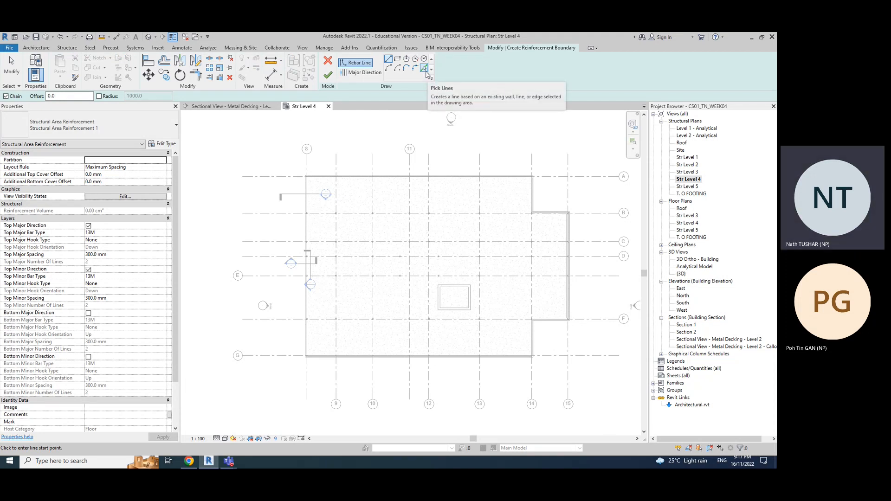
pyautogui.press('Escape')
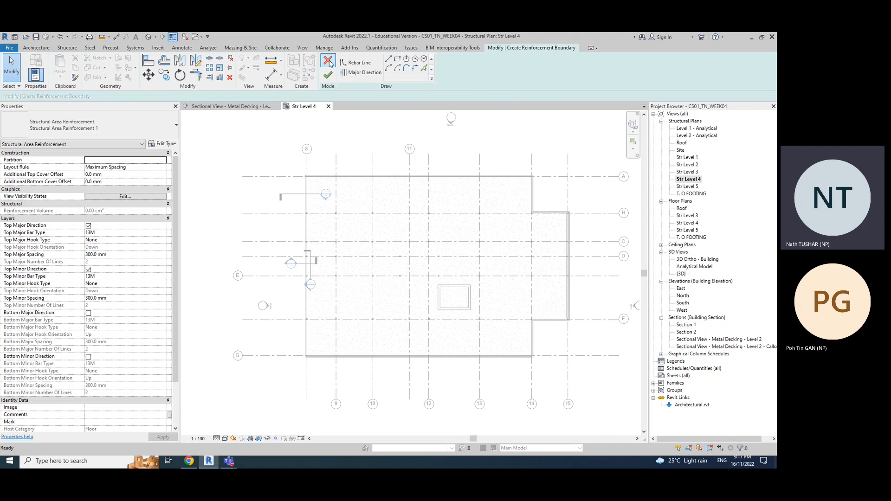
pyautogui.click(329, 62)
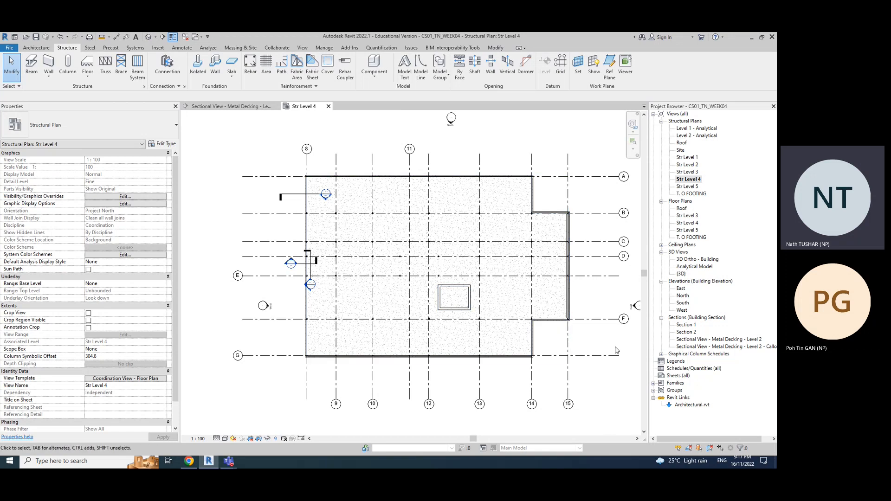
# Step: Close the Str Level 4 structural plan, keeping the metal decking Callout 1 view open
pyautogui.click(241, 108)
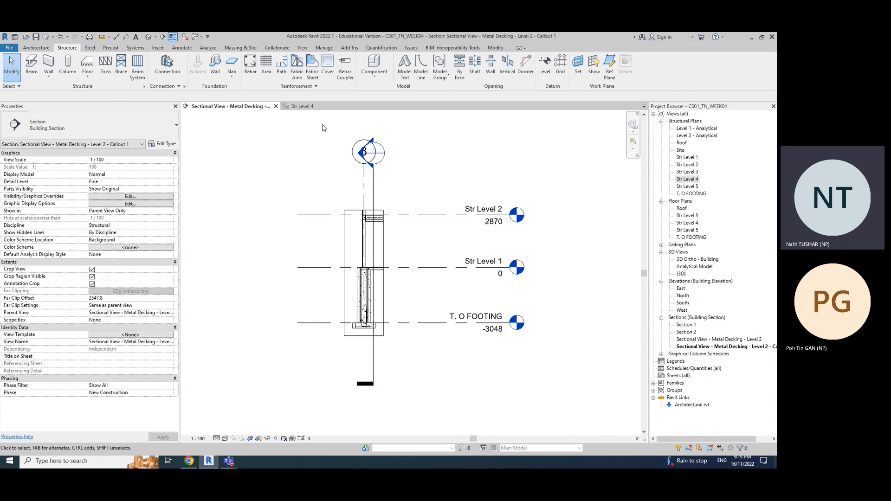
pyautogui.click(310, 108)
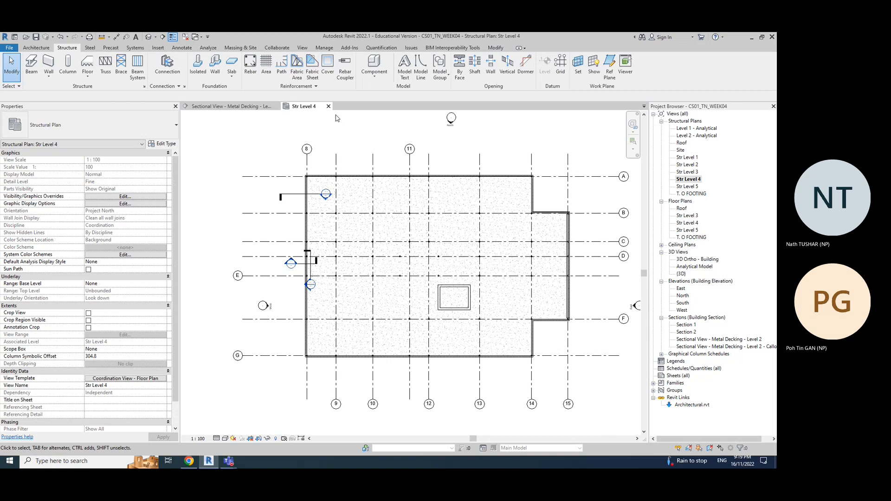
pyautogui.click(329, 107)
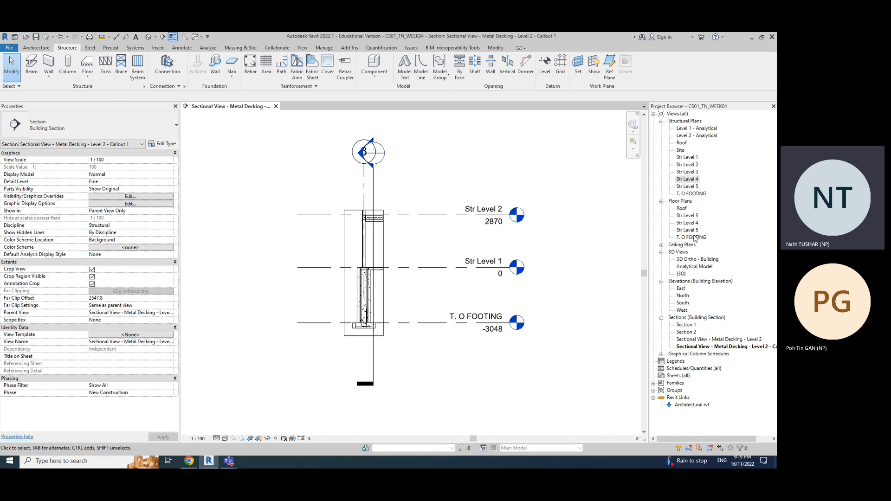
# Step: Open the East elevation and inspect the foundation rebar set and the steel beam under Str Level 2
pyautogui.doubleClick(681, 289)
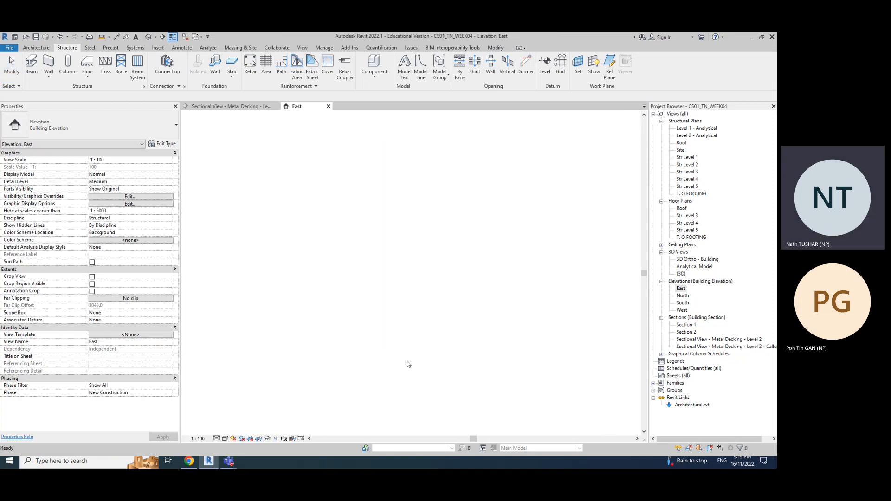
pyautogui.scroll(3, 370, 355)
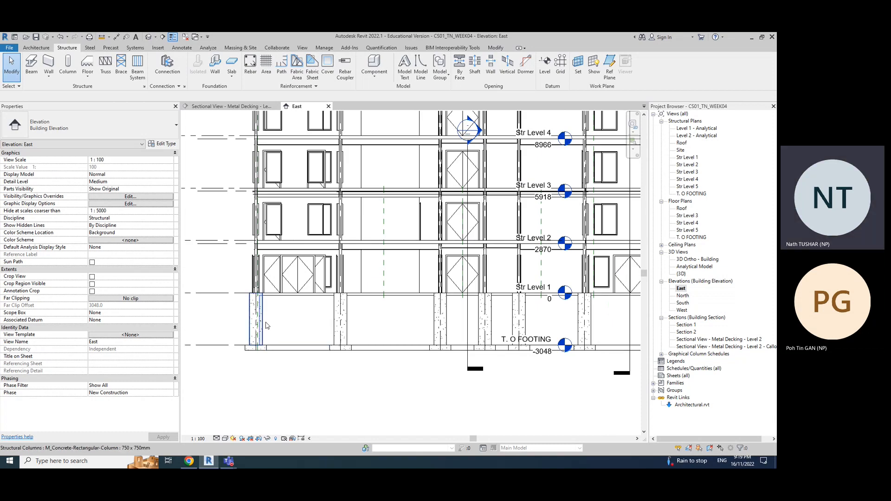
pyautogui.click(314, 301)
pyautogui.click(327, 421)
pyautogui.click(314, 299)
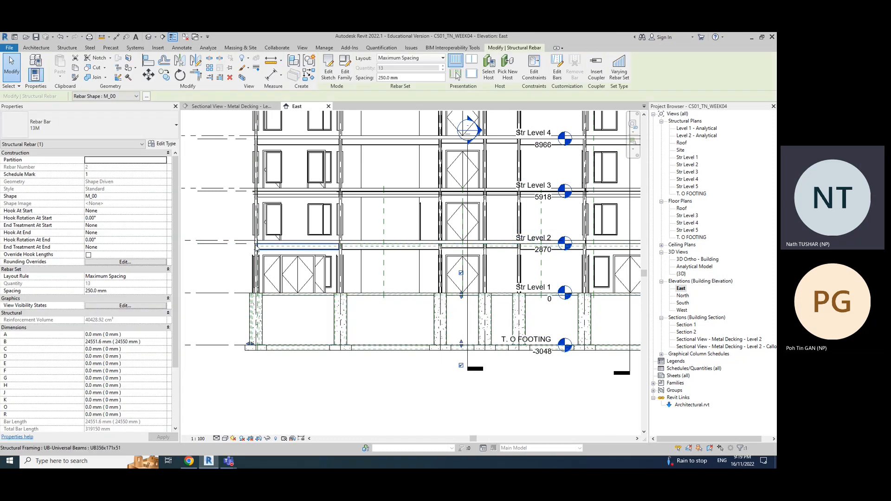
pyautogui.click(254, 246)
pyautogui.moveTo(251, 247); pyautogui.dragTo(366, 256)
pyautogui.click(397, 376)
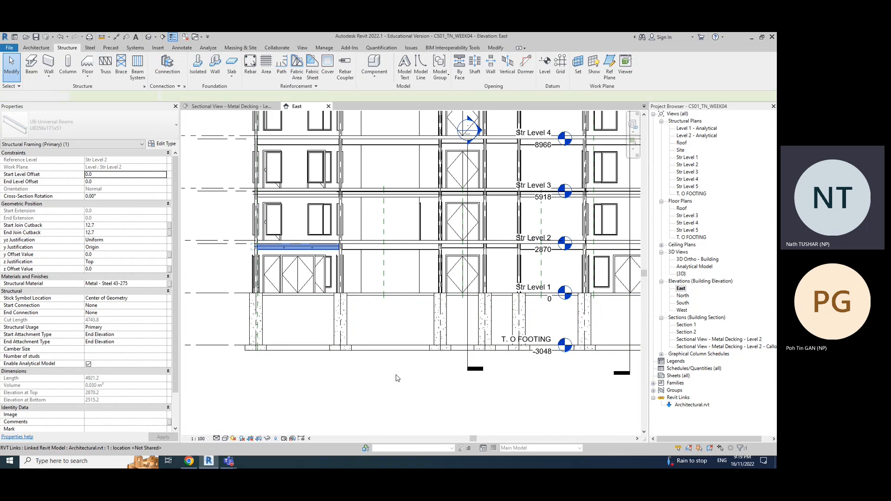
# Step: Inspect the linked architectural model and the T. O FOOTING level in the East elevation
pyautogui.scroll(-2, 398, 377)
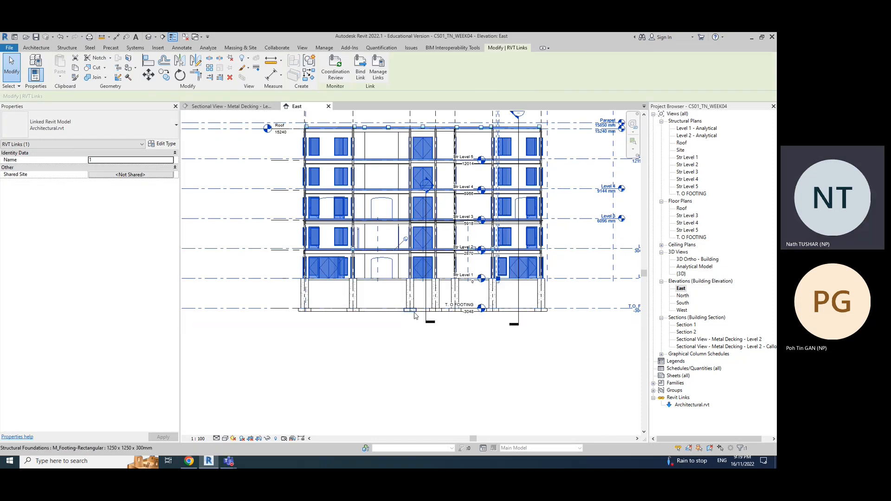
pyautogui.click(415, 312)
pyautogui.click(416, 341)
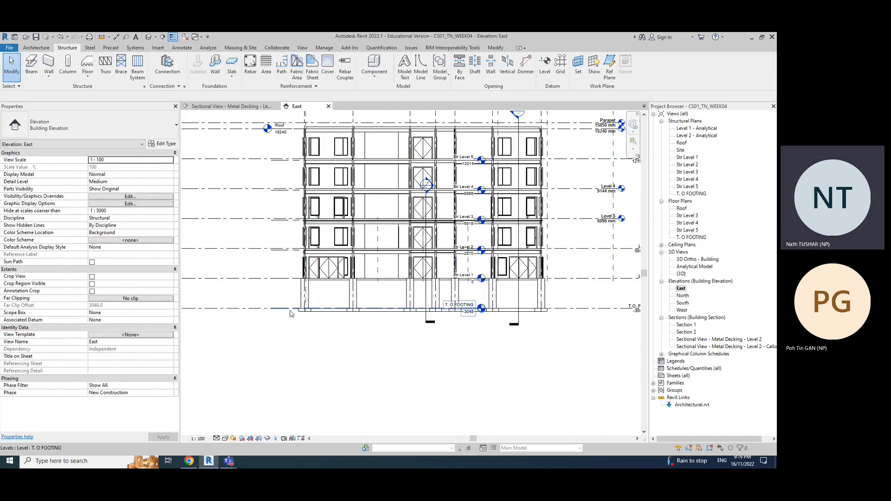
pyautogui.click(310, 308)
pyautogui.scroll(2, 318, 294)
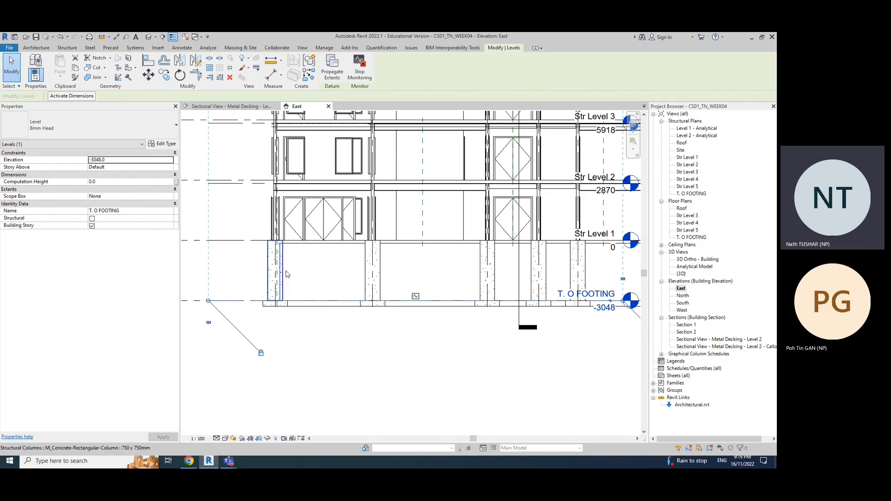
pyautogui.press('Escape')
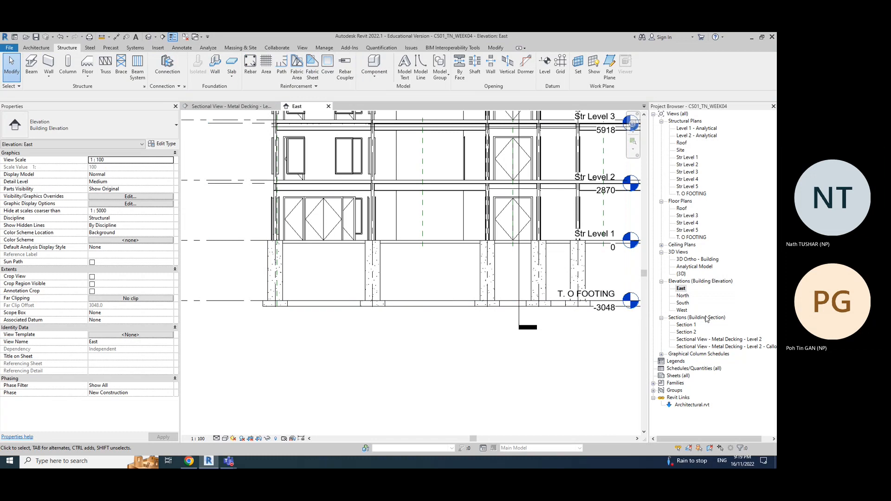
# Step: Open Section 1 and the Sectional View - Metal Decking - Level 2 section to view the foundation at grid 8
pyautogui.click(690, 325)
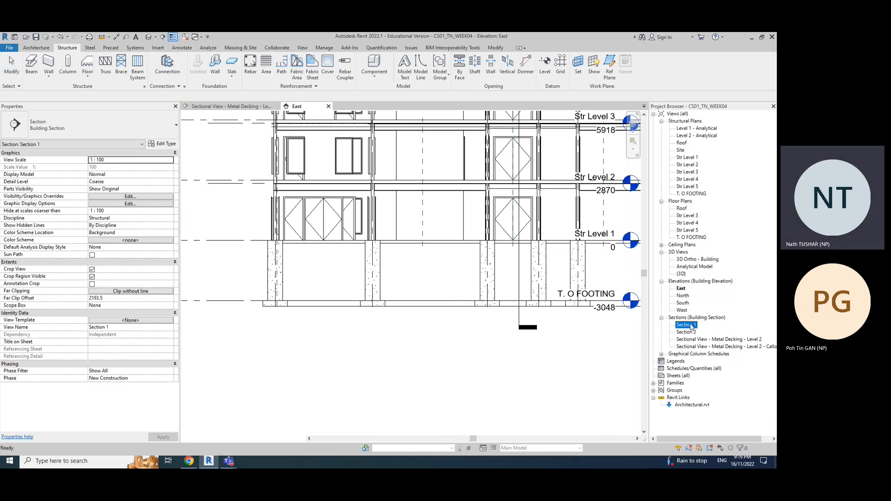
pyautogui.doubleClick(691, 326)
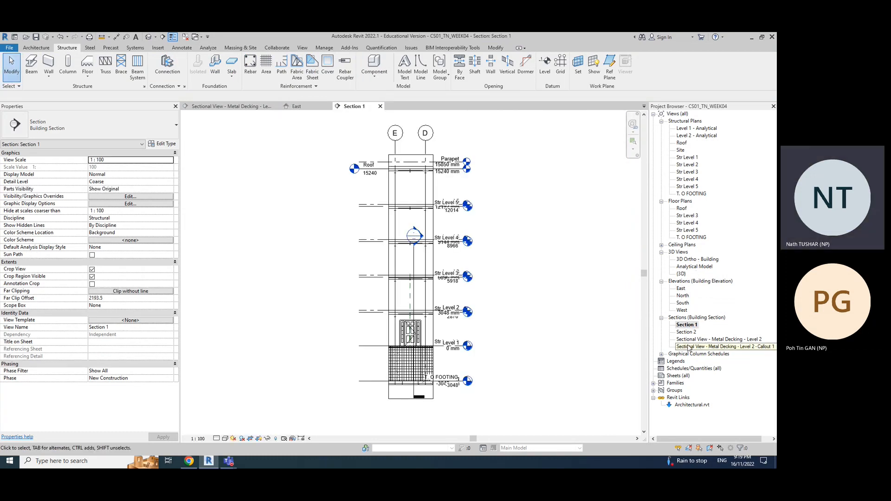
pyautogui.doubleClick(692, 339)
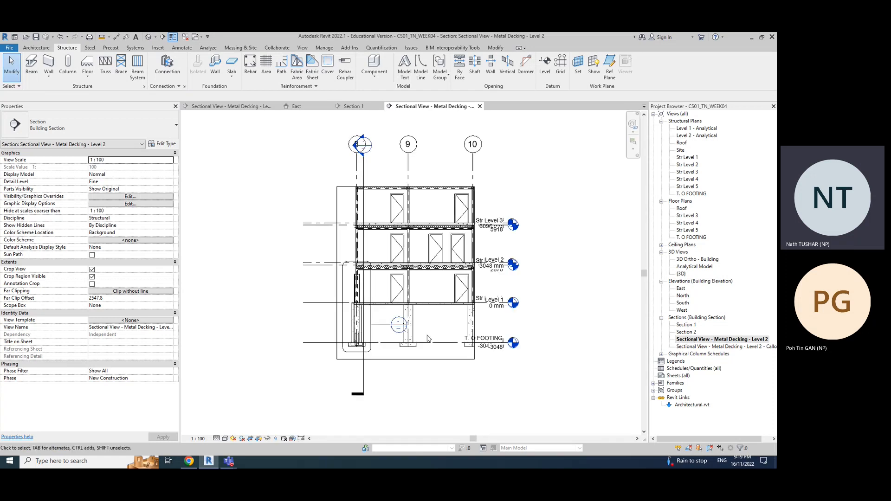
pyautogui.scroll(3, 357, 324)
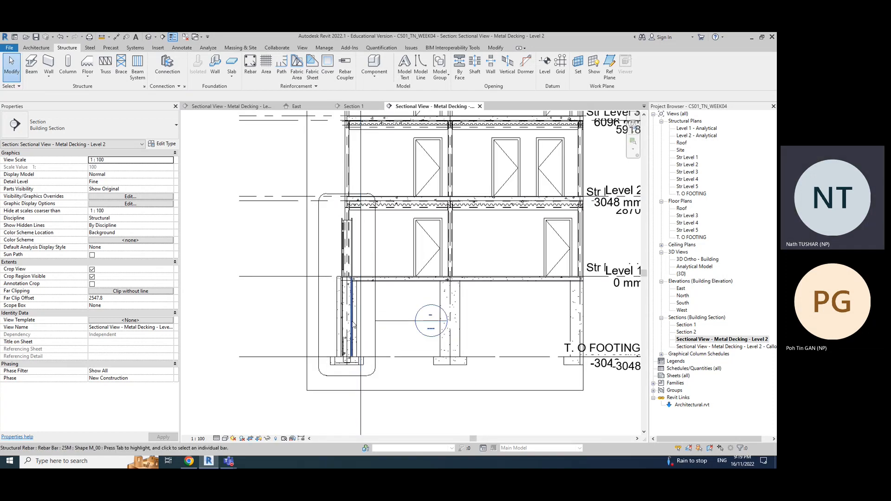
pyautogui.scroll(3, 353, 325)
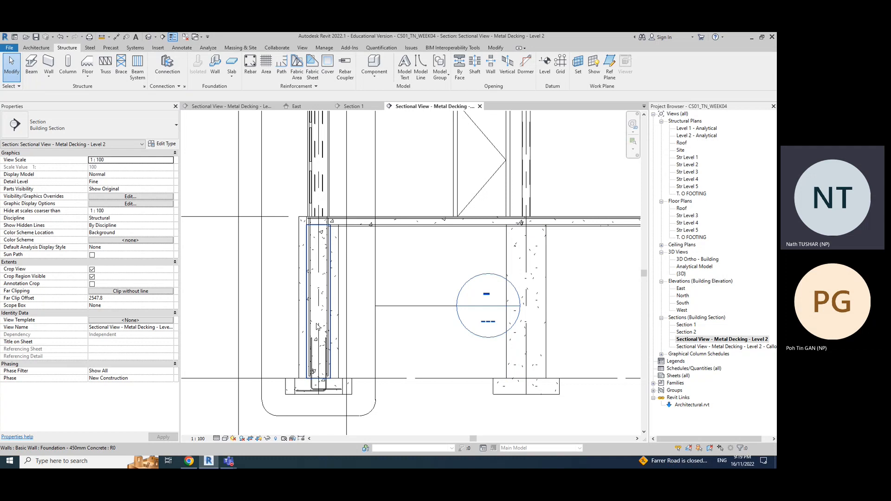
# Step: Examine the 450mm concrete foundation wall and its rebar in the metal decking section
pyautogui.click(549, 332)
pyautogui.click(573, 336)
pyautogui.scroll(2, 319, 327)
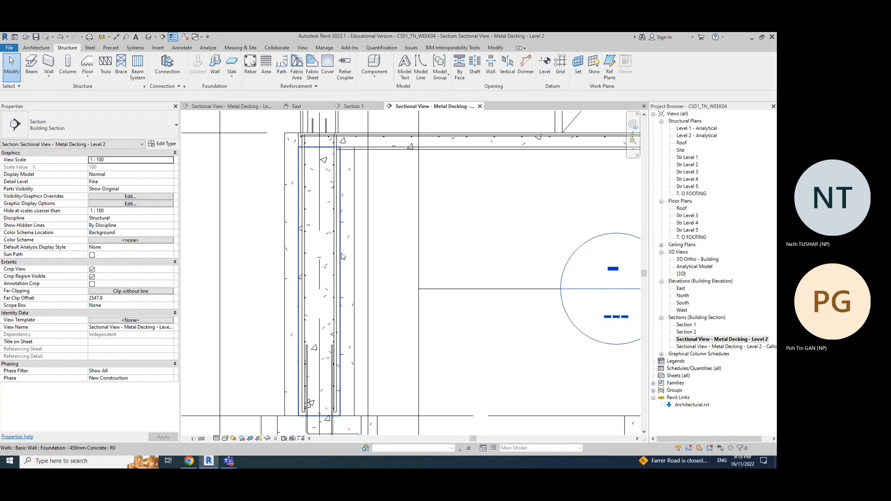
pyautogui.click(341, 256)
pyautogui.click(475, 318)
pyautogui.scroll(-2, 493, 324)
pyautogui.moveTo(556, 343); pyautogui.dragTo(512, 338, button='middle')
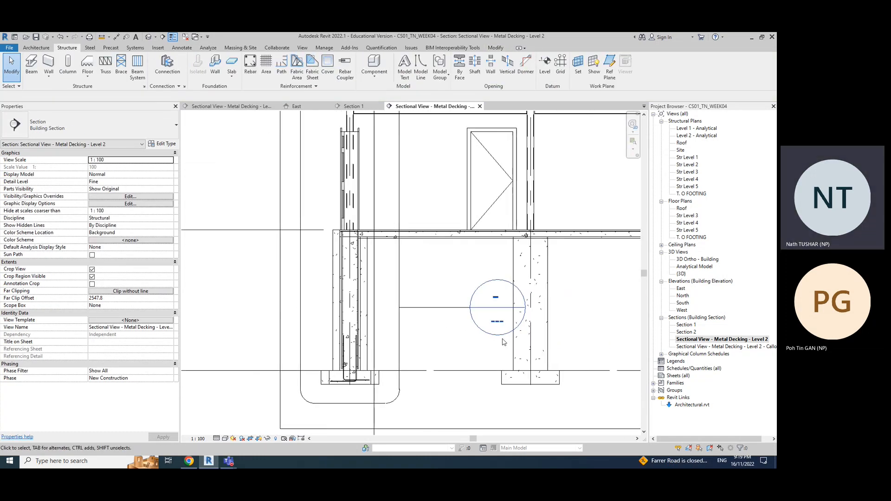
# Step: Compare the properties of the 750 x 750mm concrete columns at grids 8 and 9 with those of the foundation wall
pyautogui.click(513, 338)
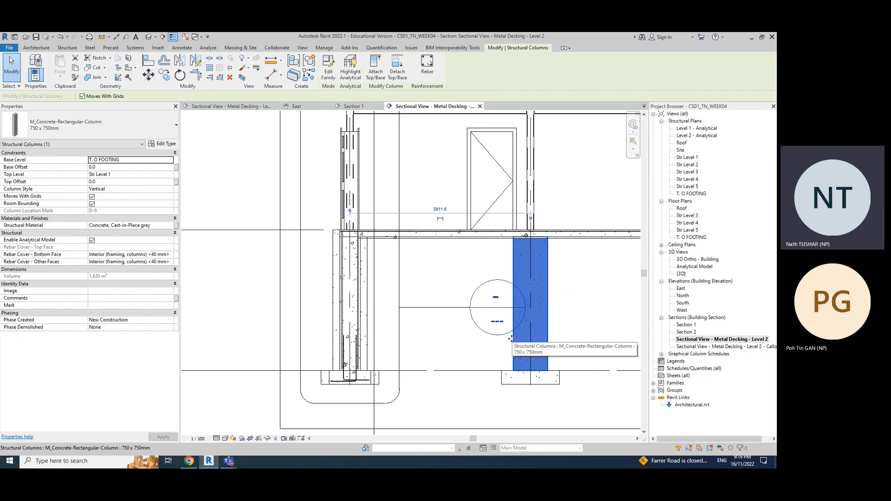
pyautogui.click(362, 318)
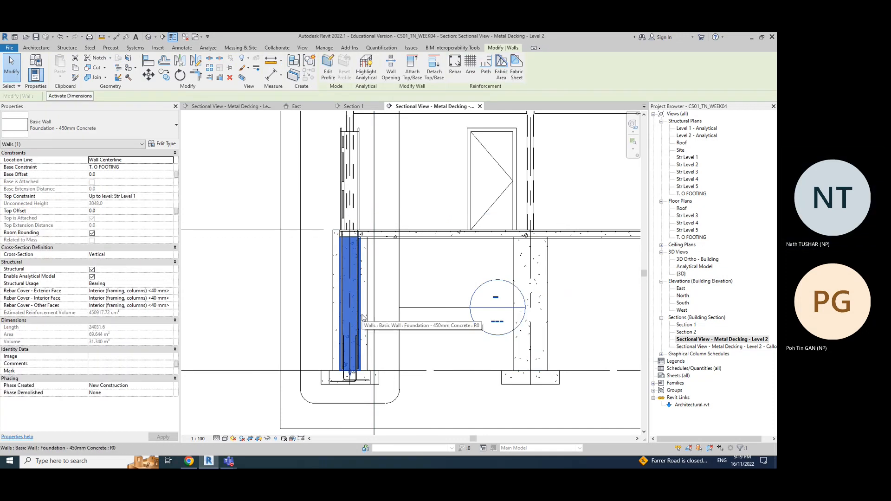
pyautogui.click(453, 330)
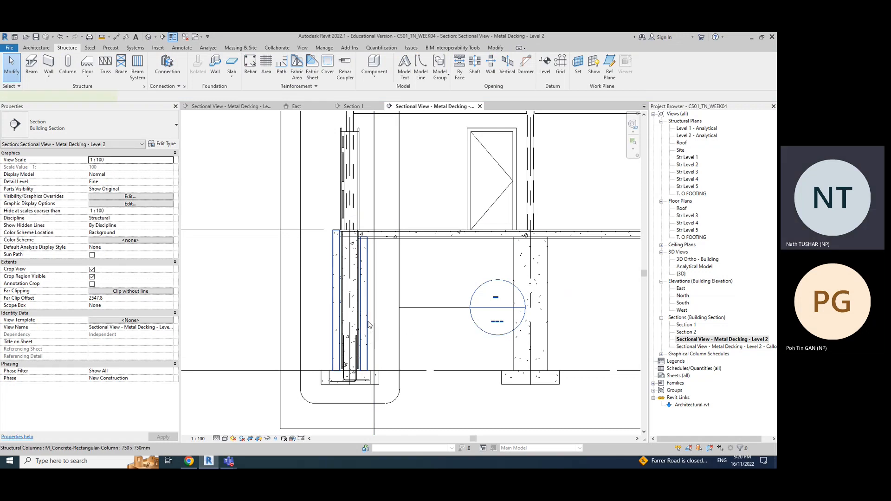
pyautogui.click(369, 324)
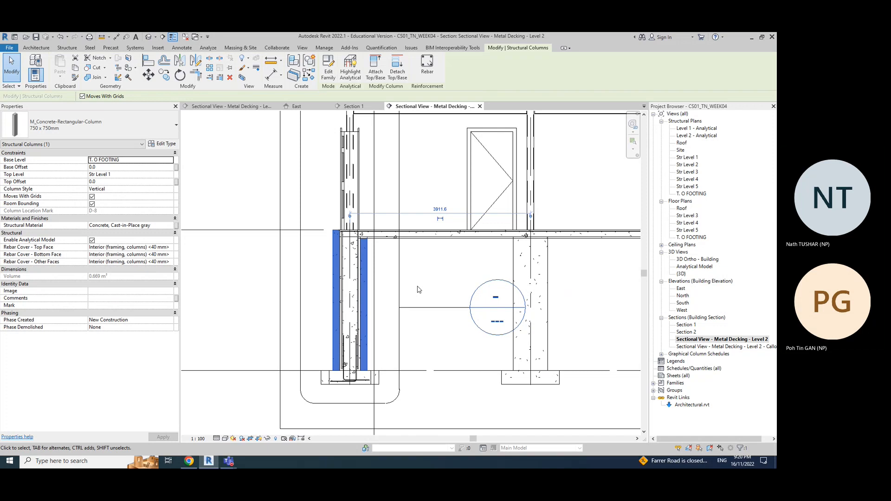
pyautogui.click(454, 337)
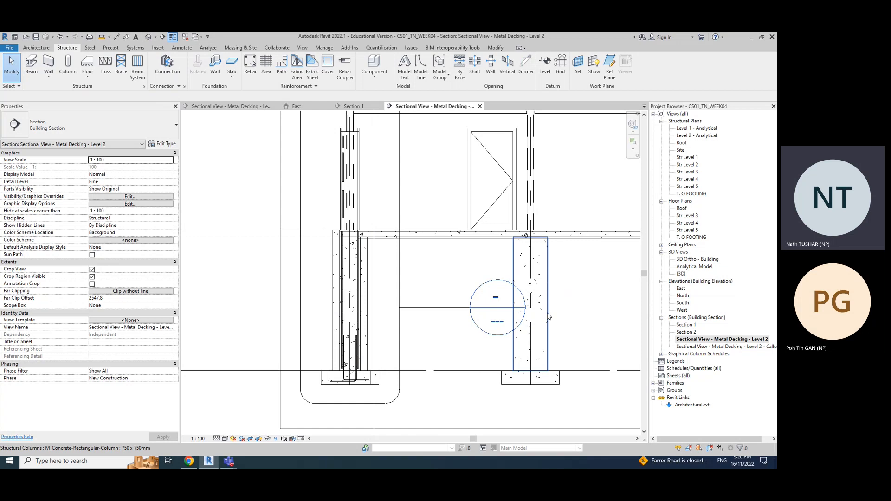
pyautogui.click(549, 315)
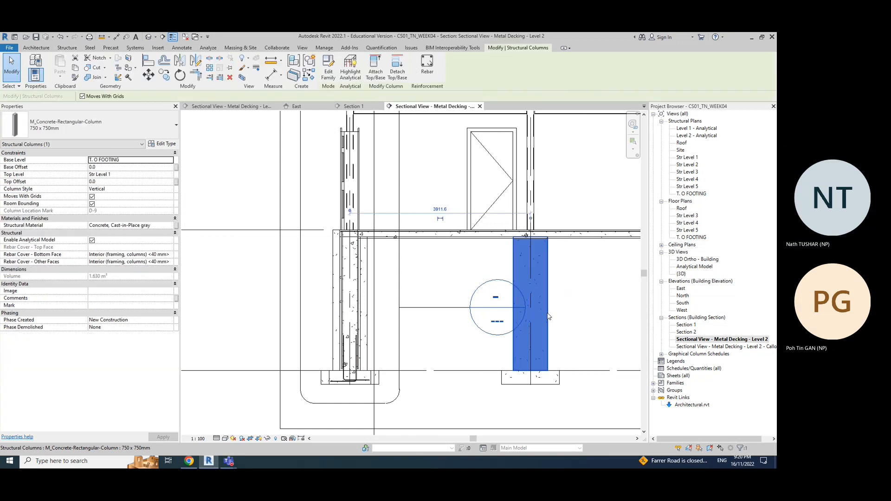
pyautogui.click(567, 312)
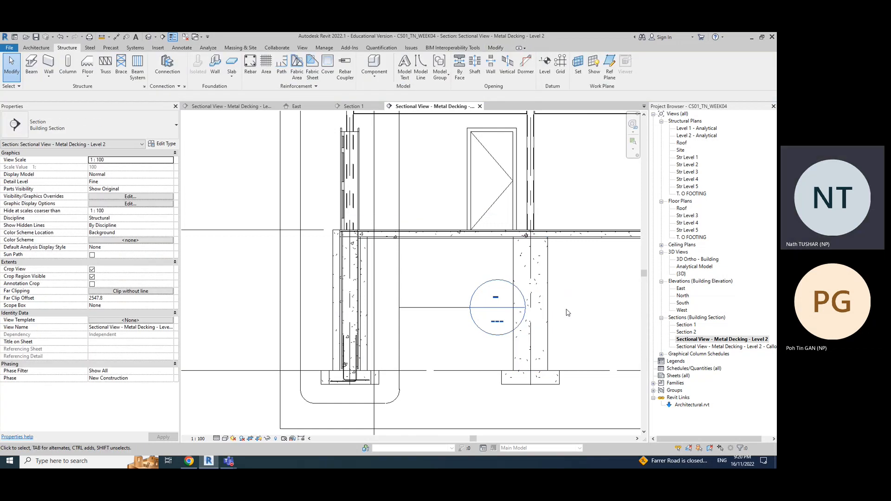
# Step: Widen the metal decking section's crop region beyond grid 10 and clear the selection
pyautogui.scroll(-3, 567, 313)
pyautogui.scroll(1, 450, 328)
pyautogui.scroll(-1, 450, 329)
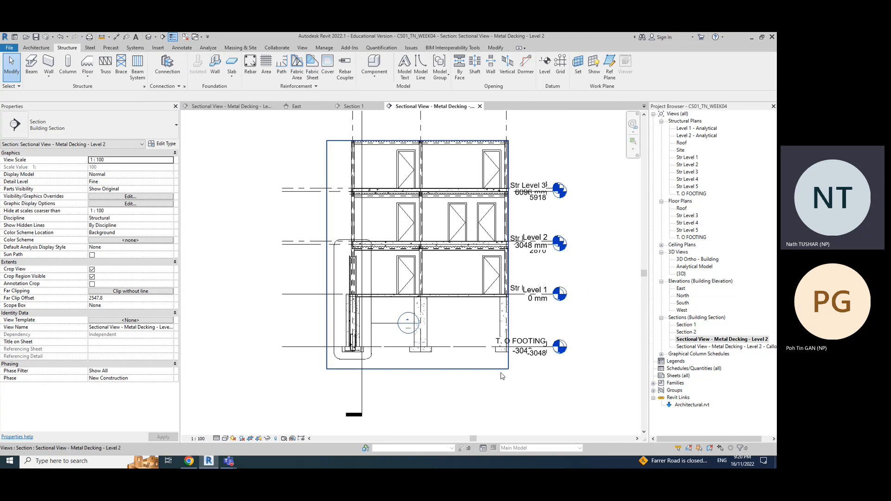
pyautogui.click(477, 369)
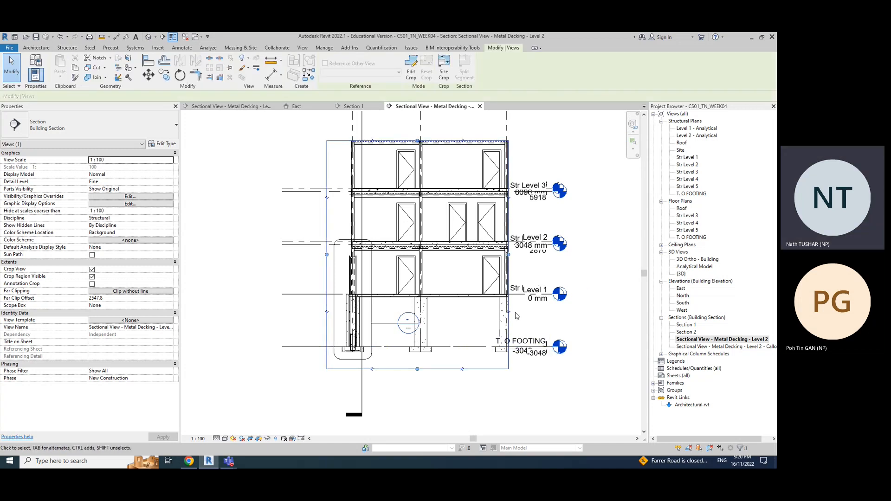
pyautogui.moveTo(542, 253); pyautogui.dragTo(588, 255)
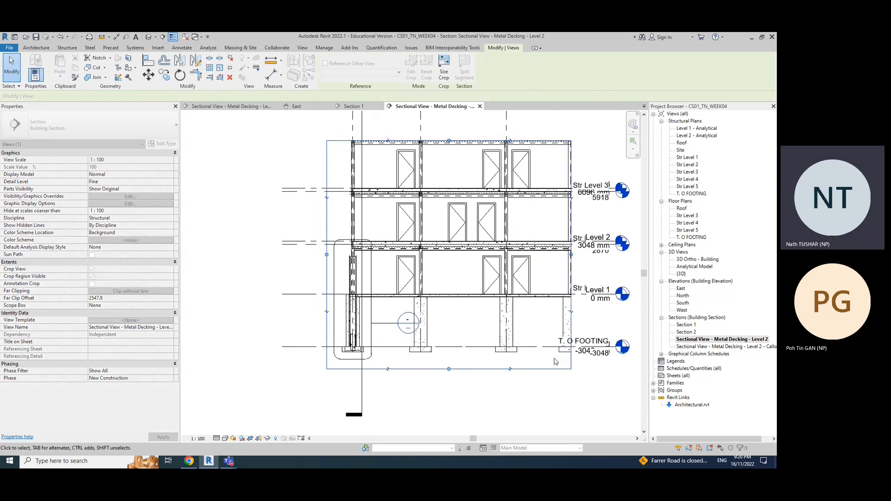
pyautogui.scroll(-1, 532, 397)
pyautogui.scroll(-1, 549, 395)
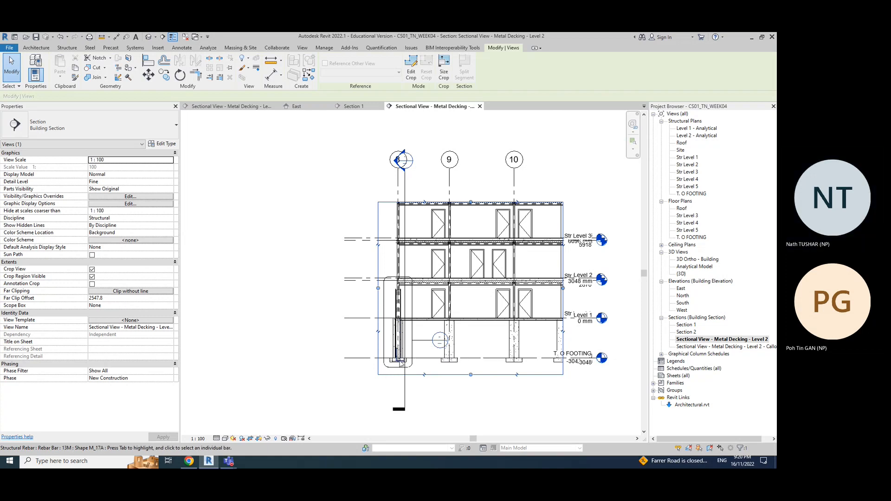
pyautogui.scroll(3, 402, 358)
pyautogui.scroll(2, 402, 357)
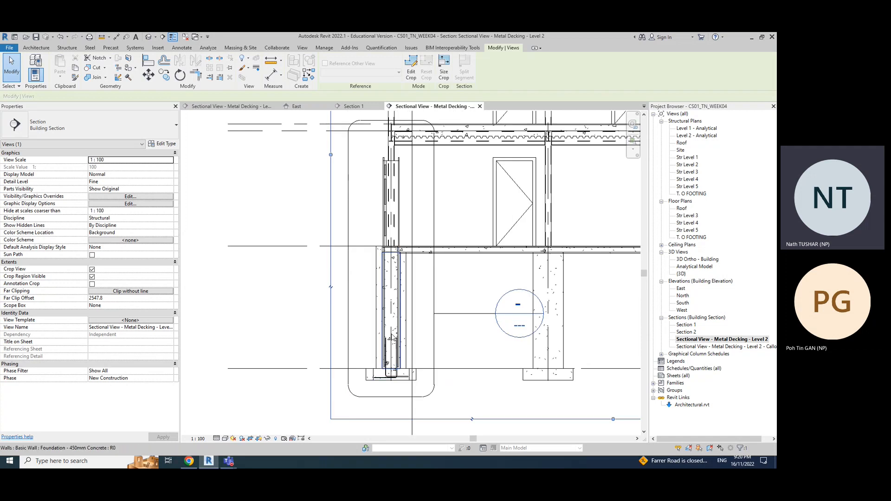
pyautogui.click(577, 321)
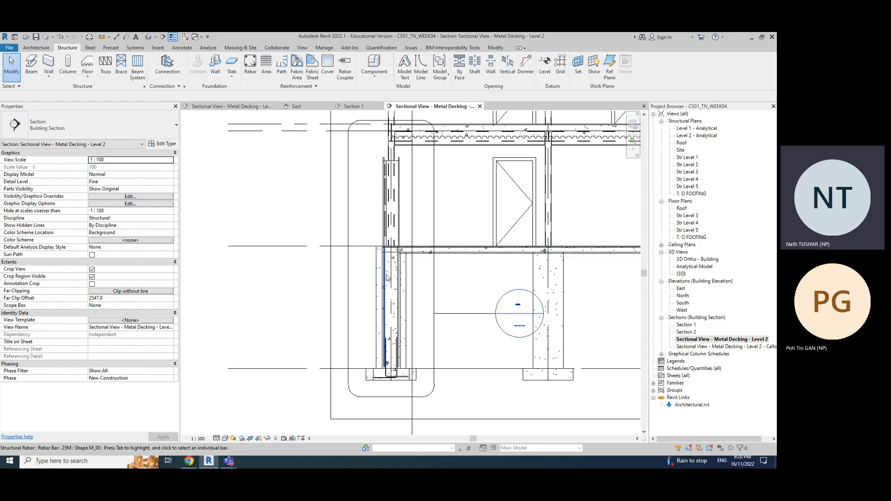
# Step: Check the vertical rebar in the foundation wall and move the wall callout's bubble to the outer side of the building
pyautogui.click(384, 260)
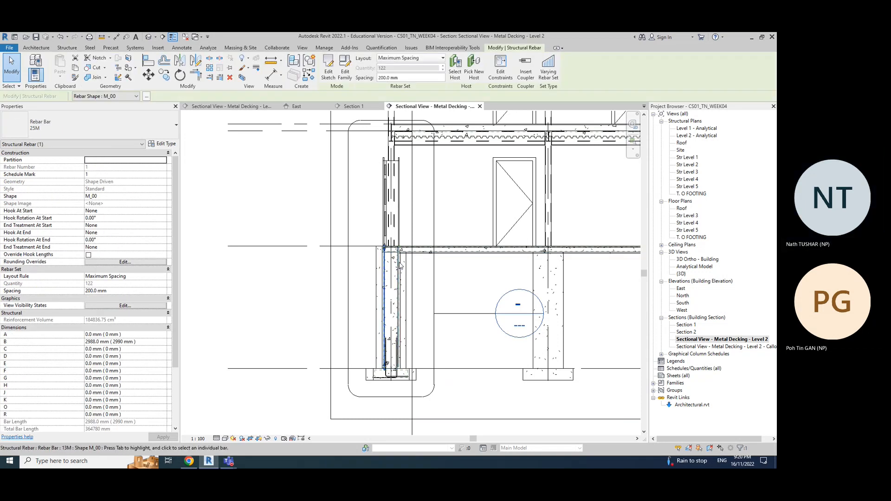
pyautogui.press('Escape')
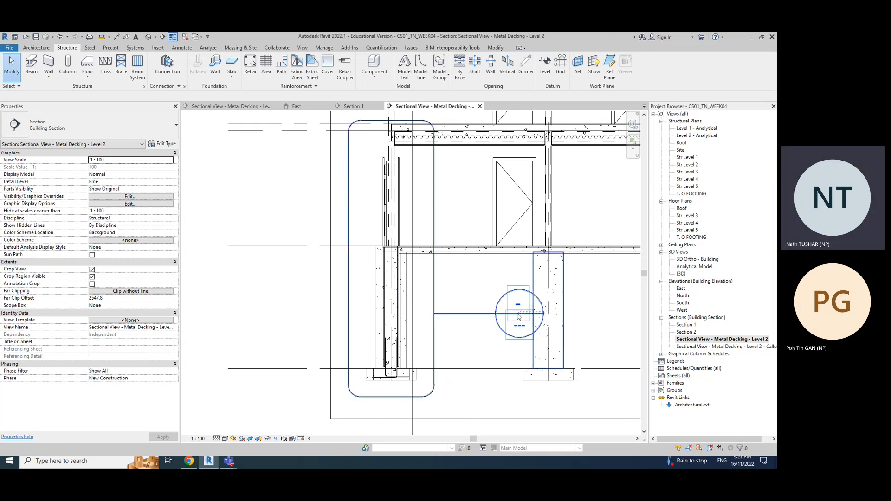
pyautogui.click(487, 314)
pyautogui.moveTo(476, 313); pyautogui.dragTo(279, 290)
pyautogui.click(501, 349)
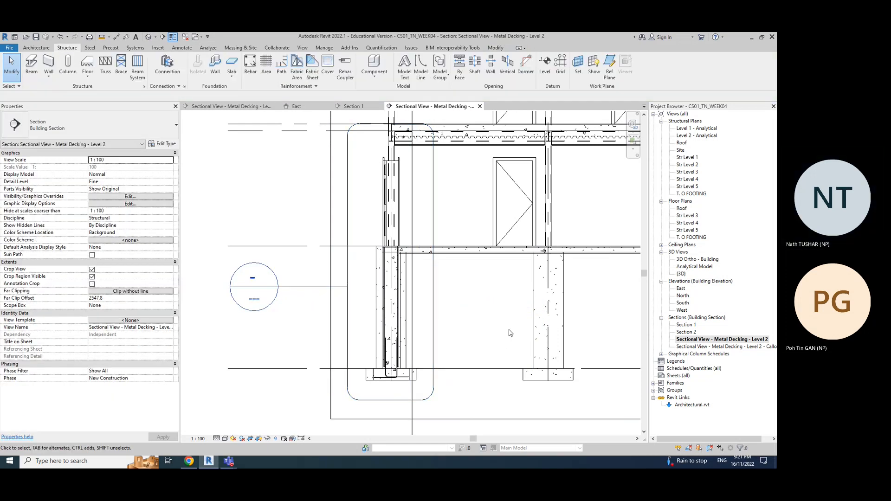
# Step: Examine the 750 x 750mm concrete column at grid 9 and the neighbouring columns and footings, then clear the selection
pyautogui.click(563, 320)
pyautogui.click(595, 320)
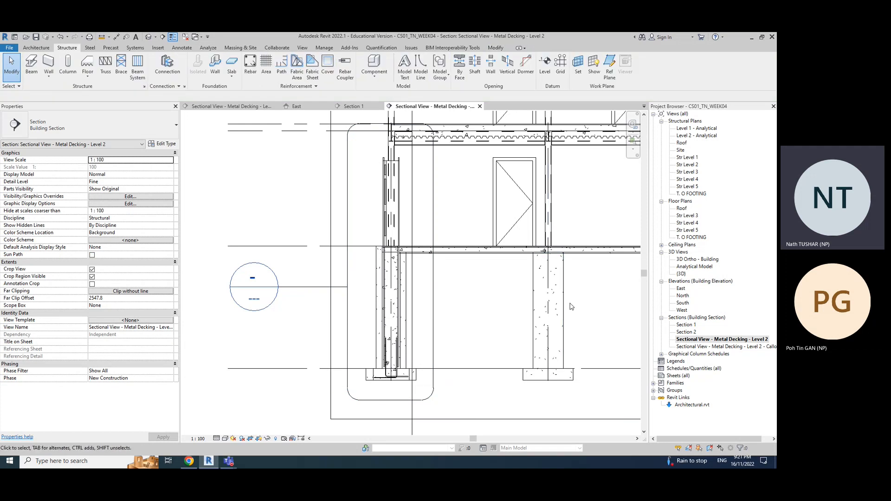
pyautogui.click(564, 295)
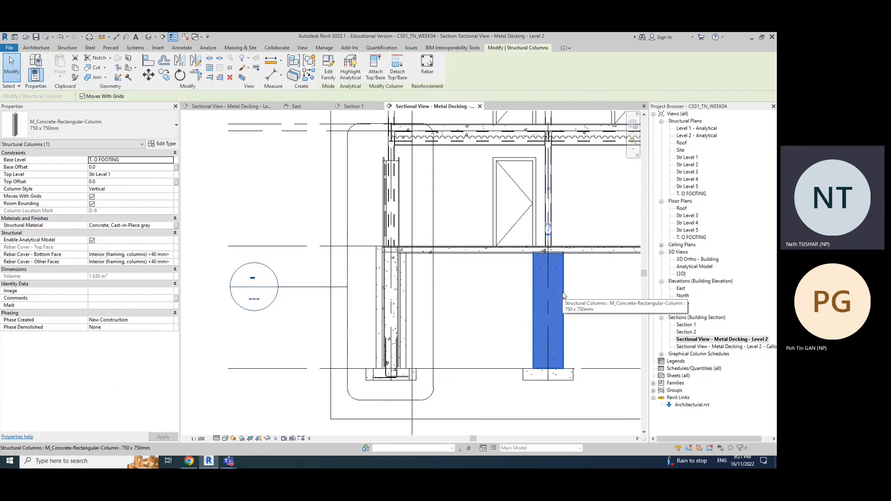
pyautogui.scroll(-2, 634, 279)
pyautogui.scroll(-2, 633, 279)
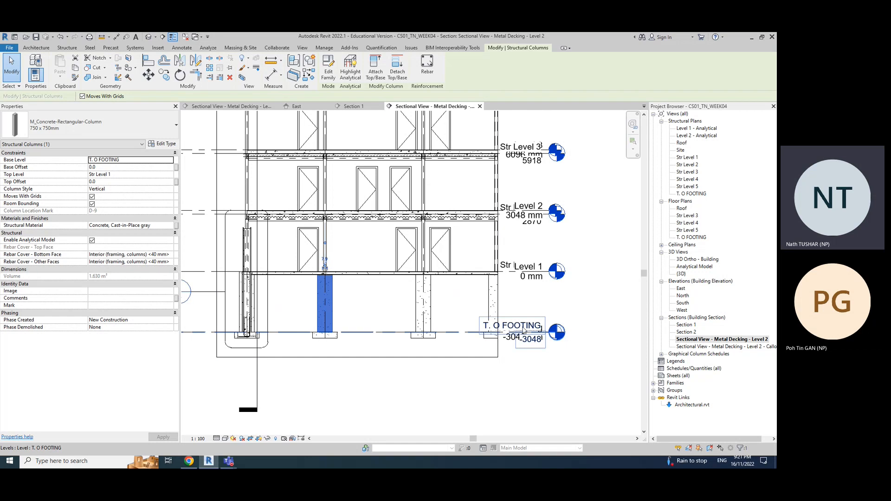
pyautogui.click(357, 303)
pyautogui.click(332, 296)
pyautogui.click(371, 307)
pyautogui.moveTo(379, 297)
pyautogui.mouseDown(button='middle')
pyautogui.moveTo(407, 302)
pyautogui.moveTo(381, 298)
pyautogui.mouseUp(button='middle')
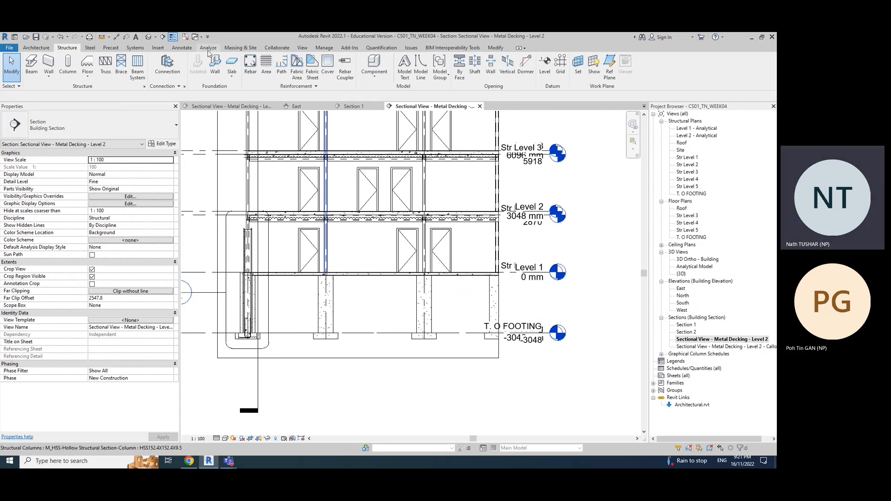
# Step: Create a rectangular callout around the grid 10 concrete column and its footing, and open the callout view
pyautogui.click(303, 49)
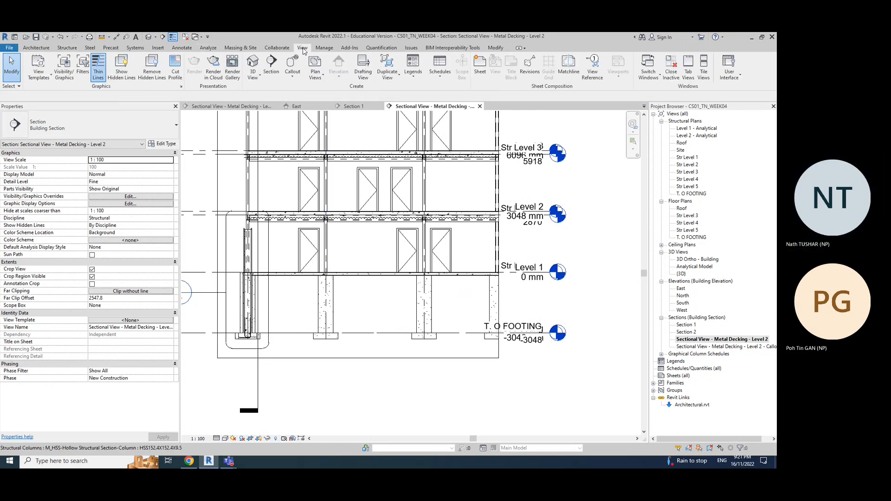
pyautogui.click(292, 76)
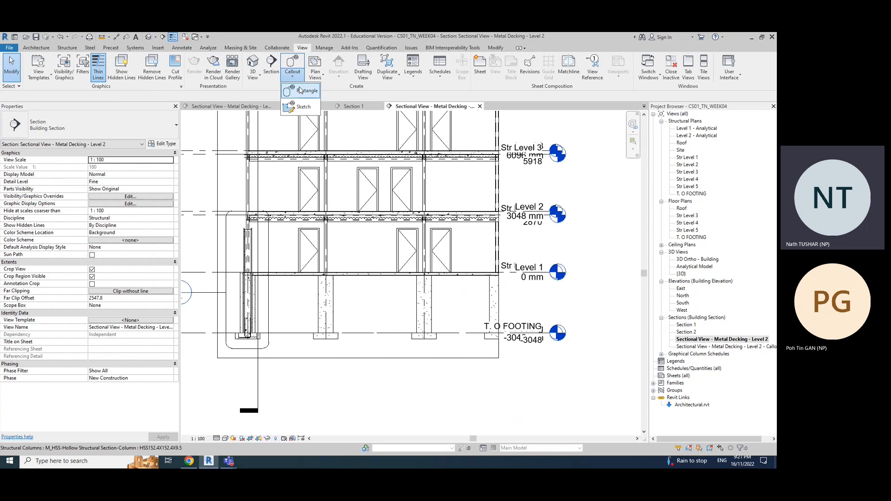
pyautogui.click(301, 91)
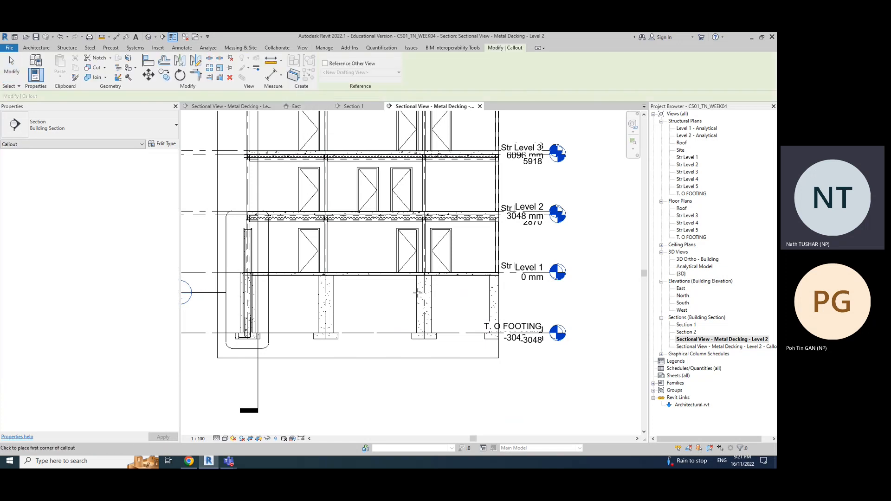
pyautogui.click(404, 267)
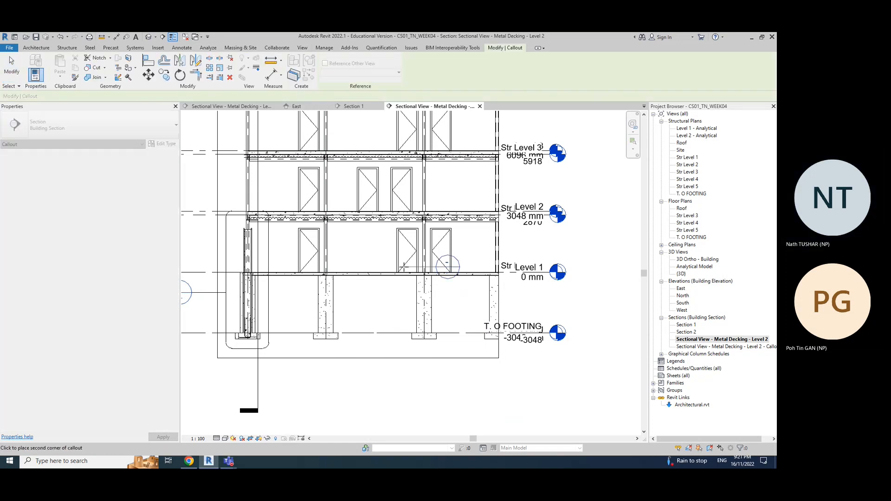
pyautogui.click(443, 347)
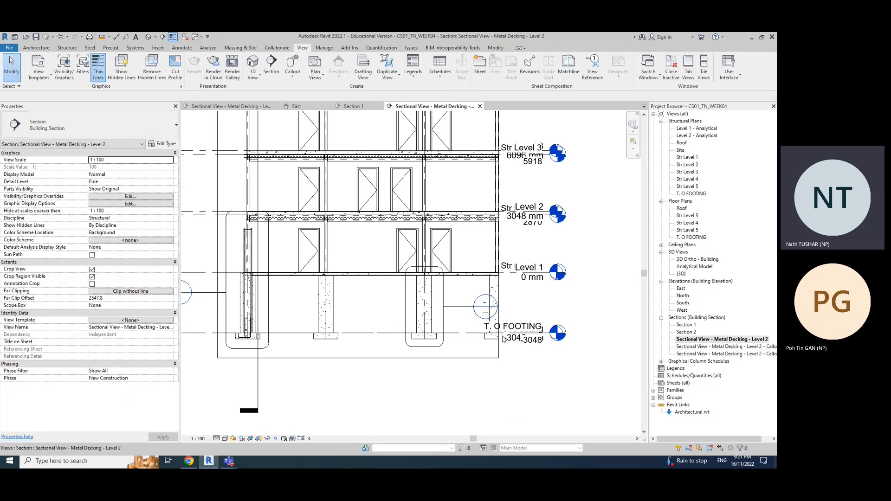
pyautogui.doubleClick(486, 308)
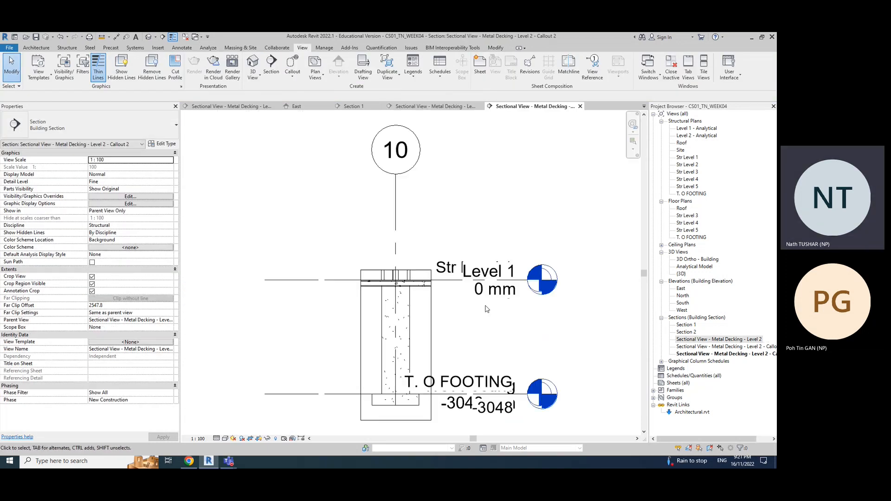
pyautogui.scroll(3, 398, 259)
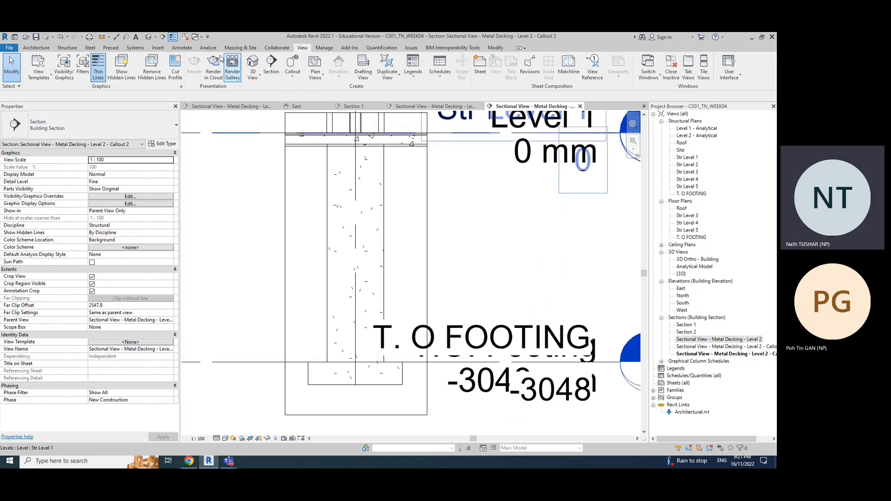
# Step: Try to place a straight rebar of shape M_00 in the callout view's column
pyautogui.click(68, 48)
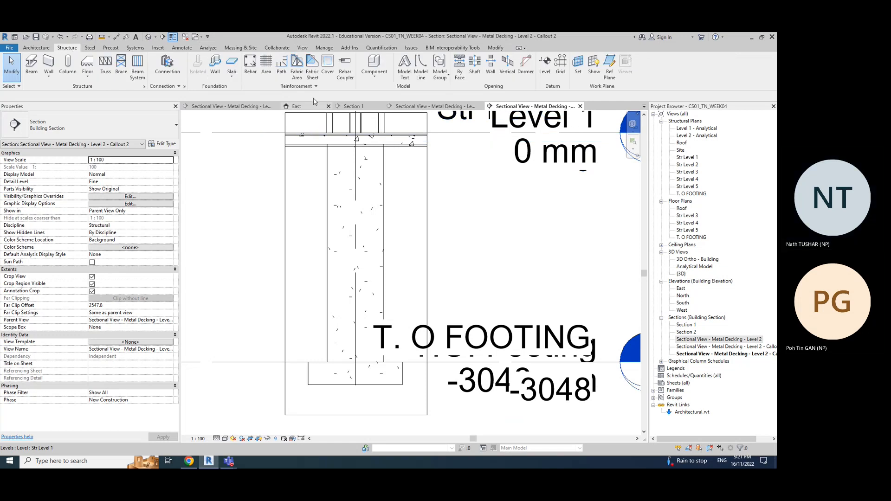
pyautogui.click(250, 65)
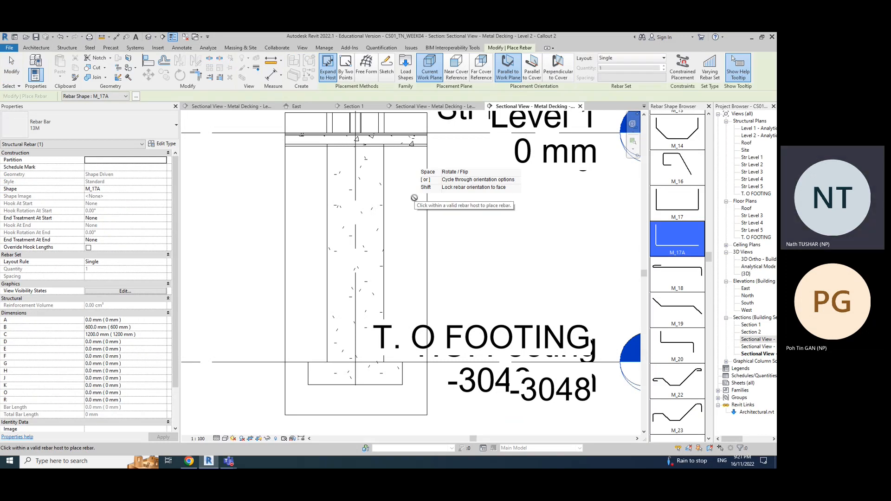
pyautogui.scroll(5, 687, 272)
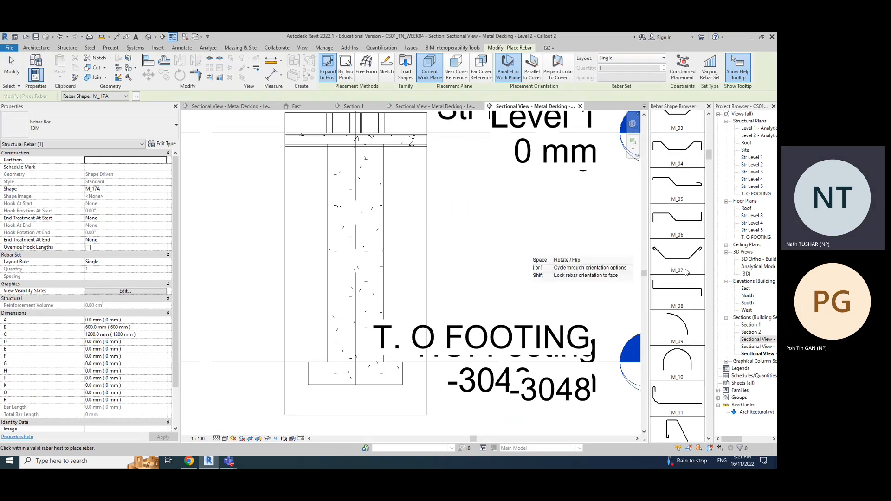
pyautogui.scroll(2, 686, 272)
pyautogui.click(689, 139)
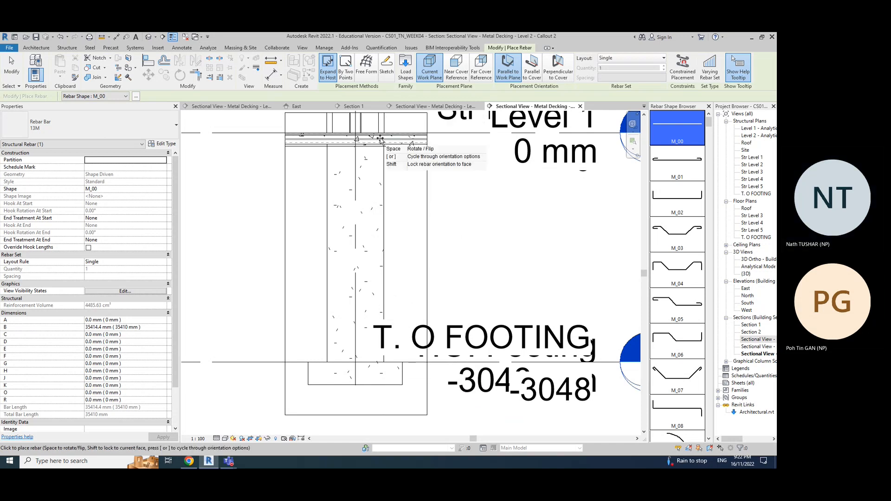
pyautogui.scroll(-1, 381, 138)
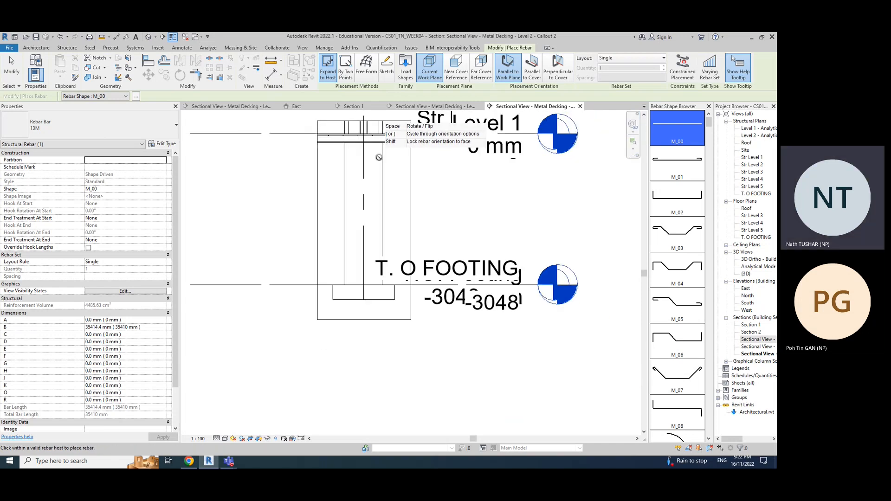
pyautogui.scroll(-1, 377, 171)
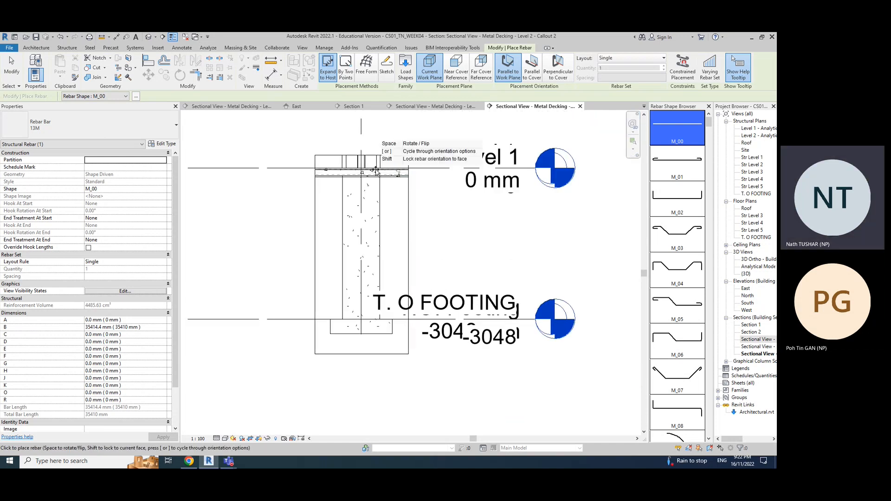
pyautogui.scroll(1, 377, 171)
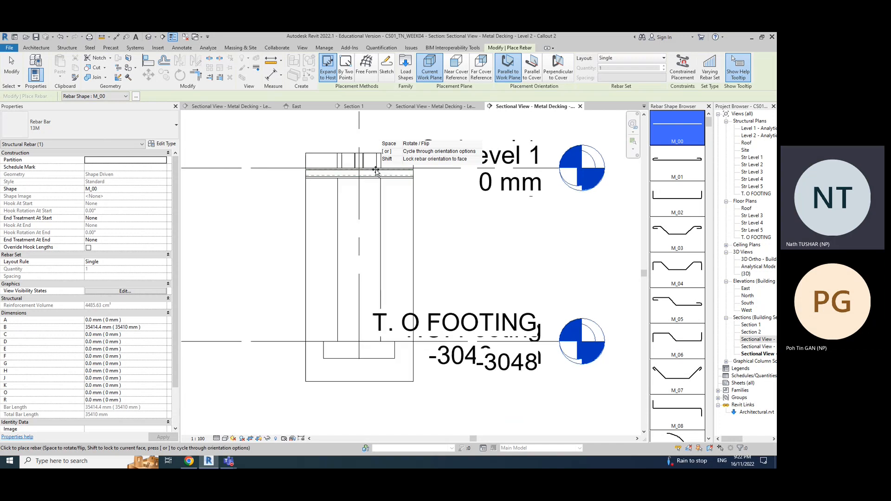
pyautogui.press('Escape')
pyautogui.press('Escape')
# Step: Try to add M_00 rebar with the concrete column selected as host, oriented Perpendicular to Cover
pyautogui.click(383, 175)
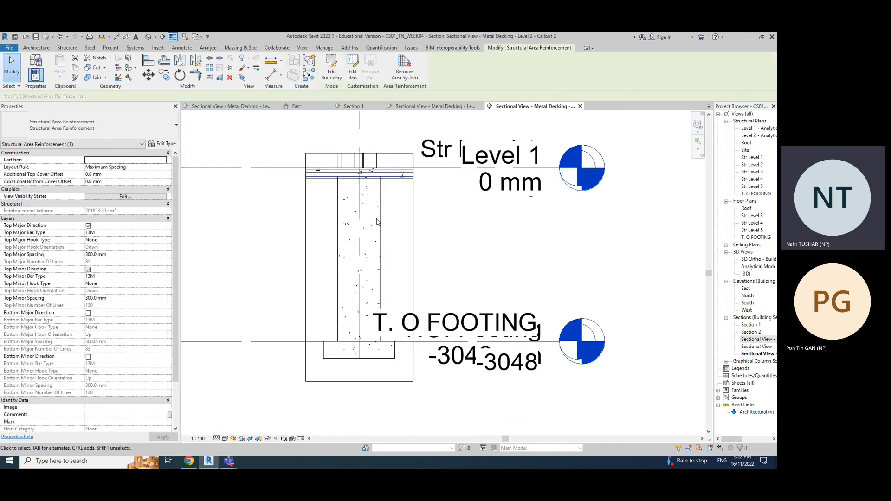
pyautogui.press('Escape')
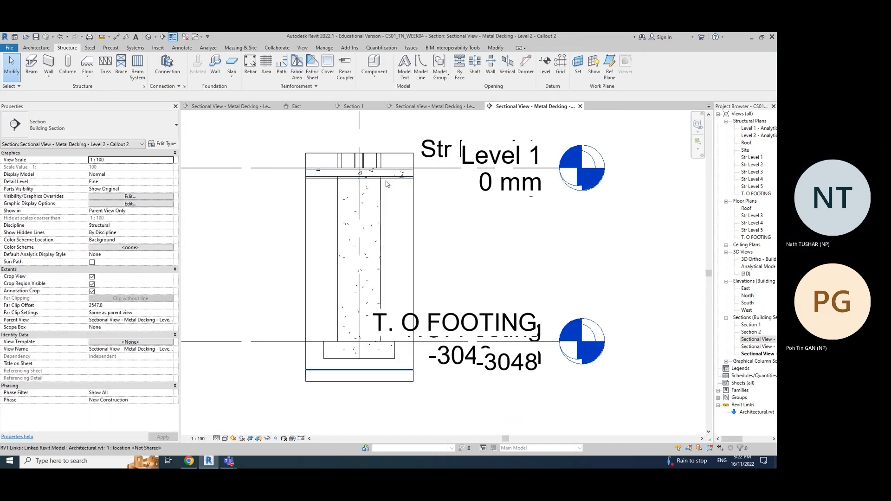
pyautogui.click(379, 227)
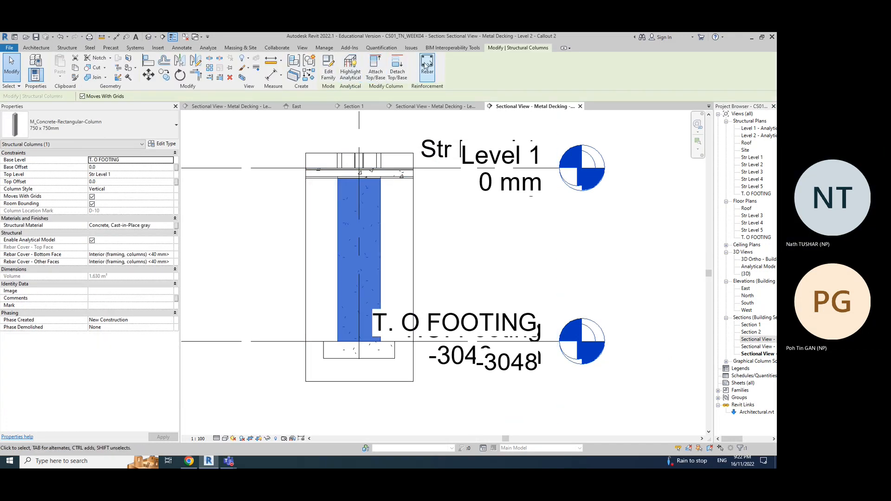
pyautogui.click(426, 81)
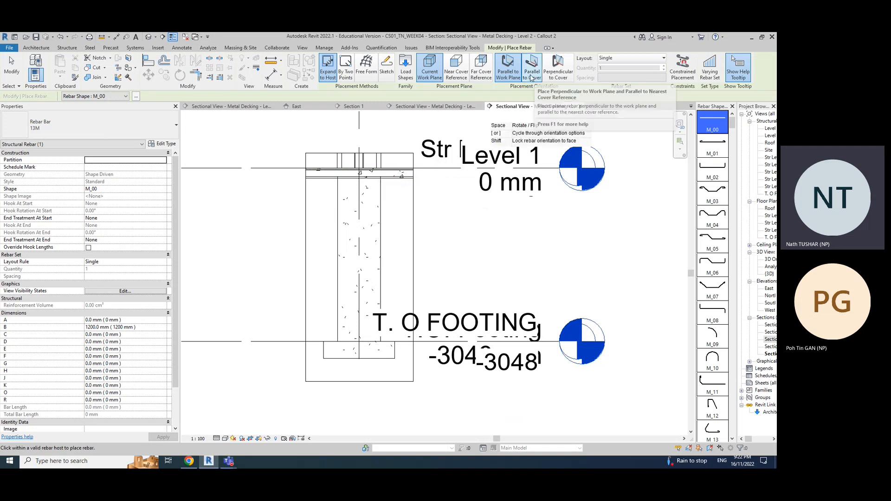
pyautogui.click(559, 74)
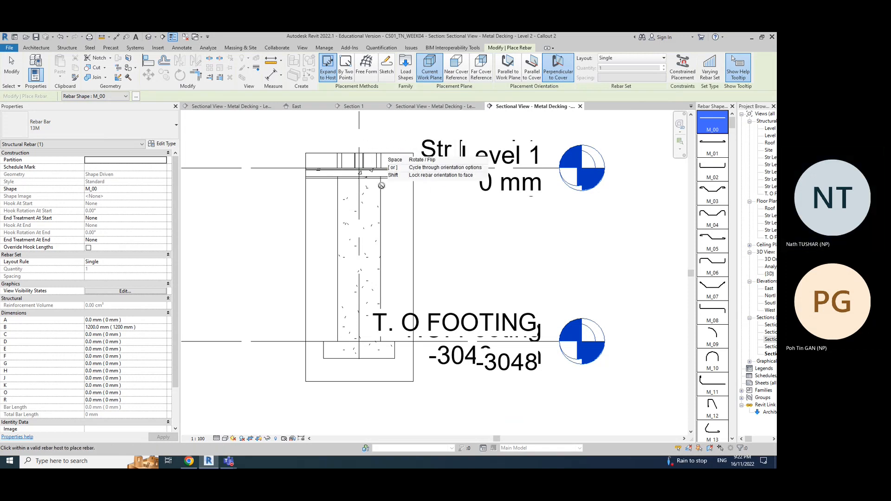
pyautogui.press('Escape')
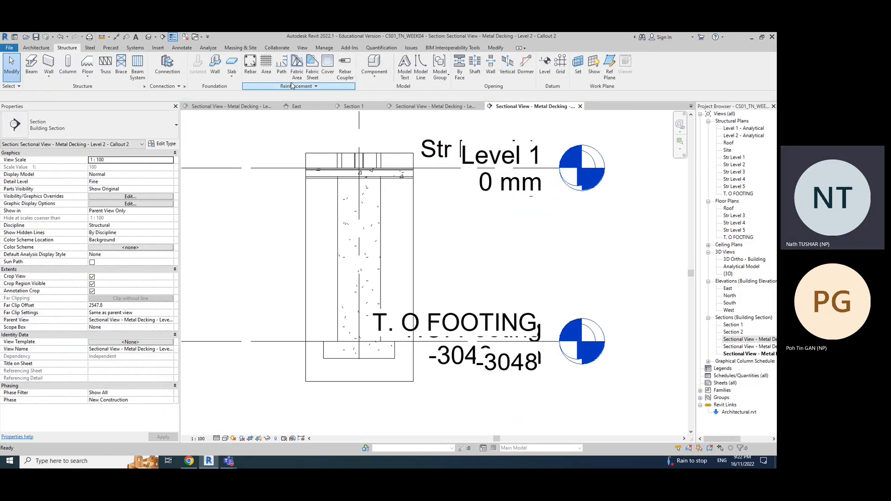
# Step: Try to start area reinforcement in the callout view, and inspect the 1250 x 1250 x 300mm footing's properties
pyautogui.click(267, 72)
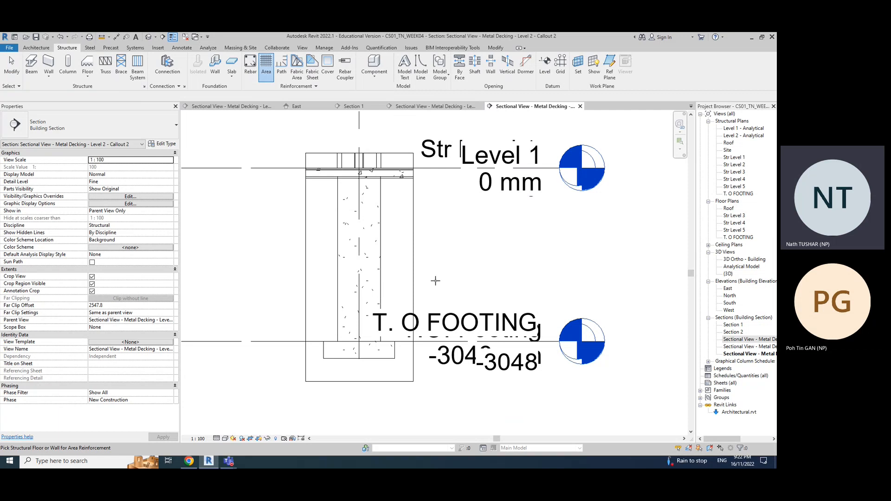
pyautogui.click(414, 241)
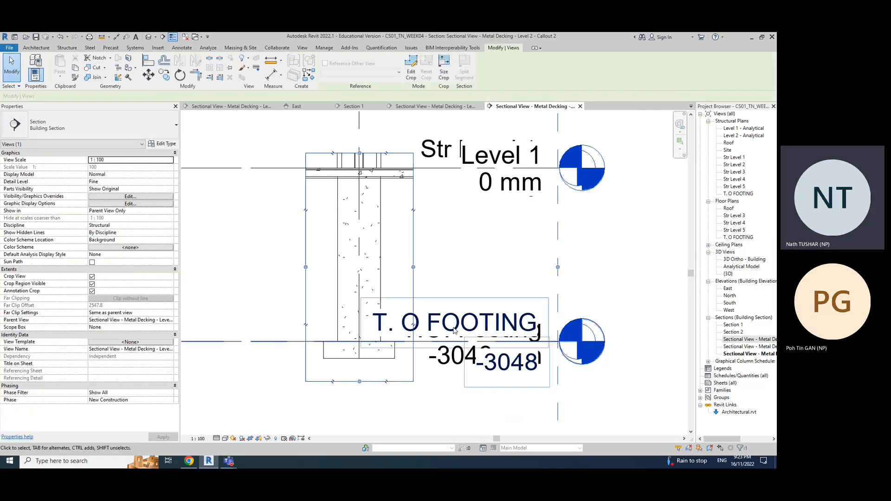
pyautogui.click(369, 332)
pyautogui.click(372, 367)
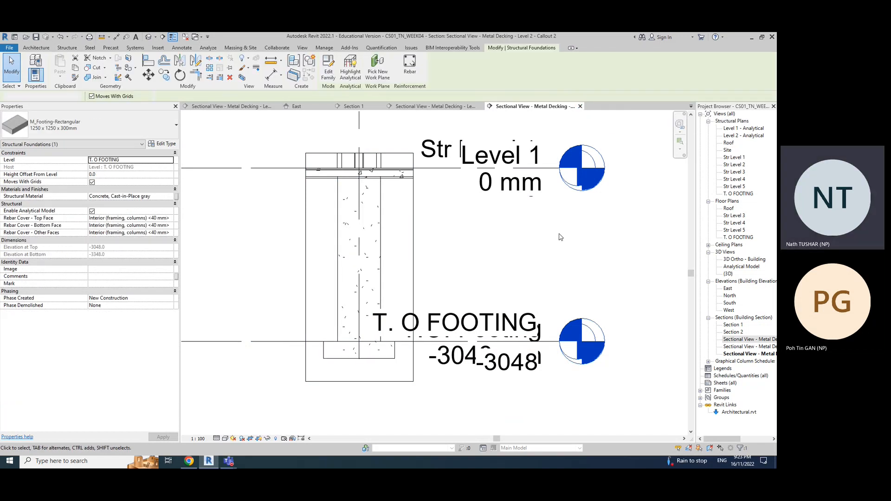
# Step: Examine the model categories in the callout view's visibility/graphic overrides for the structural and reinforcement entries
pyautogui.click(472, 231)
pyautogui.press('v')
pyautogui.press('v')
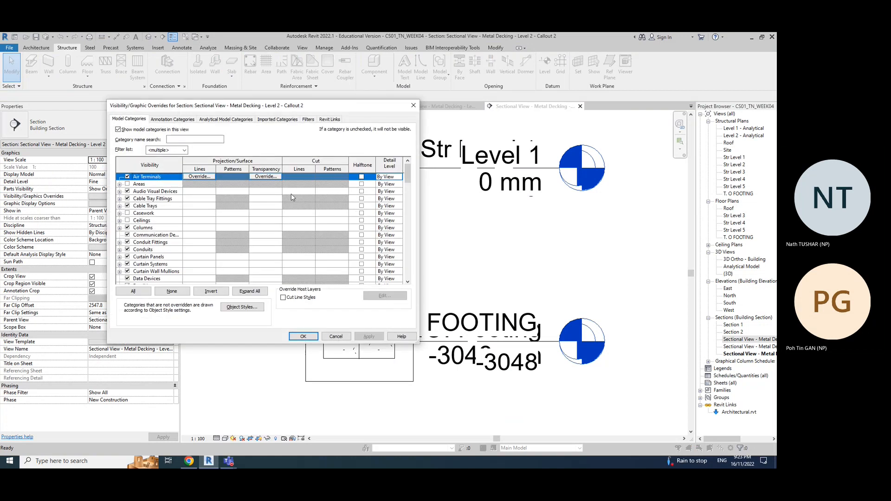
pyautogui.scroll(-8, 146, 247)
pyautogui.scroll(-3, 145, 251)
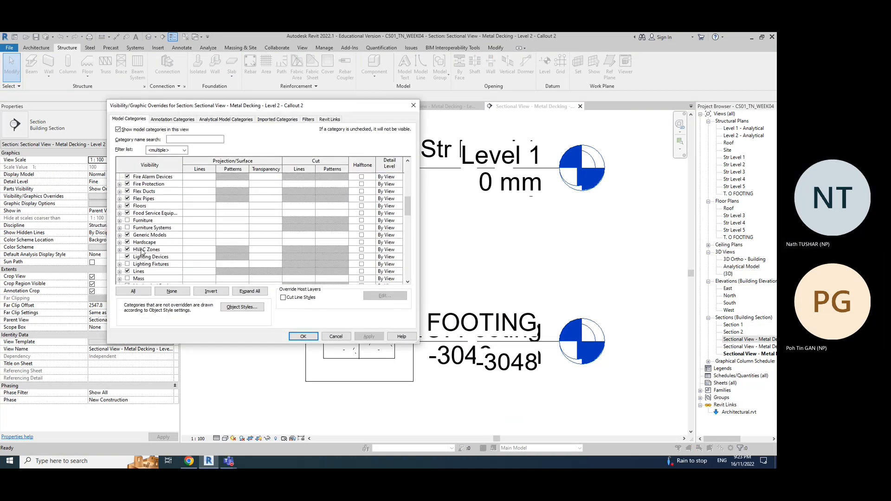
pyautogui.scroll(-6, 138, 262)
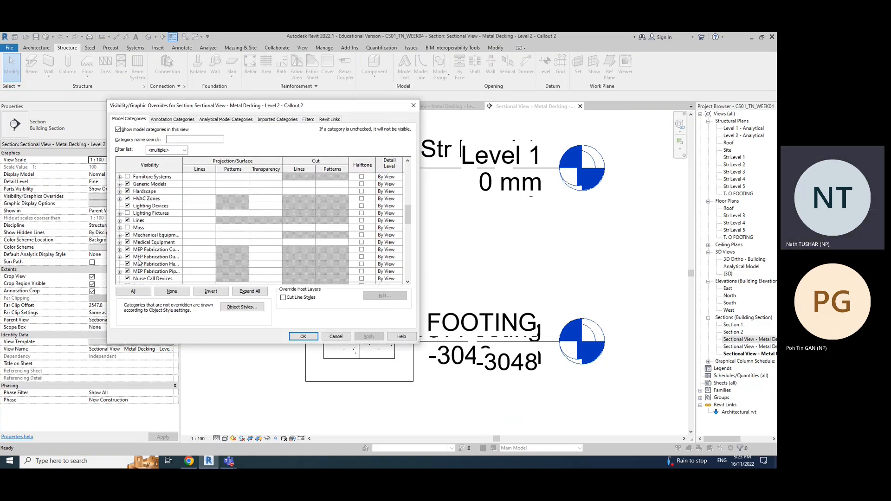
pyautogui.scroll(-2, 134, 256)
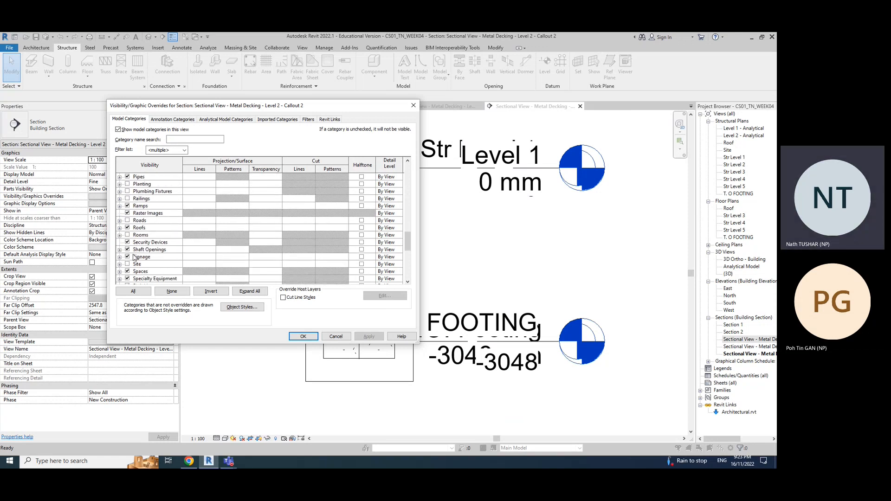
pyautogui.scroll(-2, 129, 258)
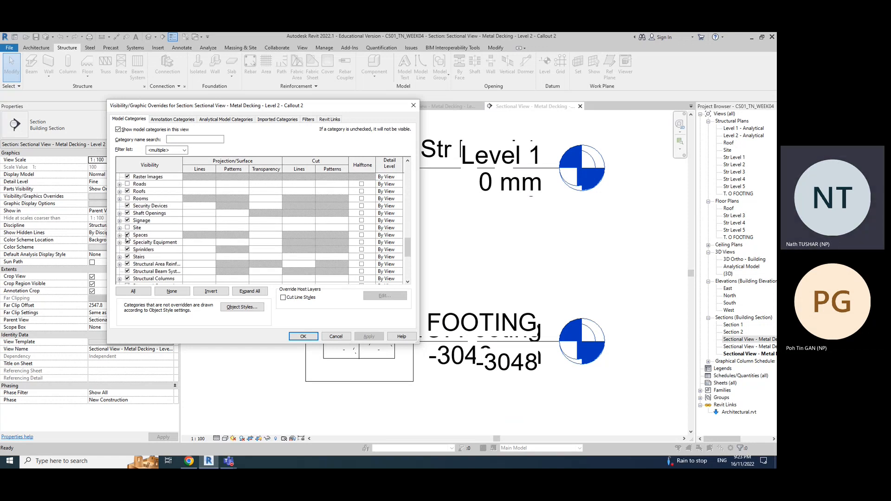
pyautogui.scroll(-4, 123, 268)
pyautogui.scroll(4, 129, 263)
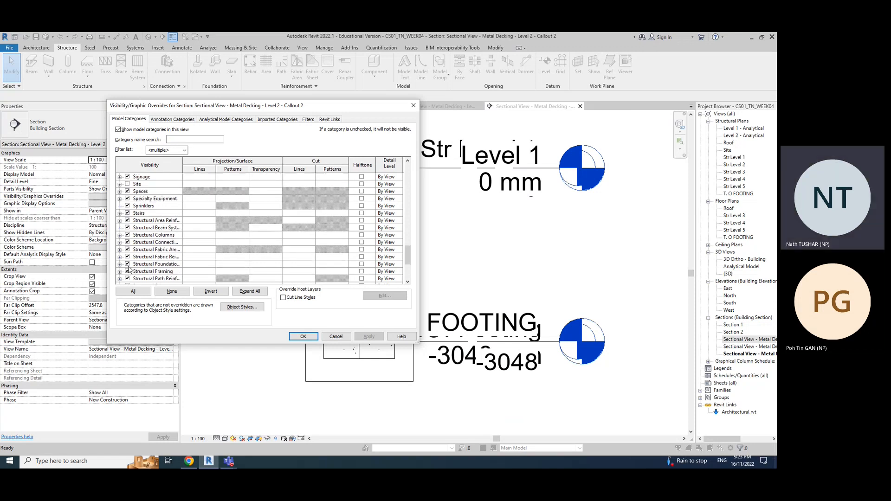
pyautogui.scroll(1, 135, 208)
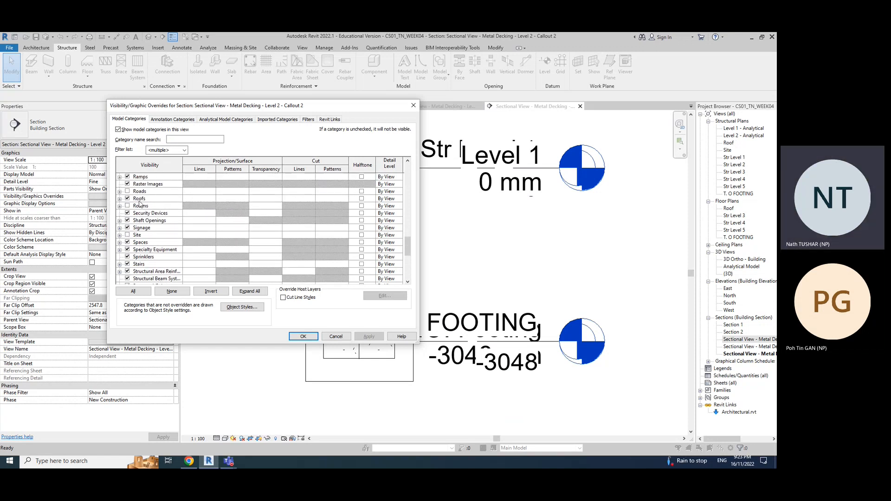
# Step: Hide the Sections annotation category in the callout view's visibility/graphic overrides
pyautogui.click(173, 121)
pyautogui.scroll(-6, 168, 253)
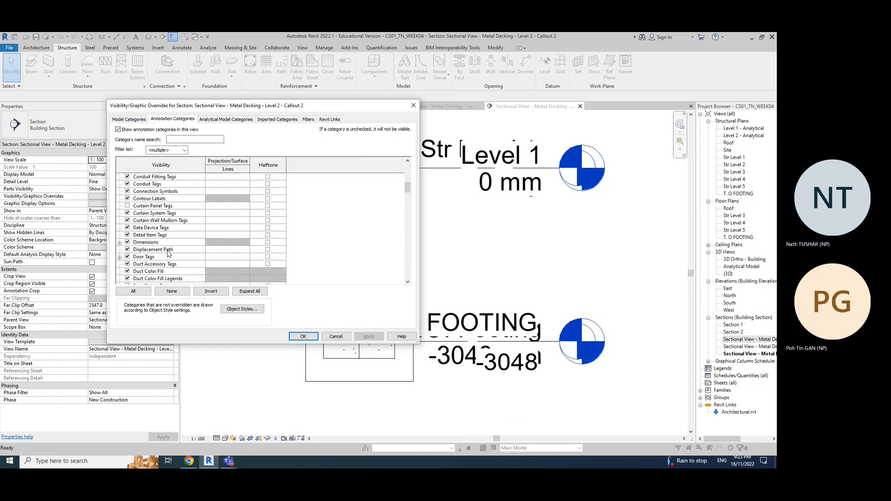
pyautogui.scroll(-10, 180, 253)
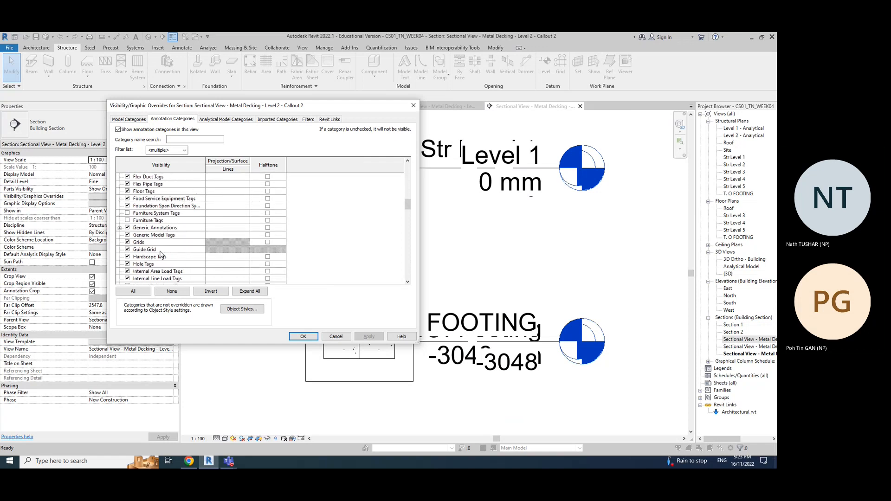
pyautogui.scroll(-9, 163, 261)
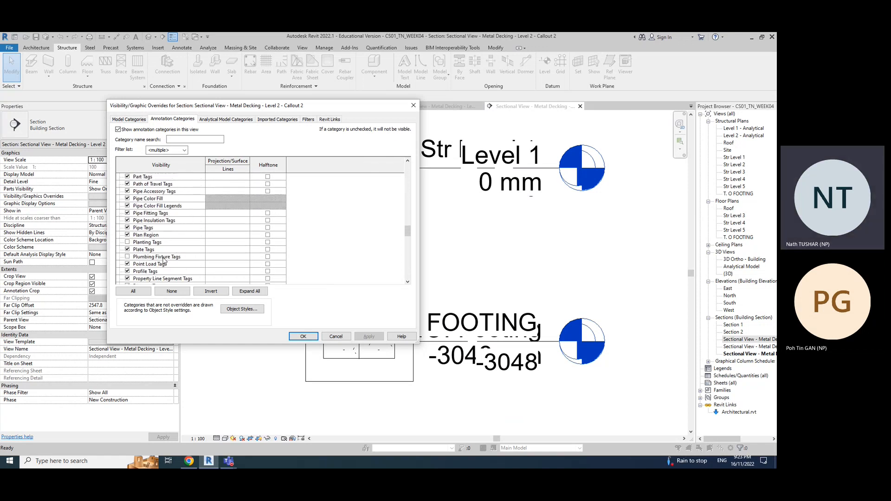
pyautogui.scroll(-6, 163, 260)
pyautogui.click(127, 220)
pyautogui.click(128, 242)
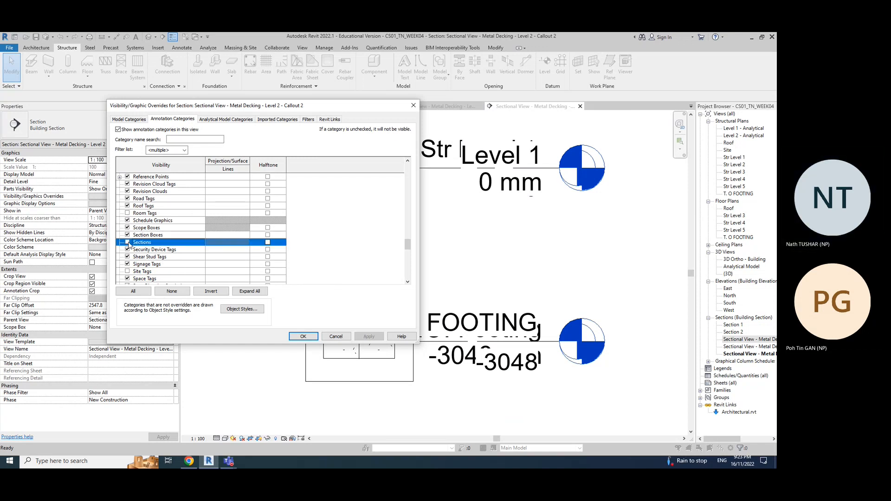
pyautogui.click(303, 336)
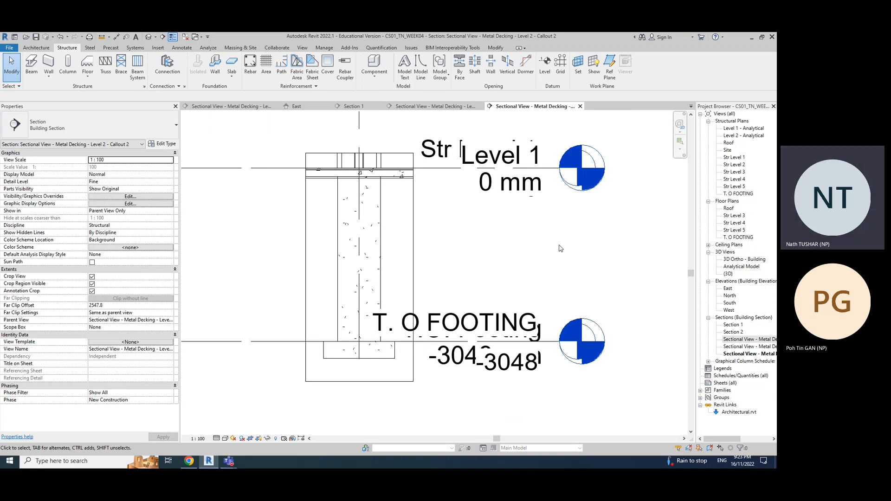
# Step: Hide the Levels annotation category in the callout view's visibility/graphic overrides
pyautogui.press('v')
pyautogui.press('g')
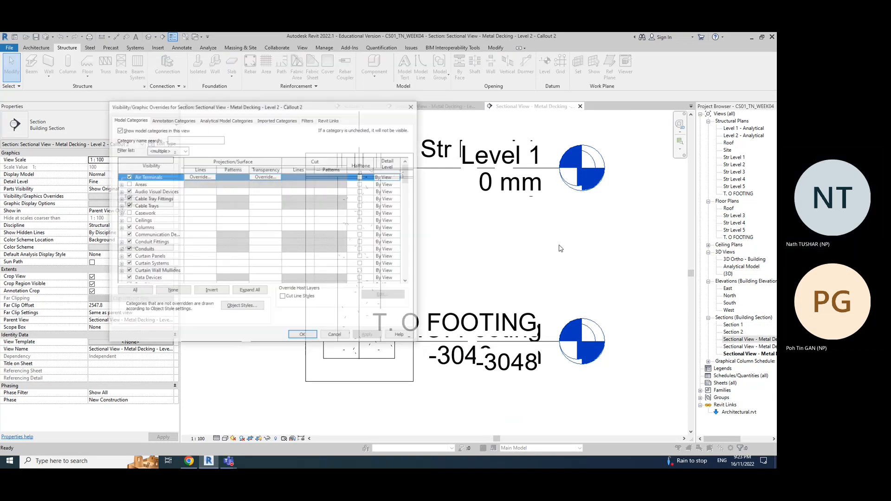
pyautogui.click(172, 119)
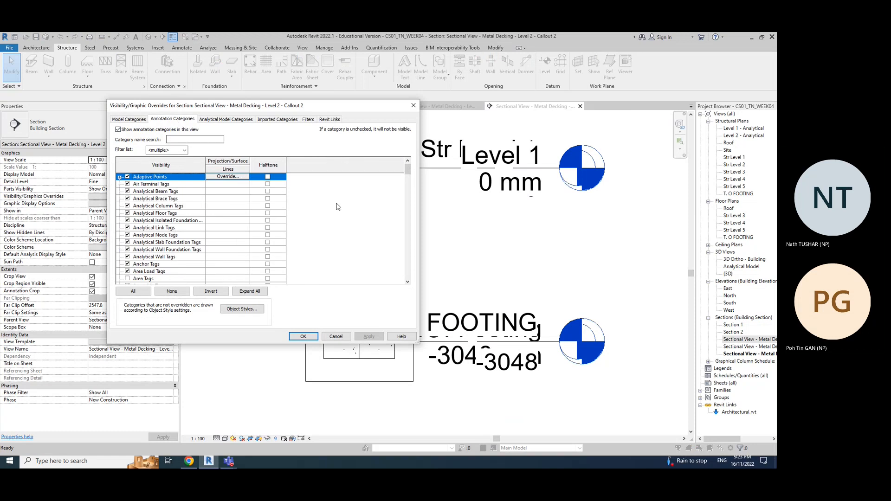
pyautogui.moveTo(406, 172); pyautogui.dragTo(399, 215)
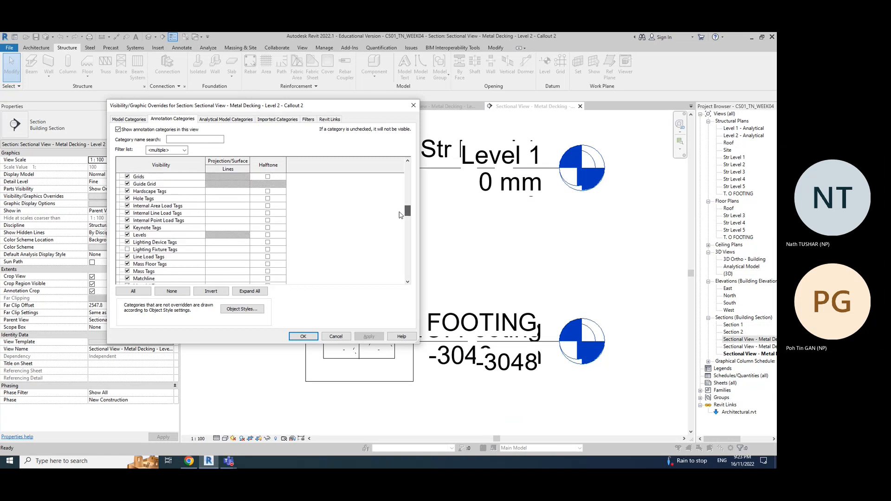
pyautogui.click(127, 235)
pyautogui.click(369, 336)
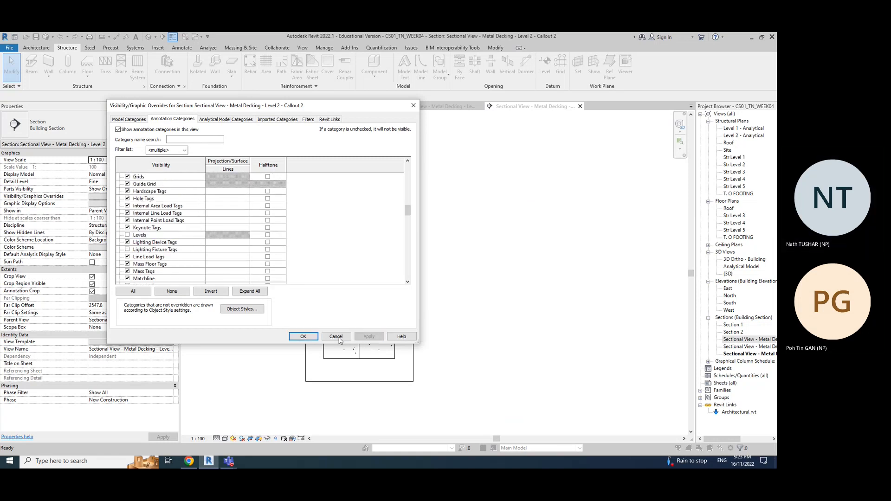
pyautogui.click(304, 337)
pyautogui.scroll(-2, 488, 299)
pyautogui.scroll(3, 447, 284)
pyautogui.click(418, 284)
pyautogui.click(497, 294)
pyautogui.click(444, 282)
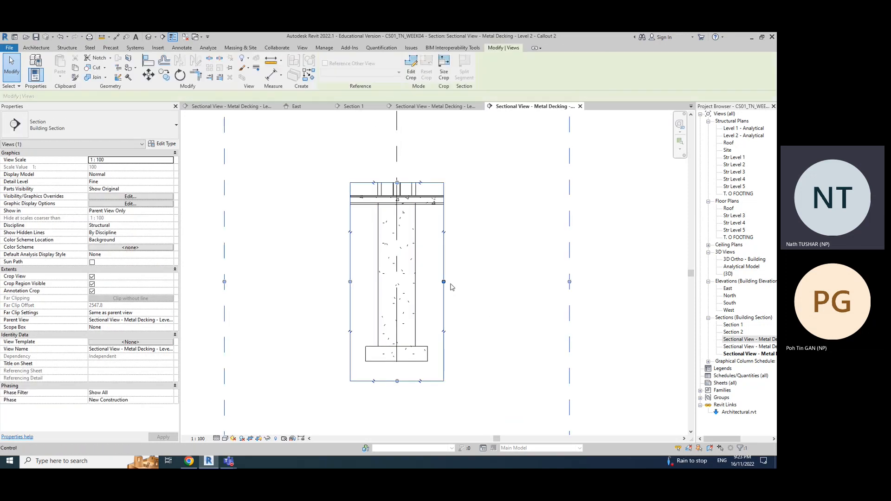
pyautogui.scroll(-1, 461, 300)
pyautogui.press('Escape')
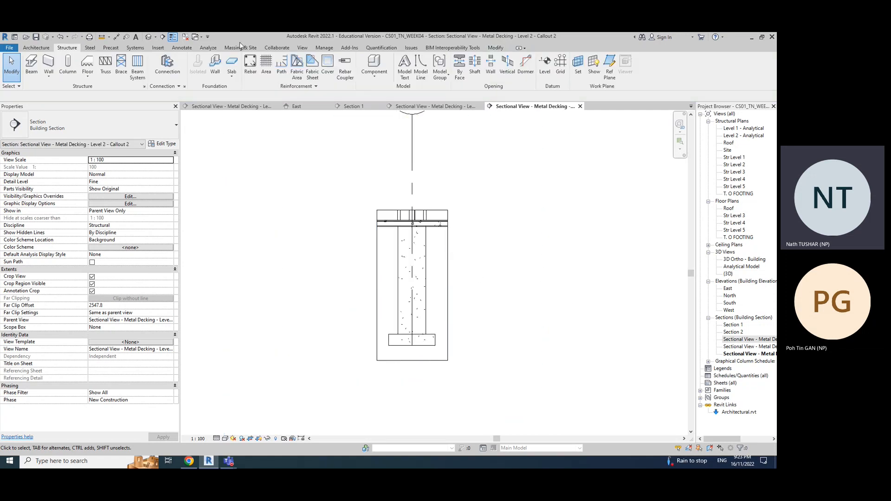
# Step: Try to sketch a 13M rebar in the callout view with the concrete column as host
pyautogui.click(254, 71)
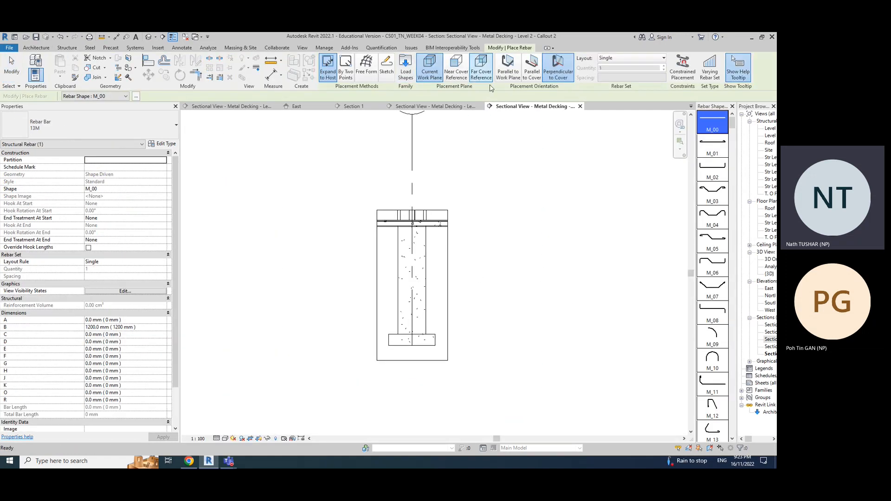
pyautogui.click(387, 70)
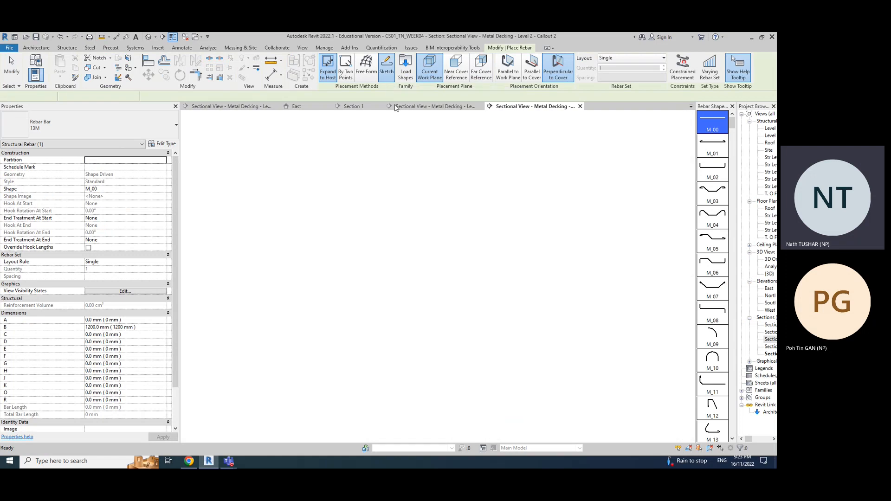
pyautogui.click(426, 232)
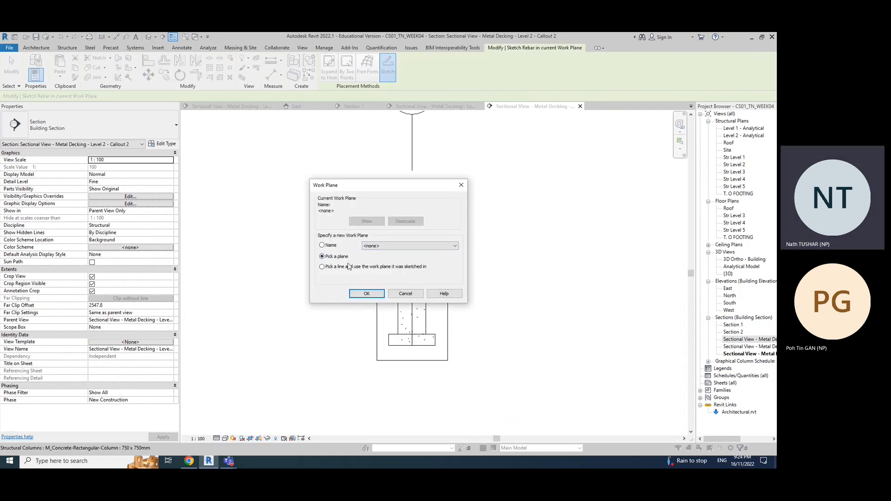
pyautogui.click(406, 294)
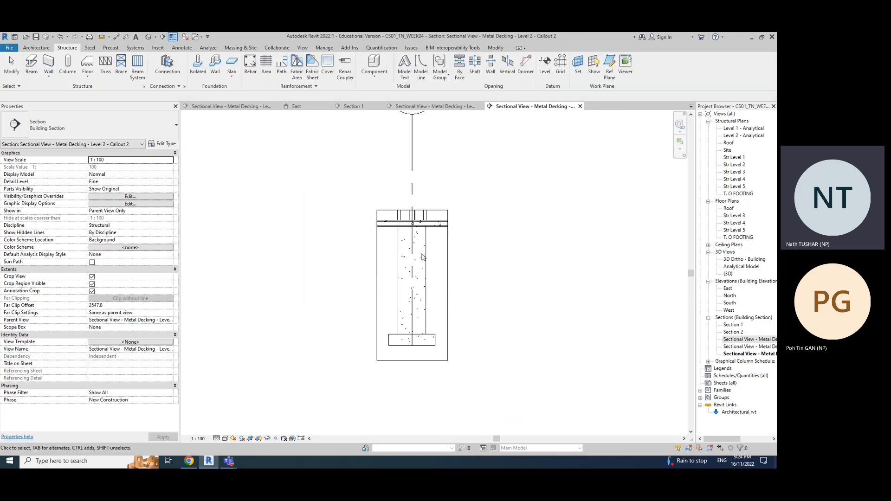
# Step: Try to place an M_00 rebar in the callout view's column, oriented Parallel to Work Plane
pyautogui.click(250, 72)
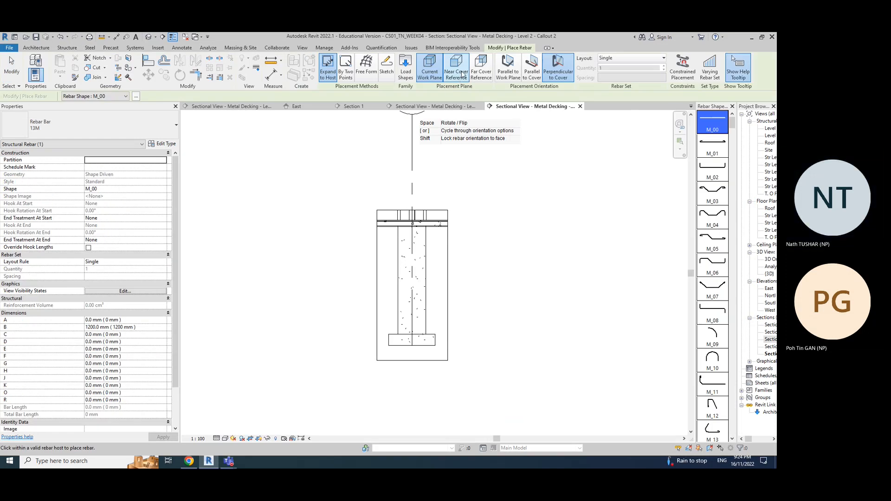
pyautogui.click(505, 79)
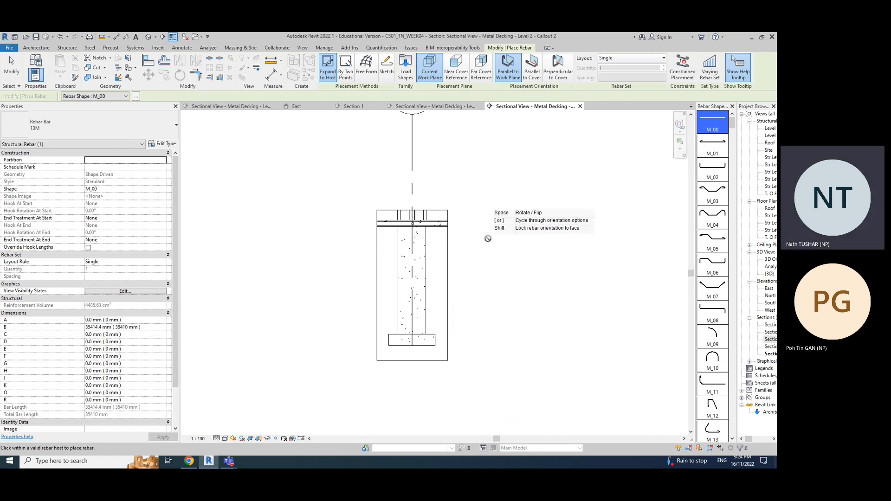
pyautogui.press('Escape')
pyautogui.press('Escape')
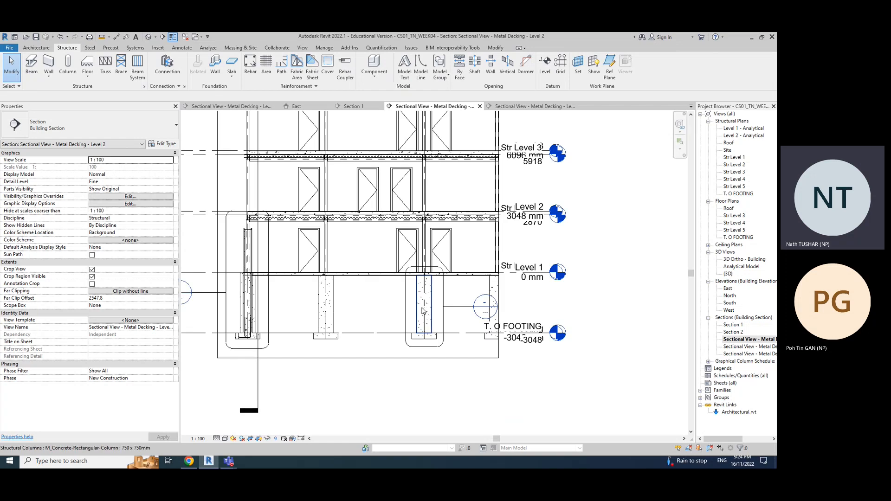
# Step: Try to place an M_00 rebar, oriented Parallel to Work Plane, in the grid 10 column of the parent section view
pyautogui.scroll(3, 422, 304)
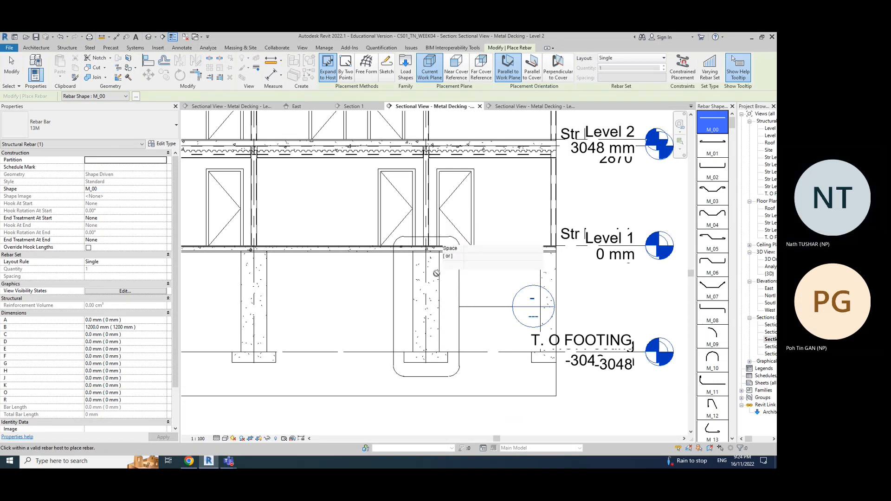
pyautogui.press('Escape')
pyautogui.press('Escape')
# Step: Extend the section view's crop region sideways past grid 14 to include the remaining columns and footings
pyautogui.scroll(-4, 438, 311)
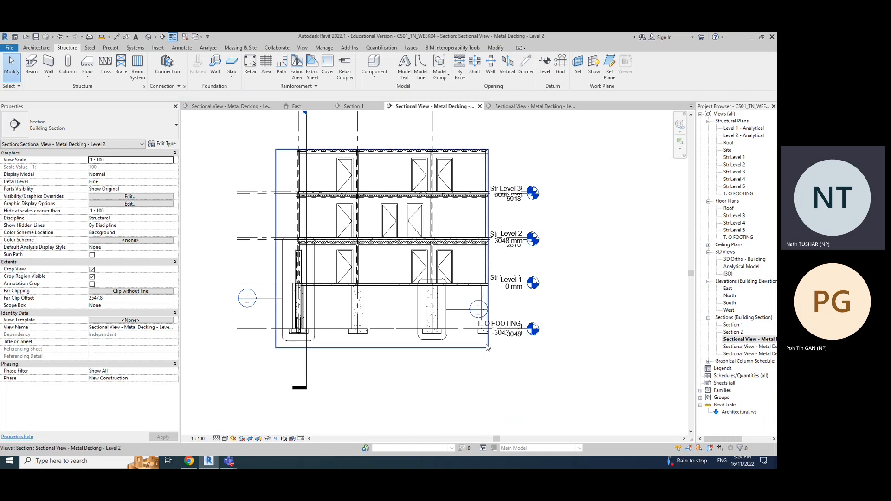
pyautogui.click(487, 256)
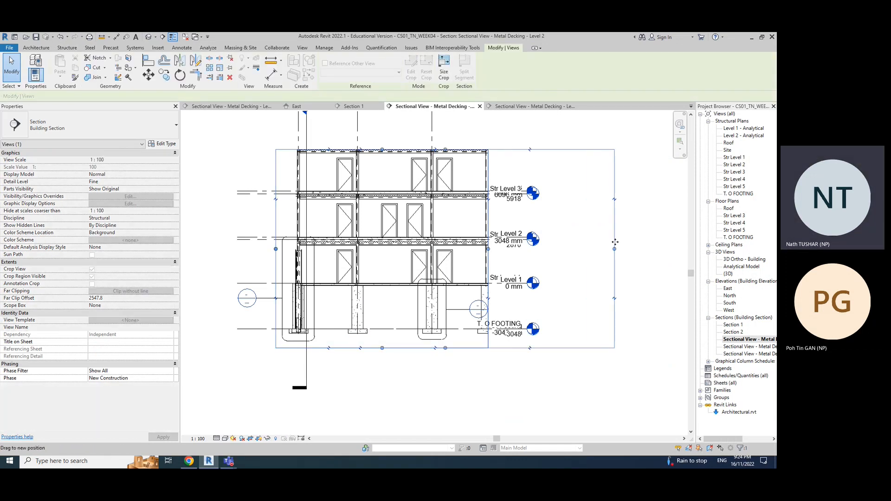
pyautogui.moveTo(489, 249); pyautogui.dragTo(619, 251)
pyautogui.scroll(-2, 497, 347)
pyautogui.moveTo(537, 375); pyautogui.dragTo(394, 380, button='middle')
pyautogui.moveTo(572, 275); pyautogui.dragTo(571, 275)
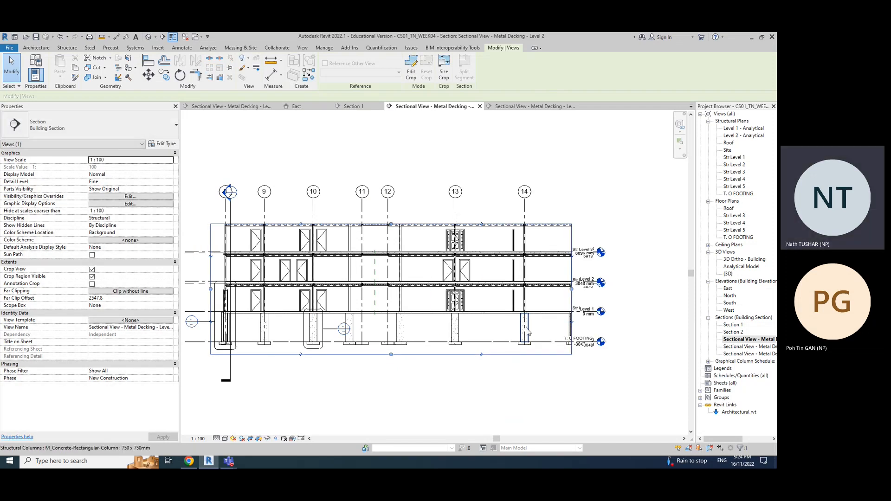
# Step: Open the M_Concrete-Rectangular-Column family for editing from the grid 14 column
pyautogui.doubleClick(528, 331)
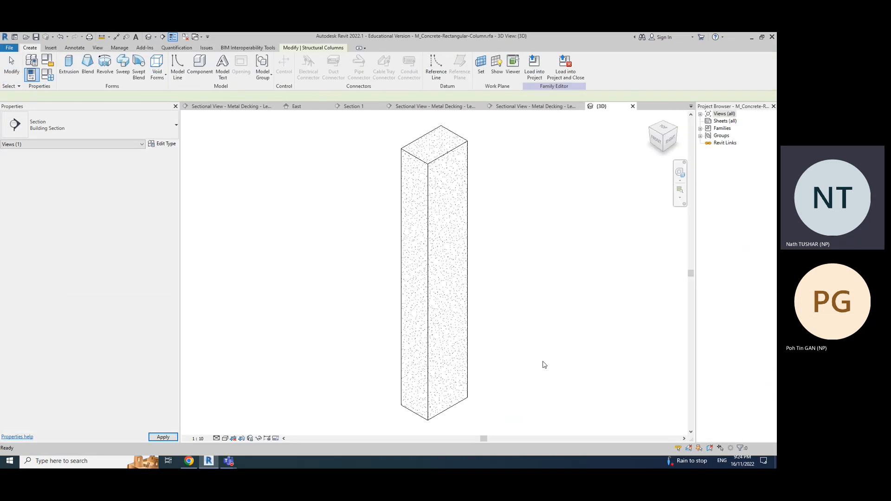
pyautogui.click(428, 216)
pyautogui.click(579, 251)
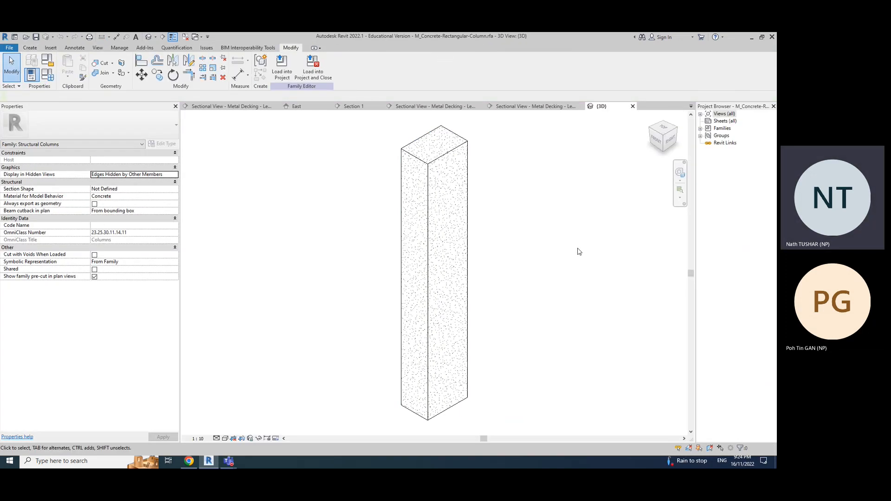
# Step: View the column family's Back elevation and Lower Ref. Level plan, ending on the Lower Ref. Level plan
pyautogui.click(700, 114)
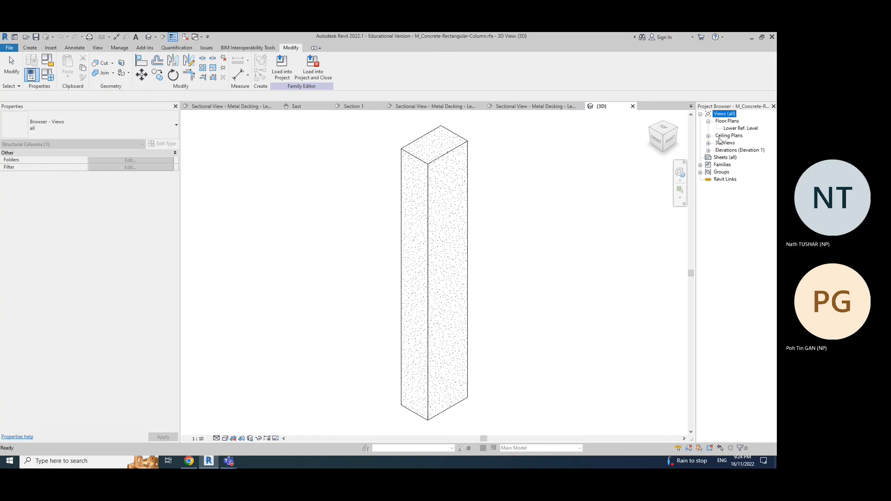
pyautogui.doubleClick(740, 128)
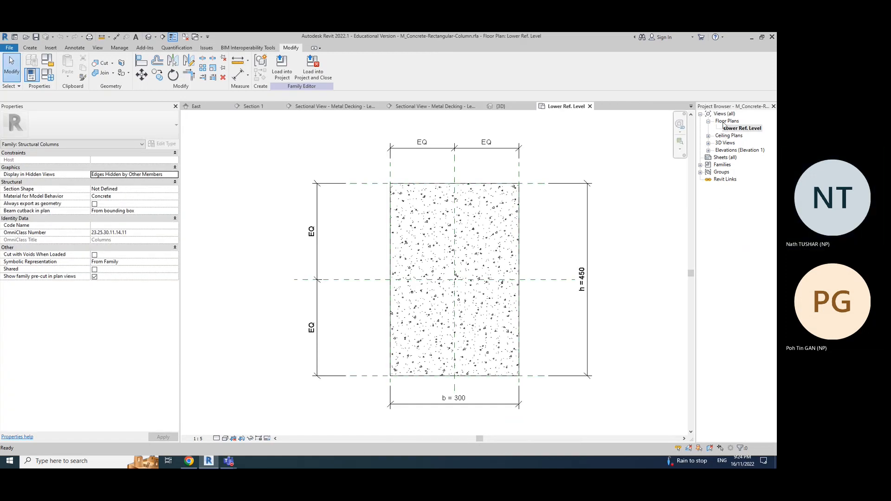
pyautogui.click(709, 121)
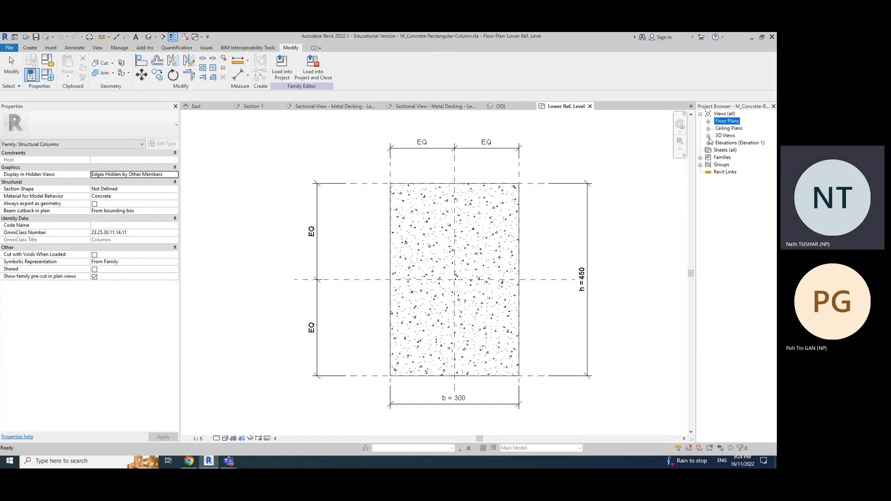
pyautogui.click(709, 143)
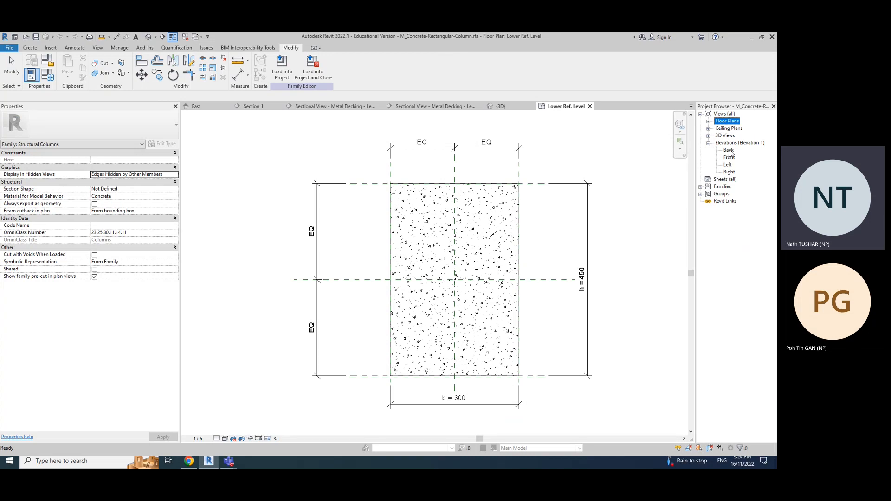
pyautogui.doubleClick(729, 151)
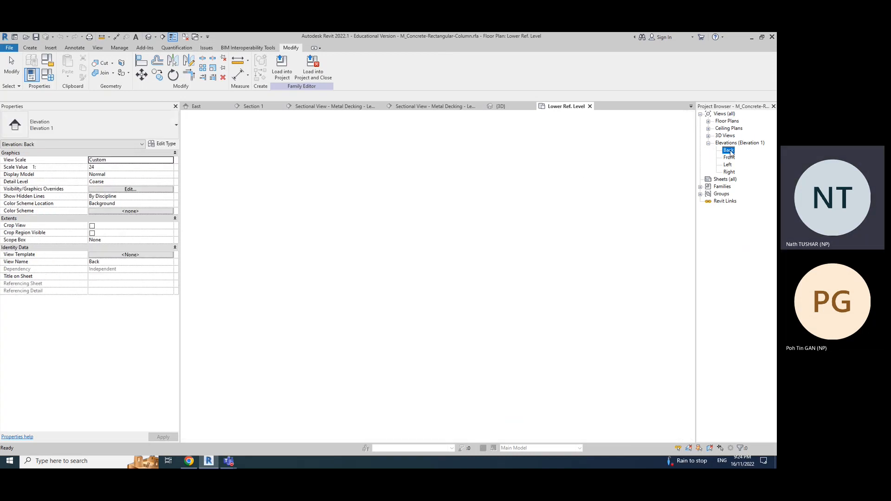
pyautogui.click(708, 121)
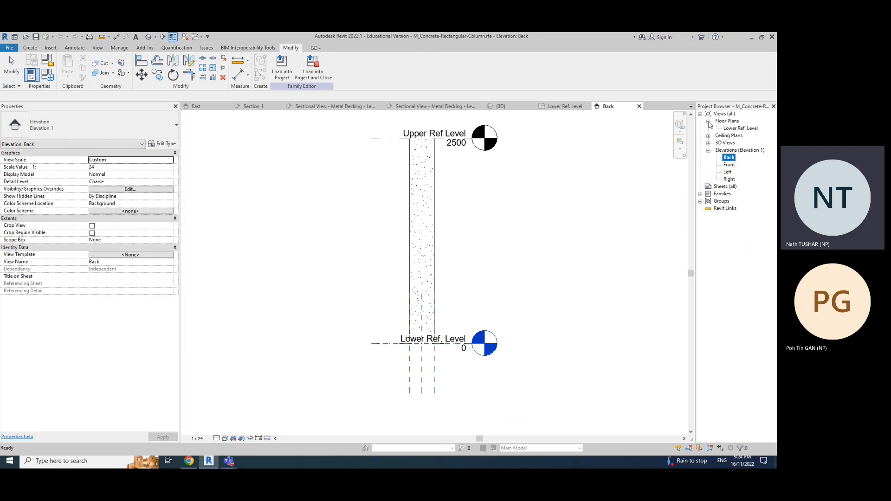
pyautogui.doubleClick(740, 129)
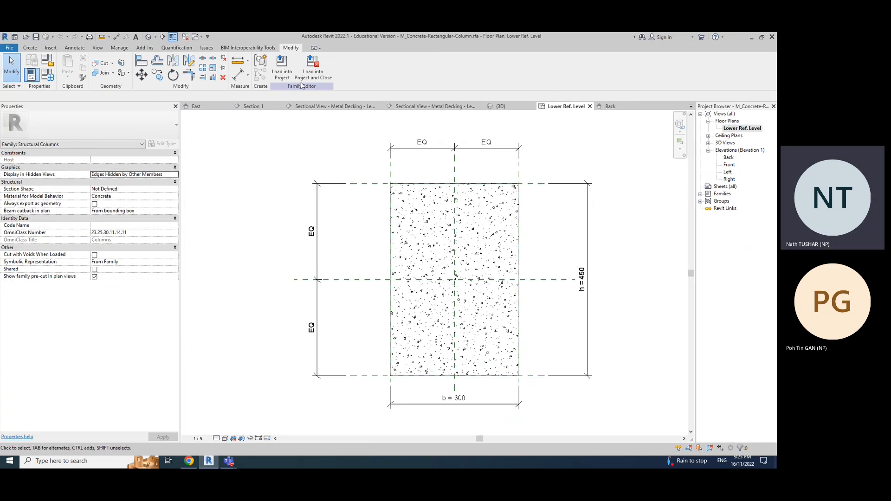
# Step: Draw a section line across the full width of the column in the Lower Ref. Level plan, above the horizontal centre plane
pyautogui.click(162, 36)
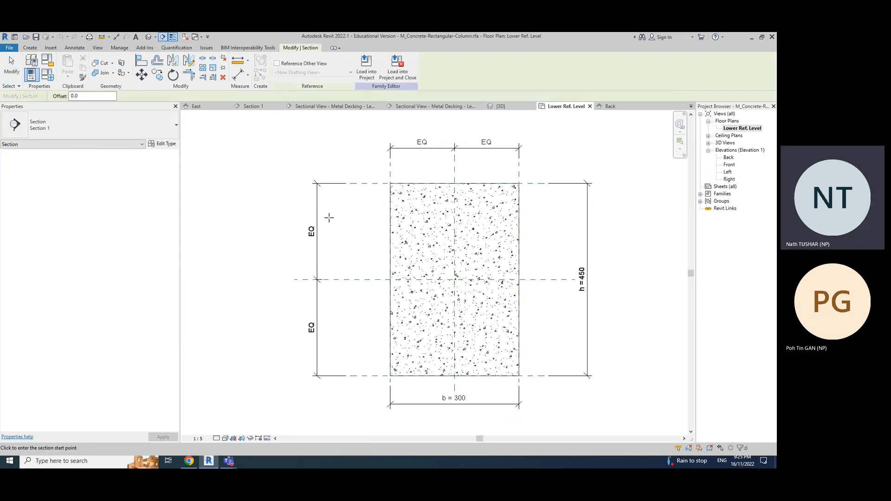
pyautogui.click(380, 237)
pyautogui.click(538, 236)
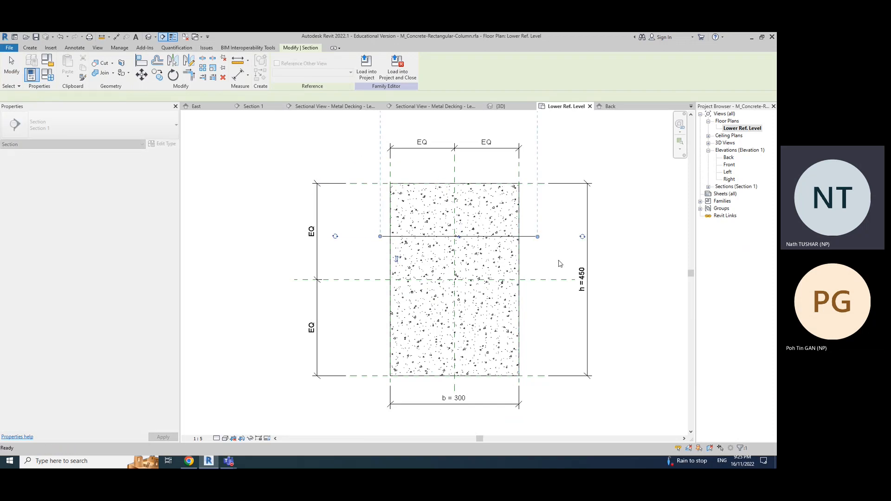
# Step: Shorten the column section's far clip depth to about 159 mm, just beyond the column's upper face
pyautogui.scroll(-5, 560, 259)
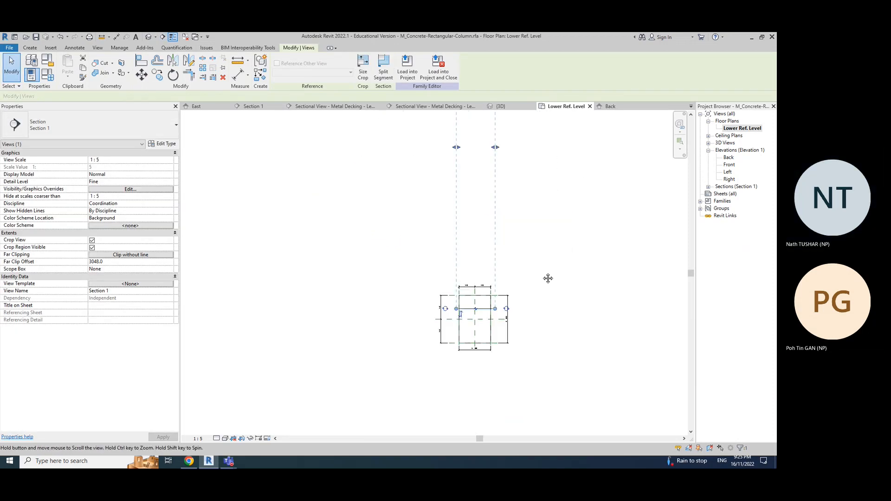
pyautogui.click(514, 223)
pyautogui.click(495, 313)
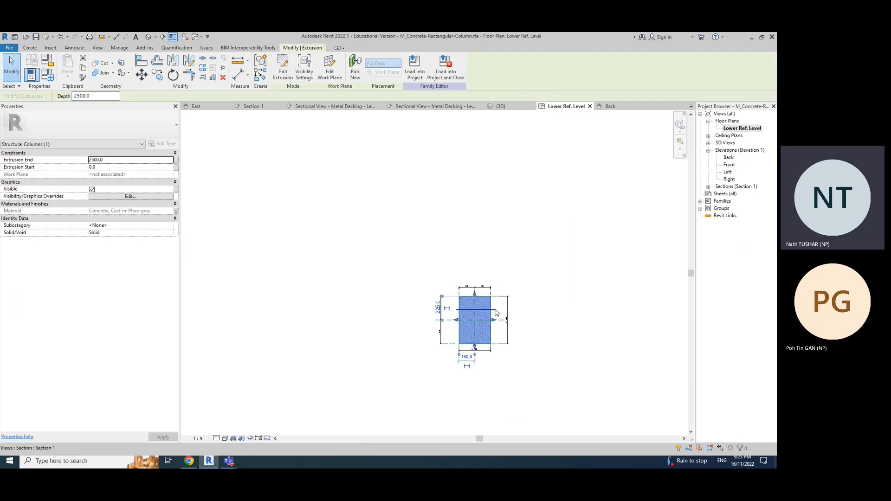
pyautogui.click(500, 313)
pyautogui.click(496, 313)
pyautogui.scroll(-2, 529, 181)
pyautogui.moveTo(541, 189); pyautogui.dragTo(517, 231, button='middle')
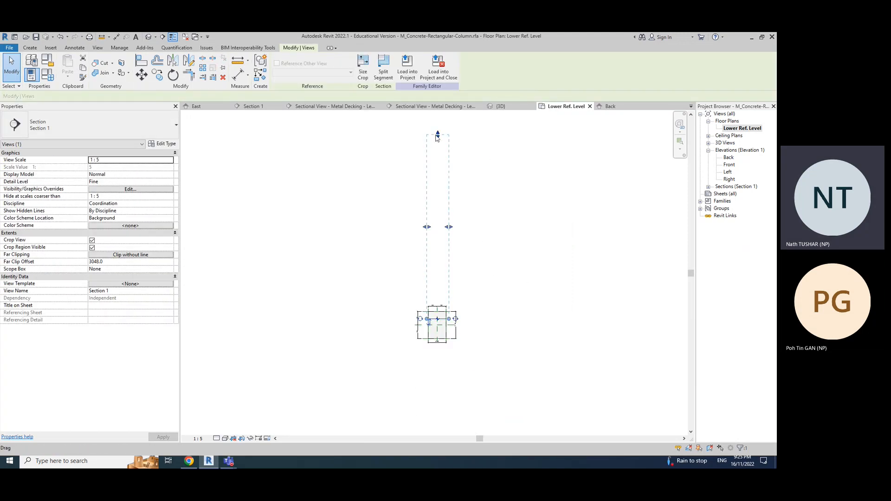
pyautogui.moveTo(439, 140); pyautogui.dragTo(445, 322)
pyautogui.scroll(3, 474, 324)
pyautogui.moveTo(500, 346); pyautogui.dragTo(620, 304, button='middle')
pyautogui.scroll(5, 532, 265)
pyautogui.moveTo(516, 267); pyautogui.dragTo(533, 263, button='middle')
pyautogui.click(609, 271)
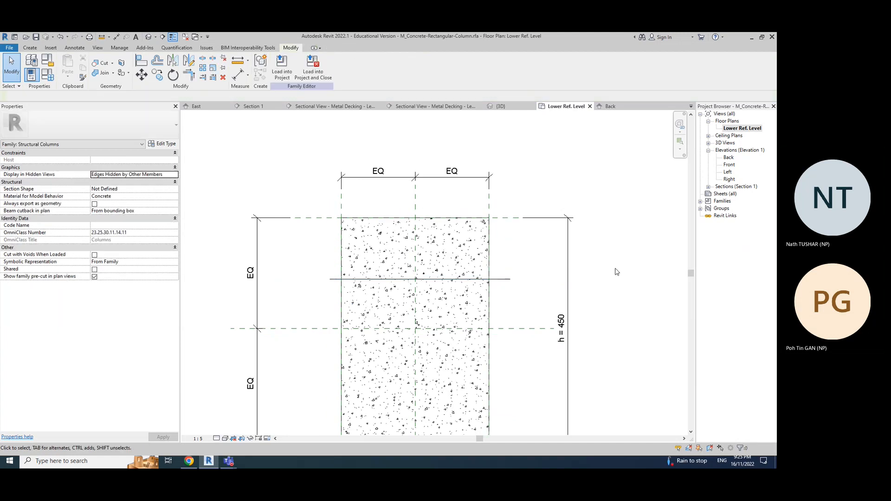
# Step: Look through the open column family and project views, ending on the Sectional View - Metal Decking - Level 2
pyautogui.click(508, 280)
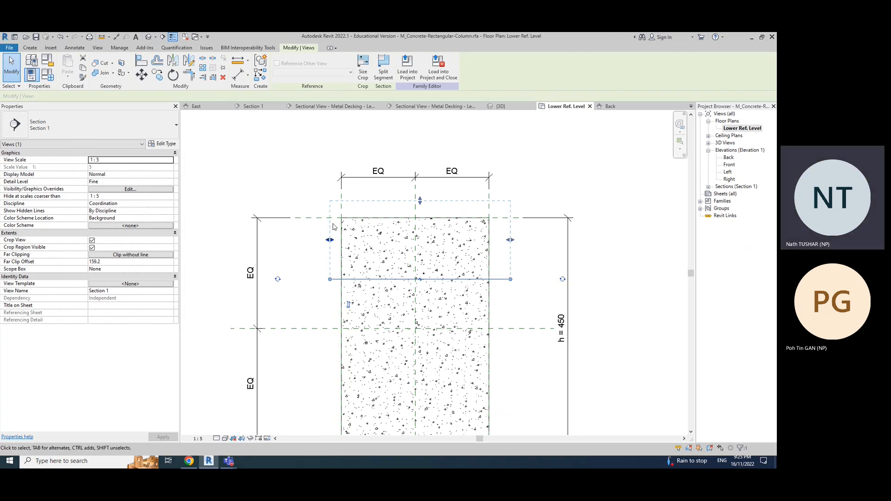
pyautogui.click(500, 107)
pyautogui.click(432, 106)
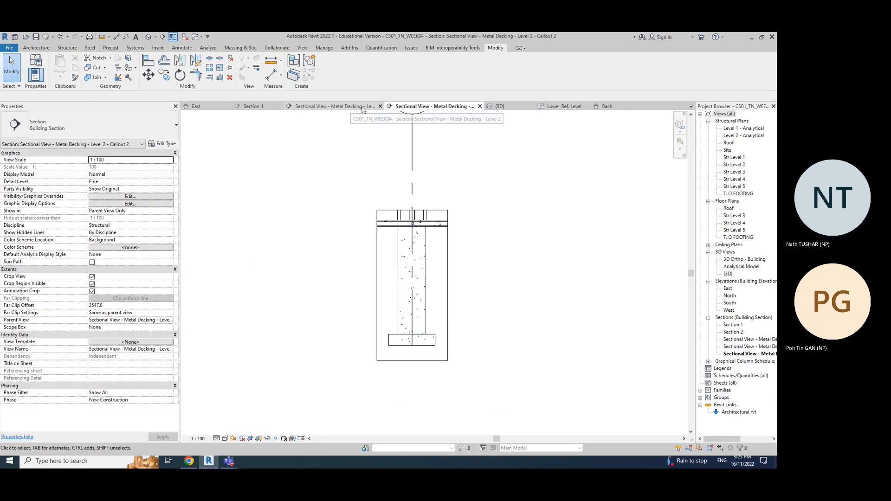
pyautogui.click(564, 107)
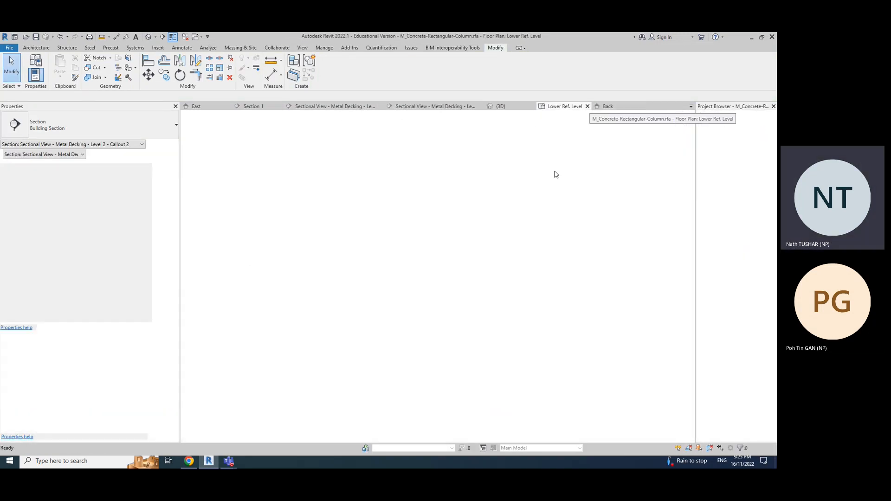
pyautogui.click(620, 107)
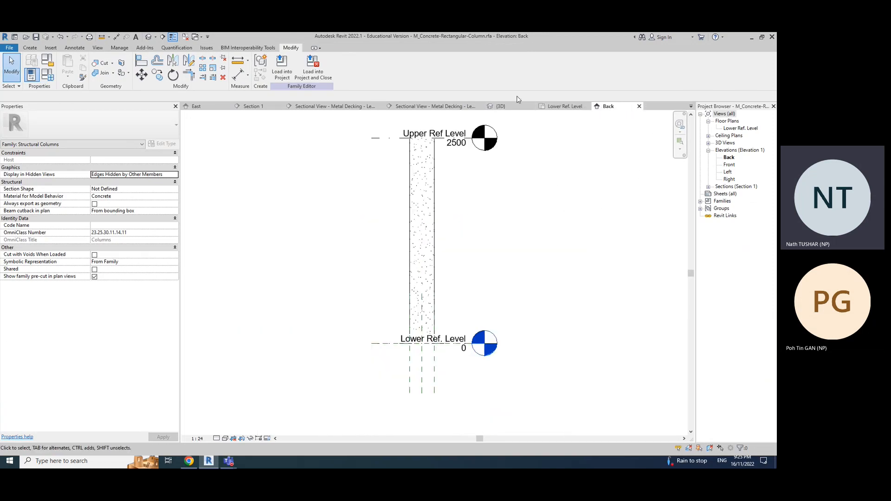
pyautogui.click(507, 108)
pyautogui.click(570, 106)
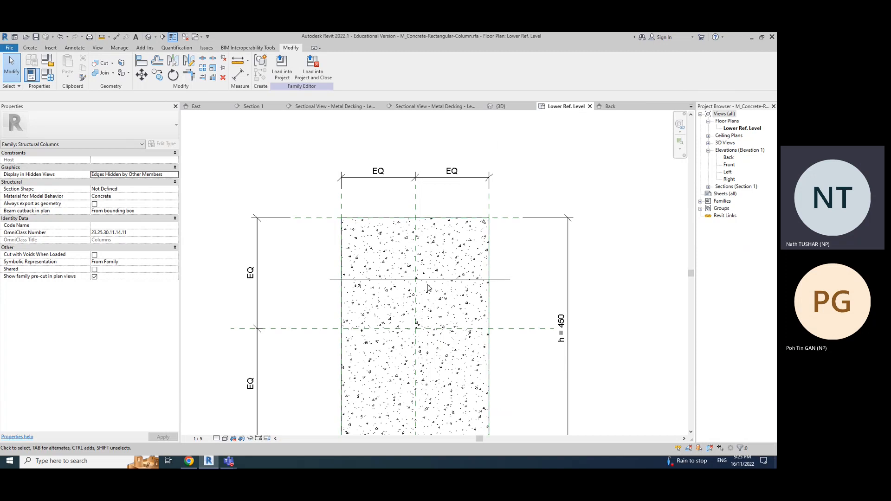
pyautogui.click(264, 106)
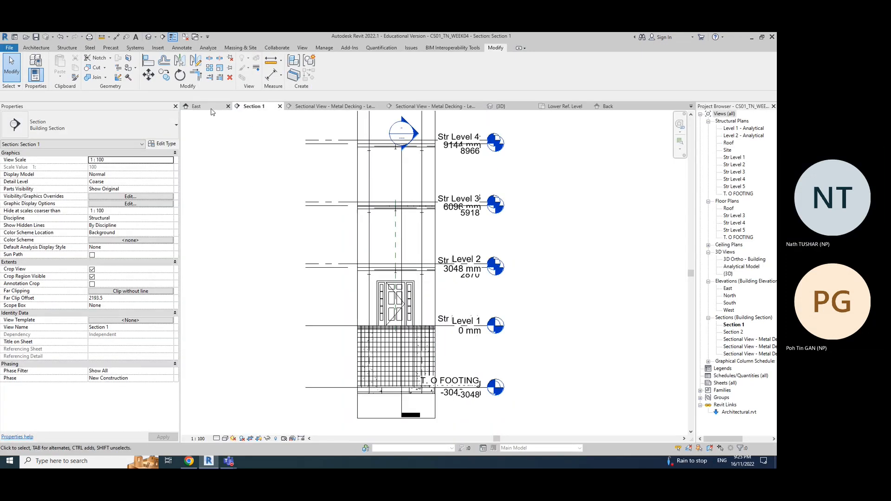
pyautogui.click(330, 106)
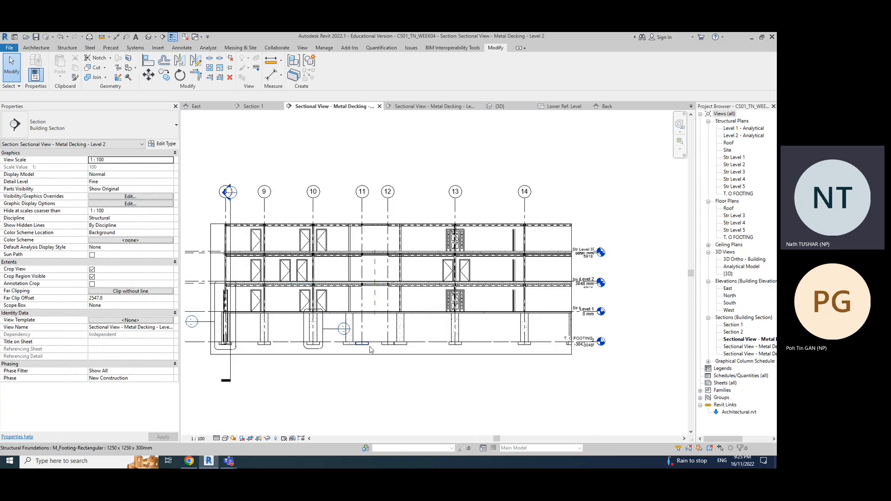
# Step: Open the T. O FOOTING structural plan at the lower wall's footings around grid 11
pyautogui.doubleClick(734, 158)
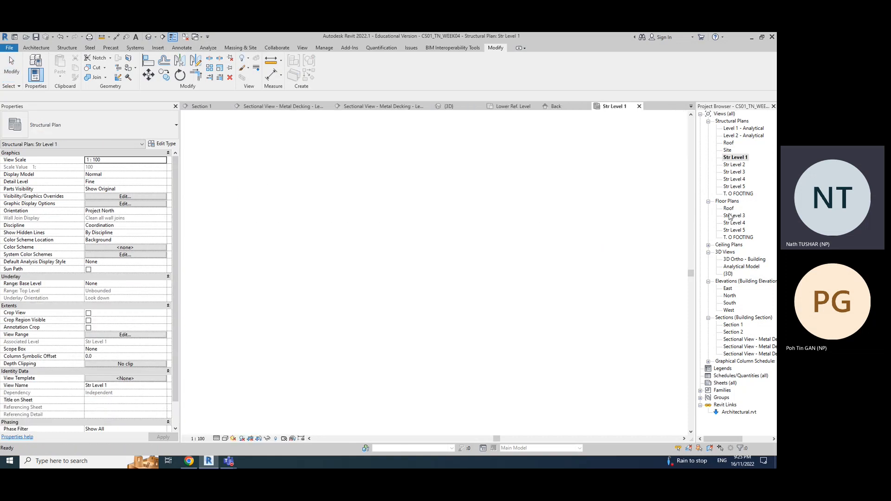
pyautogui.scroll(4, 427, 315)
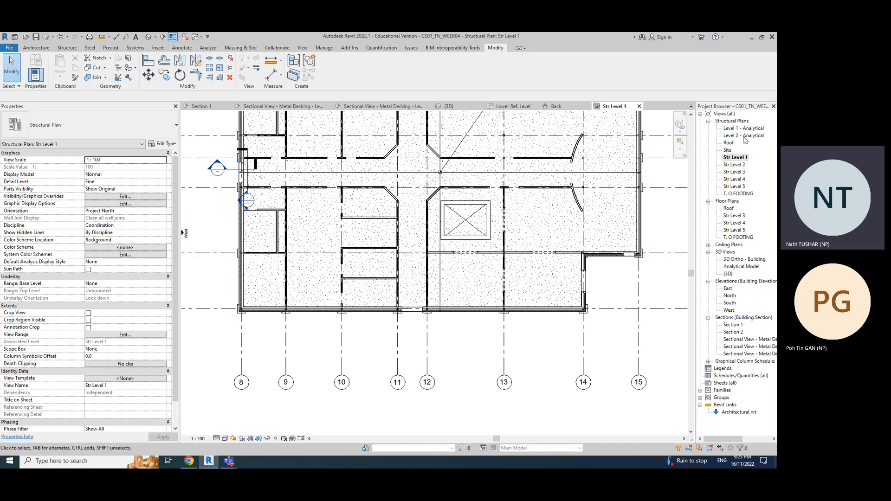
pyautogui.doubleClick(738, 194)
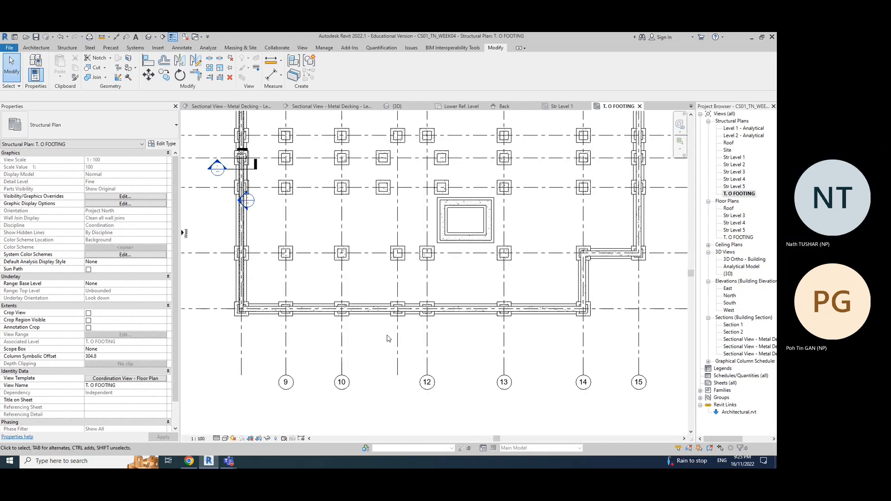
pyautogui.scroll(4, 391, 321)
pyautogui.scroll(3, 390, 321)
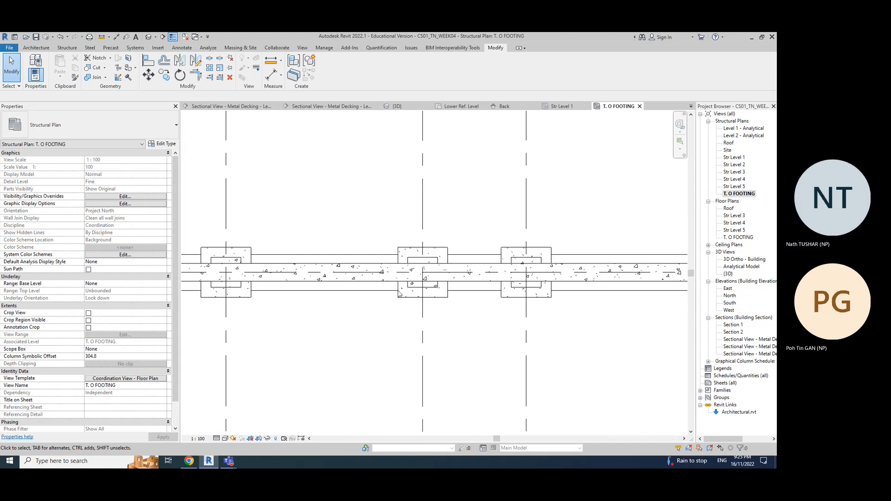
# Step: Draw a building section along the wall through the grid 11 column and footing, and open its view
pyautogui.click(164, 37)
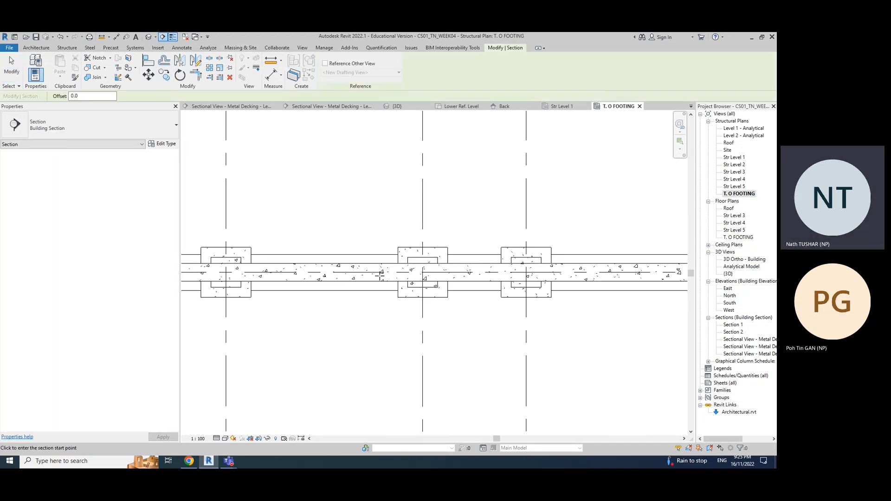
pyautogui.click(343, 272)
pyautogui.click(482, 274)
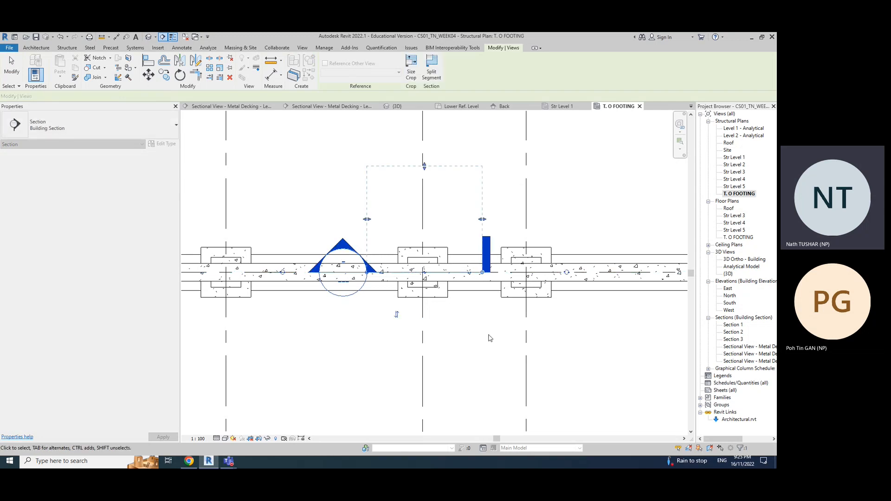
pyautogui.click(490, 336)
pyautogui.doubleClick(343, 244)
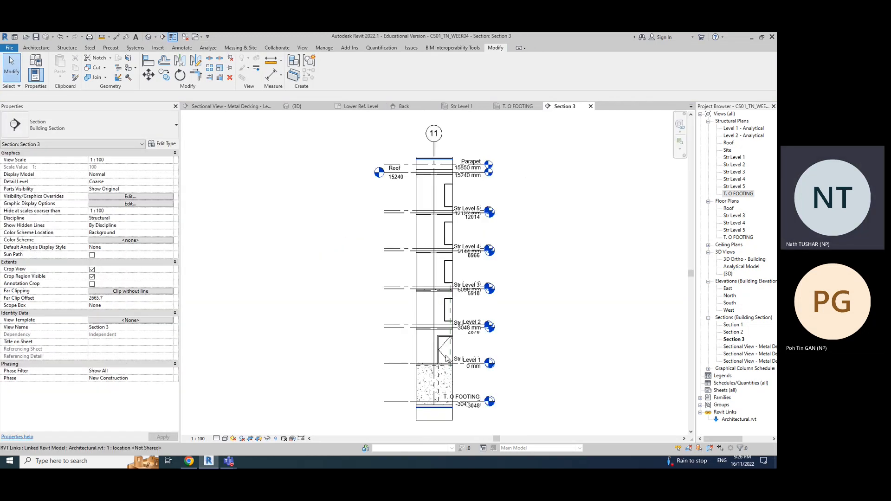
# Step: Widen the new section view's crop region on both sides to include grids 10 to 13
pyautogui.scroll(4, 423, 304)
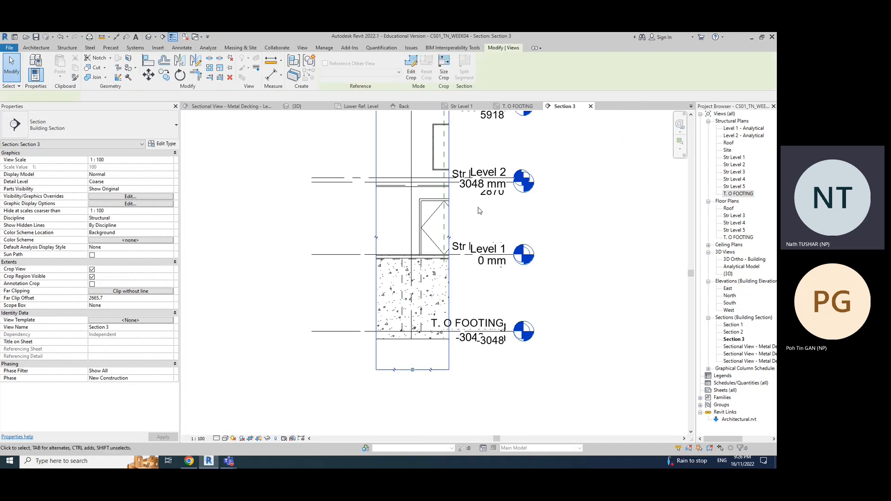
pyautogui.click(449, 282)
pyautogui.scroll(-3, 437, 302)
pyautogui.moveTo(502, 294); pyautogui.dragTo(468, 335, button='middle')
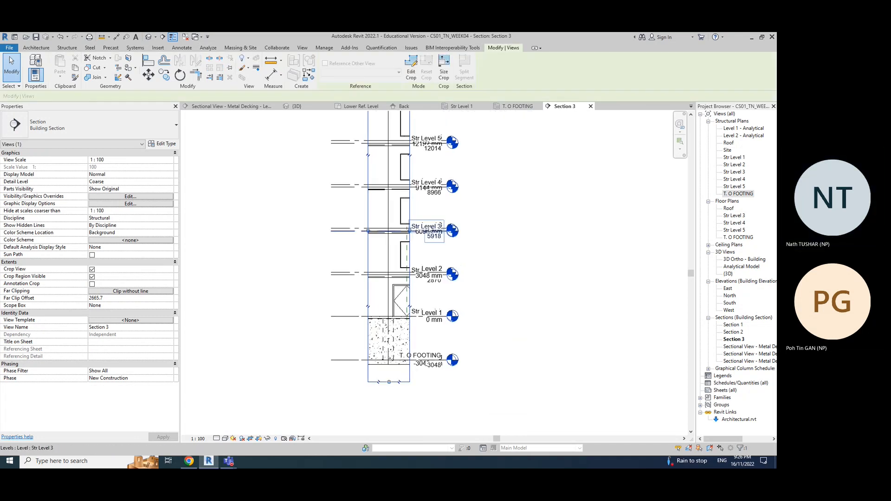
pyautogui.moveTo(411, 230); pyautogui.dragTo(539, 230)
pyautogui.moveTo(368, 231); pyautogui.dragTo(286, 231)
pyautogui.scroll(-1, 365, 364)
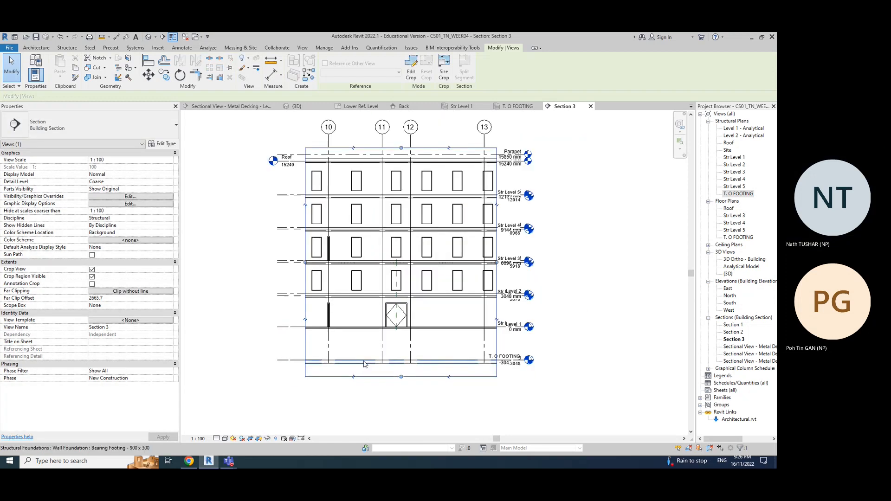
pyautogui.click(385, 345)
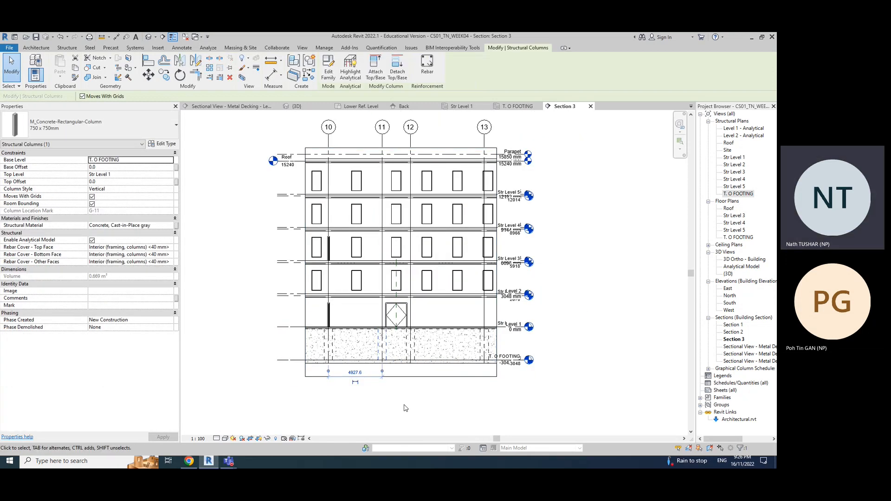
pyautogui.click(403, 408)
# Step: Create a callout around the grid 11 column from Str Level 1 down past T. O FOOTING and open its view
pyautogui.scroll(2, 370, 341)
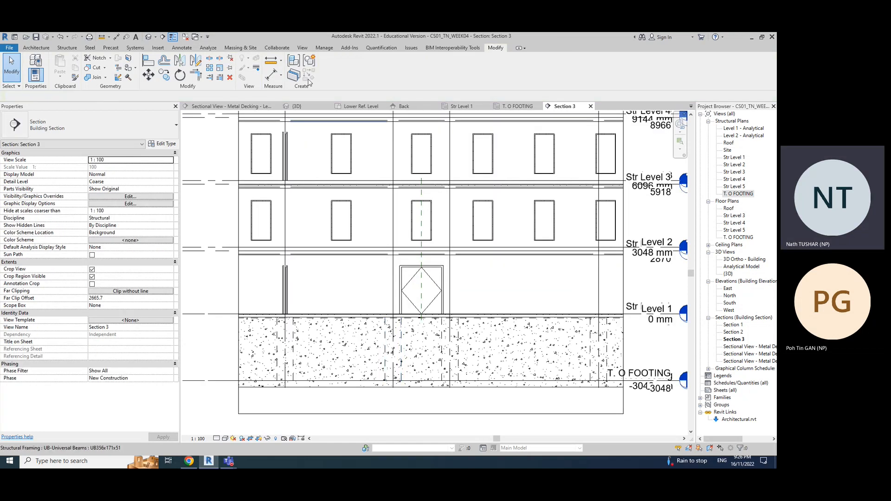
pyautogui.click(302, 48)
pyautogui.click(292, 76)
pyautogui.click(300, 90)
pyautogui.click(378, 308)
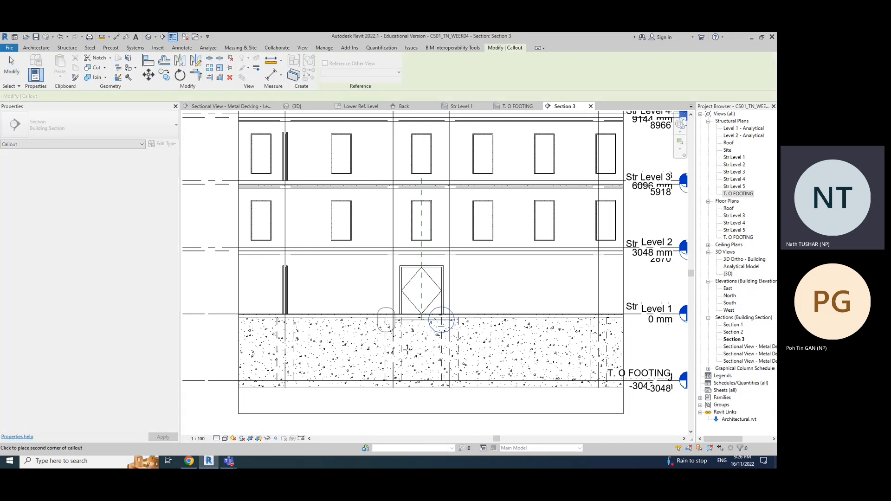
pyautogui.click(407, 396)
pyautogui.press('Escape')
pyautogui.doubleClick(453, 353)
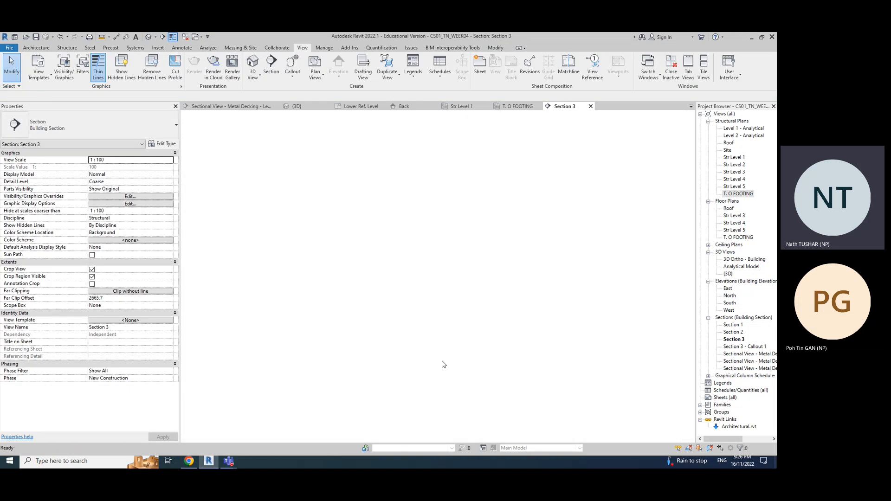
pyautogui.moveTo(458, 337)
pyautogui.mouseDown(button='middle')
pyautogui.moveTo(446, 330)
pyautogui.moveTo(449, 258)
pyautogui.mouseUp(button='middle')
pyautogui.scroll(2, 392, 327)
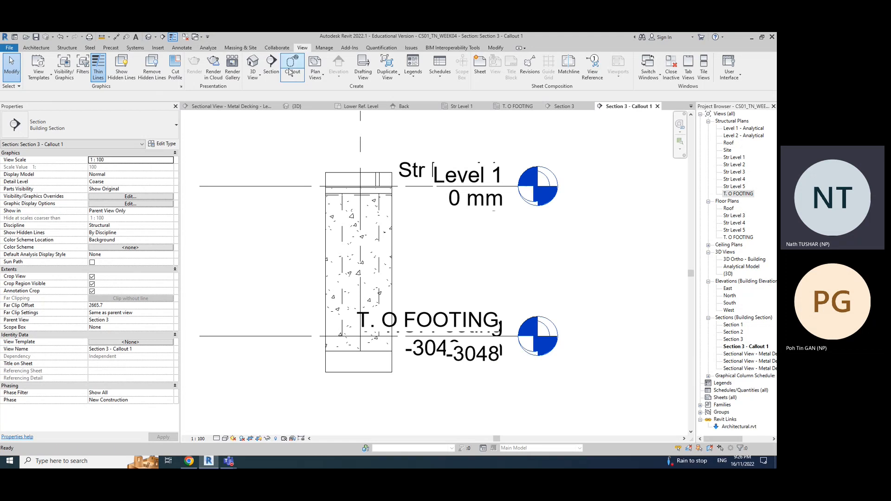
pyautogui.click(73, 49)
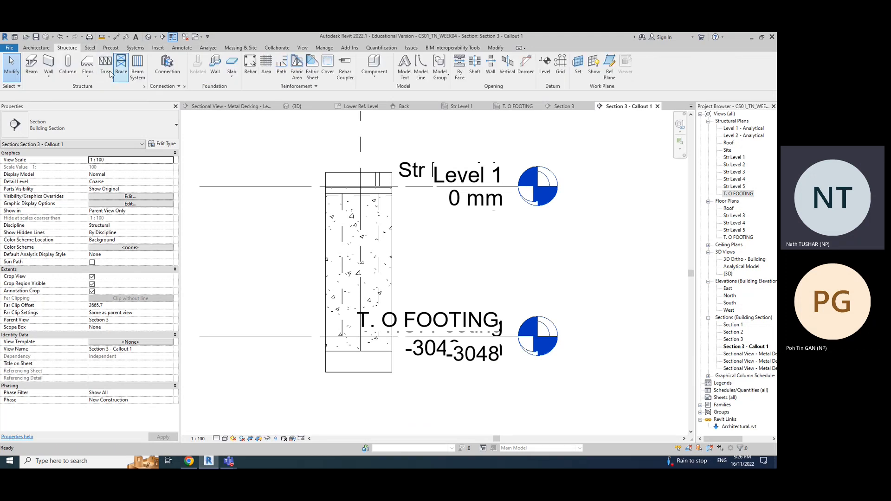
pyautogui.click(250, 65)
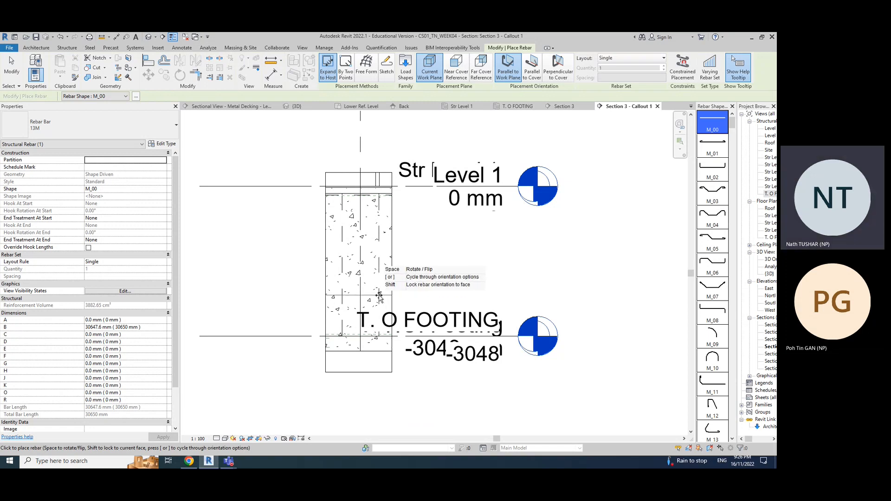
pyautogui.press('Escape')
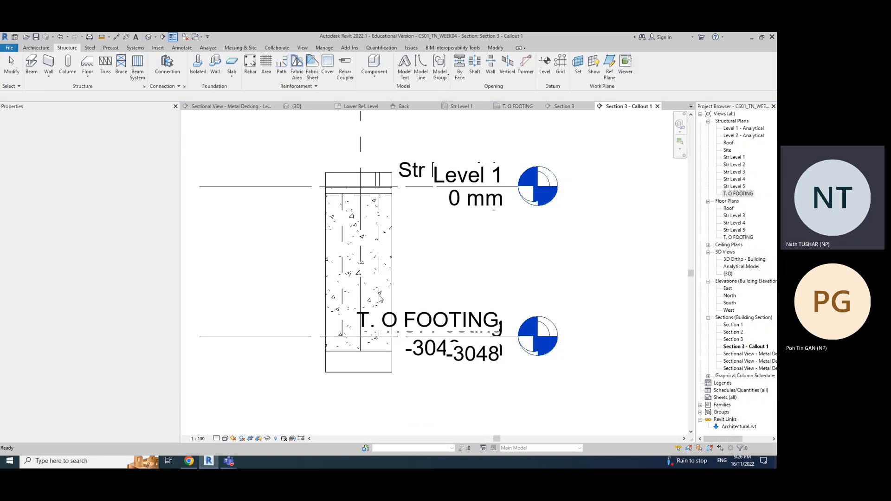
pyautogui.click(411, 310)
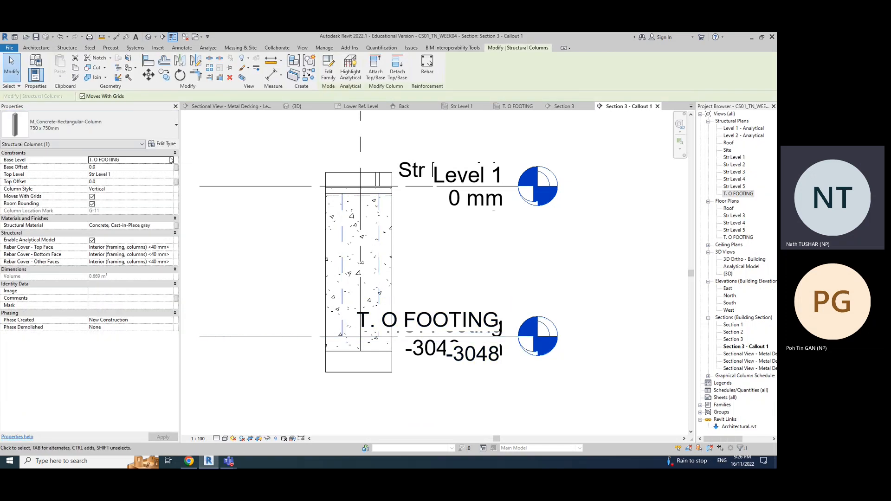
# Step: Close the callout, Section 3, plan and column family views, discarding changes to M_Concrete-Rectangular-Column.rfa
pyautogui.click(657, 107)
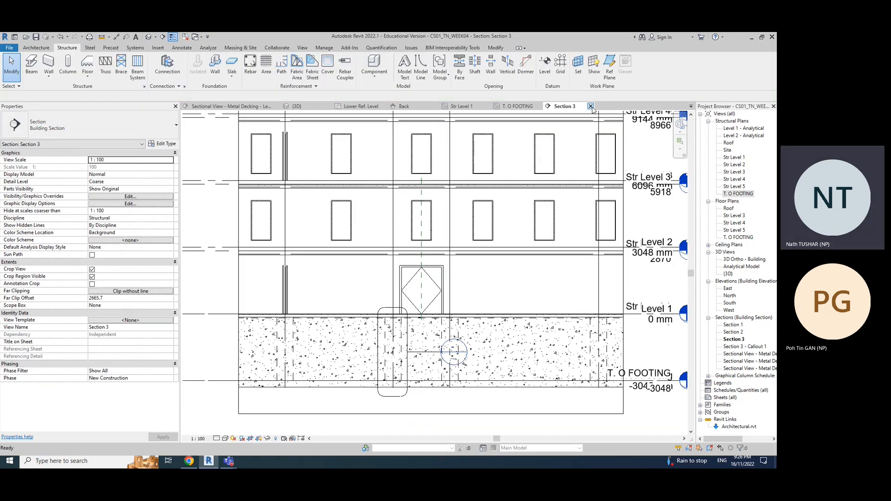
pyautogui.click(585, 107)
pyautogui.click(640, 107)
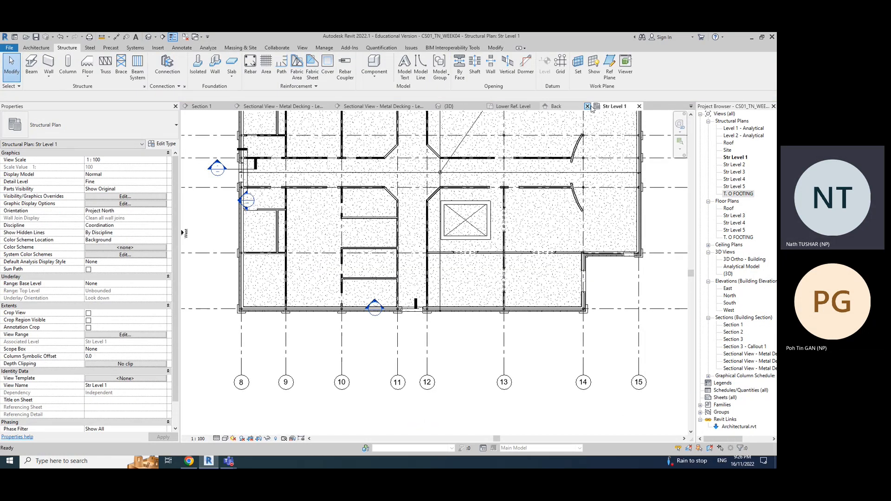
pyautogui.click(588, 106)
pyautogui.click(585, 107)
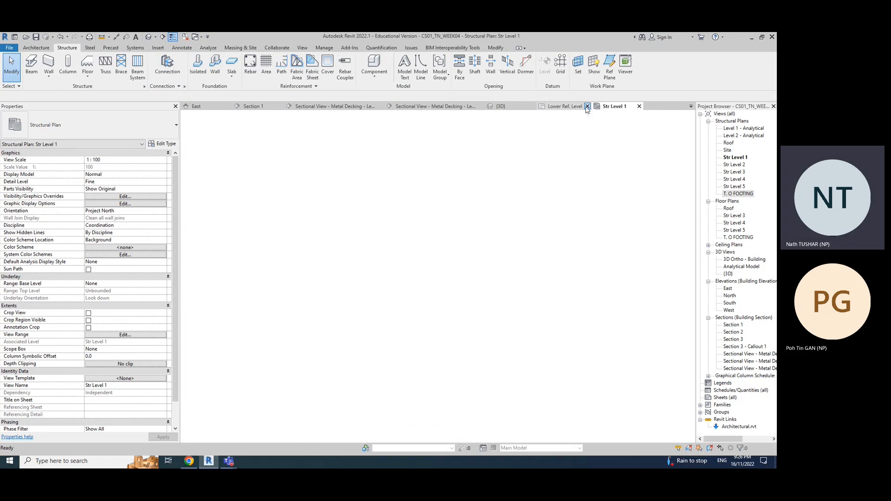
pyautogui.click(584, 106)
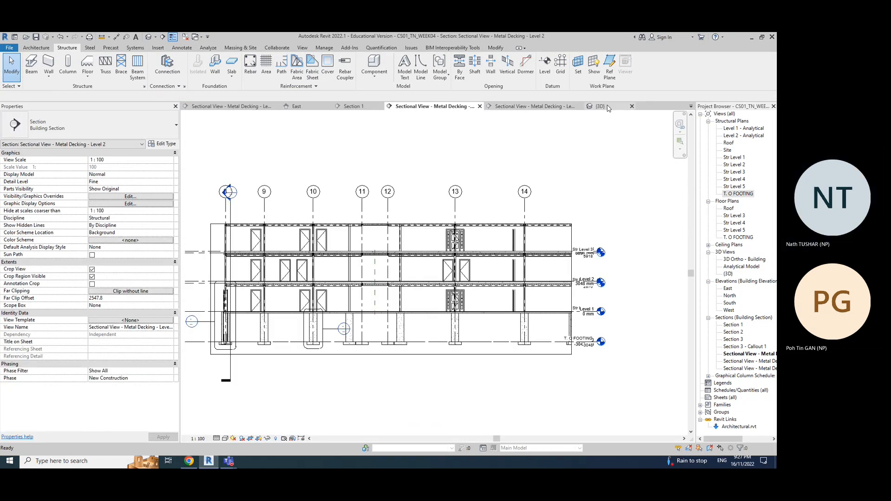
pyautogui.click(633, 106)
pyautogui.click(632, 107)
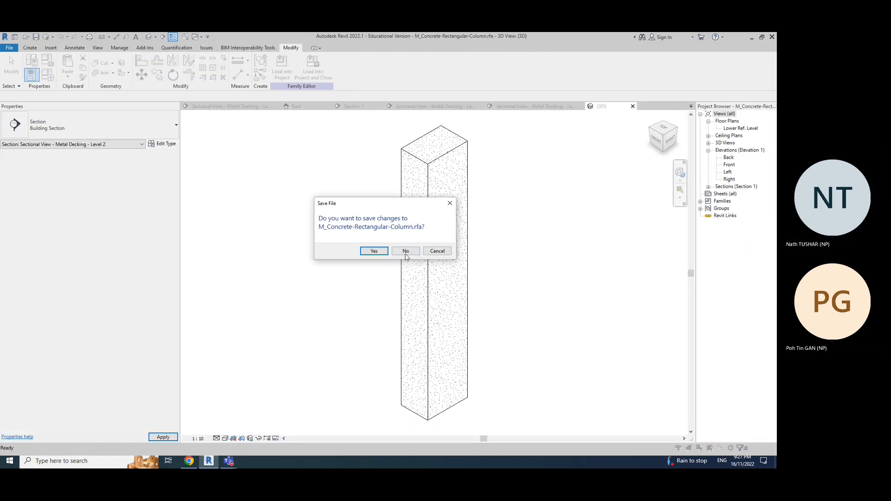
pyautogui.click(405, 253)
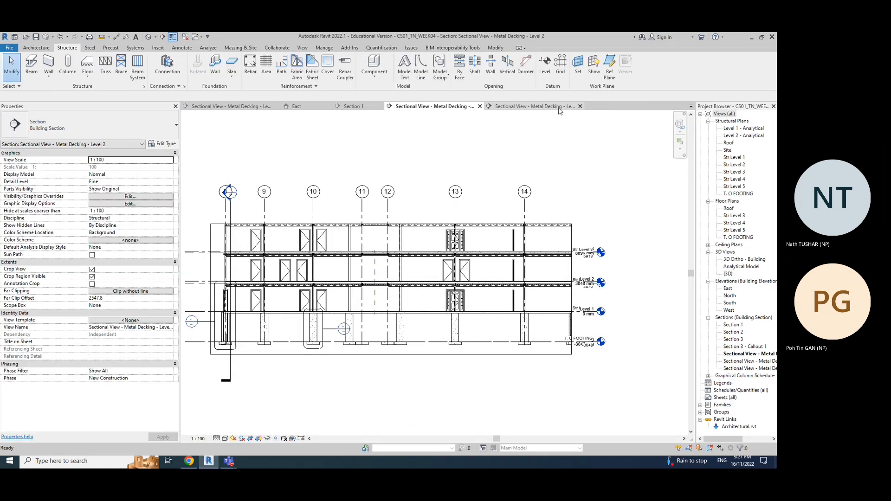
# Step: Close the remaining section and East elevation views, keeping only the Metal Decking - Level 2 callout view open
pyautogui.click(559, 107)
pyautogui.click(580, 106)
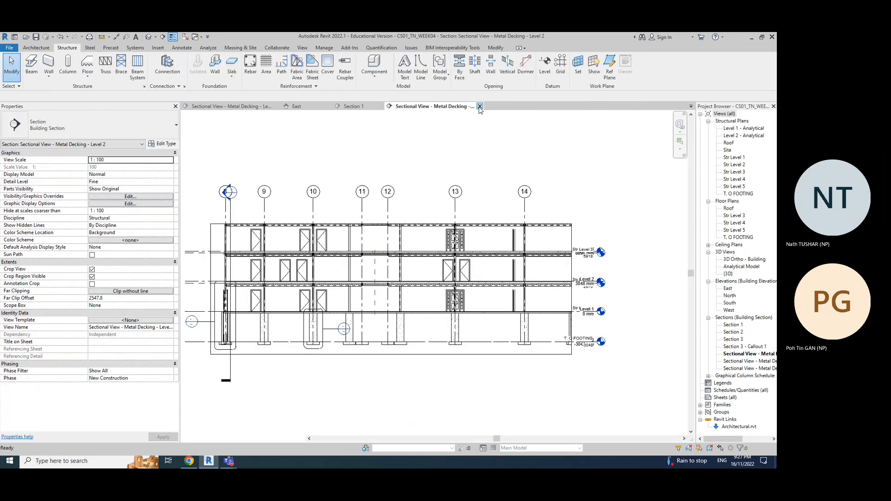
pyautogui.click(480, 107)
pyautogui.click(381, 107)
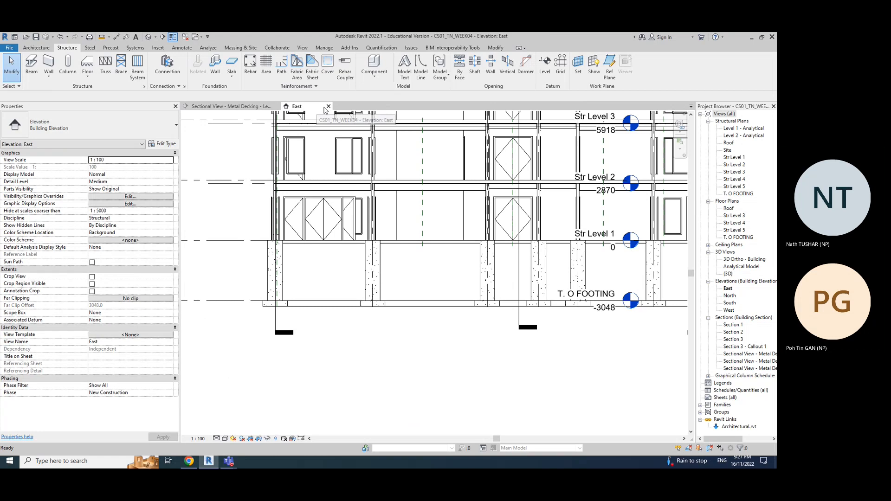
pyautogui.click(328, 107)
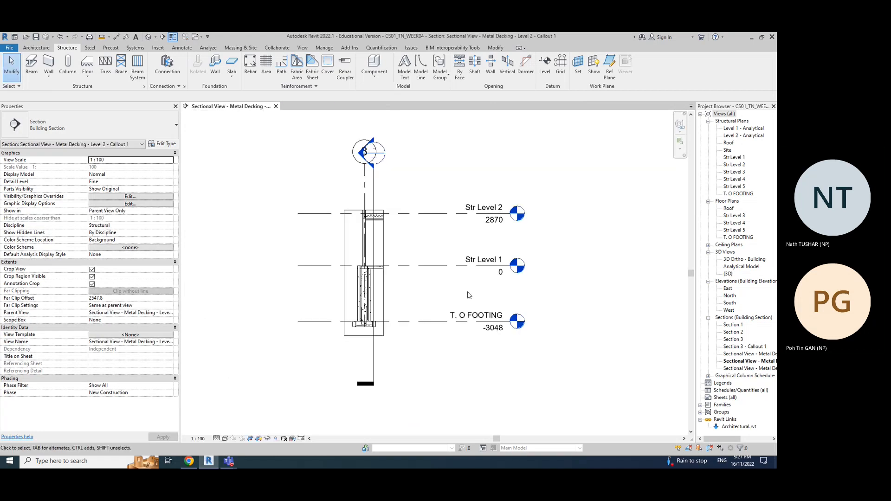
# Step: Open the T. O FOOTING structural plan and delete Section 3 at the lower wall together with its dependent callout view
pyautogui.doubleClick(739, 194)
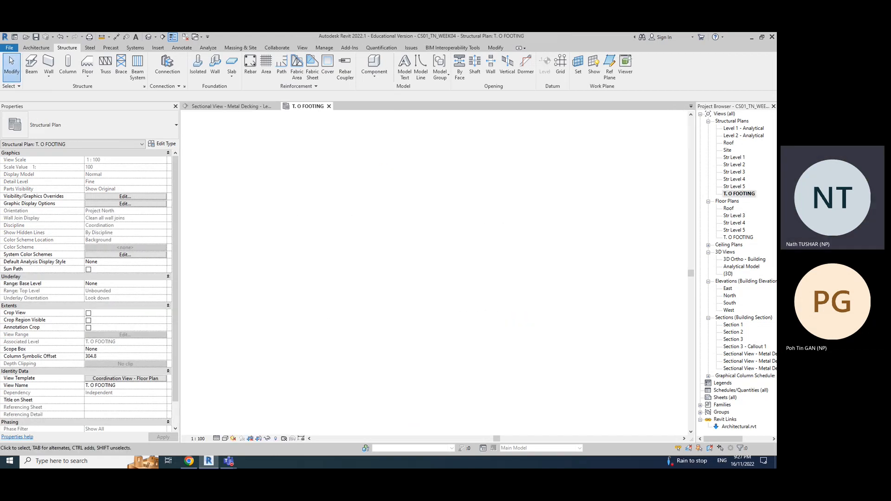
pyautogui.scroll(5, 328, 320)
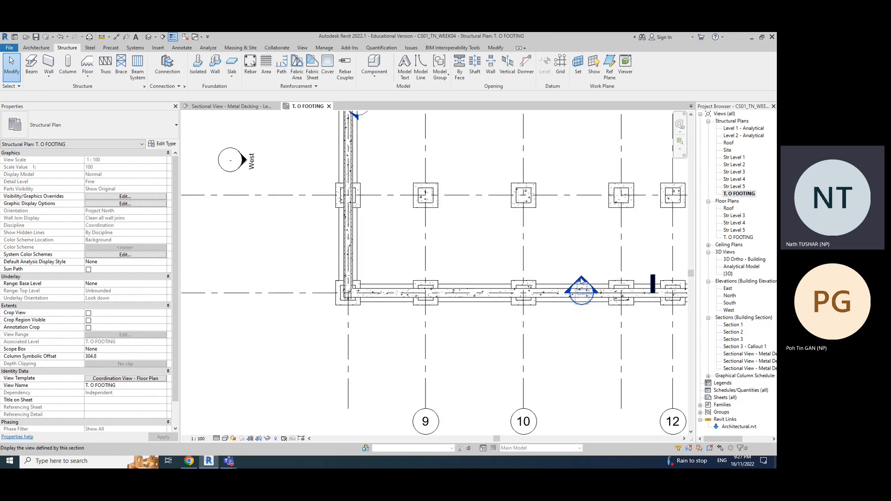
pyautogui.scroll(3, 581, 284)
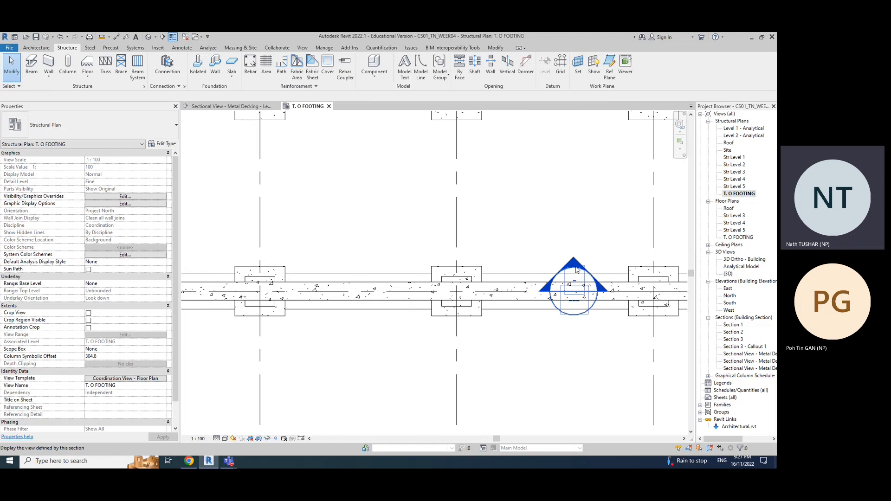
pyautogui.scroll(-4, 602, 305)
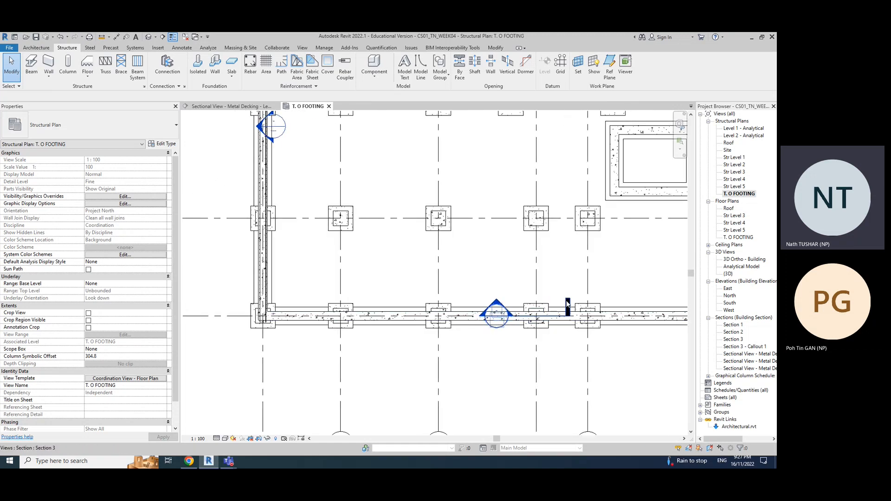
pyautogui.click(568, 304)
pyautogui.press('Delete')
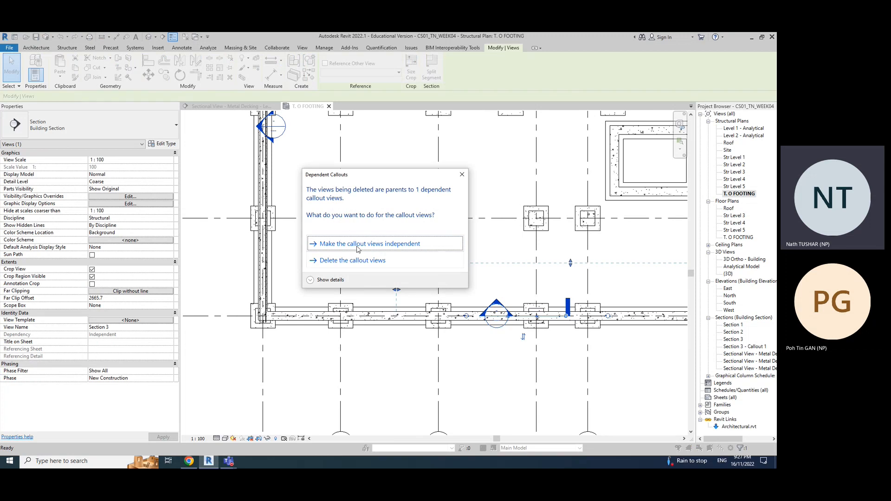
pyautogui.click(357, 261)
pyautogui.click(419, 274)
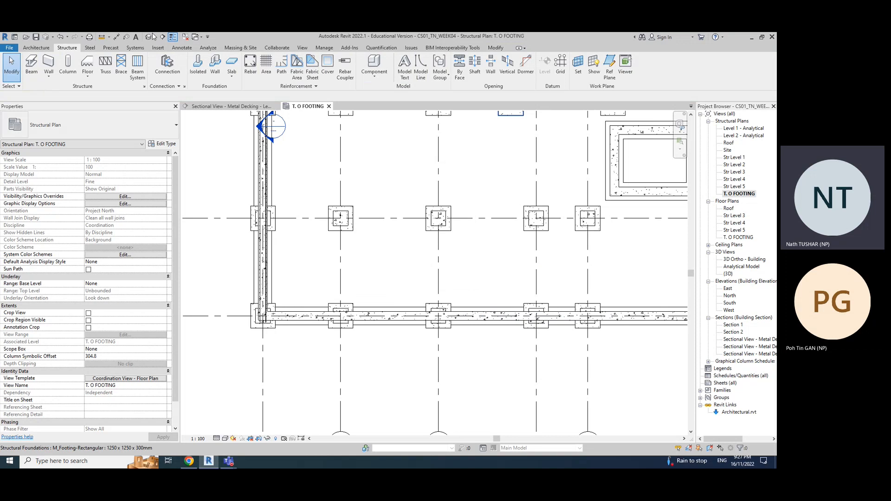
# Step: Draw a building section parallel to the lower wall across the grid 11 footing, check its view and return to the plan
pyautogui.click(163, 37)
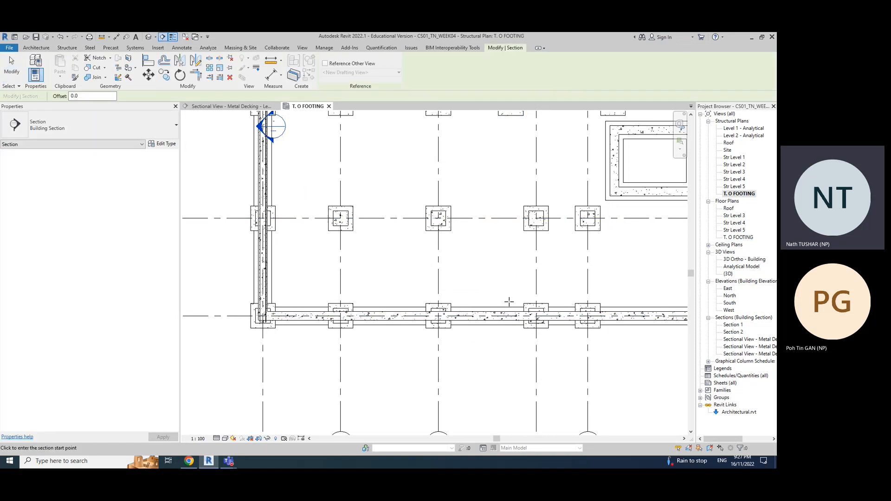
pyautogui.click(497, 302)
pyautogui.click(563, 302)
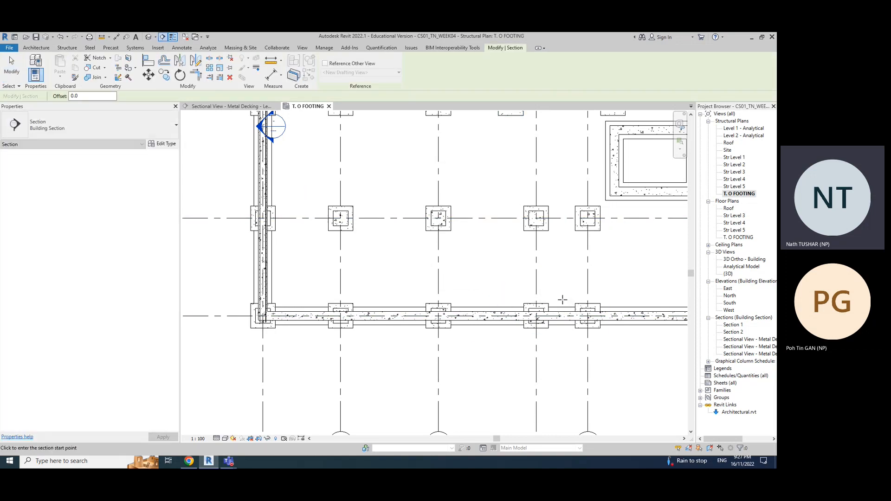
pyautogui.press('Escape')
pyautogui.press('Escape')
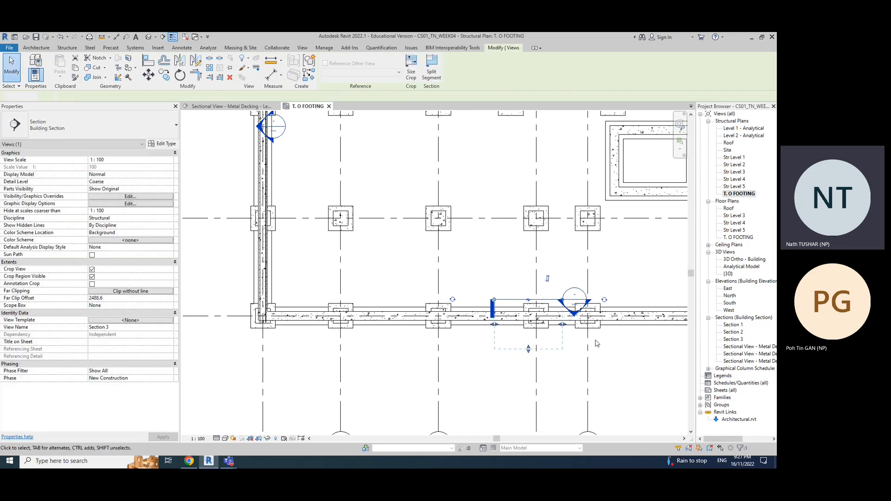
pyautogui.click(547, 303)
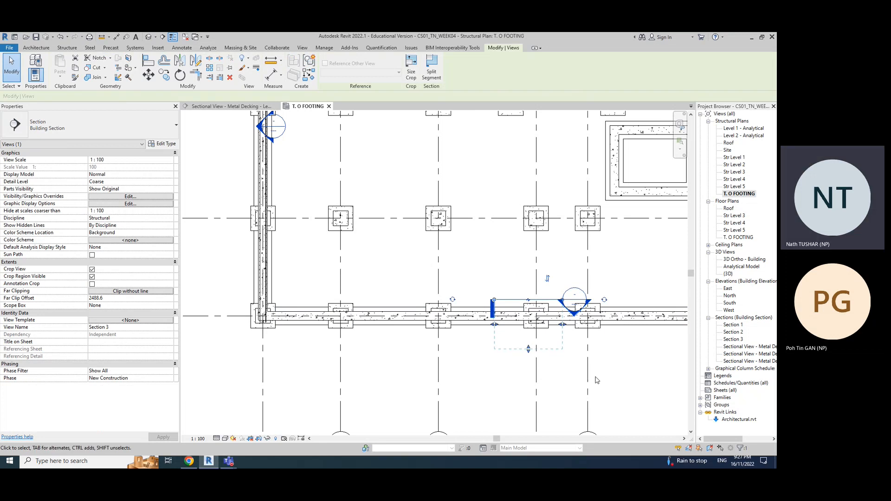
pyautogui.click(624, 361)
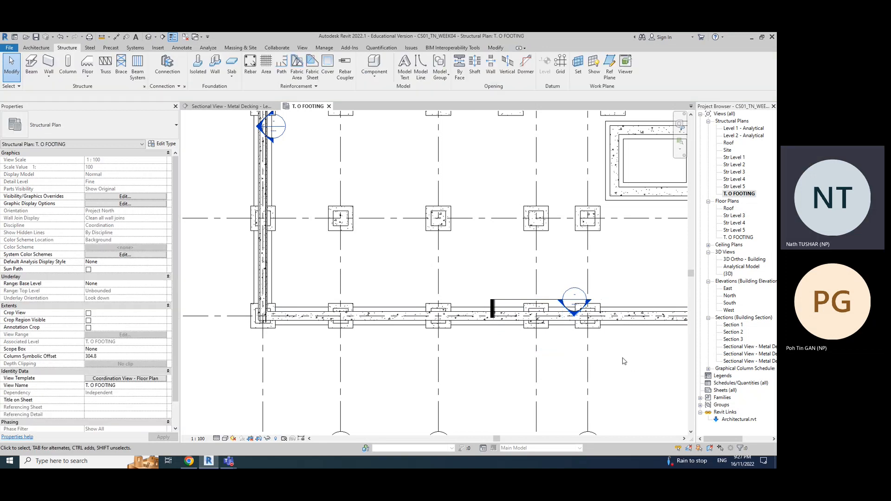
pyautogui.doubleClick(575, 316)
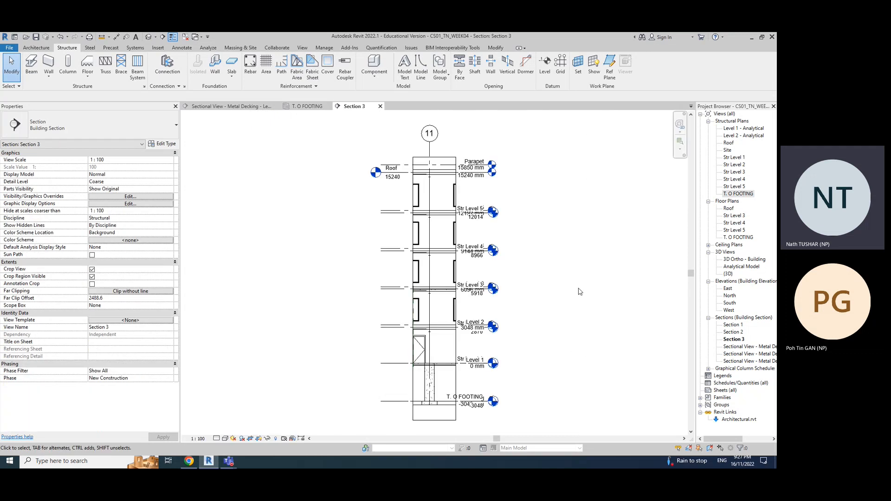
pyautogui.click(380, 106)
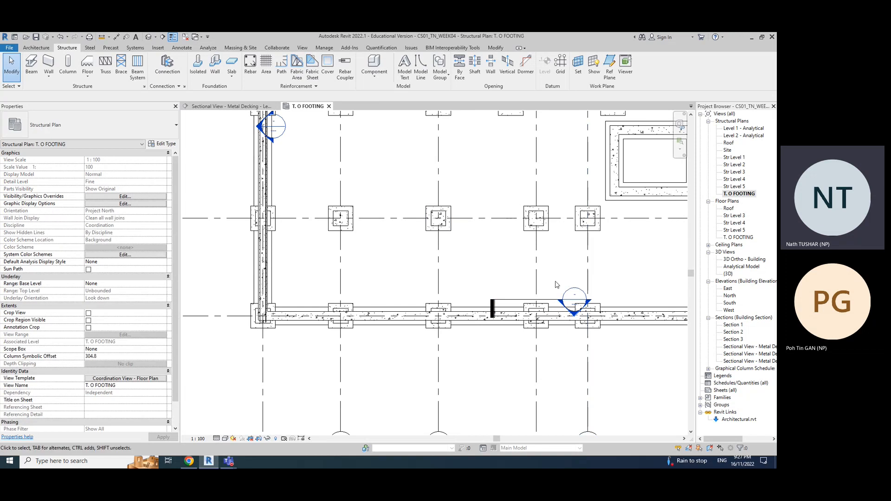
# Step: Rotate the new section 90° so it crosses the lower wall, and move it between grids 11 and 12 beside the grid 11 column
pyautogui.click(559, 301)
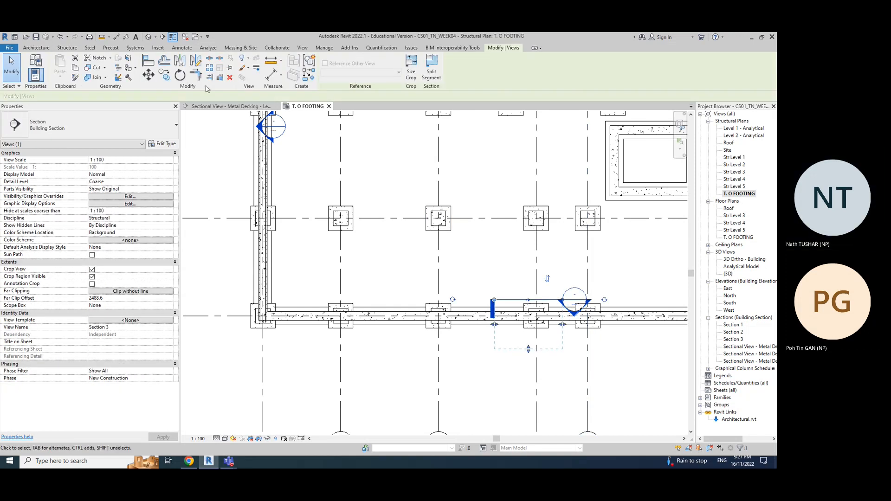
pyautogui.click(181, 76)
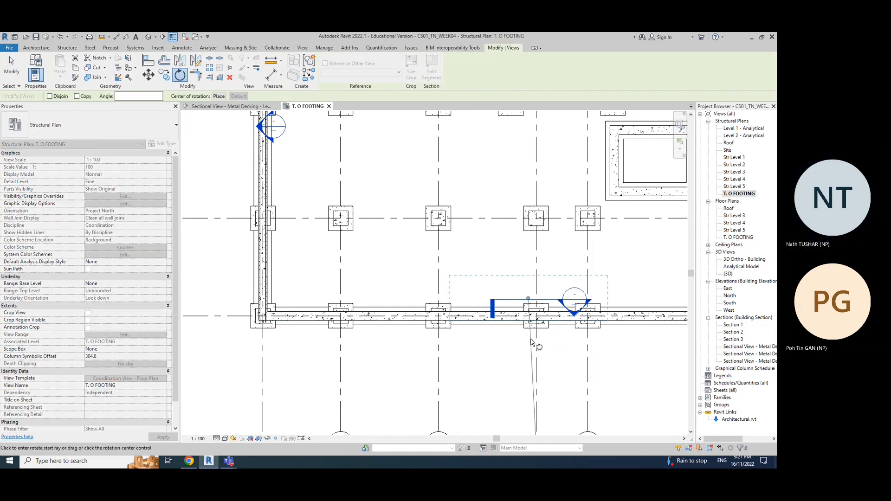
pyautogui.click(531, 344)
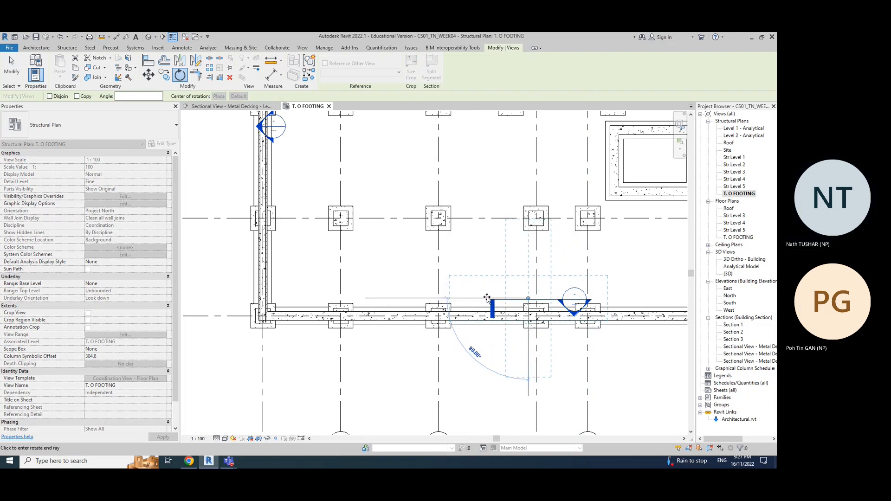
pyautogui.click(486, 297)
pyautogui.moveTo(528, 282); pyautogui.dragTo(554, 289)
pyautogui.click(558, 429)
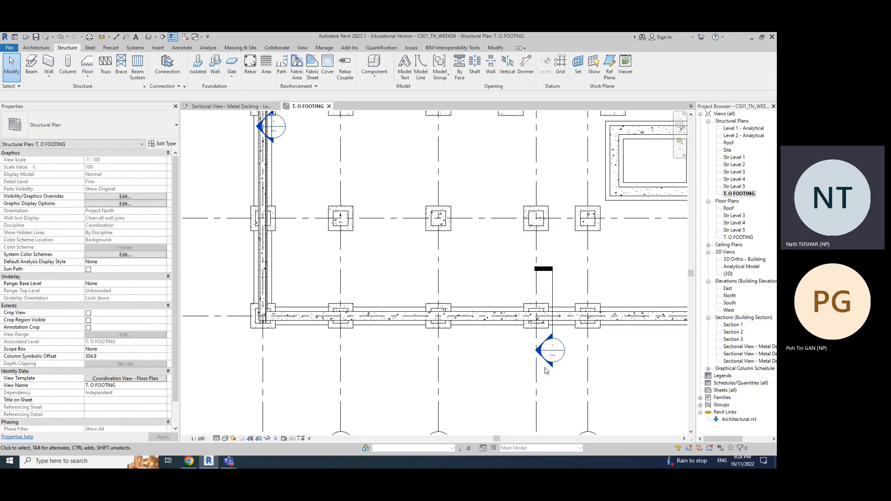
# Step: Open the rotated section's view at the column and footing between Str Level 1 and T. O FOOTING
pyautogui.doubleClick(538, 351)
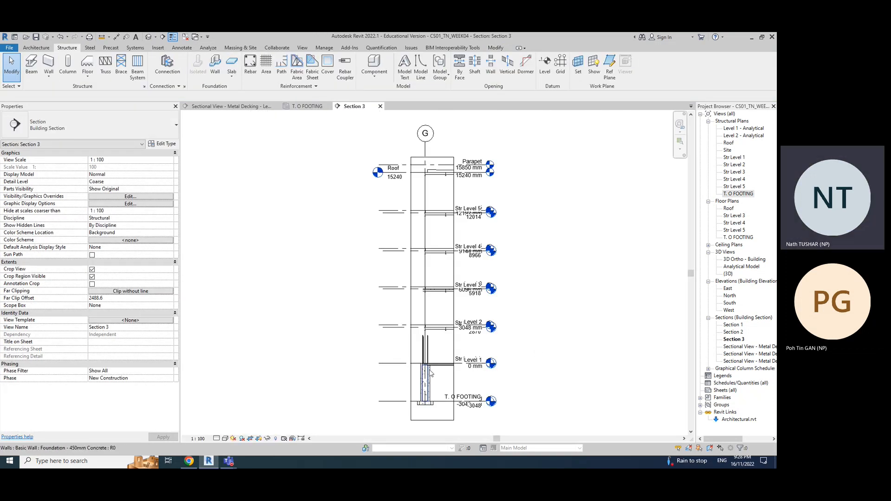
pyautogui.scroll(3, 430, 373)
pyautogui.moveTo(438, 372); pyautogui.dragTo(453, 352, button='middle')
pyautogui.scroll(3, 402, 315)
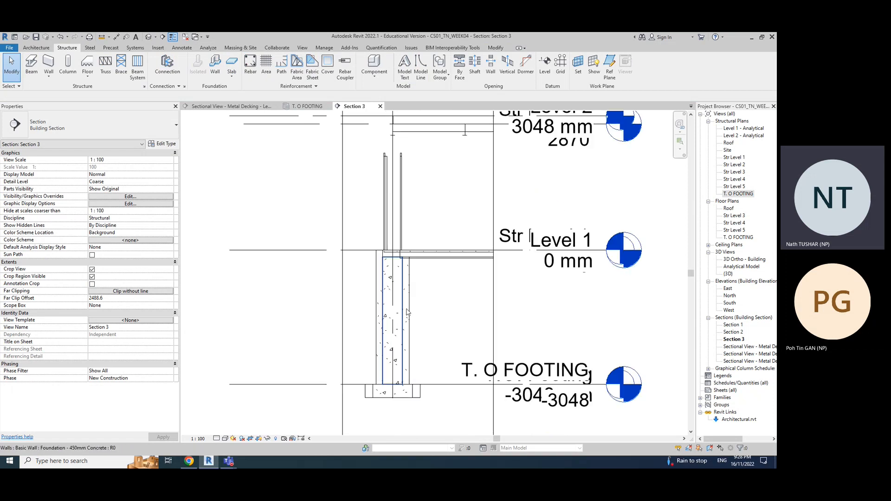
pyautogui.click(402, 315)
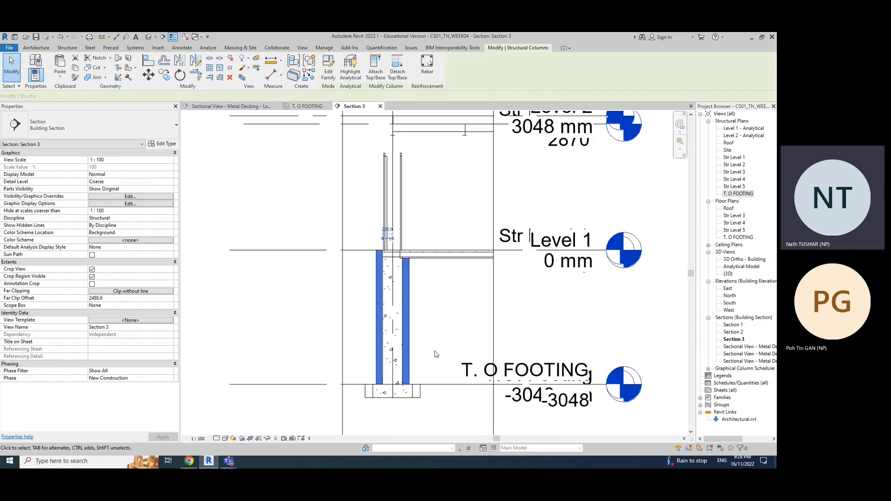
pyautogui.click(423, 324)
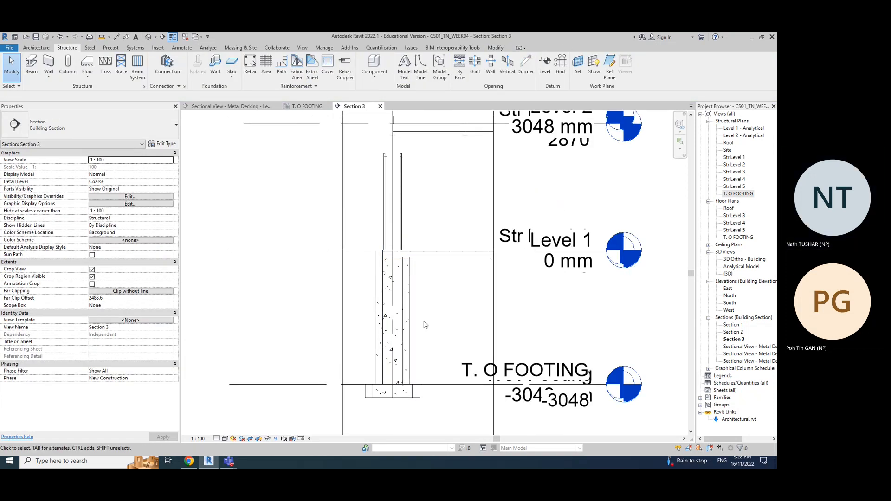
pyautogui.click(251, 65)
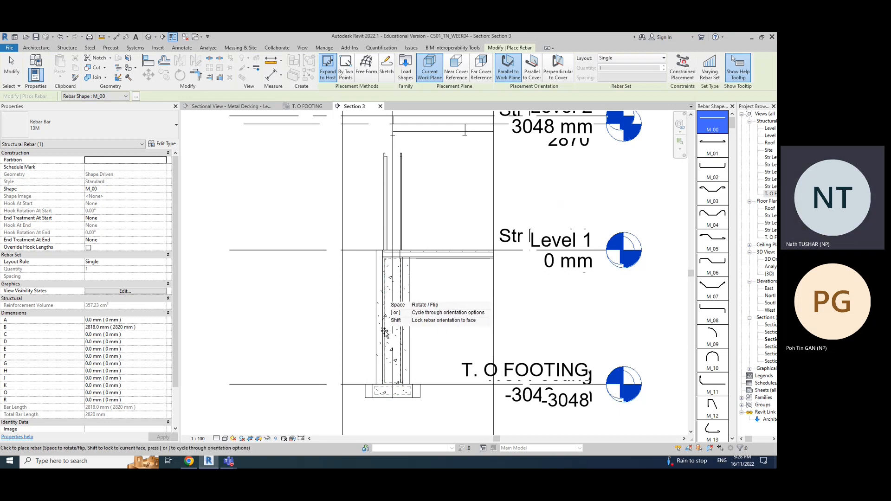
pyautogui.press('Escape')
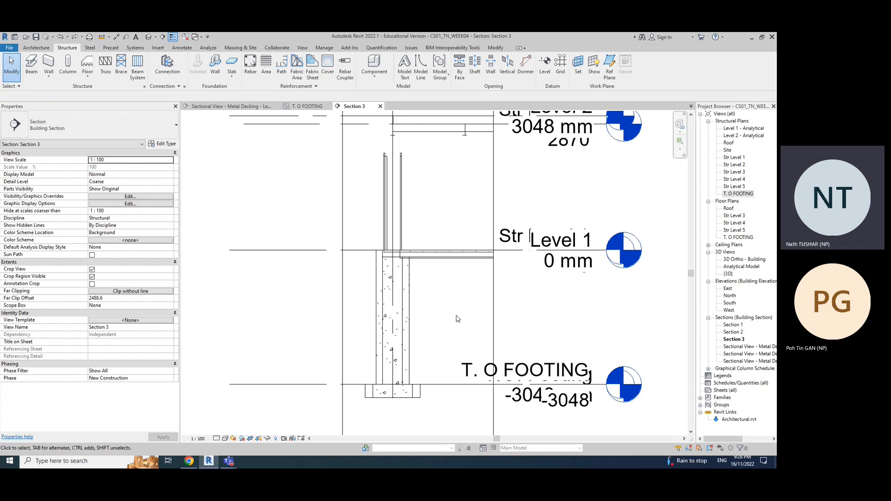
# Step: Create a callout around the column and footing in Section 3, from just above Str Level 1 to below the footing, and open its view
pyautogui.scroll(-3, 431, 339)
pyautogui.moveTo(432, 339)
pyautogui.mouseDown(button='middle')
pyautogui.moveTo(437, 309)
pyautogui.moveTo(425, 270)
pyautogui.mouseUp(button='middle')
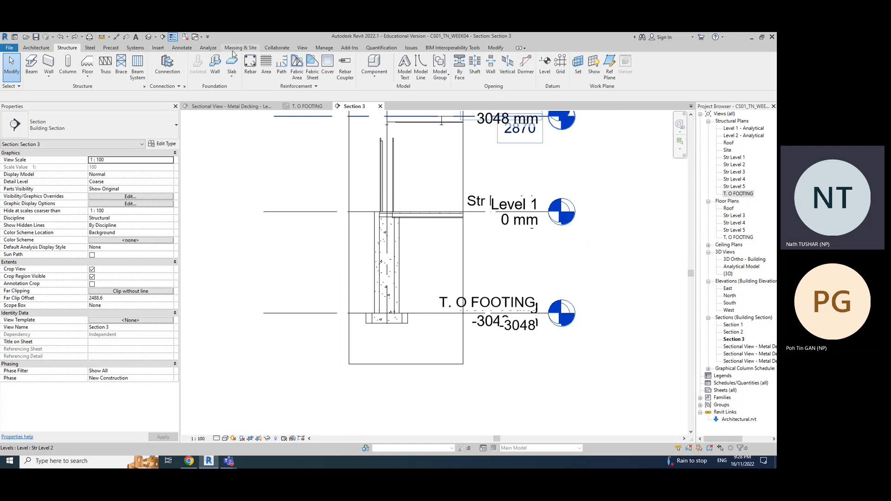
pyautogui.click(302, 48)
pyautogui.click(292, 76)
pyautogui.click(303, 91)
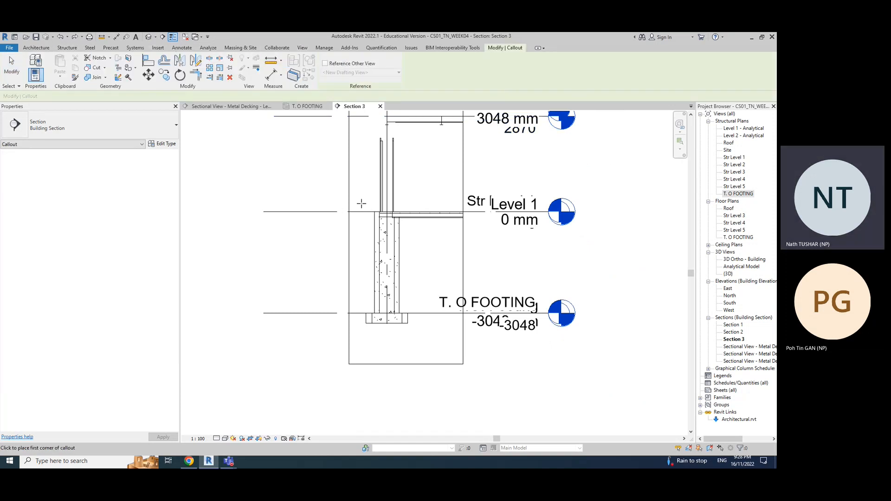
pyautogui.click(366, 203)
pyautogui.click(420, 336)
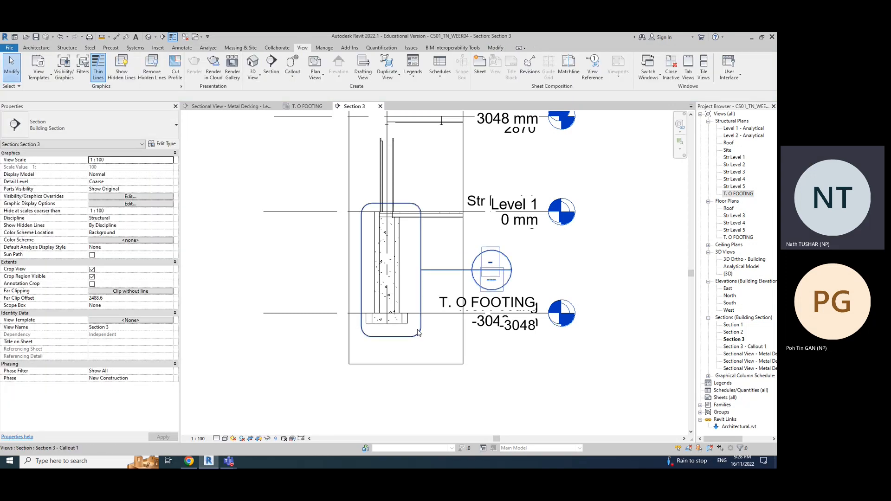
pyautogui.doubleClick(491, 270)
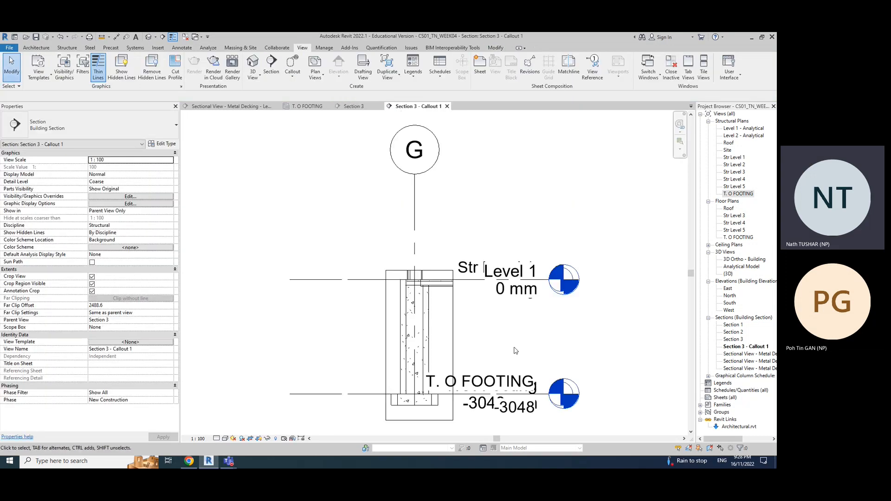
pyautogui.scroll(4, 434, 343)
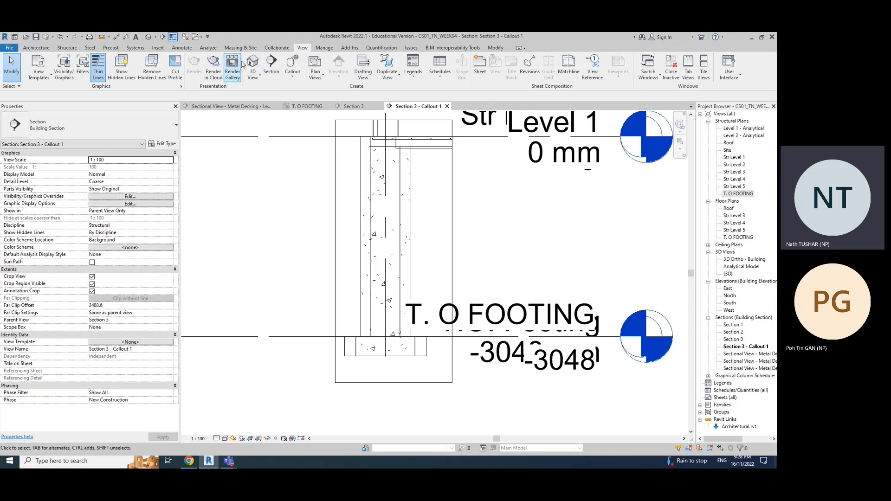
pyautogui.click(67, 47)
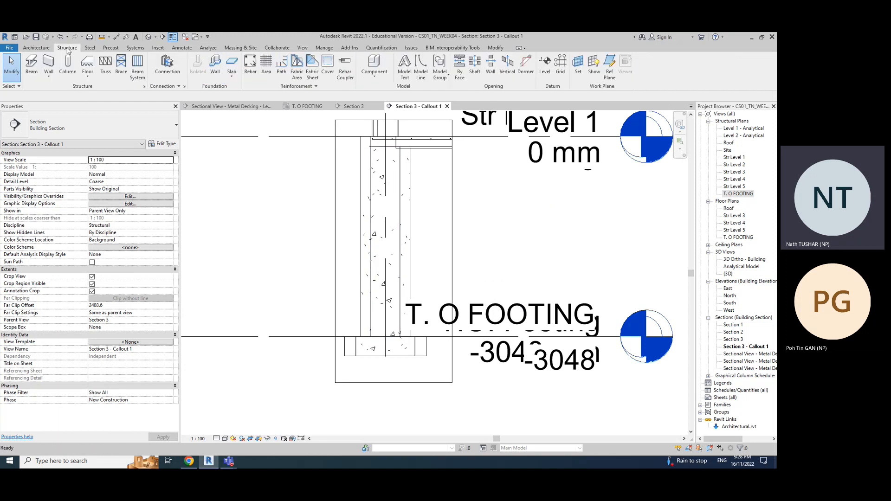
pyautogui.click(250, 65)
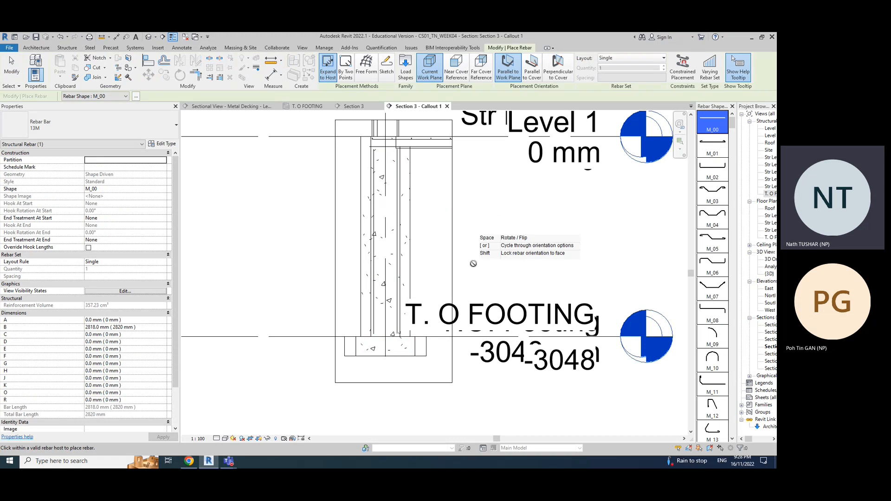
pyautogui.press('Escape')
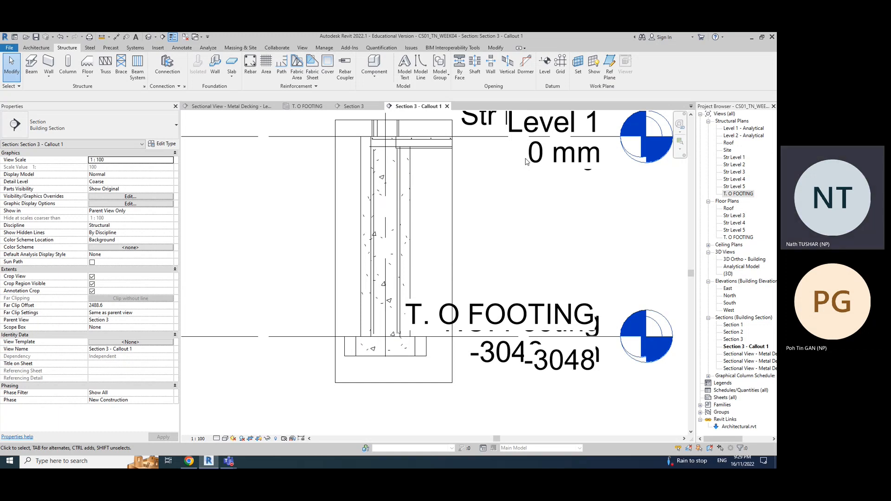
# Step: Hide the Levels annotation category in the Section 3 - Callout 1 view through its visibility/graphics overrides
pyautogui.scroll(-1, 526, 162)
pyautogui.scroll(-2, 600, 287)
pyautogui.moveTo(575, 261); pyautogui.dragTo(437, 247, button='middle')
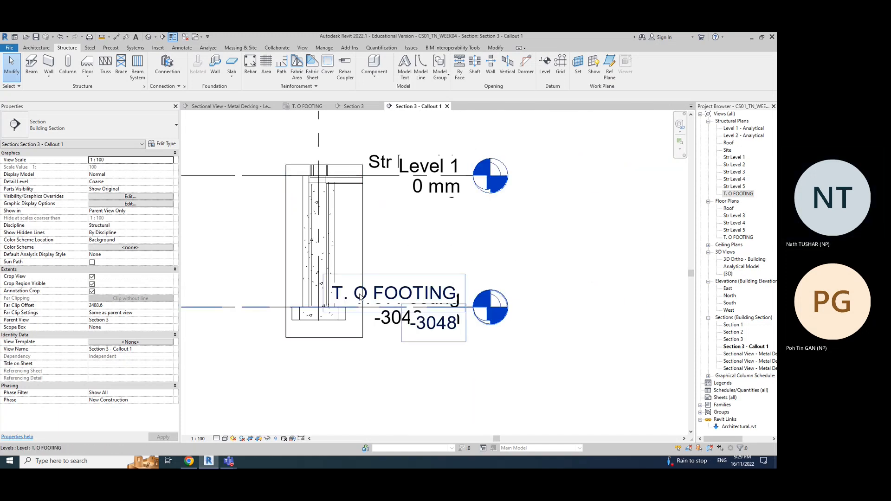
pyautogui.click(378, 291)
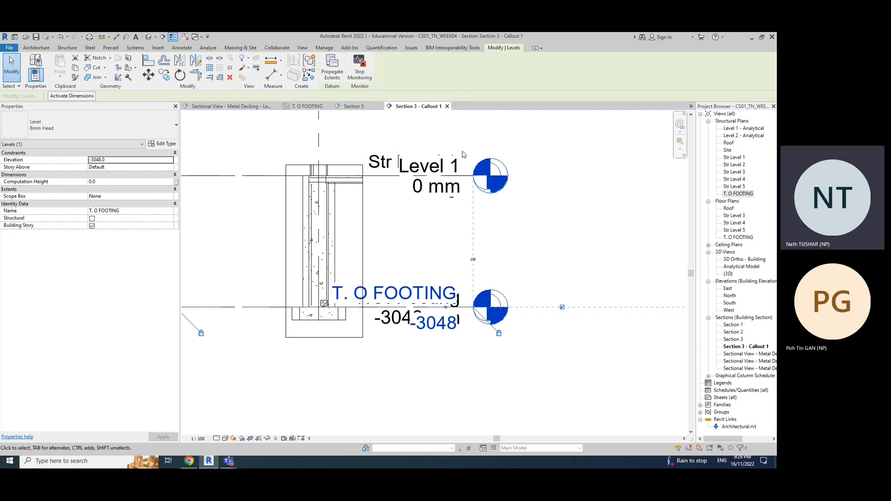
pyautogui.click(579, 244)
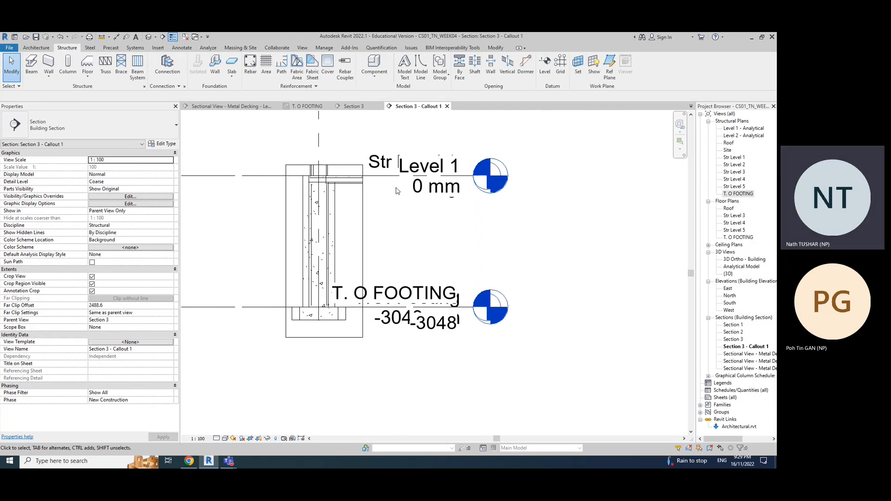
pyautogui.click(131, 197)
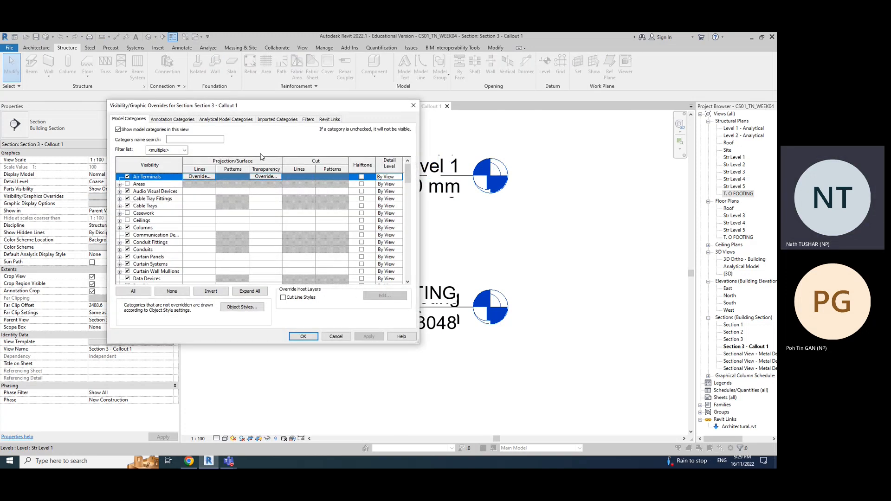
pyautogui.click(177, 121)
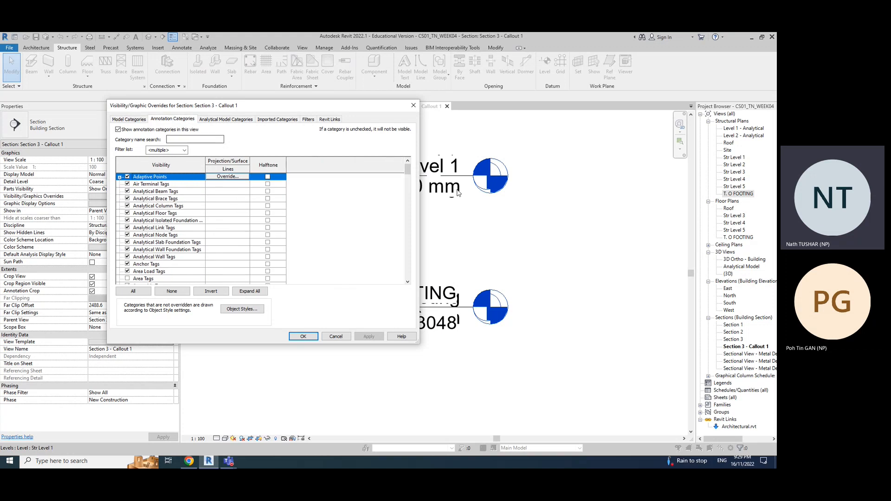
pyautogui.moveTo(328, 106)
pyautogui.mouseDown()
pyautogui.moveTo(120, 106)
pyautogui.moveTo(160, 116)
pyautogui.moveTo(323, 109)
pyautogui.mouseUp()
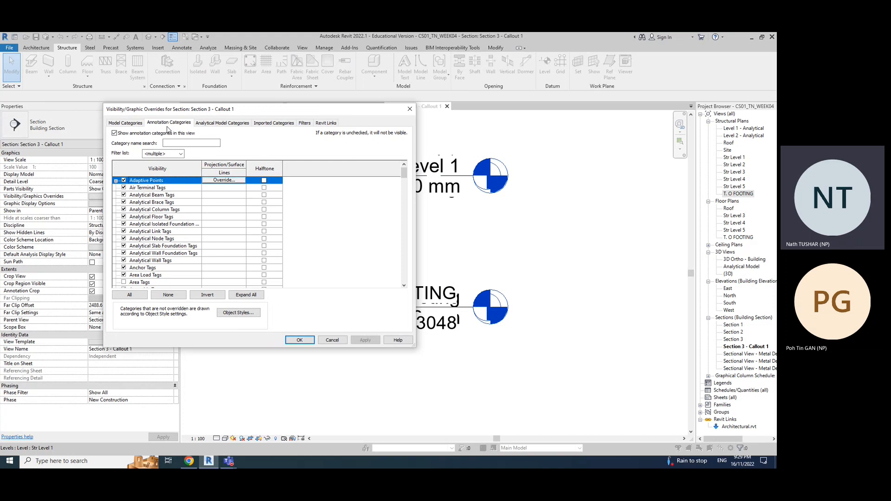
pyautogui.scroll(-5, 166, 252)
pyautogui.scroll(-8, 166, 255)
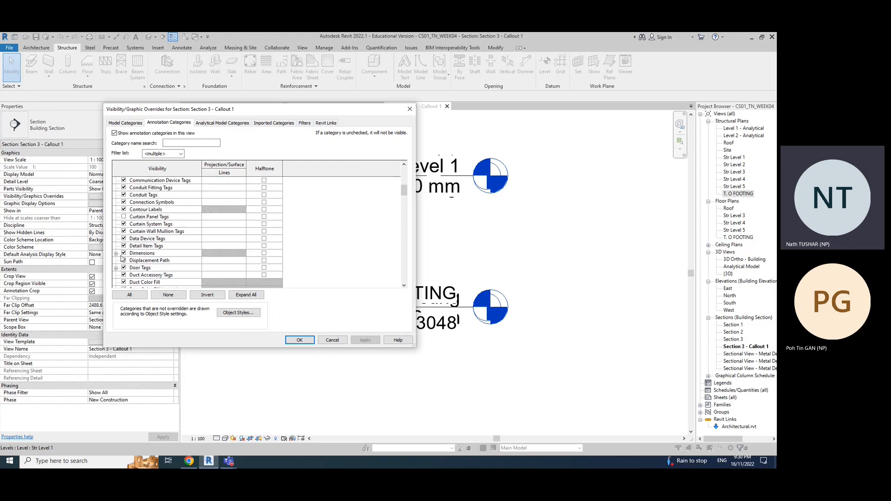
pyautogui.scroll(-4, 126, 259)
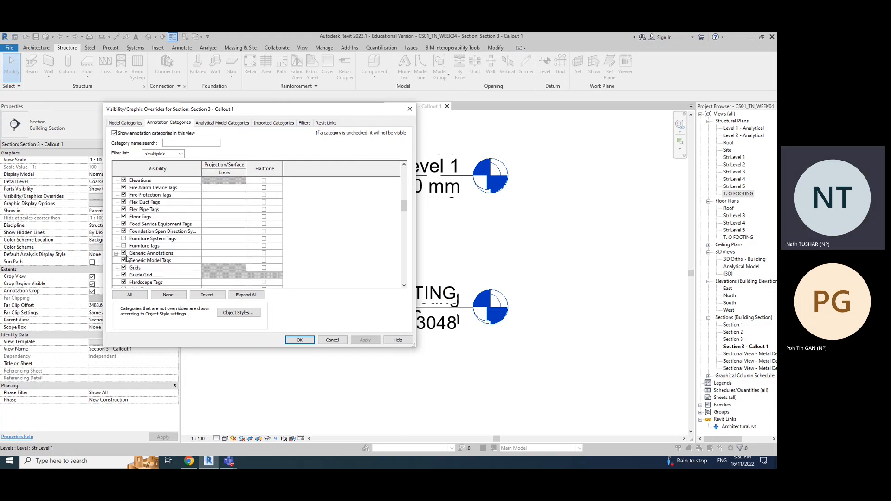
pyautogui.scroll(-3, 121, 253)
pyautogui.click(123, 239)
pyautogui.click(365, 339)
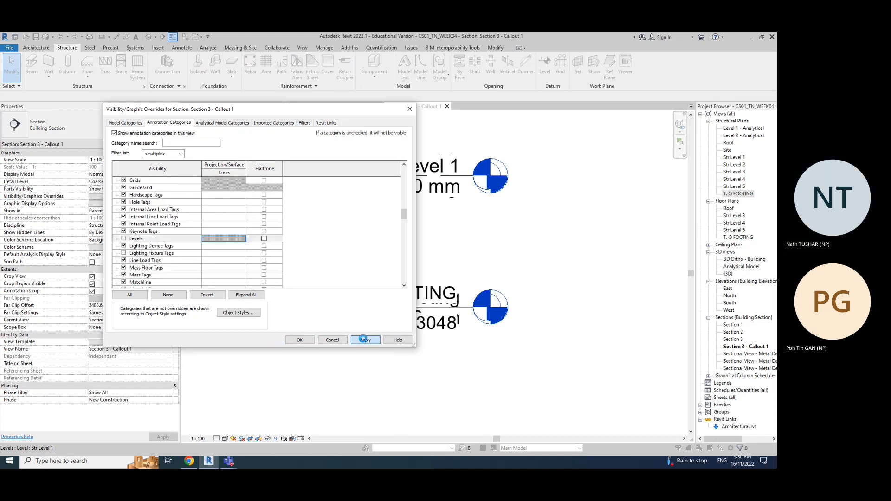
pyautogui.moveTo(324, 114); pyautogui.dragTo(733, 134)
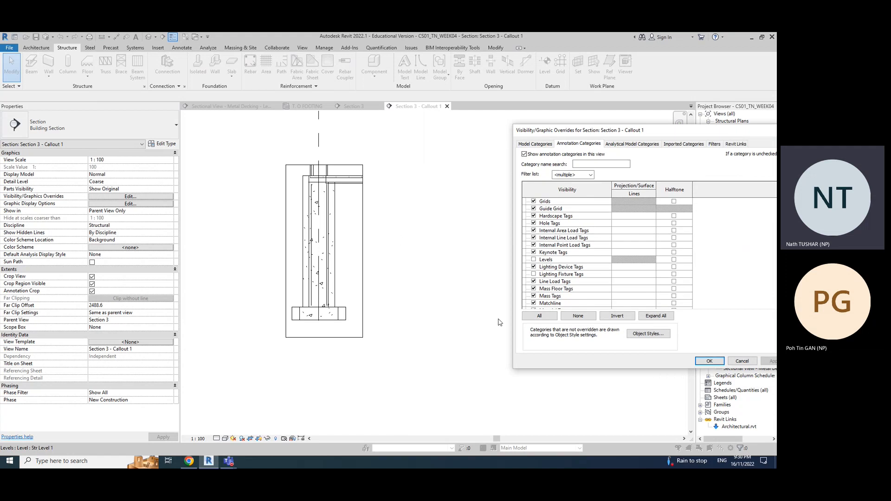
pyautogui.click(707, 361)
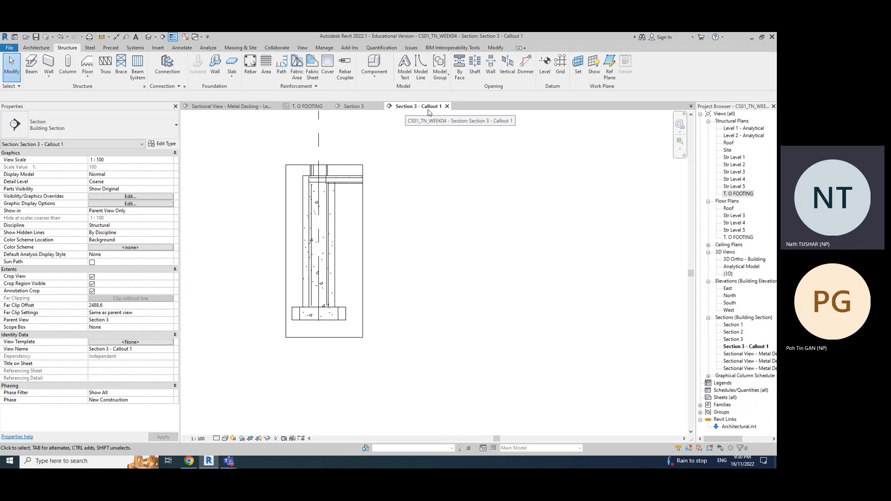
# Step: Close the Section 3 - Callout 1, Section 3 and T. O FOOTING views, leaving only the metal decking sectional callout view open
pyautogui.moveTo(420, 203)
pyautogui.mouseDown(button='middle')
pyautogui.moveTo(476, 250)
pyautogui.moveTo(506, 252)
pyautogui.mouseUp(button='middle')
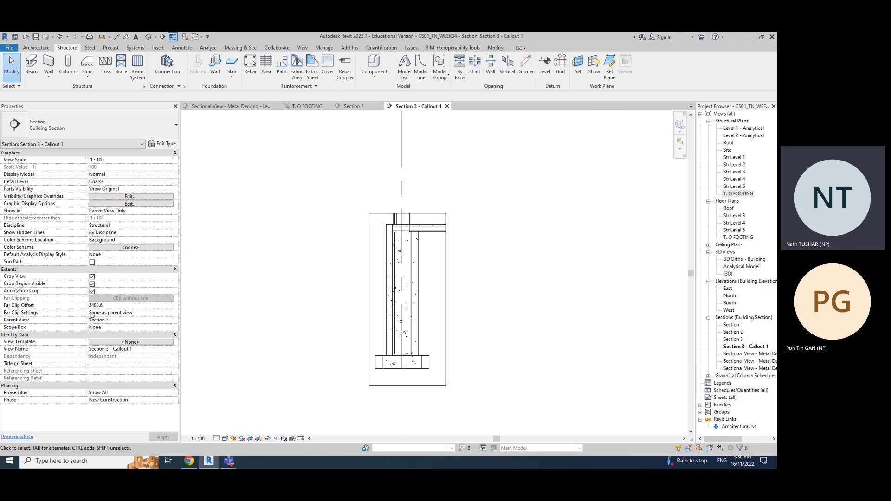
pyautogui.click(140, 351)
pyautogui.click(447, 106)
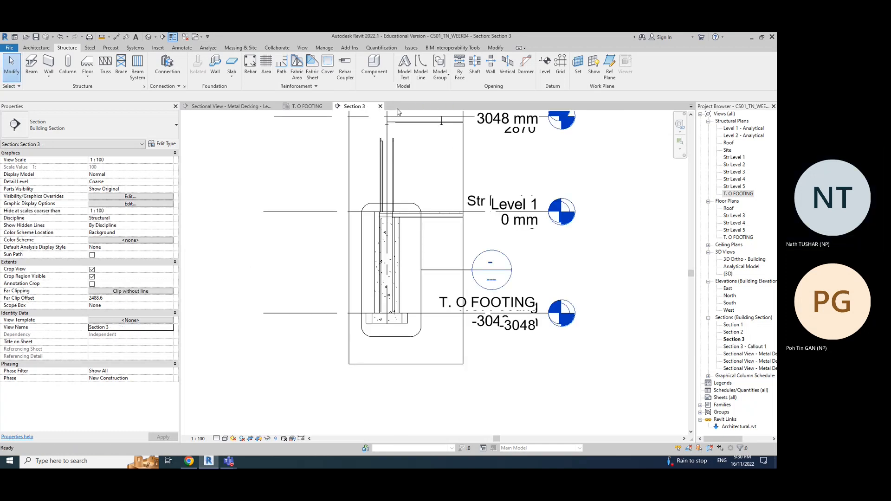
pyautogui.click(381, 107)
pyautogui.click(328, 106)
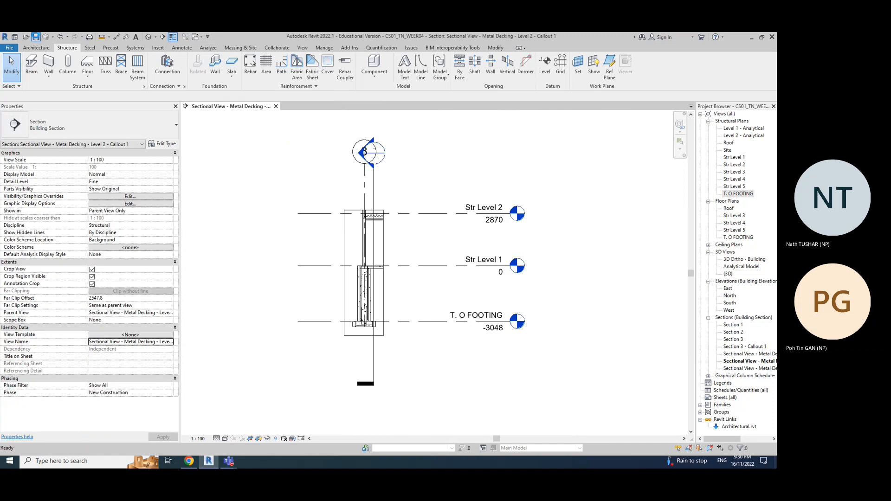
pyautogui.click(9, 49)
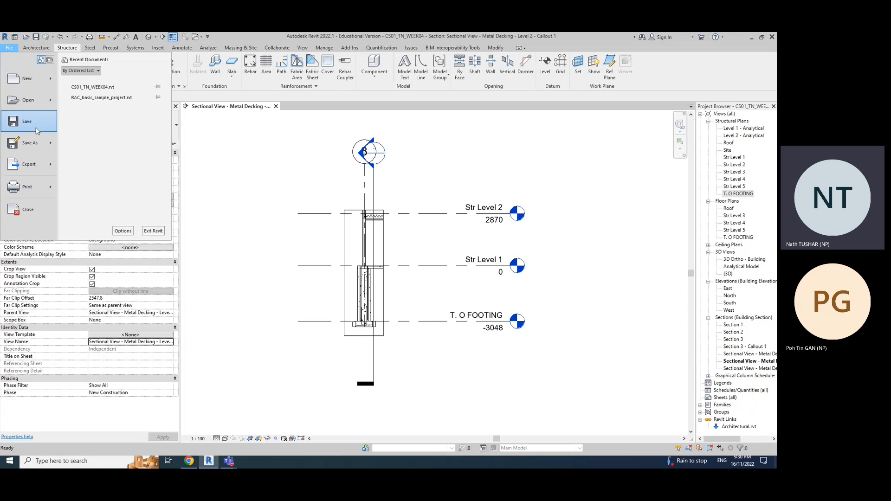
pyautogui.moveTo(31, 143)
pyautogui.click(94, 124)
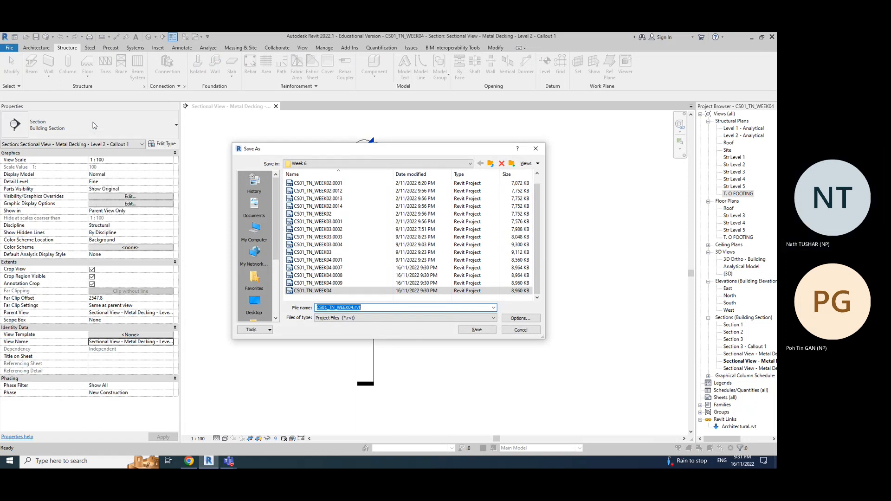
pyautogui.click(519, 330)
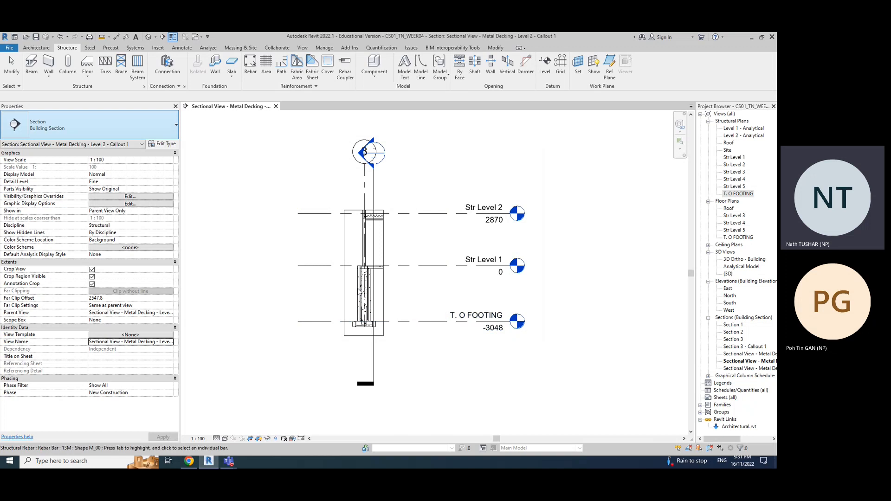
# Step: Widen the Project Browser to show full view names and open Sectional View - Metal Decking - Level 2 - Callout 2
pyautogui.scroll(3, 369, 285)
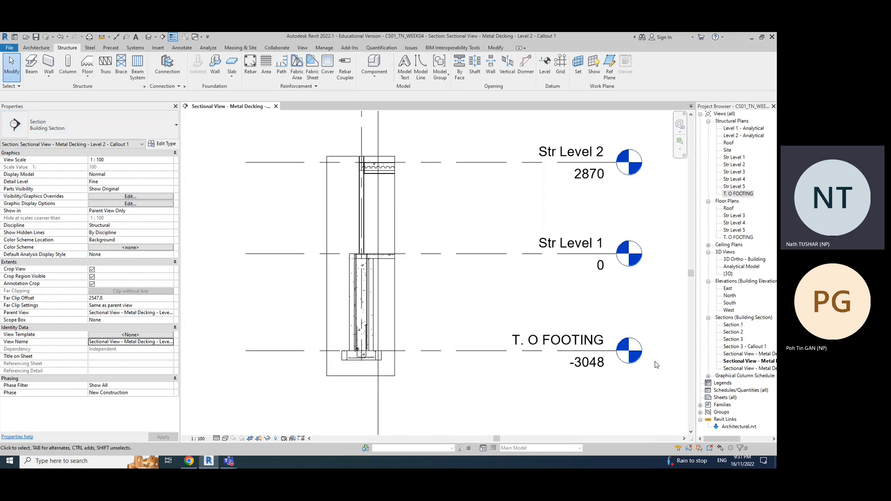
pyautogui.moveTo(695, 363); pyautogui.dragTo(613, 363)
pyautogui.doubleClick(699, 368)
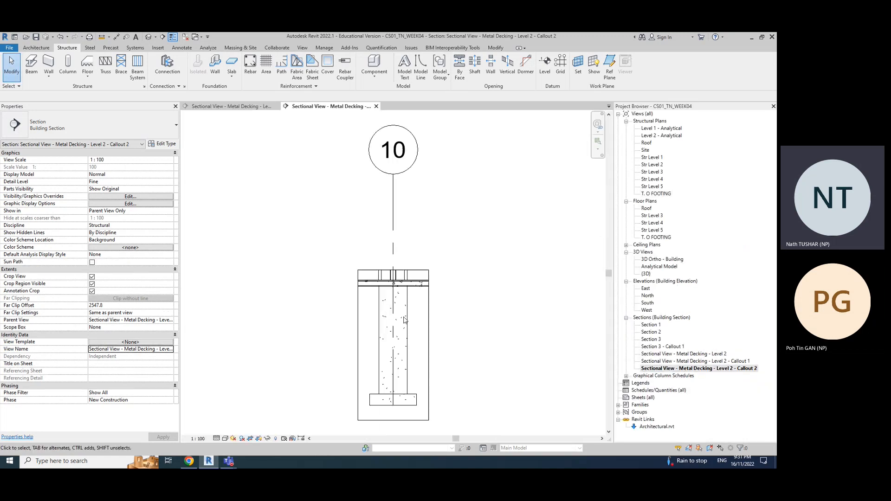
# Step: Compare the Callout 2 view with Sectional View - Metal Decking - Level 2 - Callout 1, and return to Callout 2
pyautogui.click(404, 319)
pyautogui.click(497, 334)
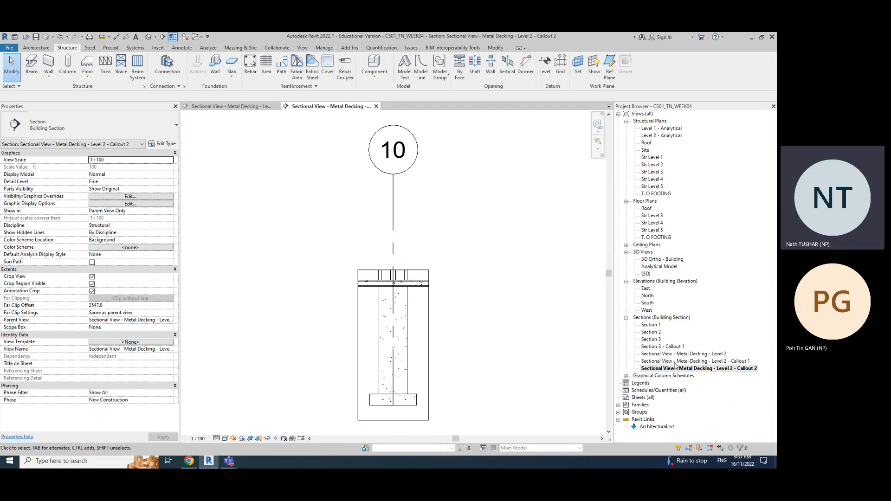
pyautogui.doubleClick(666, 361)
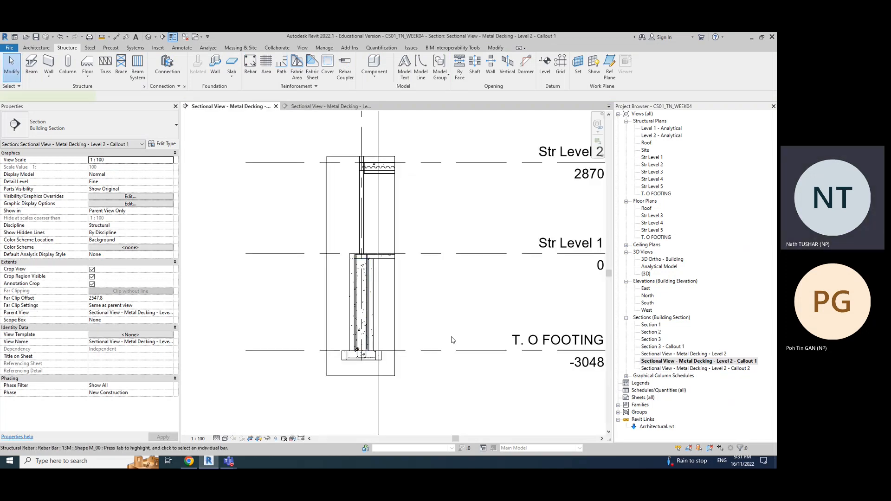
pyautogui.doubleClick(727, 369)
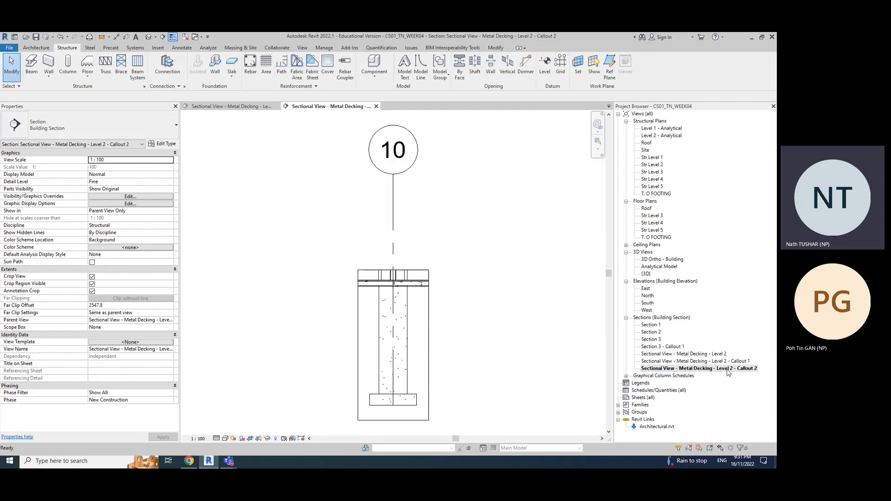
pyautogui.click(615, 312)
pyautogui.click(611, 311)
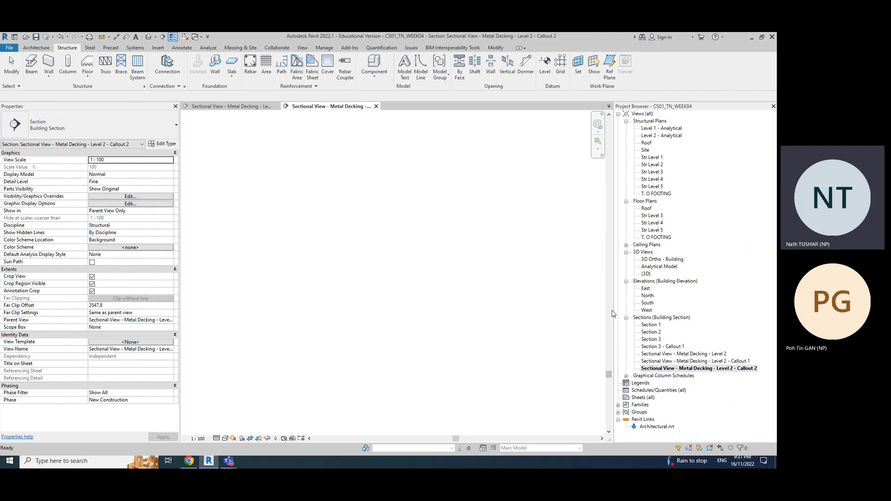
# Step: Examine the 750 x 750mm concrete column at grid 10 in the metal decking Callout 2 view
pyautogui.middleClick(440, 280)
pyautogui.middleClick(440, 280)
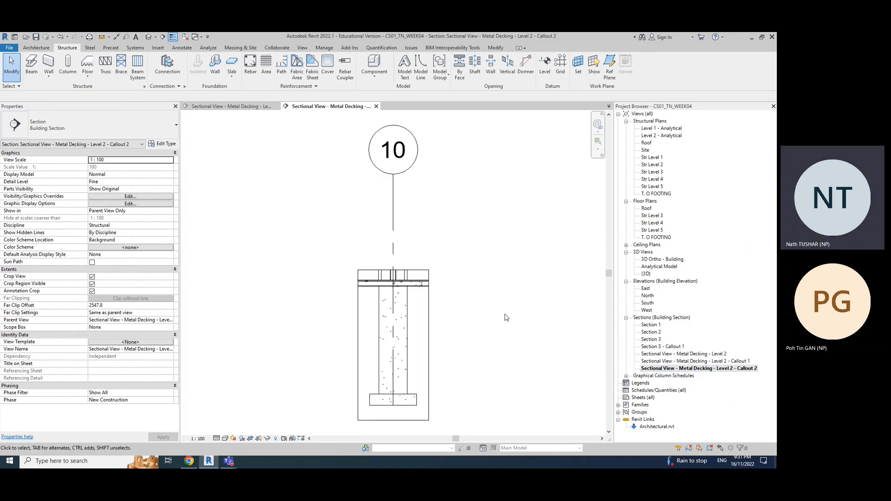
pyautogui.click(410, 319)
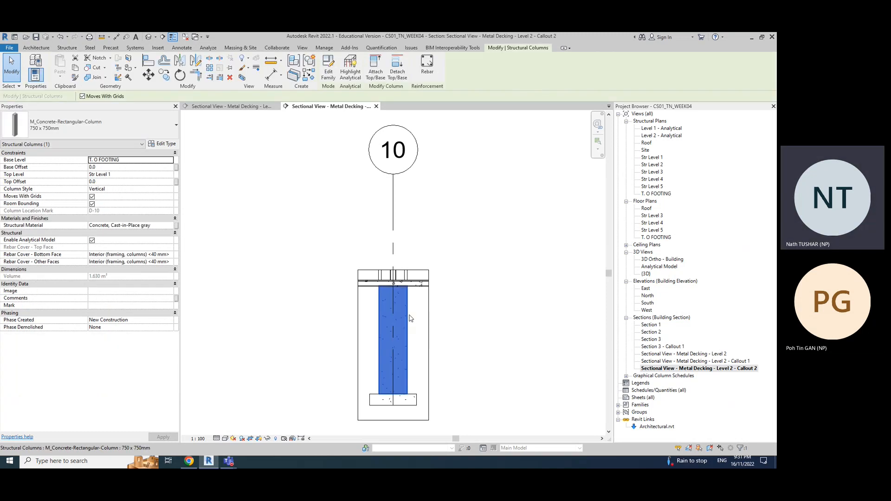
pyautogui.click(481, 245)
pyautogui.click(250, 65)
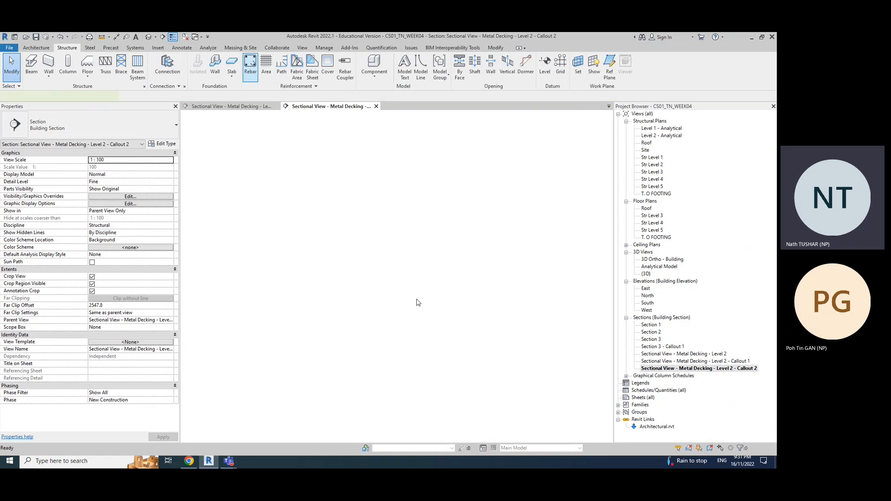
pyautogui.press('Escape')
# Step: Narrow the Project Browser and open the Section 3 - Callout 1 view on the column and footing at grid G
pyautogui.click(756, 370)
pyautogui.click(742, 362)
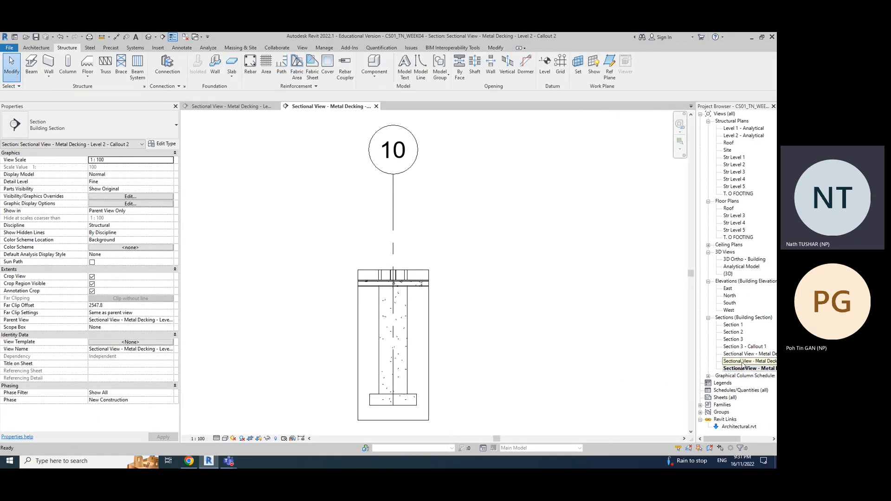
pyautogui.doubleClick(745, 346)
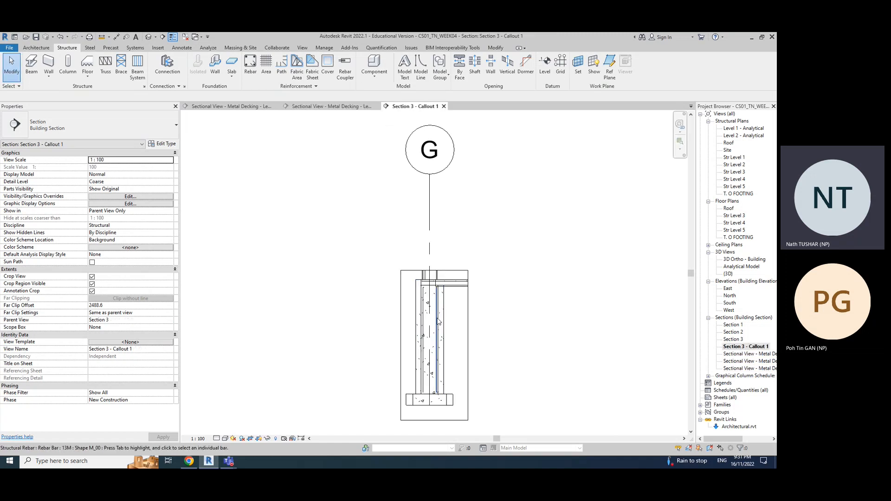
pyautogui.scroll(4, 431, 320)
pyautogui.scroll(-3, 464, 323)
pyautogui.moveTo(475, 327); pyautogui.dragTo(468, 300, button='middle')
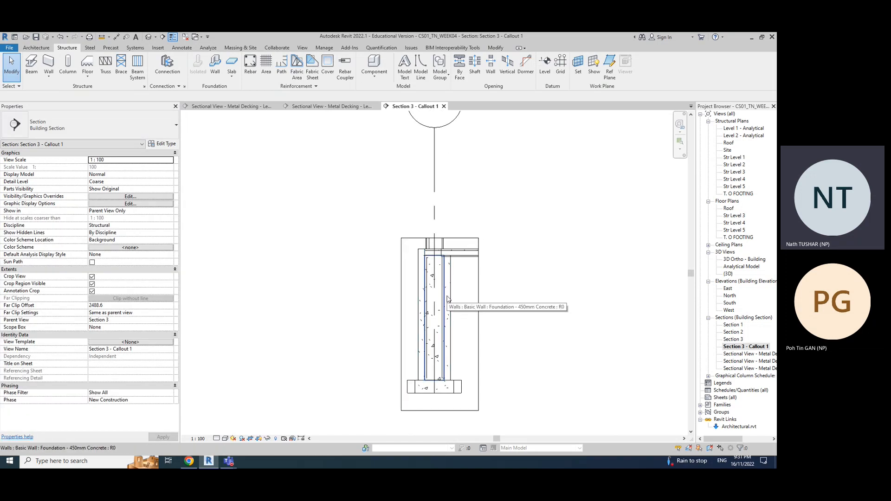
# Step: Inspect the 450mm concrete foundation wall and the vertical rebars along both of its faces in Section 3 - Callout 1
pyautogui.click(448, 299)
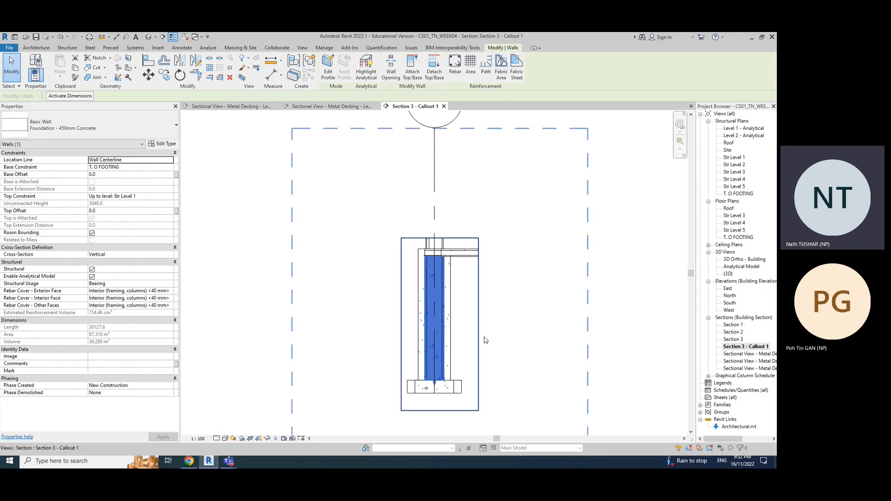
pyautogui.click(526, 324)
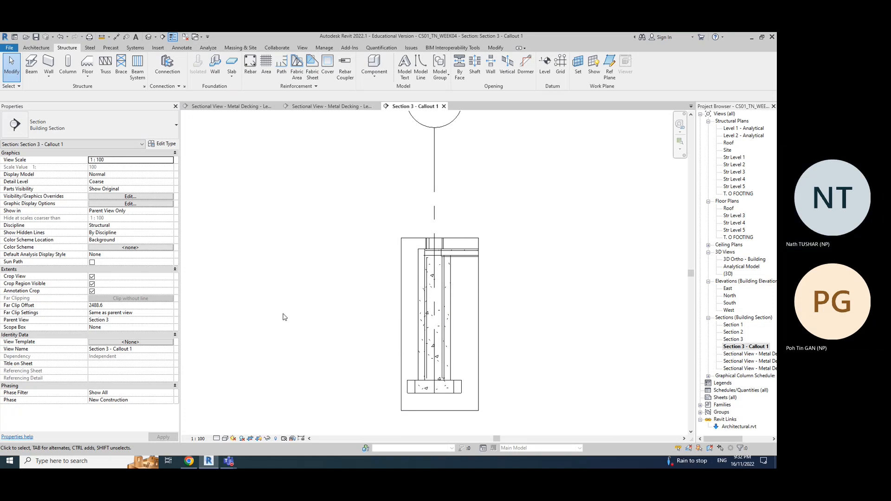
pyautogui.scroll(2, 415, 345)
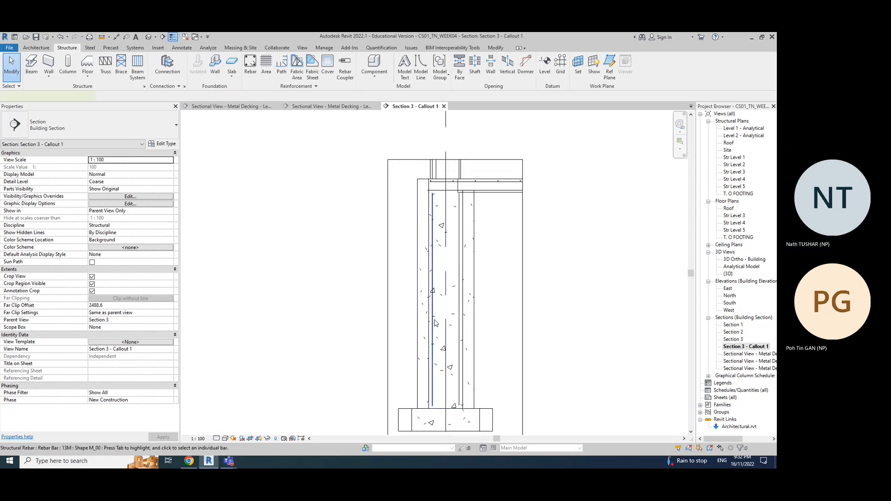
pyautogui.click(435, 323)
pyautogui.click(543, 328)
pyautogui.click(462, 314)
pyautogui.click(561, 338)
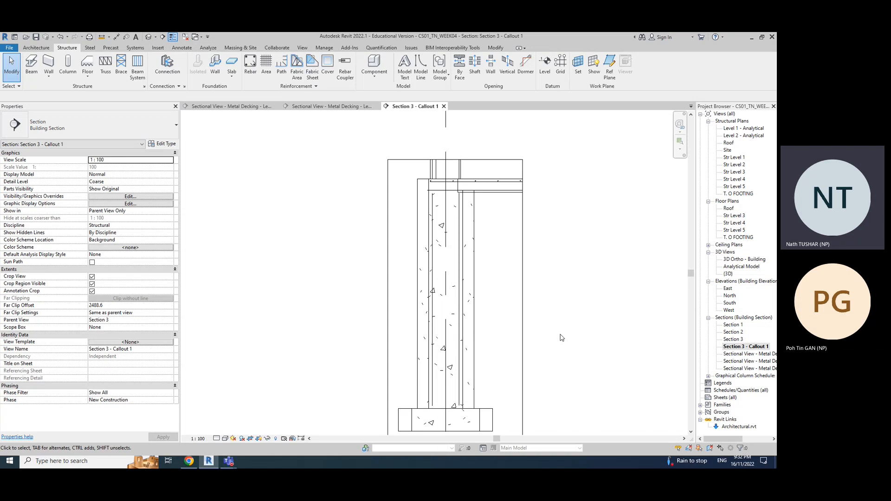
# Step: Close the Section 3 - Callout 1 and metal decking Callout 2 views, and save the project
pyautogui.click(444, 106)
pyautogui.click(376, 107)
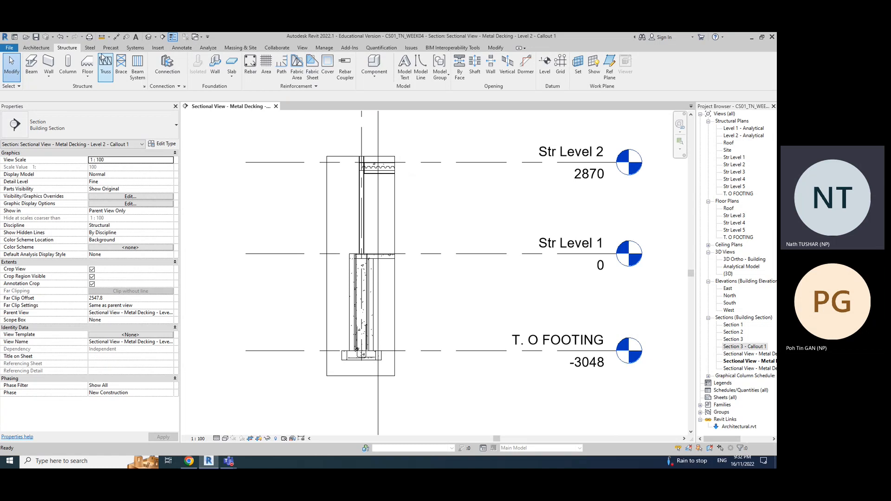
pyautogui.click(36, 37)
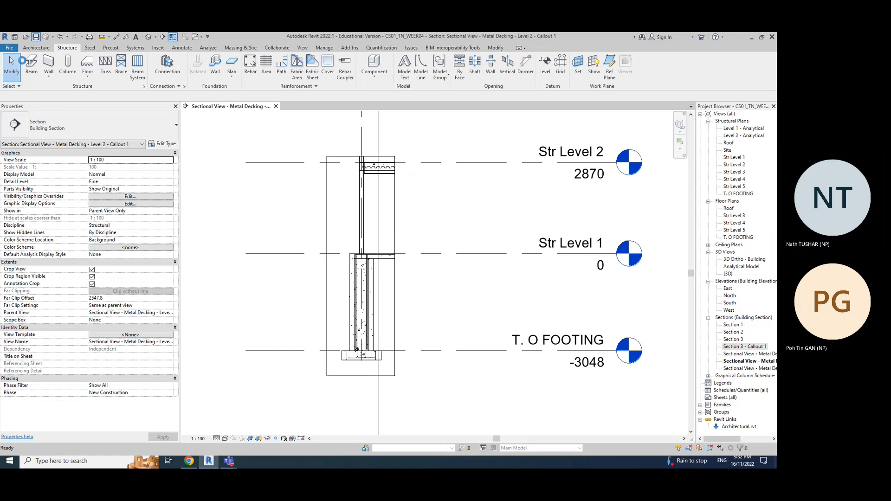
# Step: Save a copy of the project in the Week 6 folder as CS01_TN_WEEK05.rvt
pyautogui.click(9, 48)
pyautogui.moveTo(45, 142)
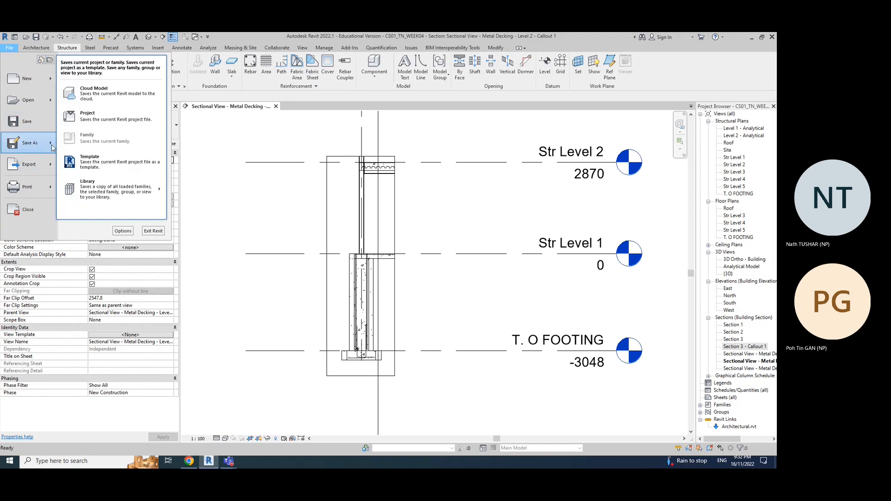
pyautogui.click(91, 119)
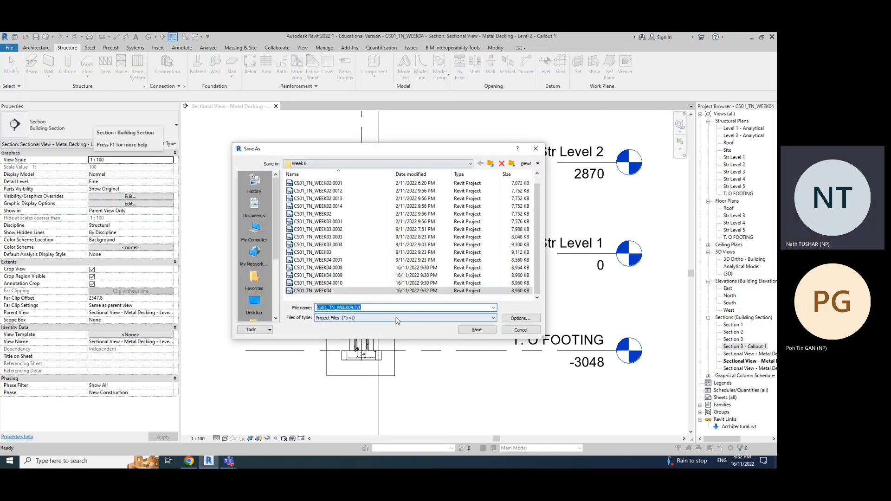
pyautogui.click(345, 308)
pyautogui.press('BackSpace')
pyautogui.write('5')
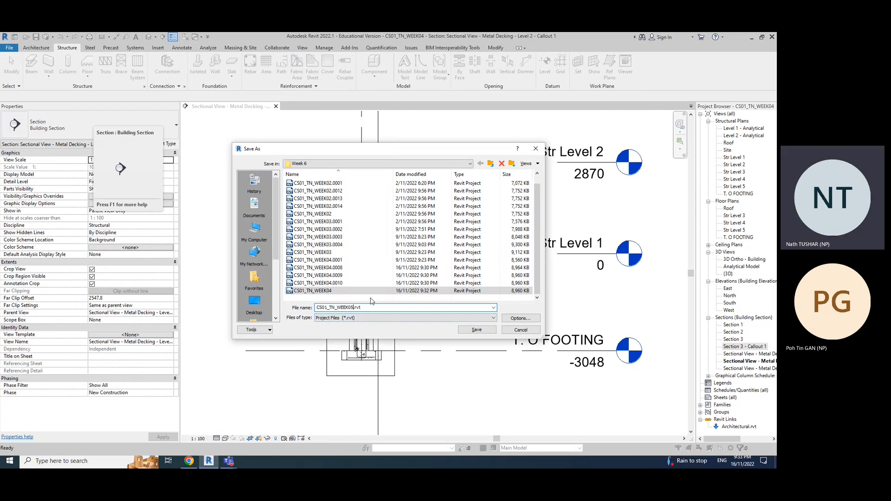
pyautogui.click(476, 330)
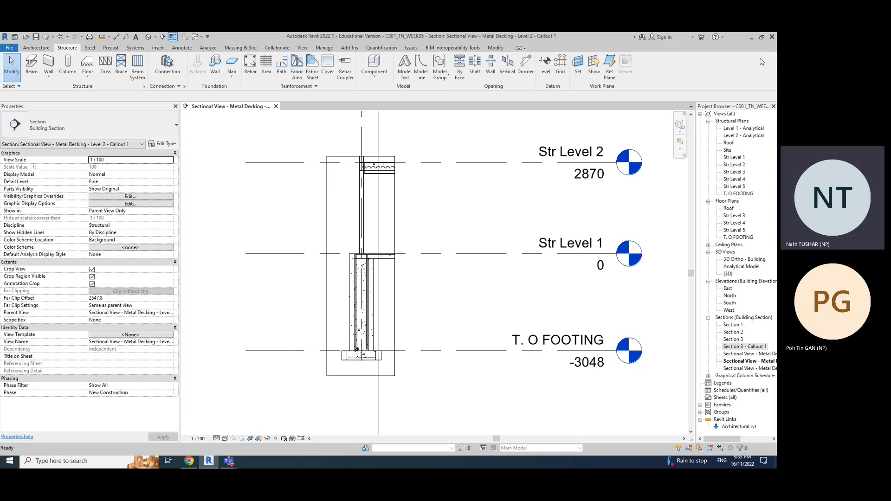
# Step: Close Revit and review the Weekly Teaching Plan presentation and the Lecture #5 slide of the Steps presentation in the browser
pyautogui.click(772, 37)
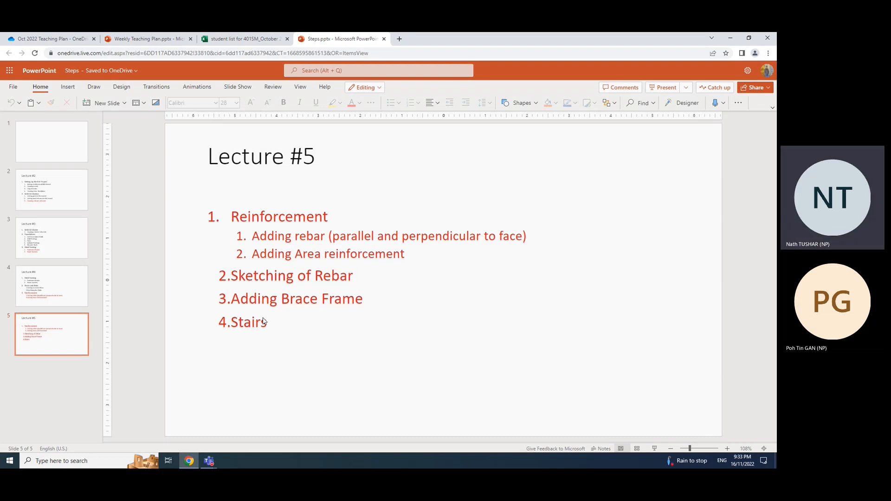
pyautogui.click(109, 40)
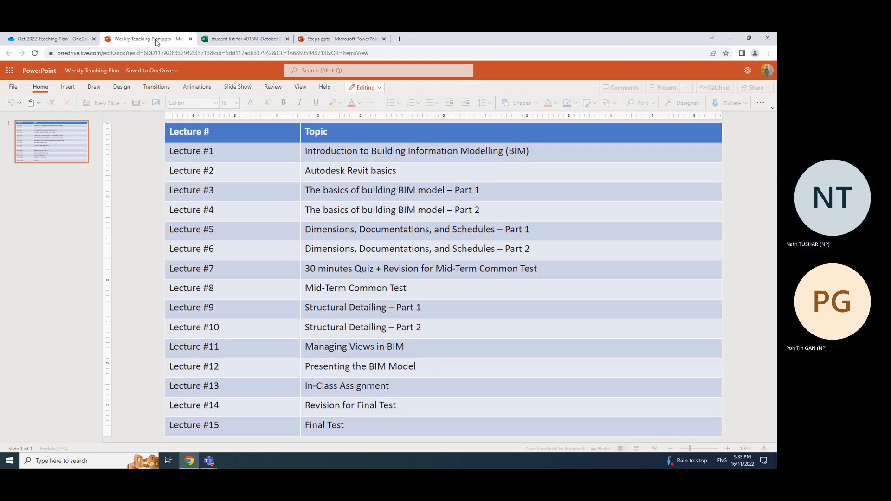
pyautogui.click(326, 38)
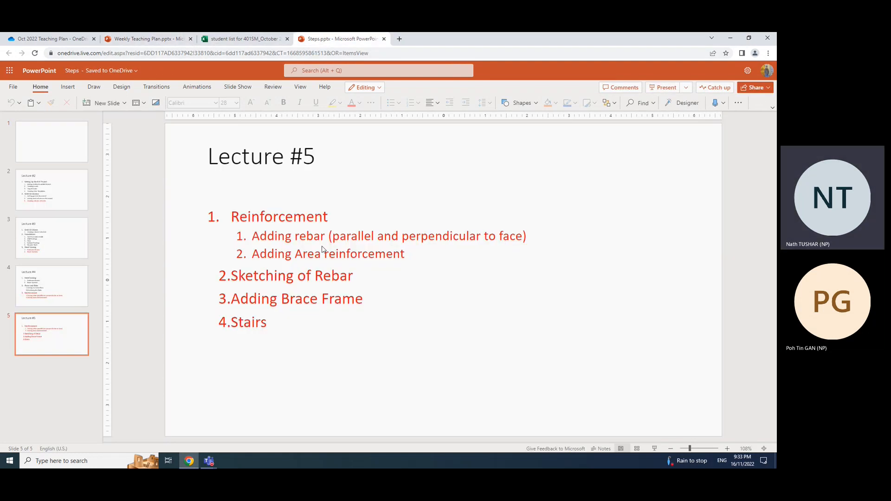